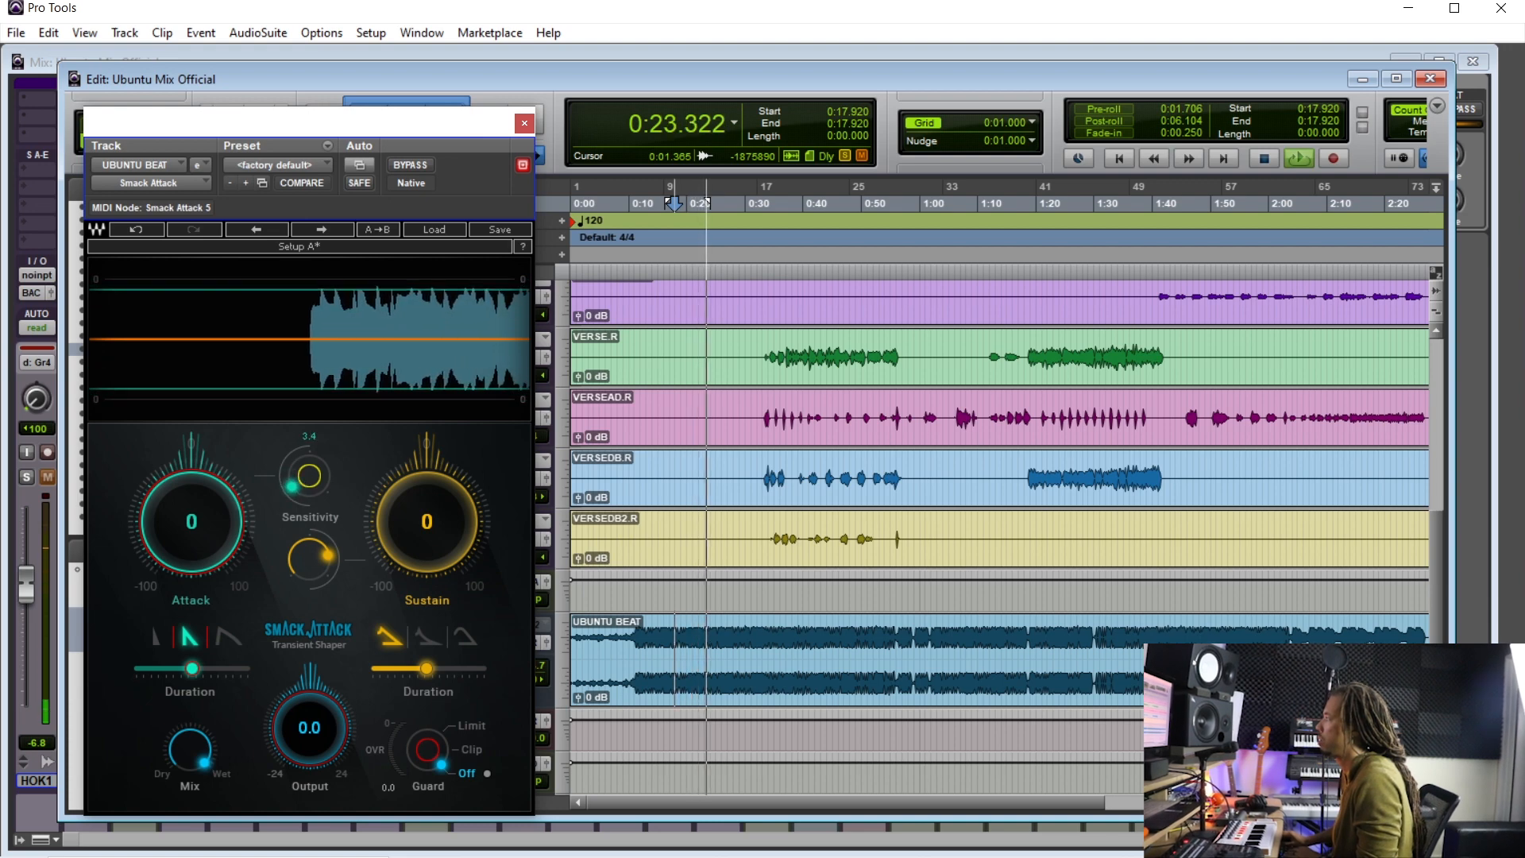
{"action": "left_click_drag", "start_coordinate": [519, 123], "coordinate": [524, 126]}
{"action": "left_click", "coordinate": [526, 125]}
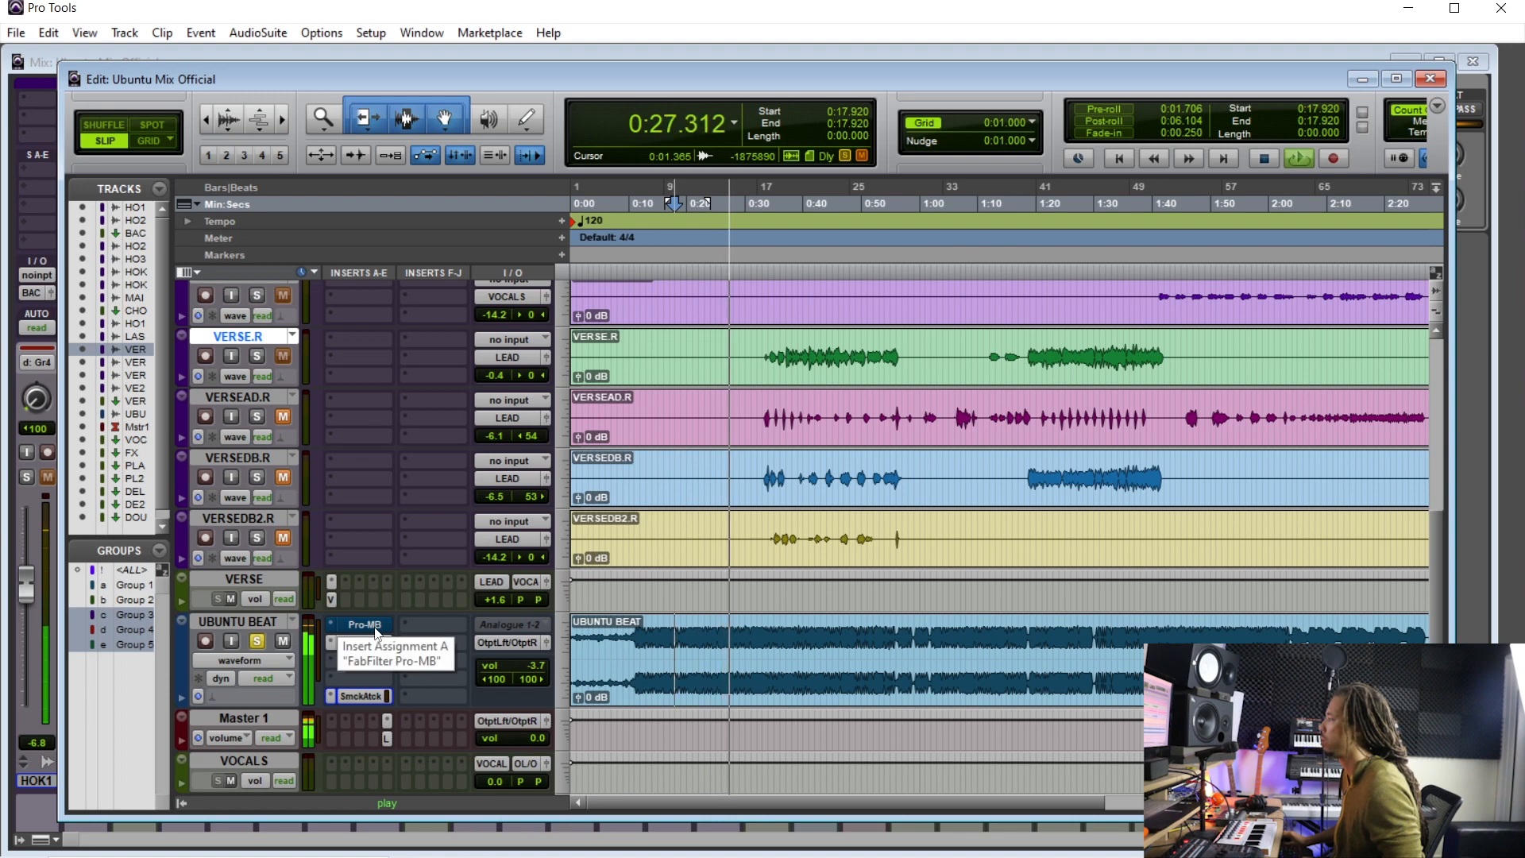
{"action": "left_click", "coordinate": [364, 694]}
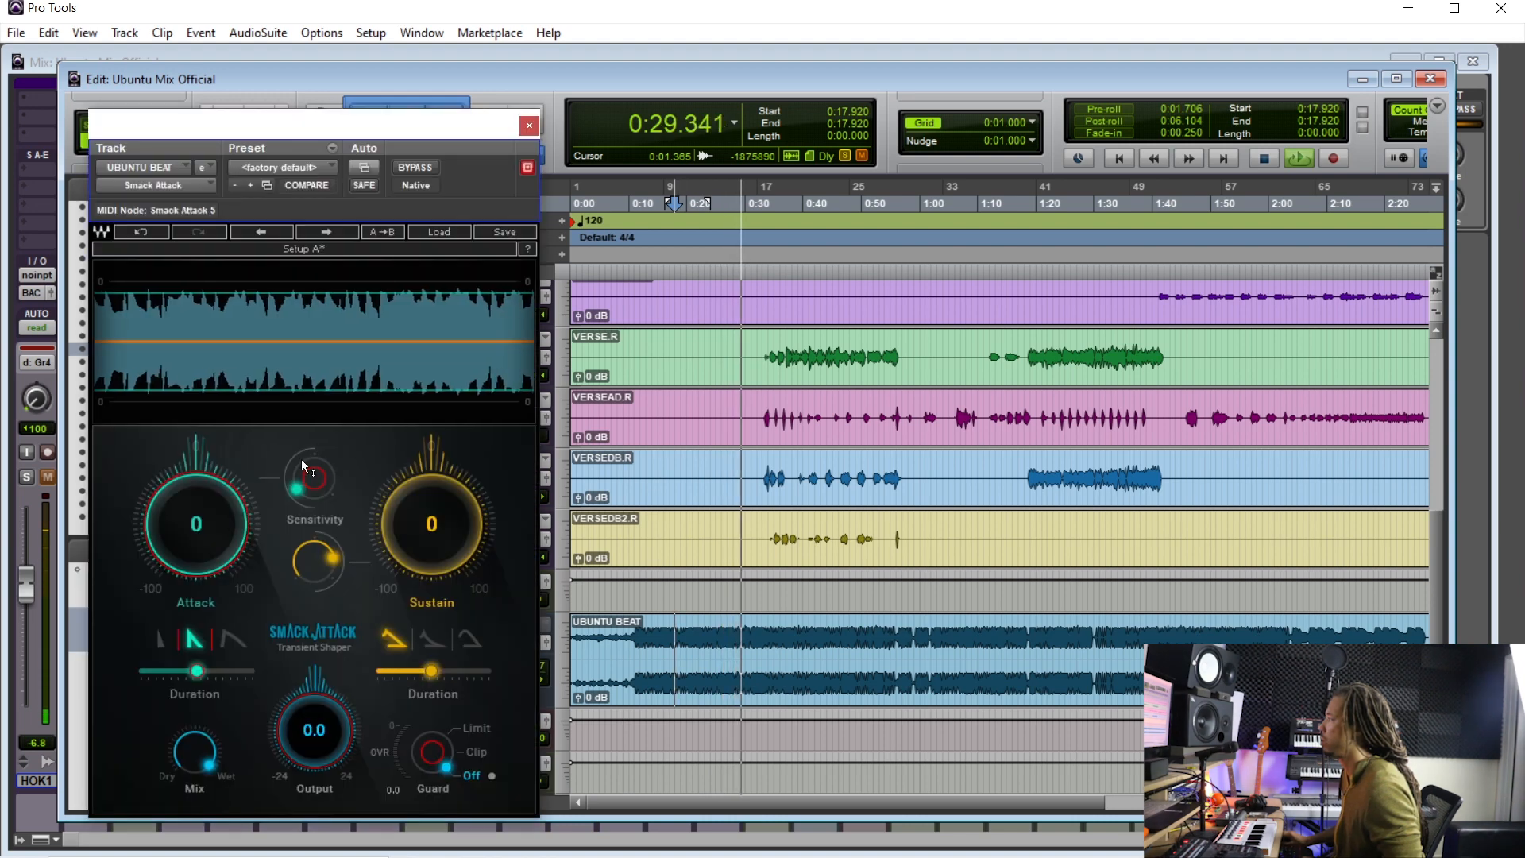
- Boost Smack Attack's Attack to 18 on the UBUNTU BEAT track and compare it against bypass
{"action": "left_click_drag", "start_coordinate": [195, 523], "coordinate": [202, 531]}
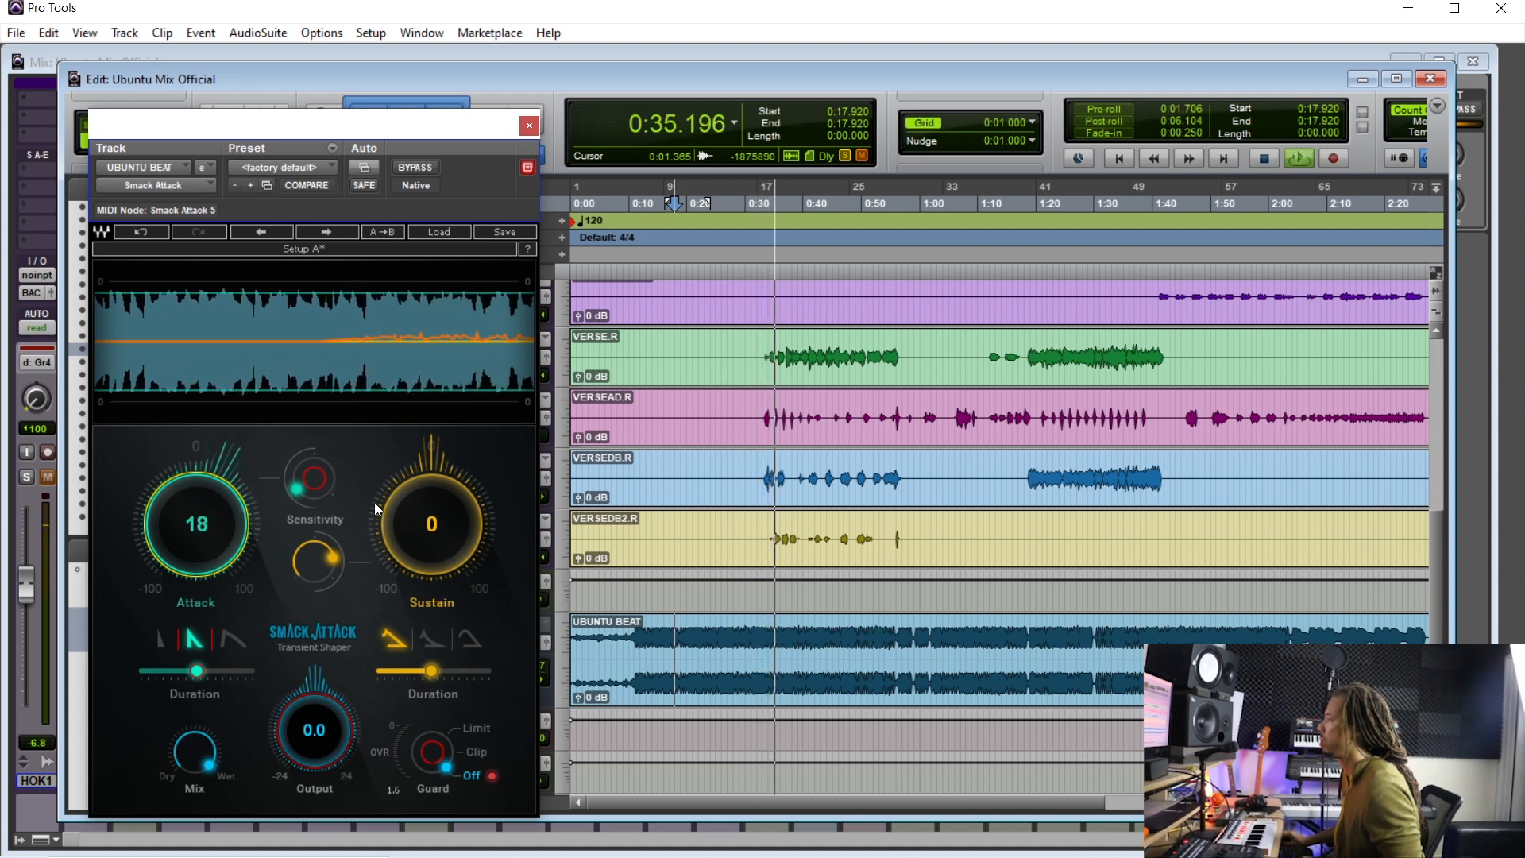
{"action": "left_click", "coordinate": [417, 166]}
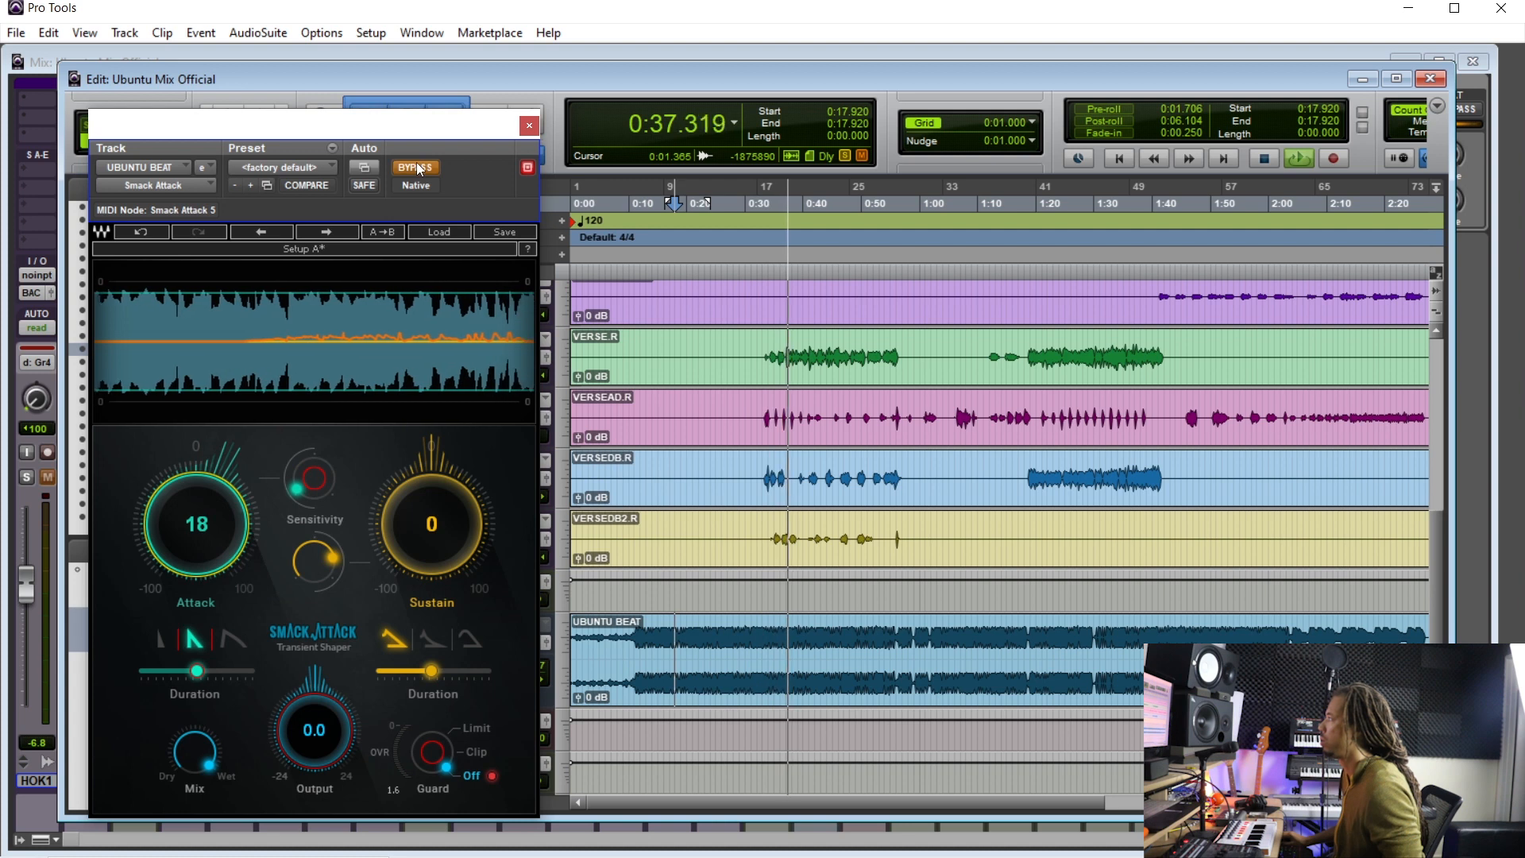
{"action": "left_click", "coordinate": [416, 167]}
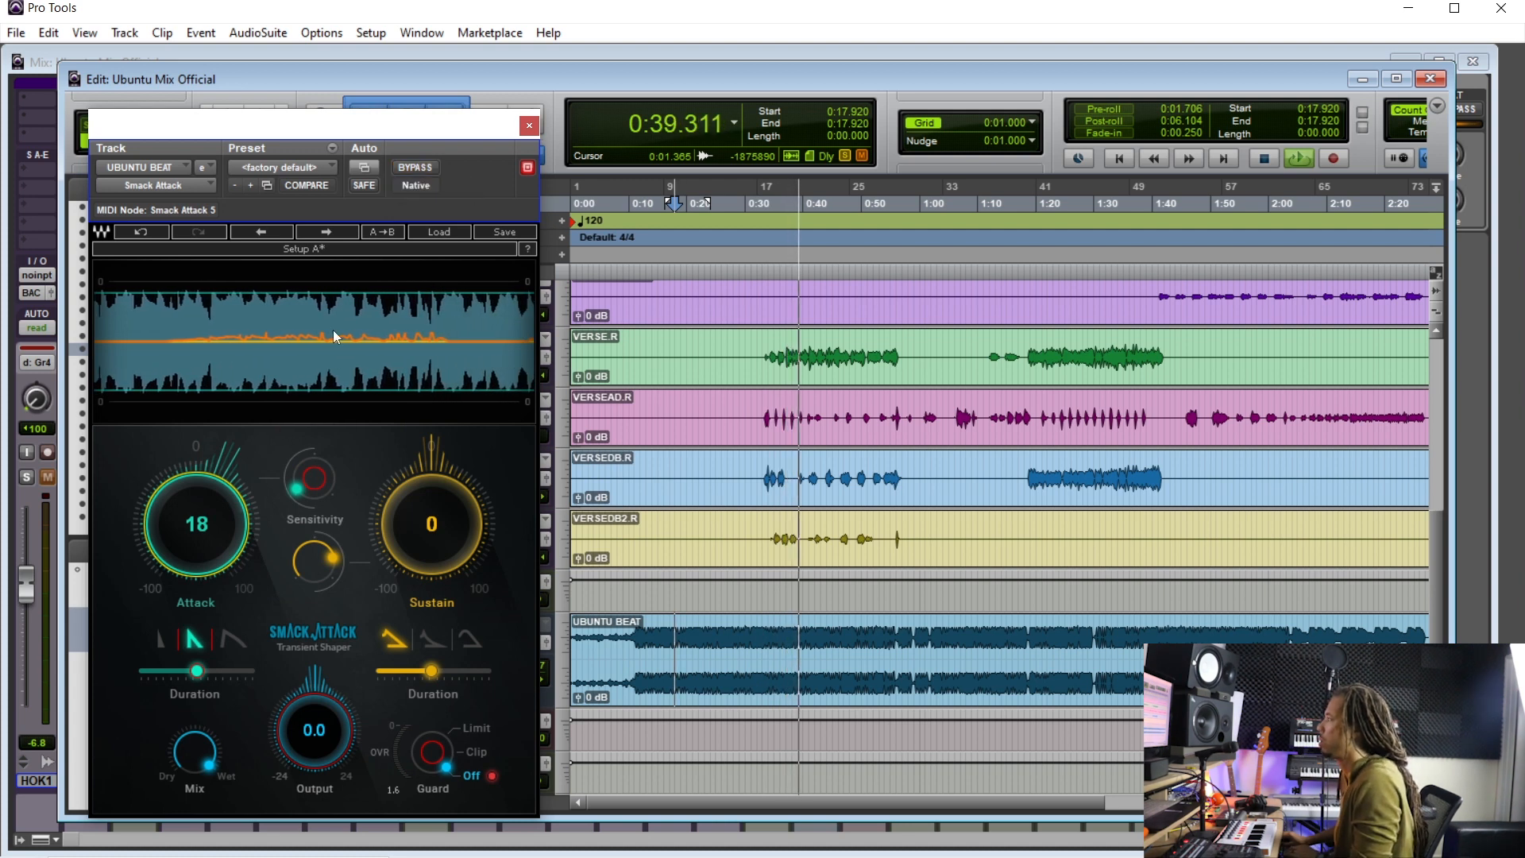
- Choose the first attack shape, set the attack Duration to 3.25, and A/B the result against bypass
{"action": "left_click", "coordinate": [164, 640]}
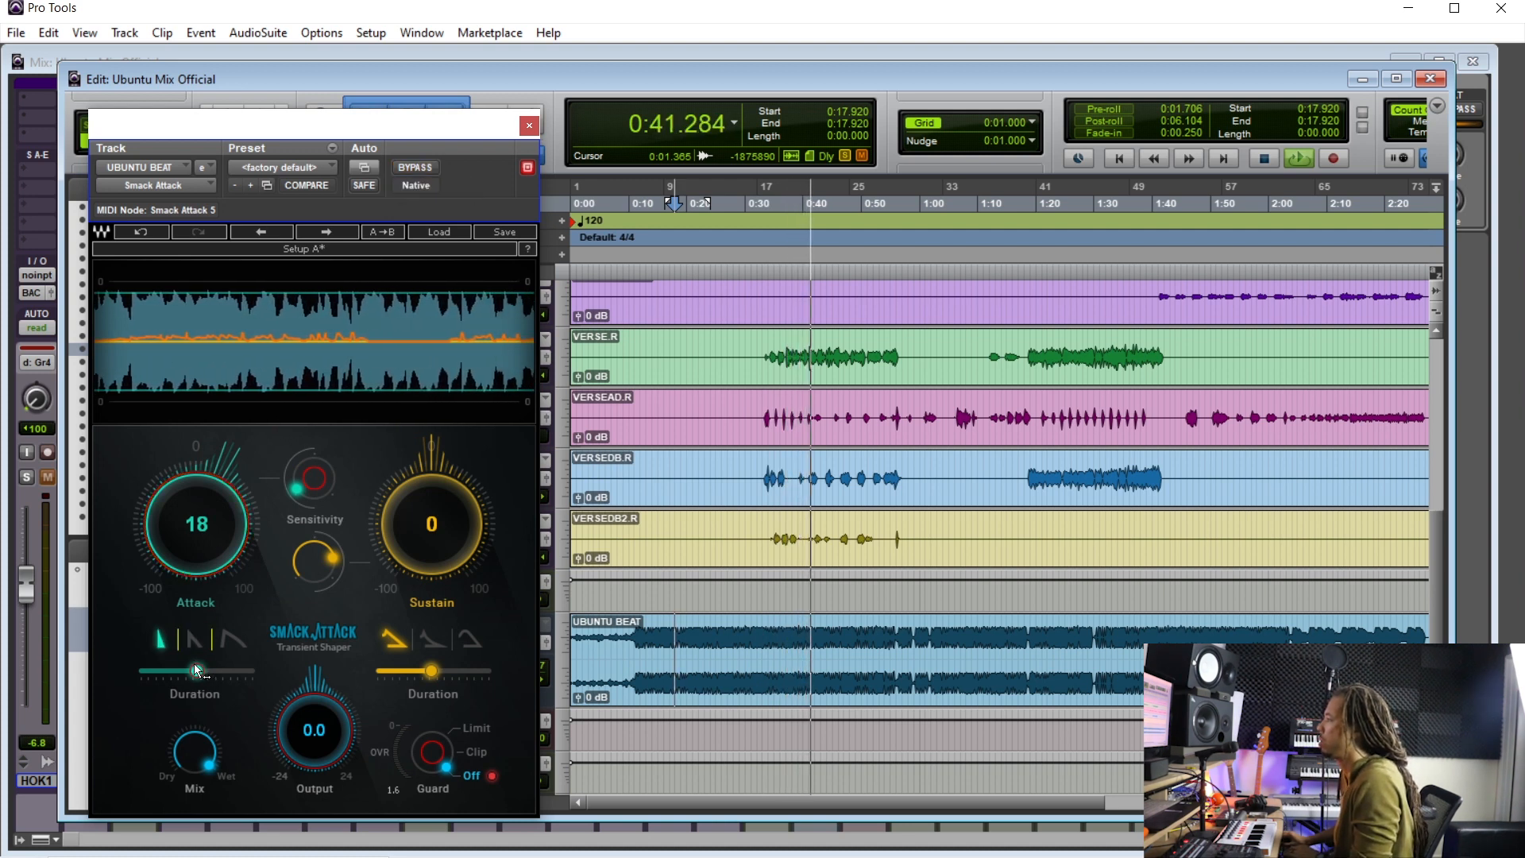
{"action": "mouse_move", "coordinate": [196, 671]}
{"action": "left_mouse_down"}
{"action": "mouse_move", "coordinate": [163, 671]}
{"action": "mouse_move", "coordinate": [182, 671]}
{"action": "left_mouse_up"}
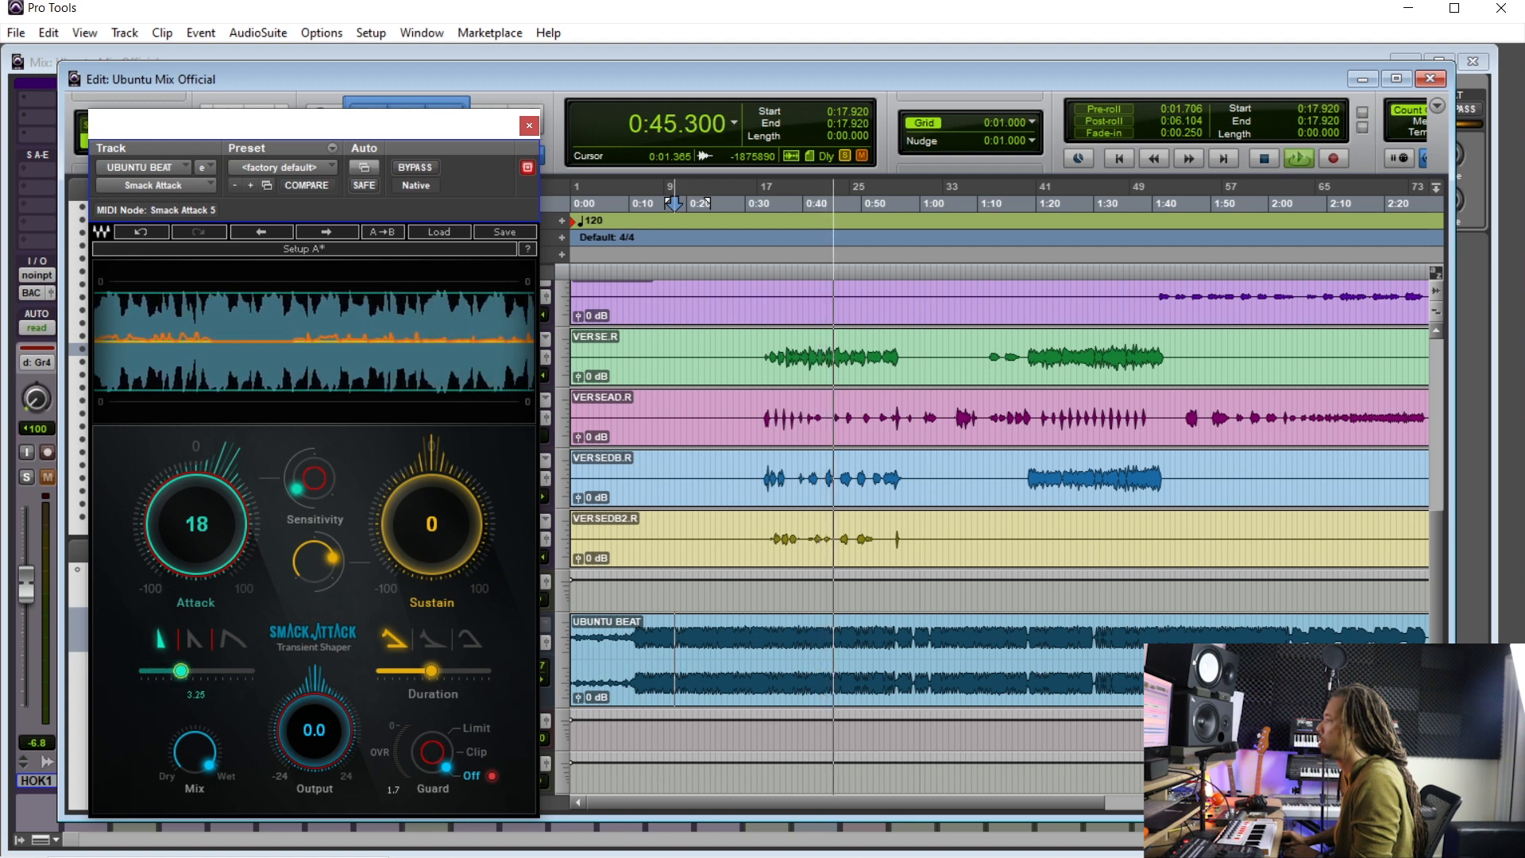
{"action": "left_click", "coordinate": [431, 167]}
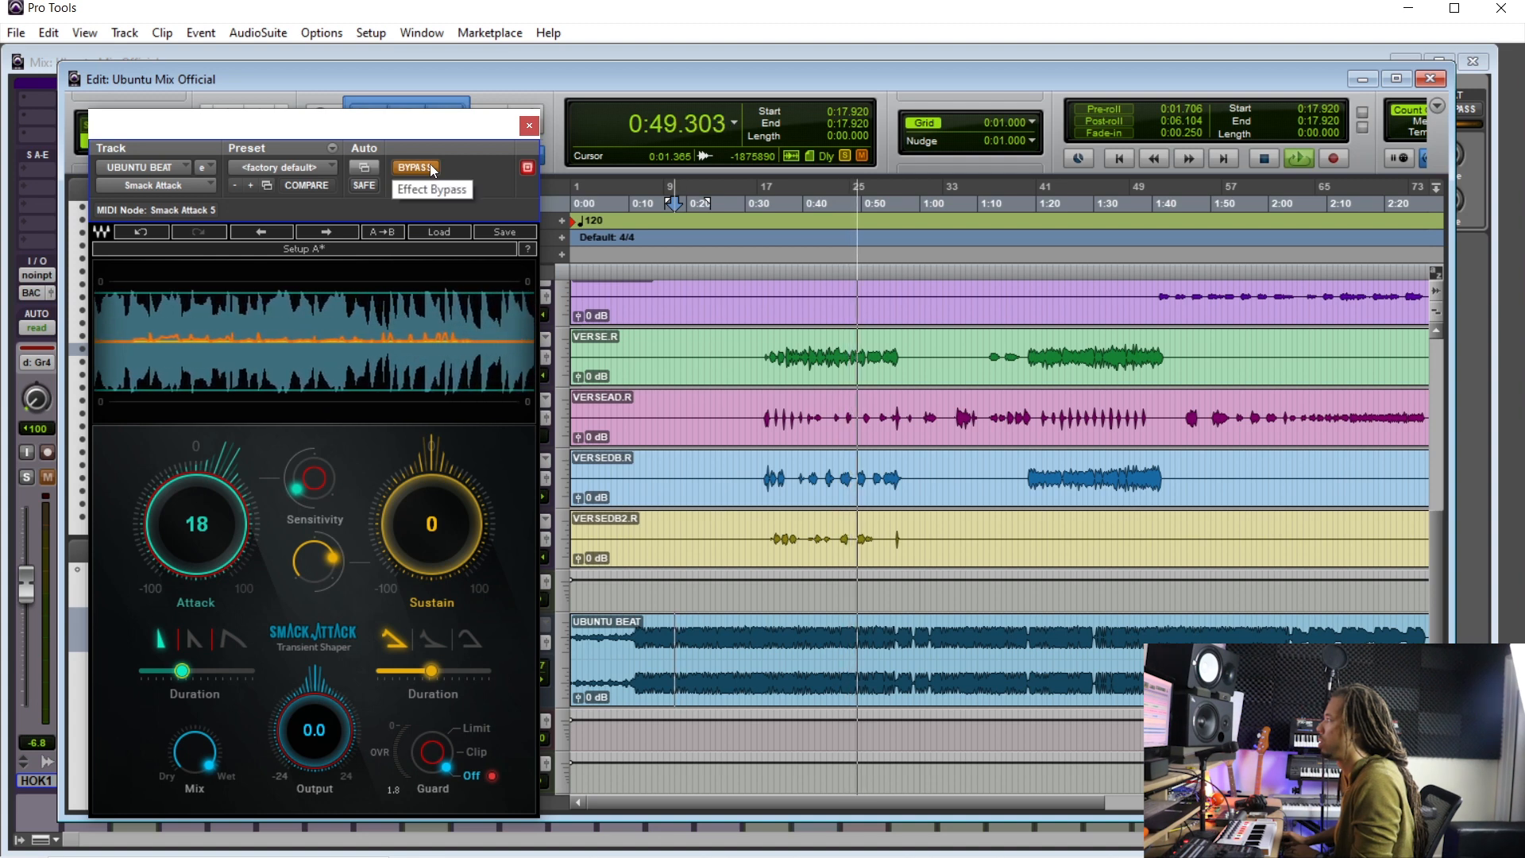
{"action": "left_click", "coordinate": [430, 166]}
- Raise Smack Attack's Sensitivity to 3.7 and compare it against bypass
{"action": "left_click", "coordinate": [308, 485]}
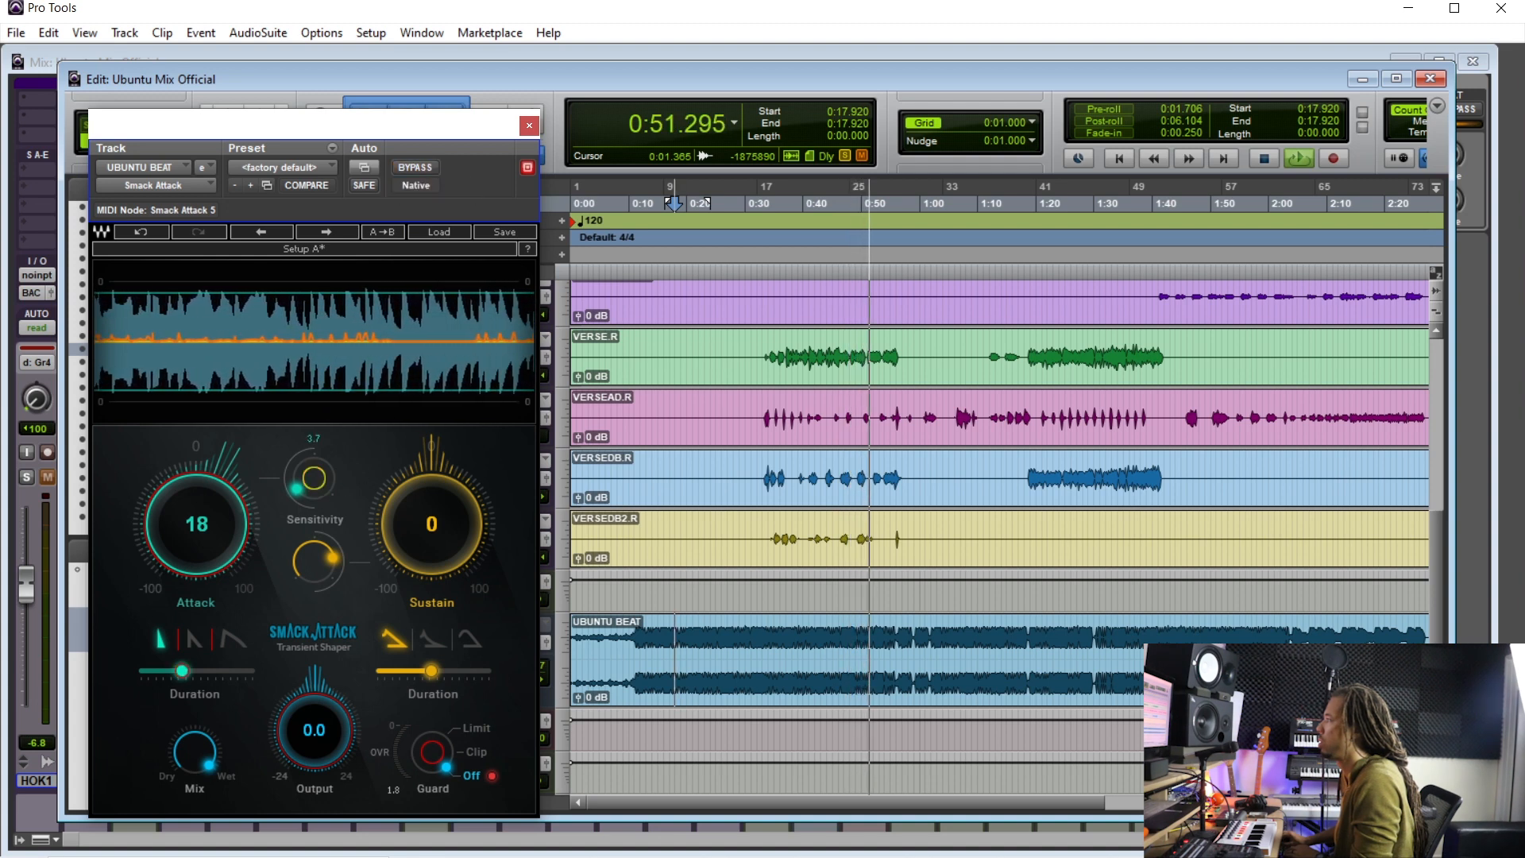
{"action": "left_click_drag", "start_coordinate": [309, 485], "coordinate": [309, 481]}
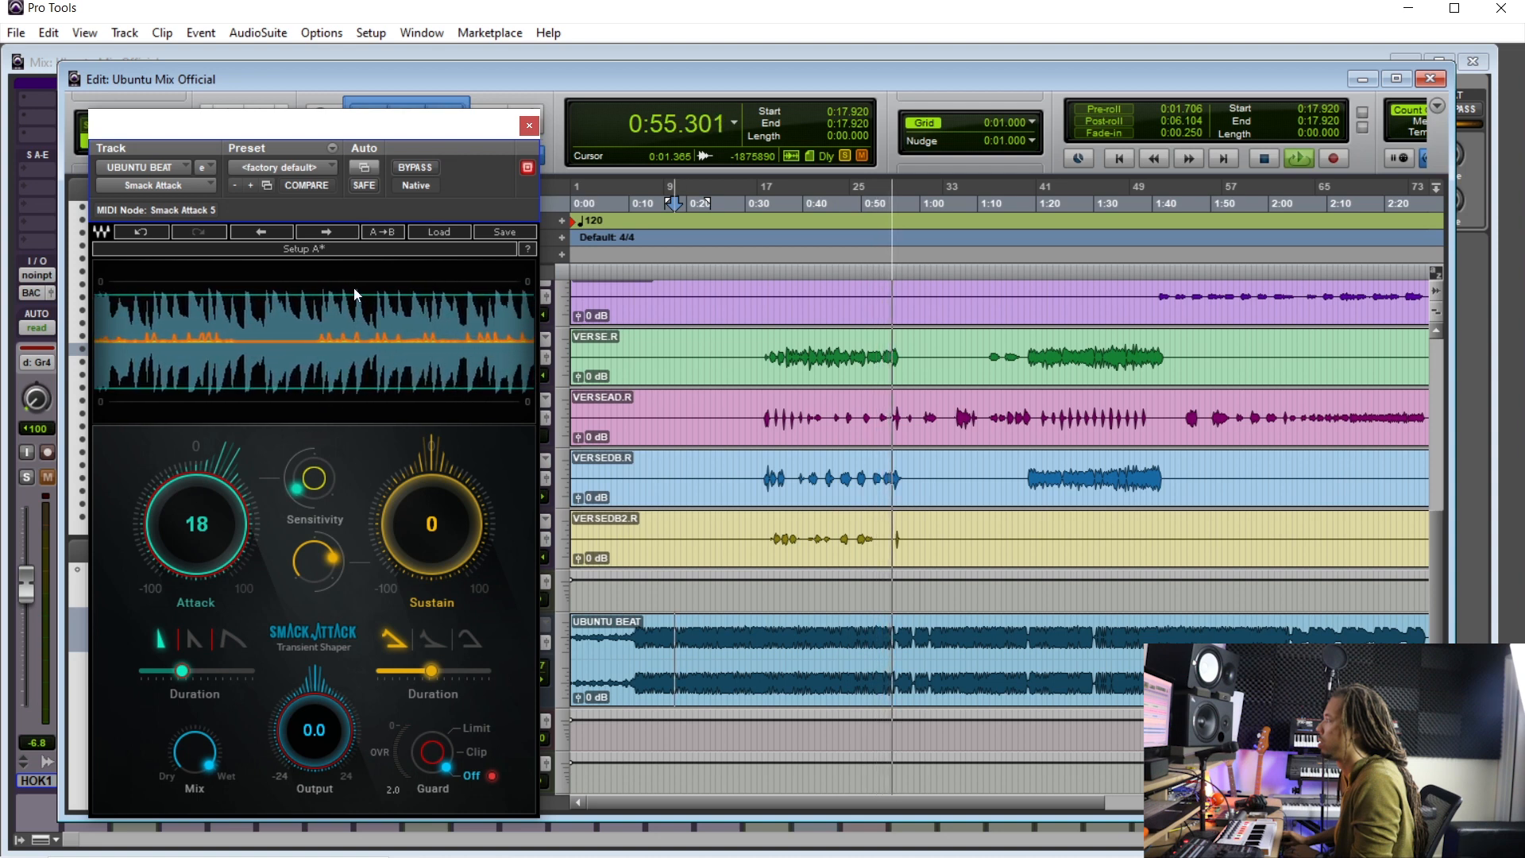
{"action": "left_click", "coordinate": [418, 167]}
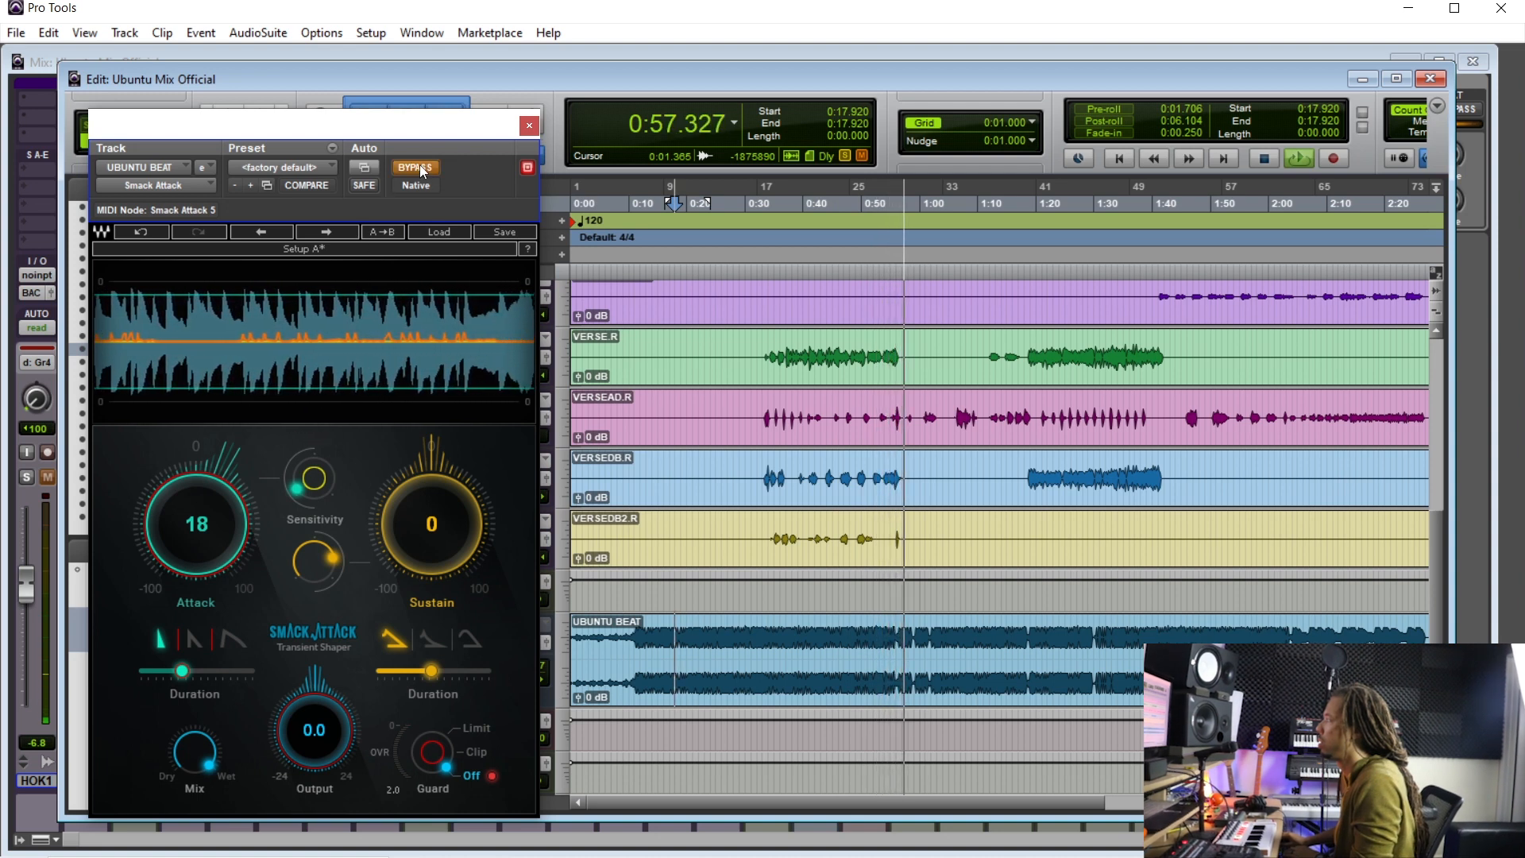
{"action": "left_click", "coordinate": [420, 167]}
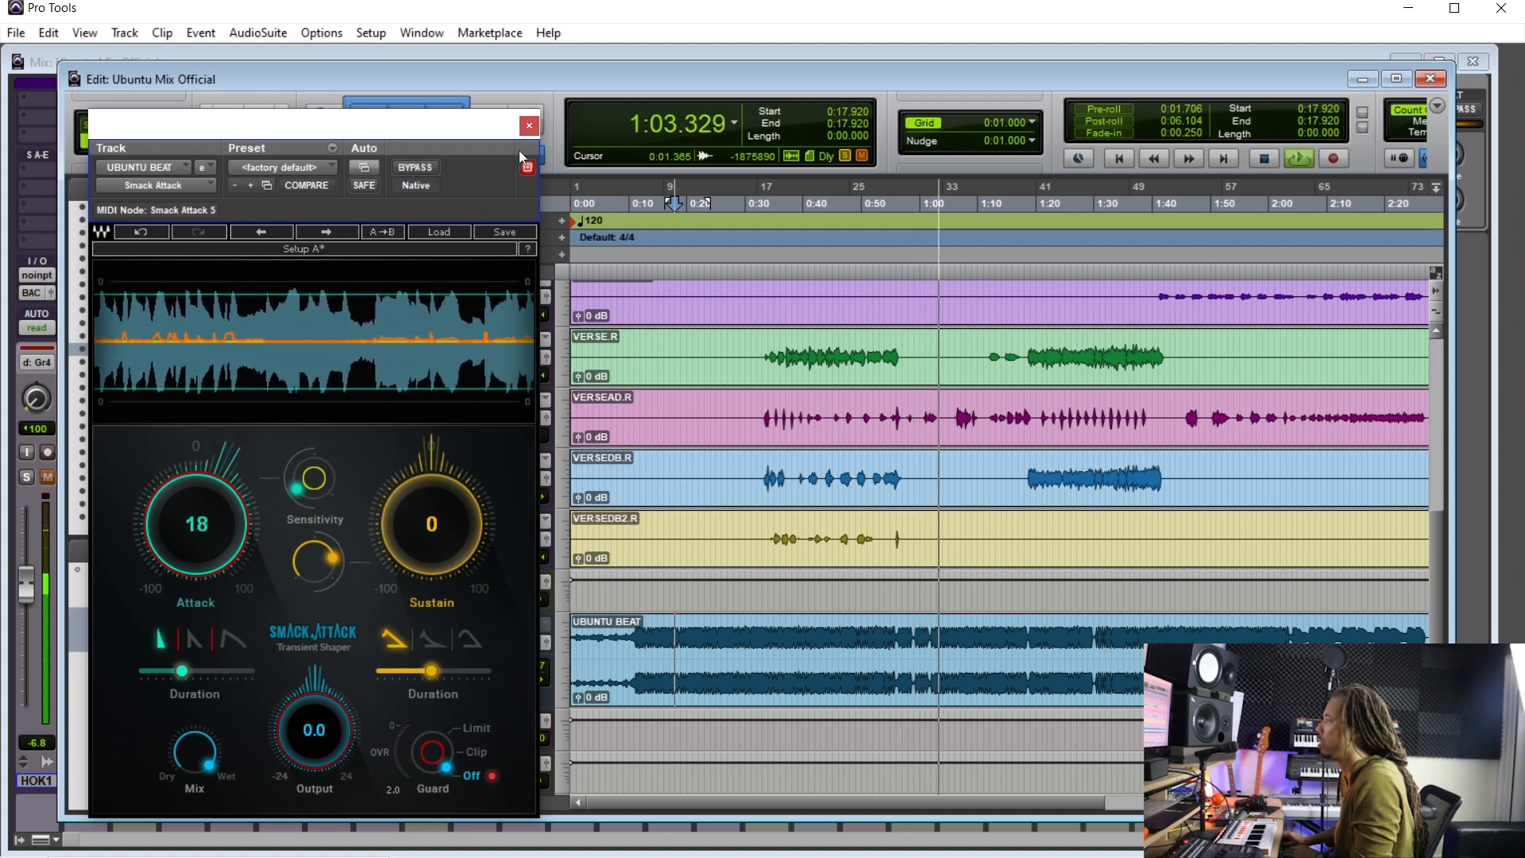
- Close the plugin window and play the session from about 0:23
{"action": "left_click", "coordinate": [529, 125]}
{"action": "key", "text": "space"}
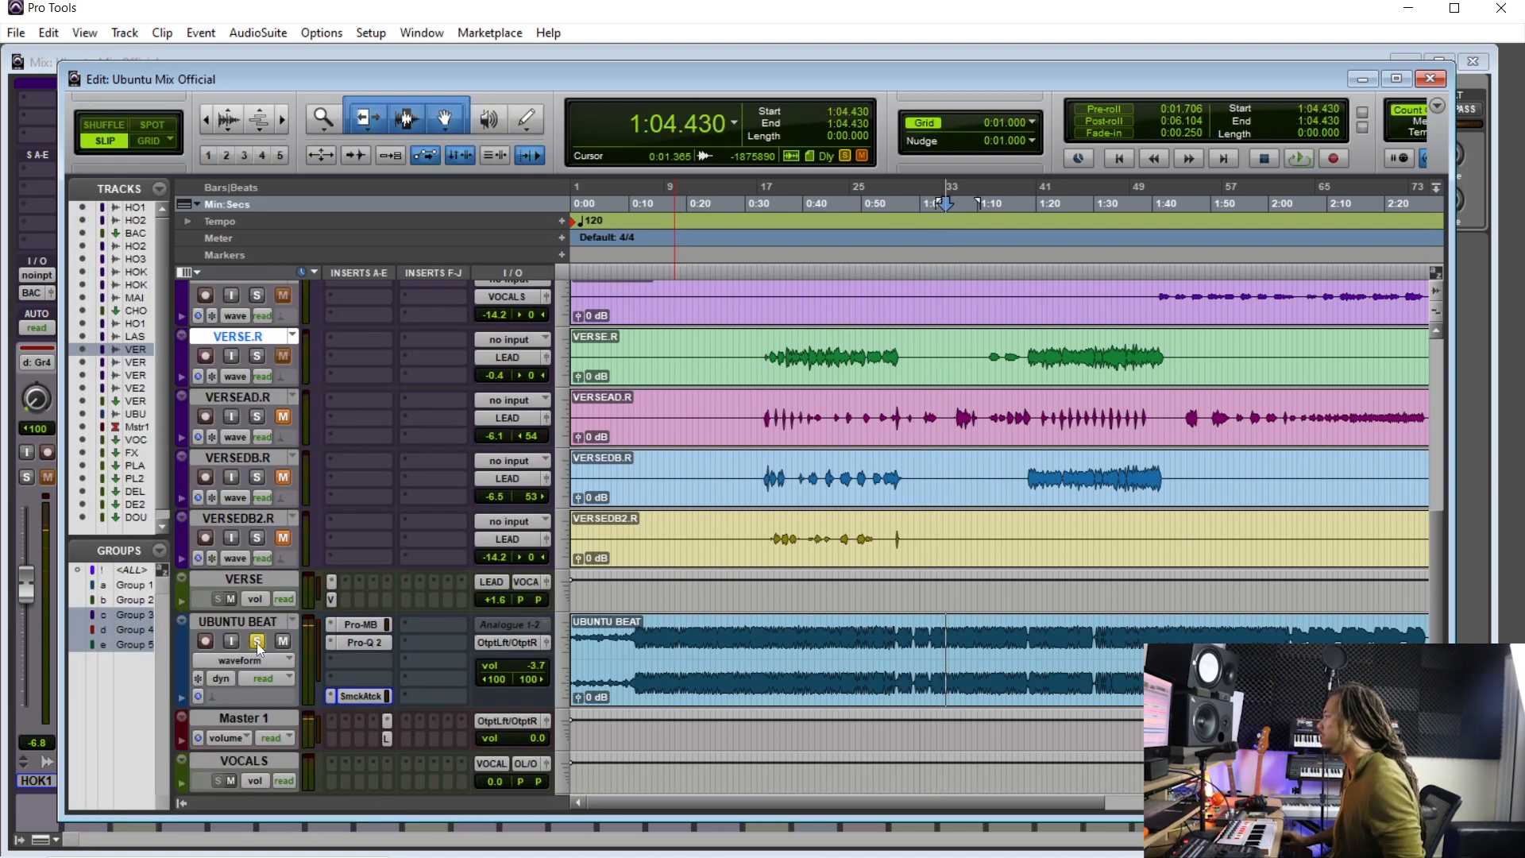
{"action": "left_click", "coordinate": [706, 636]}
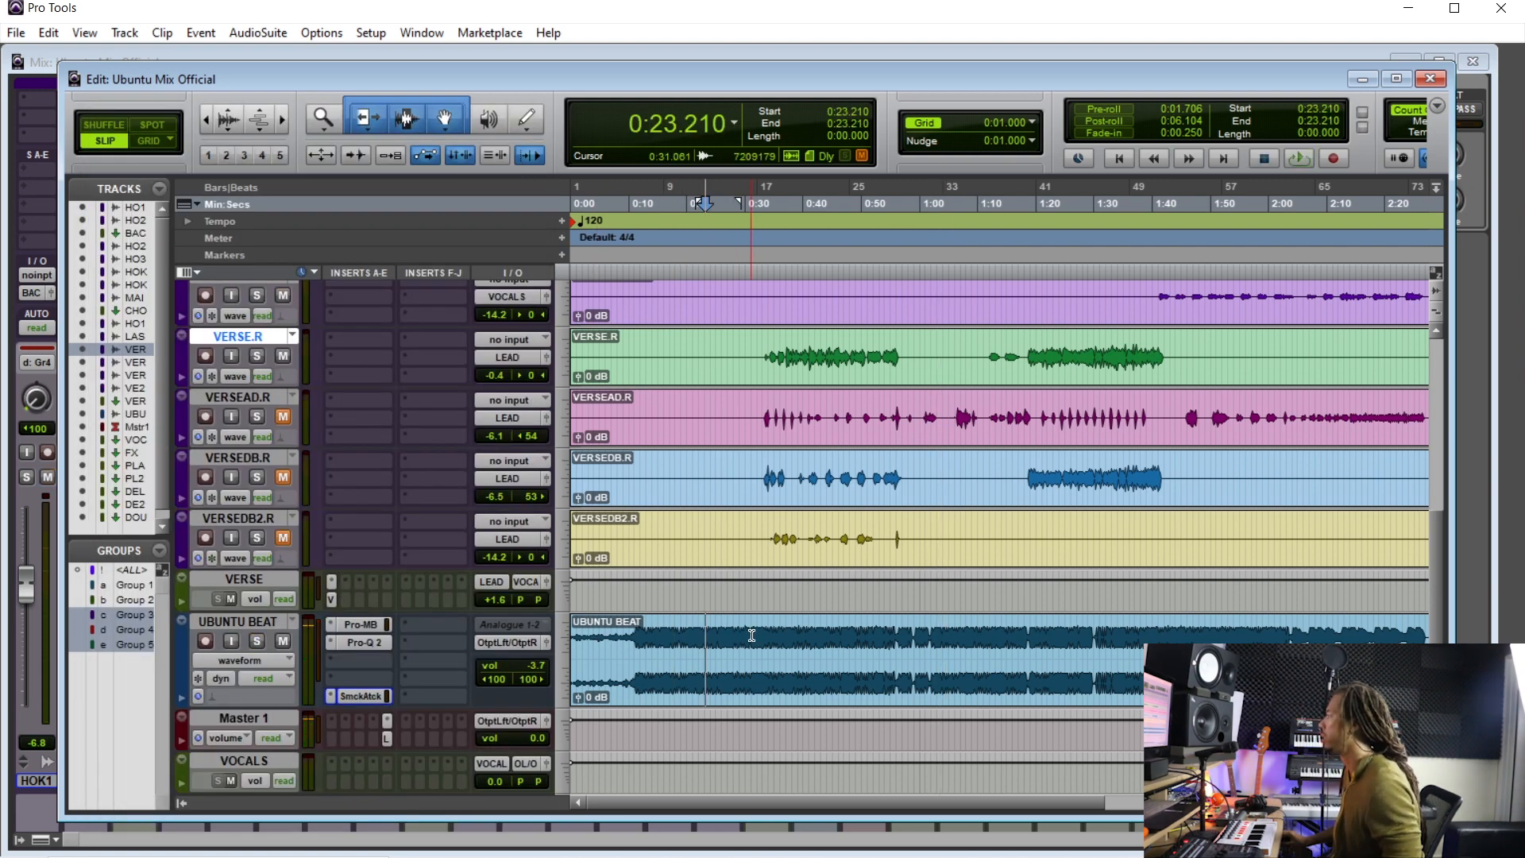
{"action": "key", "text": "space"}
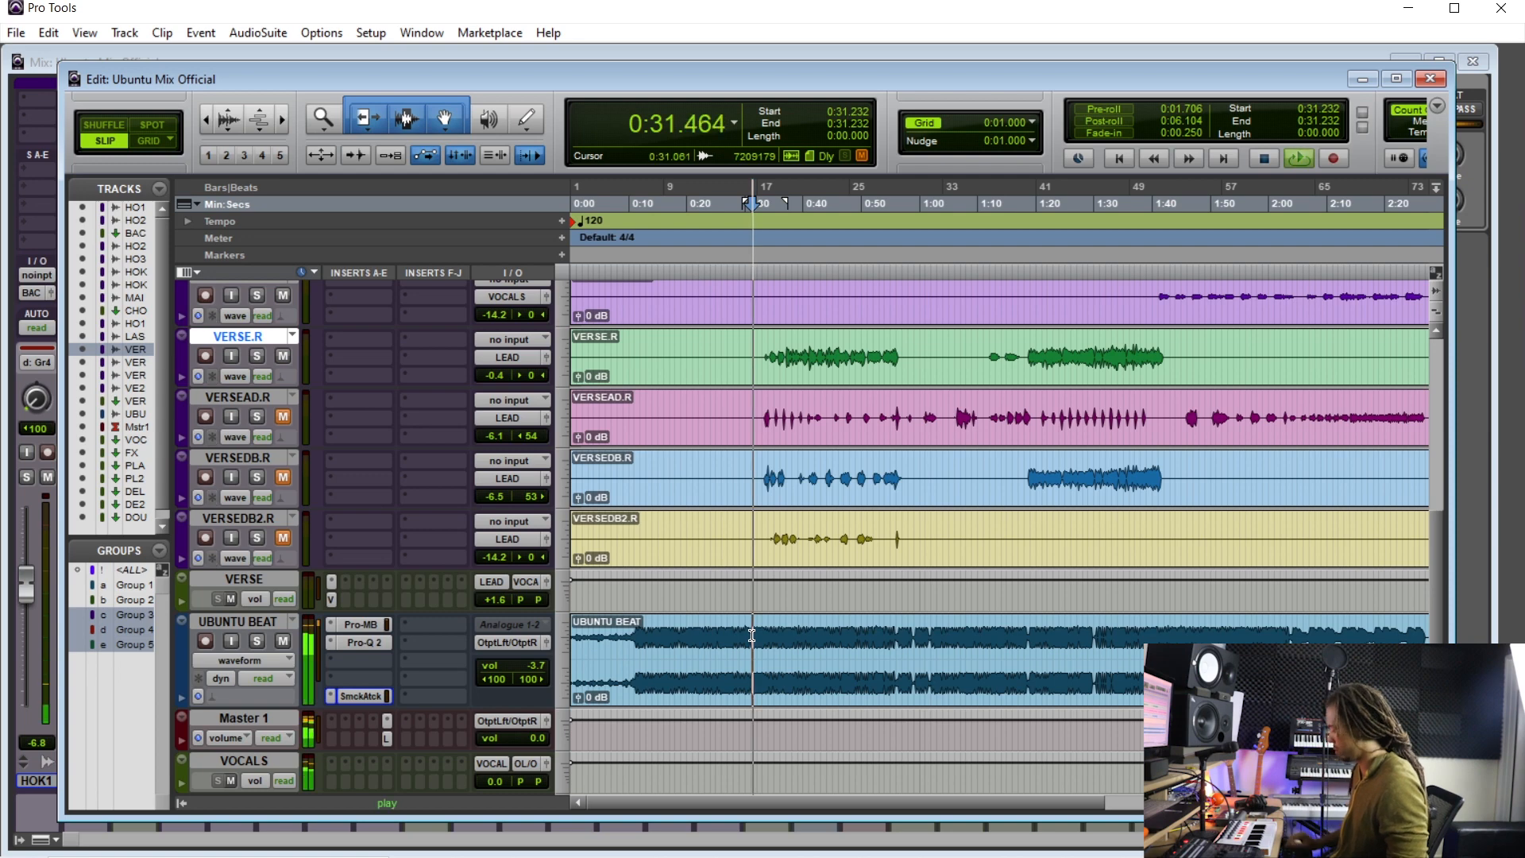
- In the mix window, raise the VERSE aux fader to +2.8 dB and solo the VERSE.R track
{"action": "key", "text": "ctrl+equal"}
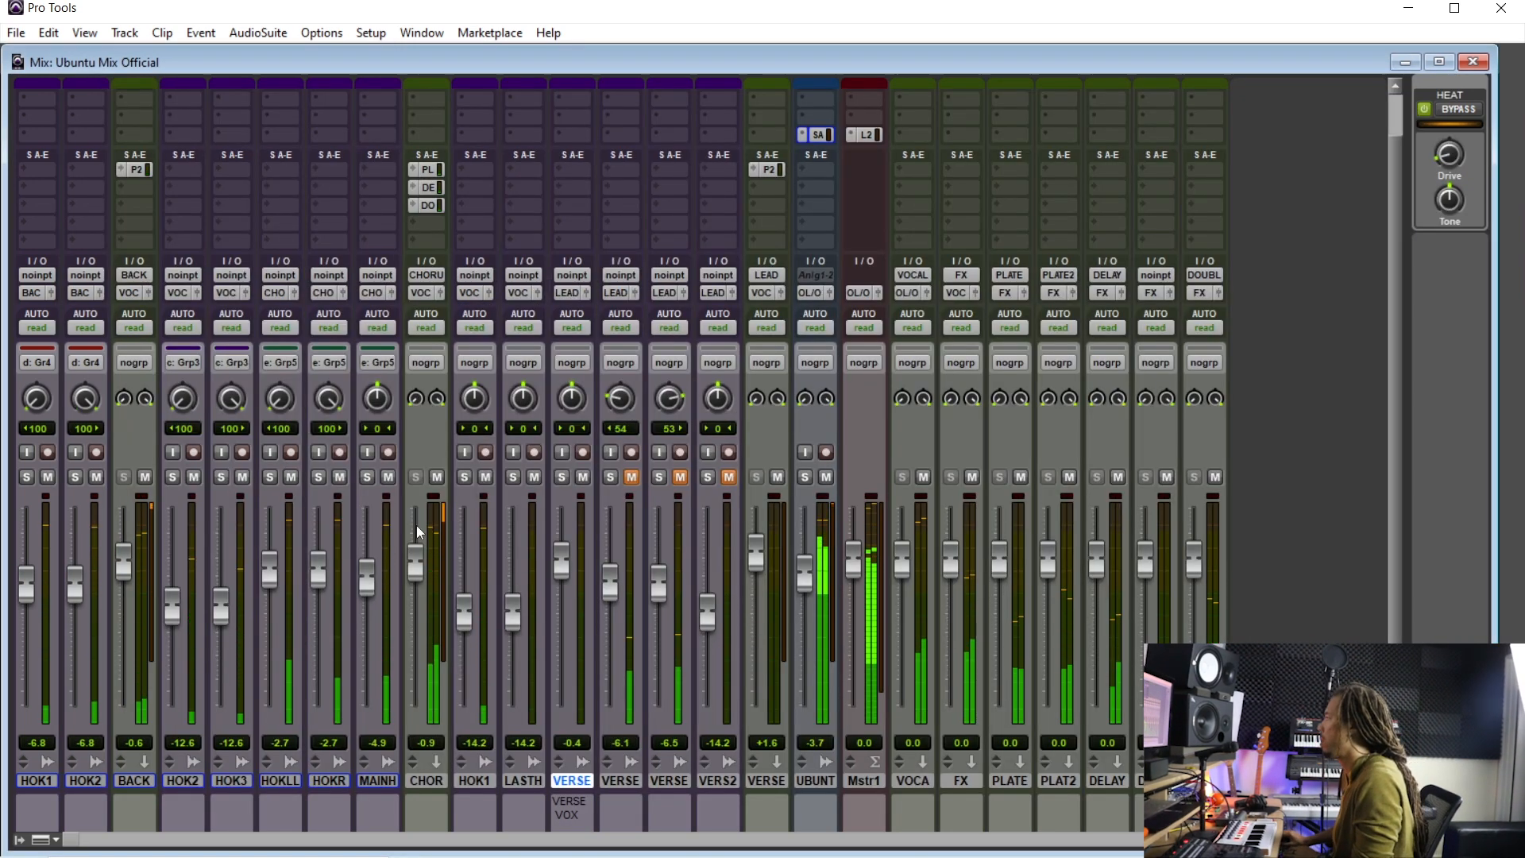
{"action": "scroll", "coordinate": [433, 443], "scroll_direction": "down", "scroll_amount": 1}
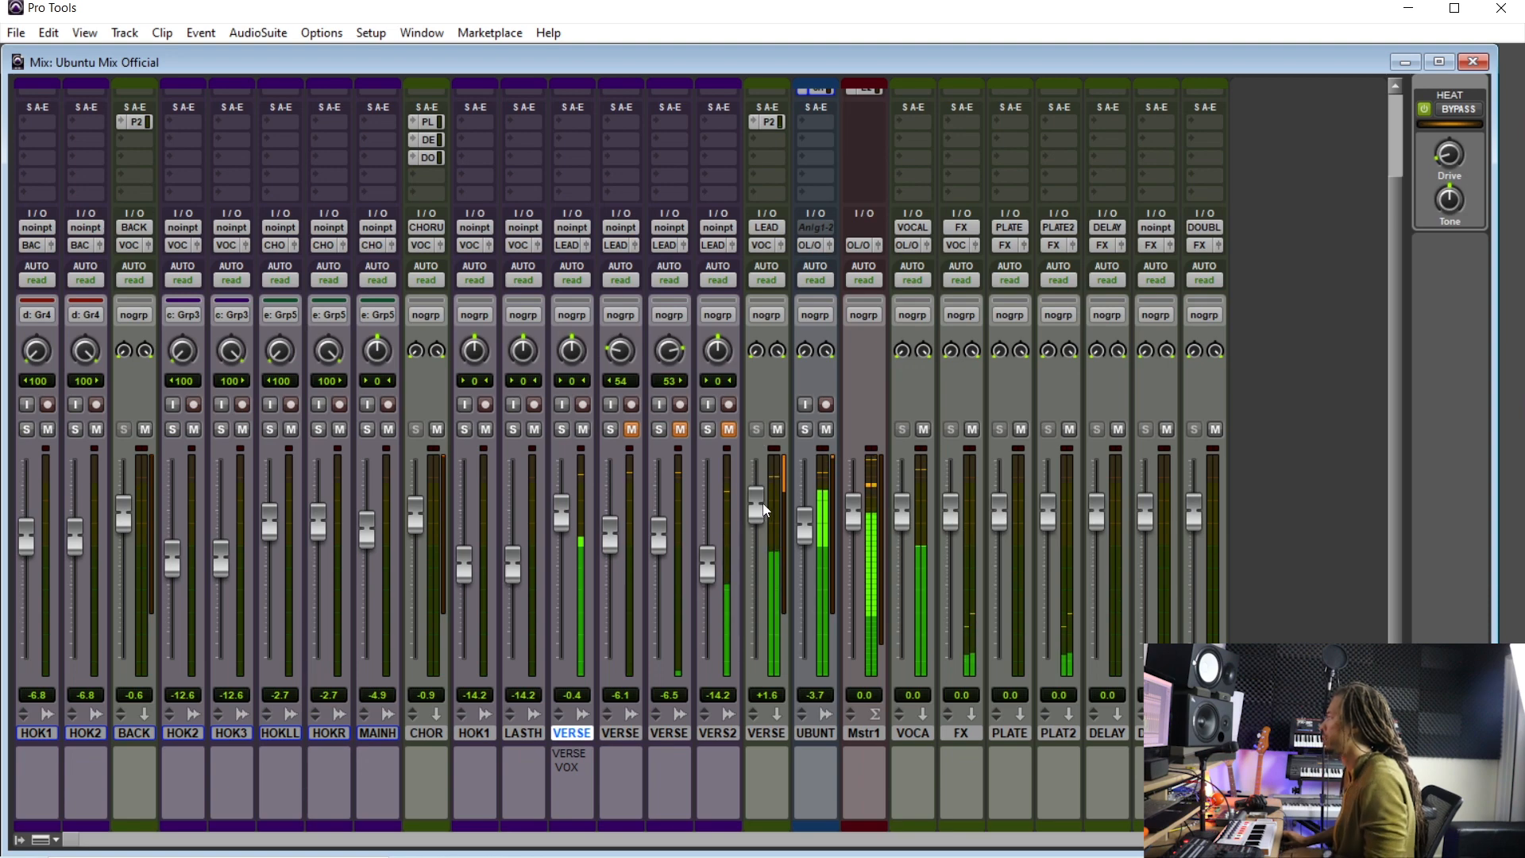
{"action": "left_click_drag", "start_coordinate": [756, 517], "coordinate": [758, 516]}
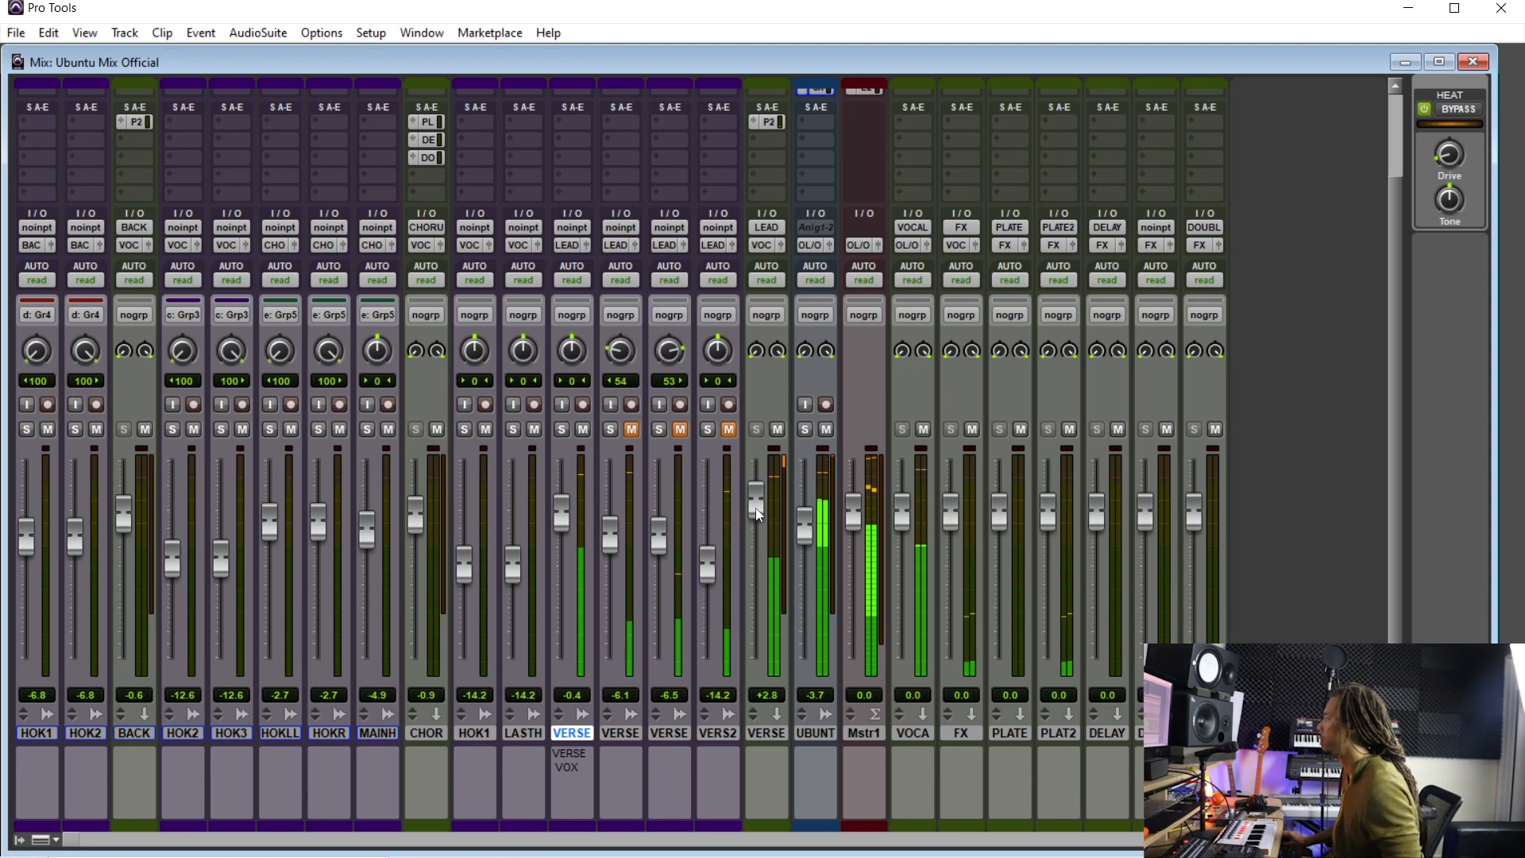
{"action": "left_click", "coordinate": [561, 429]}
- Set the VERSE aux's PLATE 2 send level to -26.4 dB
{"action": "scroll", "coordinate": [573, 429], "scroll_direction": "up", "scroll_amount": 2}
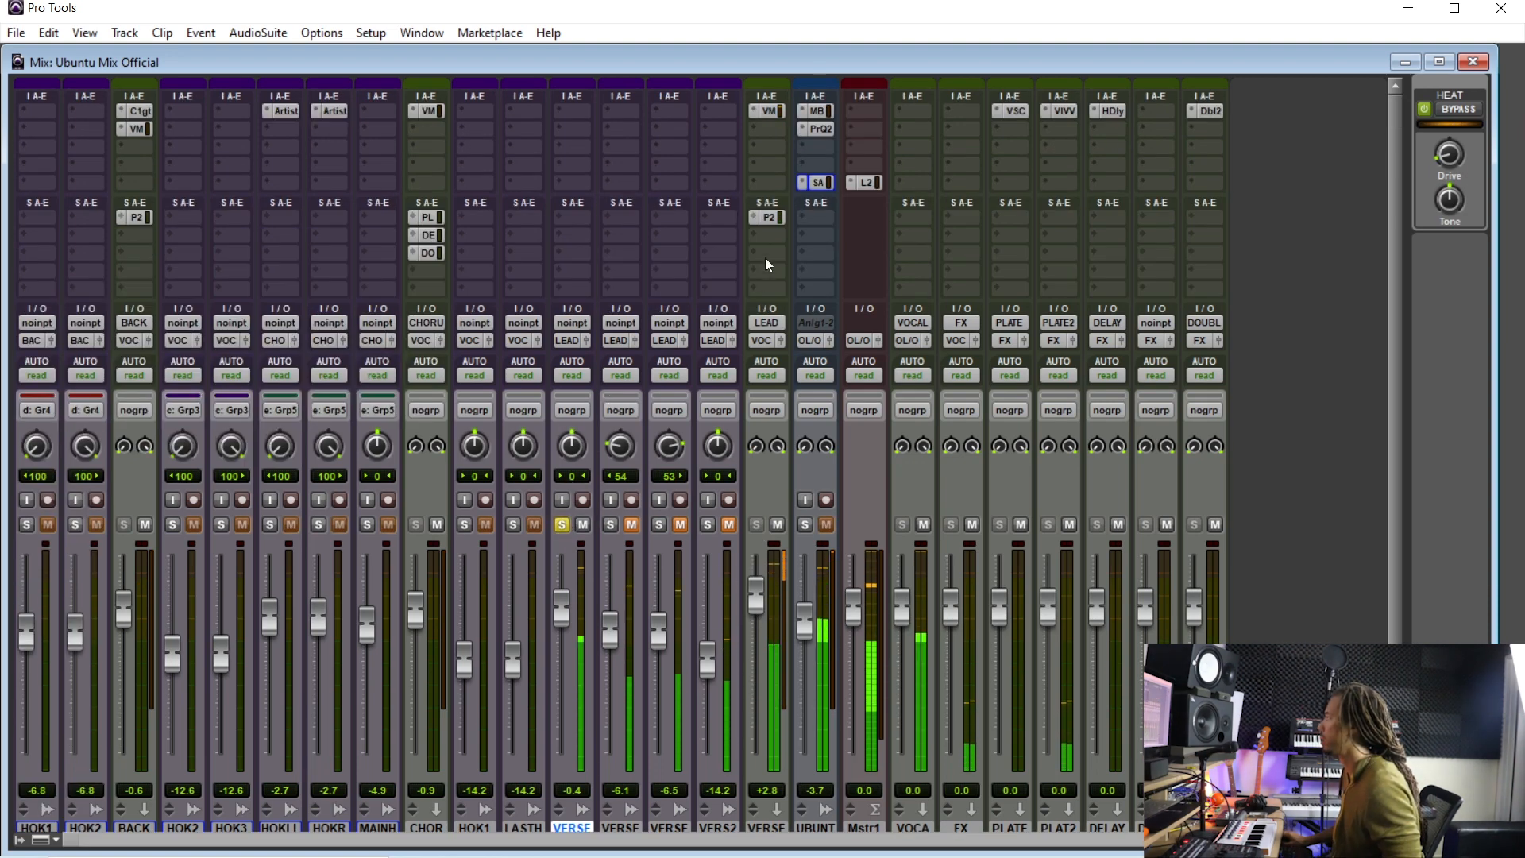
{"action": "left_click", "coordinate": [767, 217]}
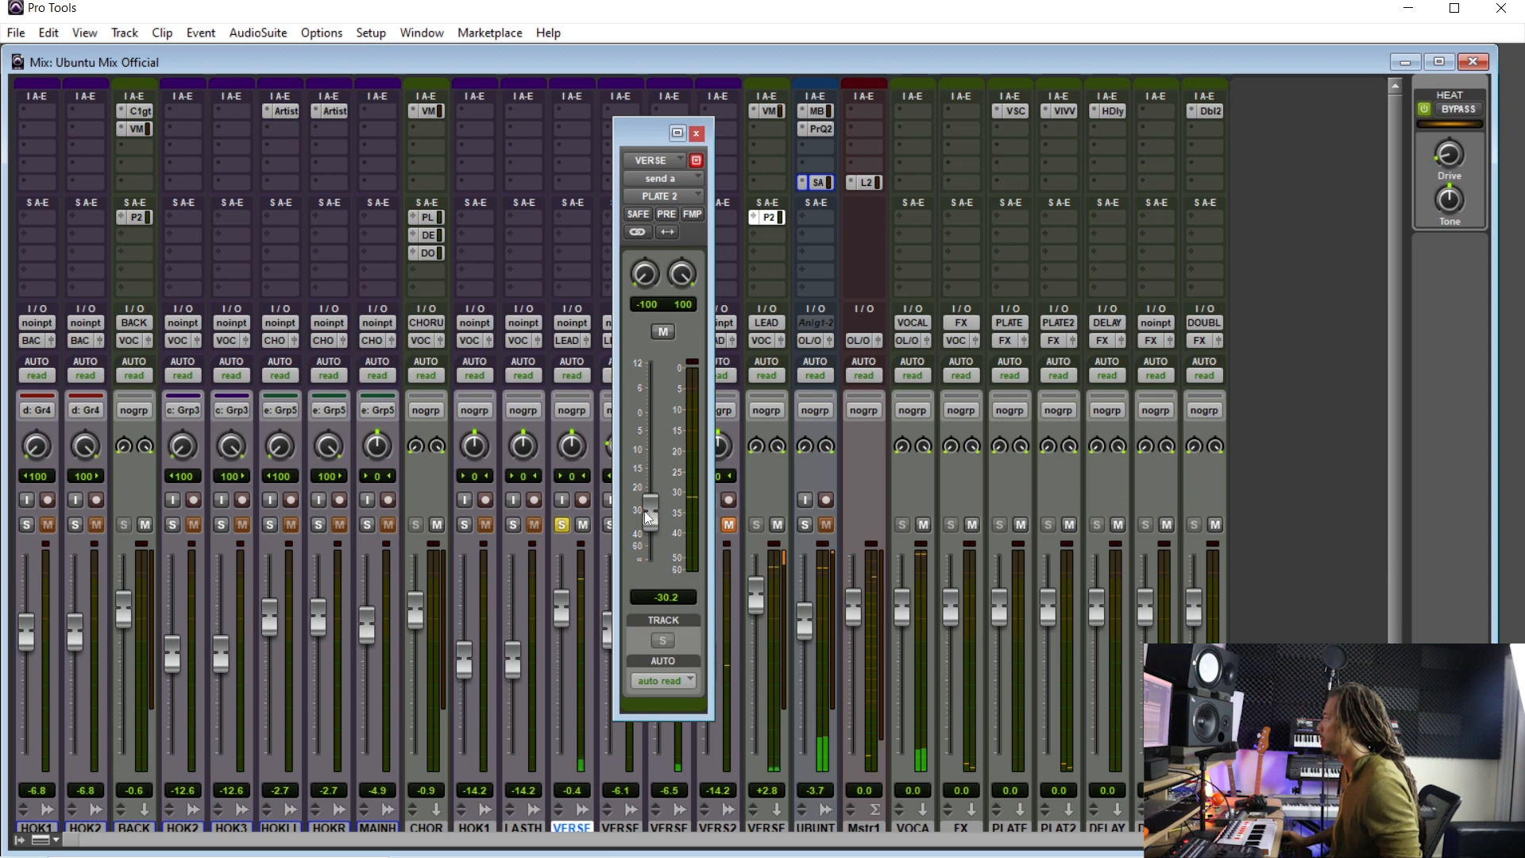
{"action": "left_click_drag", "start_coordinate": [654, 513], "coordinate": [656, 510]}
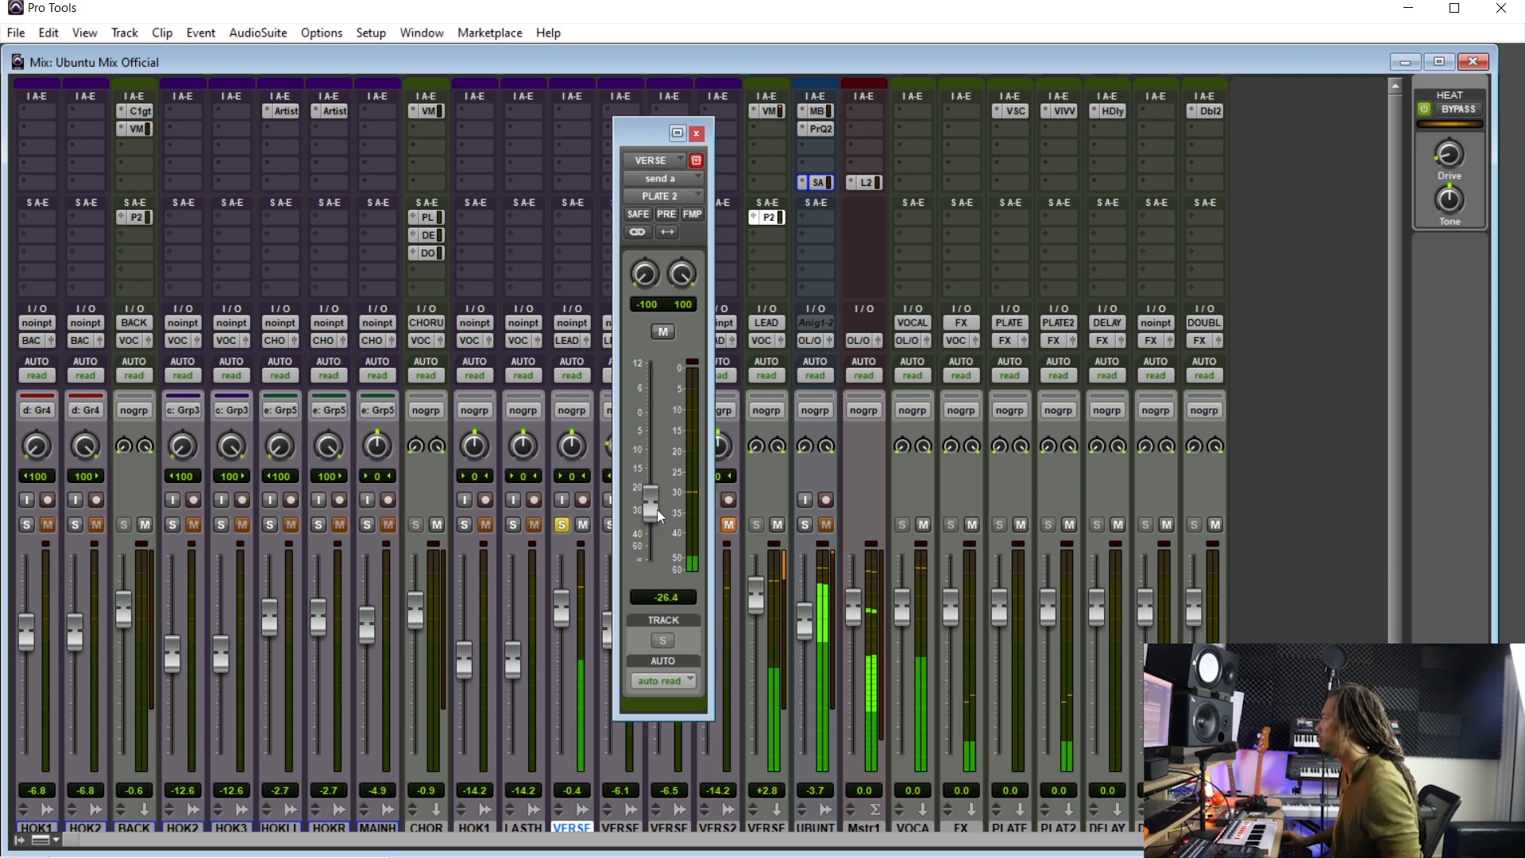
{"action": "left_click", "coordinate": [697, 133]}
- Lower the VERSE aux fader to +1.5 dB
{"action": "left_click_drag", "start_coordinate": [754, 585], "coordinate": [755, 659]}
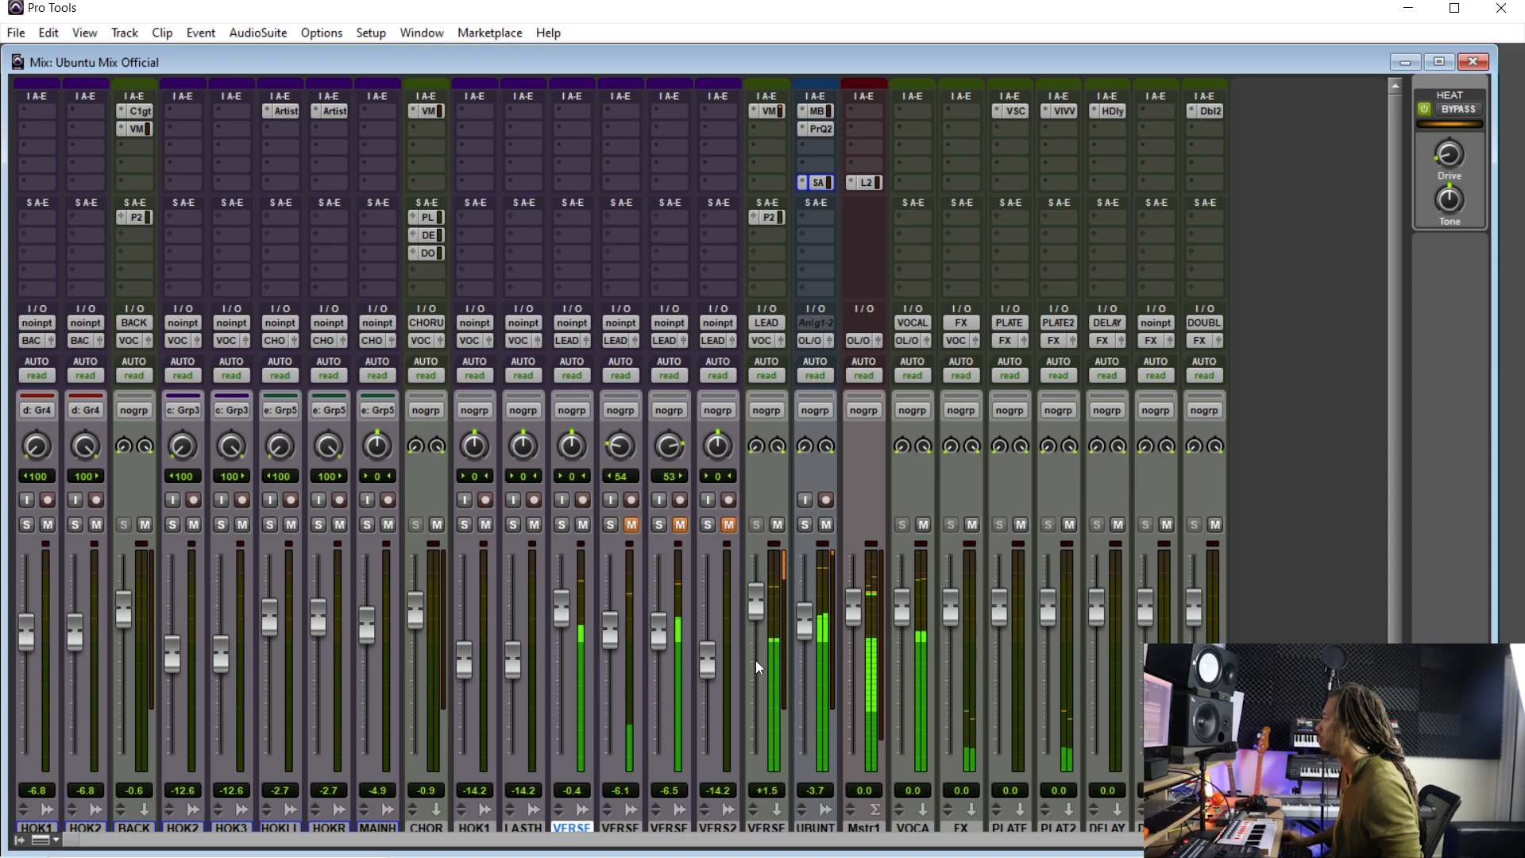
{"action": "scroll", "coordinate": [694, 616], "scroll_direction": "down", "scroll_amount": 3}
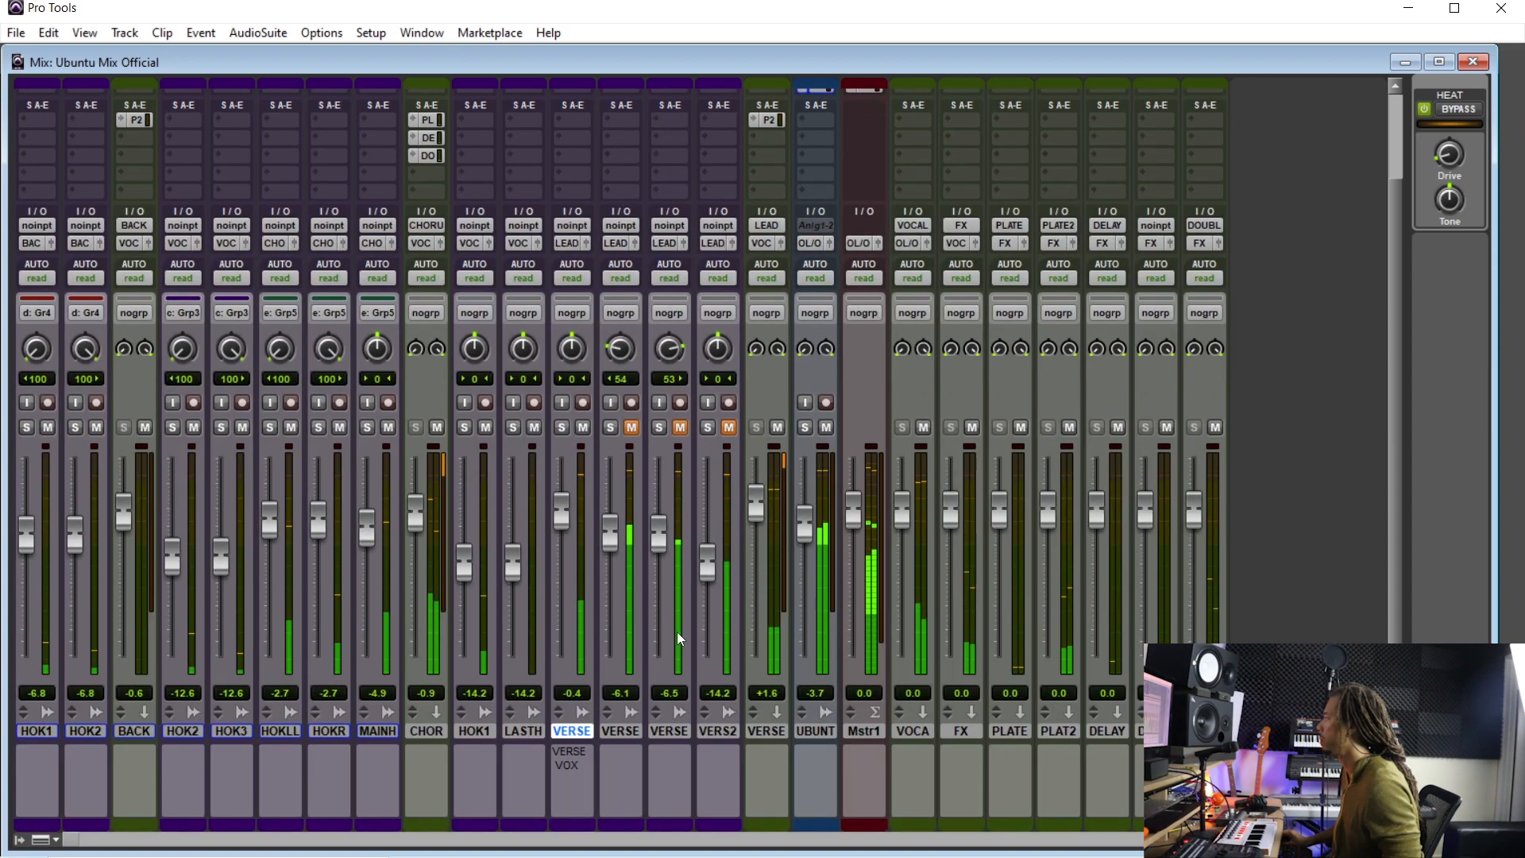
- Mute the HOK1 track and move it next to HOK2 at the start of the mixer
{"action": "left_click", "coordinate": [532, 732]}
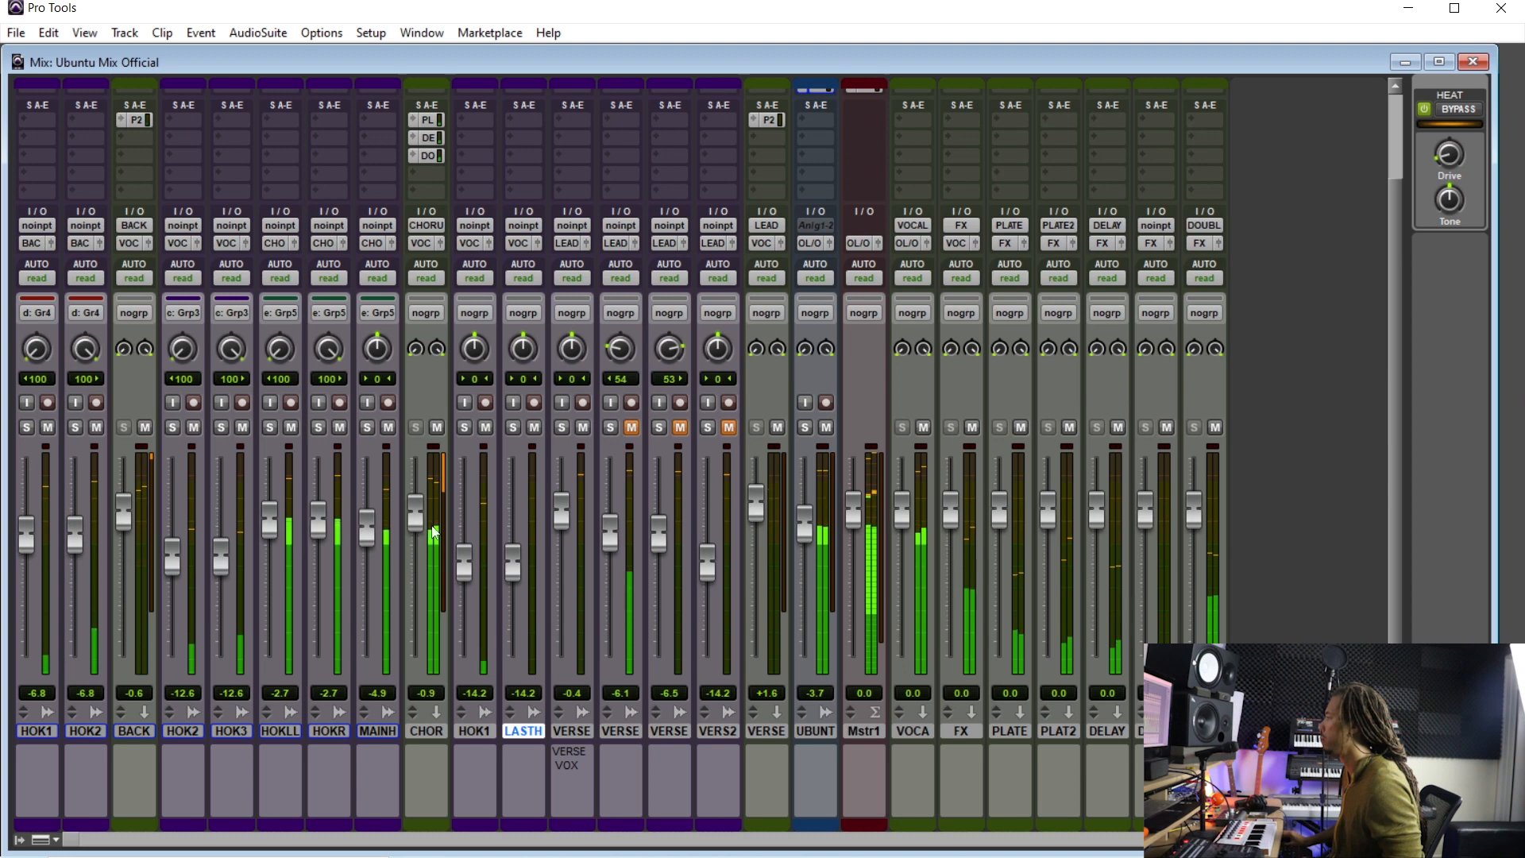
{"action": "left_click", "coordinate": [485, 427]}
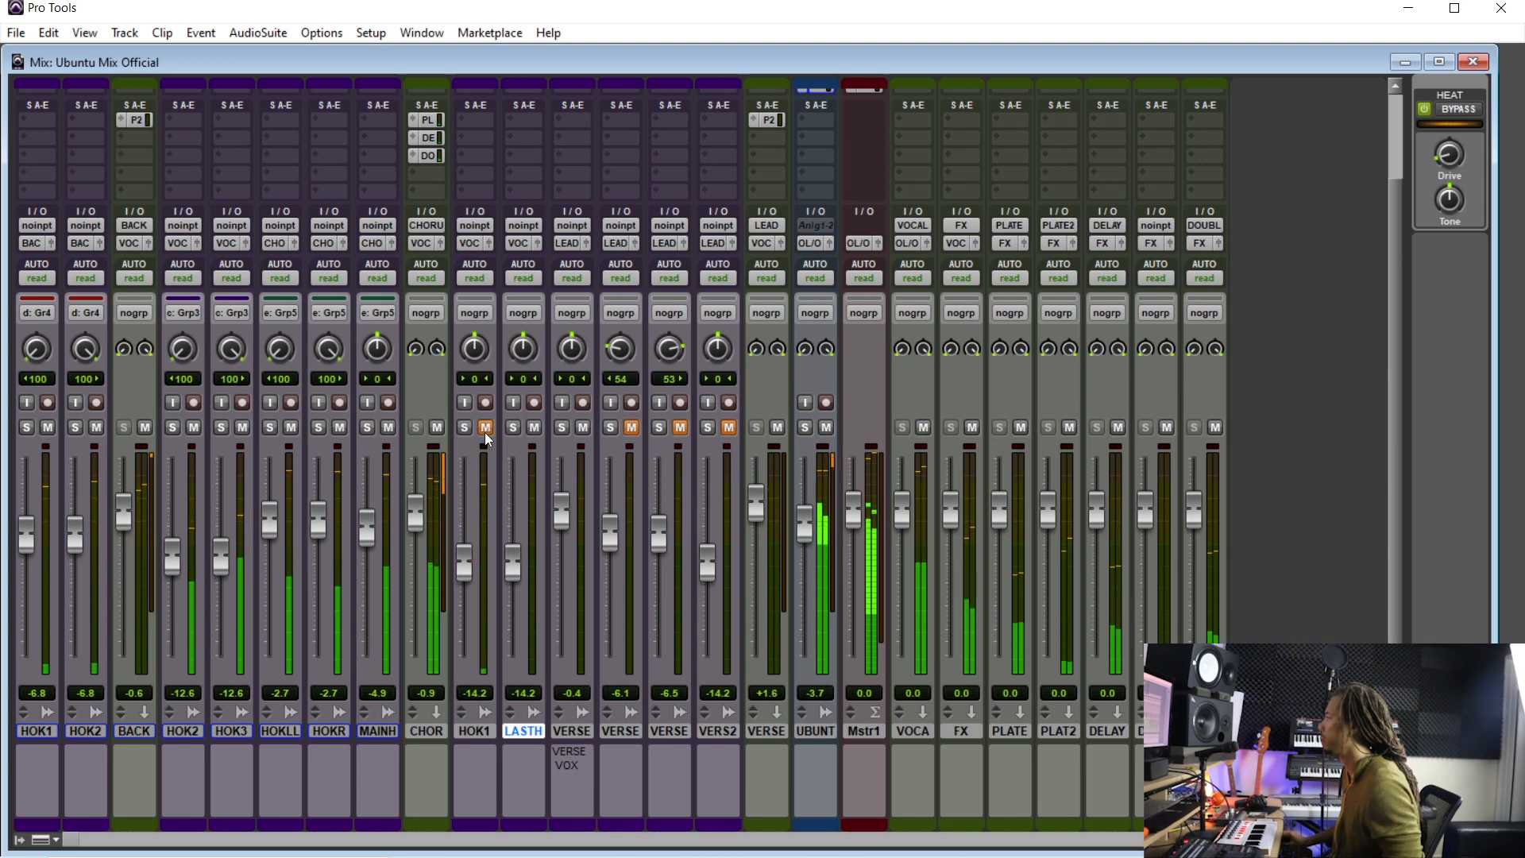
{"action": "left_click_drag", "start_coordinate": [476, 734], "coordinate": [126, 745]}
{"action": "double_click", "coordinate": [129, 734]}
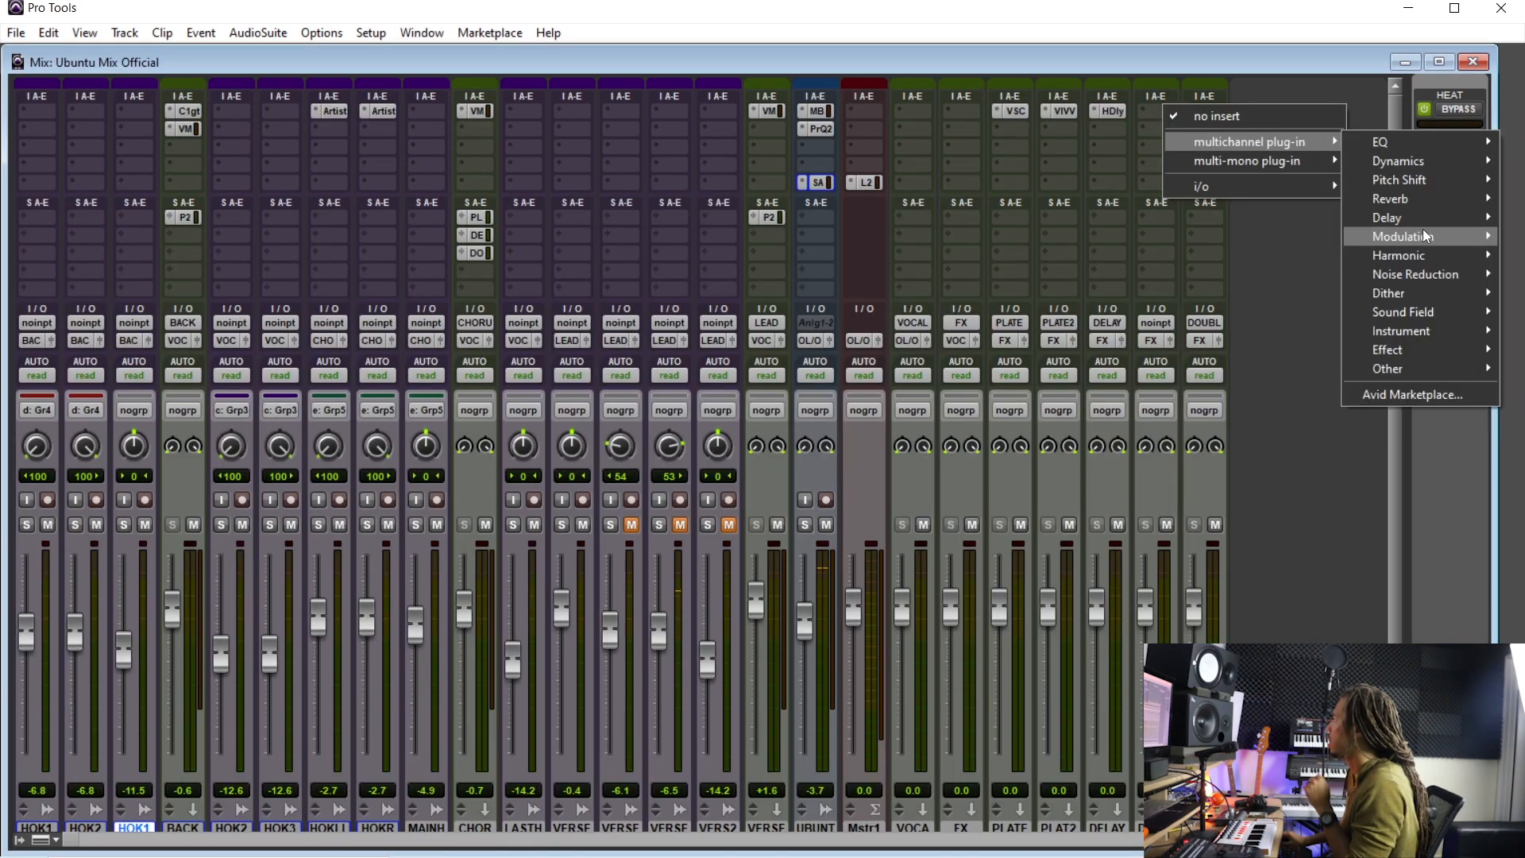
- Insert H-Delay (stereo) on the DELAY 2 aux, switch it to milliseconds and turn the delay time down
{"action": "mouse_move", "coordinate": [1427, 221]}
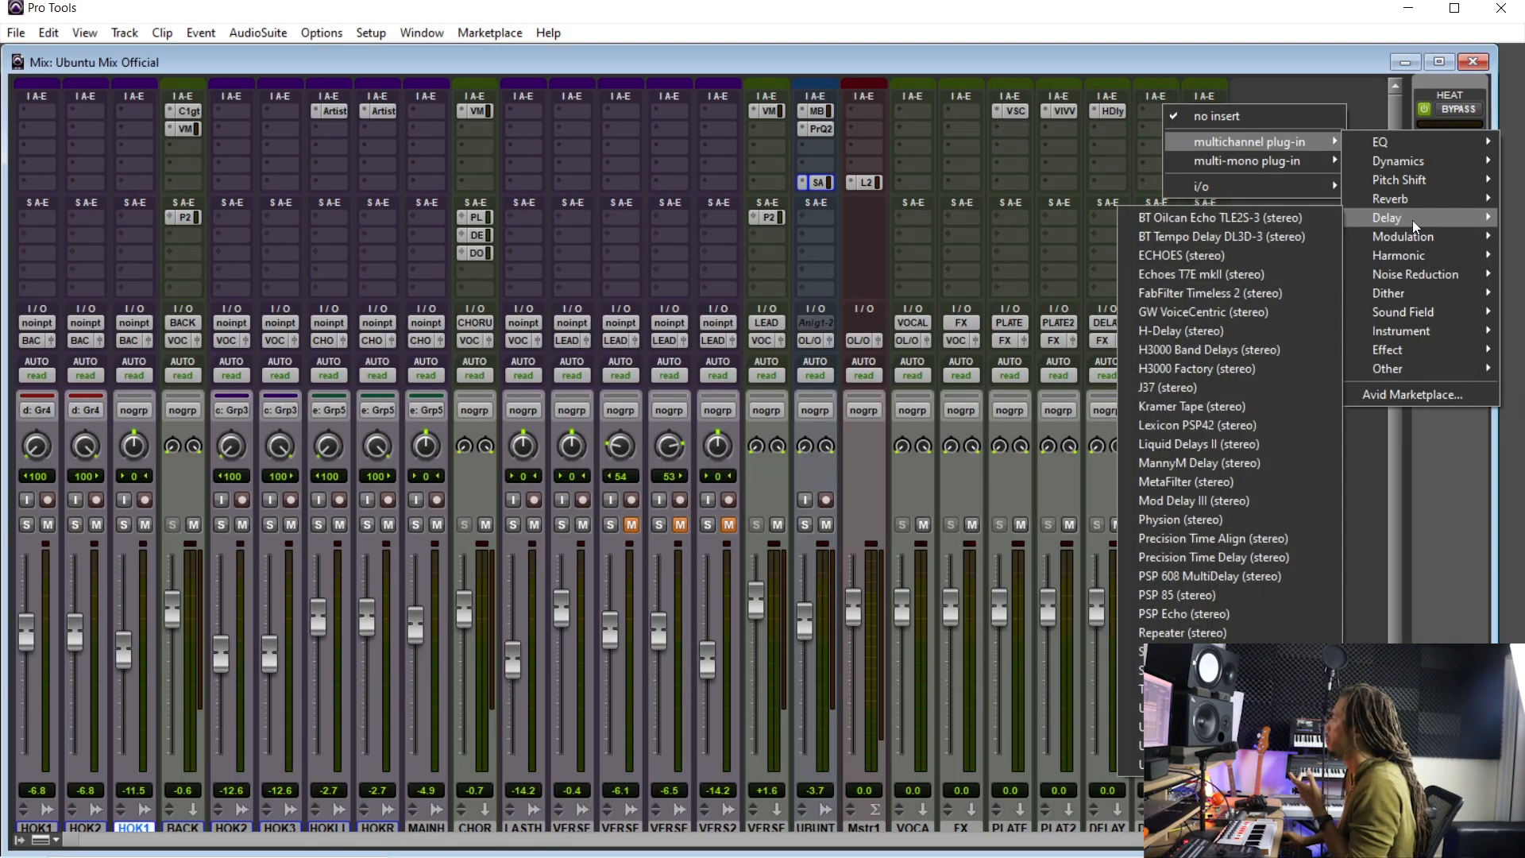
{"action": "left_click", "coordinate": [1241, 329]}
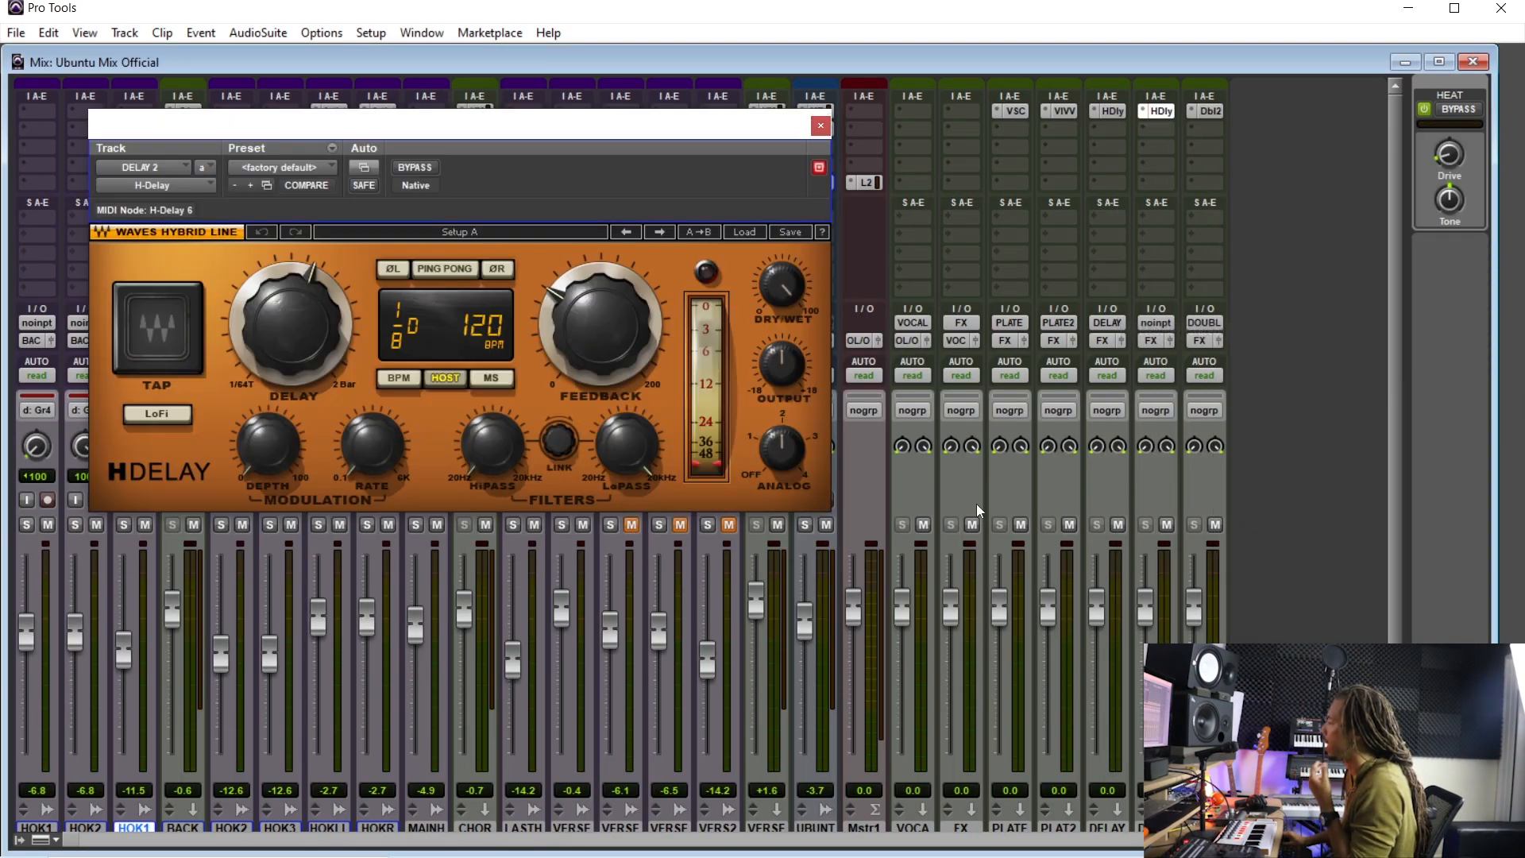
{"action": "left_click", "coordinate": [486, 383]}
{"action": "left_click_drag", "start_coordinate": [298, 371], "coordinate": [296, 444]}
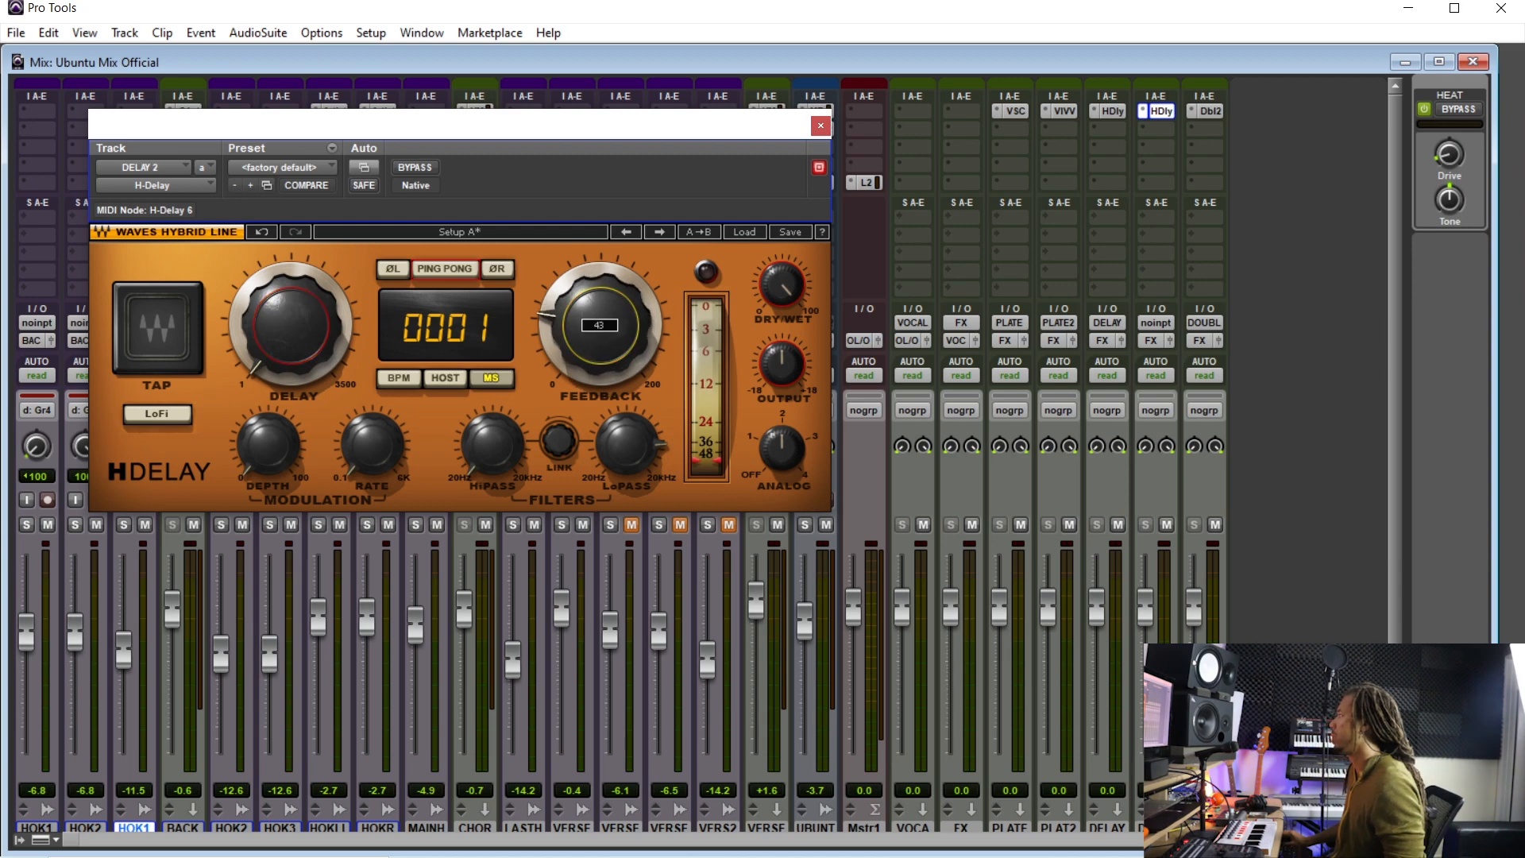
{"action": "left_click", "coordinate": [820, 125]}
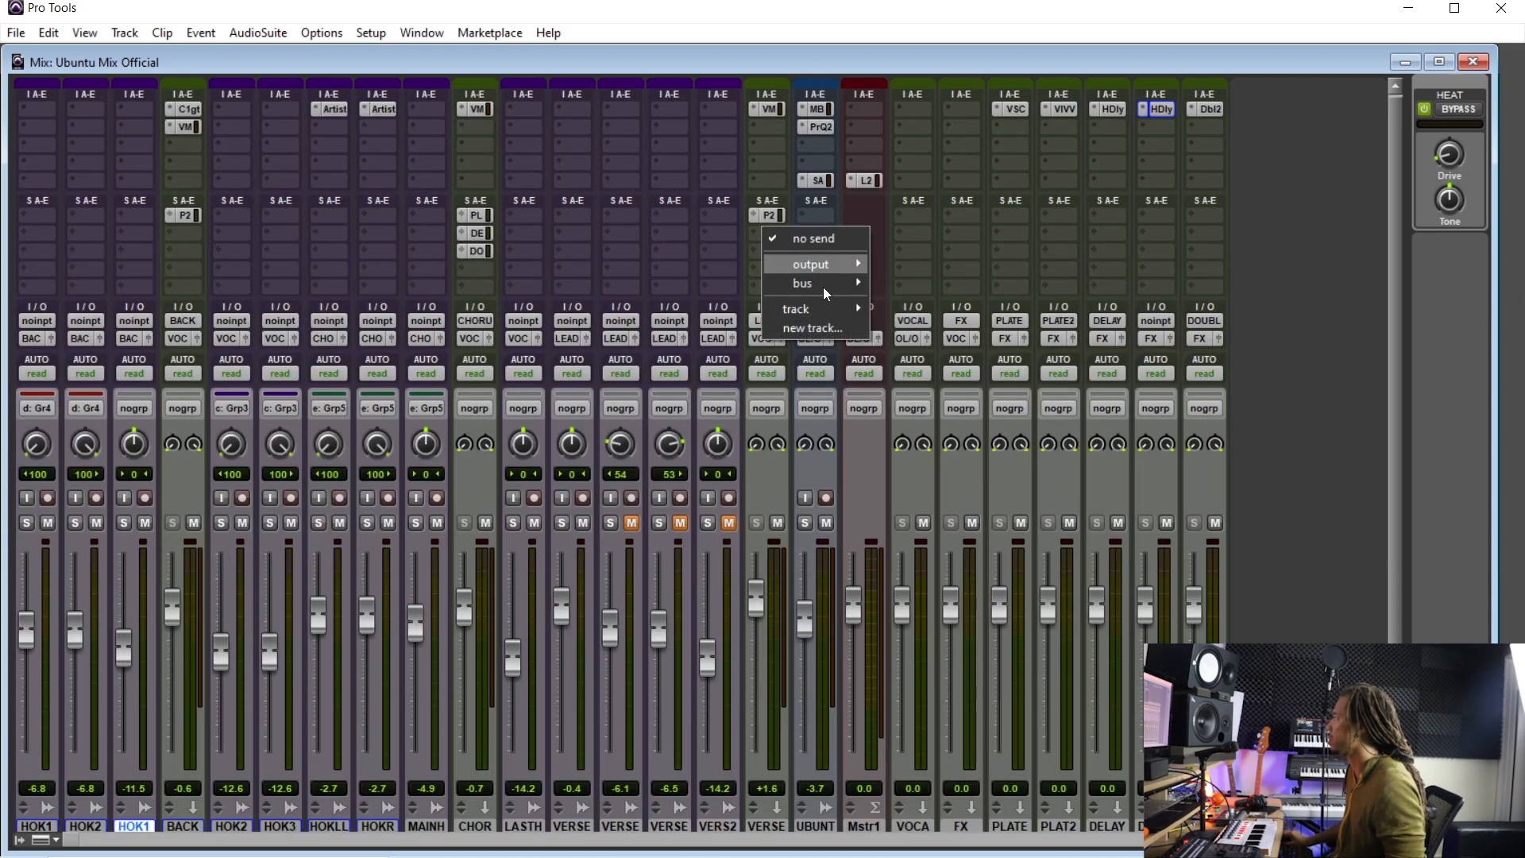
- Add a second send from the VERSE aux to the DELAY 2 bus
{"action": "mouse_move", "coordinate": [835, 304]}
{"action": "left_click", "coordinate": [956, 479]}
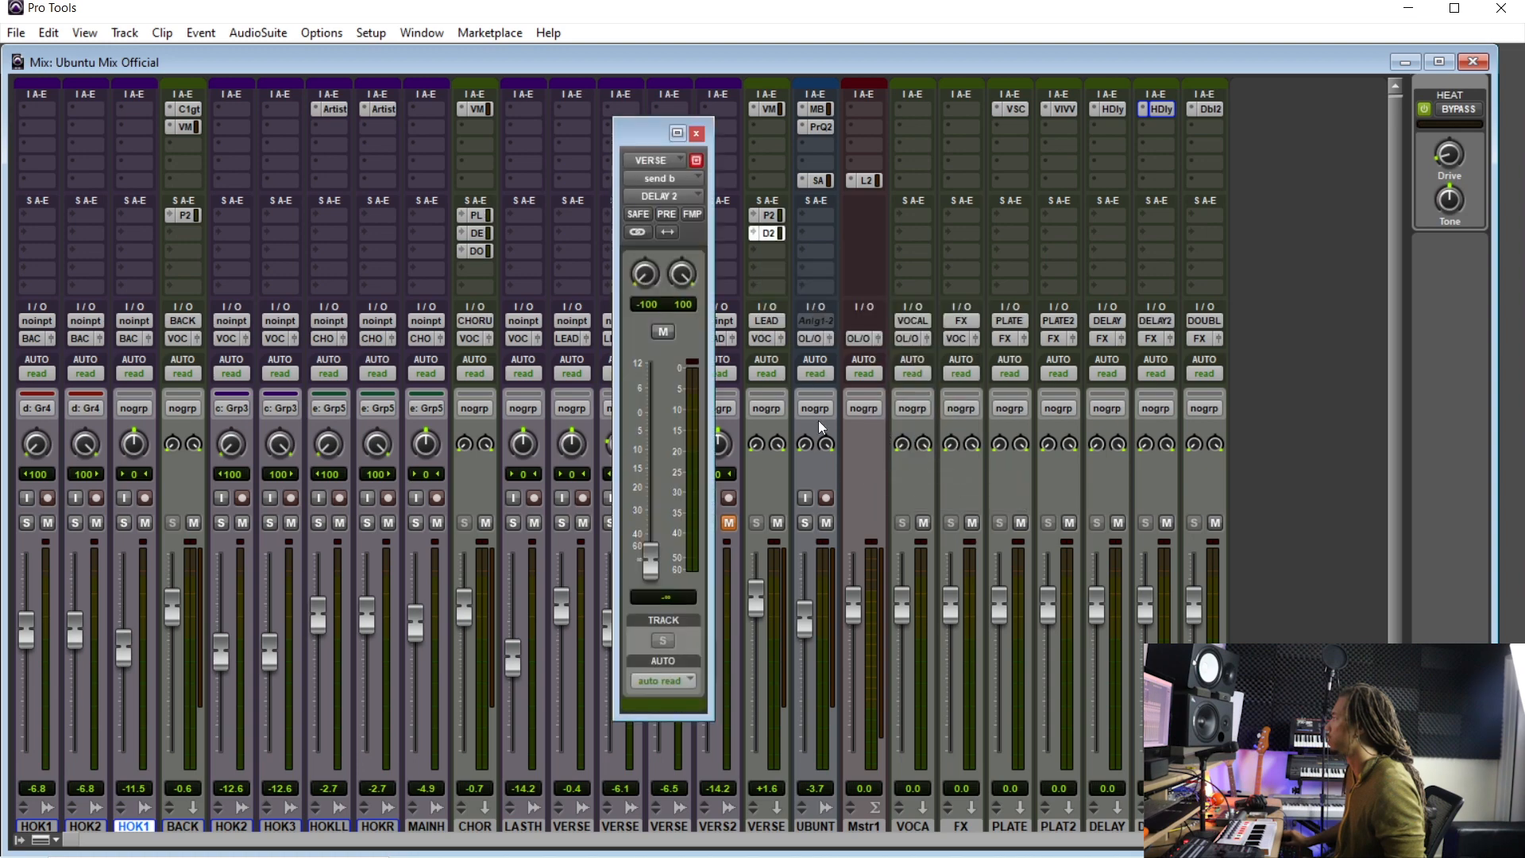
{"action": "scroll", "coordinate": [830, 464], "scroll_direction": "down", "scroll_amount": 2}
{"action": "key", "text": "ctrl+="}
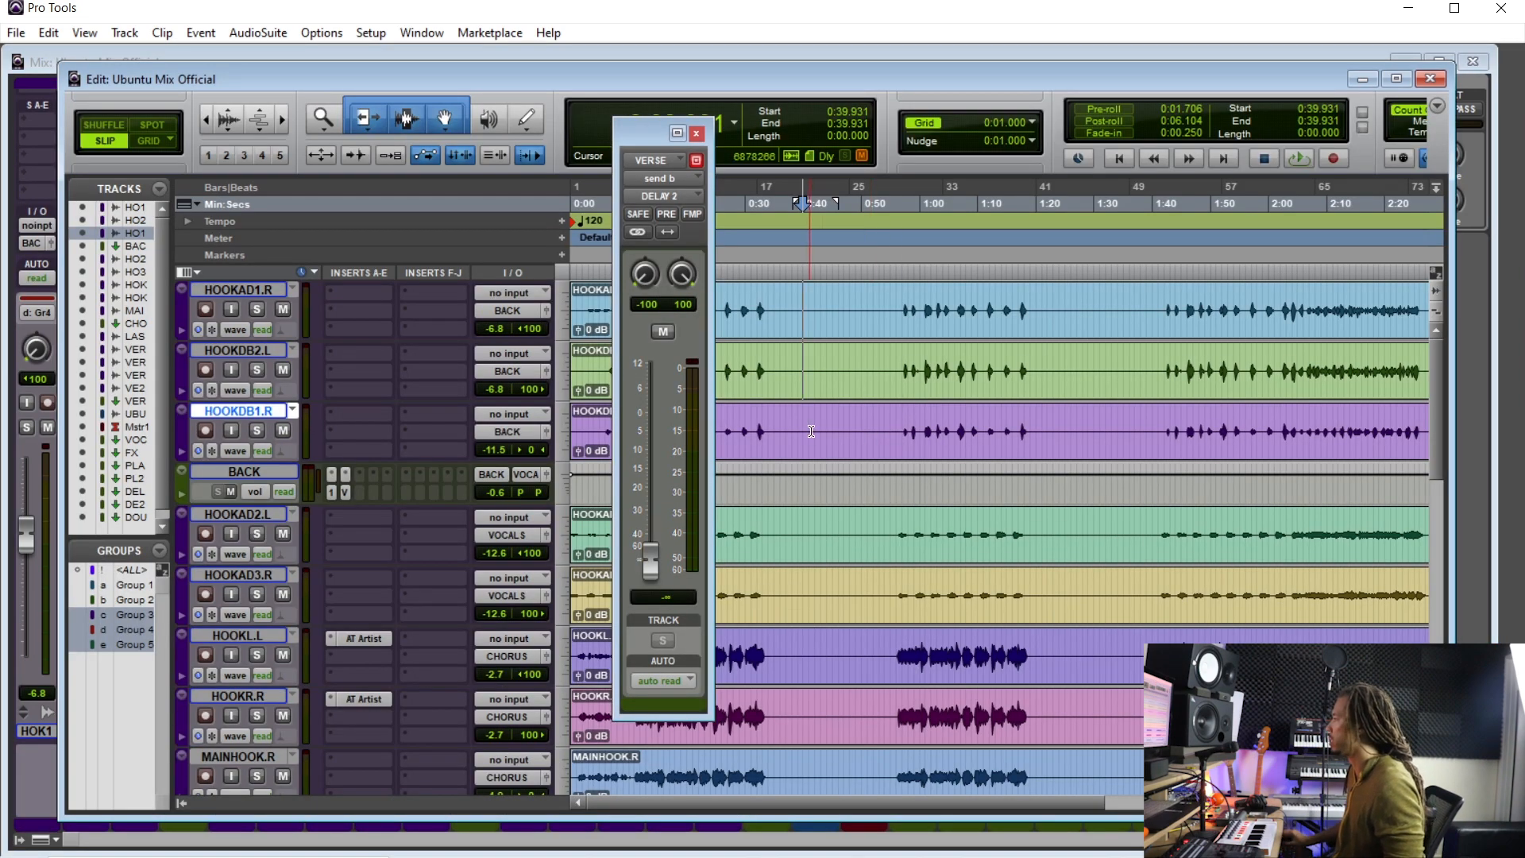
- Play the verse from about 0:32 and raise the VERSE aux's DELAY 2 send to -8.9 dB
{"action": "scroll", "coordinate": [922, 415], "scroll_direction": "down", "scroll_amount": 5}
{"action": "scroll", "coordinate": [943, 445], "scroll_direction": "down", "scroll_amount": 2}
{"action": "scroll", "coordinate": [945, 476], "scroll_direction": "up", "scroll_amount": 2}
{"action": "left_click", "coordinate": [762, 493]}
{"action": "left_click", "coordinate": [762, 494]}
{"action": "key", "text": "space"}
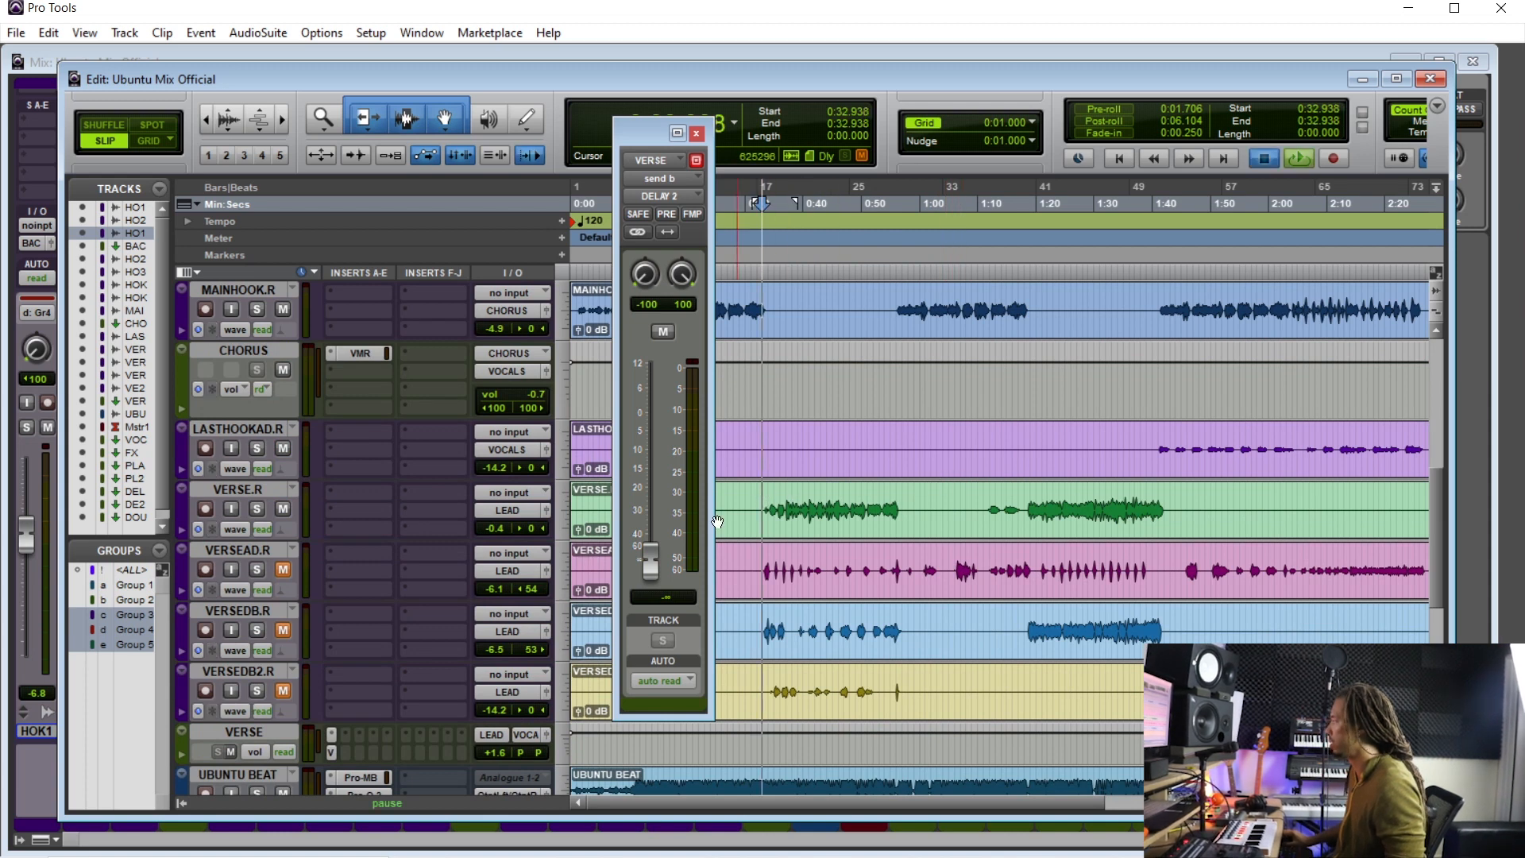
{"action": "key", "text": "space"}
{"action": "key", "text": "space"}
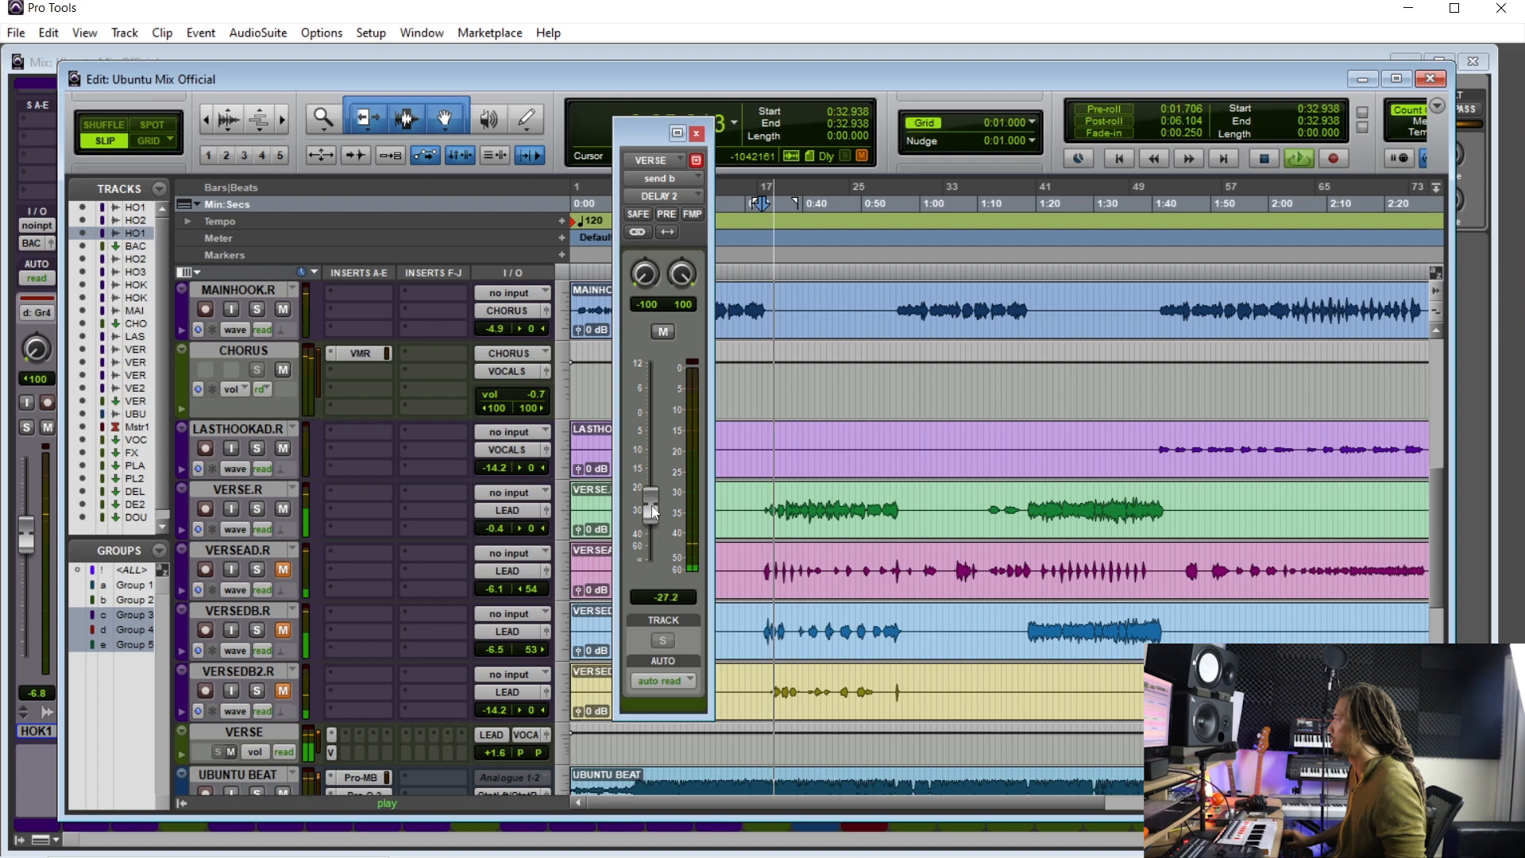
{"action": "left_click_drag", "start_coordinate": [656, 474], "coordinate": [659, 453]}
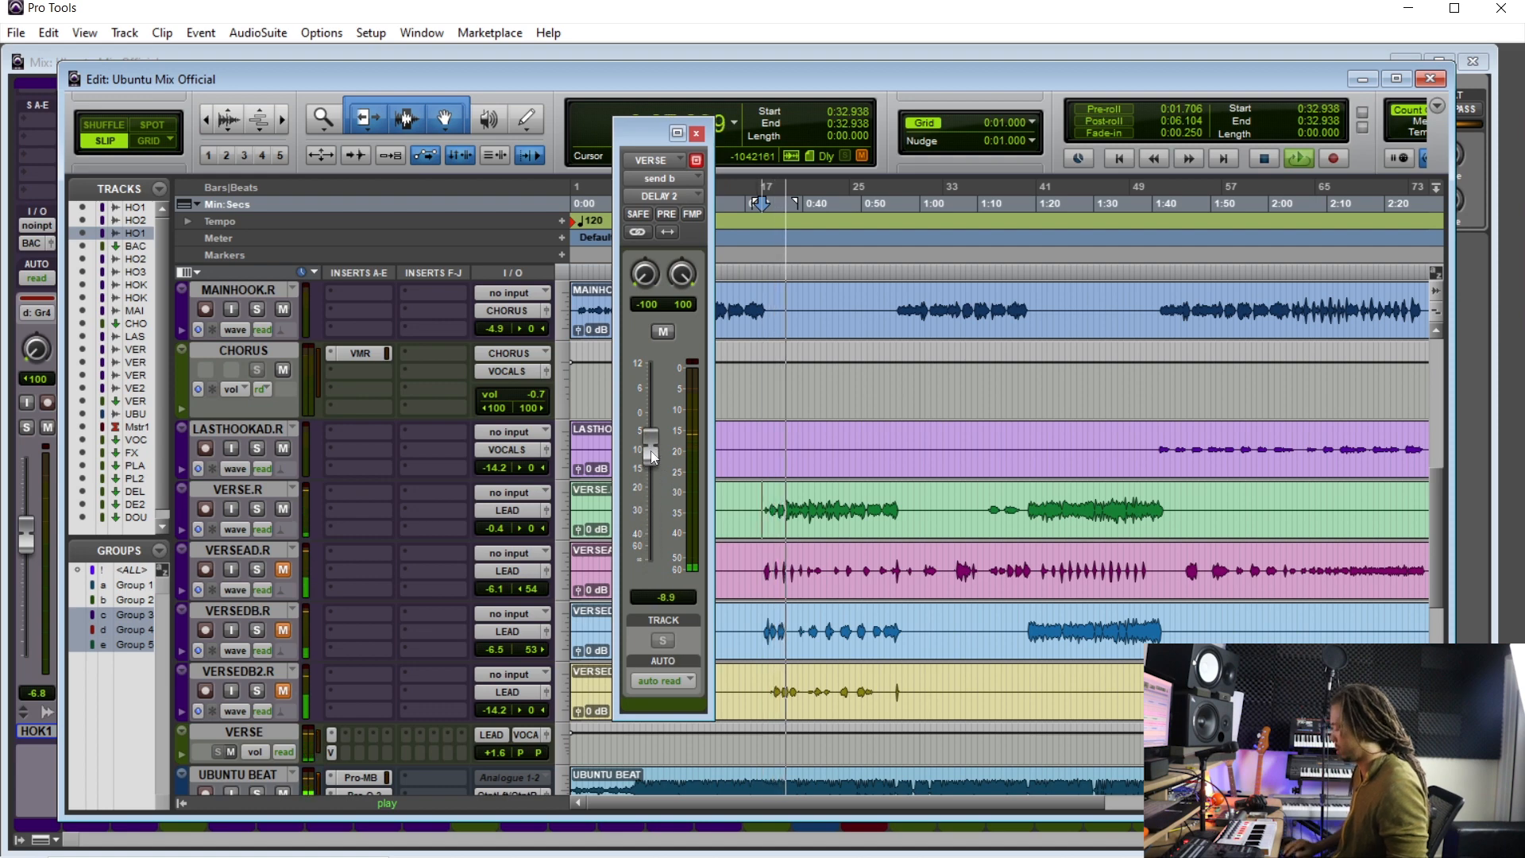
- Open the H-Delay on the DELAY 2 aux, raise its delay time and lower the VERSE aux's DELAY 2 send to -16.6 dB
{"action": "key", "text": "ctrl+="}
{"action": "scroll", "coordinate": [1056, 416], "scroll_direction": "up", "scroll_amount": 2}
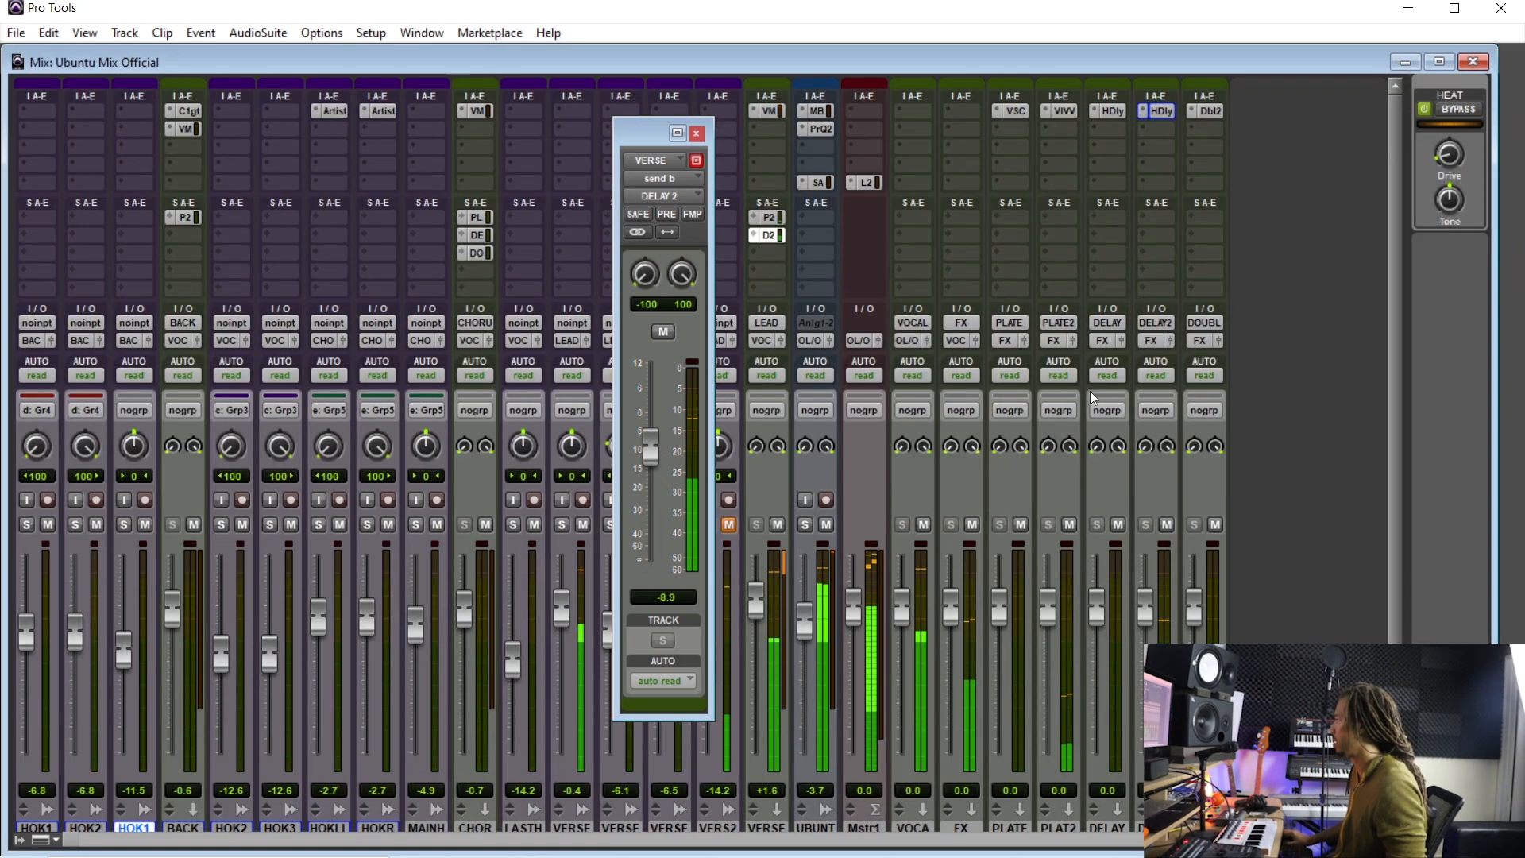
{"action": "left_click", "coordinate": [1160, 110]}
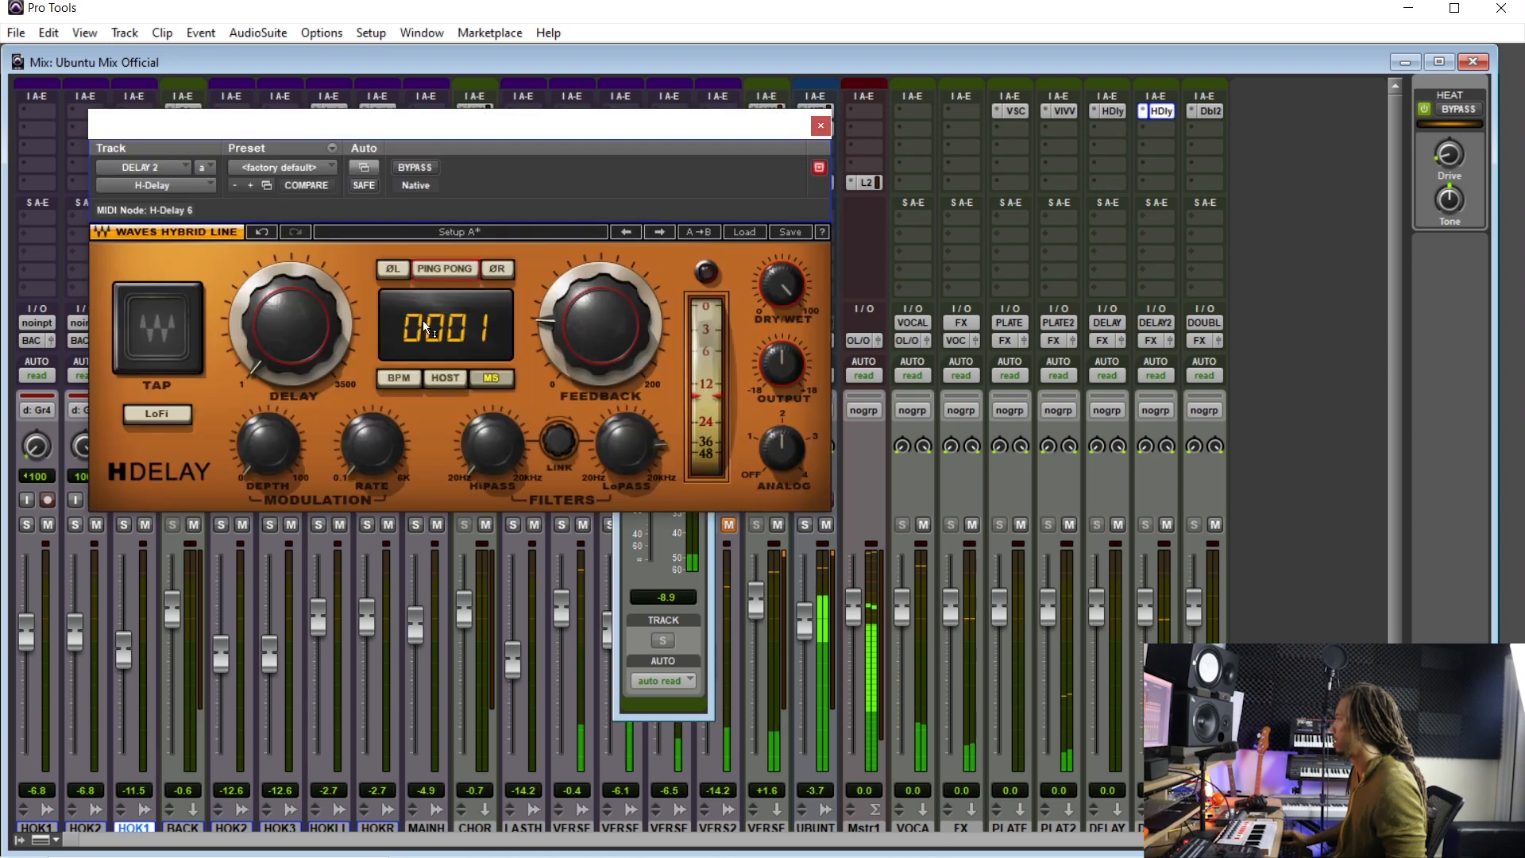
{"action": "left_click_drag", "start_coordinate": [291, 325], "coordinate": [291, 309]}
{"action": "left_click", "coordinate": [642, 544]}
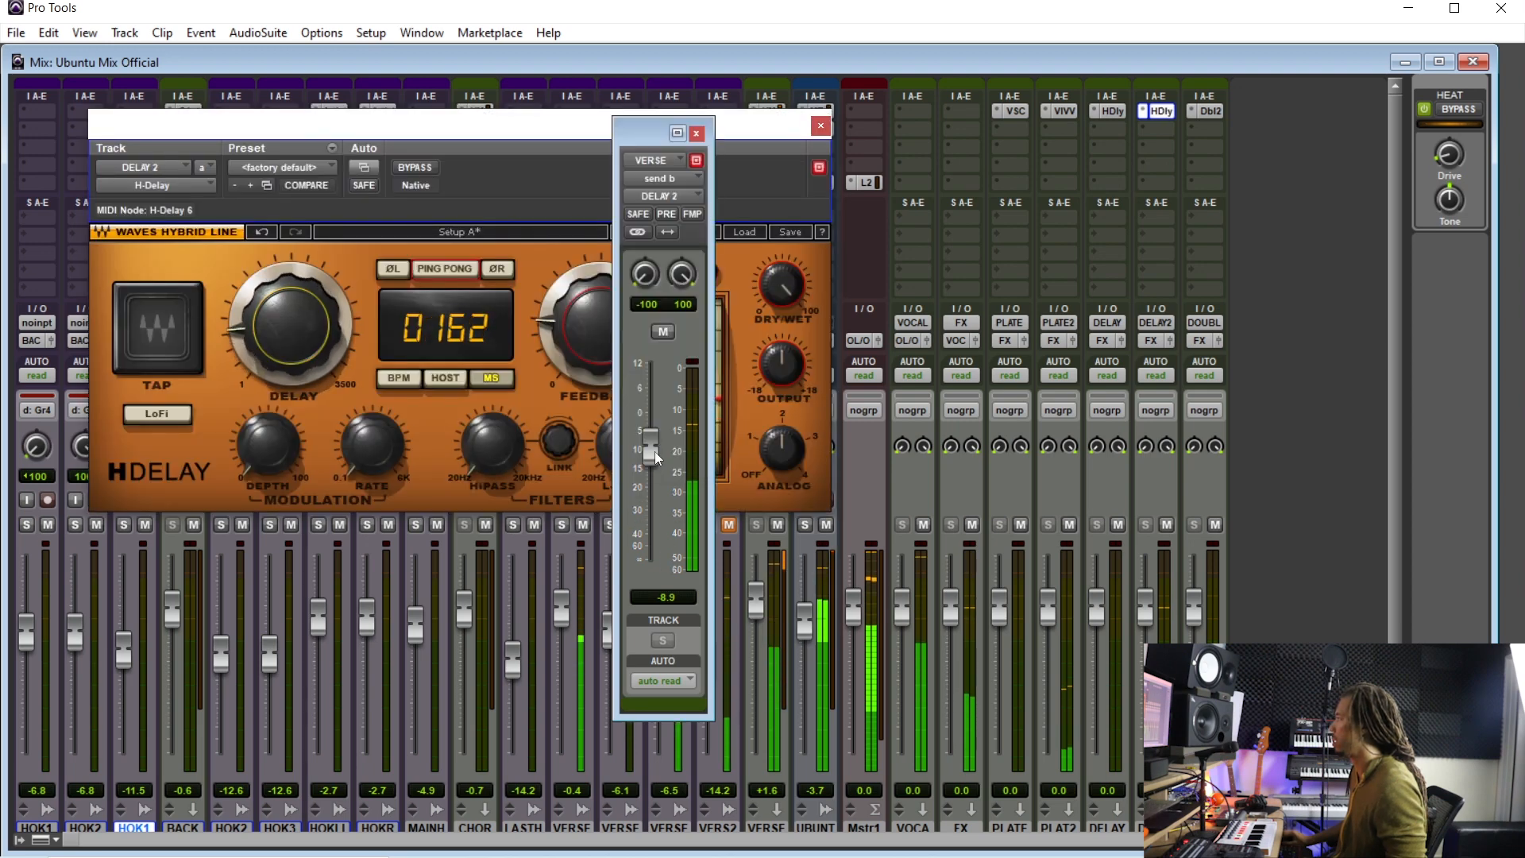
{"action": "left_click_drag", "start_coordinate": [651, 447], "coordinate": [645, 464]}
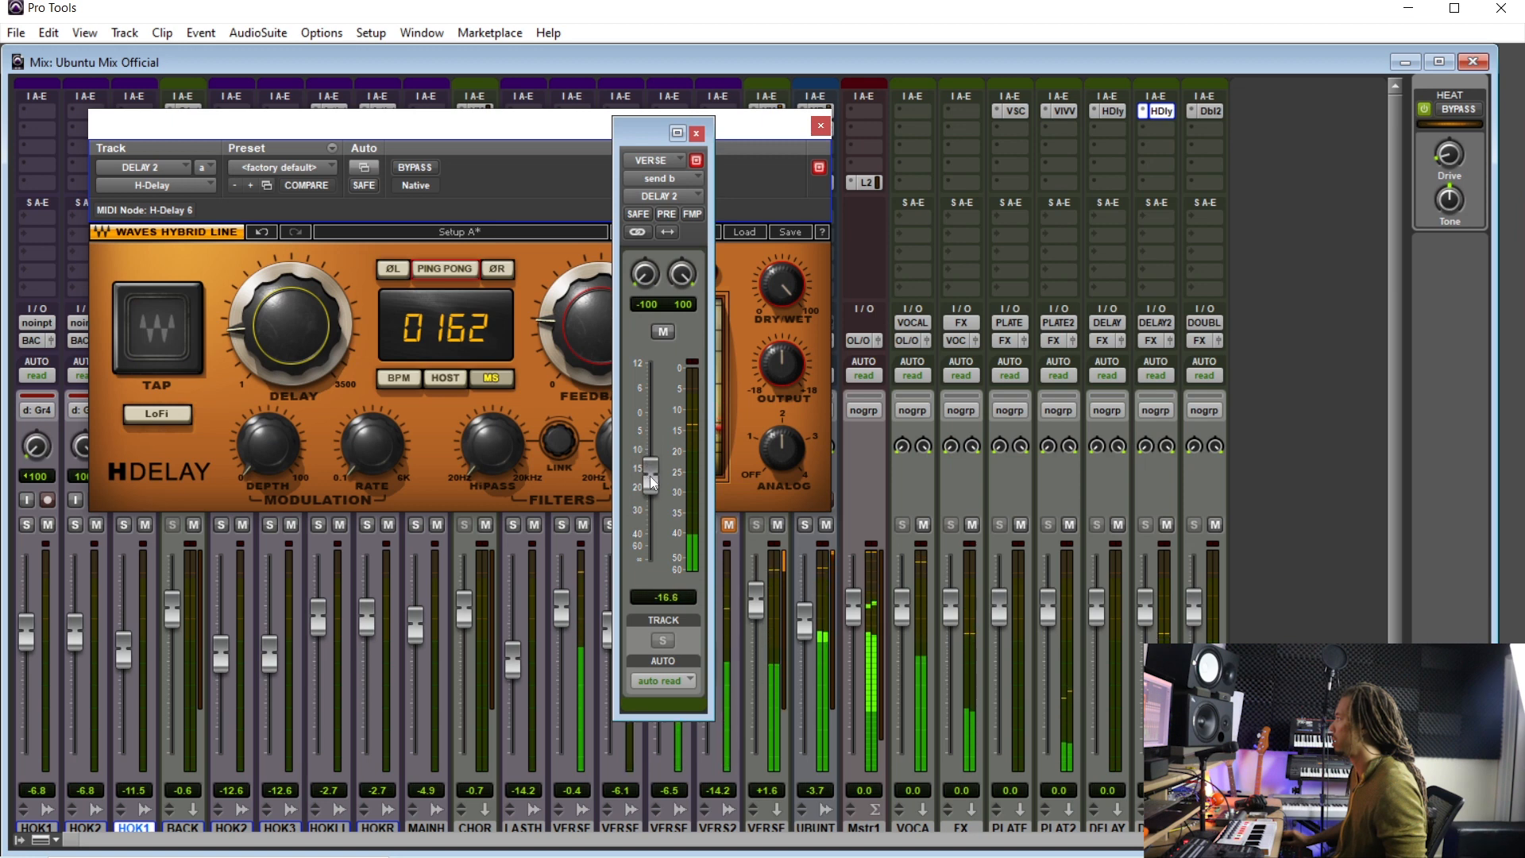
- Set the H-Delay's delay time to 98 ms and play the verse to audition it
{"action": "left_click_drag", "start_coordinate": [291, 325], "coordinate": [291, 344]}
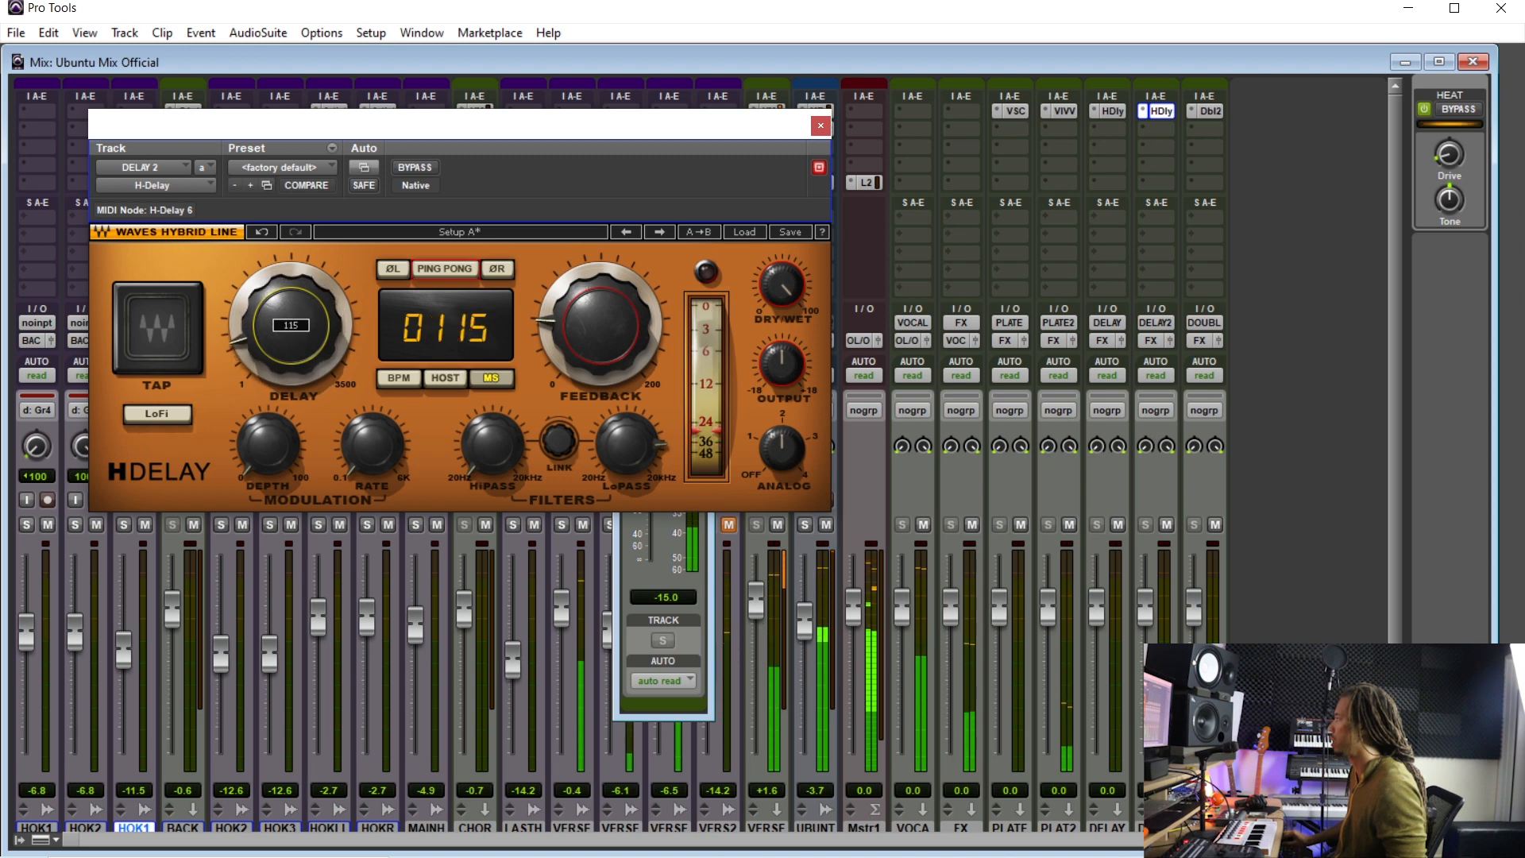
{"action": "key", "text": "ctrl+equal"}
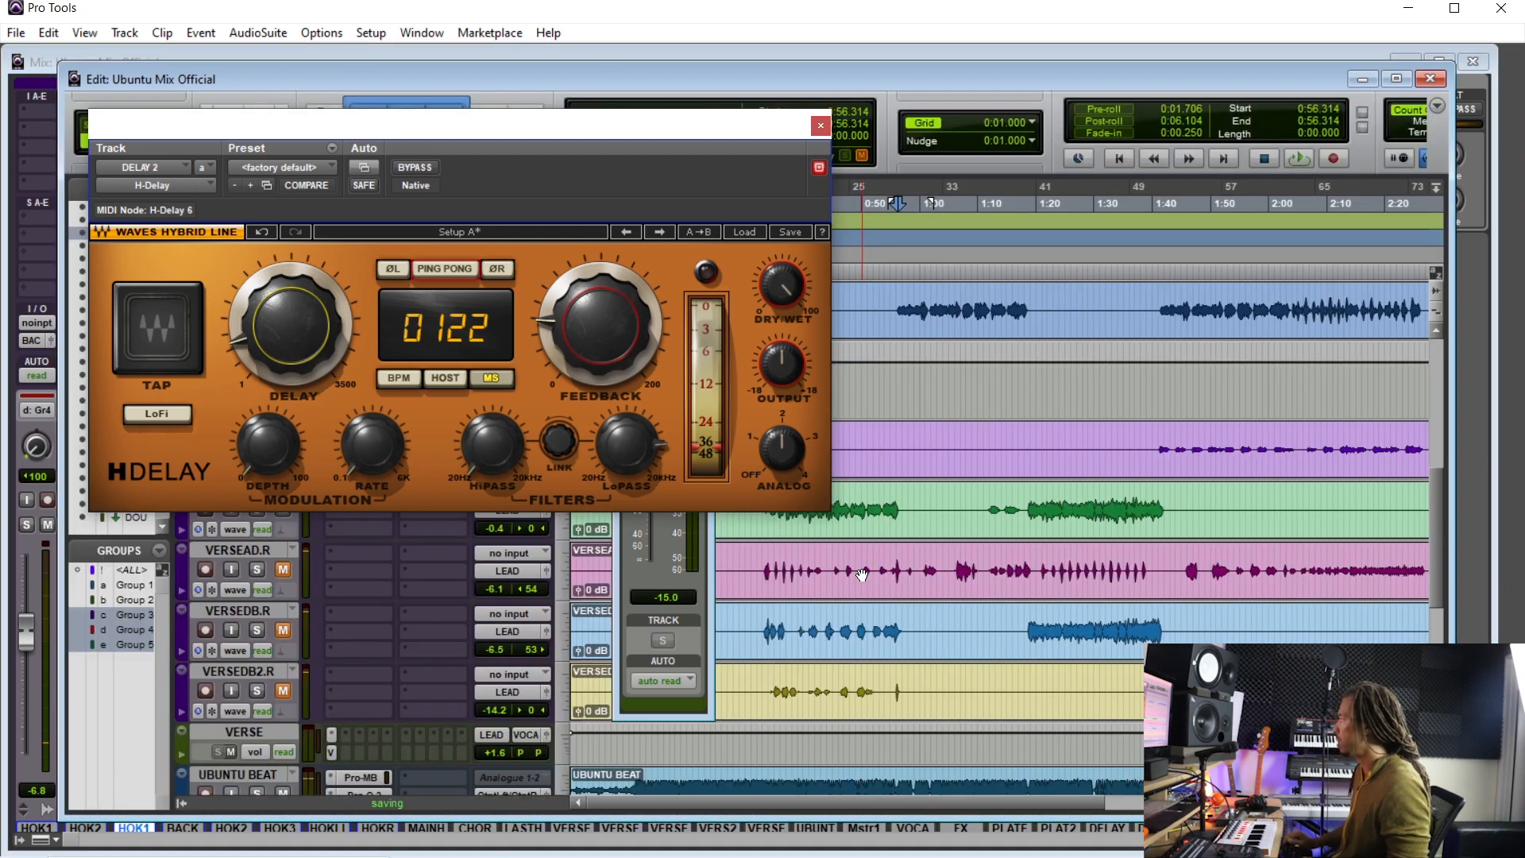
{"action": "left_click_drag", "start_coordinate": [666, 129], "coordinate": [593, 131]}
{"action": "left_click", "coordinate": [761, 494]}
{"action": "mouse_move", "coordinate": [216, 321]}
{"action": "left_mouse_down"}
{"action": "mouse_move", "coordinate": [216, 356]}
{"action": "mouse_move", "coordinate": [216, 341]}
{"action": "left_mouse_up"}
{"action": "key", "text": "space"}
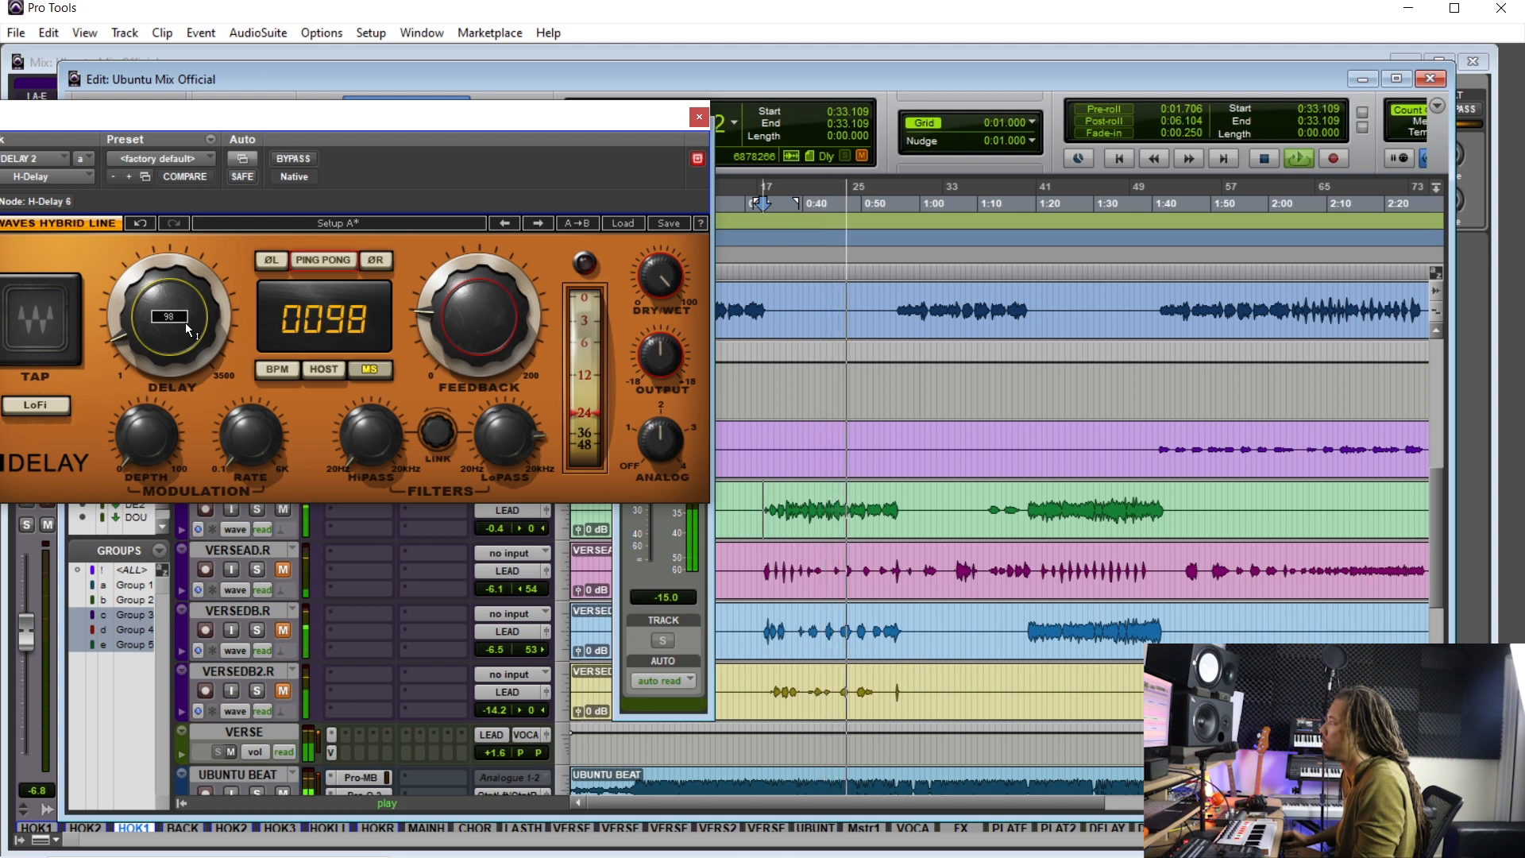
- Set the H-Delay's feedback to 26 and restart playback from about 1:18
{"action": "left_click_drag", "start_coordinate": [370, 451], "coordinate": [385, 443]}
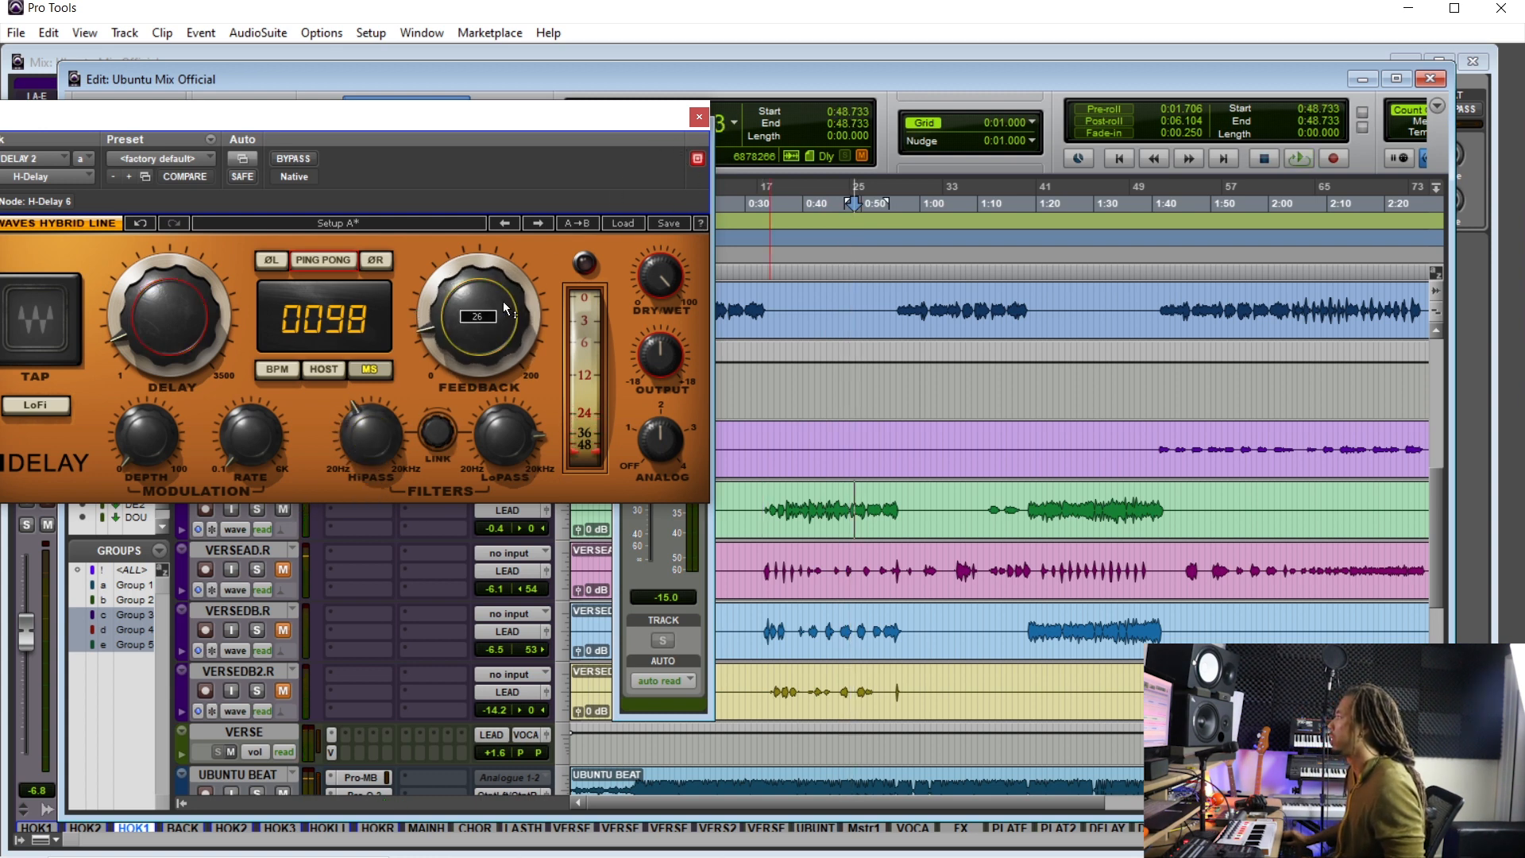
{"action": "left_click_drag", "start_coordinate": [527, 119], "coordinate": [544, 98]}
{"action": "left_click", "coordinate": [930, 508]}
{"action": "left_click", "coordinate": [1024, 502]}
{"action": "left_click", "coordinate": [675, 545]}
{"action": "key", "text": "space"}
- Lower the VERSE aux's DELAY 2 send to -17.7 dB and close the send and plugin windows
{"action": "mouse_move", "coordinate": [646, 467]}
{"action": "left_mouse_down"}
{"action": "mouse_move", "coordinate": [649, 617]}
{"action": "mouse_move", "coordinate": [650, 487]}
{"action": "left_mouse_up"}
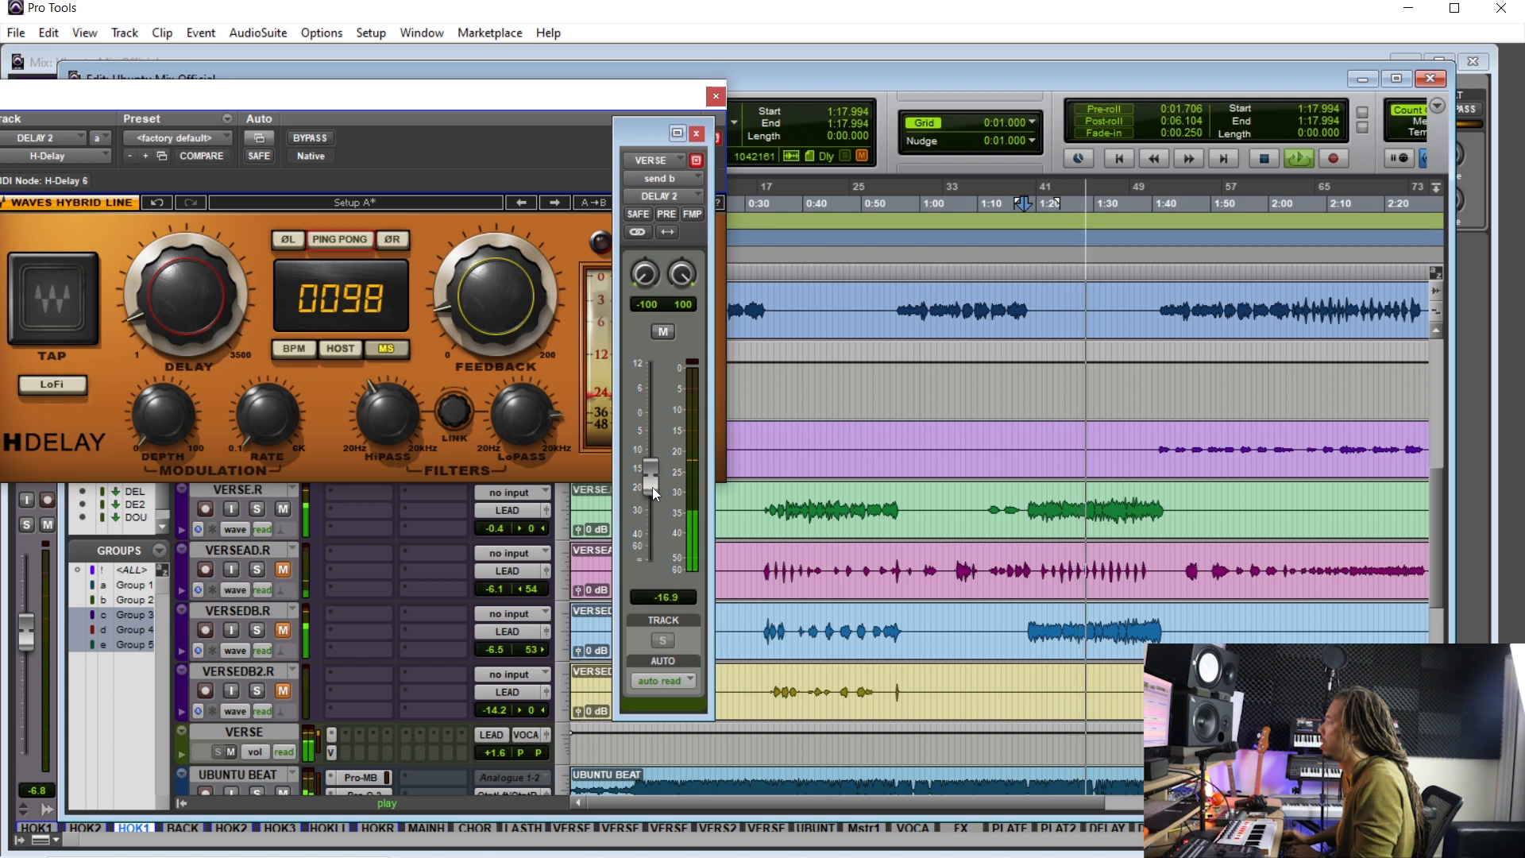
{"action": "mouse_move", "coordinate": [651, 487]}
{"action": "left_mouse_down"}
{"action": "mouse_move", "coordinate": [651, 546]}
{"action": "mouse_move", "coordinate": [659, 491]}
{"action": "left_mouse_up"}
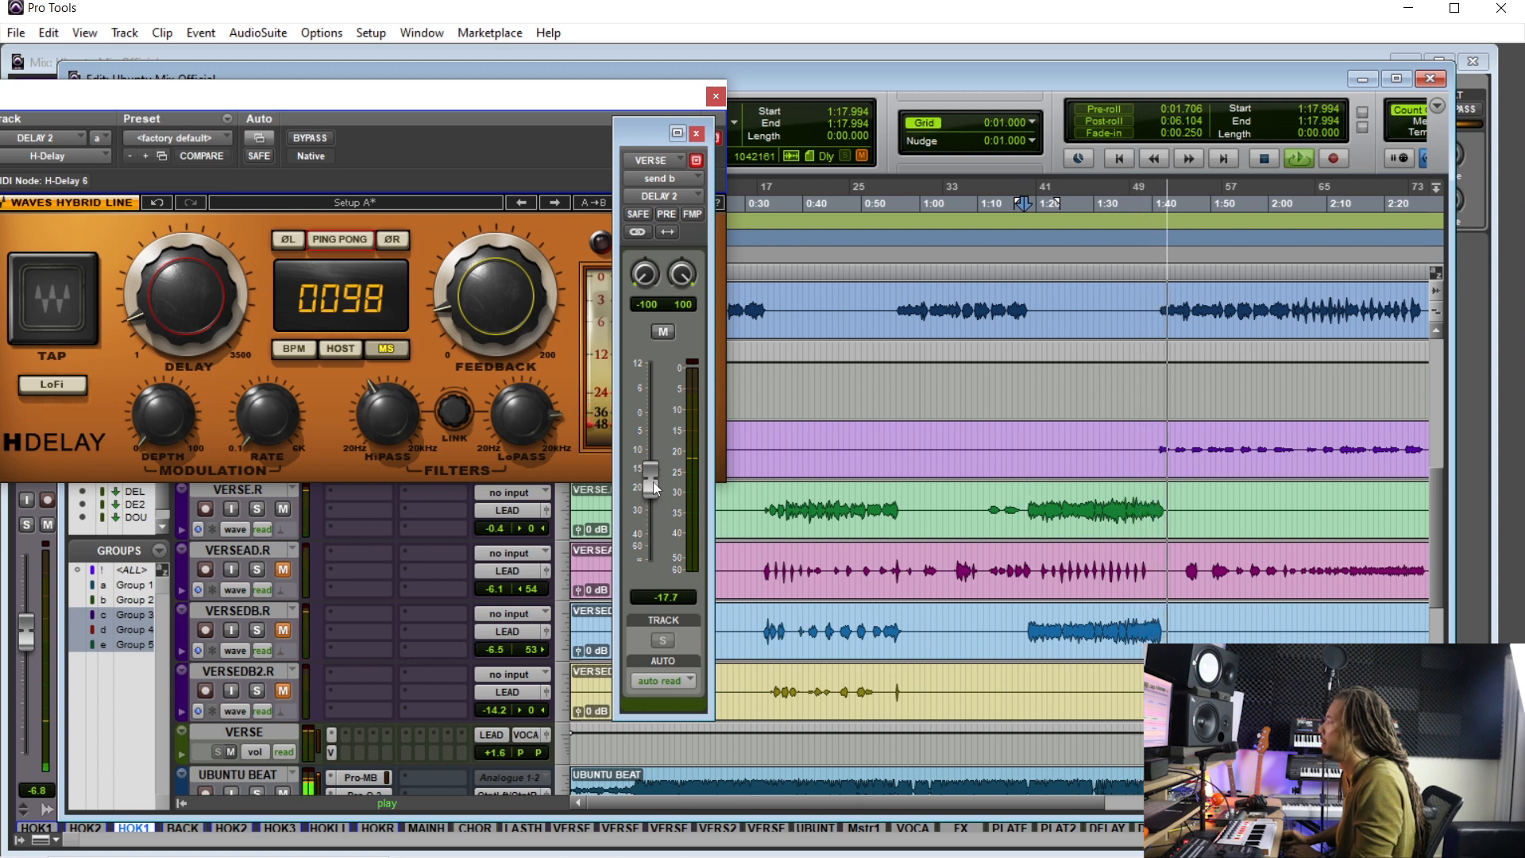
{"action": "left_click", "coordinate": [696, 134]}
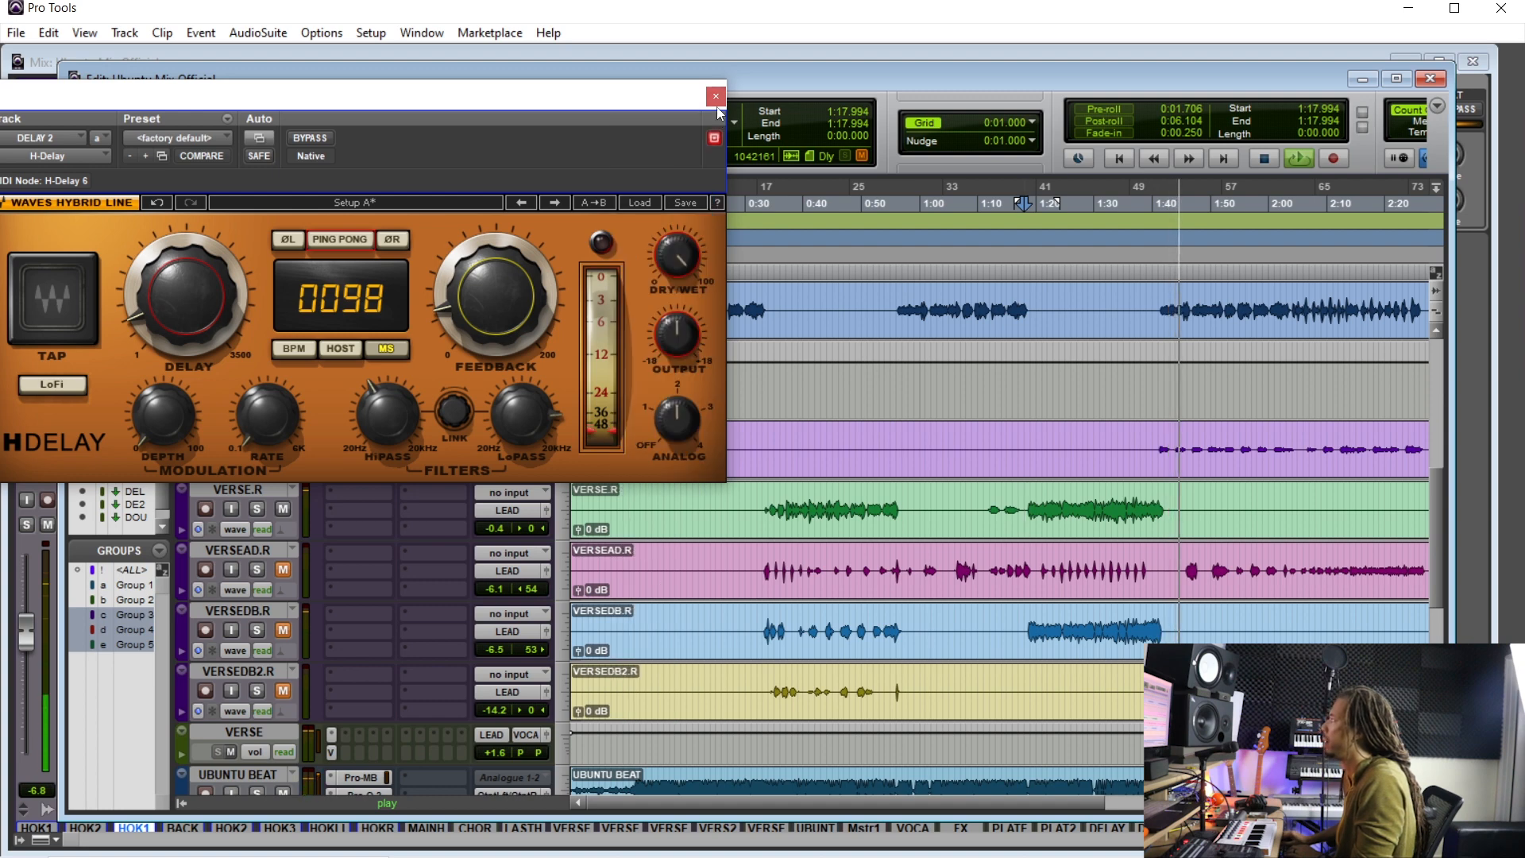
{"action": "left_click", "coordinate": [716, 96]}
- Mute the UBUNTU beat track in the mixer
{"action": "key", "text": "ctrl+equal"}
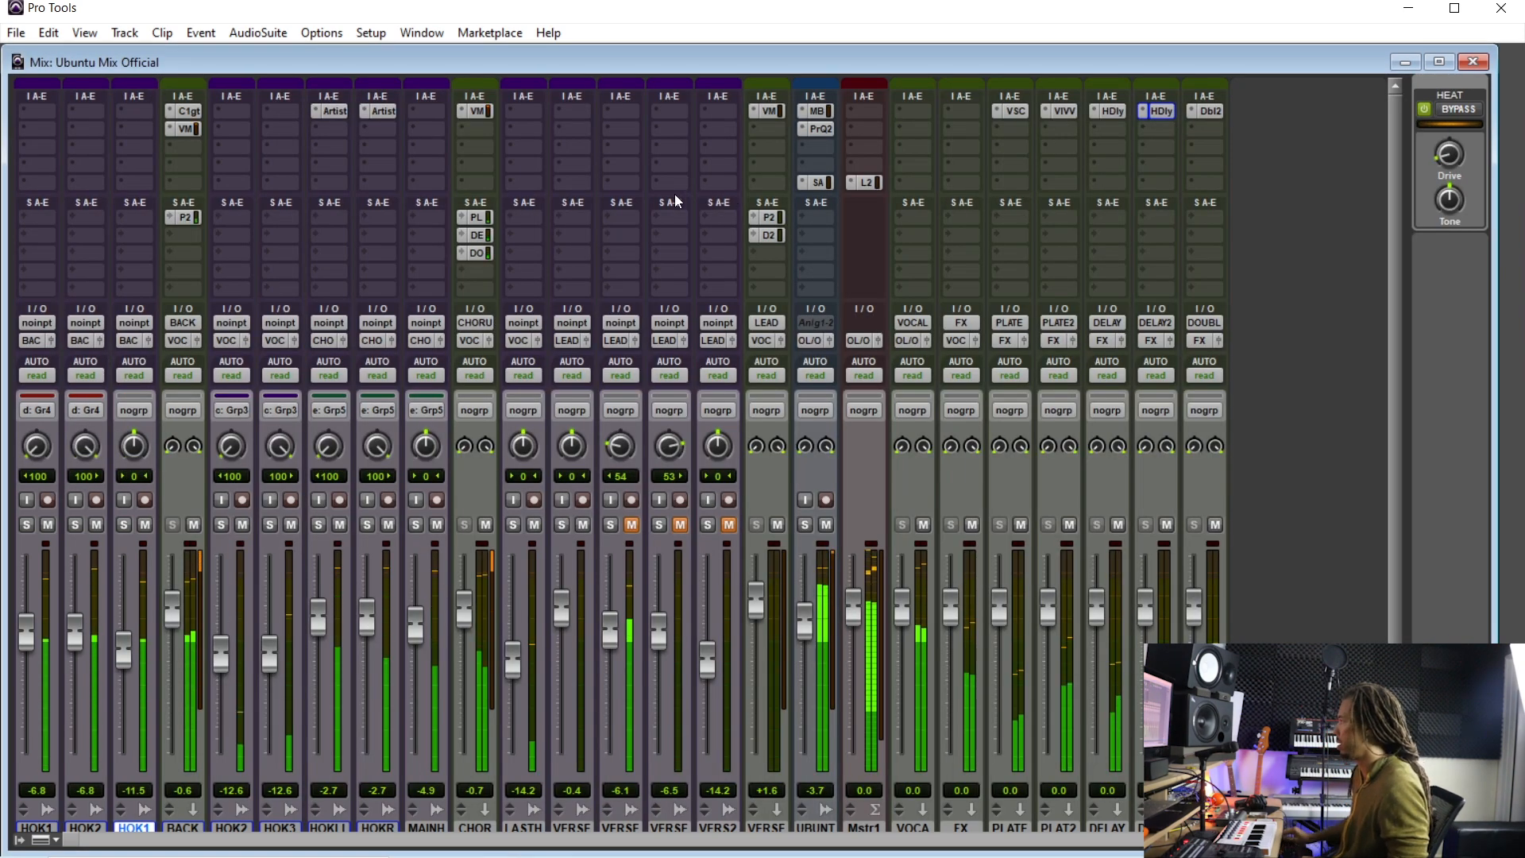
{"action": "left_click", "coordinate": [829, 525]}
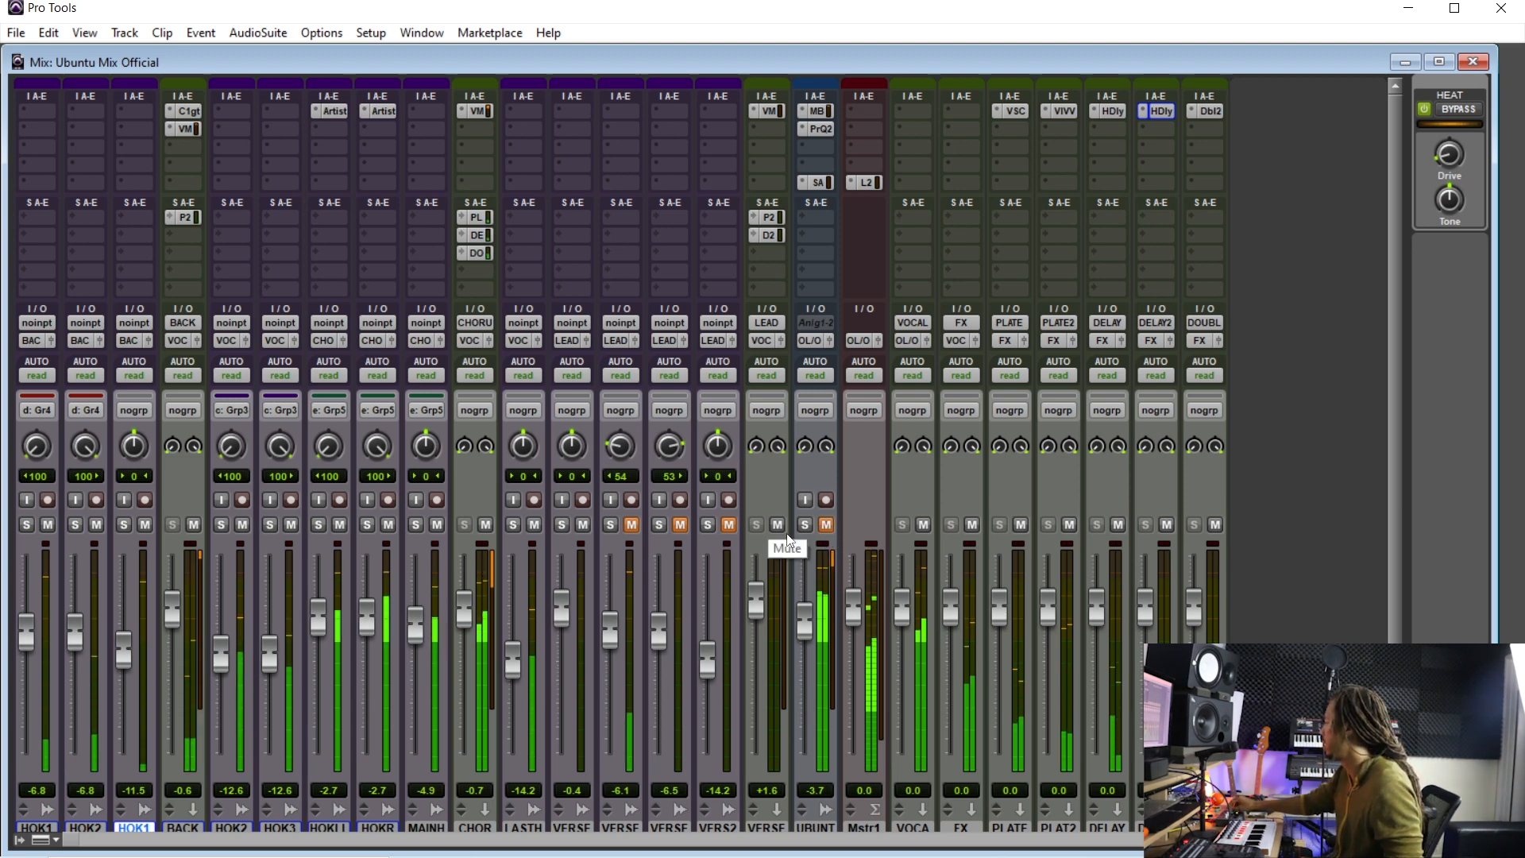
- Open the CHORUS aux's DOUBLER and DELAY sends, toggle the DELAY send's mute, and raise the DELAY send to -17.9 dB
{"action": "left_click", "coordinate": [479, 235]}
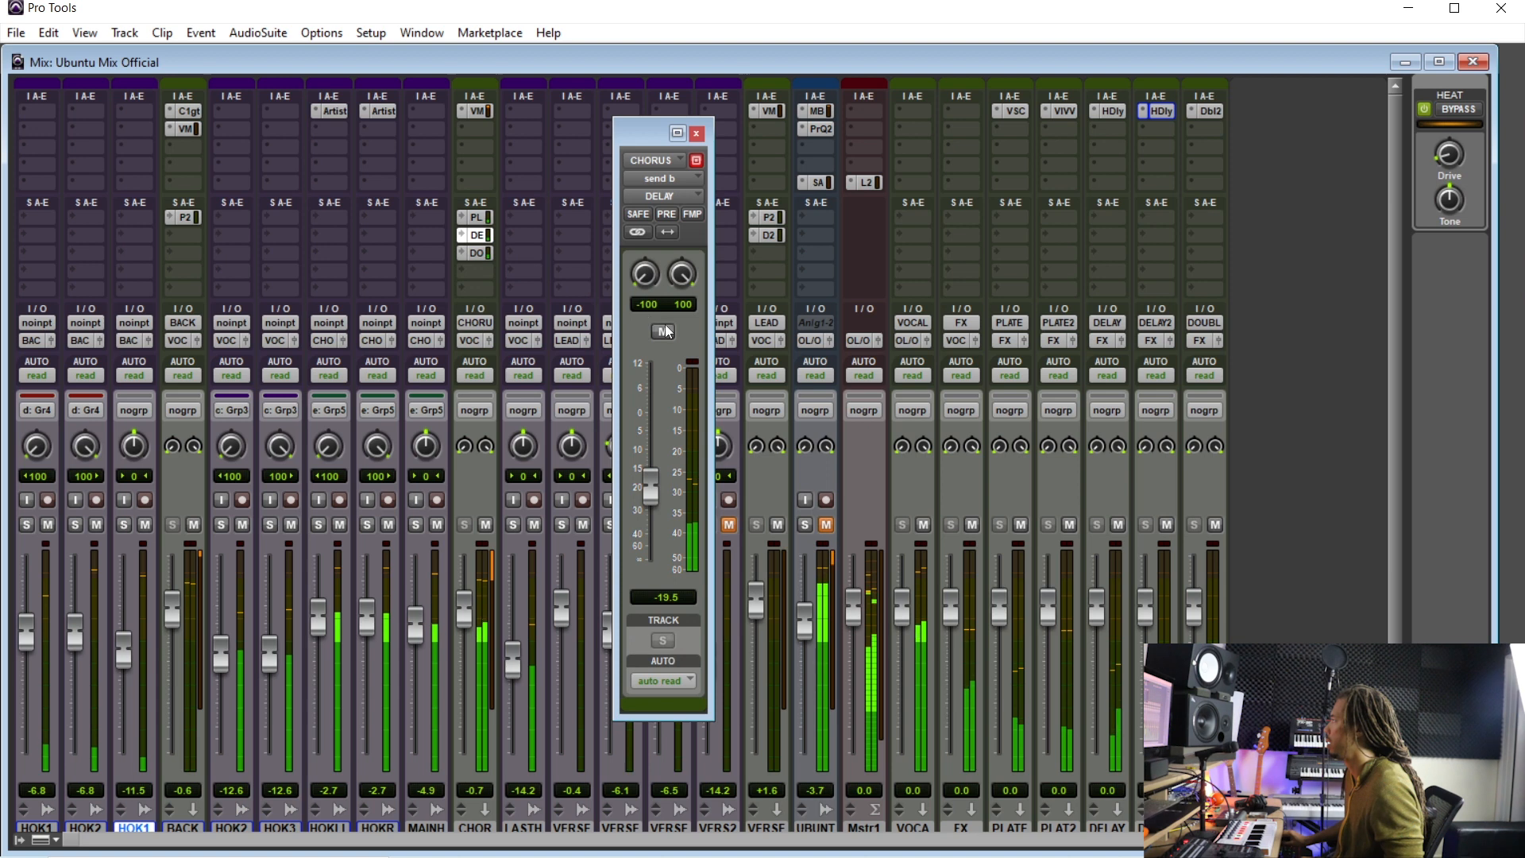
{"action": "left_click", "coordinate": [479, 253]}
{"action": "left_click", "coordinate": [663, 332]}
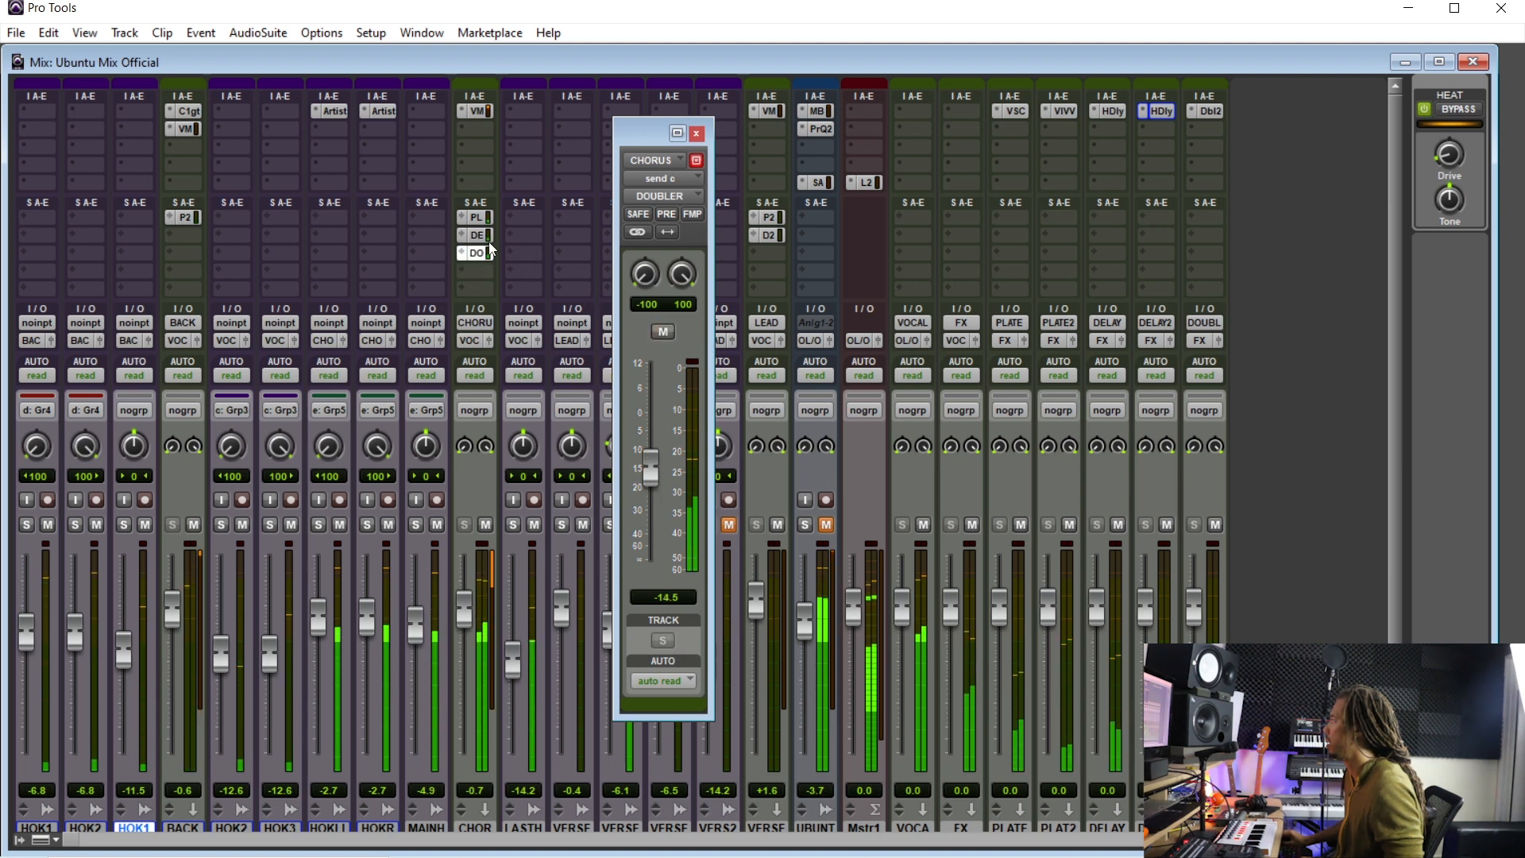
{"action": "left_click", "coordinate": [474, 235]}
{"action": "left_click", "coordinate": [663, 330]}
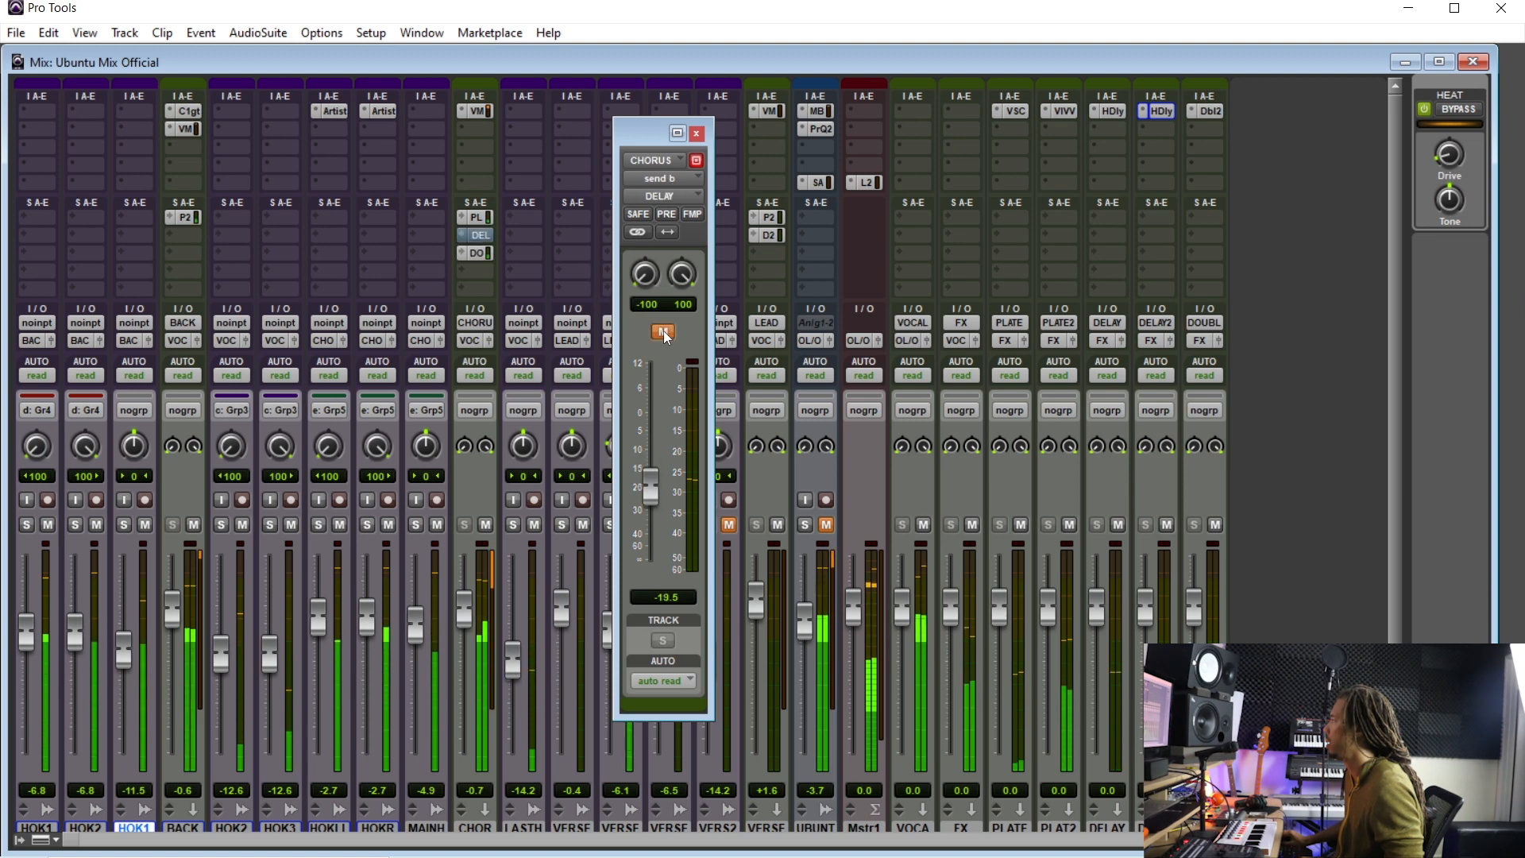
{"action": "left_click", "coordinate": [664, 330]}
{"action": "left_click_drag", "start_coordinate": [657, 501], "coordinate": [650, 479]}
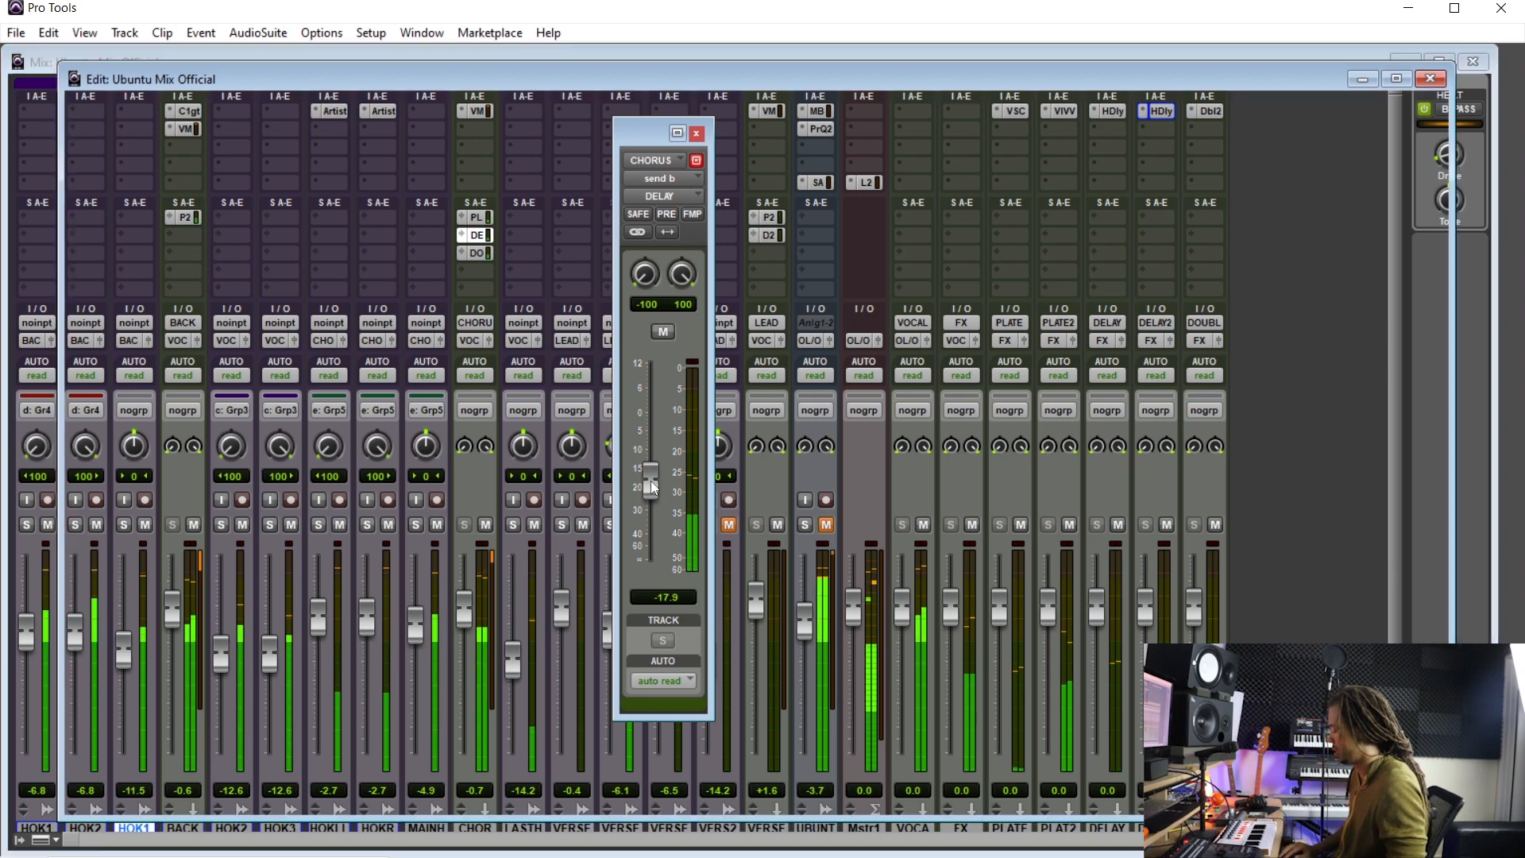
- Open the Virtual Mix Rack on the CHORUS aux, add an AirEQ Air module to the end of the rack and close it
{"action": "key", "text": "ctrl+equal"}
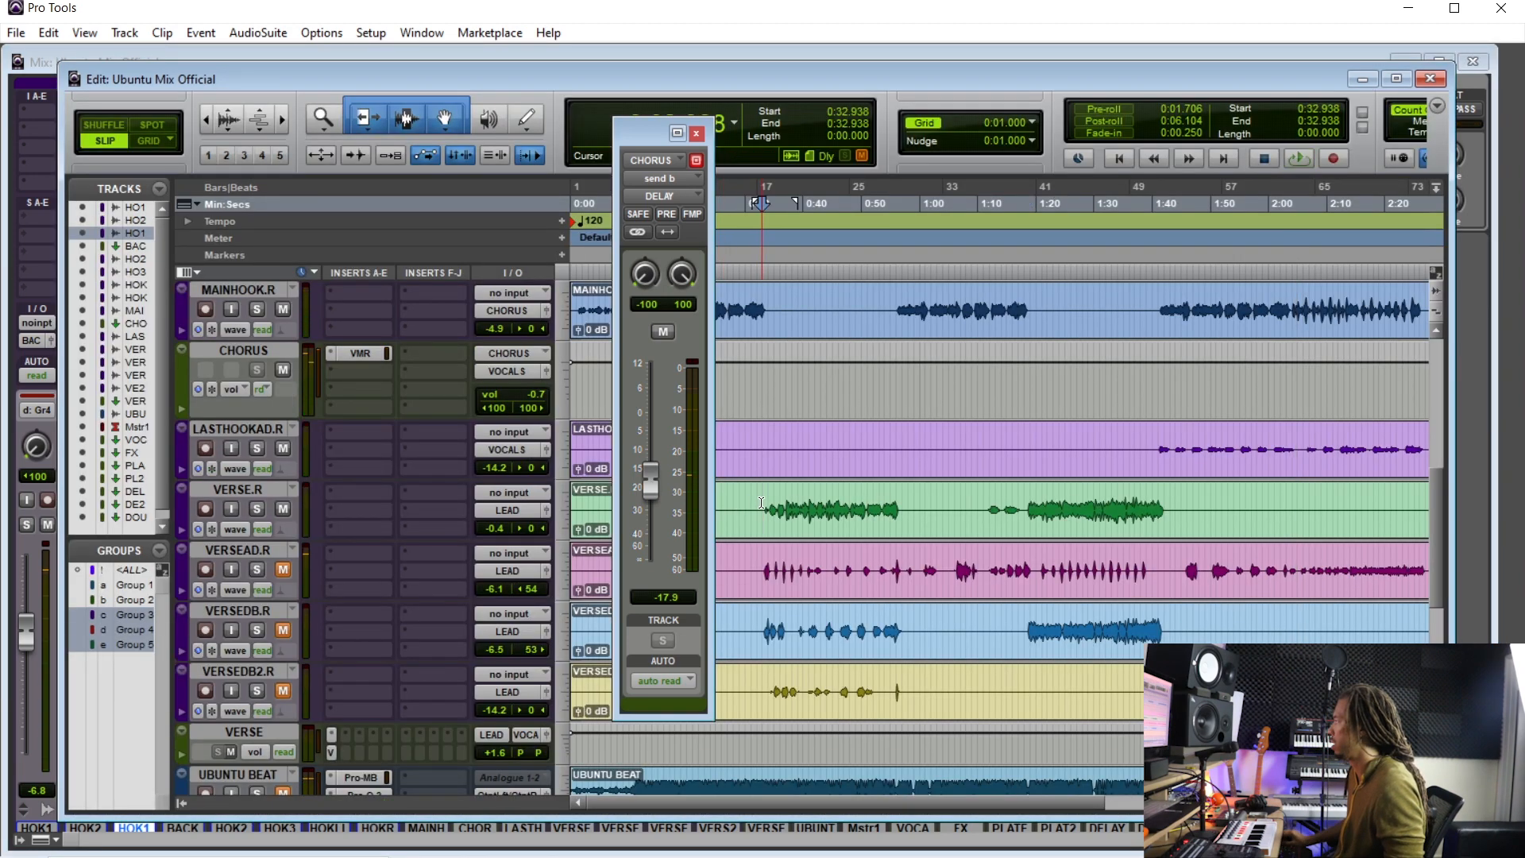
{"action": "key", "text": "ctrl+equal"}
{"action": "left_click", "coordinate": [480, 111]}
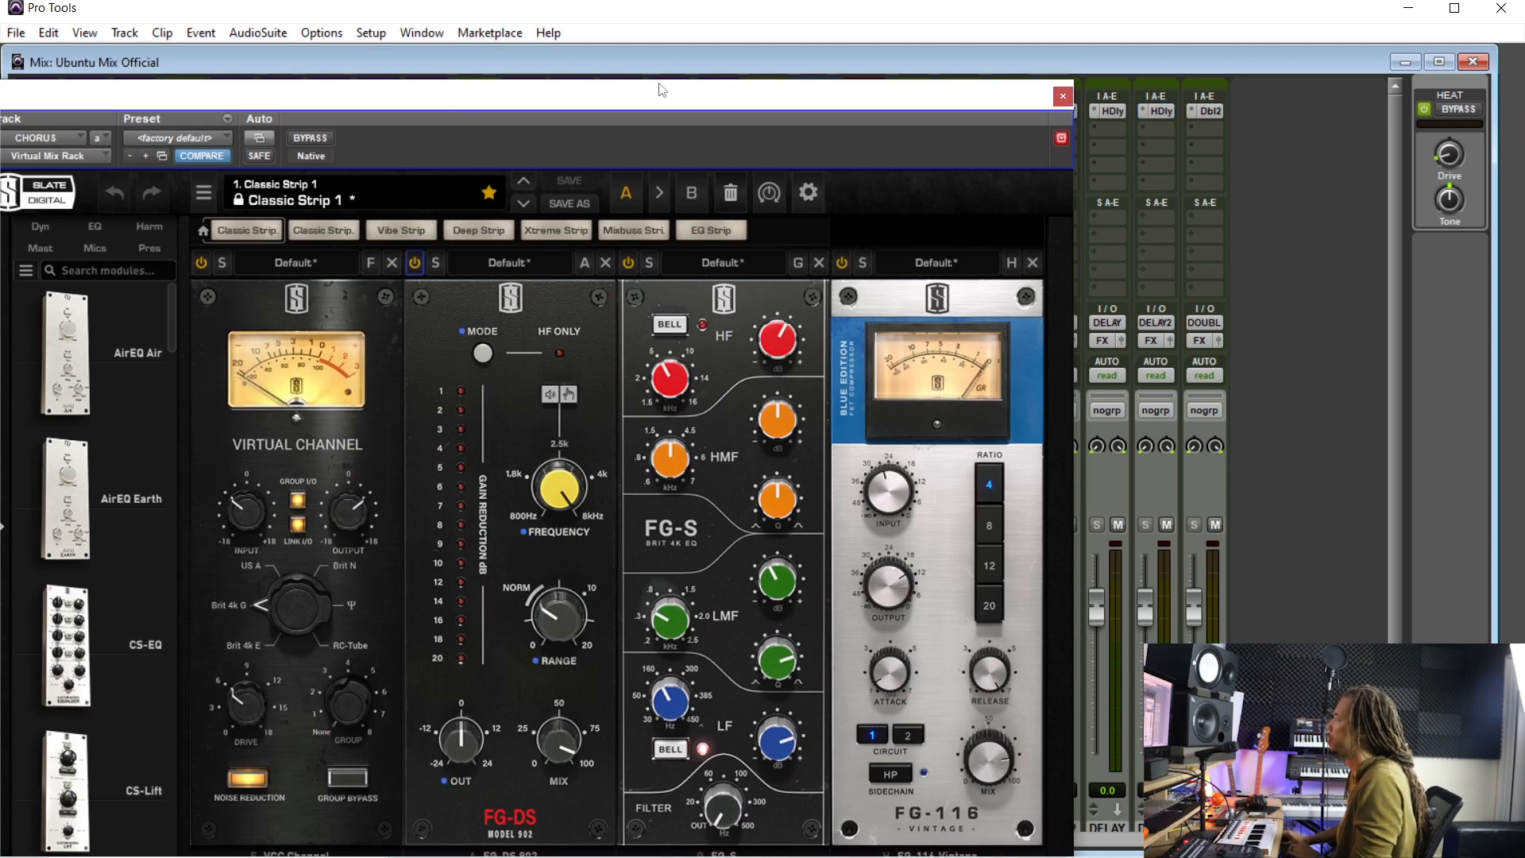
{"action": "left_click_drag", "start_coordinate": [663, 92], "coordinate": [695, 62]}
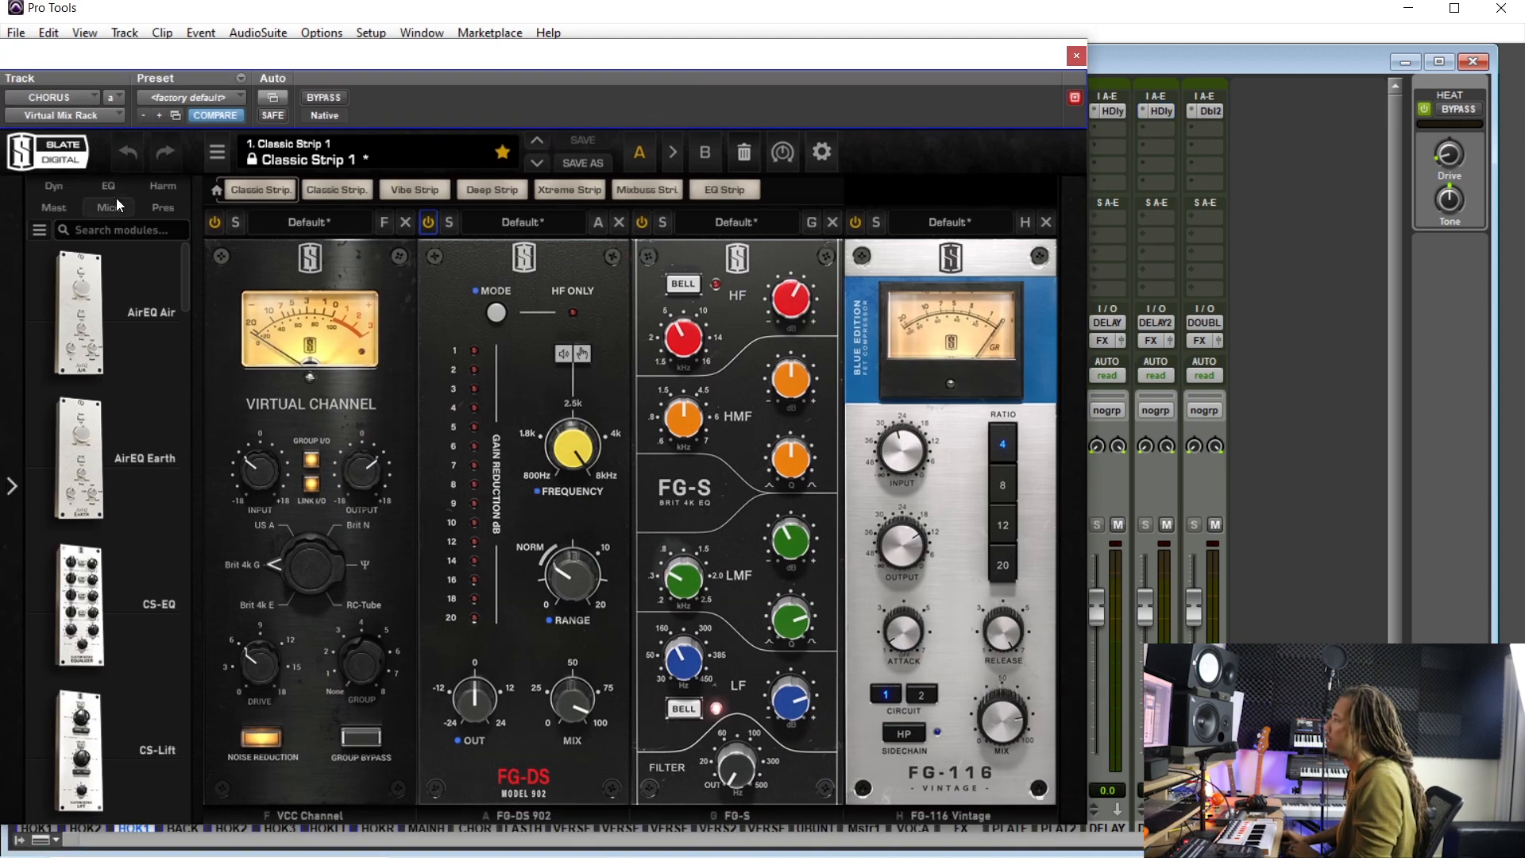
{"action": "left_click", "coordinate": [154, 190]}
{"action": "scroll", "coordinate": [173, 537], "scroll_direction": "down", "scroll_amount": 6}
{"action": "scroll", "coordinate": [171, 527], "scroll_direction": "up", "scroll_amount": 3}
{"action": "scroll", "coordinate": [172, 528], "scroll_direction": "up", "scroll_amount": 3}
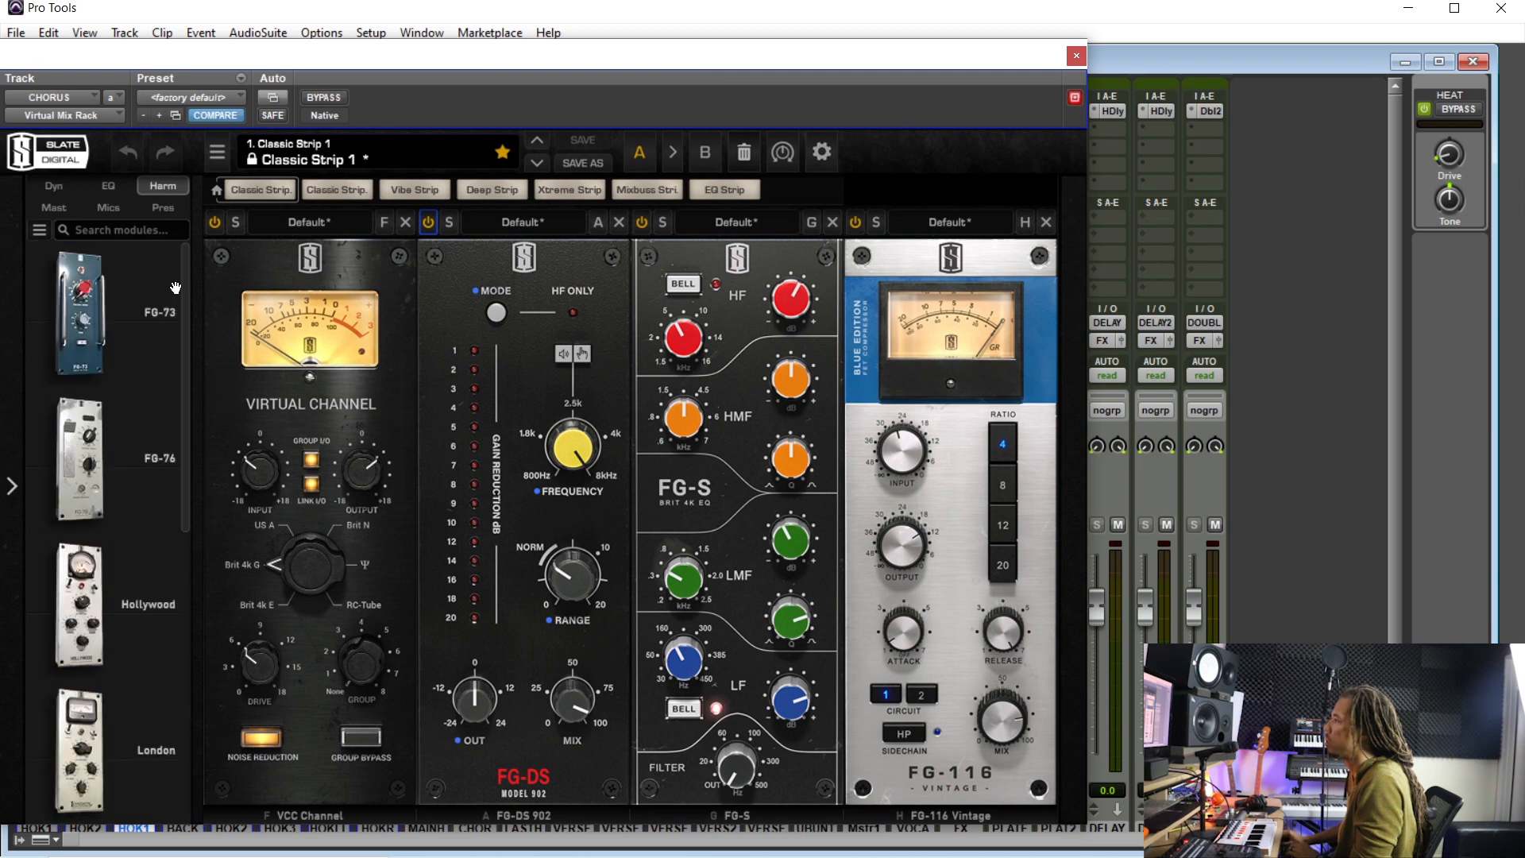
{"action": "left_click", "coordinate": [105, 187]}
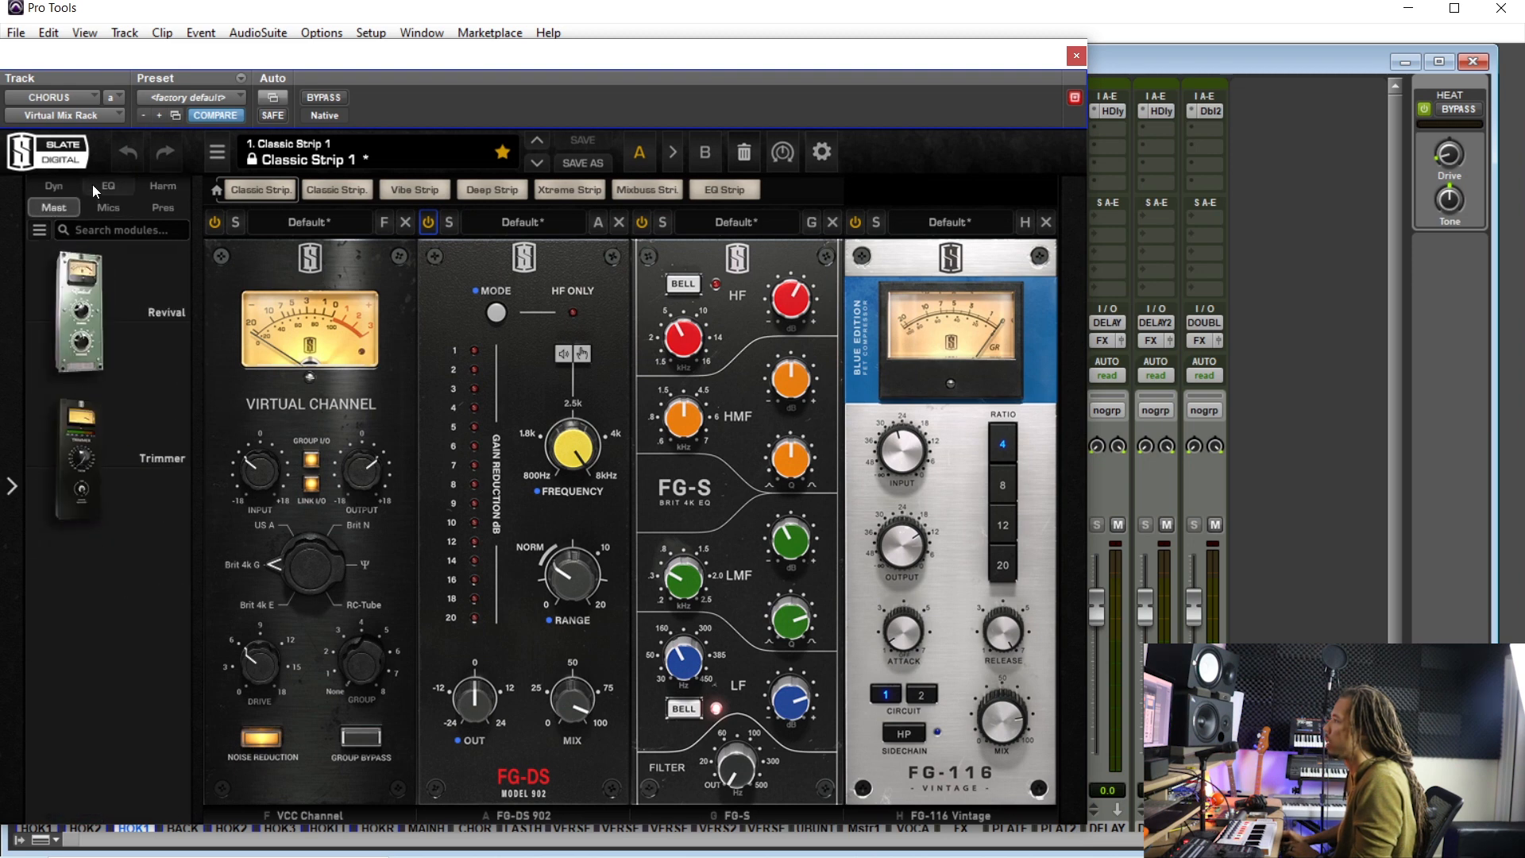
{"action": "left_click_drag", "start_coordinate": [142, 356], "coordinate": [1207, 476]}
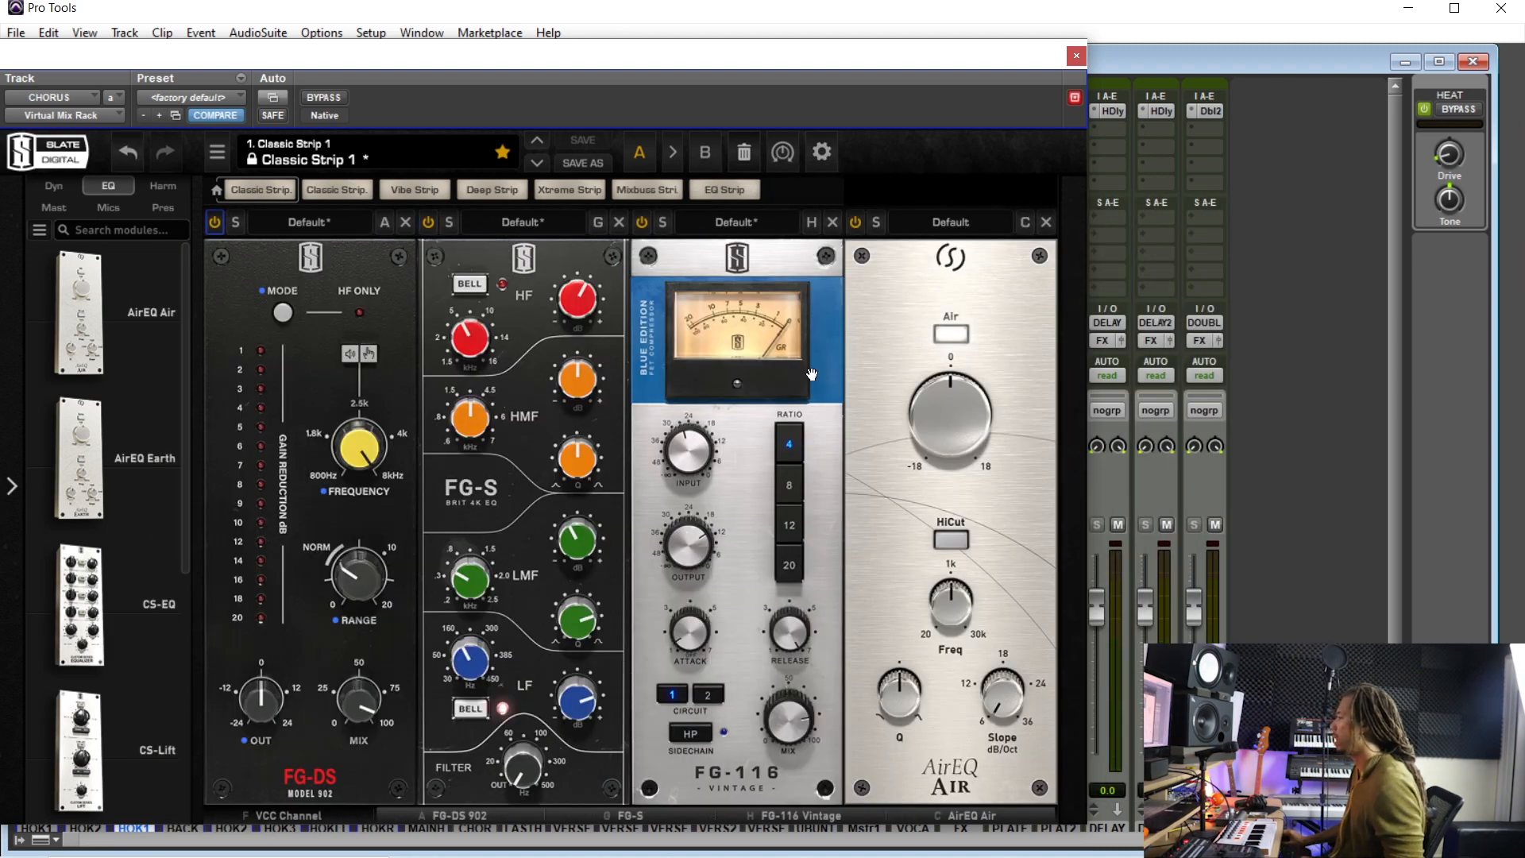
{"action": "left_click", "coordinate": [1076, 55]}
- Solo the HOOKL, HOOKR and MAINHOOK tracks and play the chorus from about 0:55
{"action": "scroll", "coordinate": [545, 755], "scroll_direction": "down", "scroll_amount": 2}
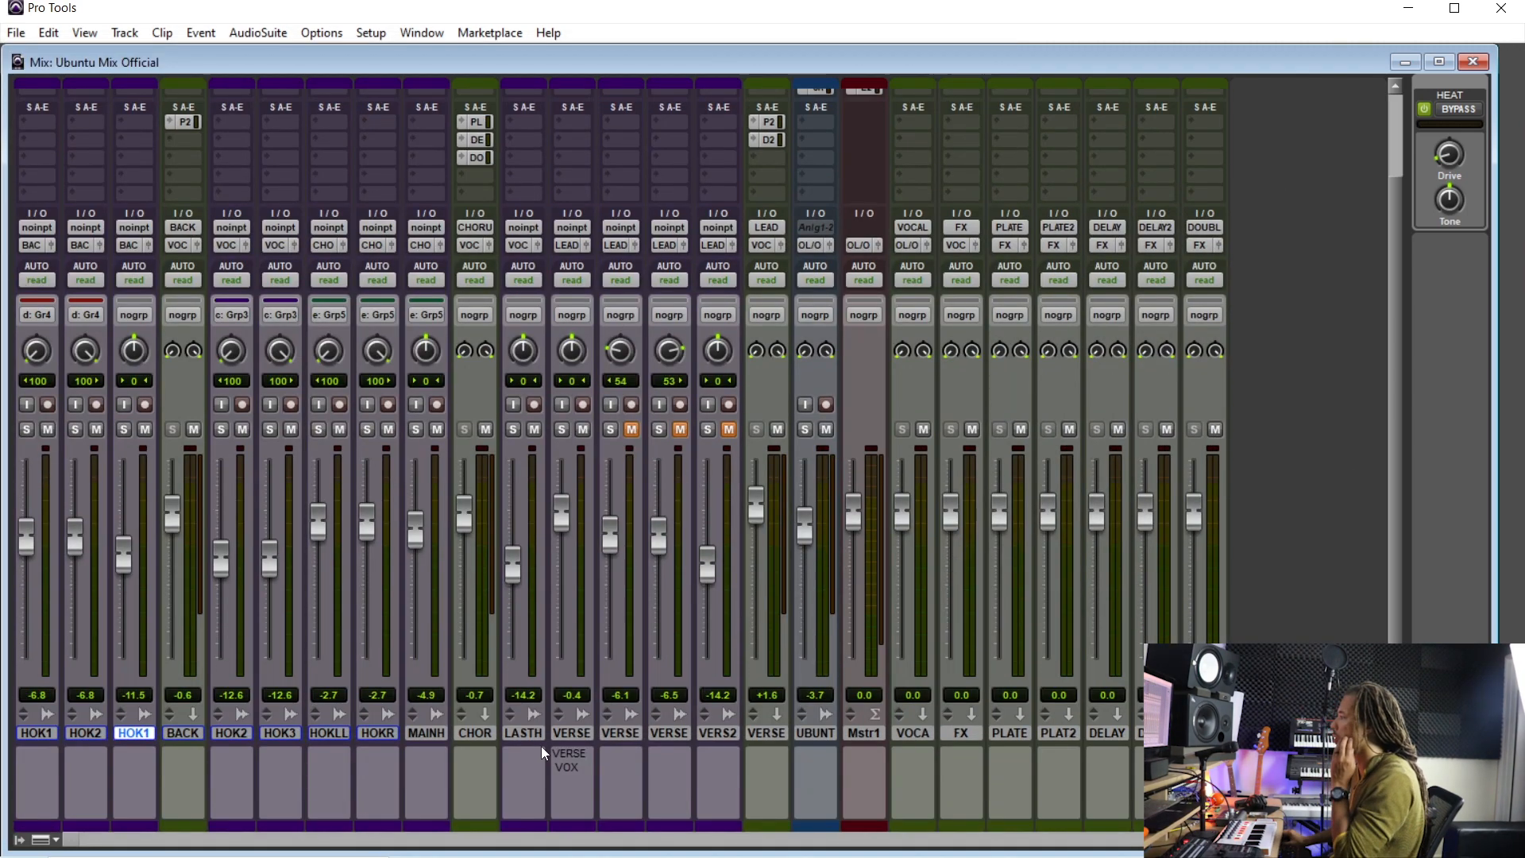
{"action": "left_click", "coordinate": [480, 732]}
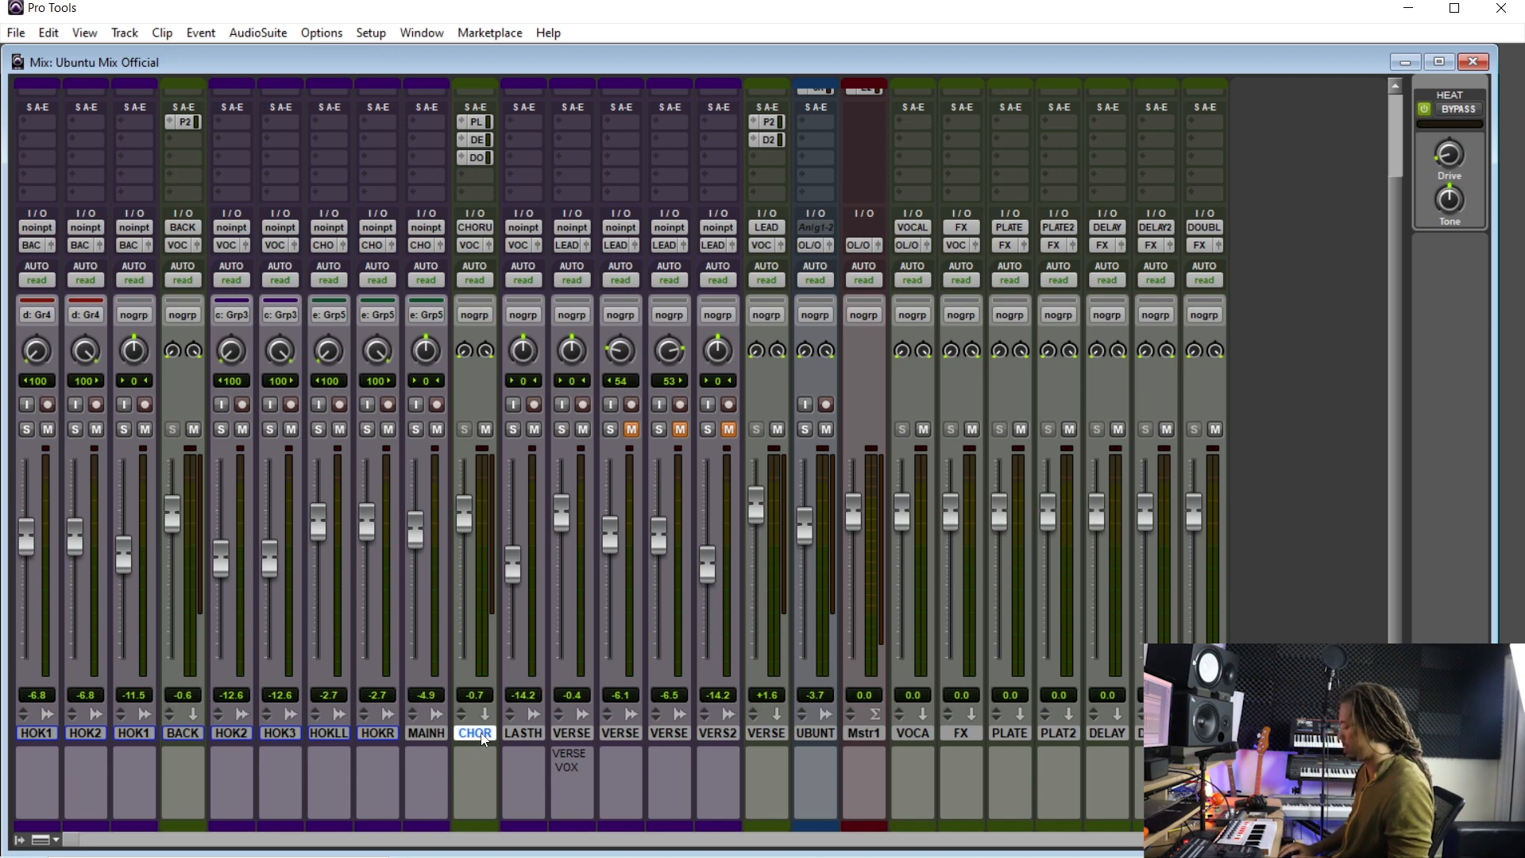
{"action": "key", "text": "ctrl+equal"}
{"action": "scroll", "coordinate": [546, 675], "scroll_direction": "up", "scroll_amount": 3}
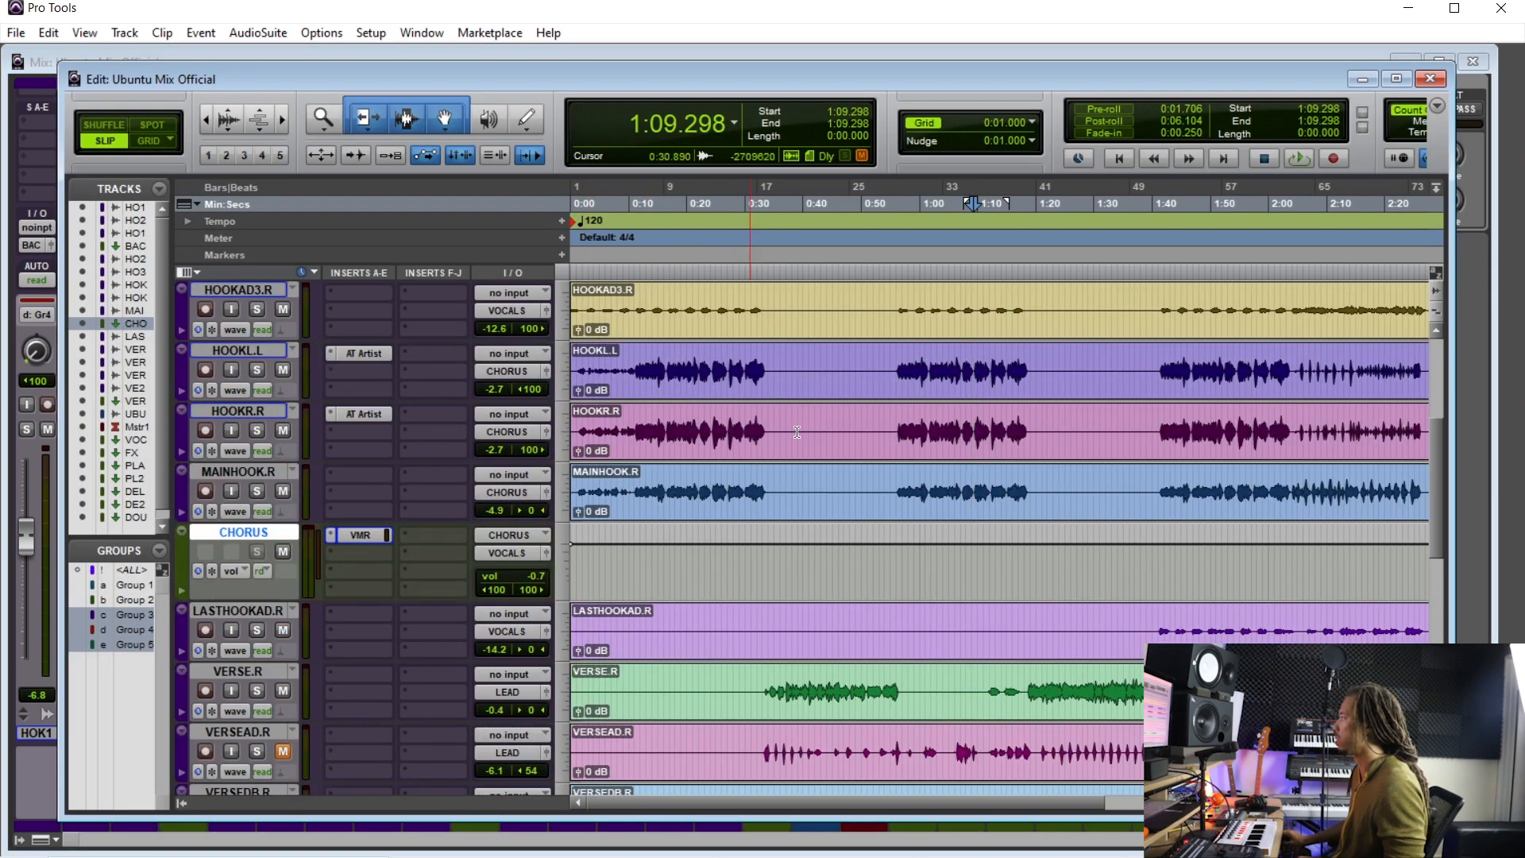
{"action": "left_click", "coordinate": [886, 375]}
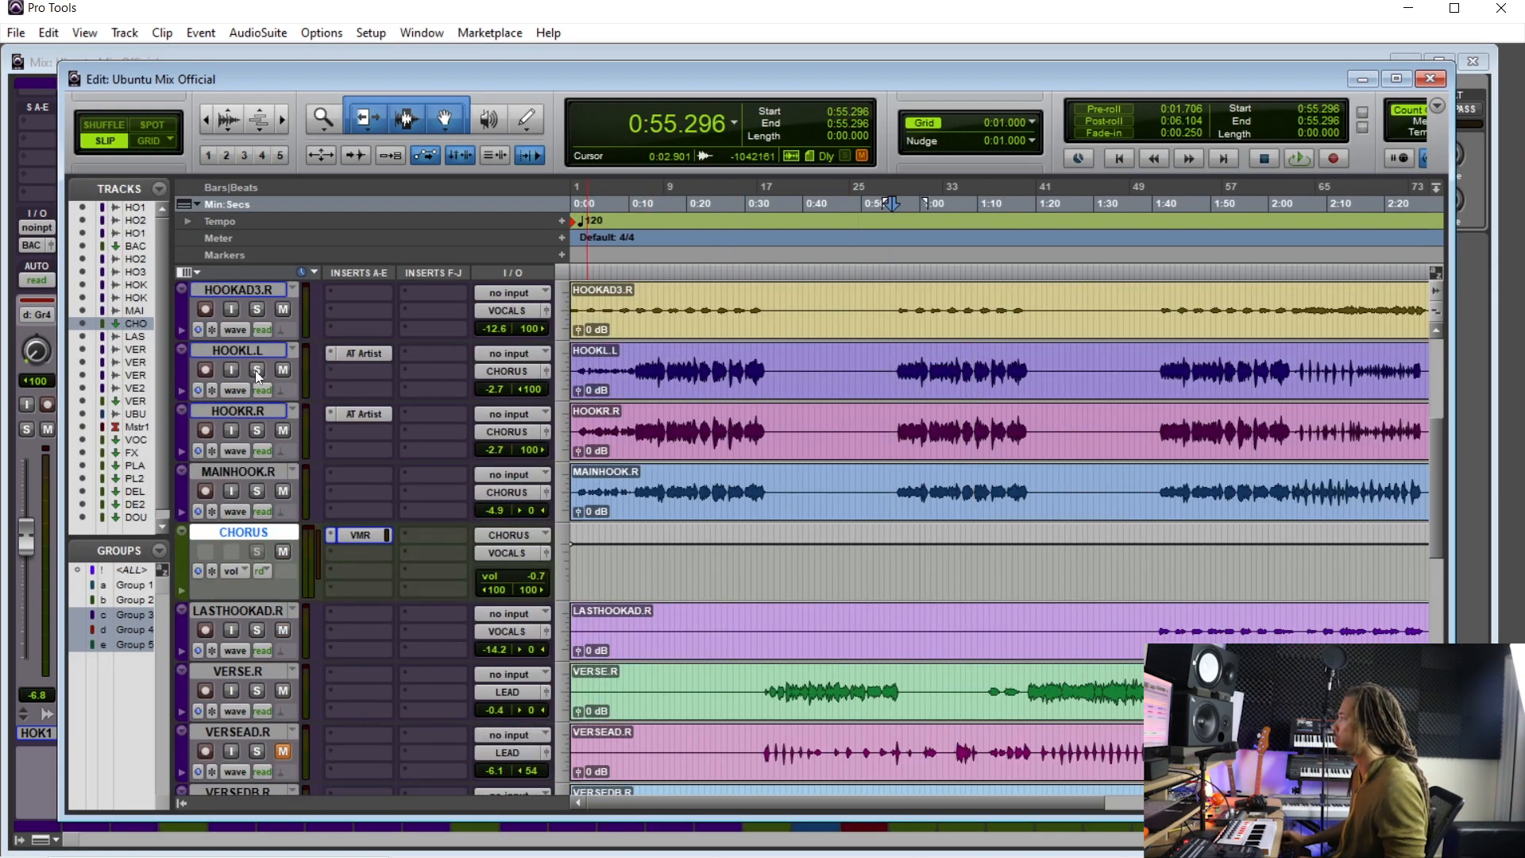
{"action": "left_click_drag", "start_coordinate": [255, 370], "coordinate": [257, 490]}
{"action": "key", "text": "space"}
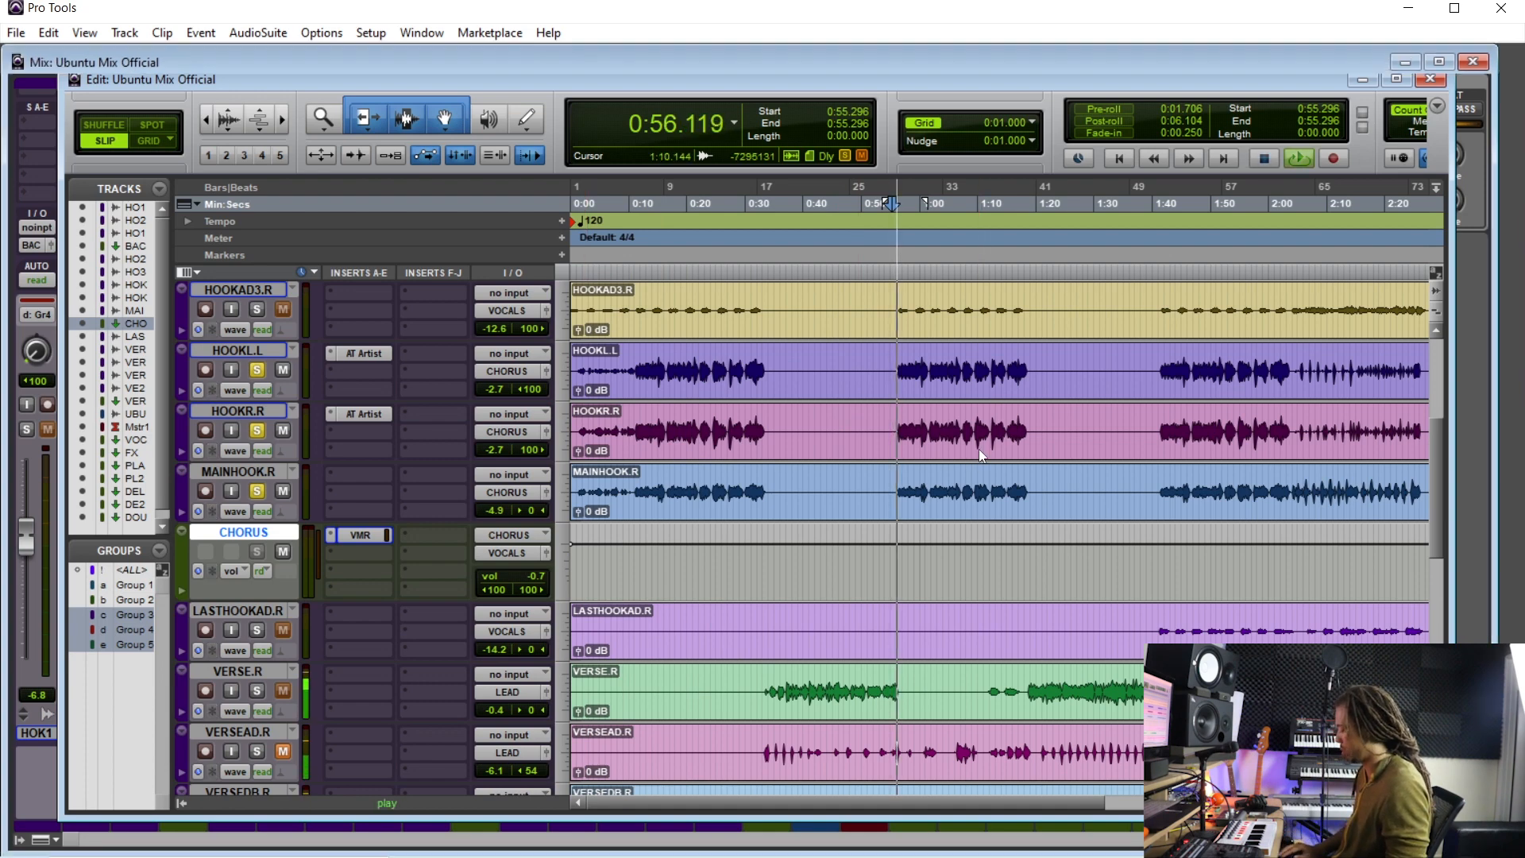
- Reopen the CHORUS Virtual Mix Rack, boost AirEQ Air's Air gain to about 3.1 dB and toggle its Air switch
{"action": "key", "text": "ctrl+equal"}
{"action": "left_click", "coordinate": [483, 116]}
{"action": "left_click_drag", "start_coordinate": [931, 428], "coordinate": [933, 416]}
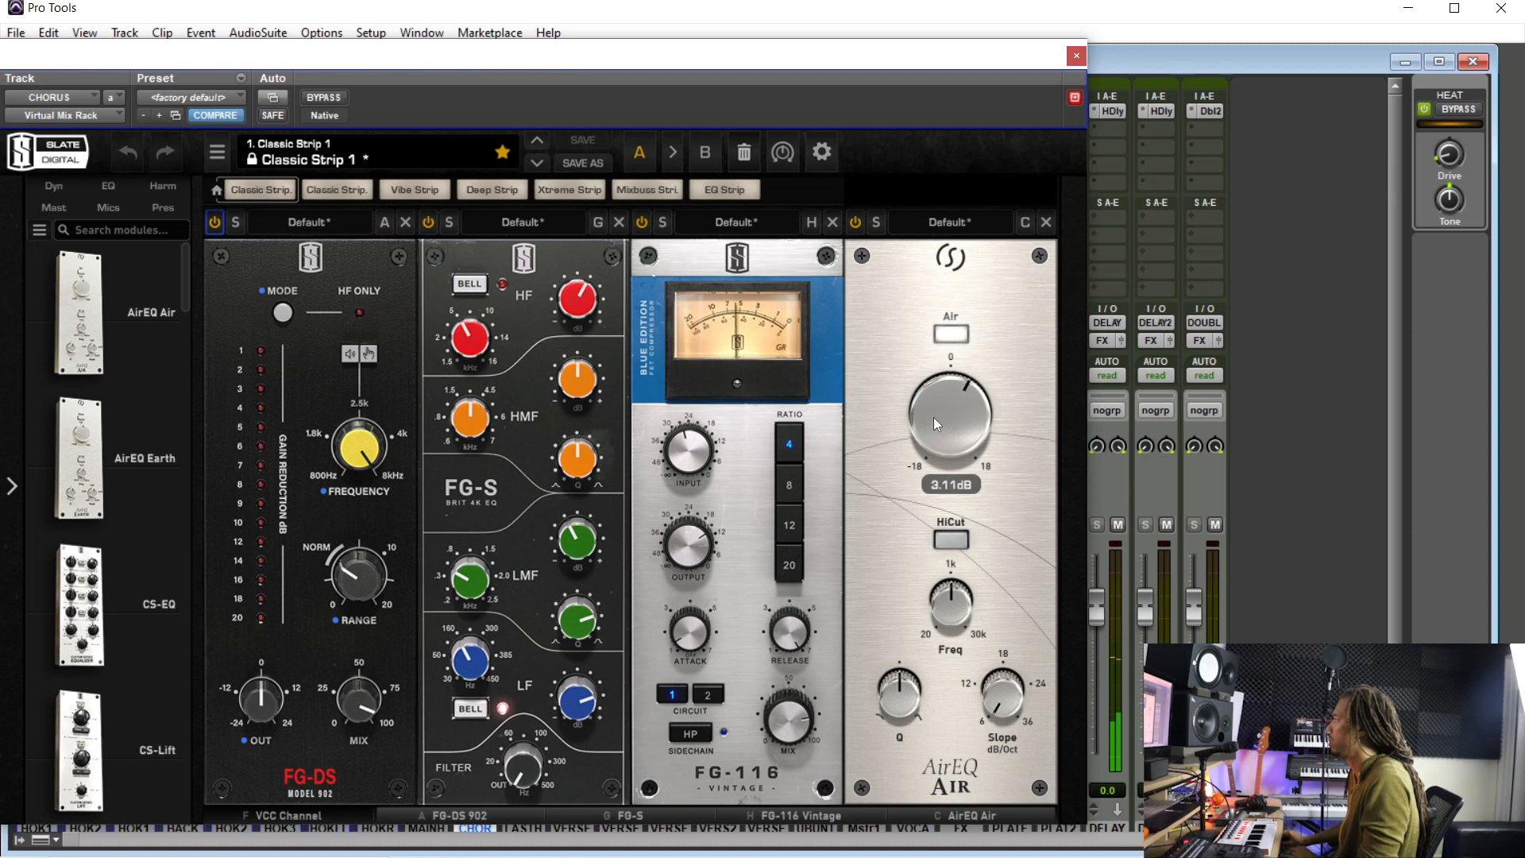
{"action": "left_click", "coordinate": [955, 337]}
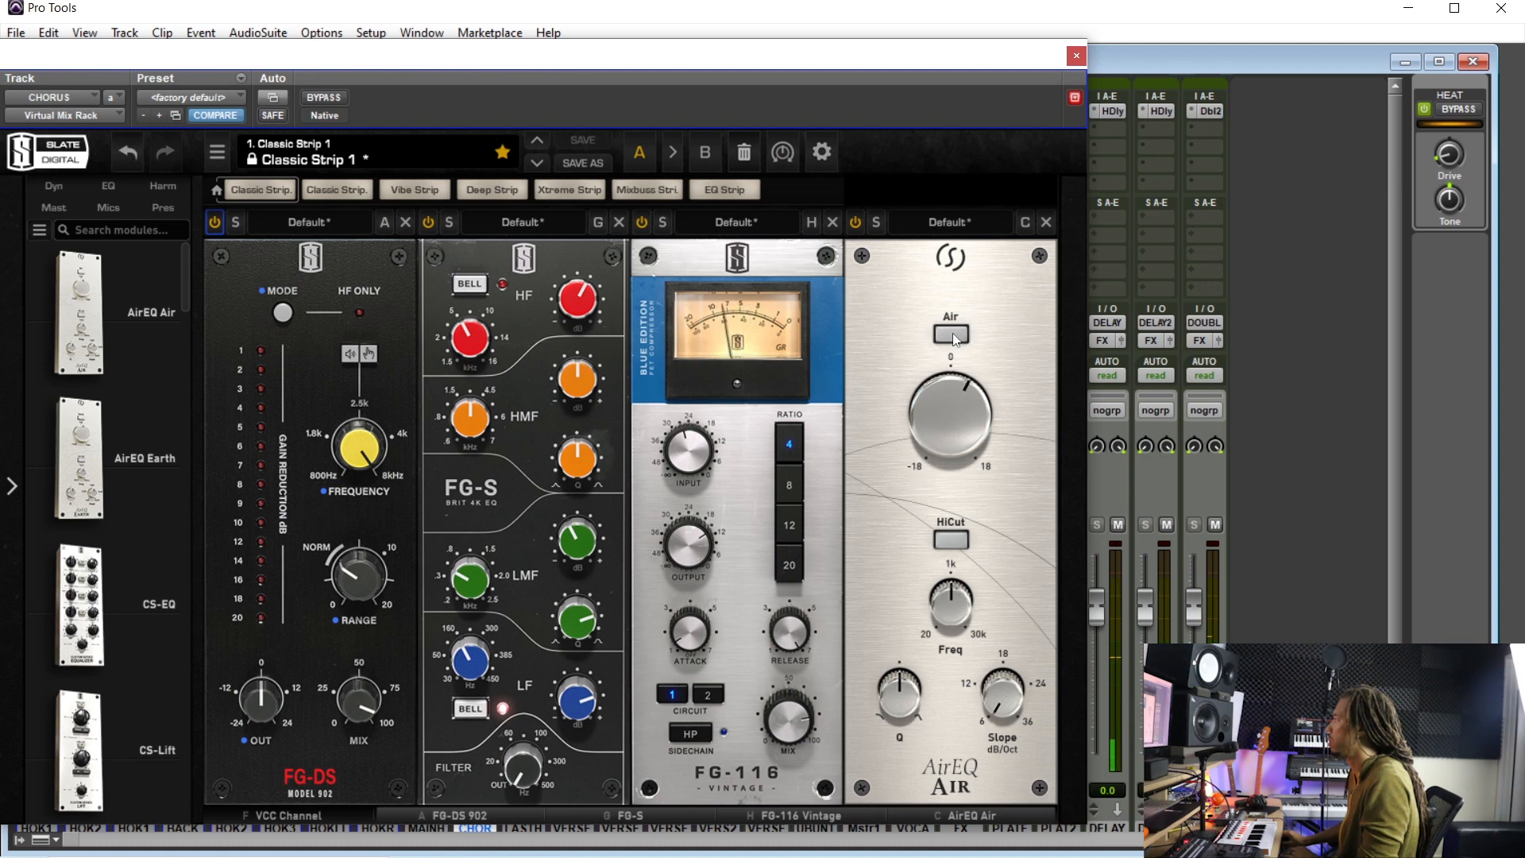
- Enable AirEQ Air's HiCut and lower its frequency to smooth the boosted top end
{"action": "left_click_drag", "start_coordinate": [940, 434], "coordinate": [939, 640]}
{"action": "left_click", "coordinate": [956, 540]}
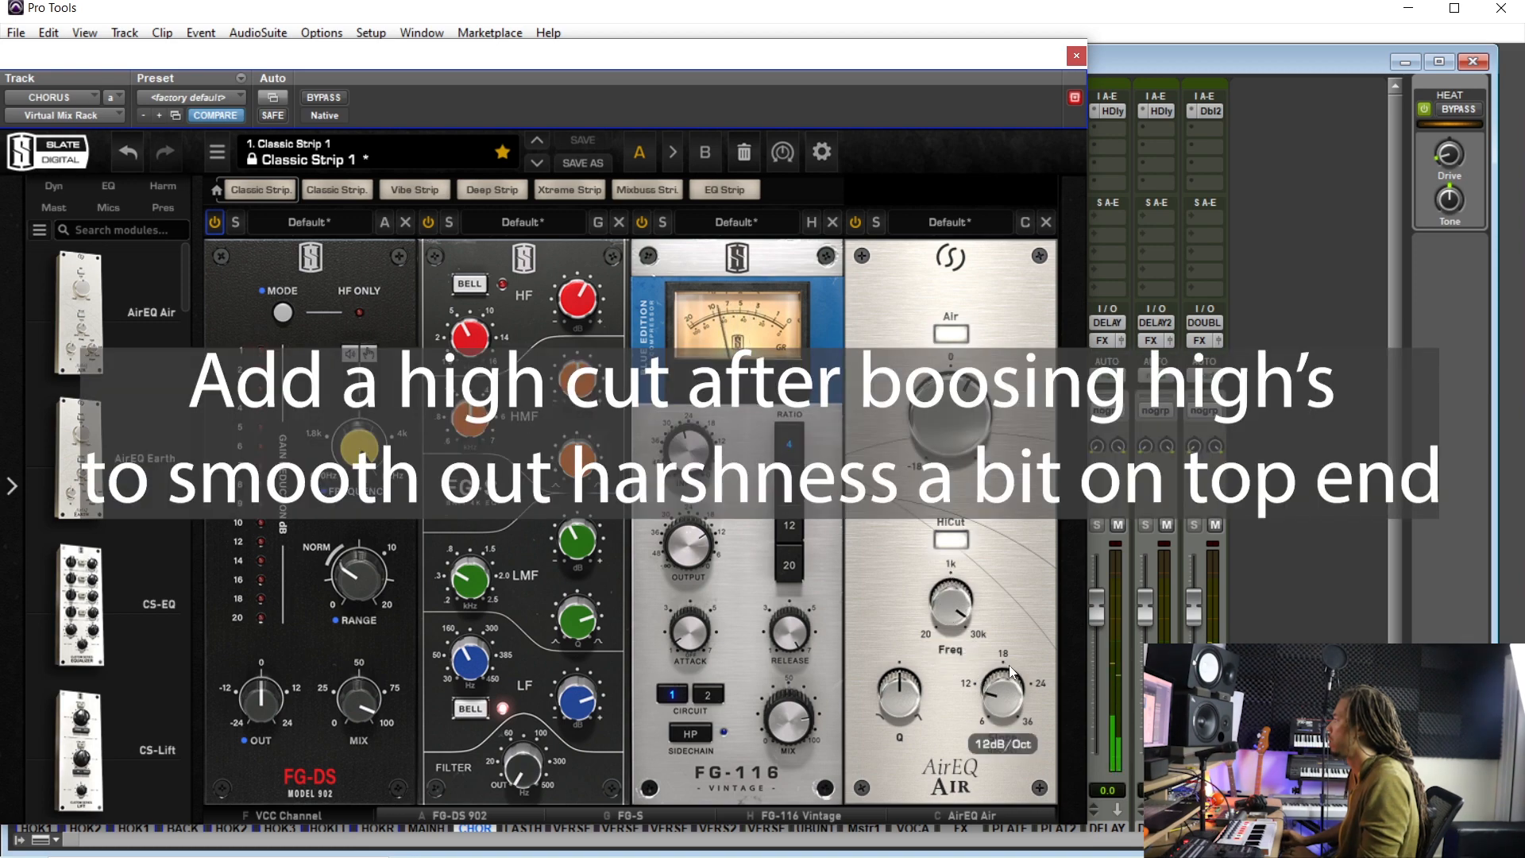
{"action": "mouse_move", "coordinate": [935, 616]}
{"action": "left_mouse_down"}
{"action": "mouse_move", "coordinate": [930, 698]}
{"action": "mouse_move", "coordinate": [929, 634]}
{"action": "left_mouse_up"}
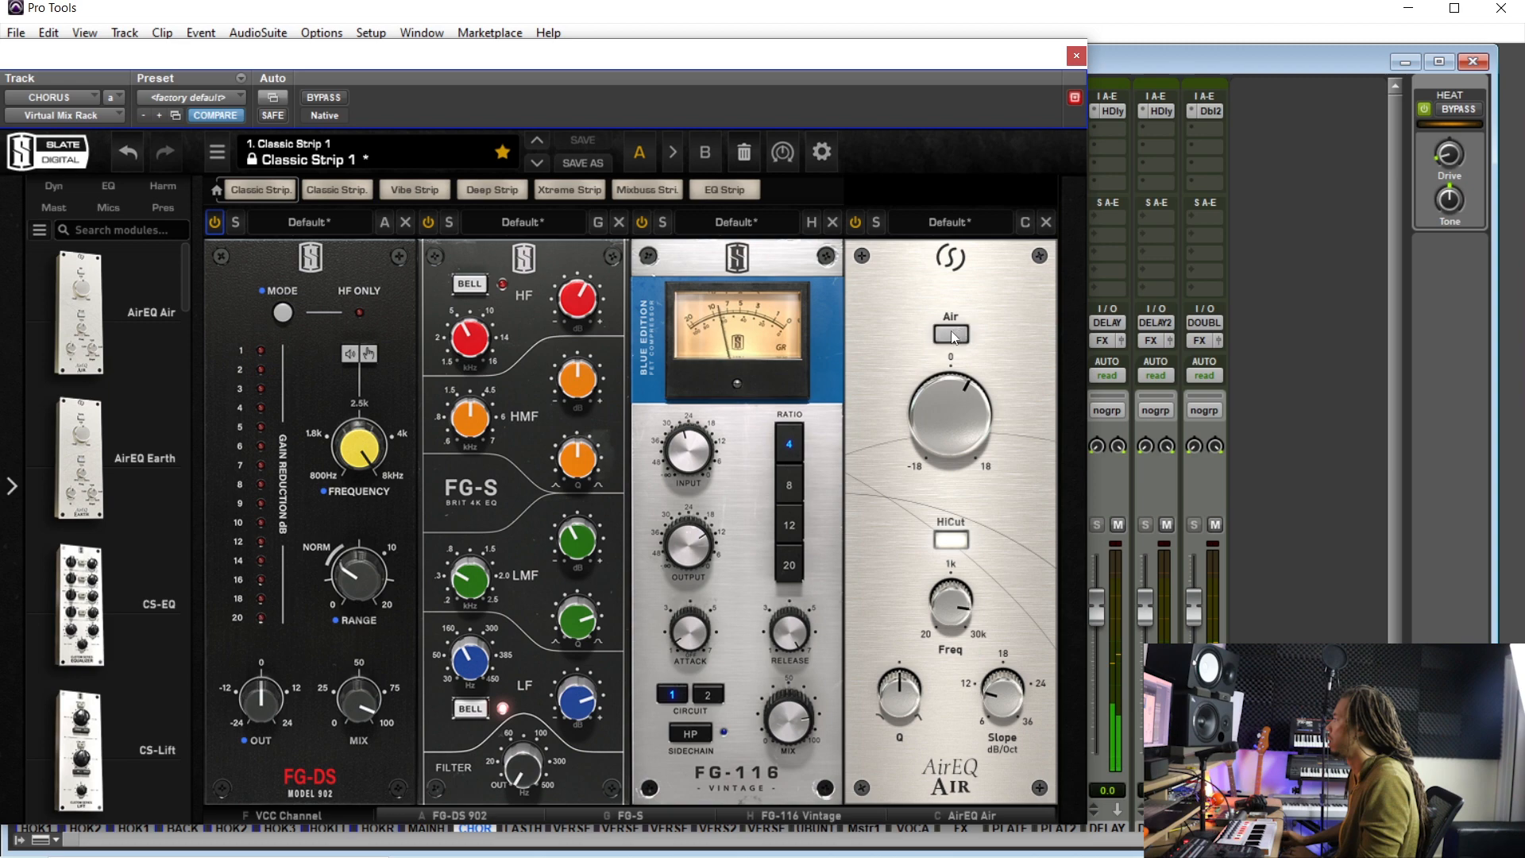
{"action": "mouse_move", "coordinate": [927, 431]}
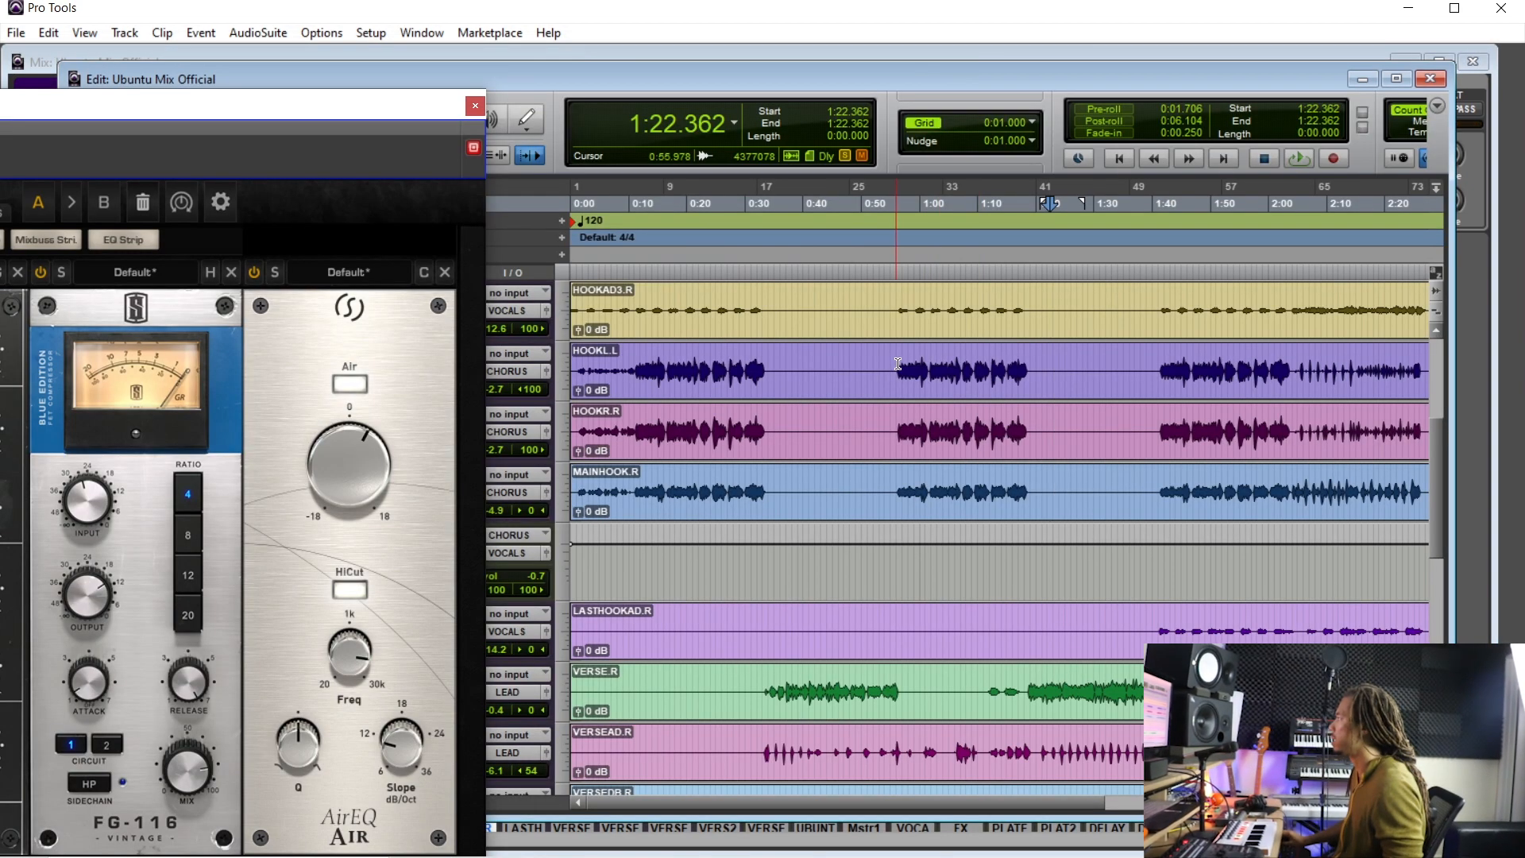
{"action": "left_click_drag", "start_coordinate": [333, 102], "coordinate": [907, 100]}
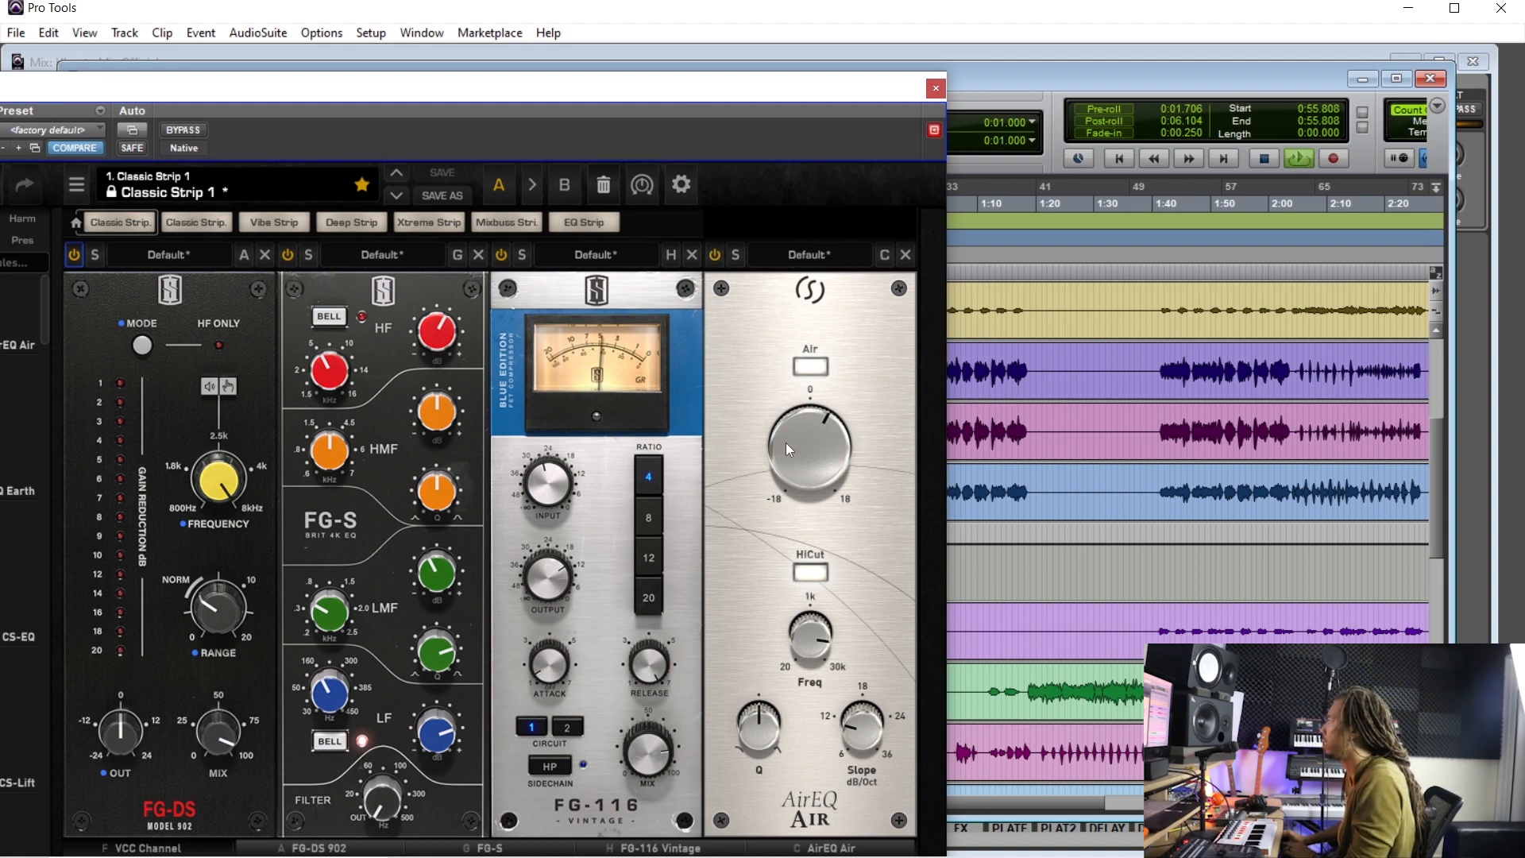
{"action": "mouse_move", "coordinate": [785, 450]}
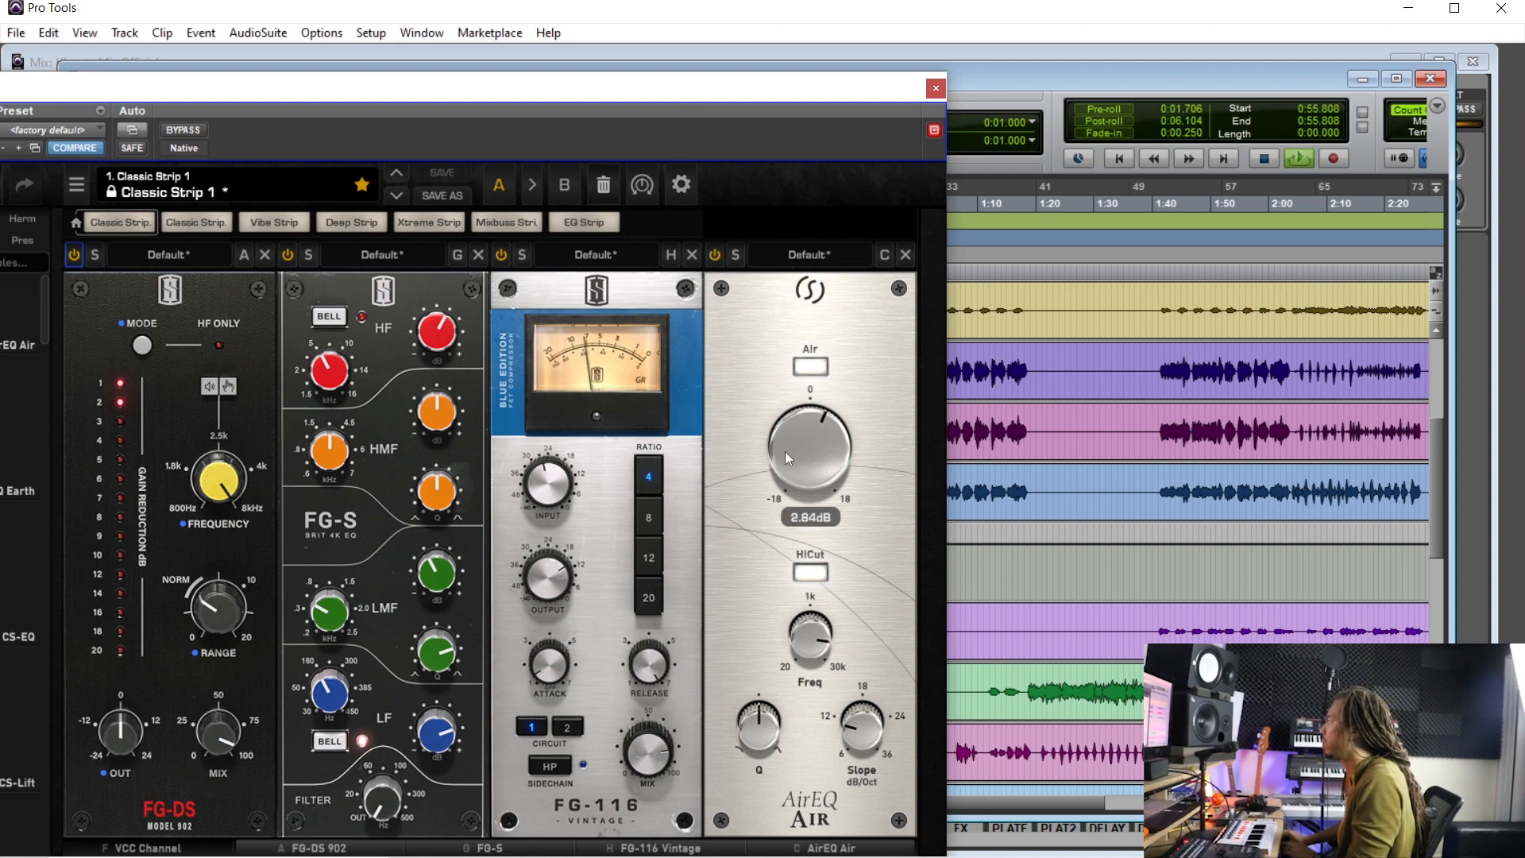
- Add an FG-DS 902 de-esser module from the Dyn modules to the end of the CHORUS Virtual Mix Rack
{"action": "left_click_drag", "start_coordinate": [496, 89], "coordinate": [600, 47]}
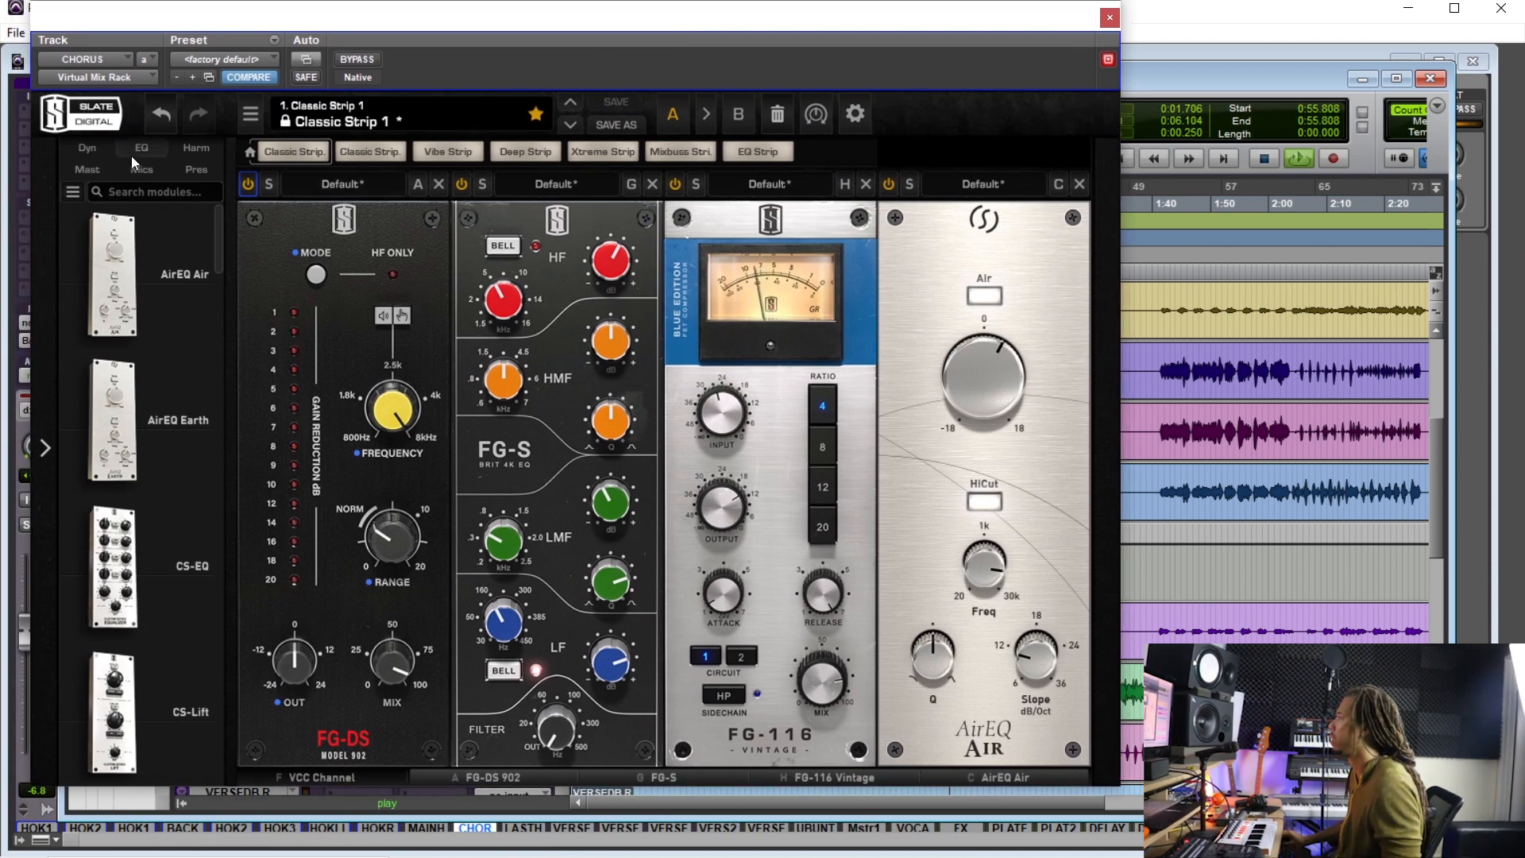
{"action": "left_click", "coordinate": [89, 150]}
{"action": "scroll", "coordinate": [180, 599], "scroll_direction": "down", "scroll_amount": 8}
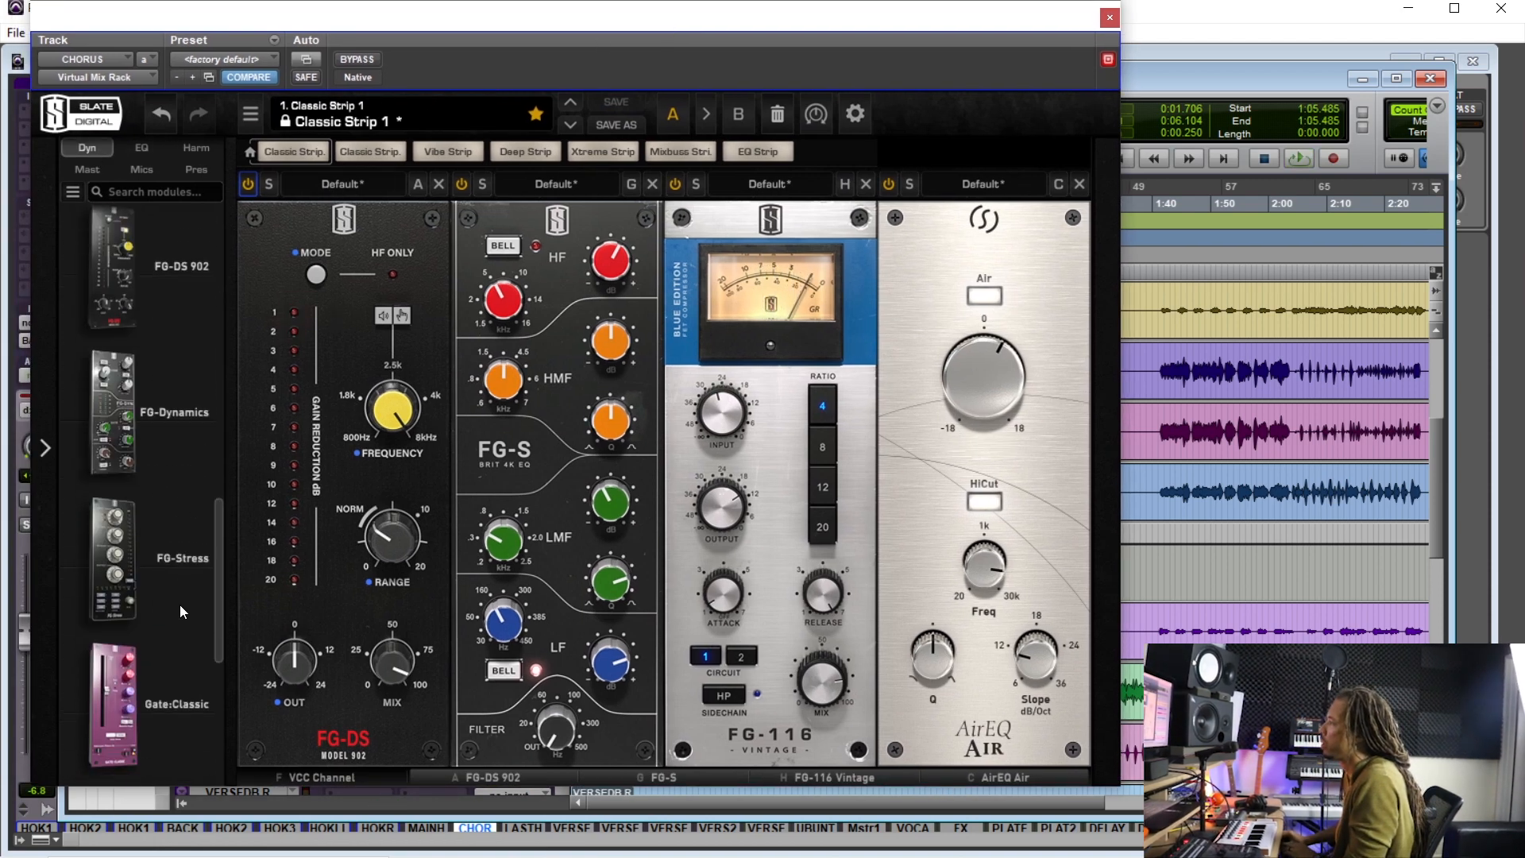
{"action": "scroll", "coordinate": [197, 547], "scroll_direction": "up", "scroll_amount": 5}
{"action": "left_click_drag", "start_coordinate": [133, 561], "coordinate": [1056, 492]}
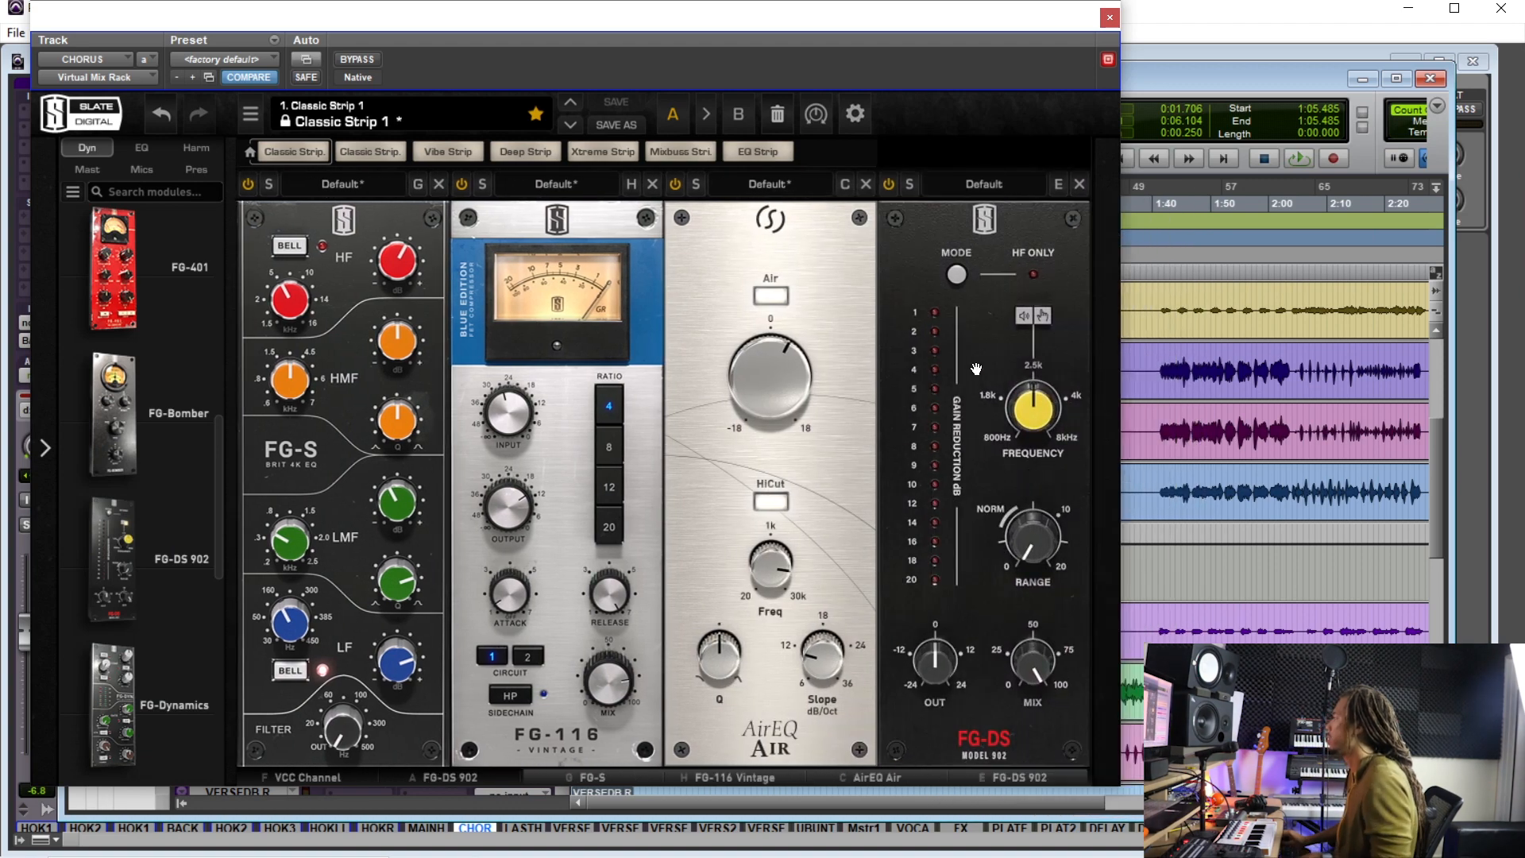
{"action": "mouse_move", "coordinate": [1028, 428]}
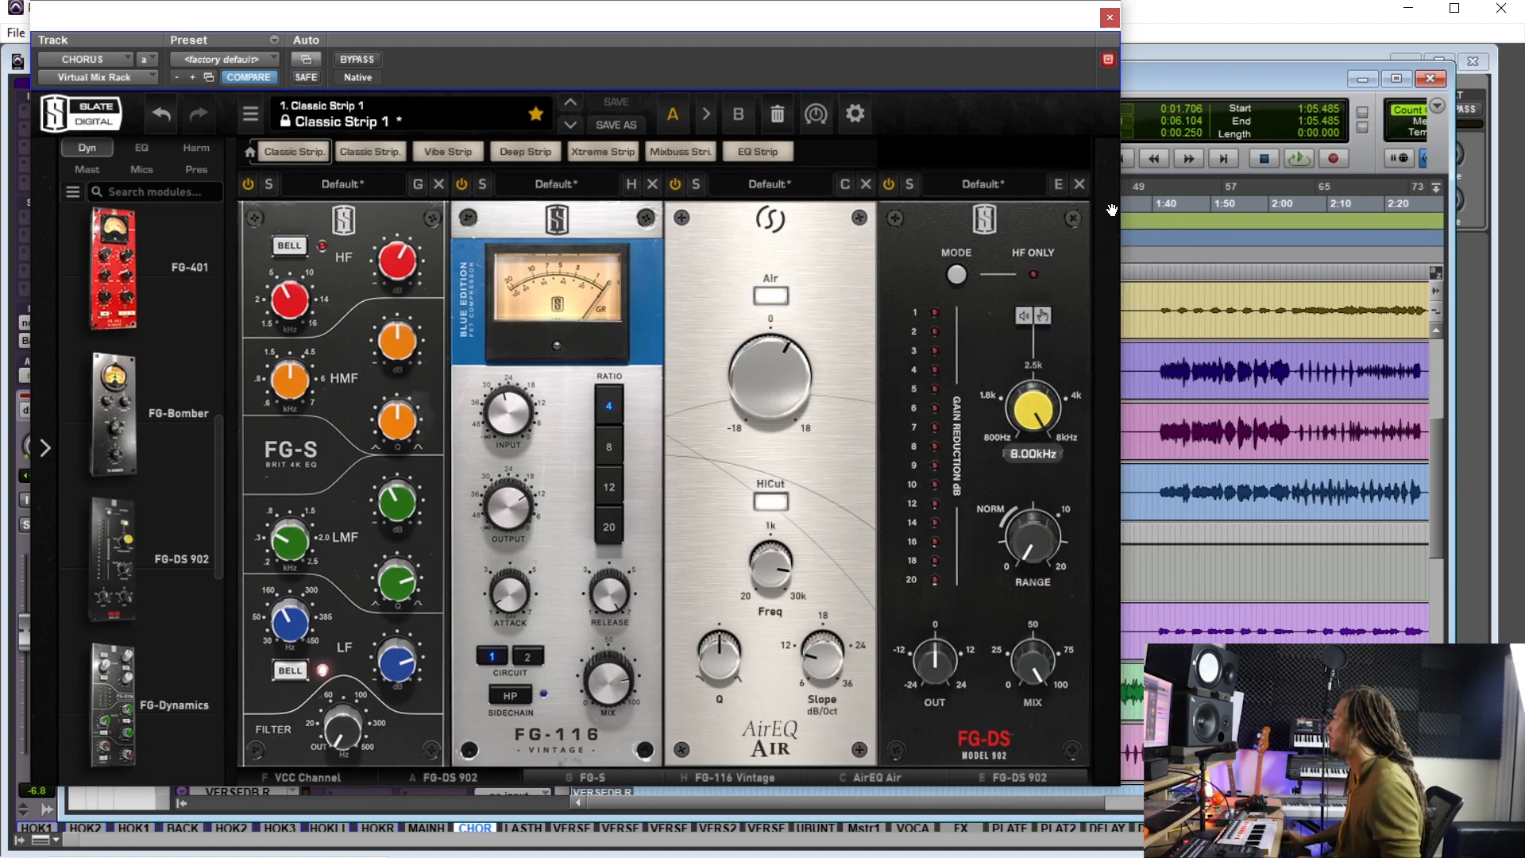
- Set the FG-DS 902's frequency to about 6.0 kHz and its range to about 4.5 dB
{"action": "left_click_drag", "start_coordinate": [856, 27], "coordinate": [398, 59]}
{"action": "left_click", "coordinate": [896, 363]}
{"action": "left_click_drag", "start_coordinate": [562, 57], "coordinate": [670, 81]}
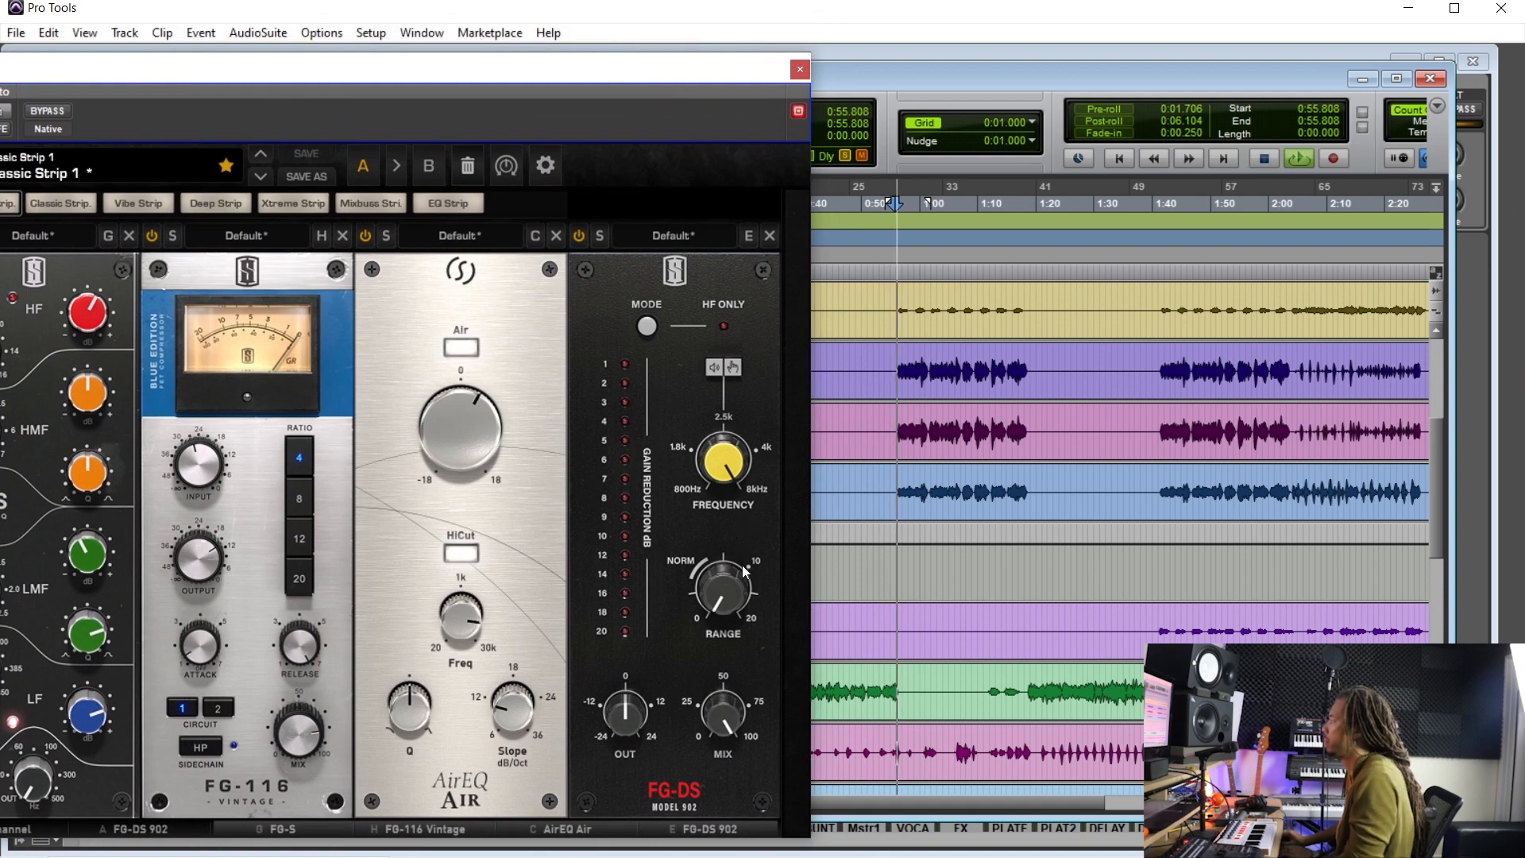
{"action": "left_click_drag", "start_coordinate": [745, 570], "coordinate": [738, 512]}
{"action": "left_click_drag", "start_coordinate": [727, 594], "coordinate": [724, 610]}
{"action": "left_click_drag", "start_coordinate": [721, 468], "coordinate": [713, 500]}
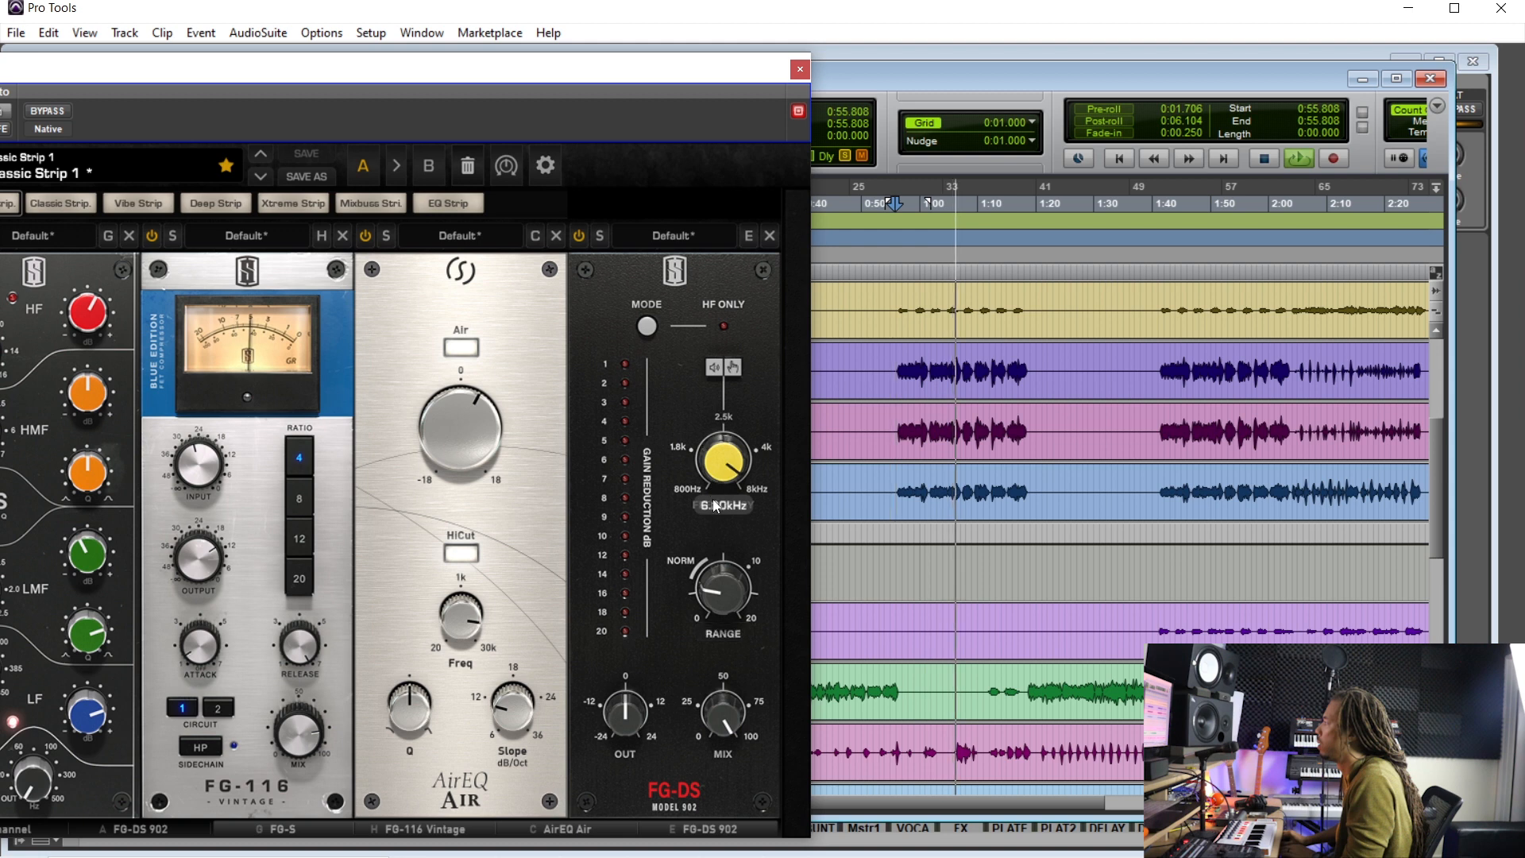
{"action": "left_click_drag", "start_coordinate": [721, 602], "coordinate": [719, 608]}
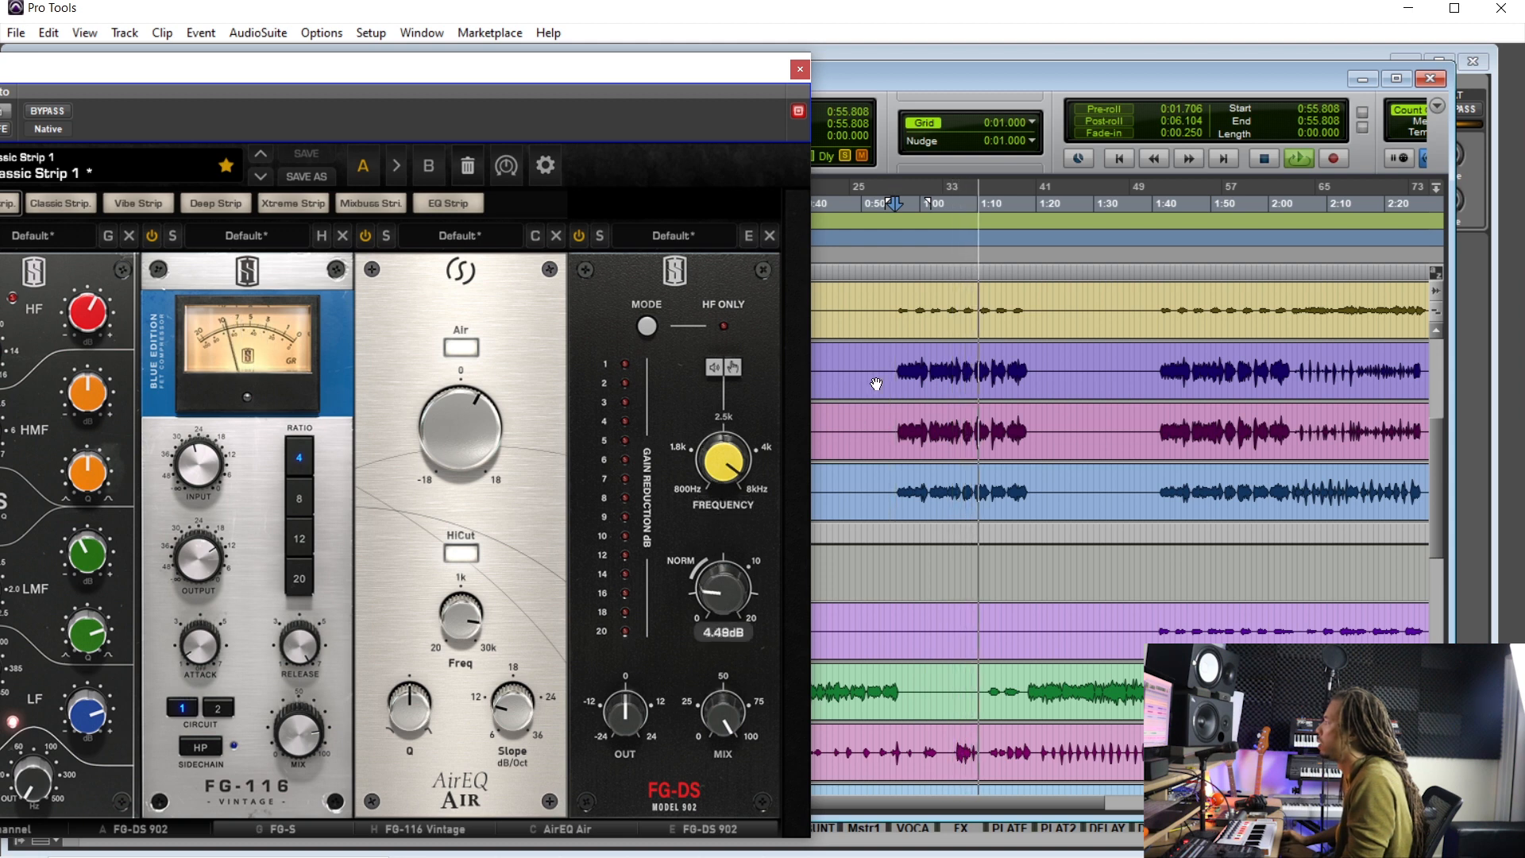
- Start playback and loop a short selection at the start of the chorus around 0:55
{"action": "key", "text": "space"}
{"action": "left_click_drag", "start_coordinate": [896, 367], "coordinate": [927, 365]}
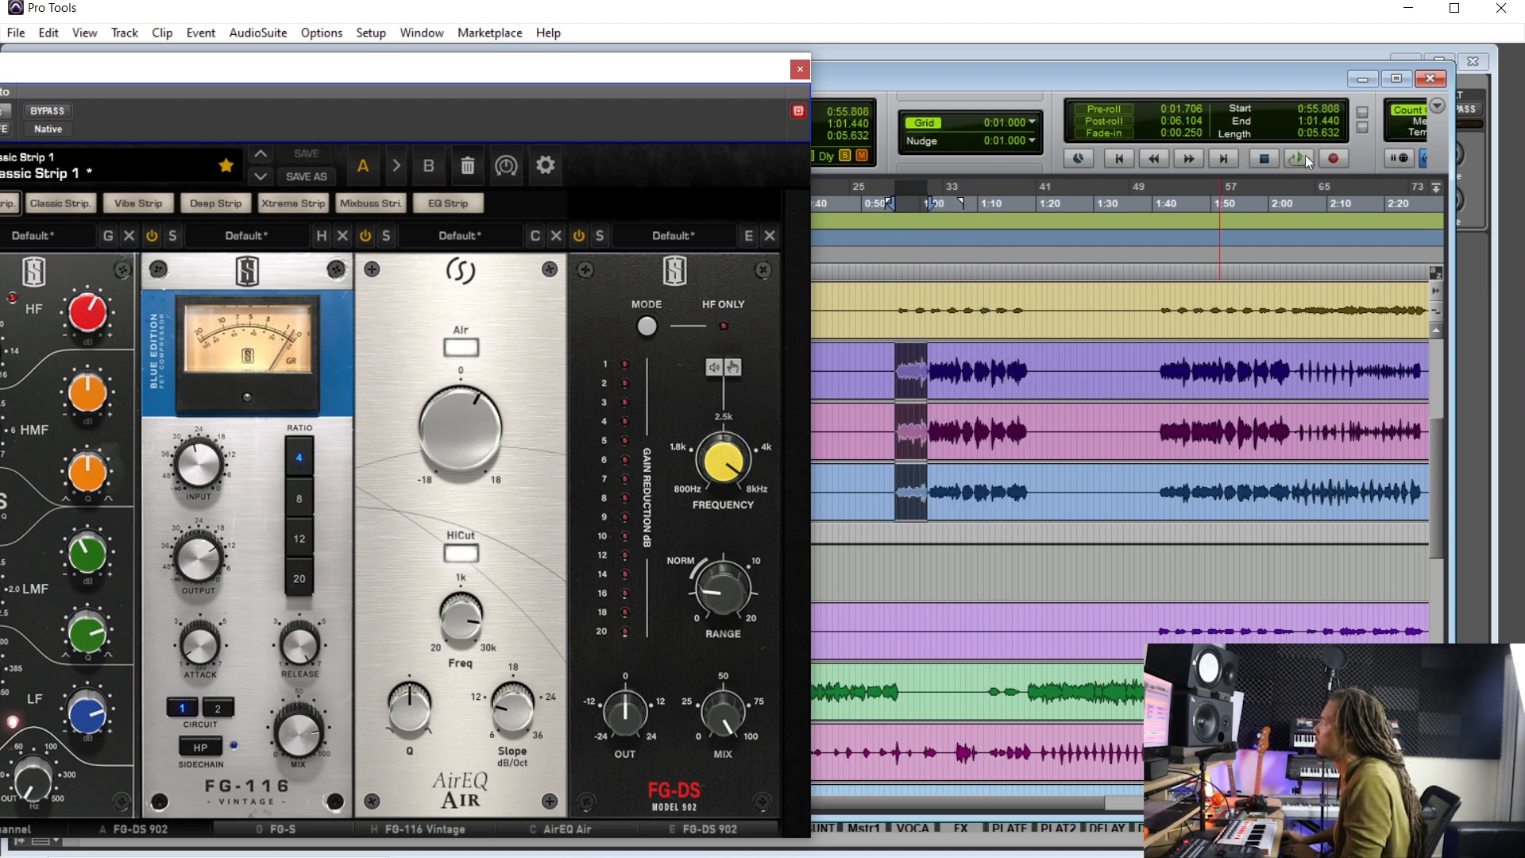
{"action": "left_click", "coordinate": [1308, 162]}
- Fine-tune the FG-DS 902 to about 6.03 kHz and 5.2 dB range, then close the rack window
{"action": "left_click_drag", "start_coordinate": [720, 479], "coordinate": [729, 463]}
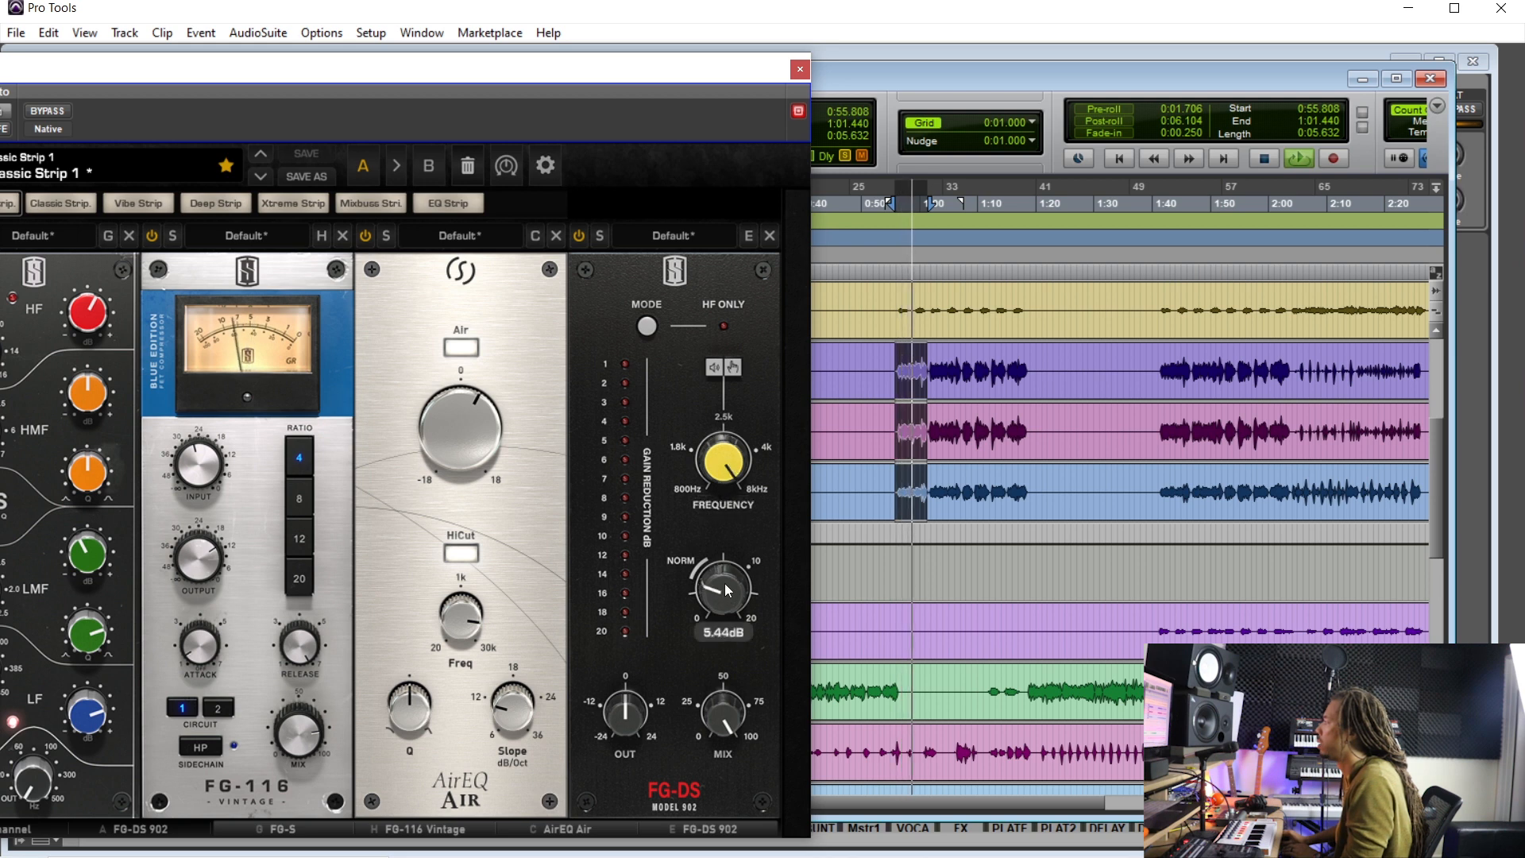
{"action": "left_click_drag", "start_coordinate": [728, 593], "coordinate": [722, 596]}
{"action": "left_click_drag", "start_coordinate": [730, 491], "coordinate": [722, 503]}
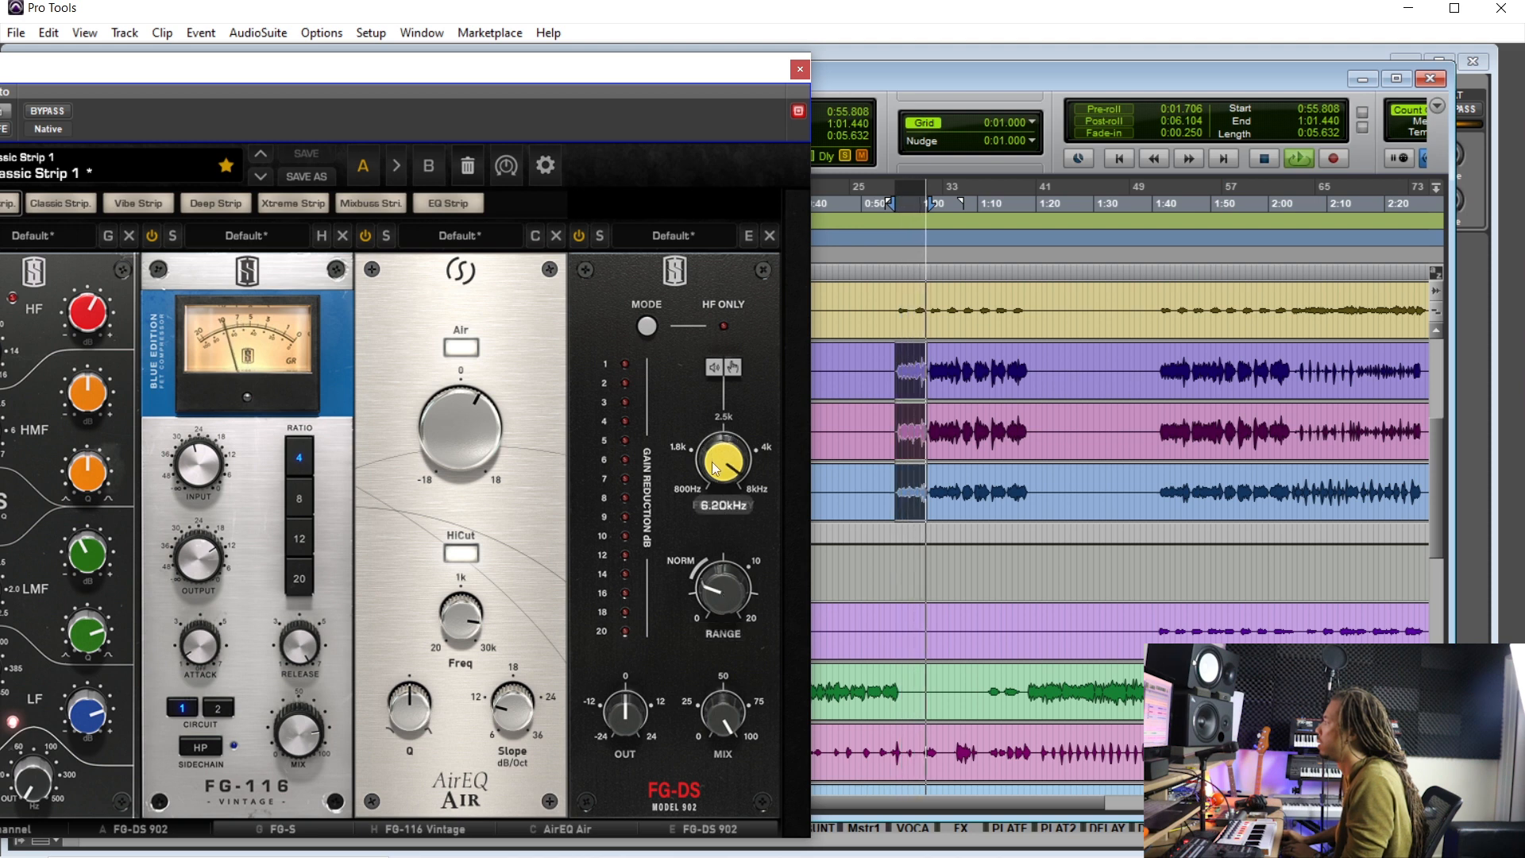
{"action": "left_click_drag", "start_coordinate": [712, 467], "coordinate": [712, 470]}
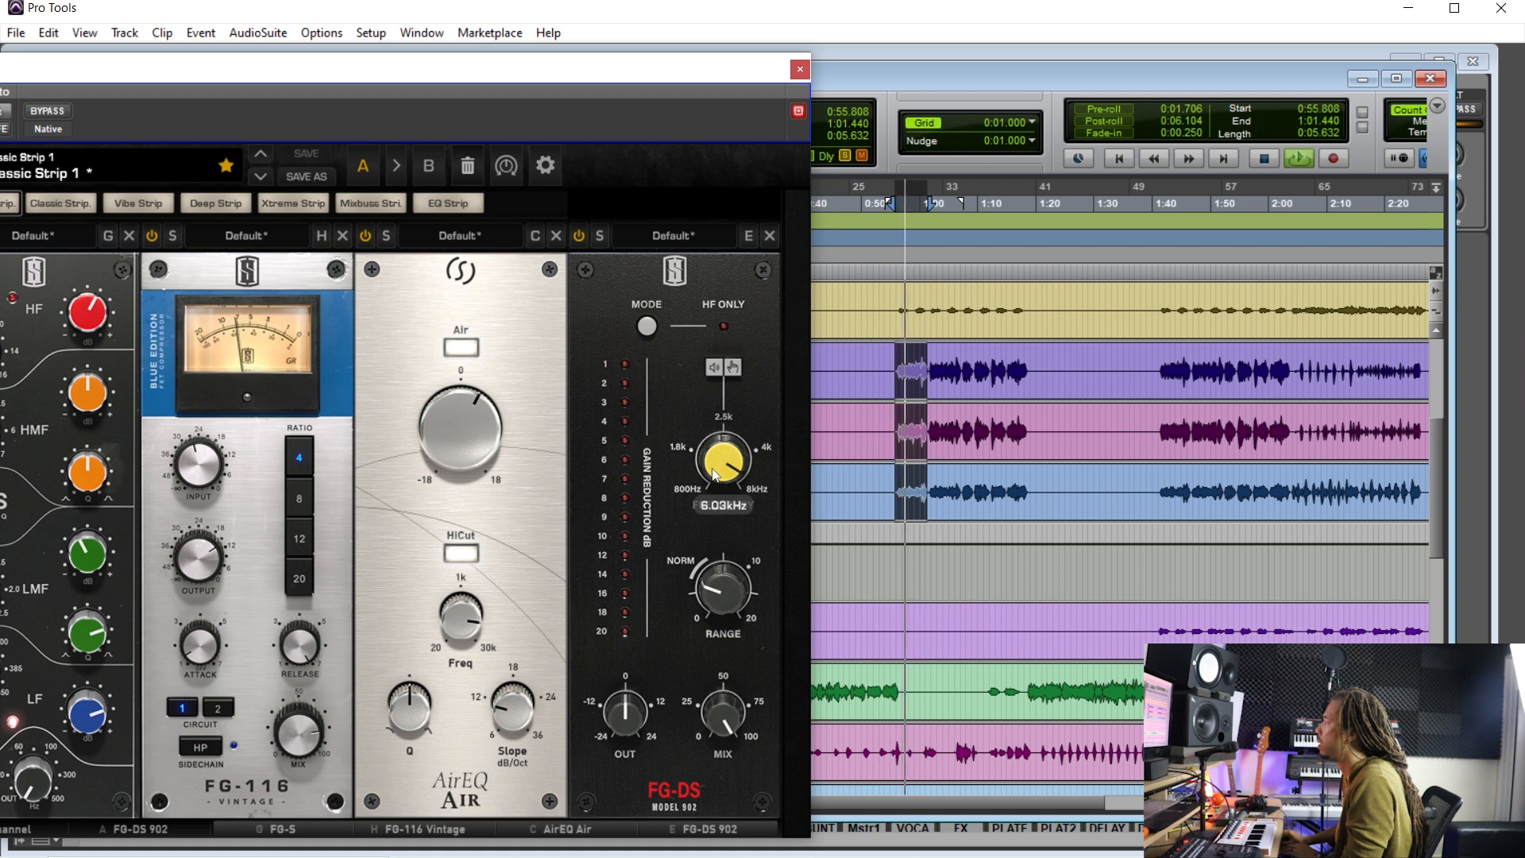
{"action": "mouse_move", "coordinate": [720, 600]}
{"action": "left_click_drag", "start_coordinate": [719, 603], "coordinate": [720, 605]}
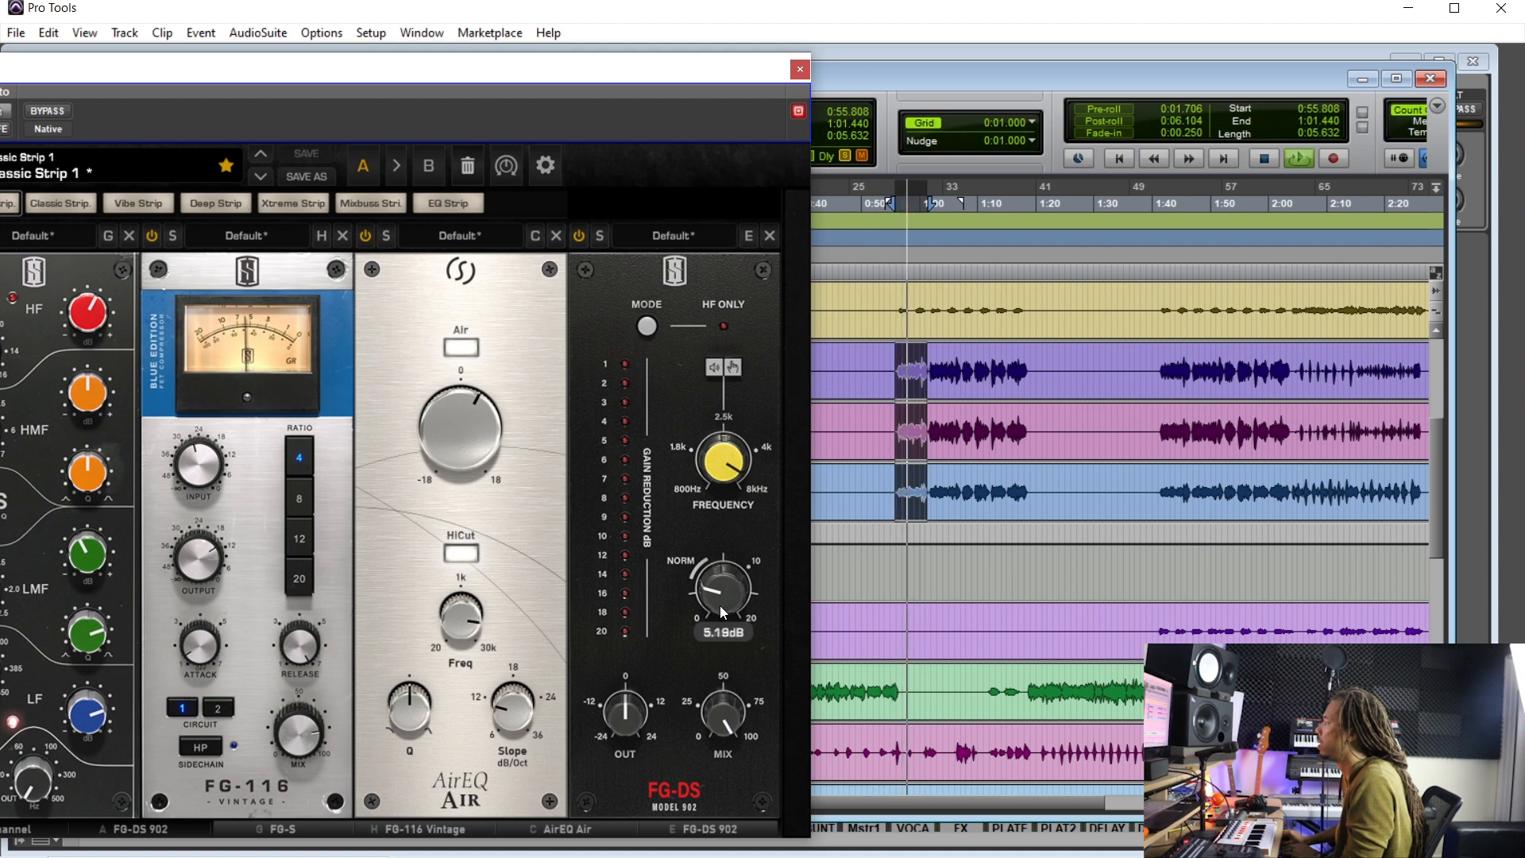
{"action": "left_click", "coordinate": [799, 69]}
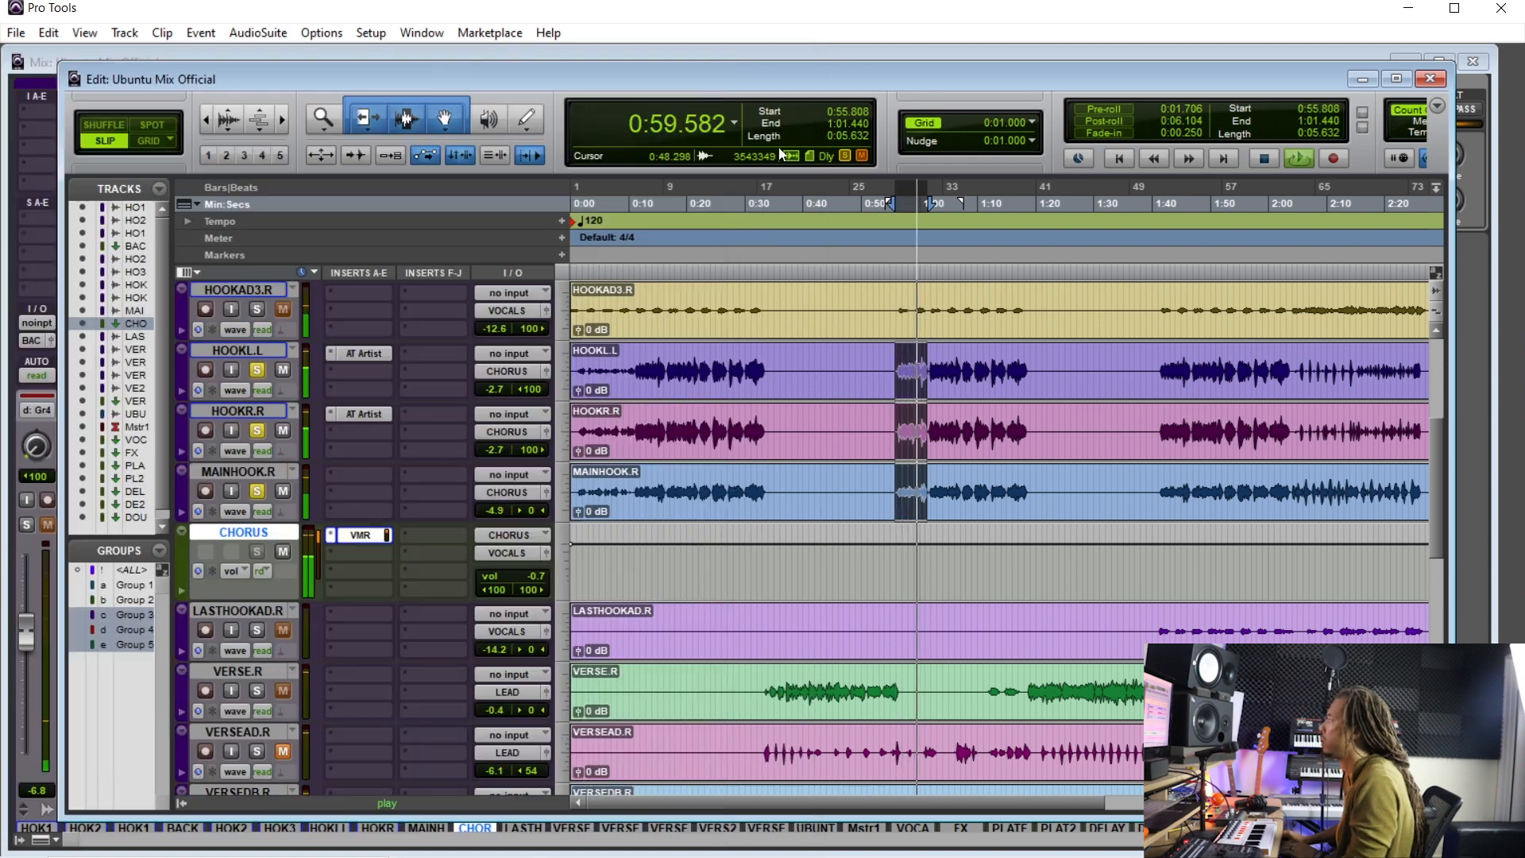
- Stop playback, unsolo the chorus vocal tracks and place the playhead at about 0:54
{"action": "key", "text": "space"}
{"action": "left_click", "coordinate": [255, 372]}
{"action": "left_click", "coordinate": [909, 365]}
{"action": "double_click", "coordinate": [888, 363]}
{"action": "double_click", "coordinate": [889, 363]}
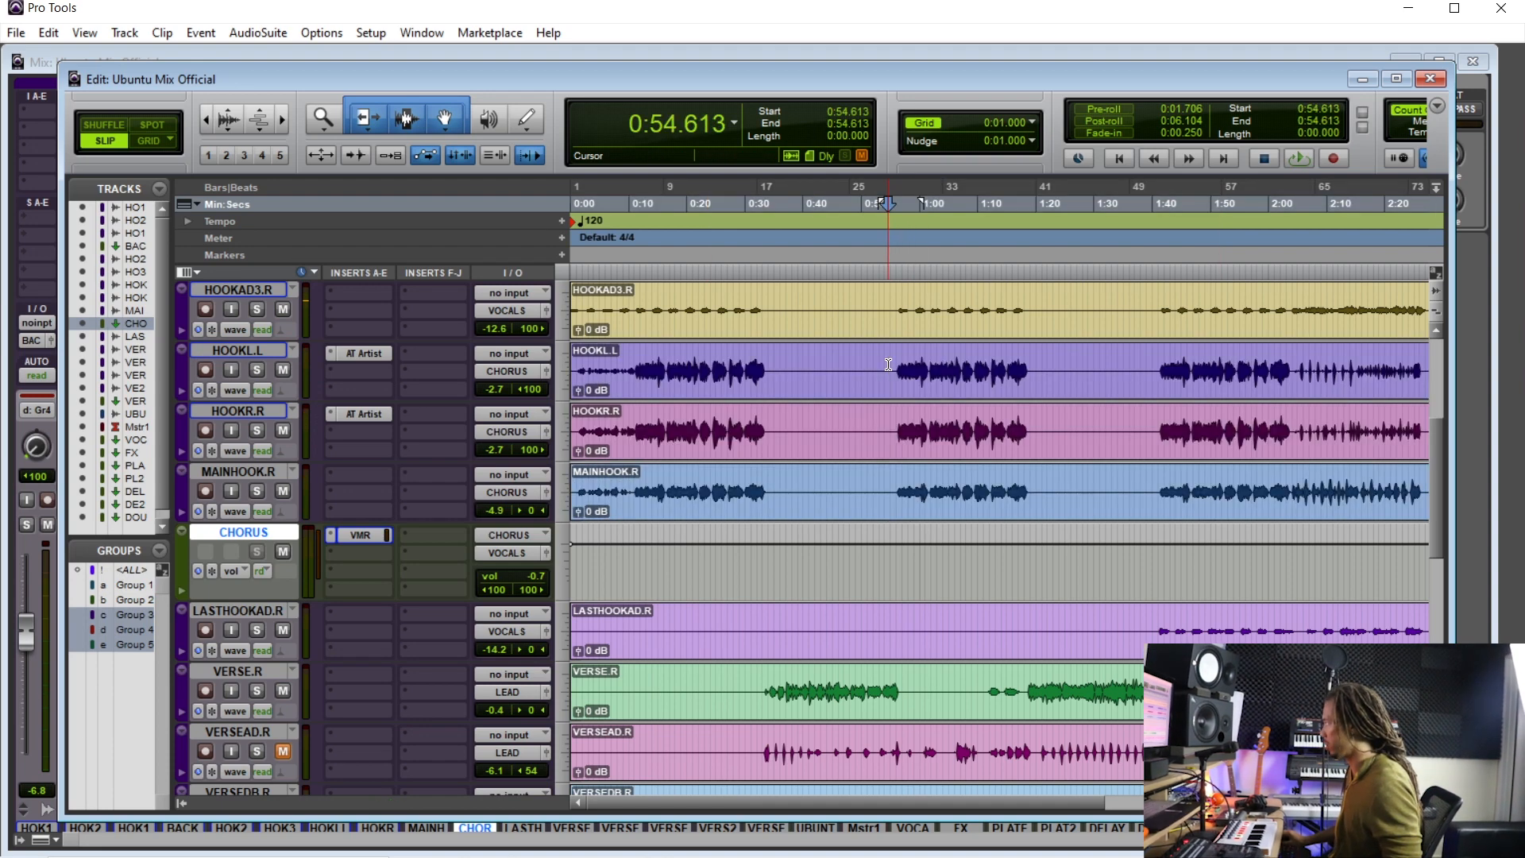
- Insert the VBC FG-MU compressor plug-in on the Master 1 track
{"action": "key", "text": "ctrl+equal"}
{"action": "key", "text": "space"}
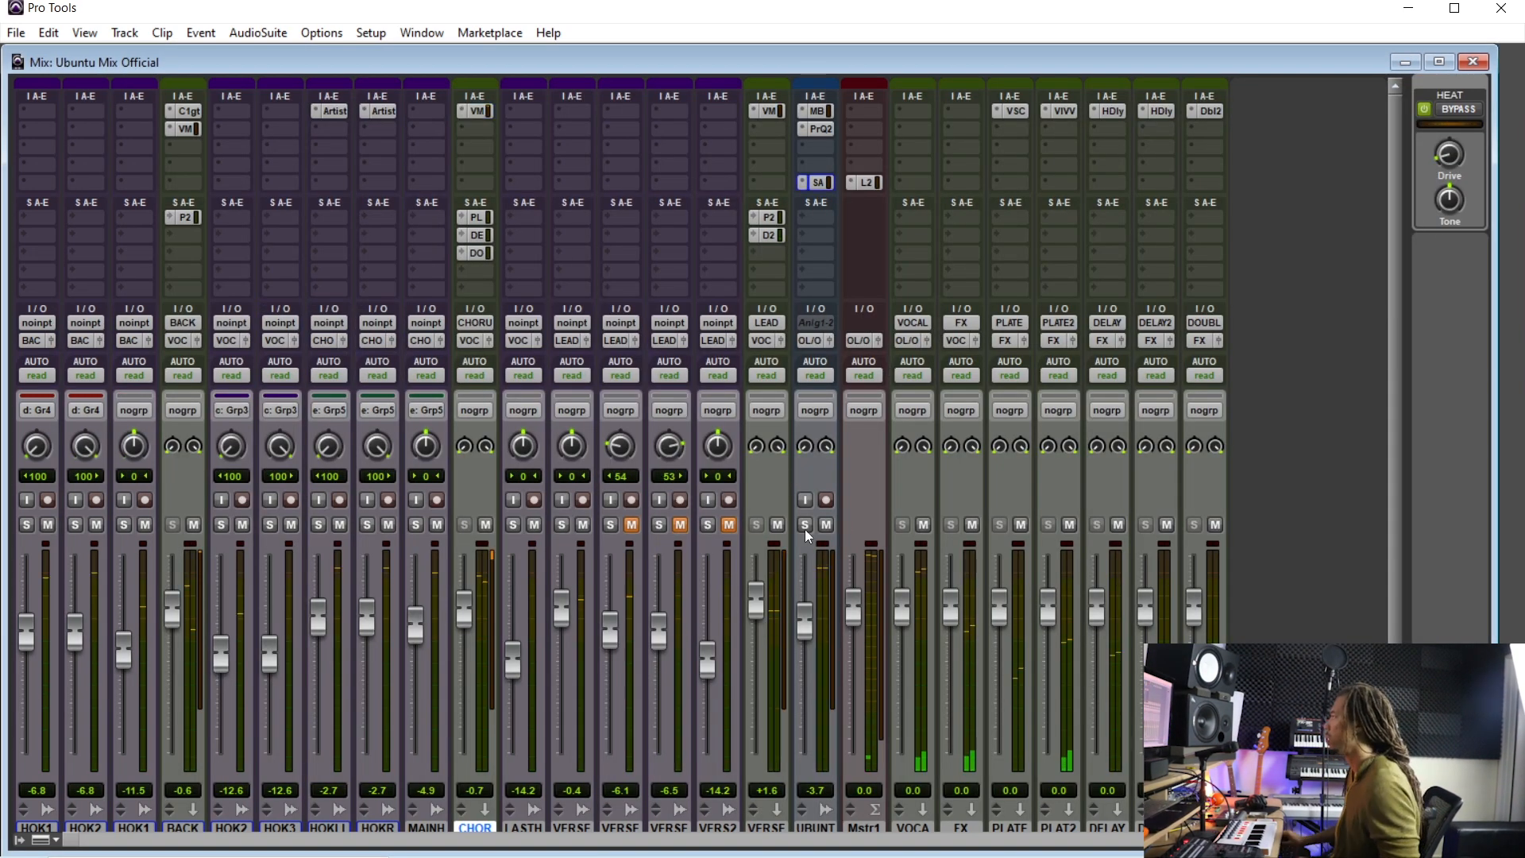
{"action": "left_click", "coordinate": [861, 116]}
{"action": "mouse_move", "coordinate": [926, 146]}
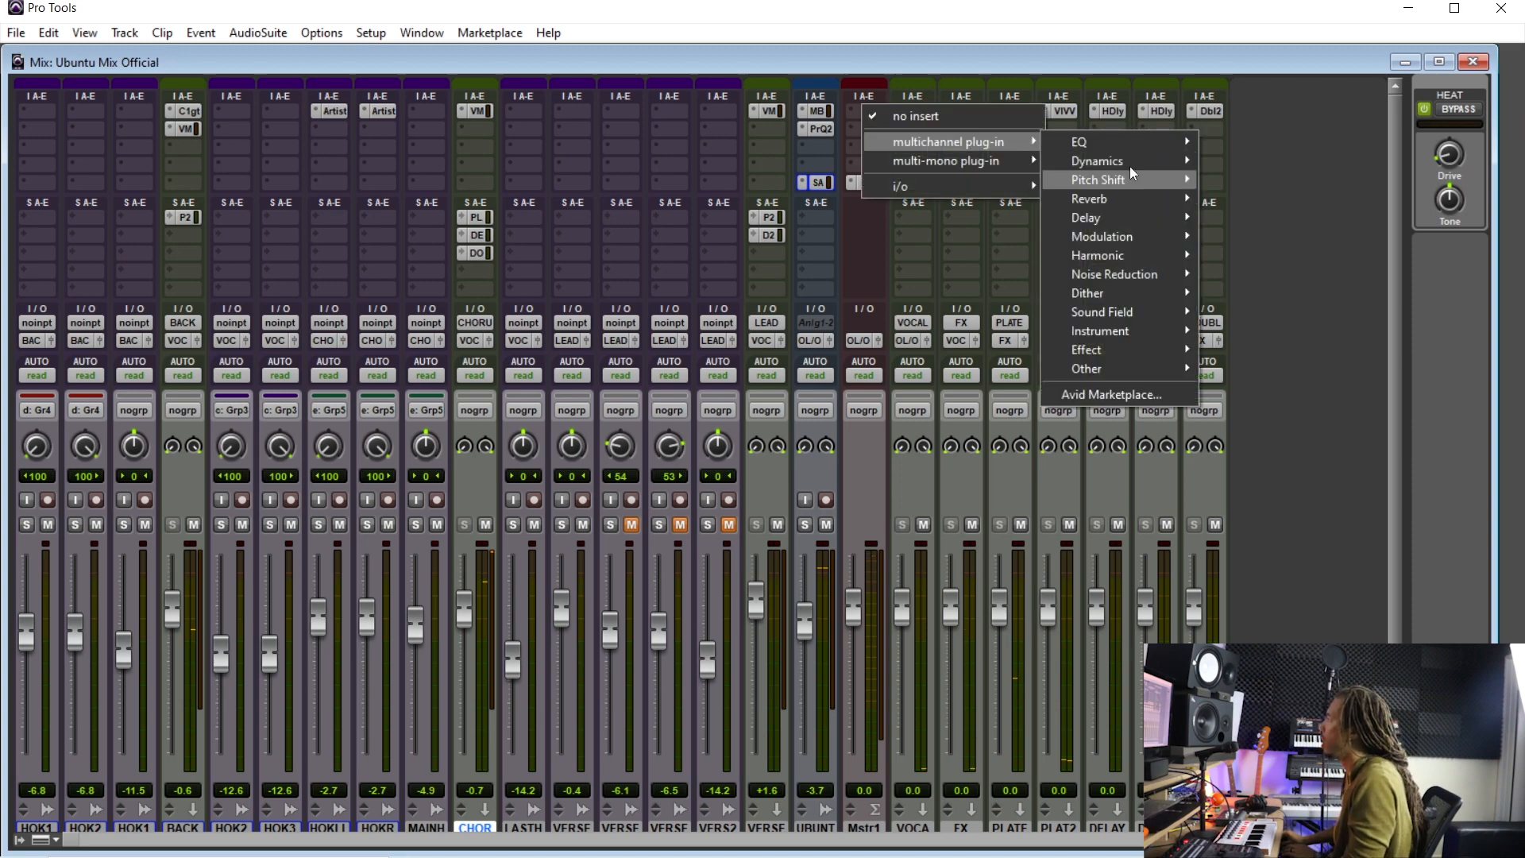
{"action": "mouse_move", "coordinate": [1134, 163]}
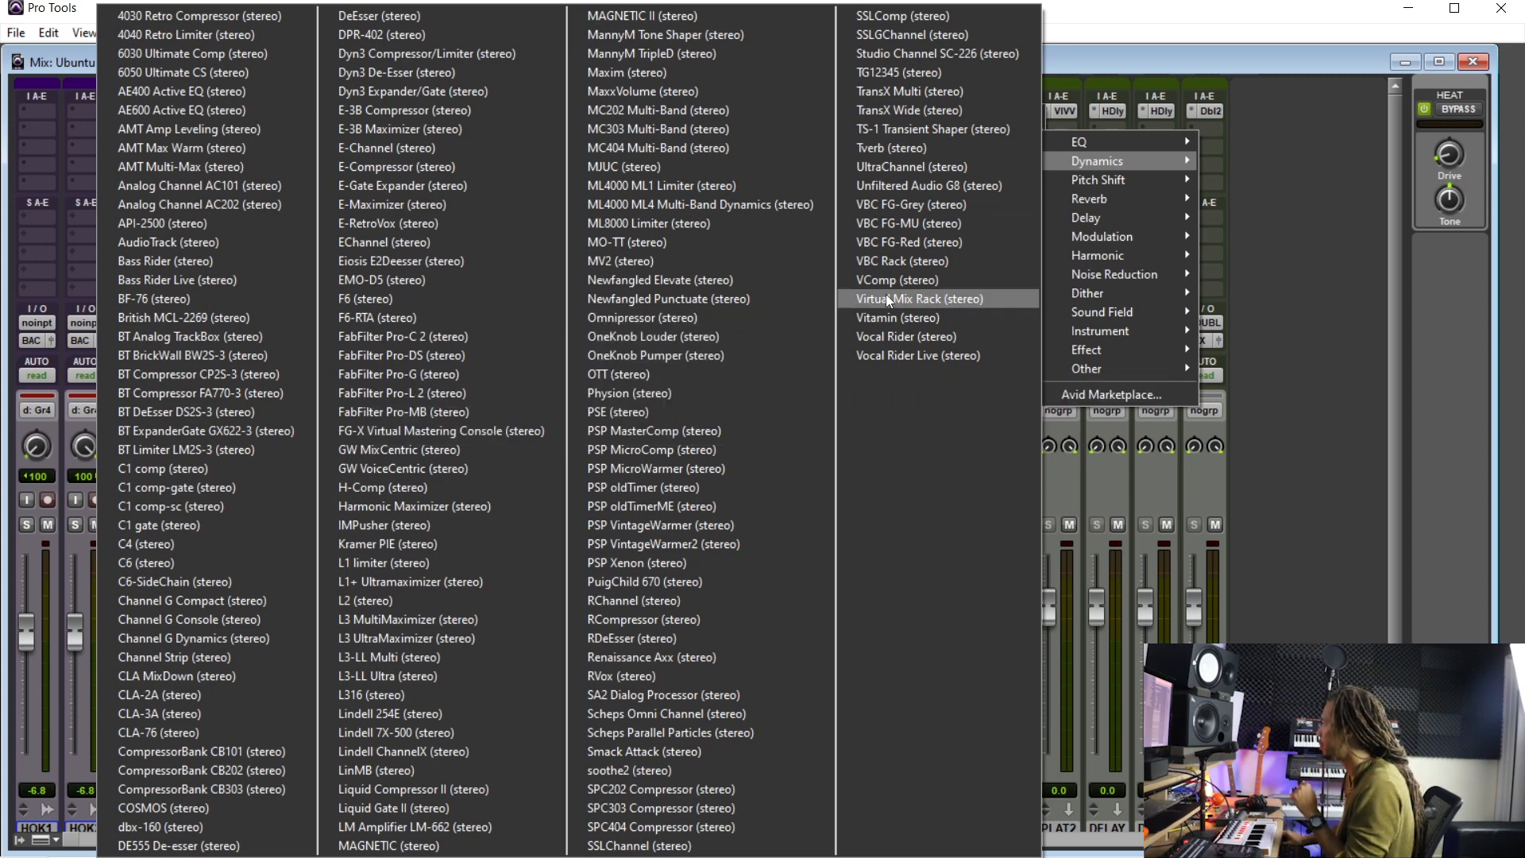
{"action": "left_click", "coordinate": [976, 224]}
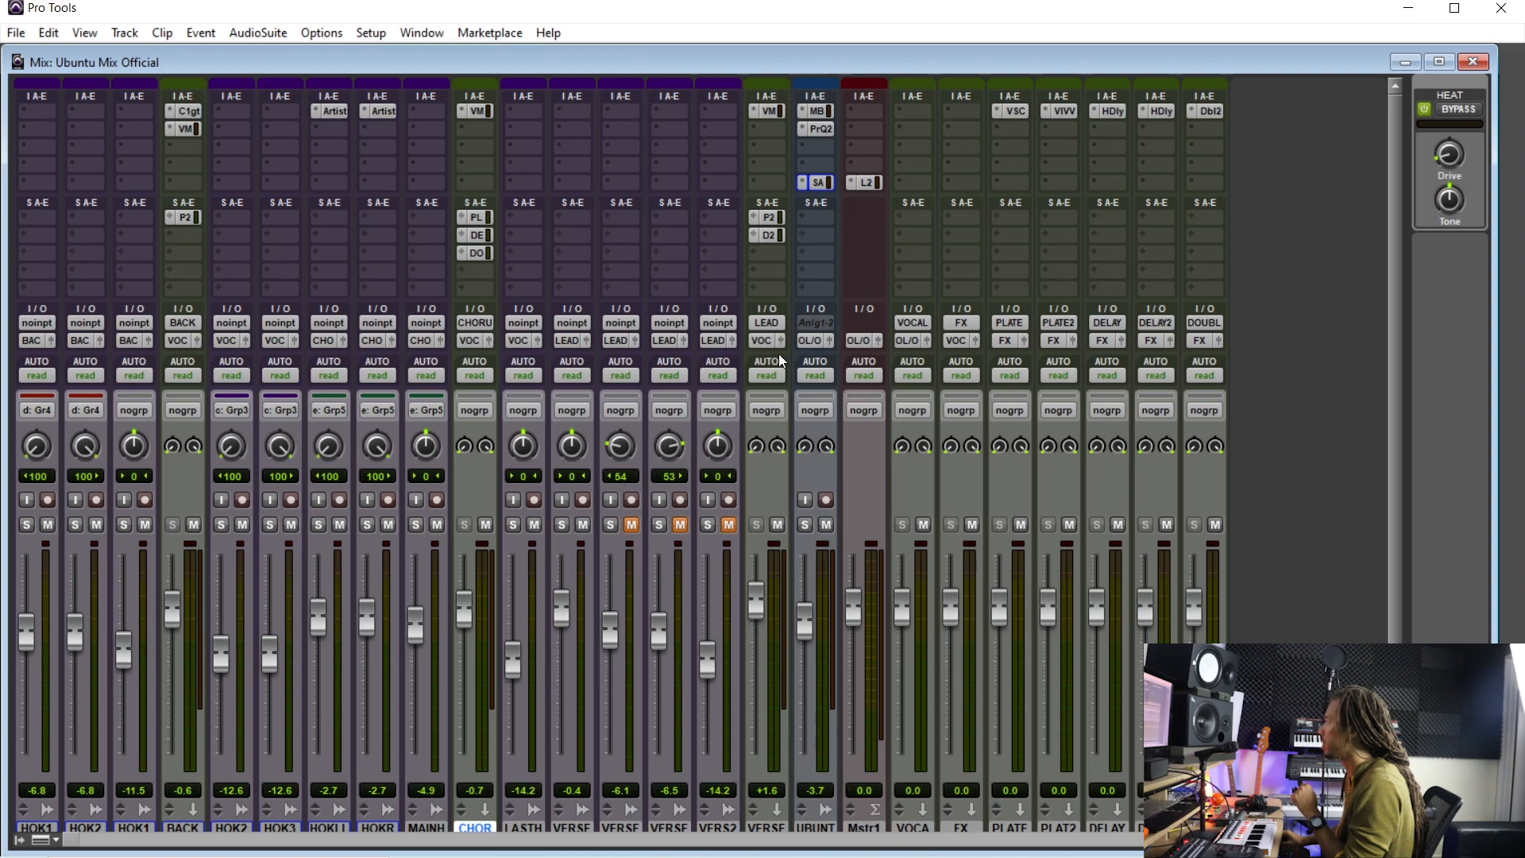
{"action": "left_click_drag", "start_coordinate": [691, 105], "coordinate": [594, 308]}
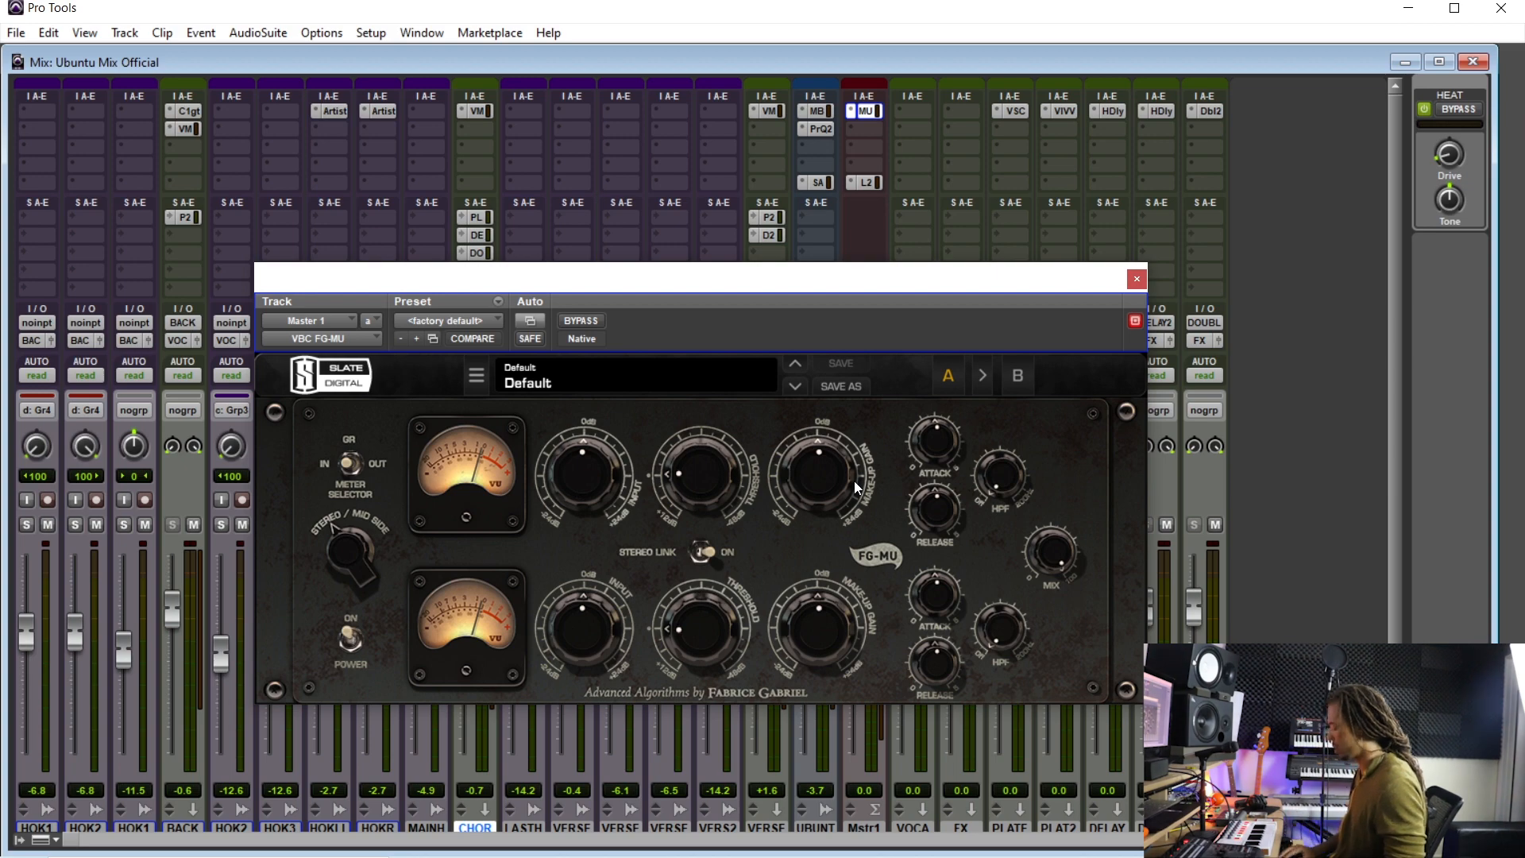
- Play from about 0:55 and lower the FG-MU threshold to about -26.5 dB
{"action": "key", "text": "ctrl+equal"}
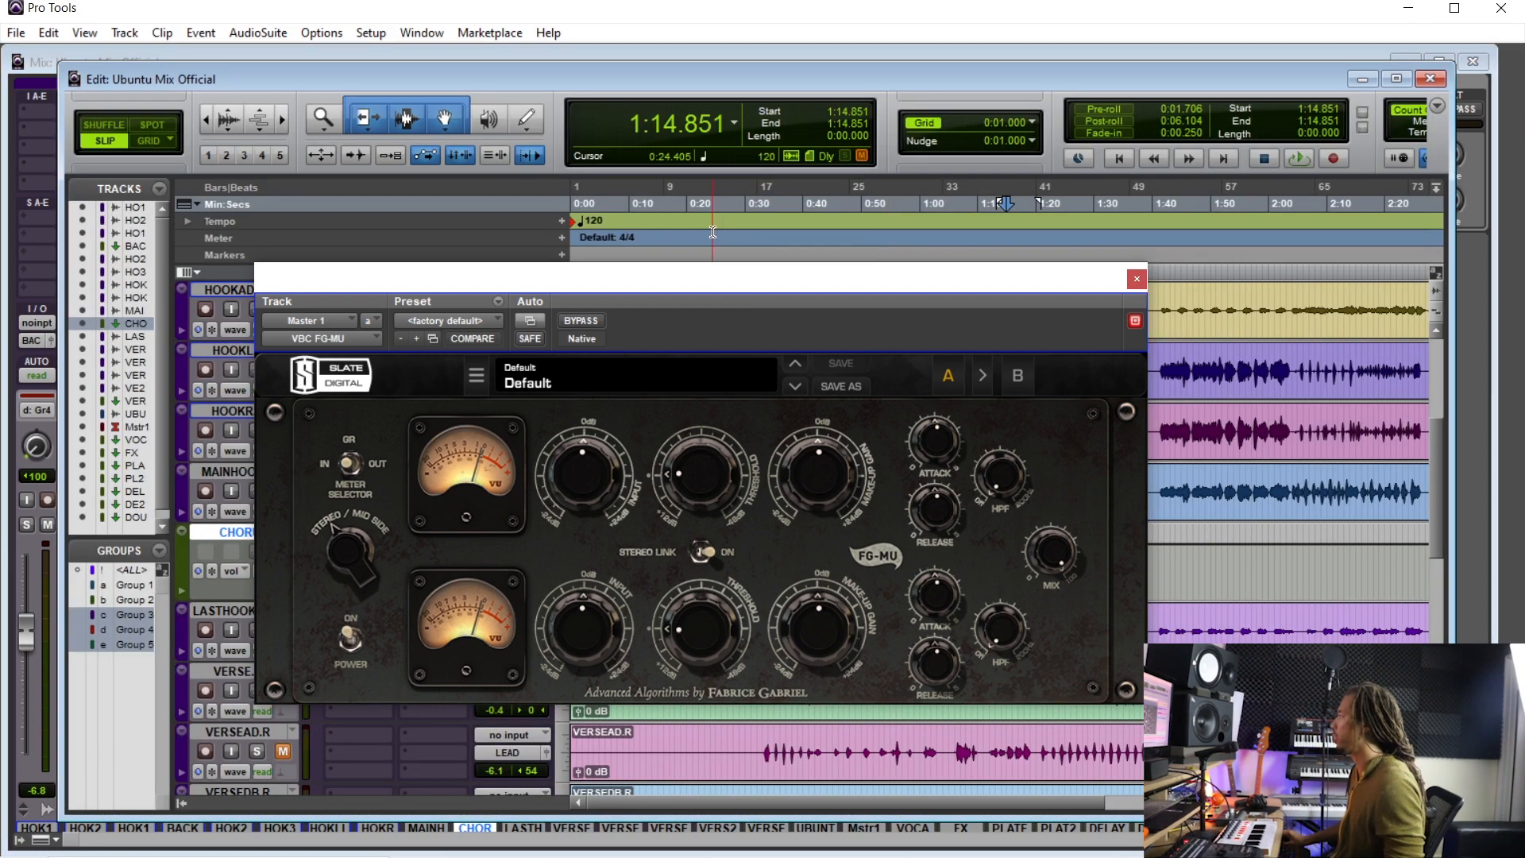
{"action": "left_click_drag", "start_coordinate": [794, 278], "coordinate": [304, 149]}
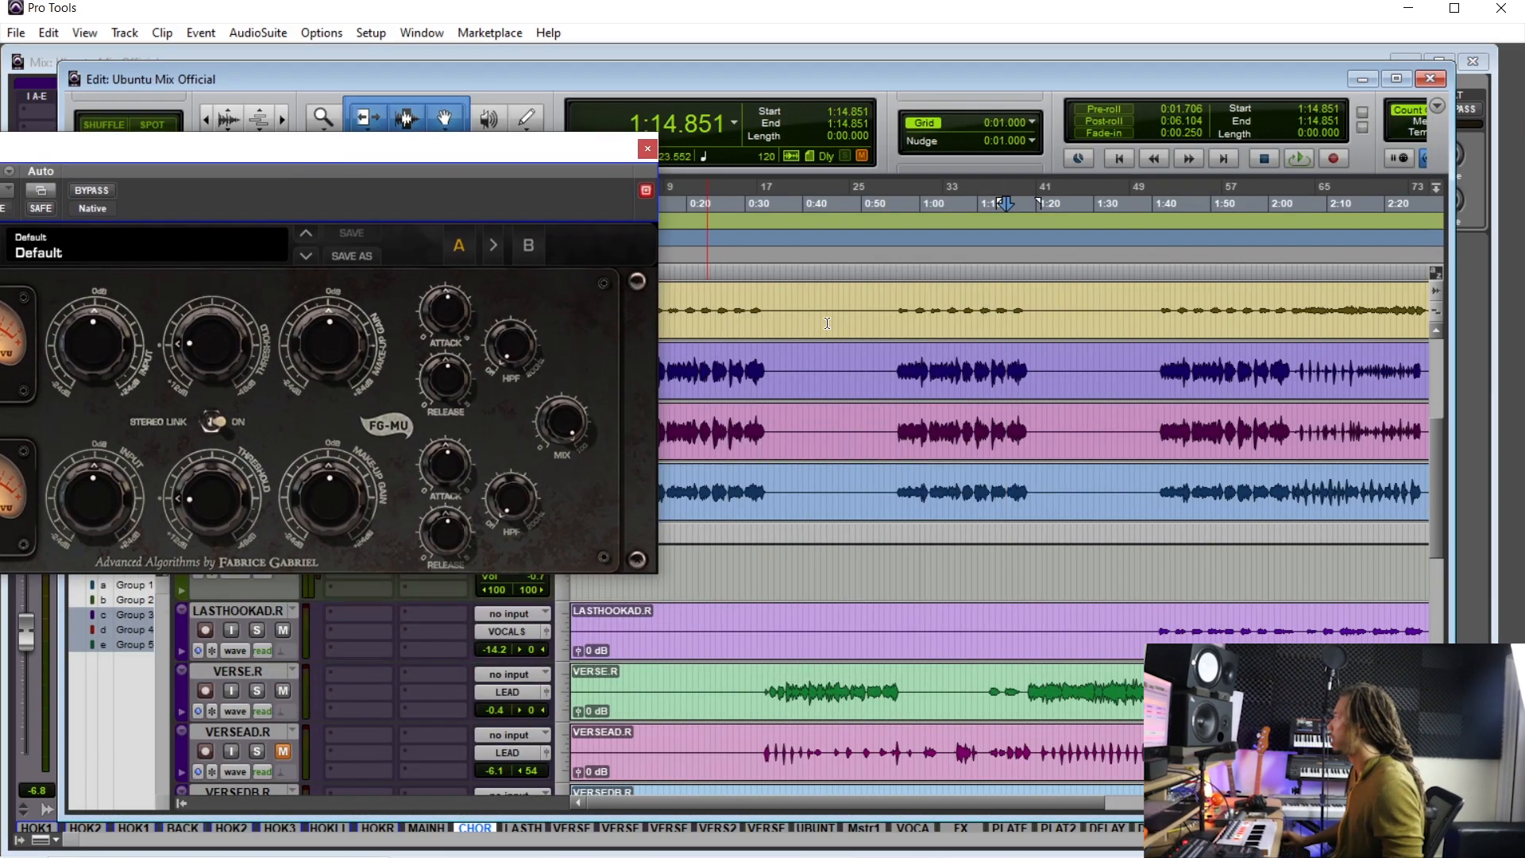
{"action": "left_click", "coordinate": [871, 361]}
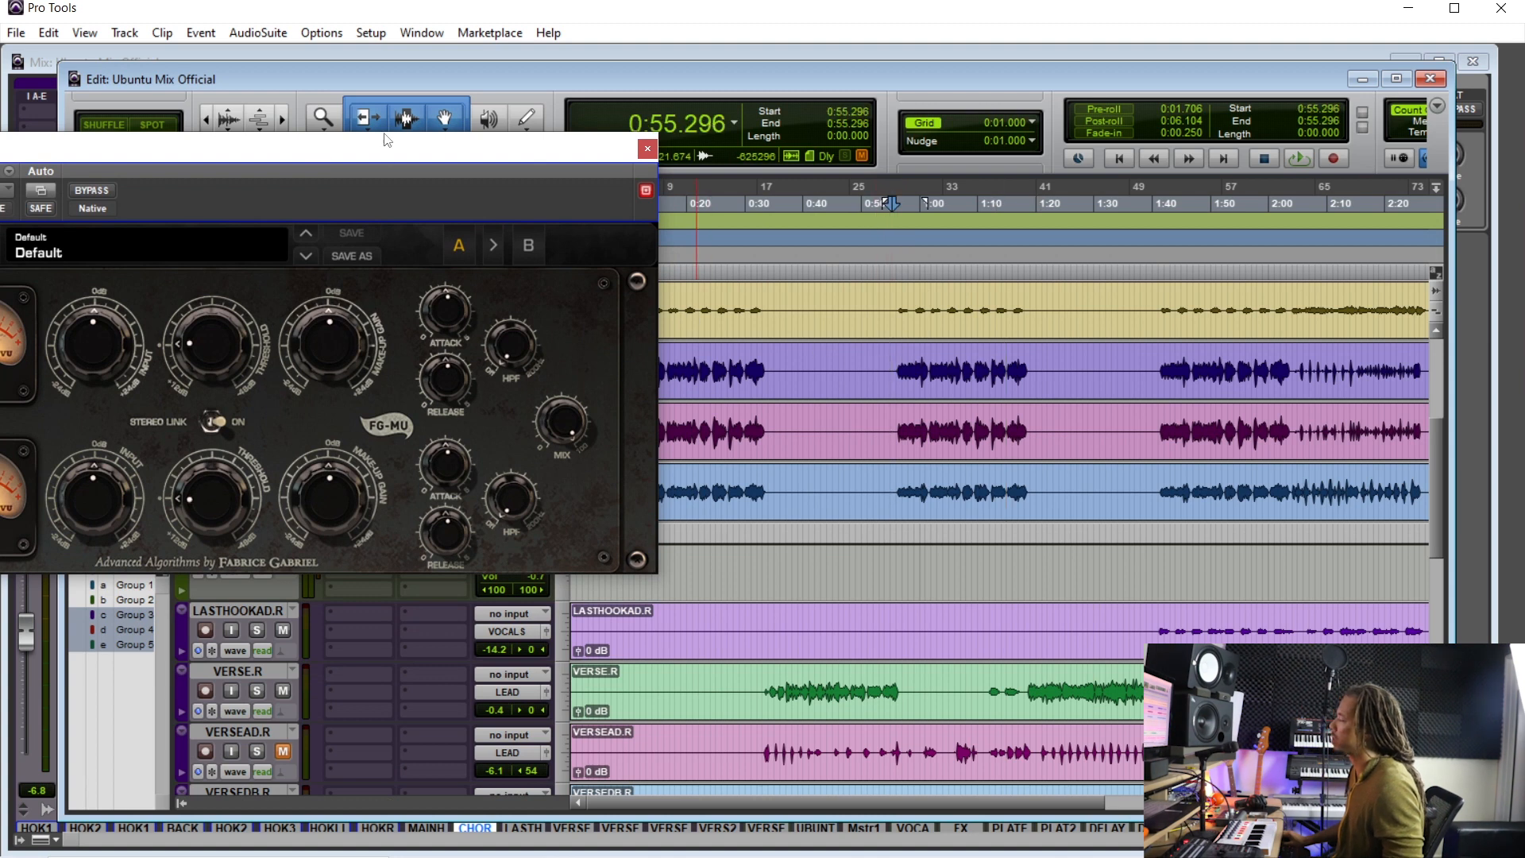
{"action": "left_click_drag", "start_coordinate": [382, 158], "coordinate": [625, 220]}
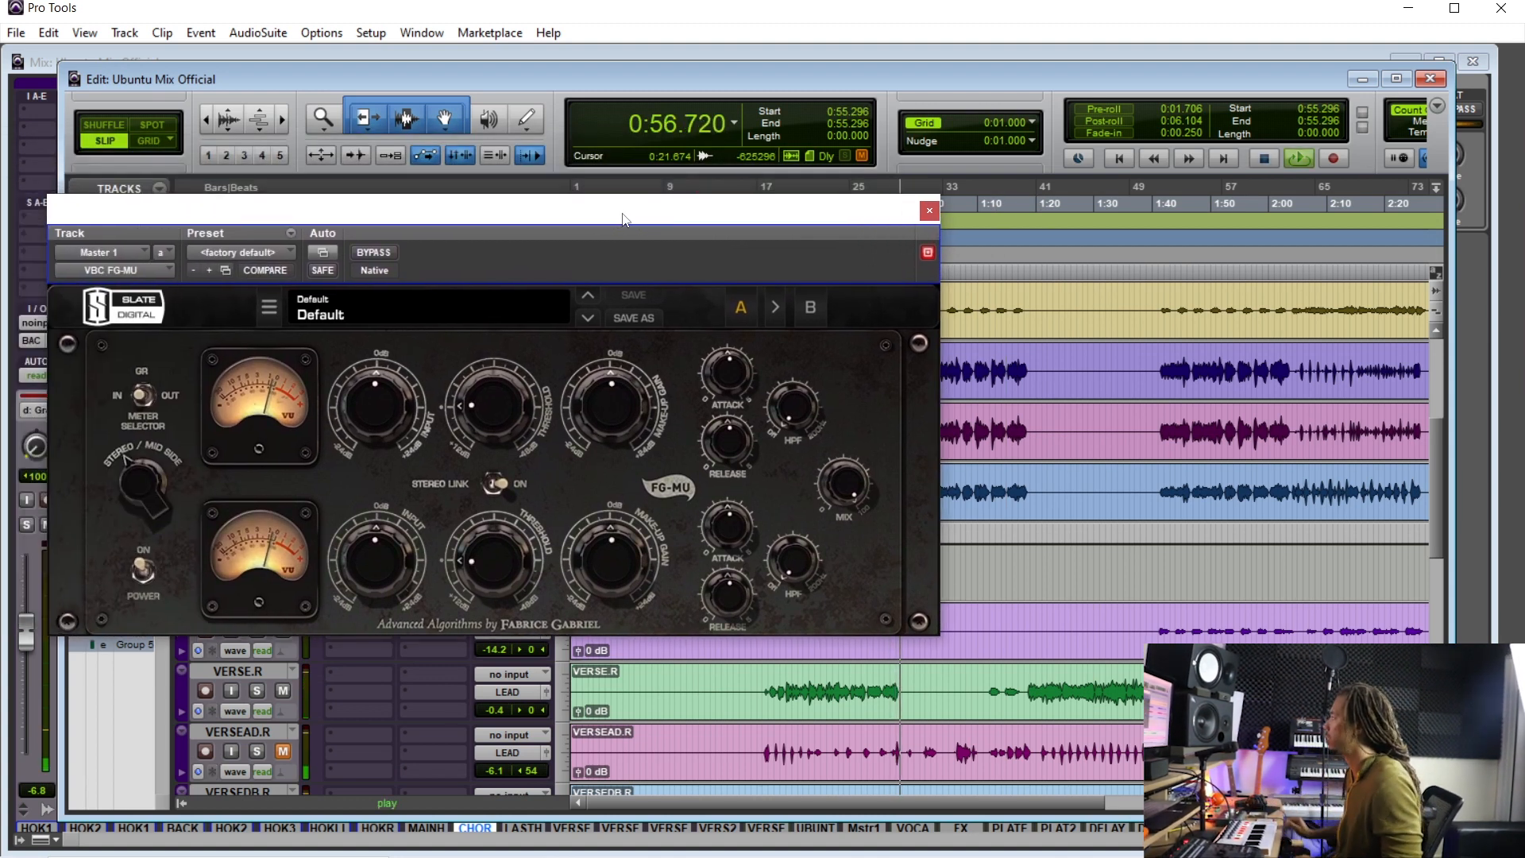
{"action": "left_click_drag", "start_coordinate": [512, 416], "coordinate": [518, 298]}
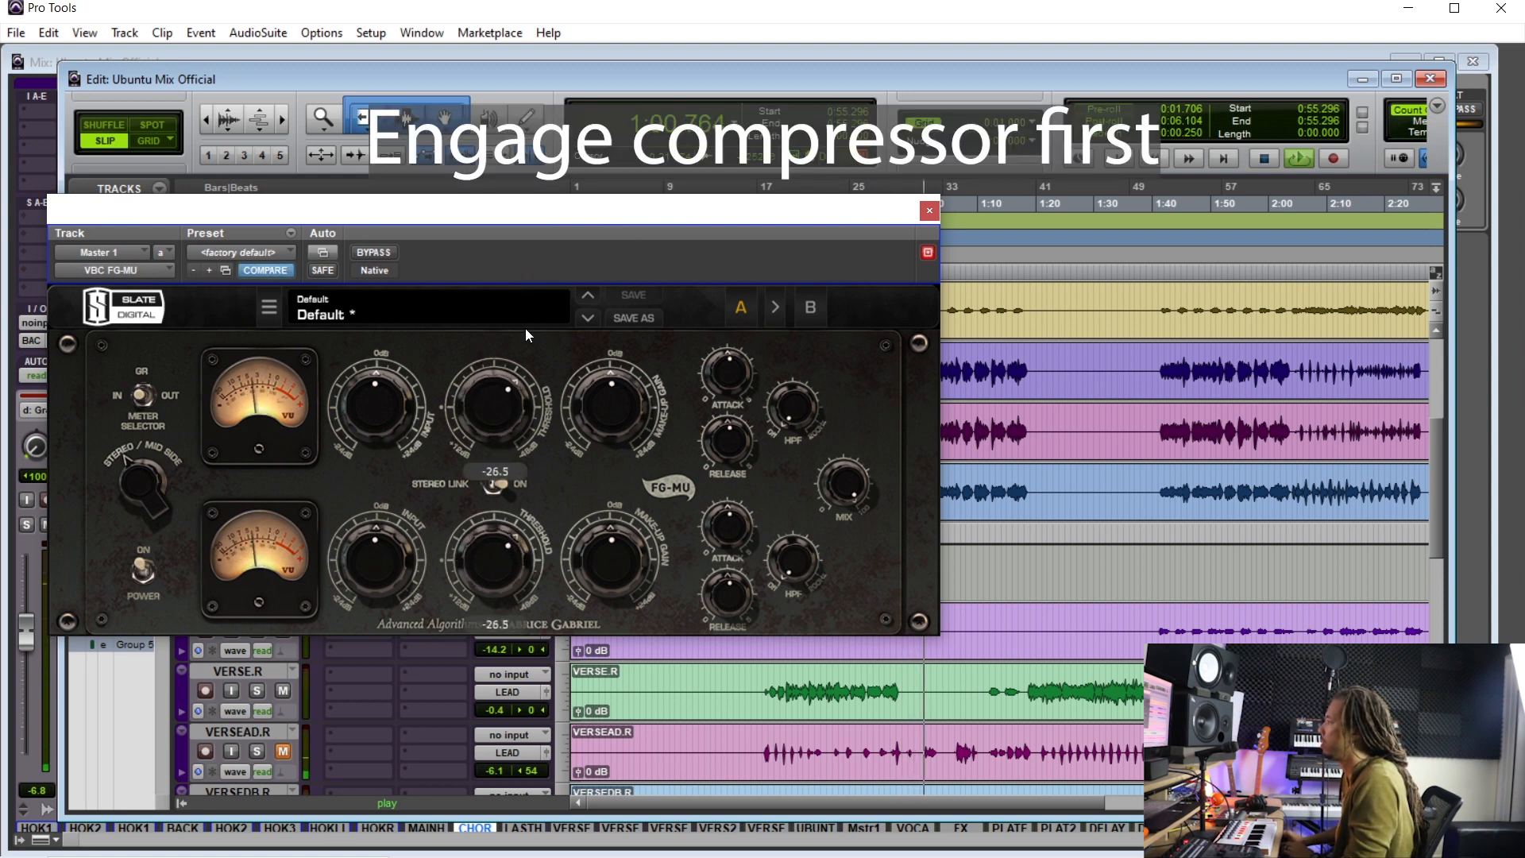
- Adjust the FG-MU attack and set its sidechain high-pass filter to about 200 Hz
{"action": "left_click_drag", "start_coordinate": [724, 357], "coordinate": [717, 451]}
{"action": "left_click_drag", "start_coordinate": [725, 359], "coordinate": [726, 517]}
{"action": "left_click_drag", "start_coordinate": [788, 415], "coordinate": [829, 244]}
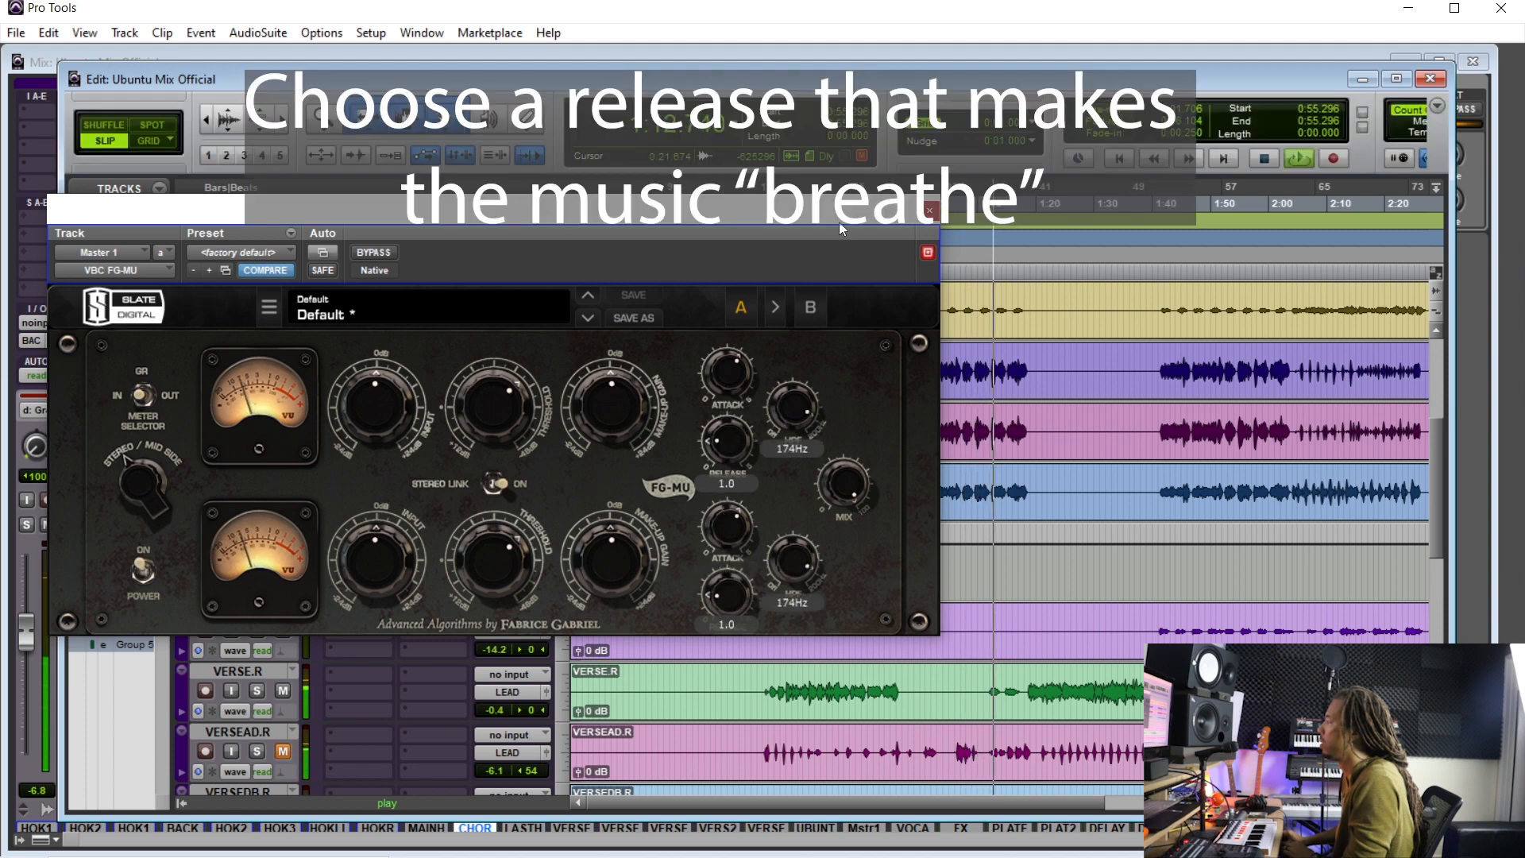
{"action": "left_click_drag", "start_coordinate": [792, 394], "coordinate": [782, 747]}
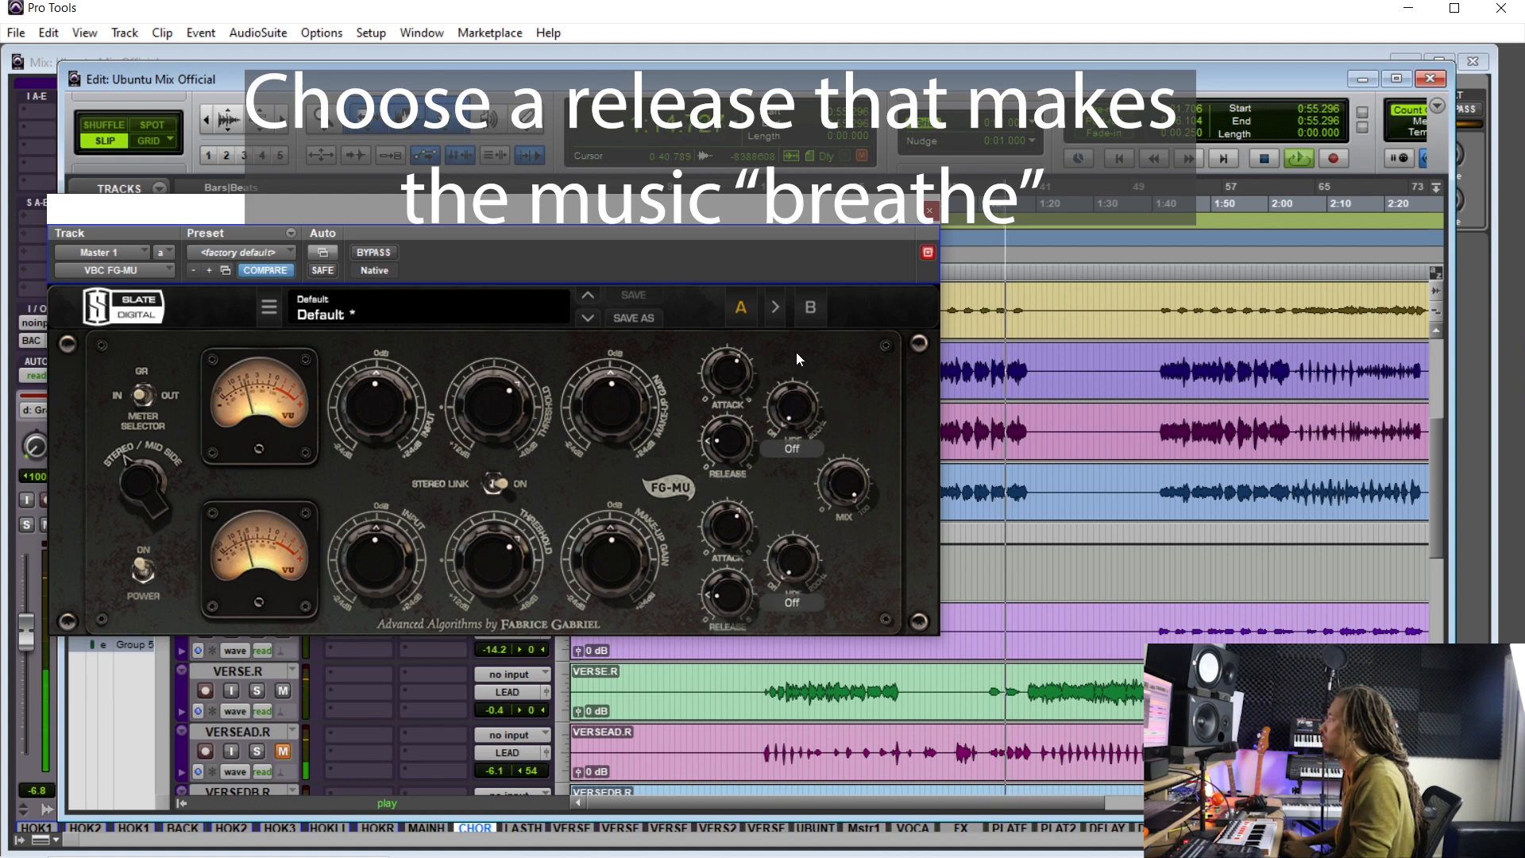
{"action": "left_click_drag", "start_coordinate": [786, 415], "coordinate": [794, 278]}
- Reset the FG-MU threshold to 0.0 dB, stop playback and lower the sidechain HPF
{"action": "left_click", "coordinate": [516, 425], "text": "alt"}
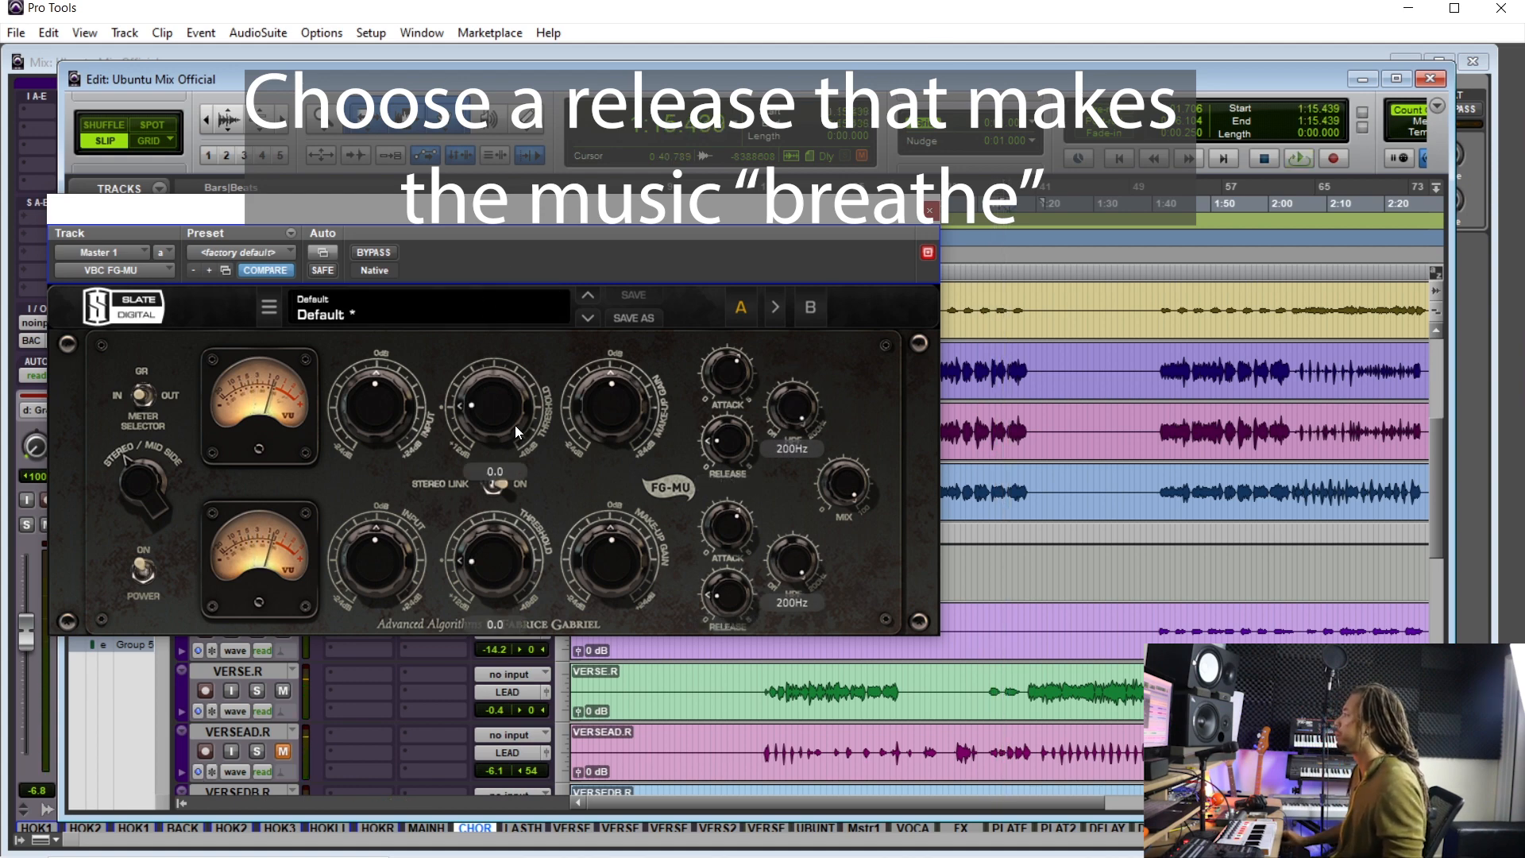
{"action": "key", "text": "space"}
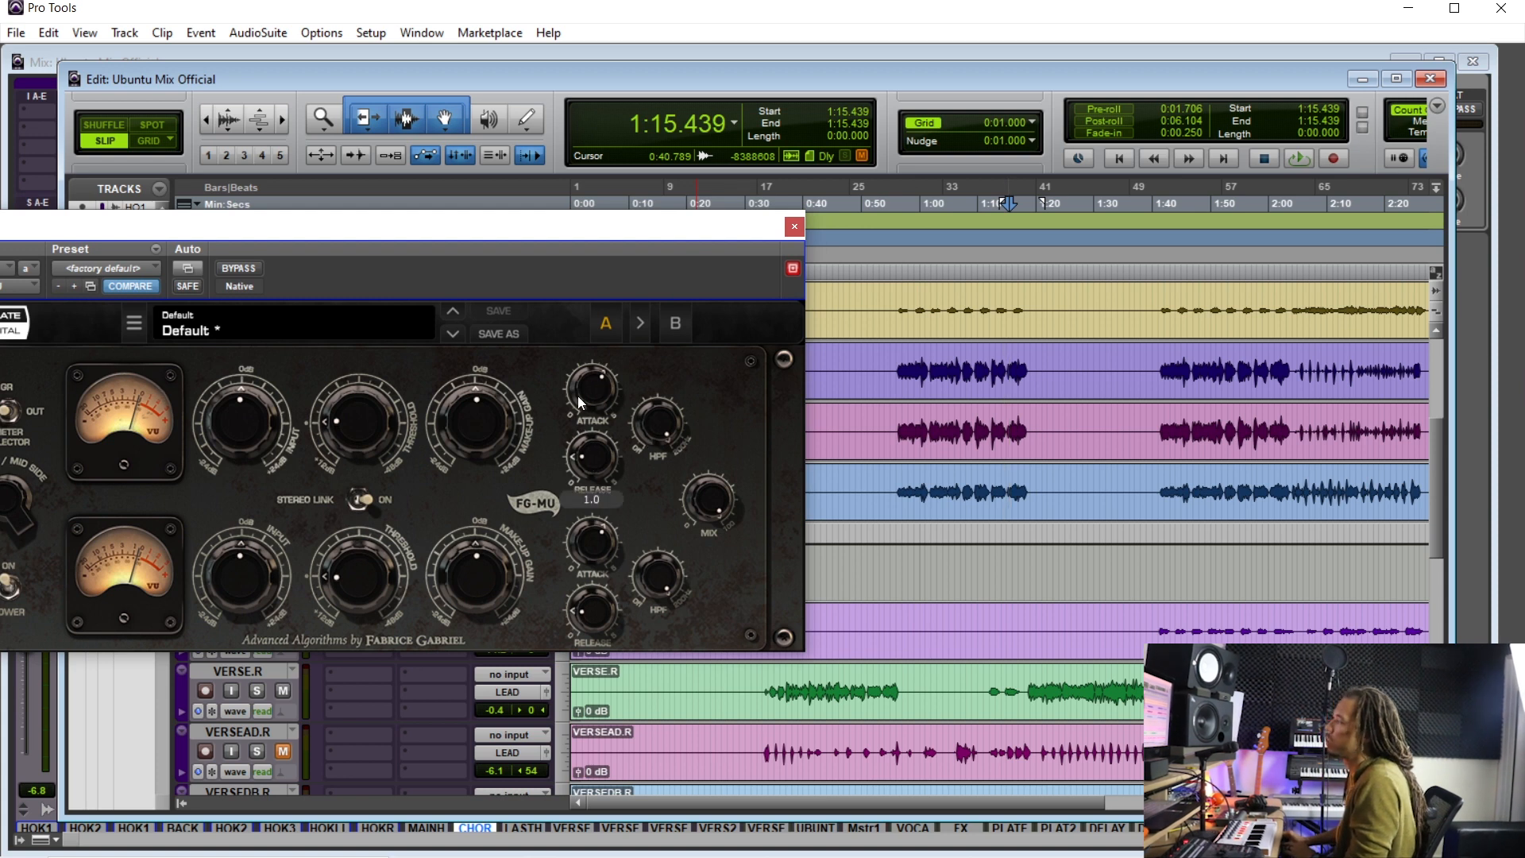
{"action": "mouse_move", "coordinate": [579, 396]}
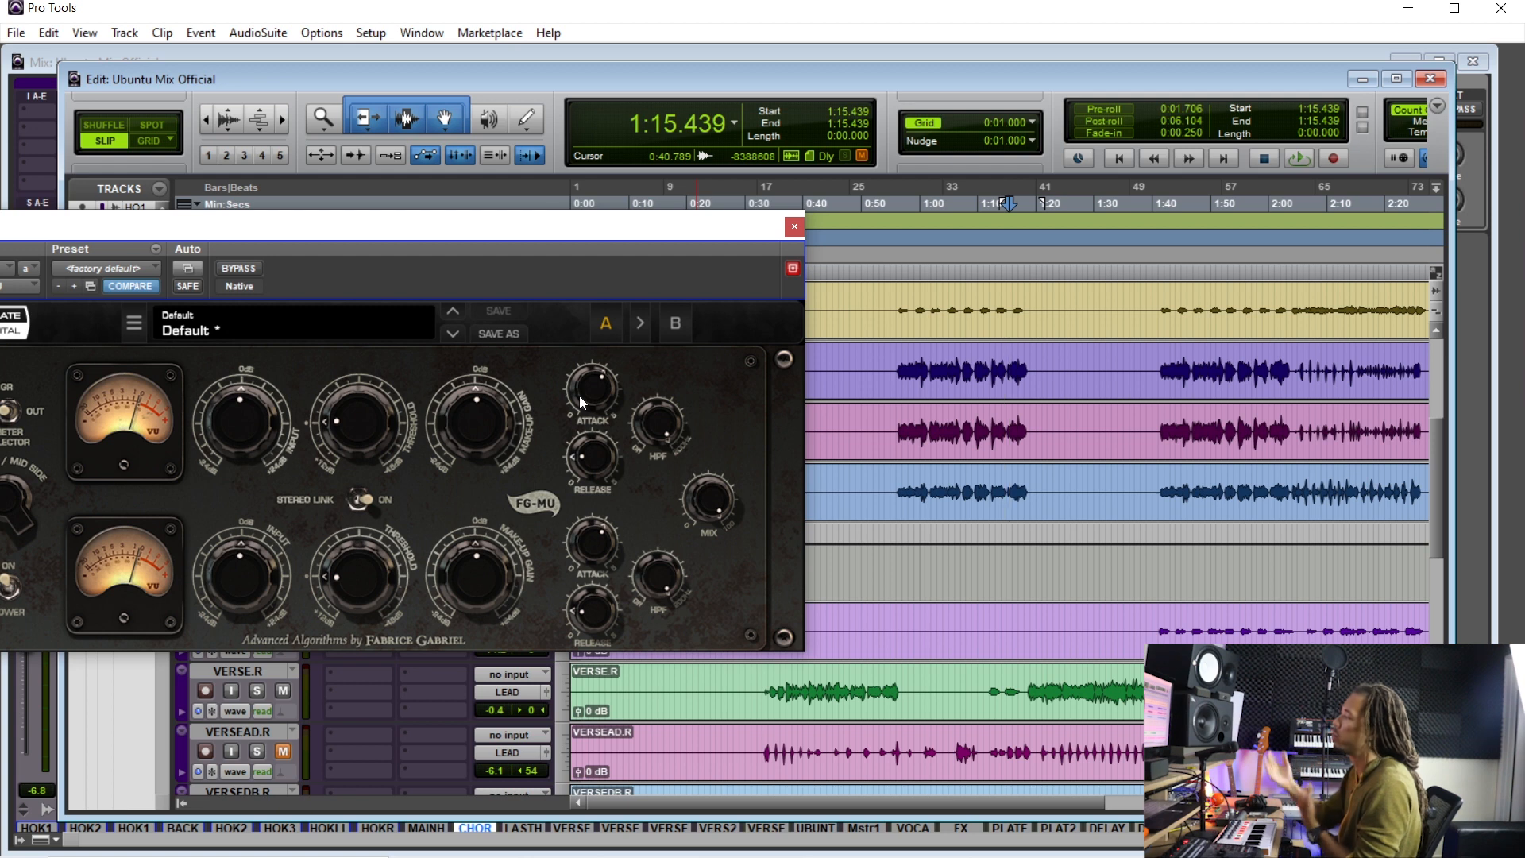
{"action": "left_click_drag", "start_coordinate": [654, 419], "coordinate": [656, 490]}
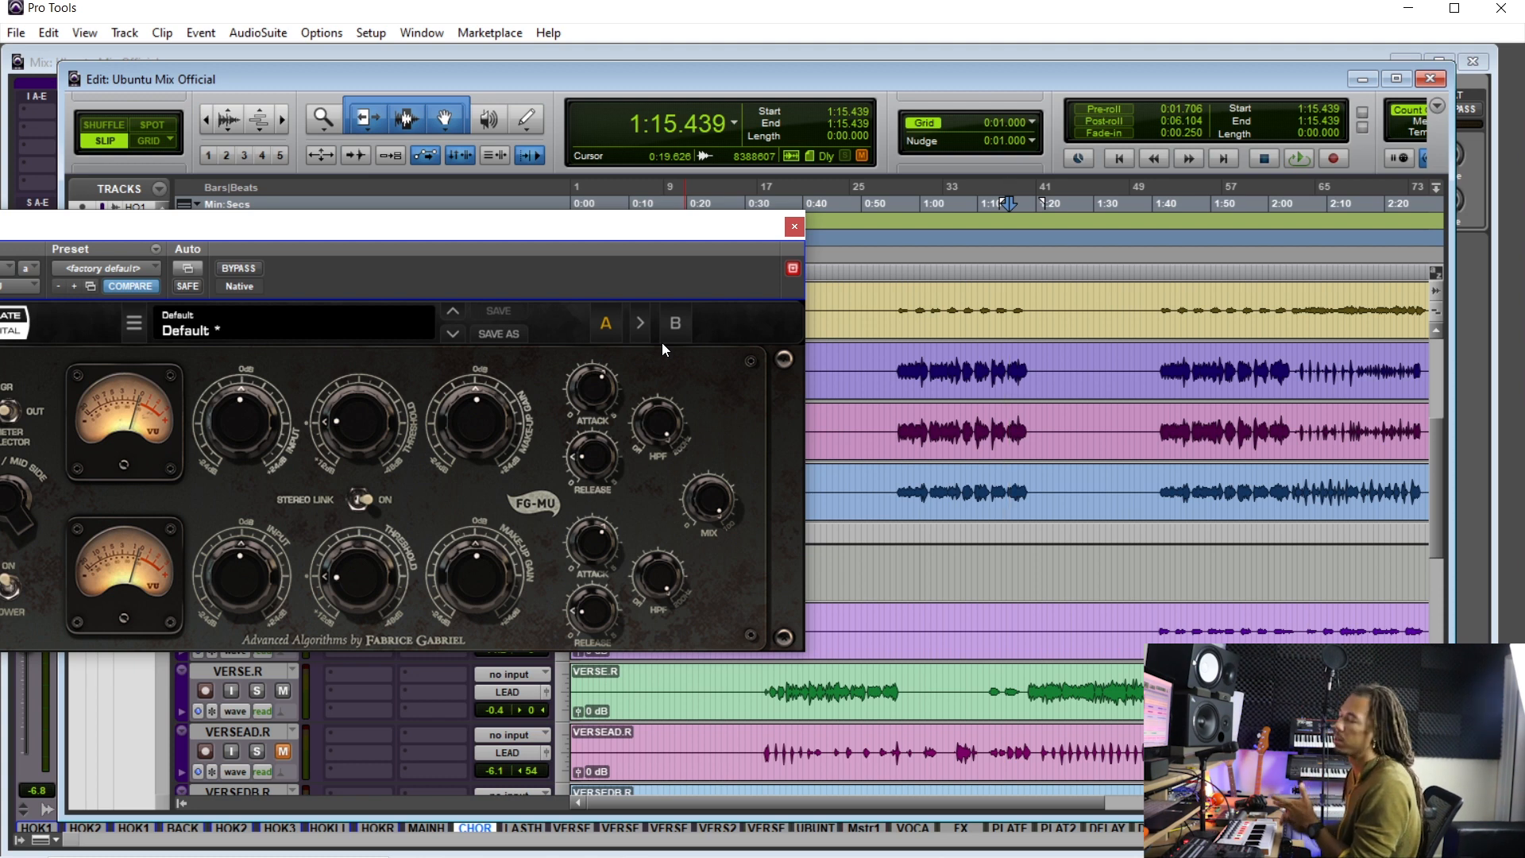
{"action": "mouse_move", "coordinate": [664, 433]}
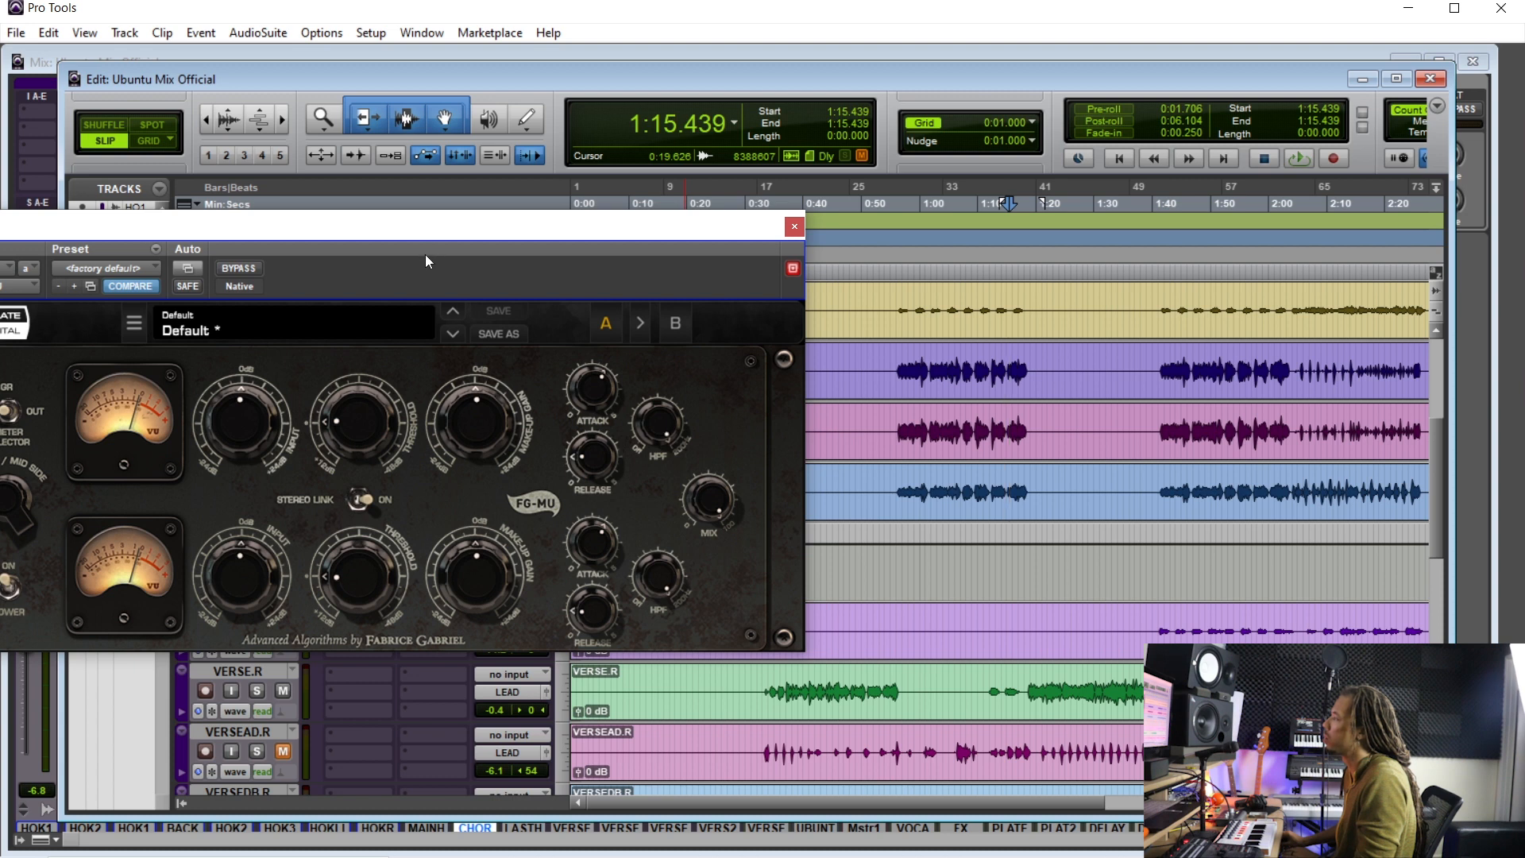
- Play the chorus from about 0:55 and set the FG-MU threshold to about -14.6 dB
{"action": "left_click_drag", "start_coordinate": [436, 228], "coordinate": [469, 239]}
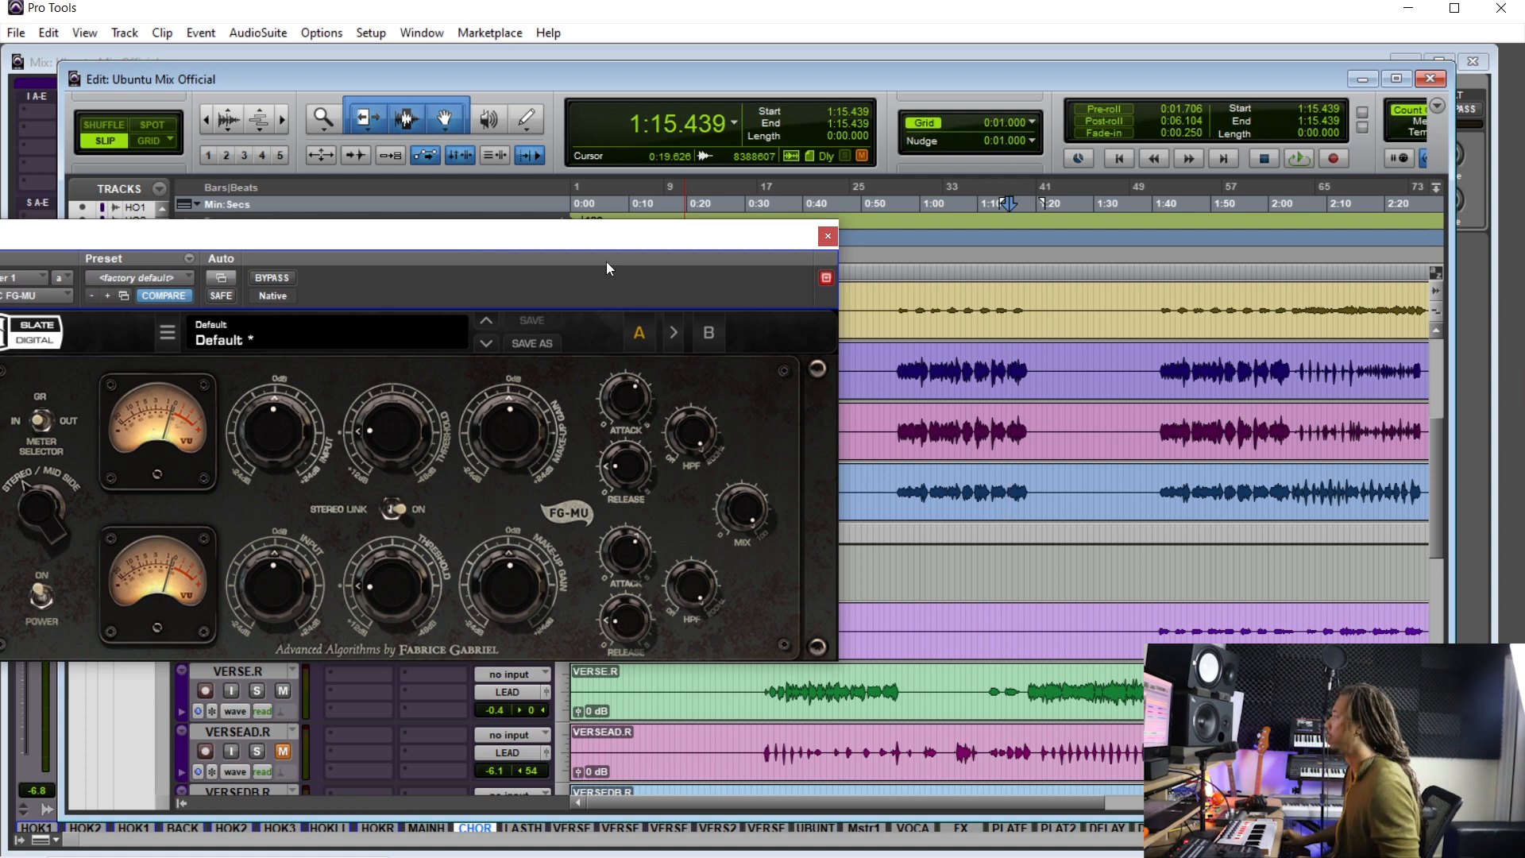
{"action": "left_click", "coordinate": [898, 368]}
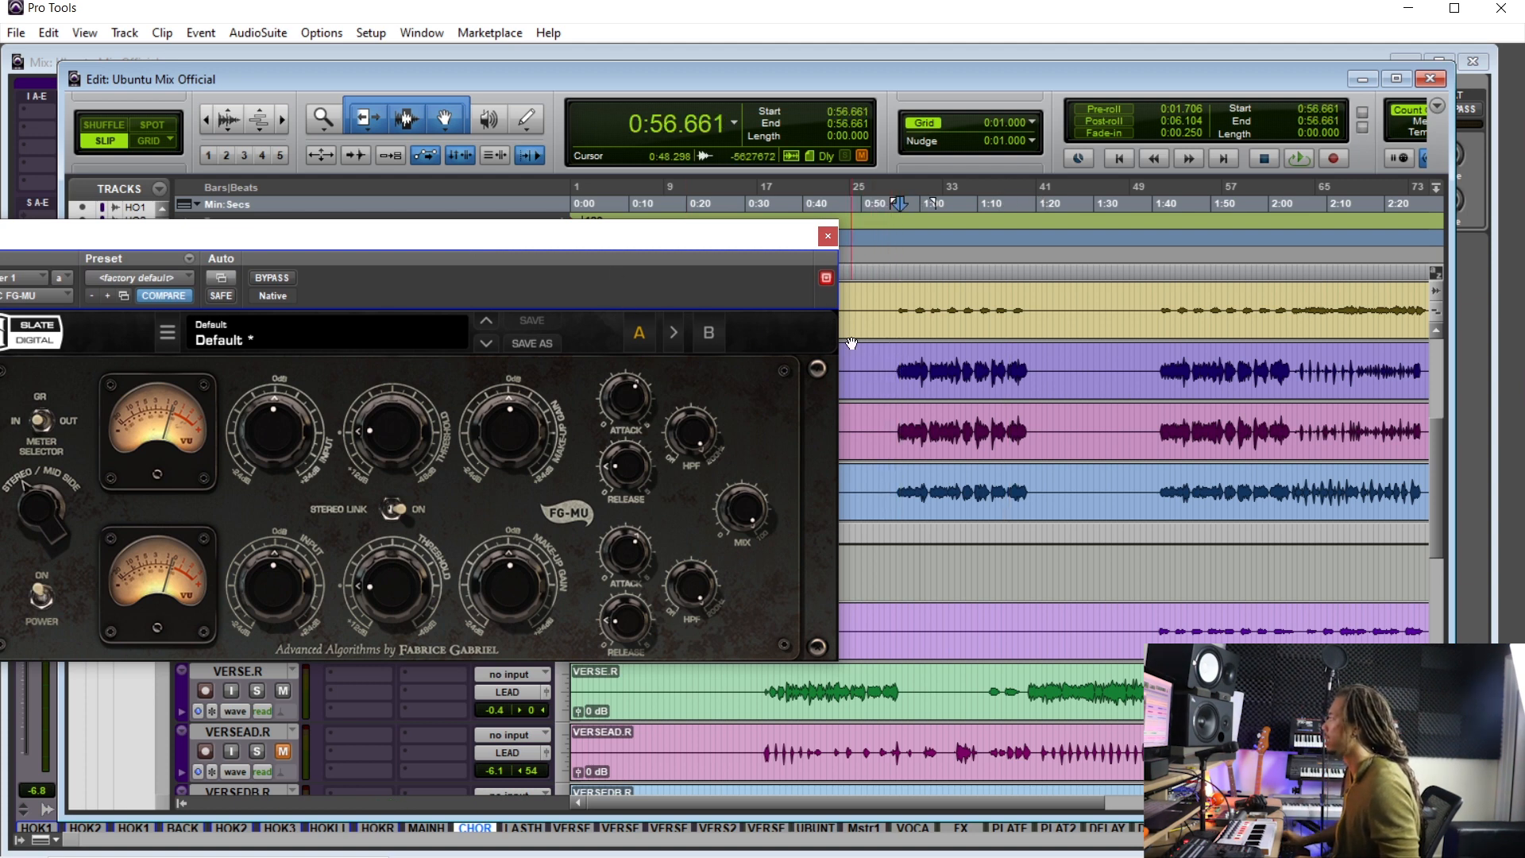
{"action": "left_click", "coordinate": [897, 365]}
{"action": "left_click", "coordinate": [893, 364]}
{"action": "key", "text": "space"}
{"action": "left_click_drag", "start_coordinate": [720, 264], "coordinate": [721, 266]}
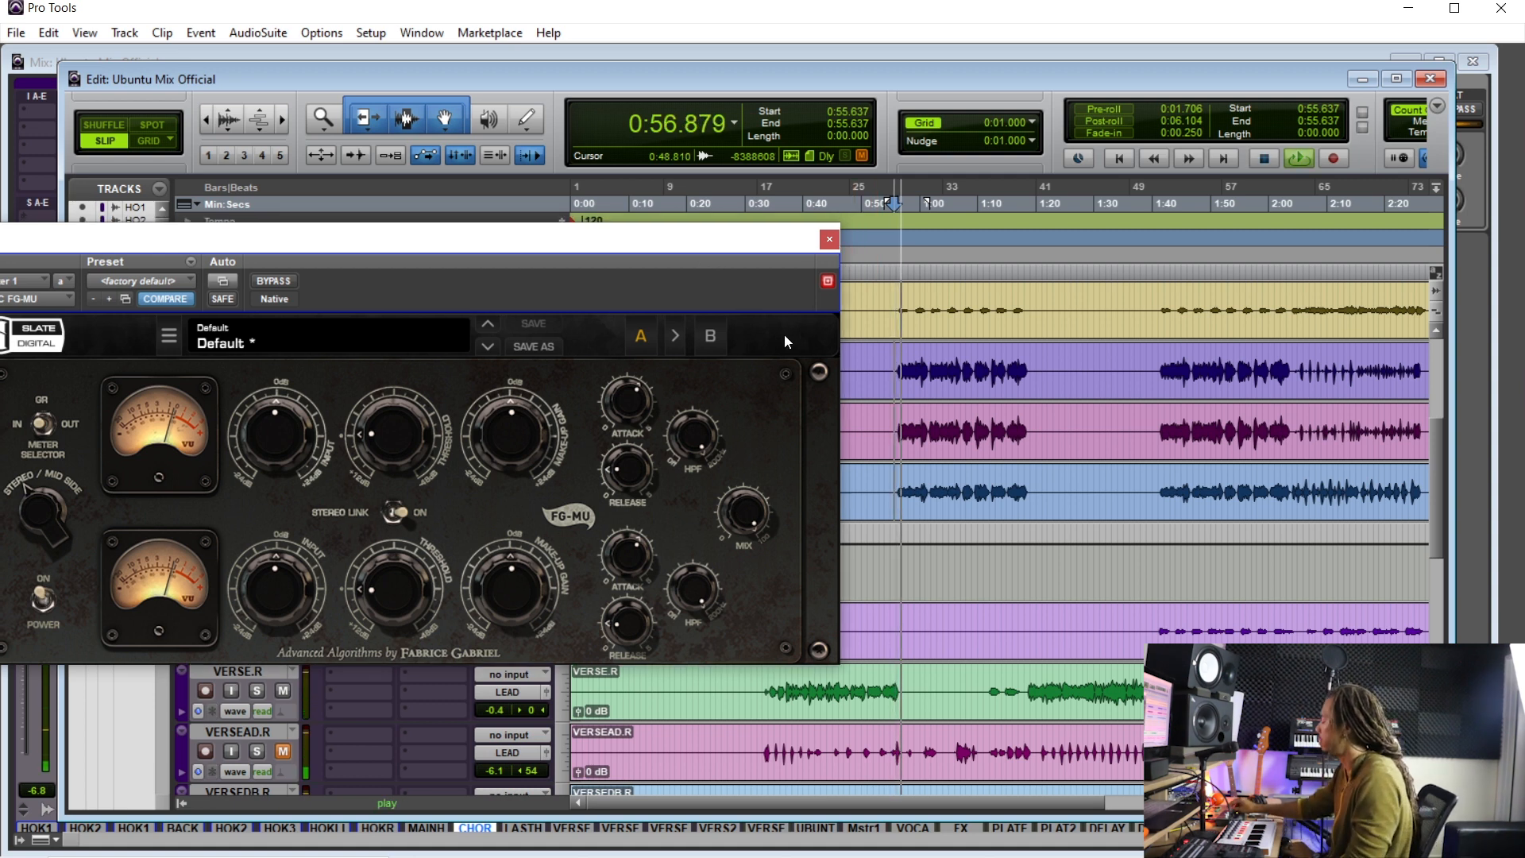
{"action": "mouse_move", "coordinate": [379, 437]}
{"action": "left_mouse_down"}
{"action": "mouse_move", "coordinate": [388, 382]}
{"action": "mouse_move", "coordinate": [392, 447]}
{"action": "left_mouse_up"}
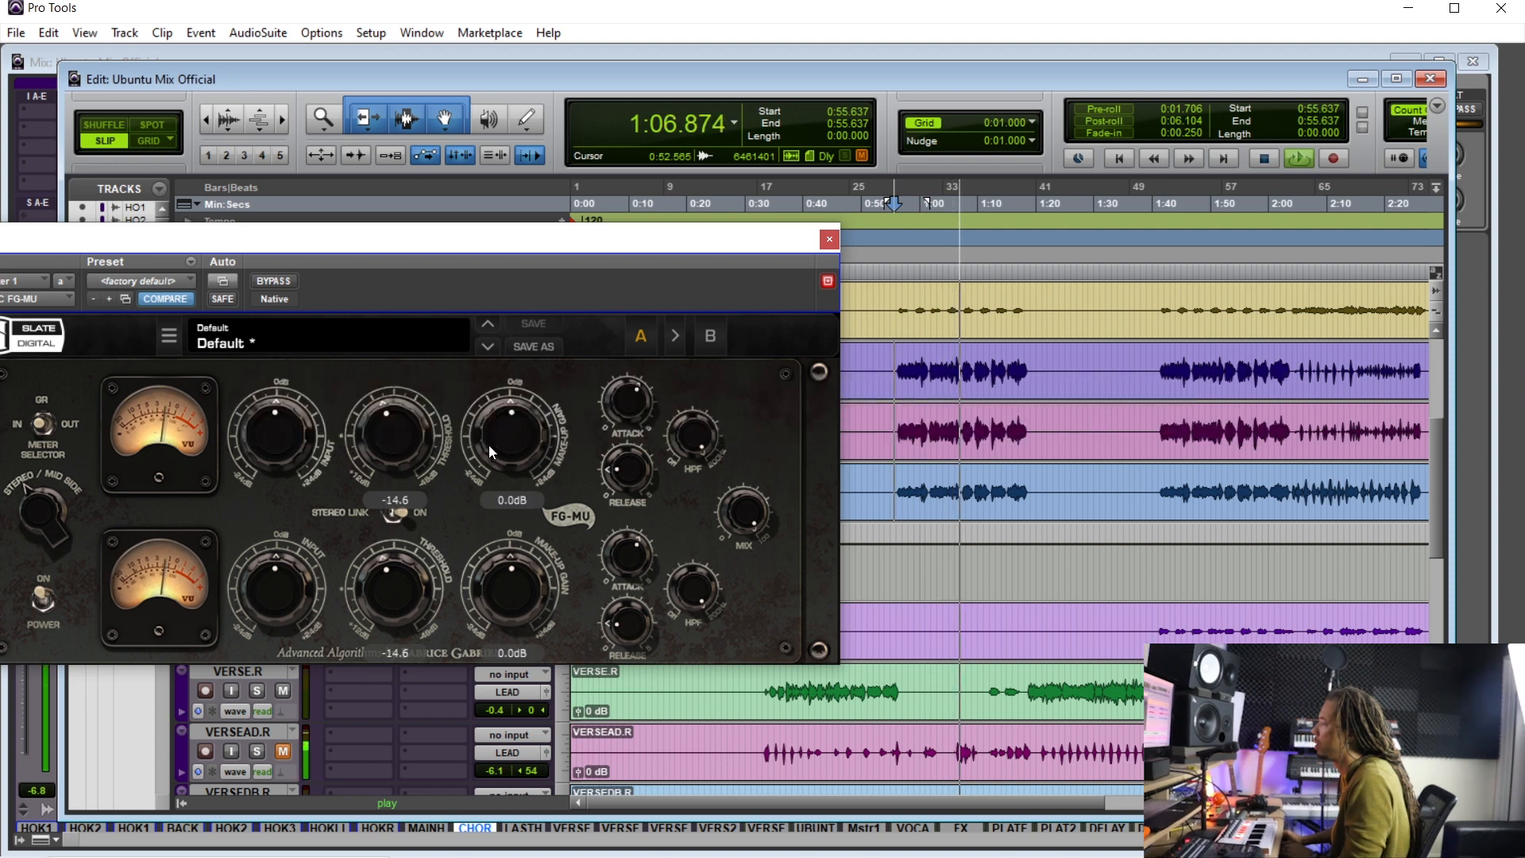
- Compare the FG-MU bypassed and active, and set its makeup gain to about 0.5 dB
{"action": "left_click", "coordinate": [273, 281]}
{"action": "left_click_drag", "start_coordinate": [478, 435], "coordinate": [480, 432]}
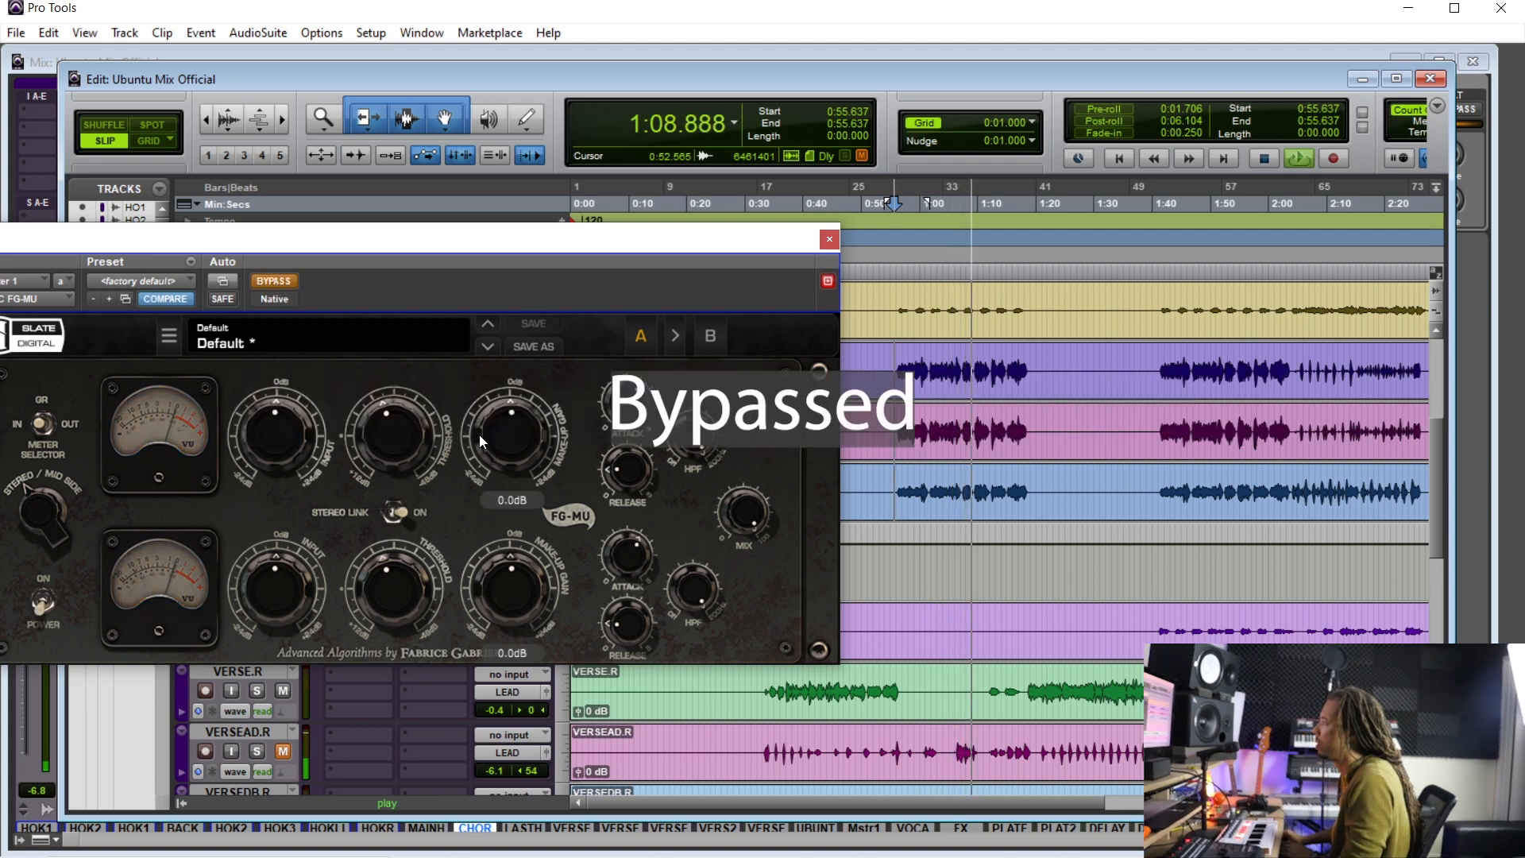
{"action": "left_click", "coordinate": [271, 282]}
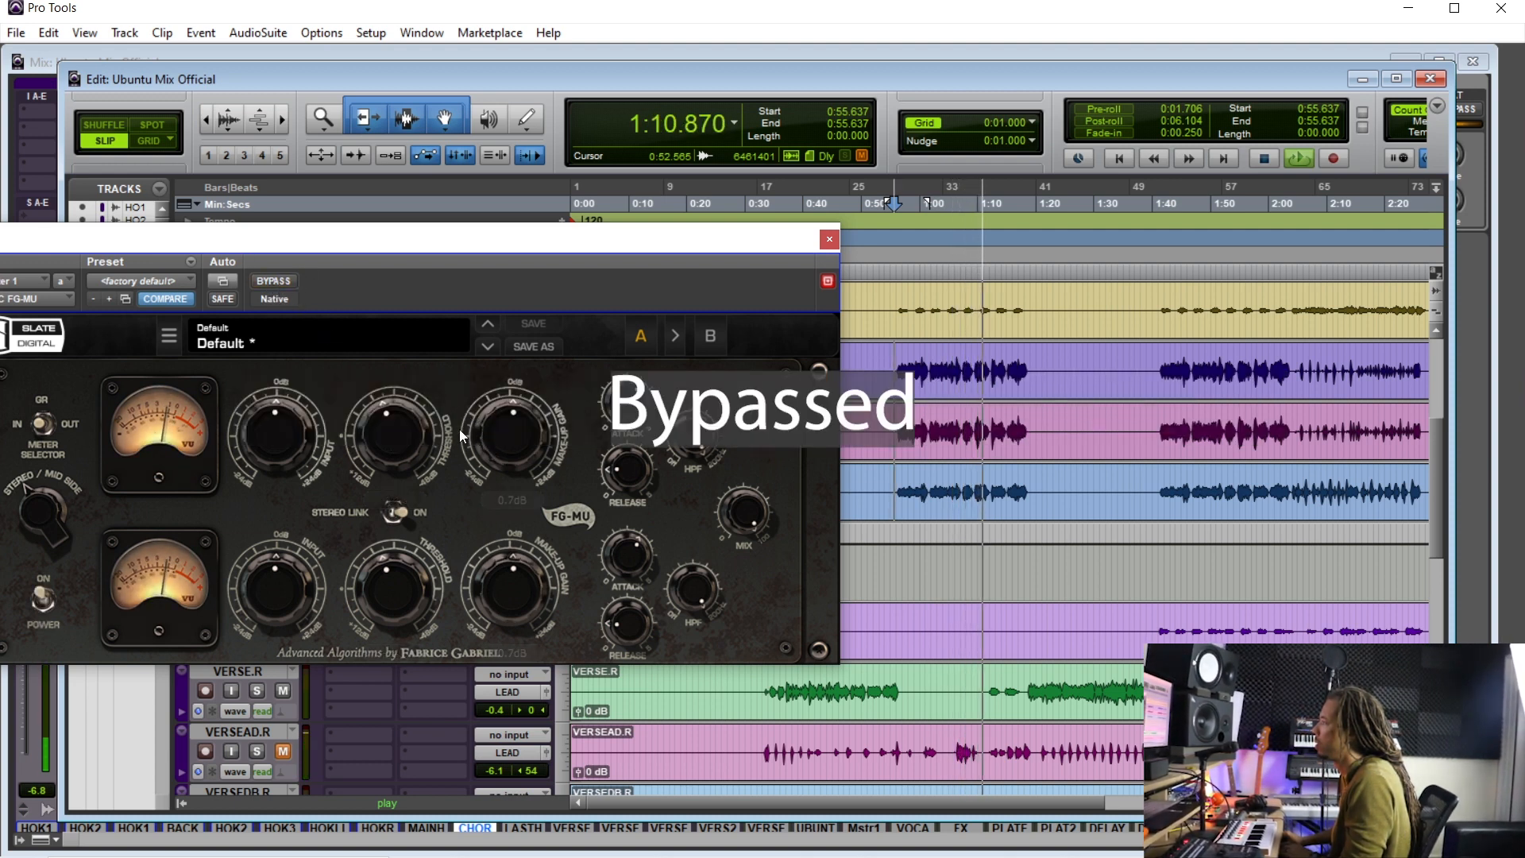
{"action": "mouse_move", "coordinate": [479, 435]}
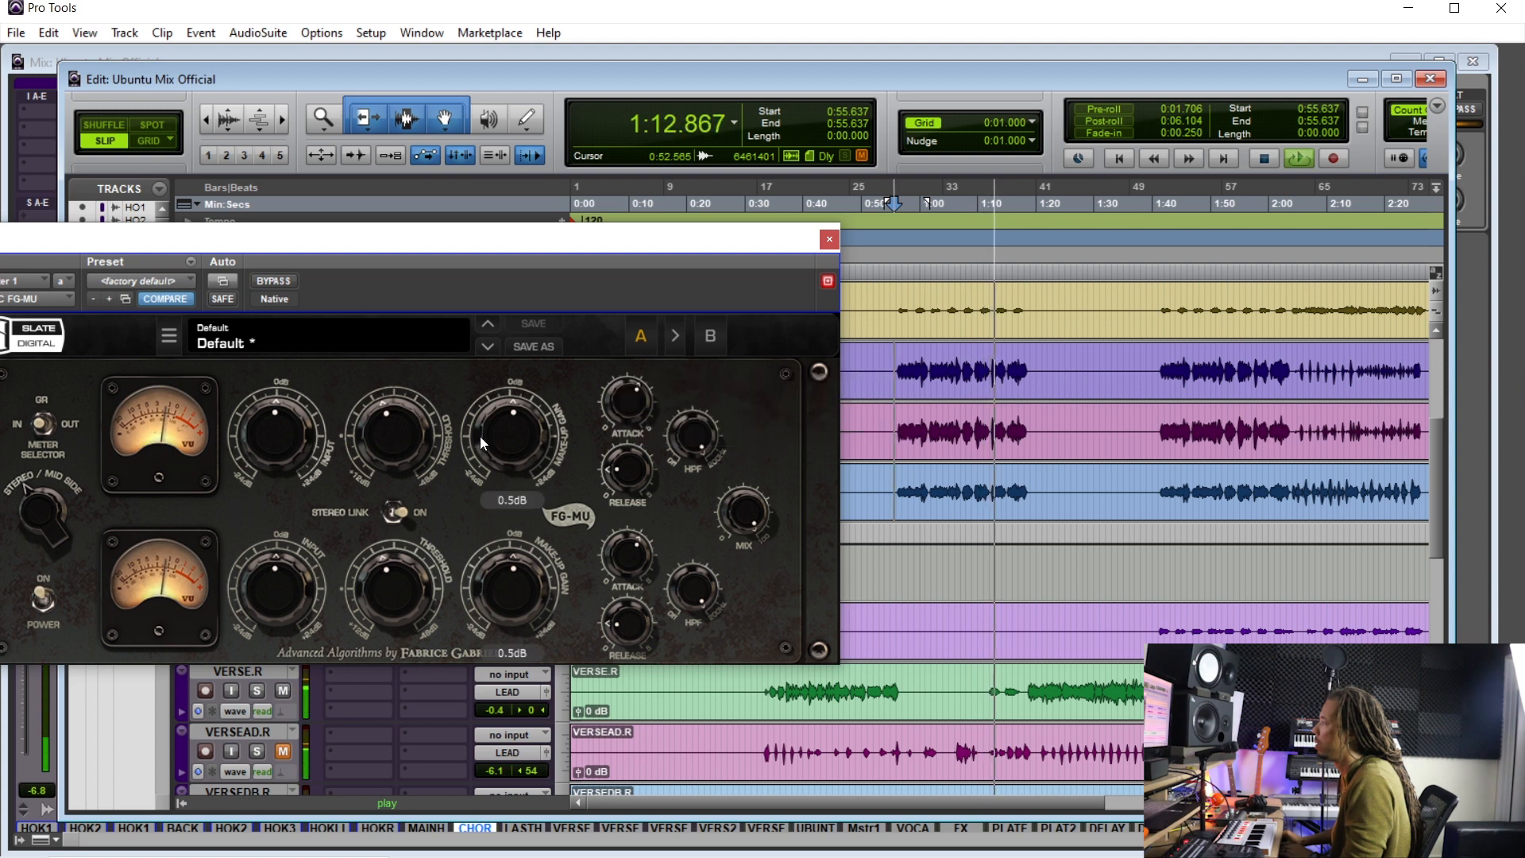
{"action": "left_click", "coordinate": [275, 280]}
{"action": "left_click", "coordinate": [277, 280]}
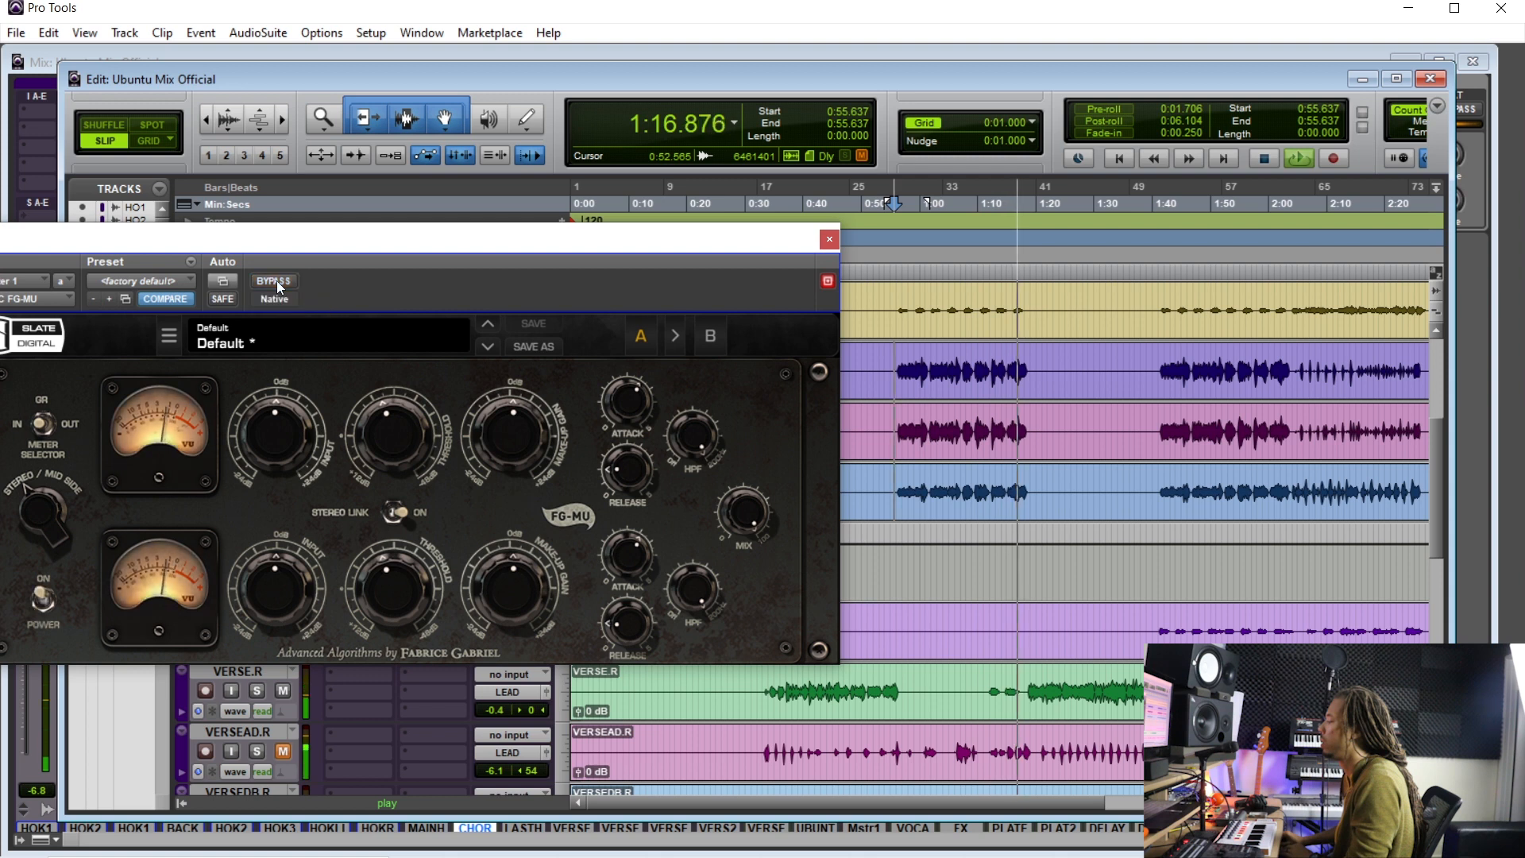
- Stop playback and insert Virtual Tape Machines (stereo) on the master track
{"action": "key", "text": "space"}
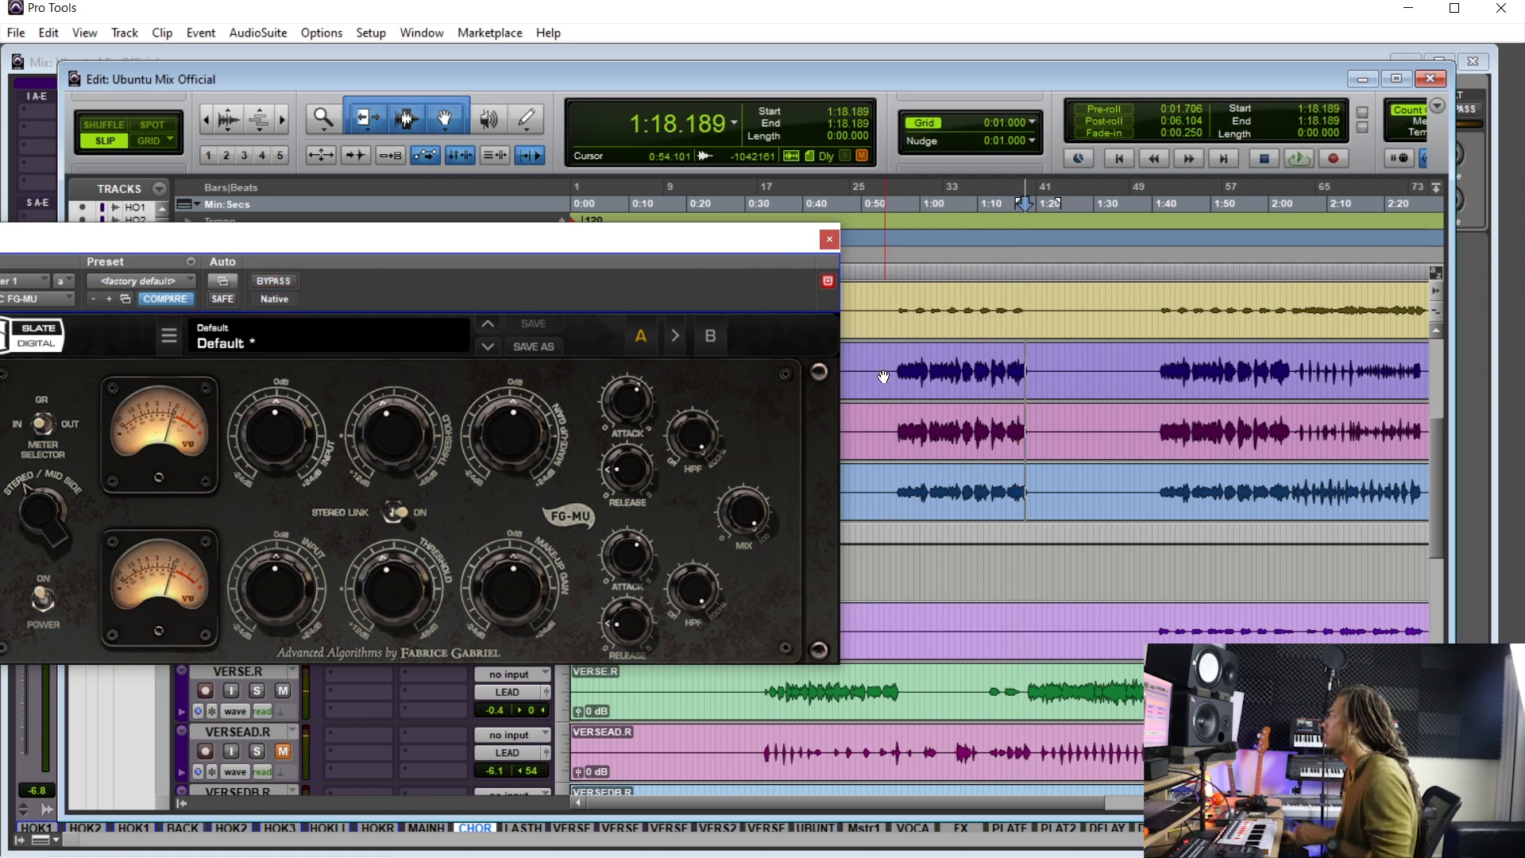
{"action": "left_click", "coordinate": [895, 362]}
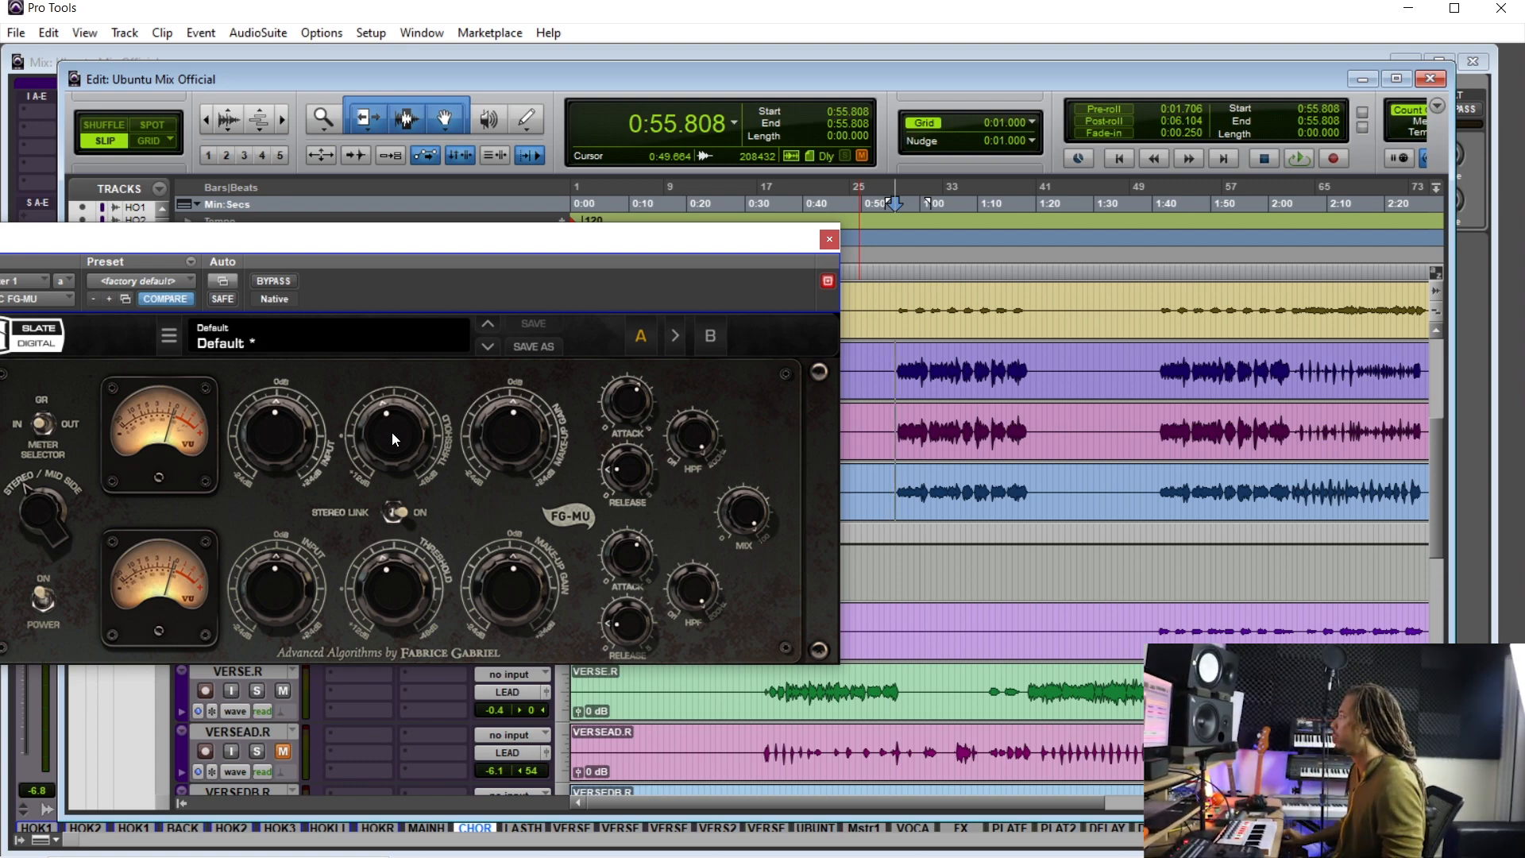
{"action": "key", "text": "ctrl+equal"}
{"action": "left_click", "coordinate": [859, 129]}
{"action": "mouse_move", "coordinate": [974, 159]}
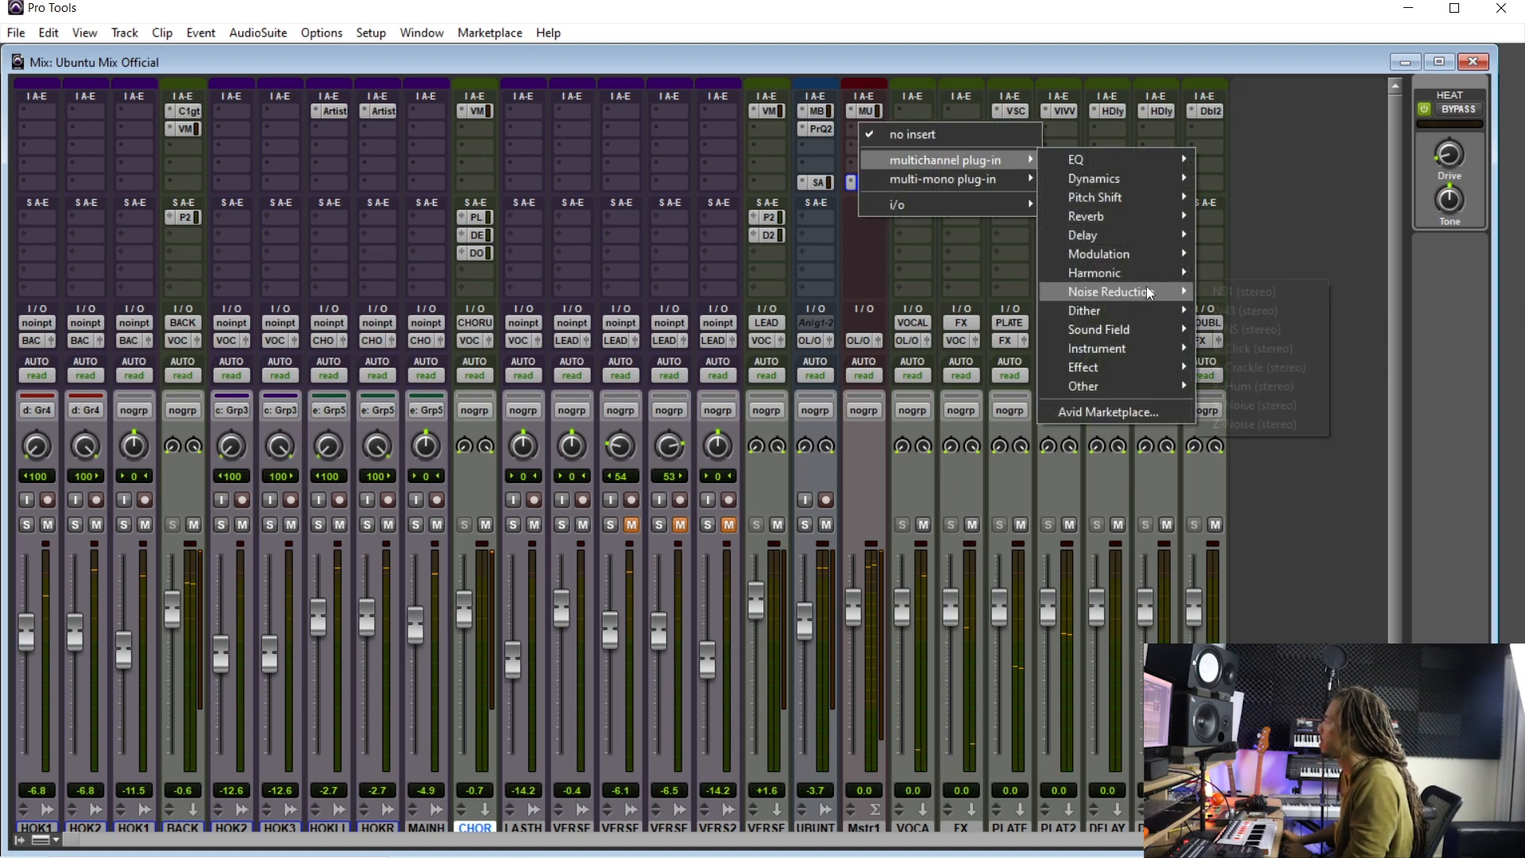
{"action": "mouse_move", "coordinate": [1150, 310]}
{"action": "mouse_move", "coordinate": [1151, 270]}
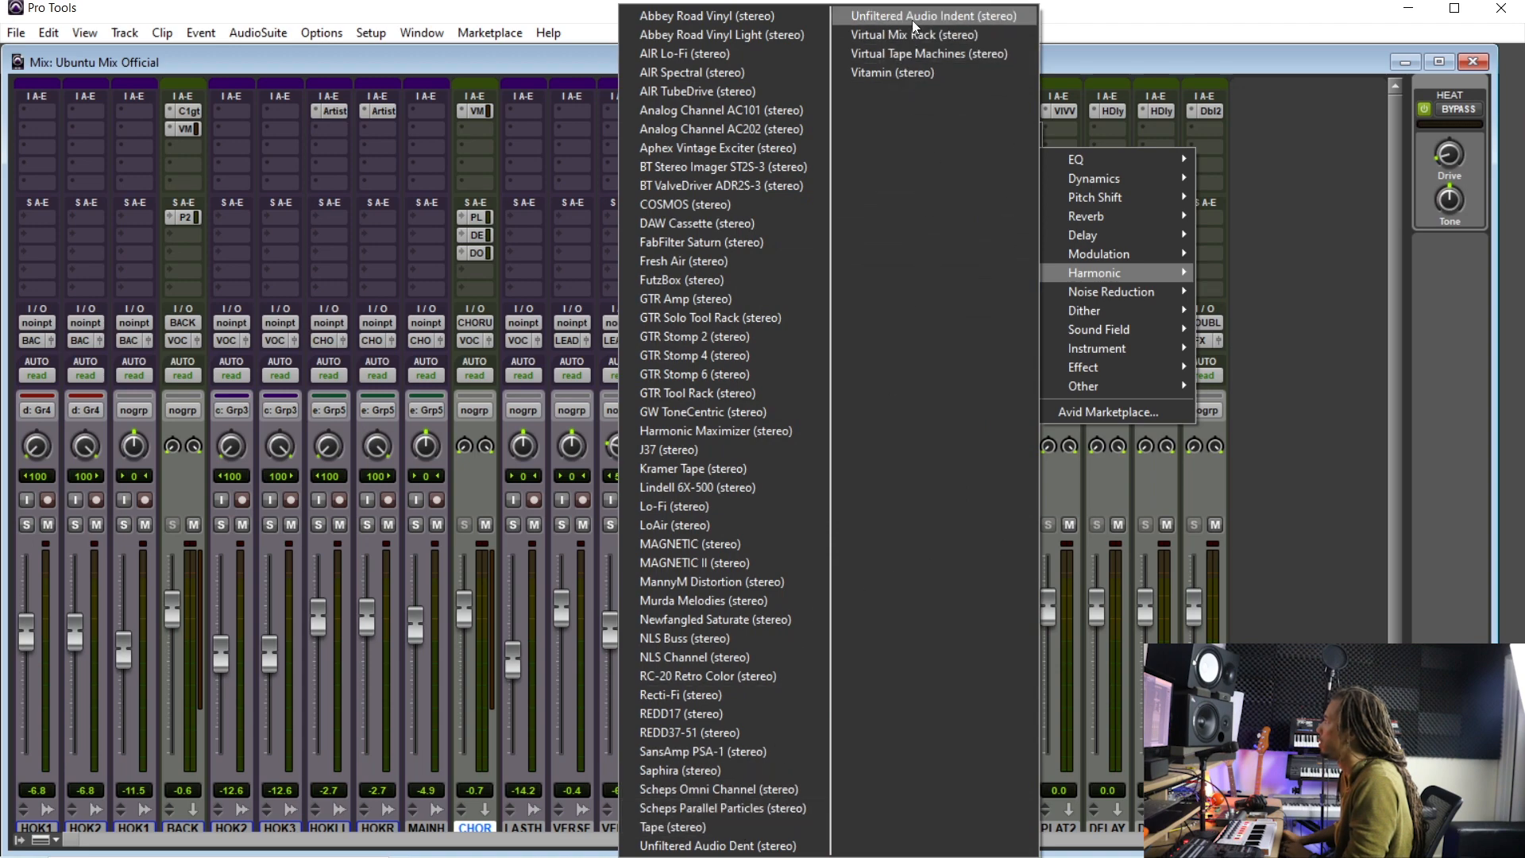
{"action": "left_click", "coordinate": [924, 57]}
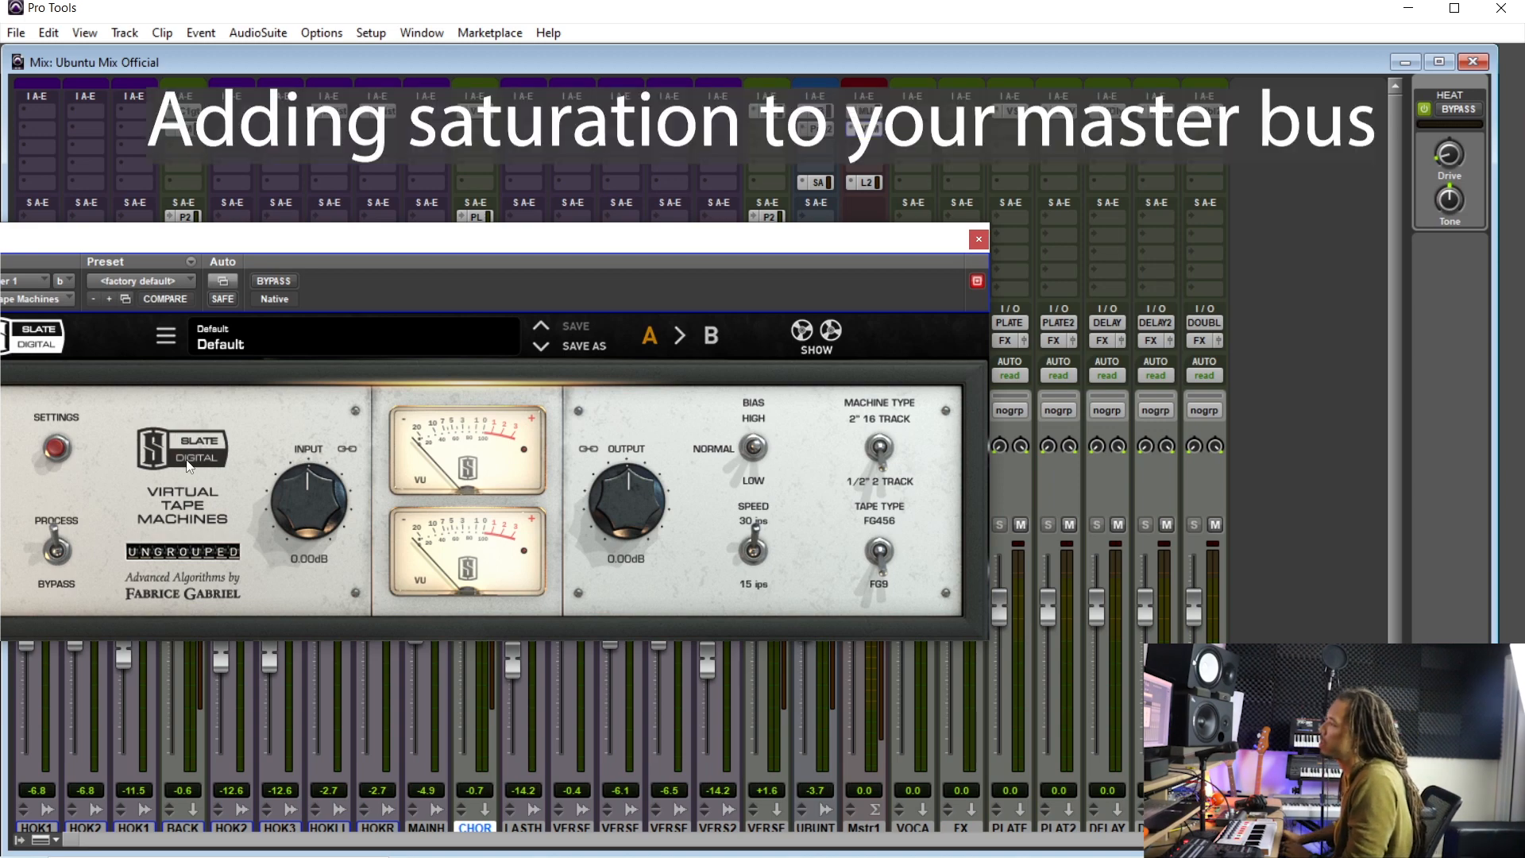
- Open the Virtual Tape Machines settings and set Bass Alignment to about -2.2 dB
{"action": "left_click", "coordinate": [51, 448]}
{"action": "left_click_drag", "start_coordinate": [304, 239], "coordinate": [426, 158]}
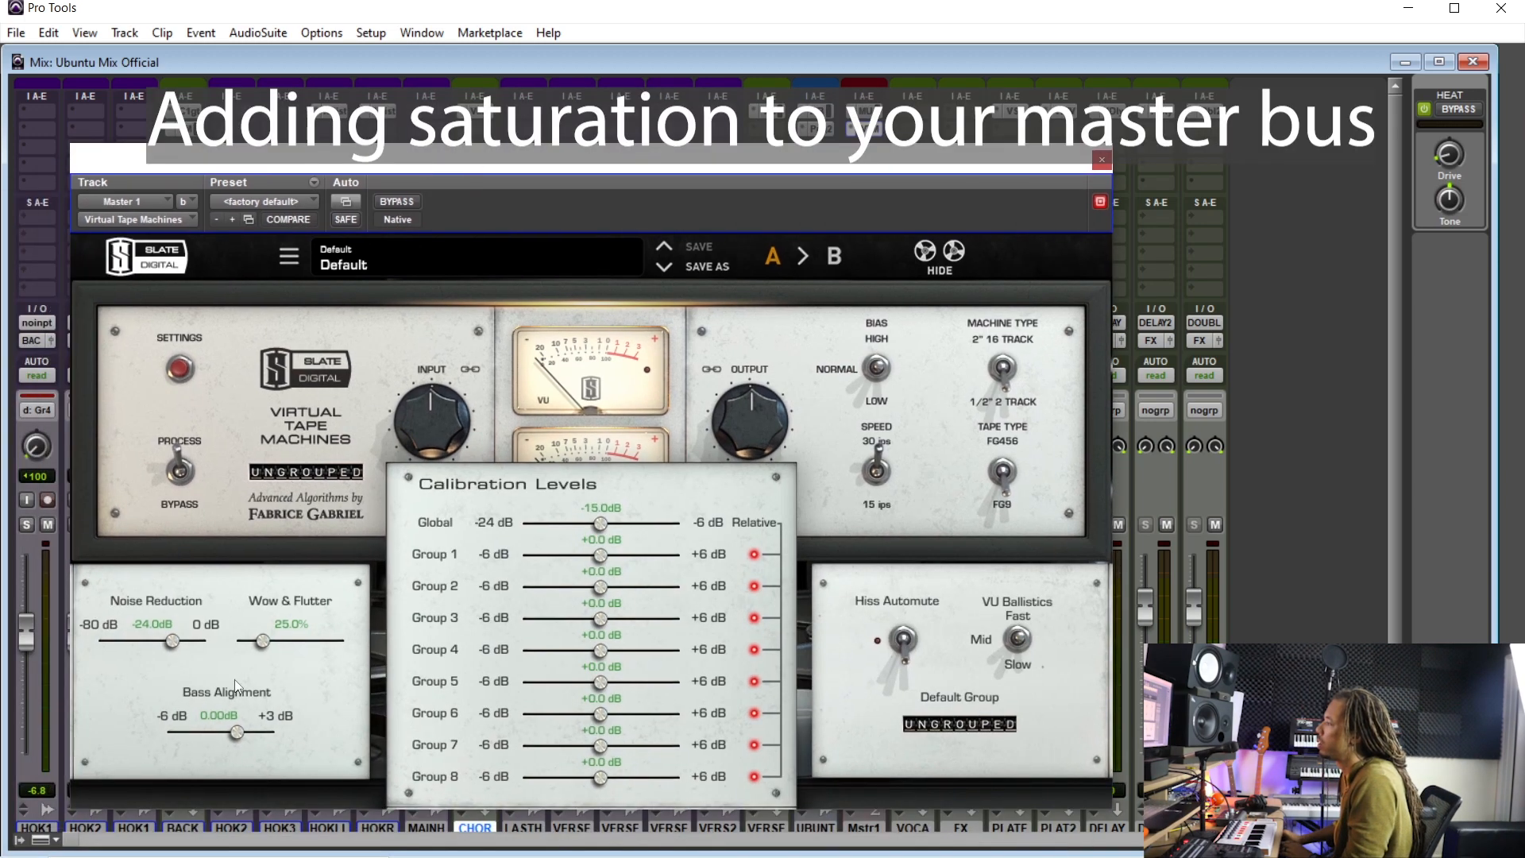
{"action": "left_click_drag", "start_coordinate": [235, 738], "coordinate": [218, 739]}
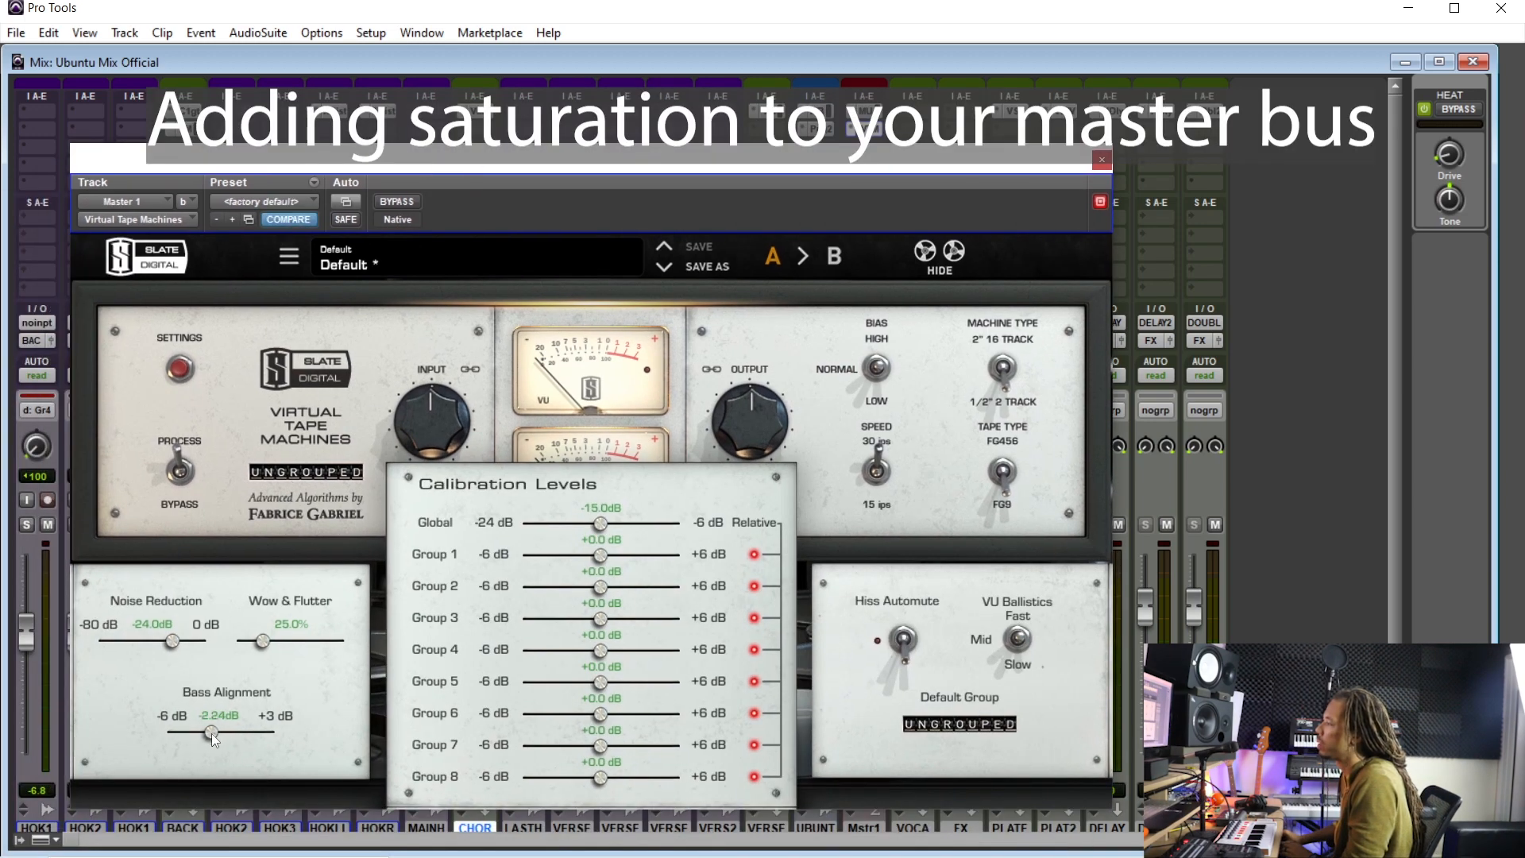
- Close the settings, set the tape input to -18 dB with output following to +18 dB, and close the plug-in
{"action": "left_click", "coordinate": [180, 368]}
{"action": "left_click_drag", "start_coordinate": [432, 419], "coordinate": [407, 600]}
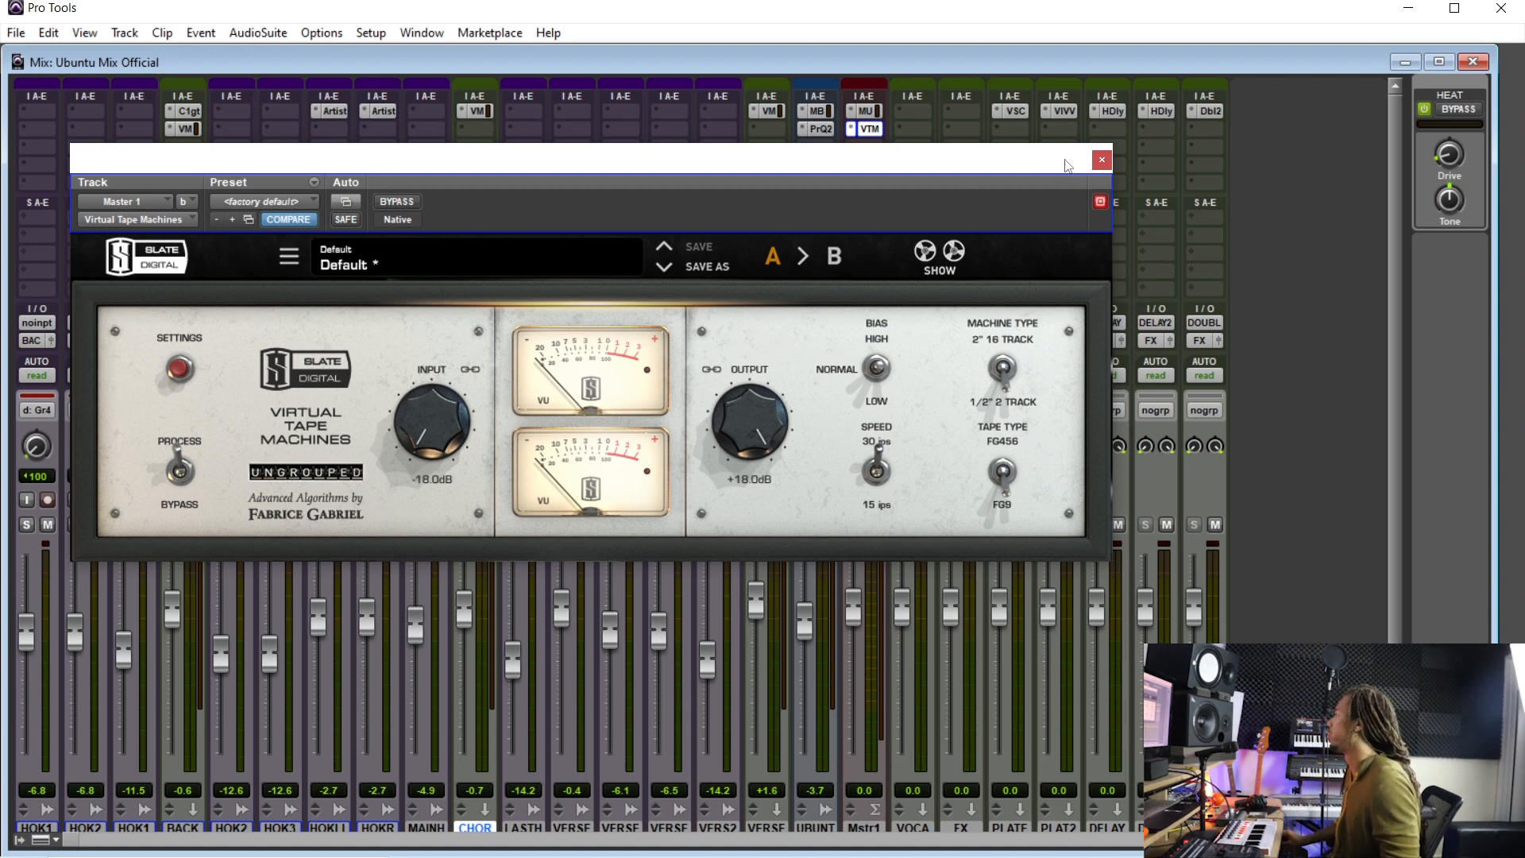
{"action": "left_click", "coordinate": [1101, 162]}
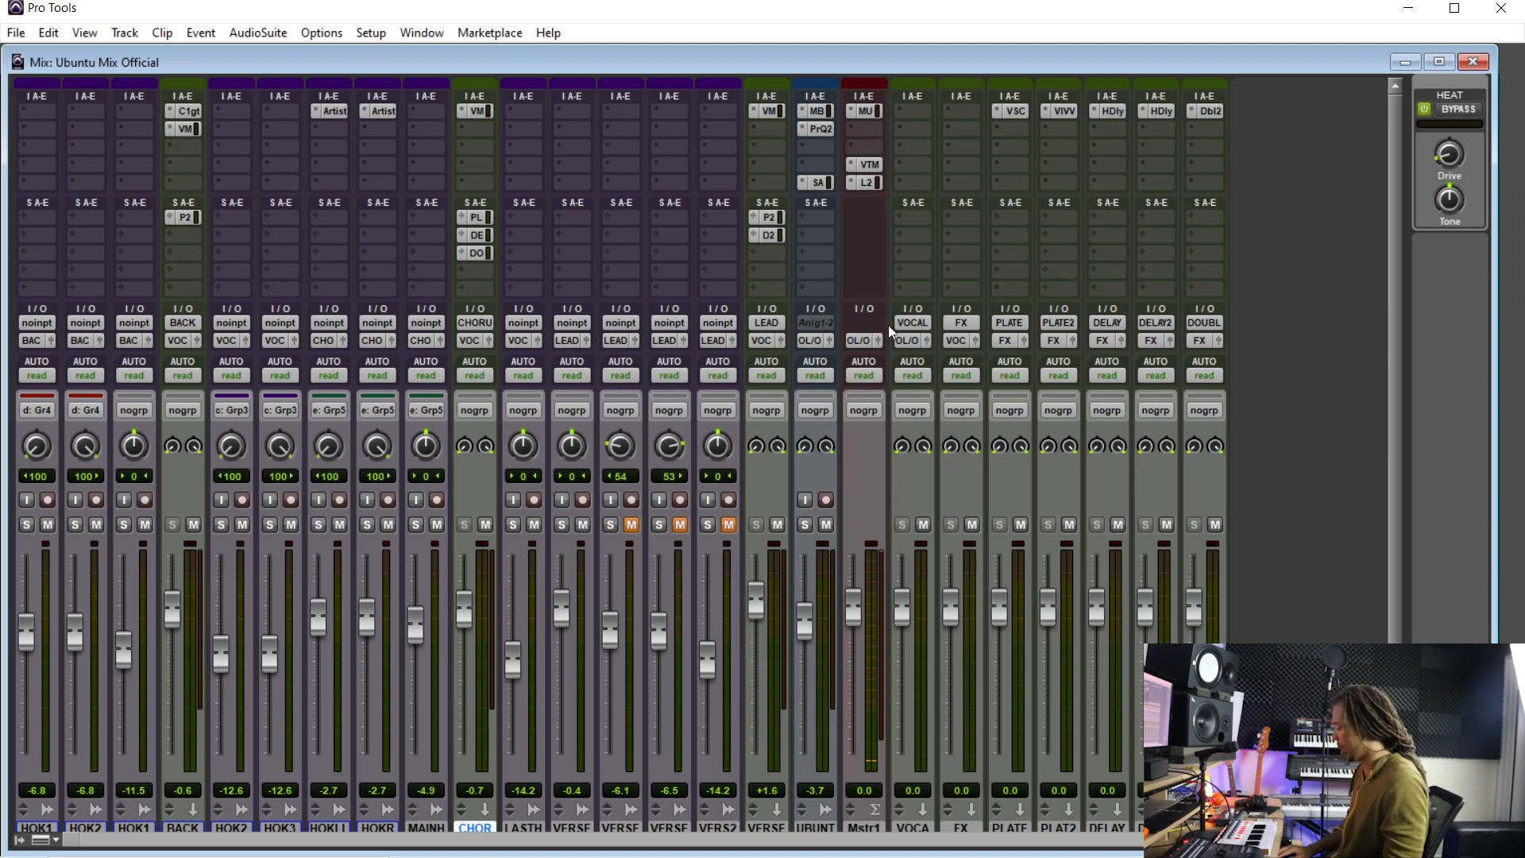
- Reopen Virtual Tape Machines during playback, compare it bypassed, and set the input to about -9.4 dB
{"action": "key", "text": "ctrl+equal"}
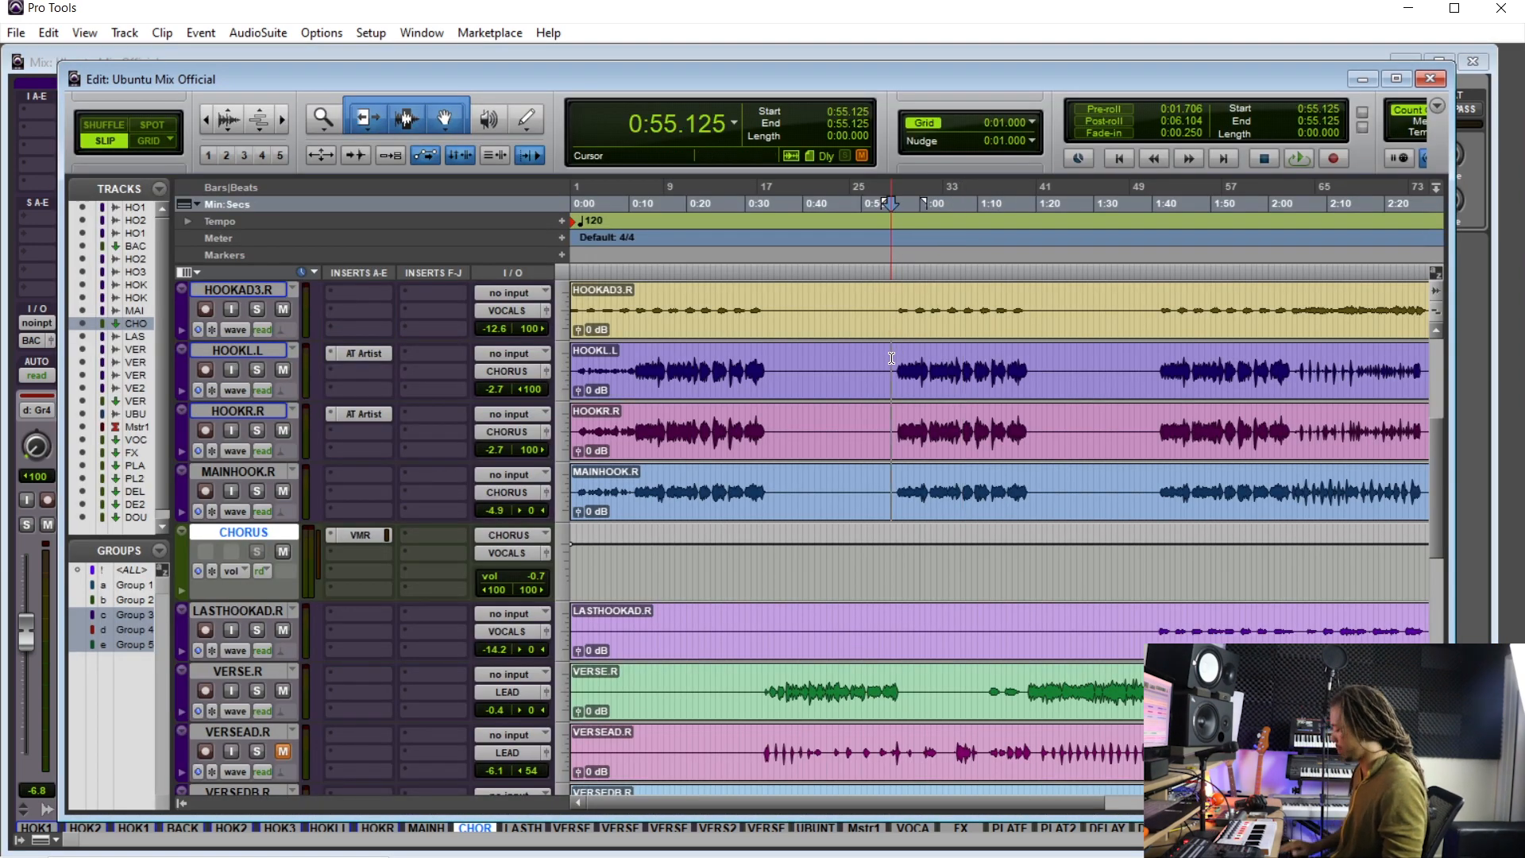
{"action": "key", "text": "ctrl+equal"}
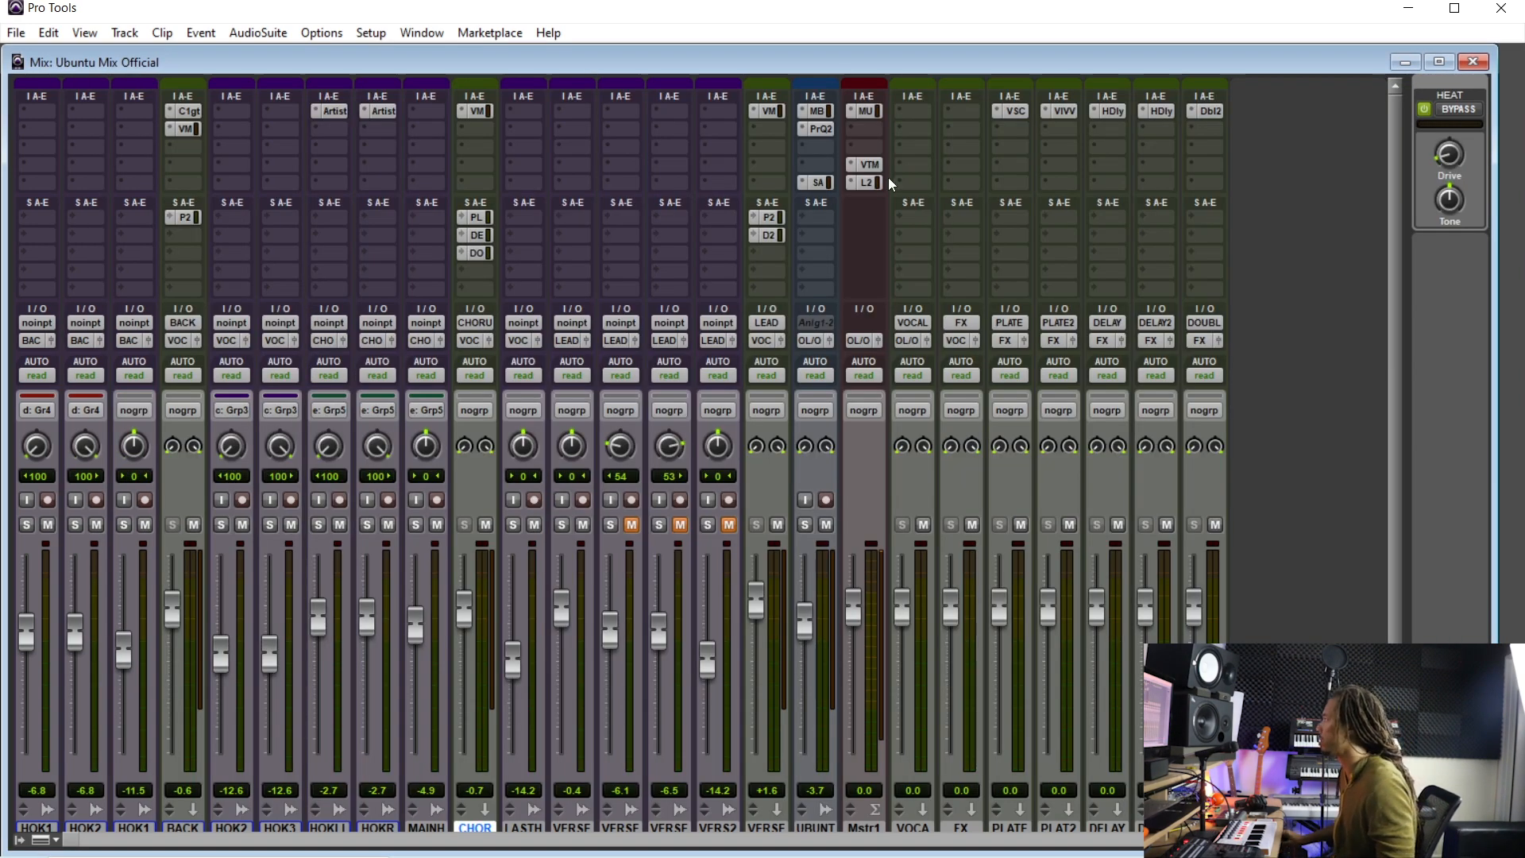
{"action": "key", "text": "ctrl+equal"}
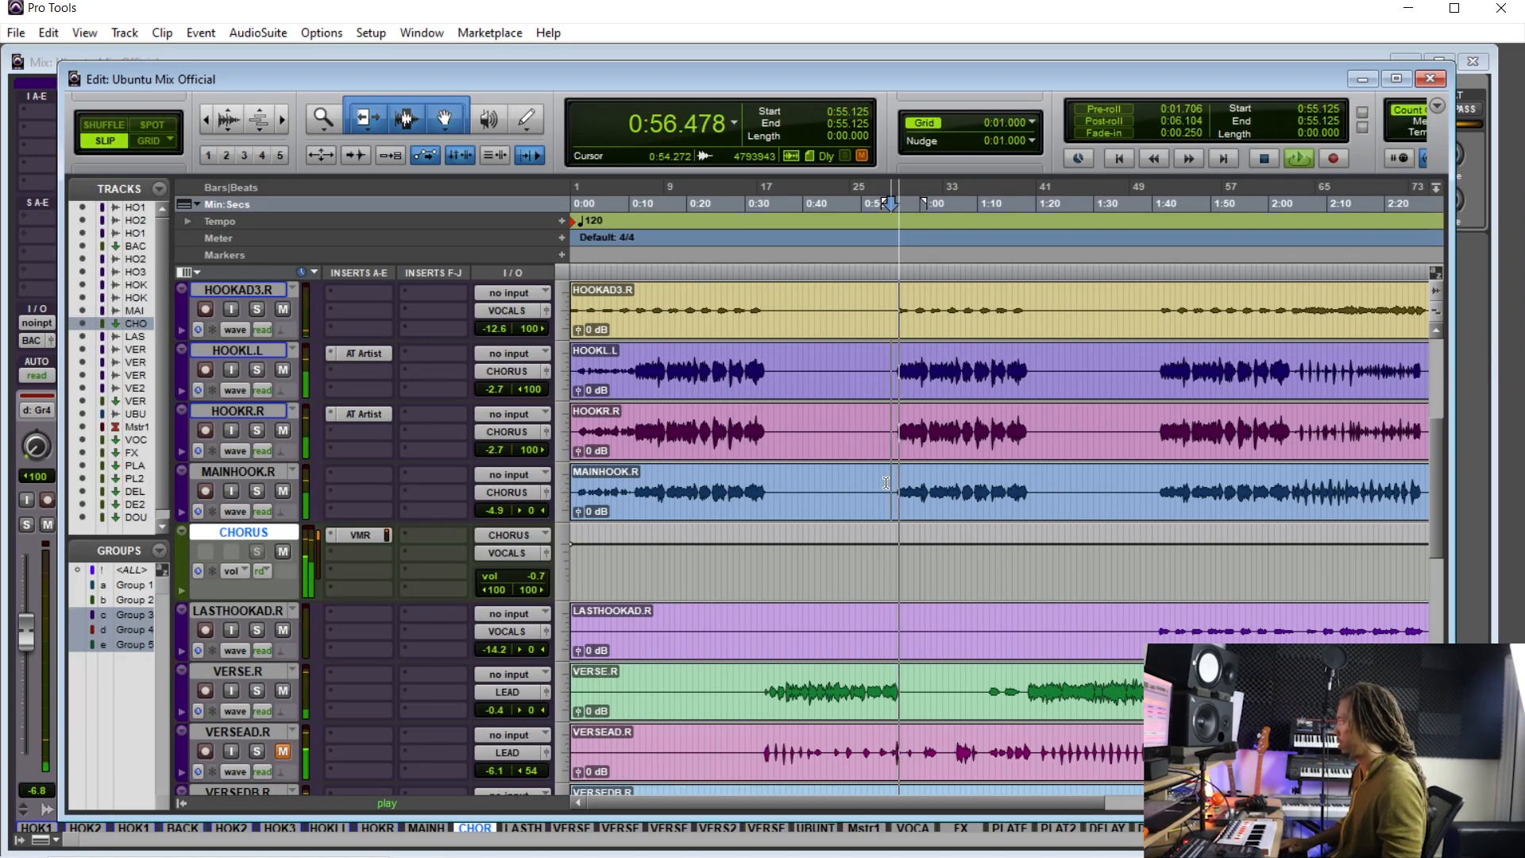
{"action": "key", "text": "ctrl+equal"}
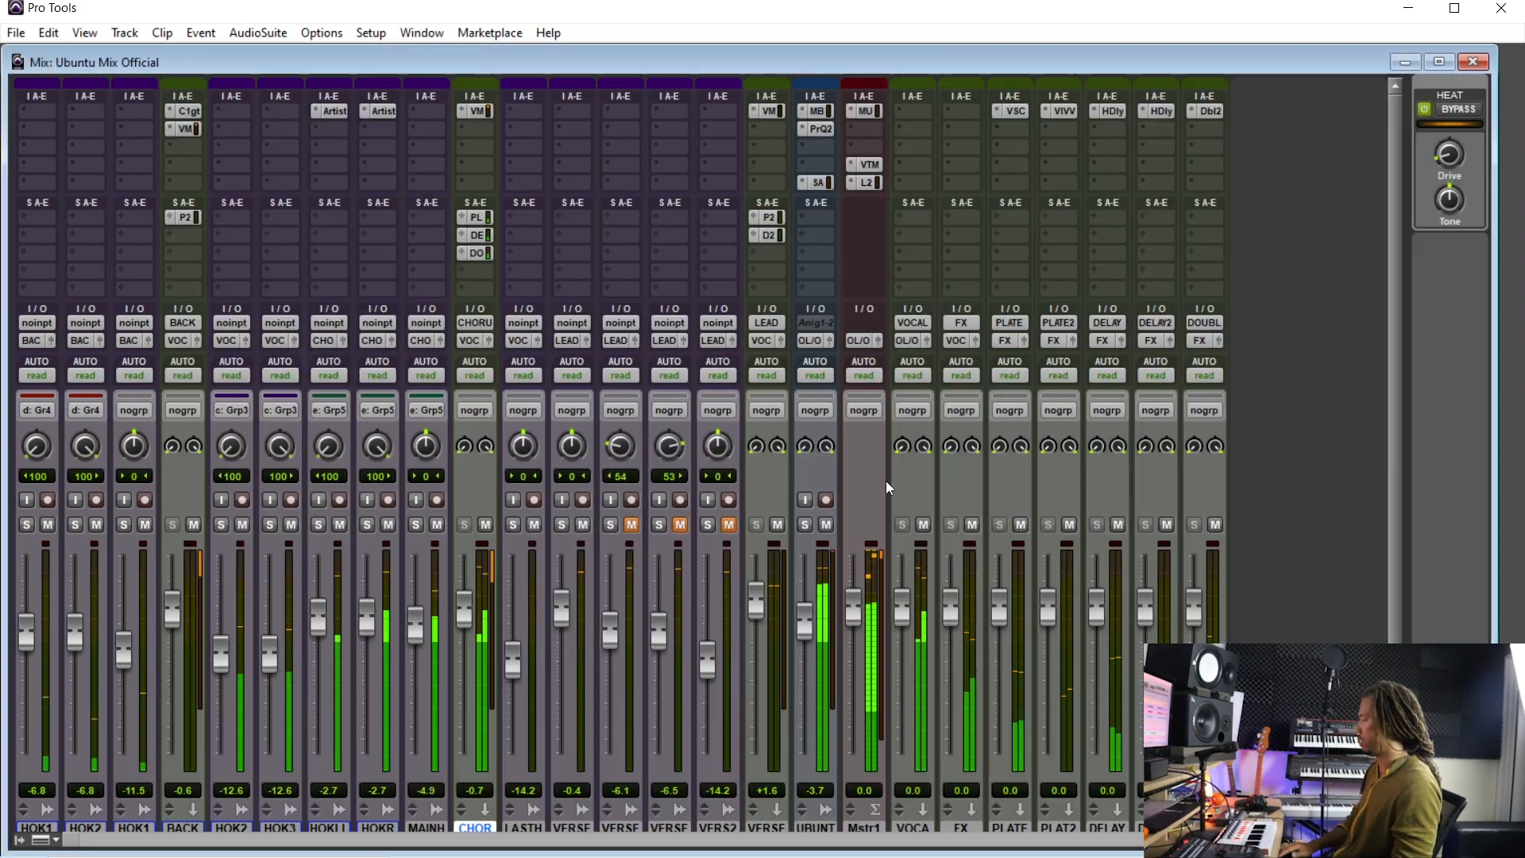
{"action": "left_click", "coordinate": [867, 164]}
{"action": "left_click", "coordinate": [396, 201]}
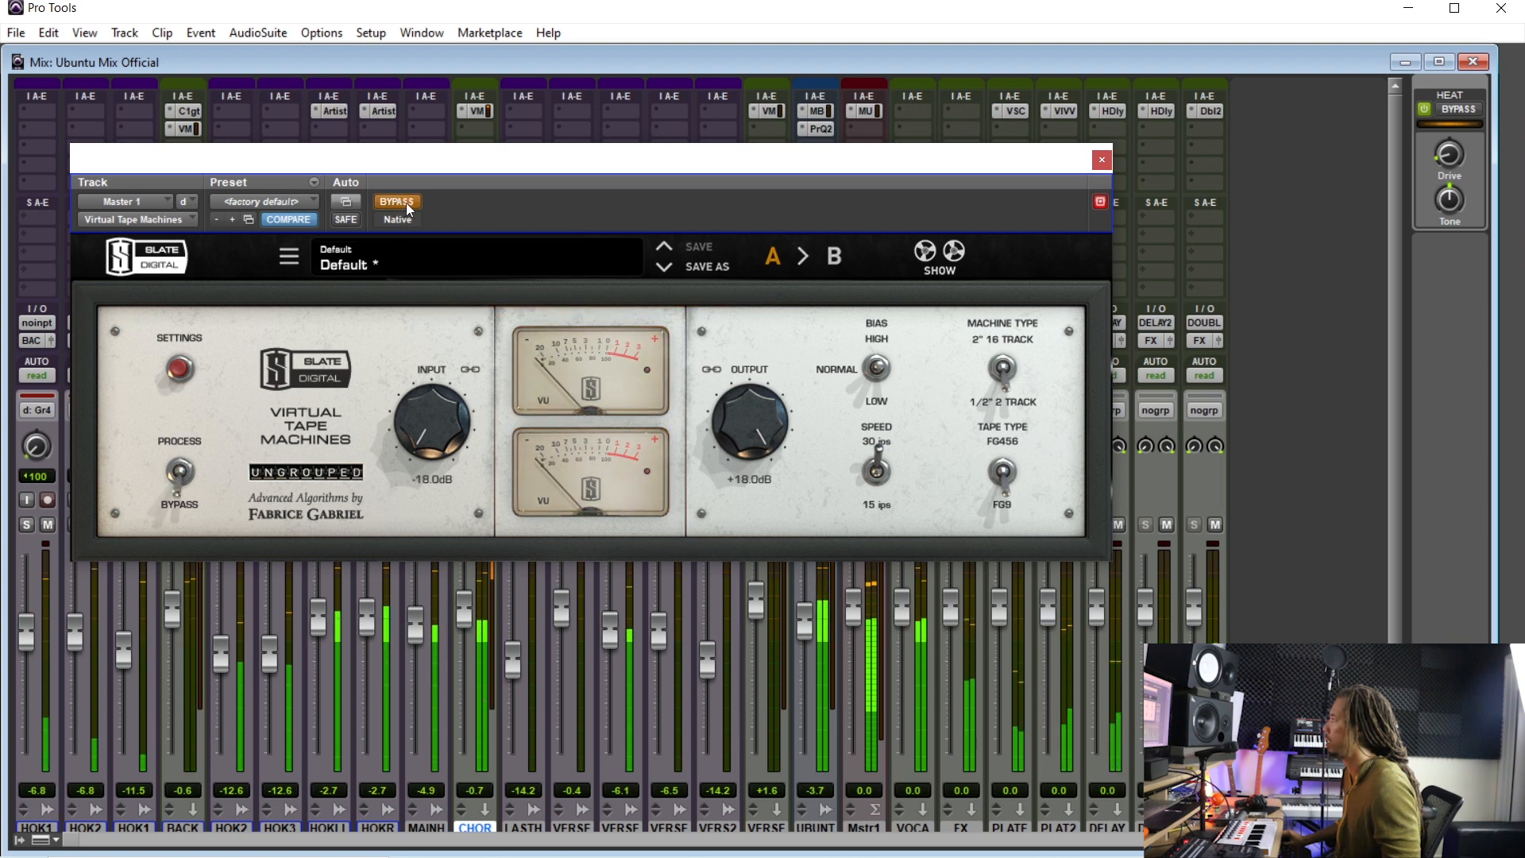
{"action": "left_click", "coordinate": [406, 203]}
{"action": "left_click_drag", "start_coordinate": [421, 419], "coordinate": [435, 430]}
{"action": "scroll", "coordinate": [435, 430], "scroll_direction": "up", "scroll_amount": 10}
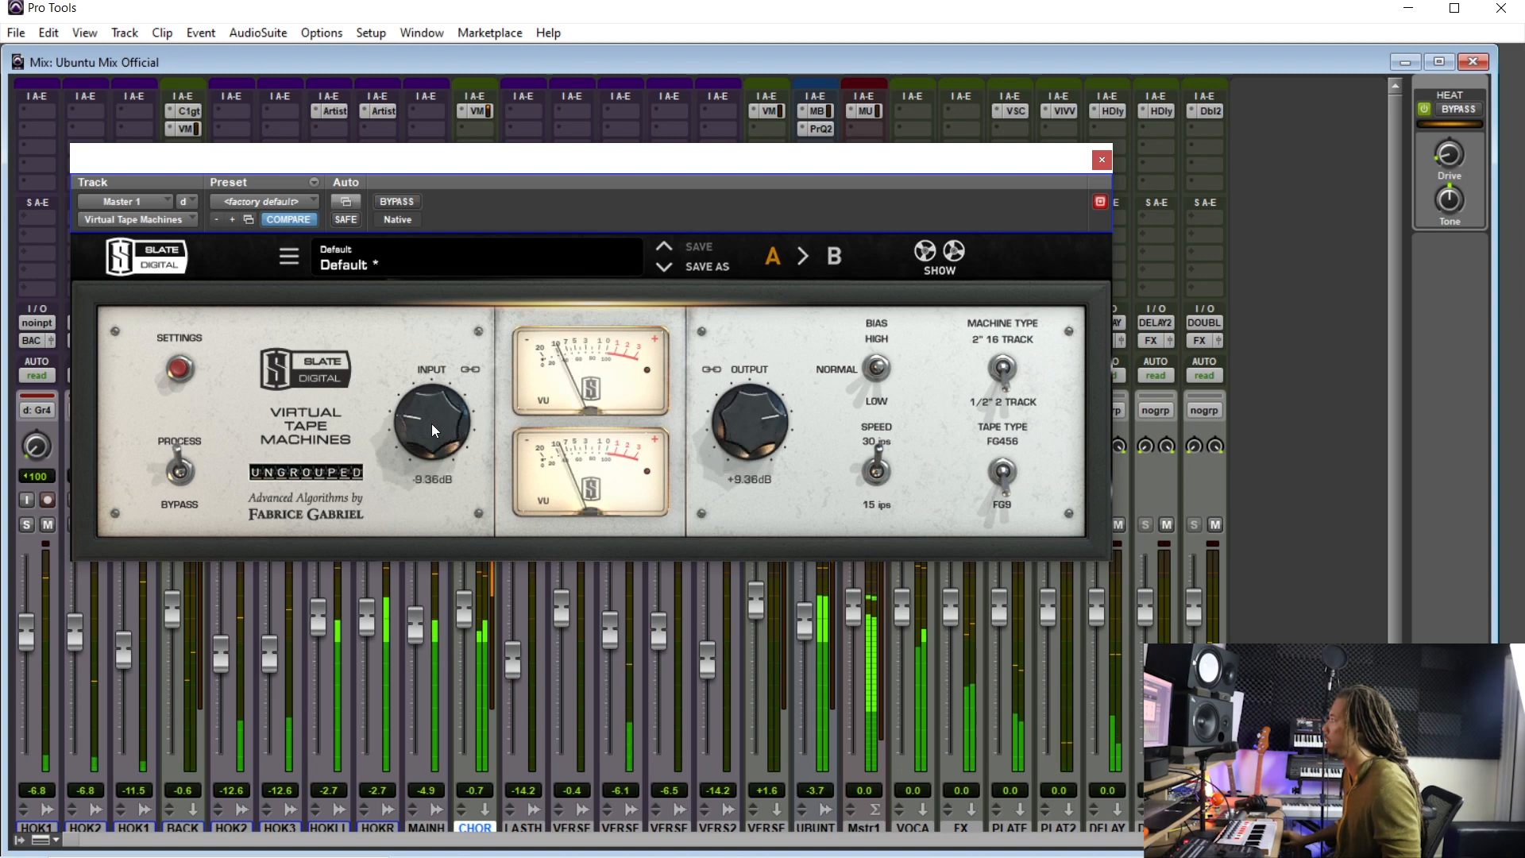
- In the tape settings, set Noise Reduction to -80 dB and Bass Alignment to about -2.1 dB, then close the plug-in
{"action": "left_click", "coordinate": [393, 202]}
{"action": "left_click", "coordinate": [276, 372]}
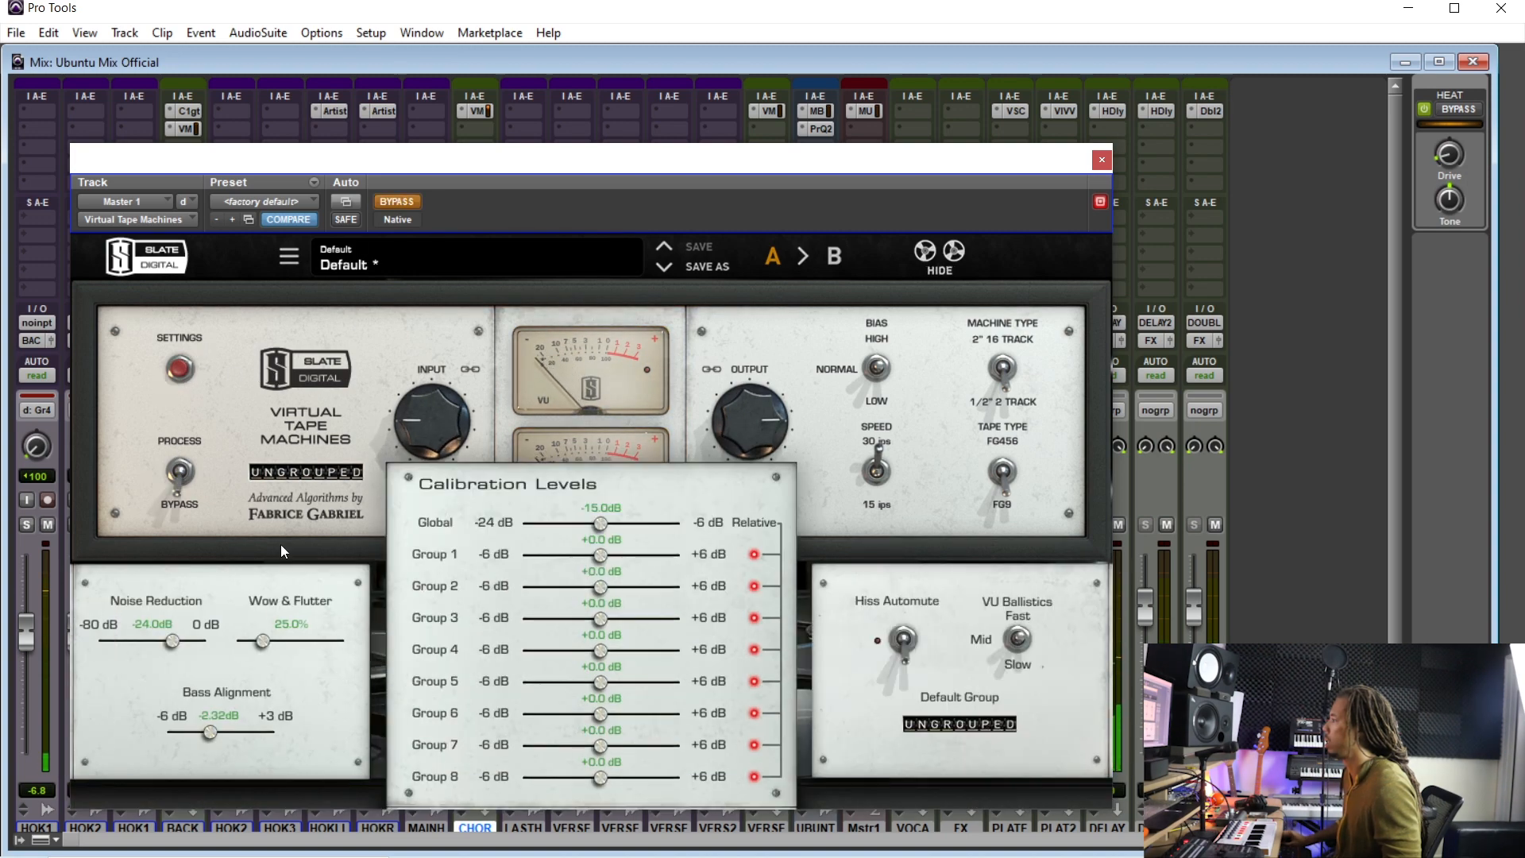
{"action": "left_click", "coordinate": [398, 202]}
{"action": "left_click_drag", "start_coordinate": [172, 641], "coordinate": [99, 641]}
{"action": "mouse_move", "coordinate": [209, 727]}
{"action": "left_mouse_down"}
{"action": "mouse_move", "coordinate": [157, 729]}
{"action": "mouse_move", "coordinate": [212, 728]}
{"action": "left_mouse_up"}
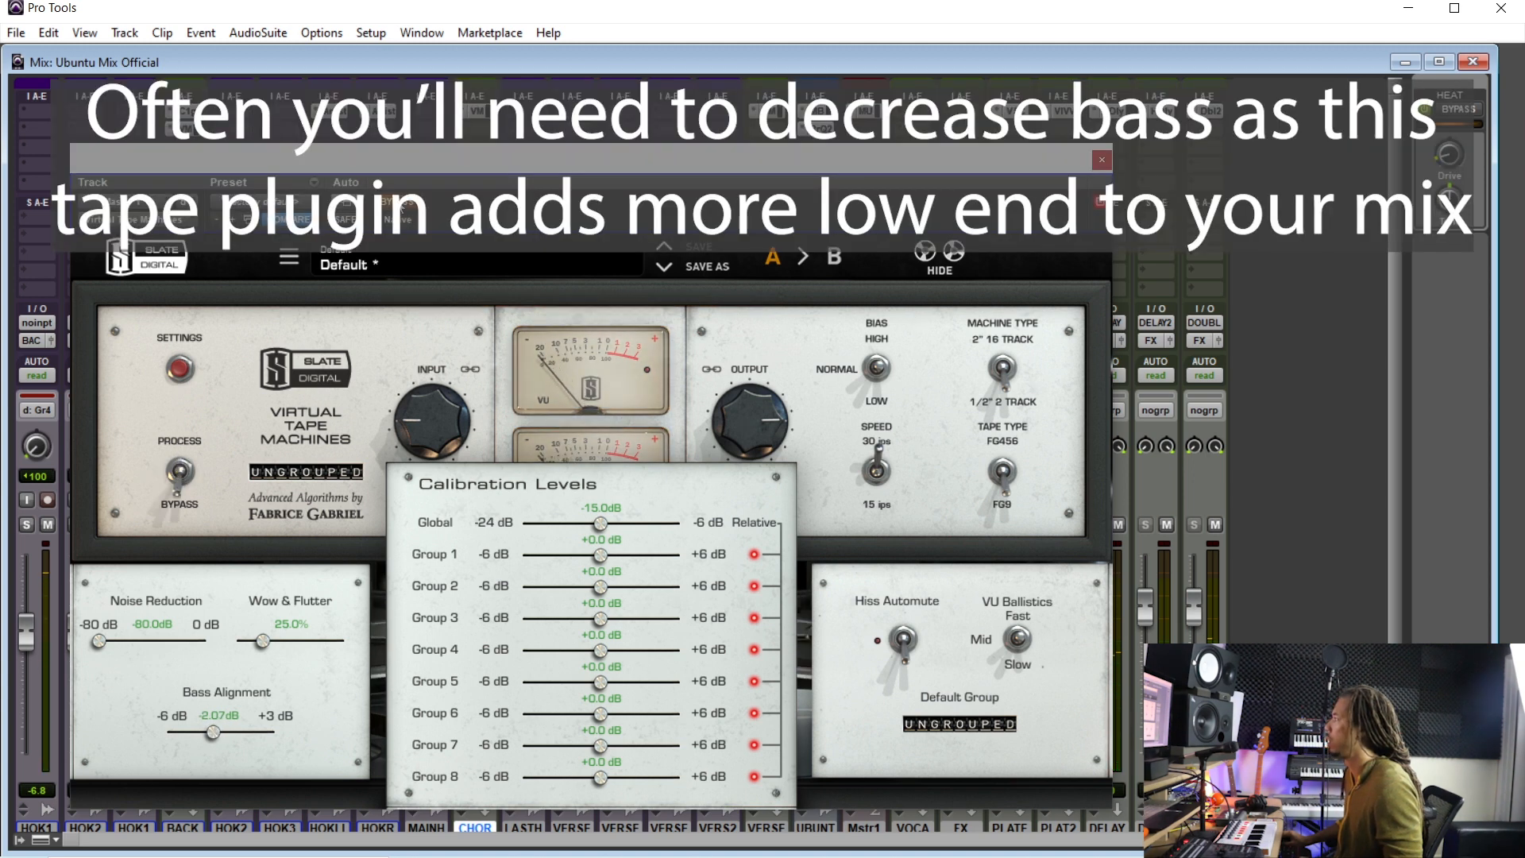
{"action": "left_click", "coordinate": [1102, 160]}
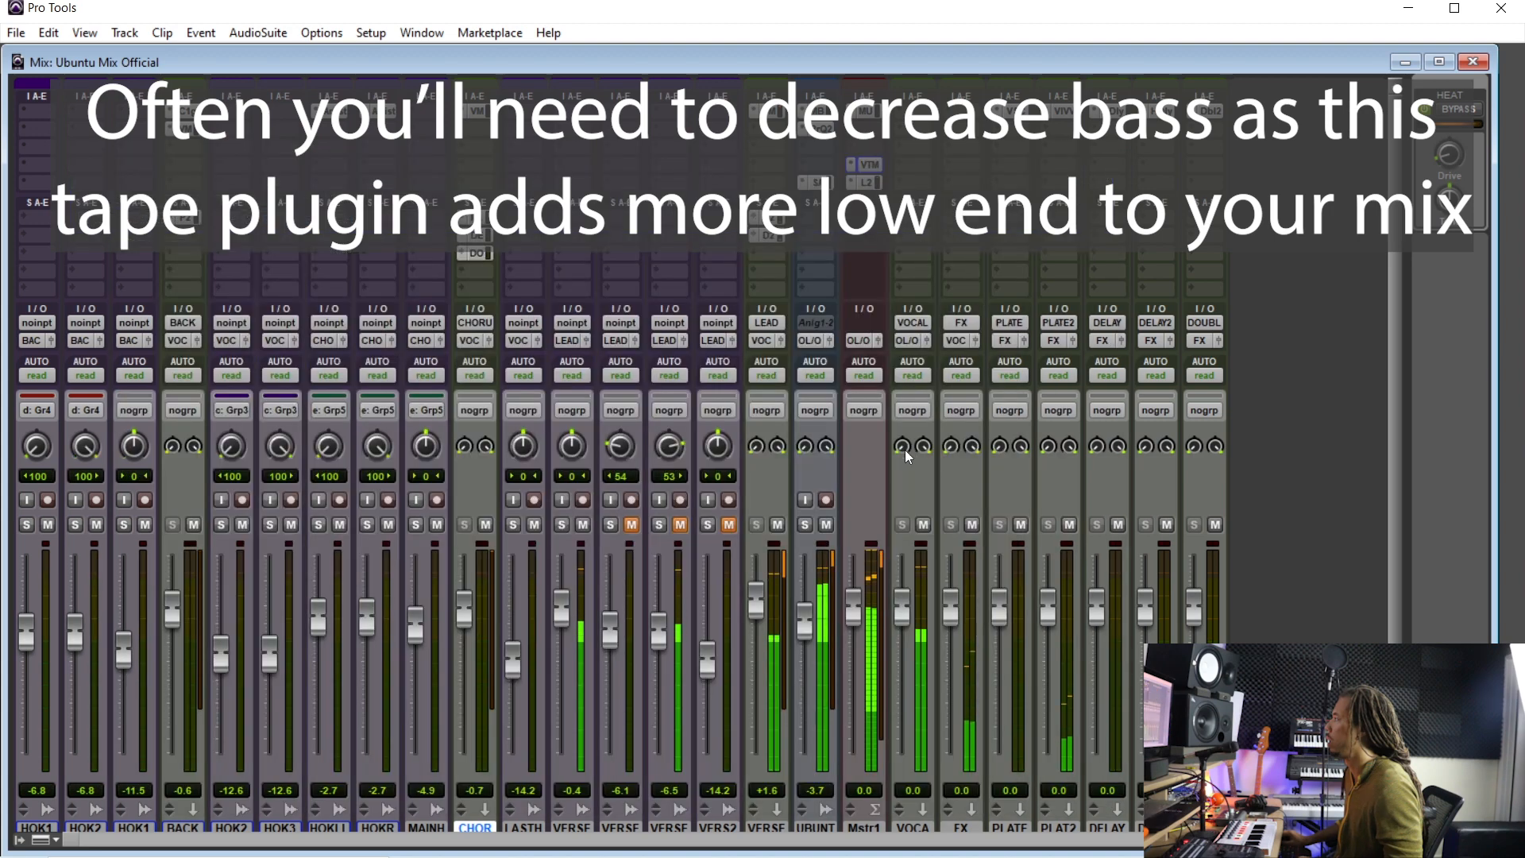
- Create five new stereo Aux Input tracks
{"action": "scroll", "coordinate": [902, 467], "scroll_direction": "down", "scroll_amount": 1}
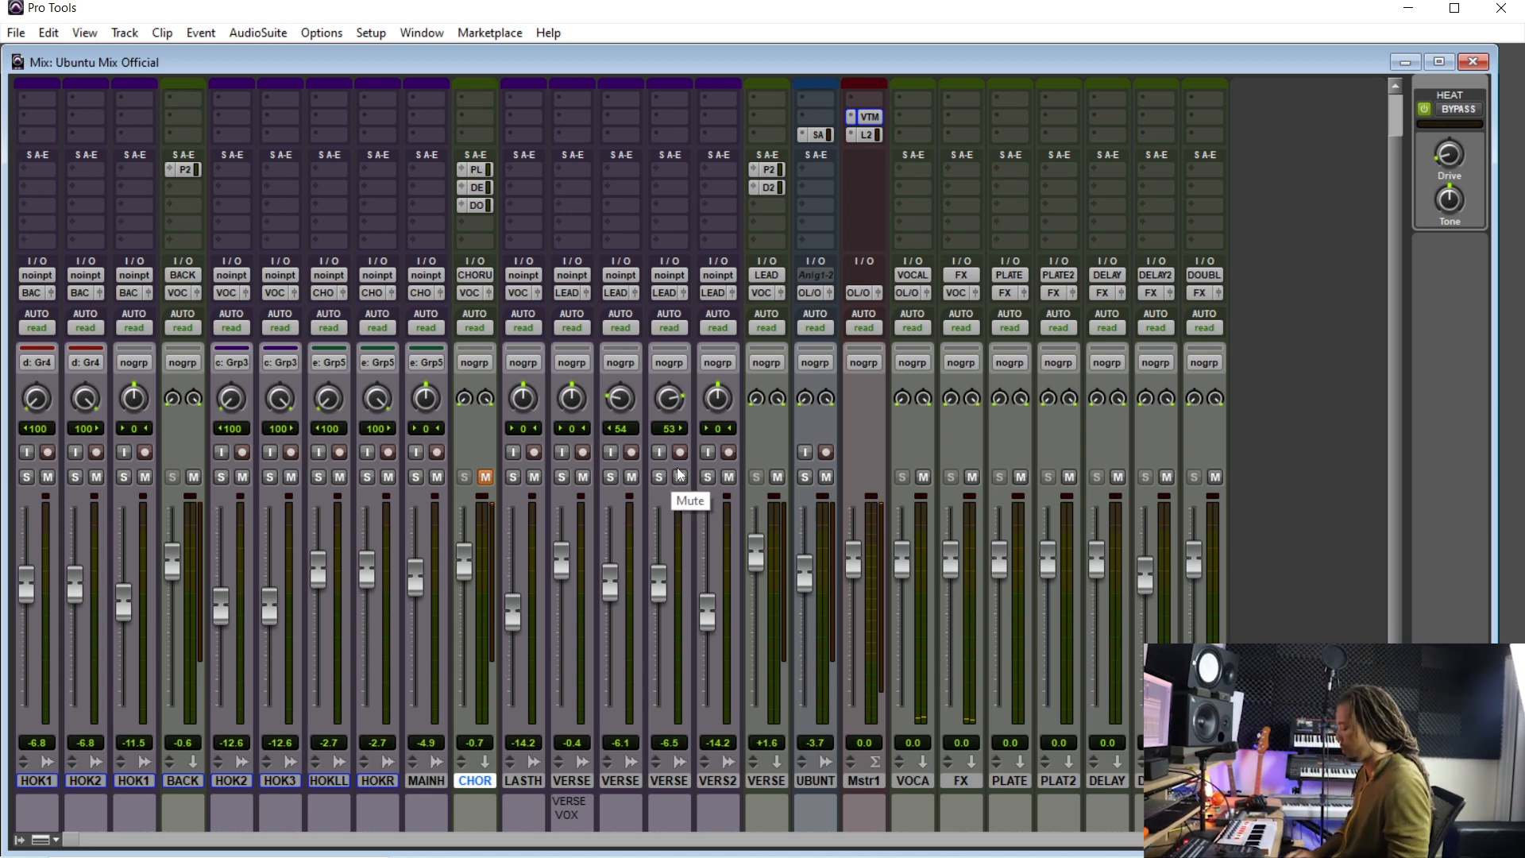
{"action": "key", "text": "ctrl+shift+n"}
{"action": "left_click", "coordinate": [662, 301]}
{"action": "left_click", "coordinate": [696, 327]}
{"action": "left_click", "coordinate": [818, 302]}
{"action": "left_click", "coordinate": [824, 322]}
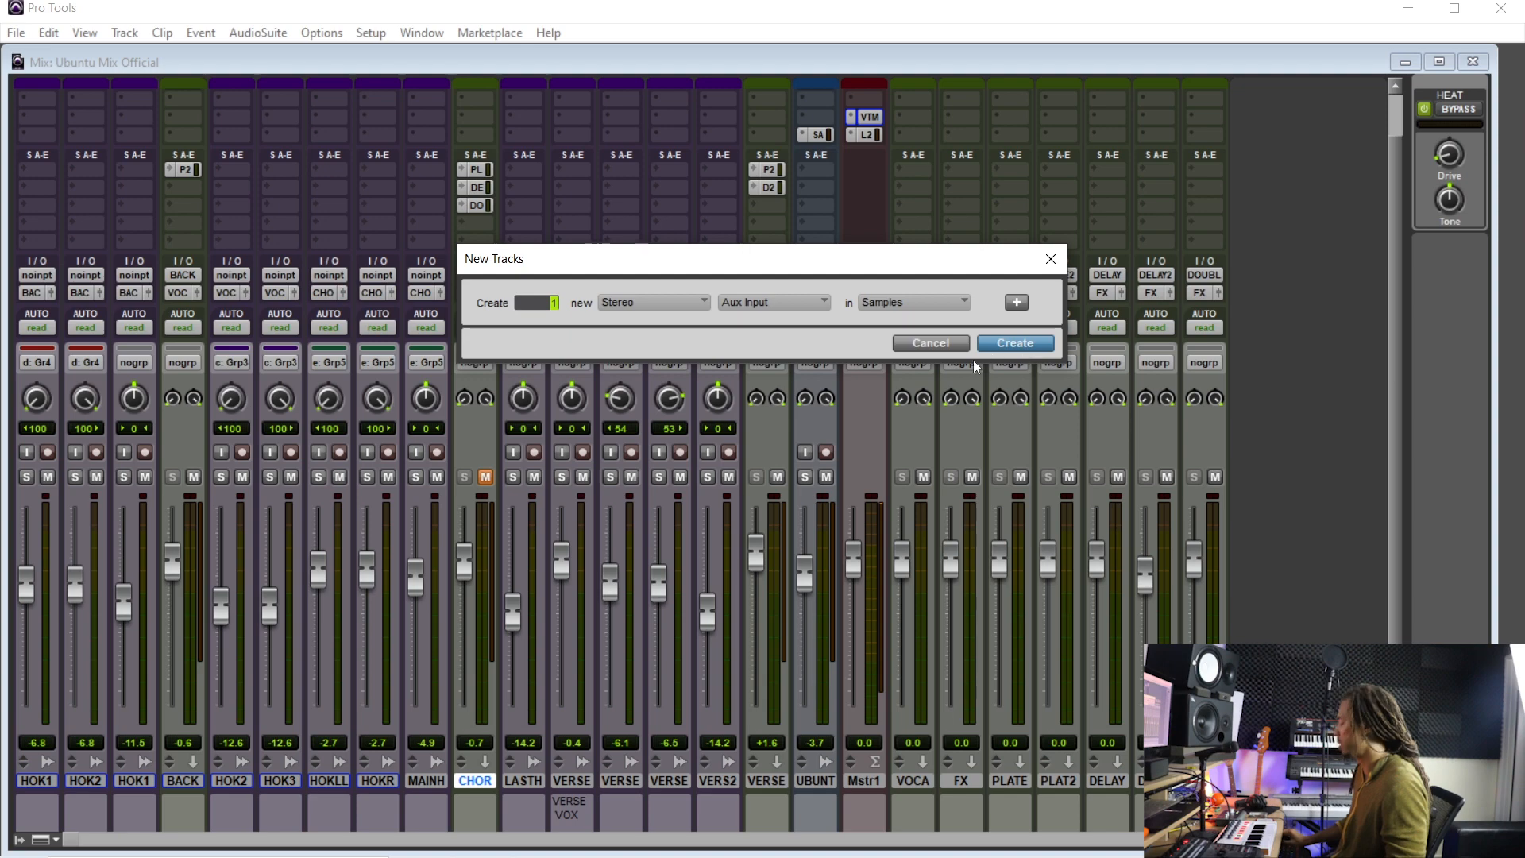
{"action": "key", "text": "Return"}
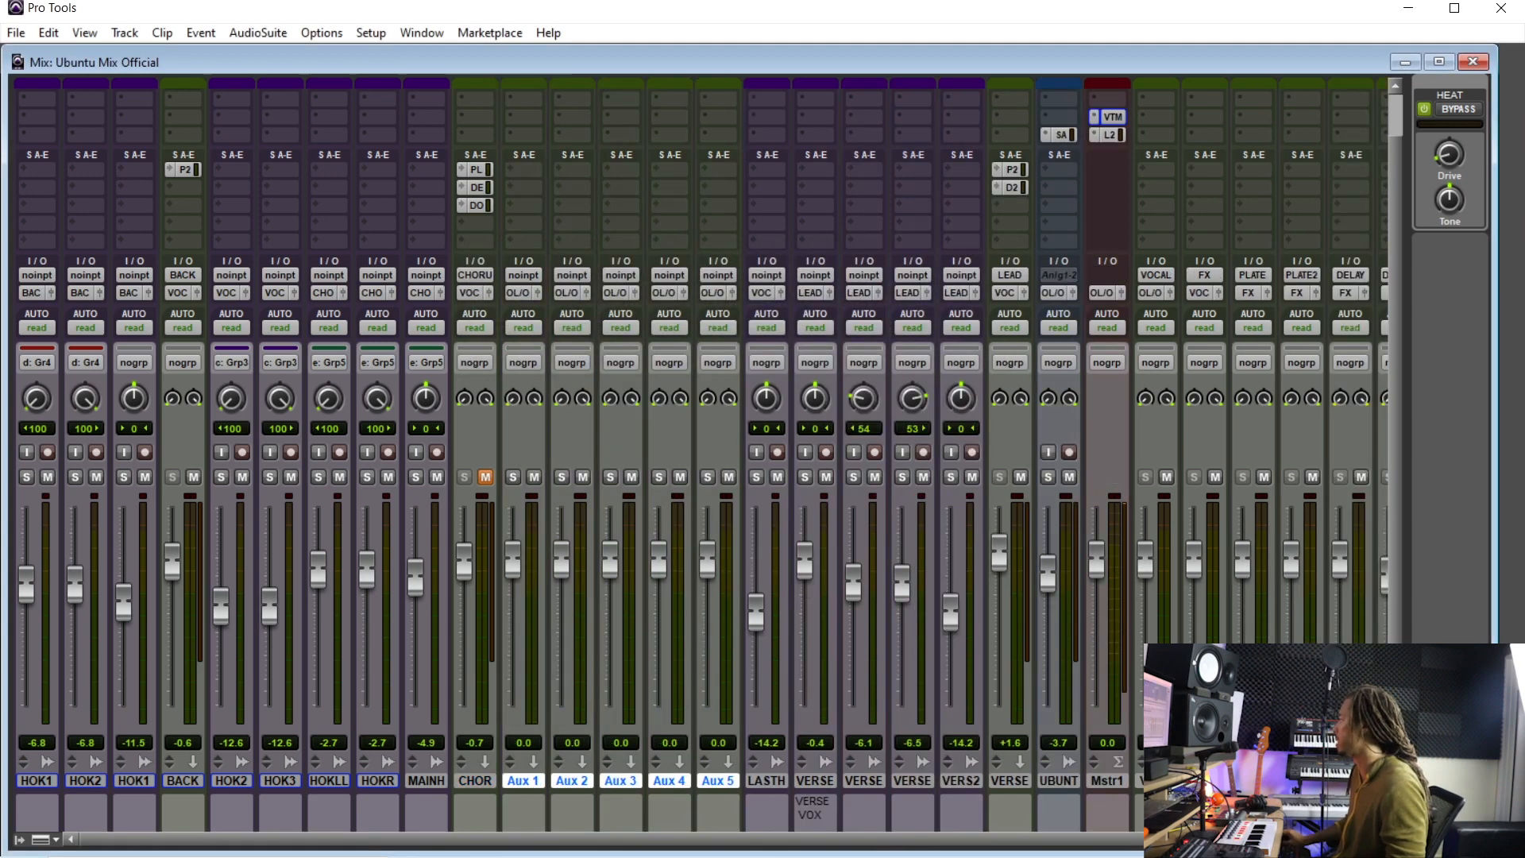
- Move the first new aux track beside the delay returns and rename it DELAY3
{"action": "left_click_drag", "start_coordinate": [685, 786], "coordinate": [1022, 789]}
{"action": "left_click", "coordinate": [1053, 791]}
{"action": "double_click", "coordinate": [1022, 786]}
{"action": "type", "text": "DE"}
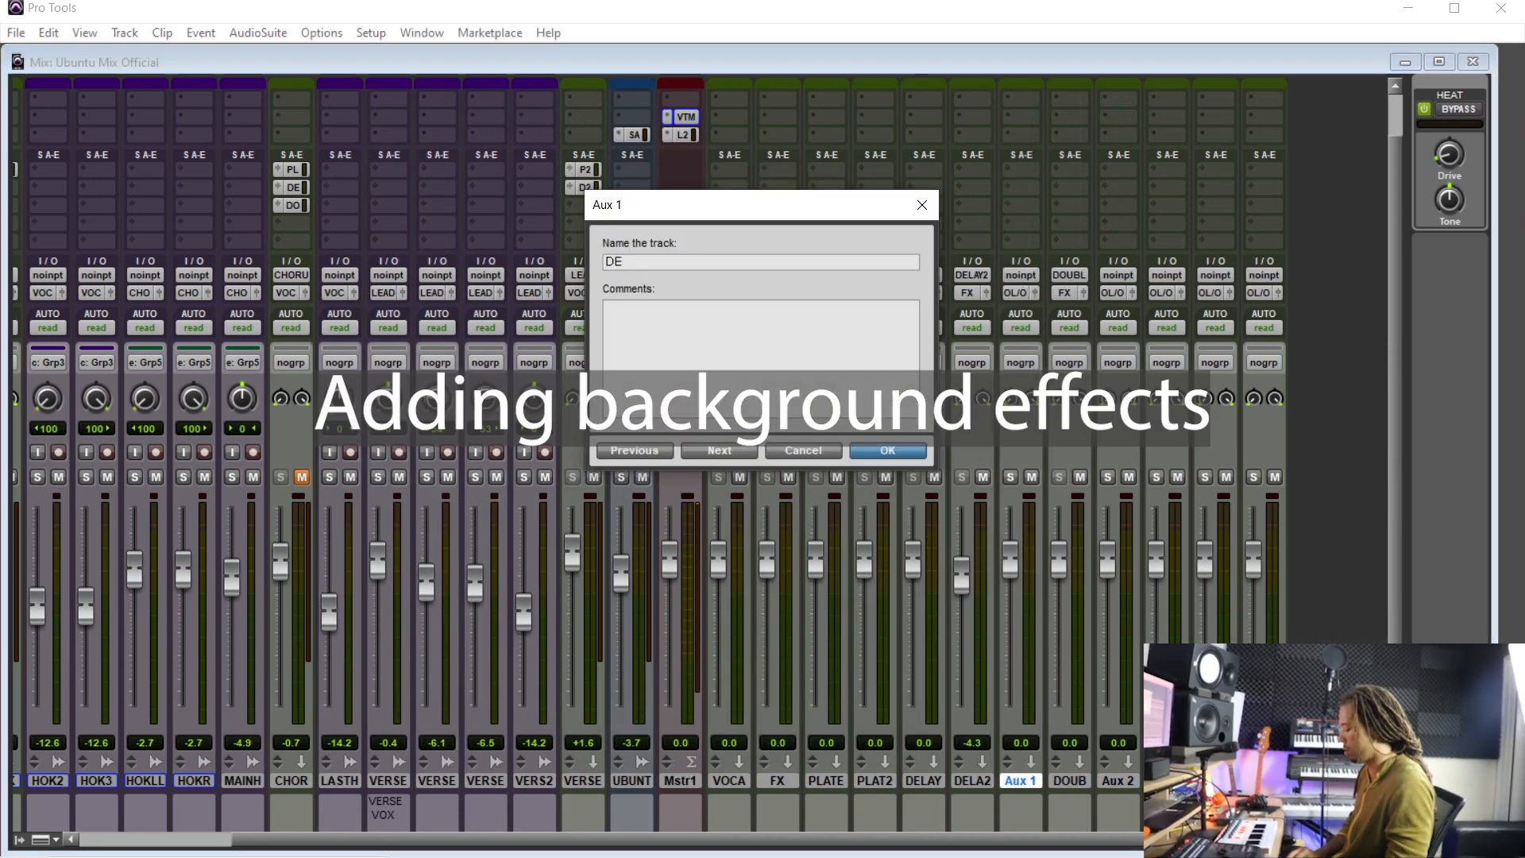
{"action": "type", "text": "LYA3"}
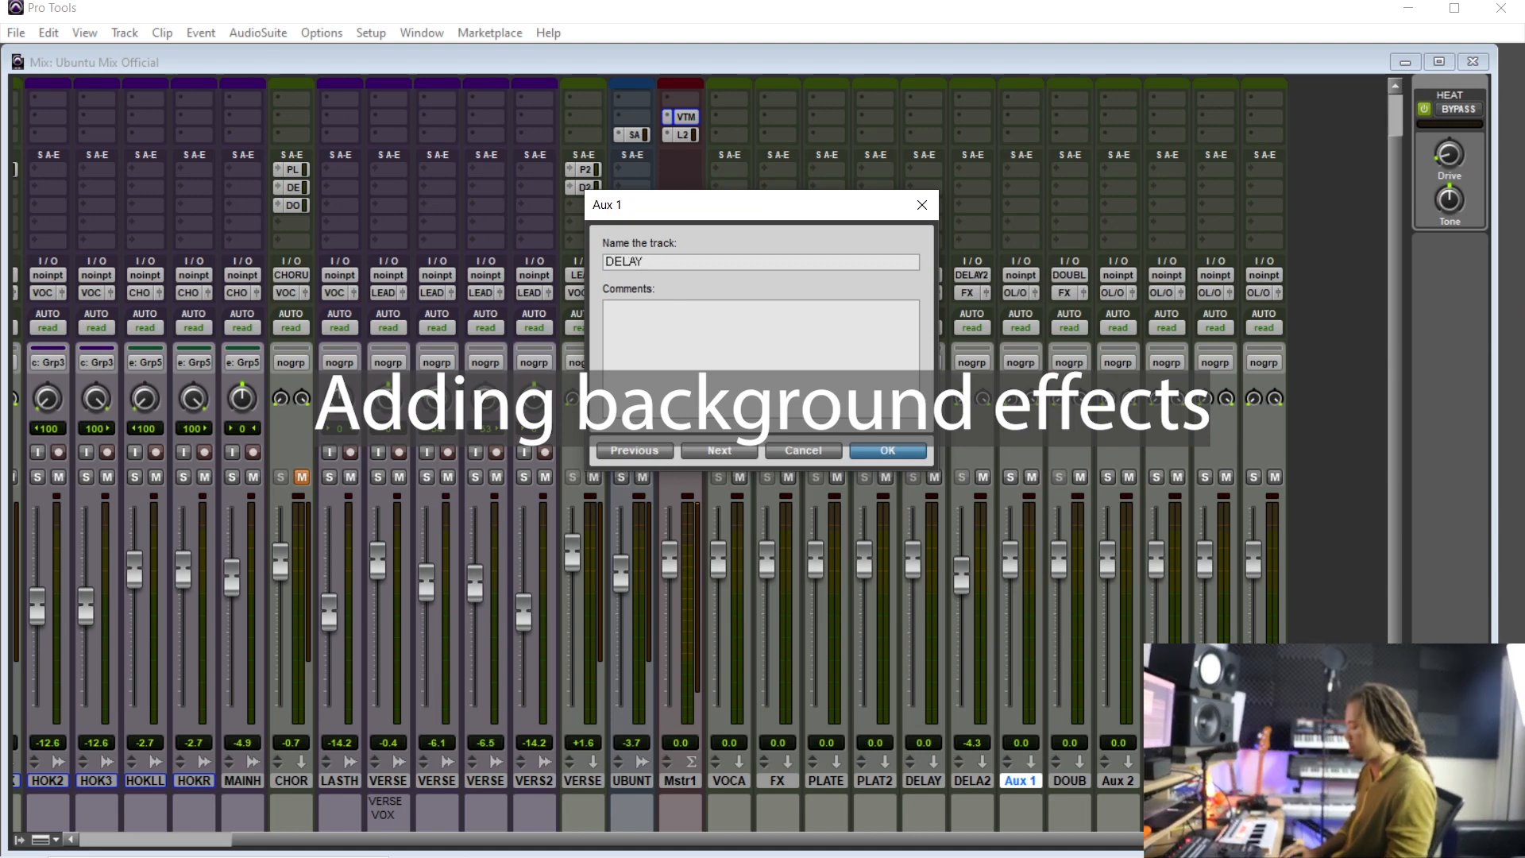
{"action": "key", "text": "Return"}
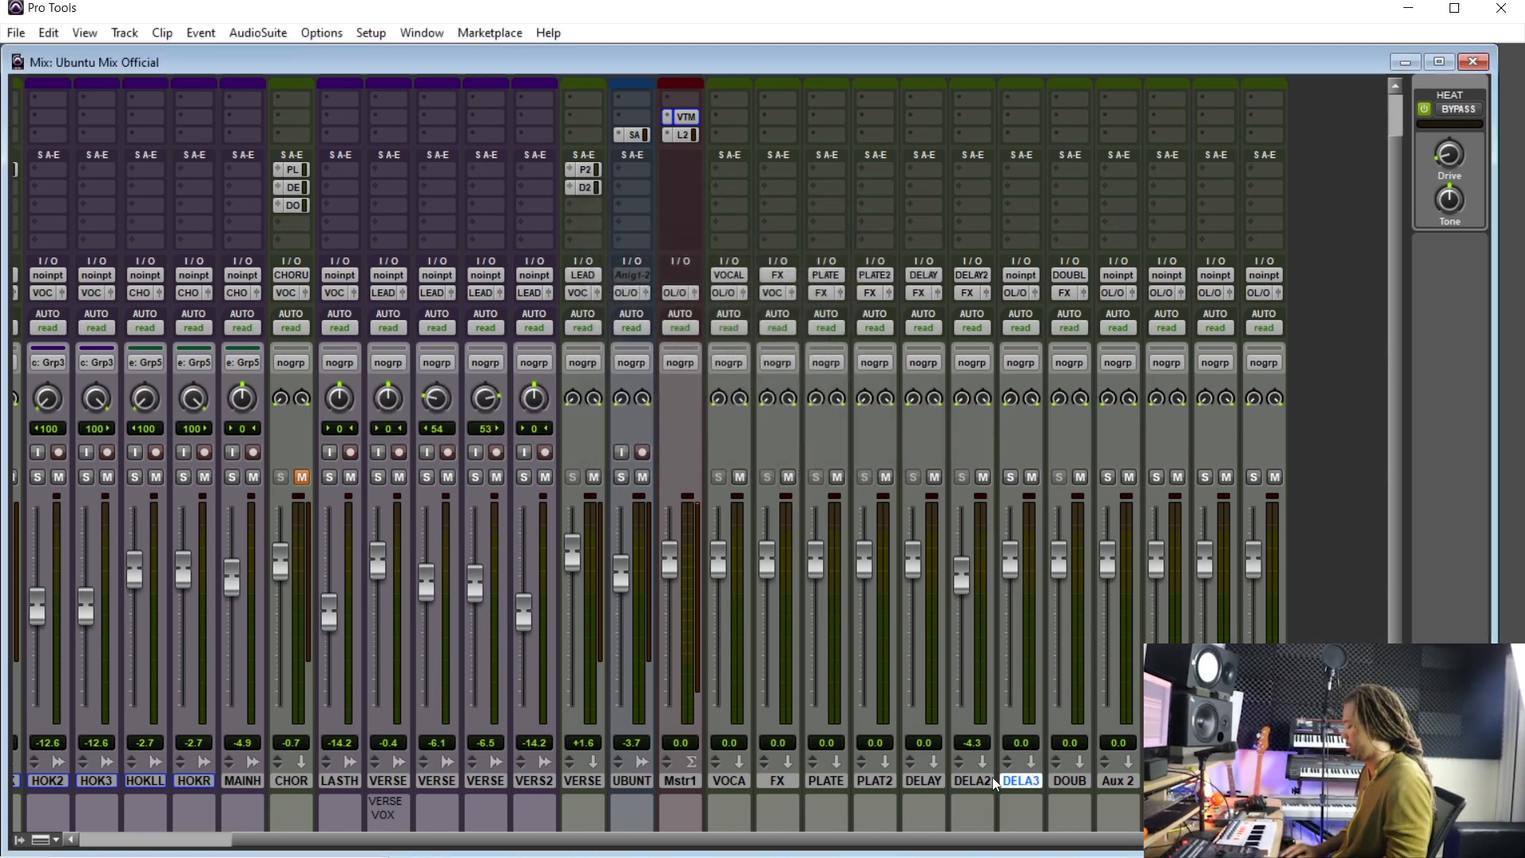
- Place the edit cursor at about 0:55 in the edit window
{"action": "key", "text": "ctrl+equal"}
{"action": "scroll", "coordinate": [953, 579], "scroll_direction": "up", "scroll_amount": 5}
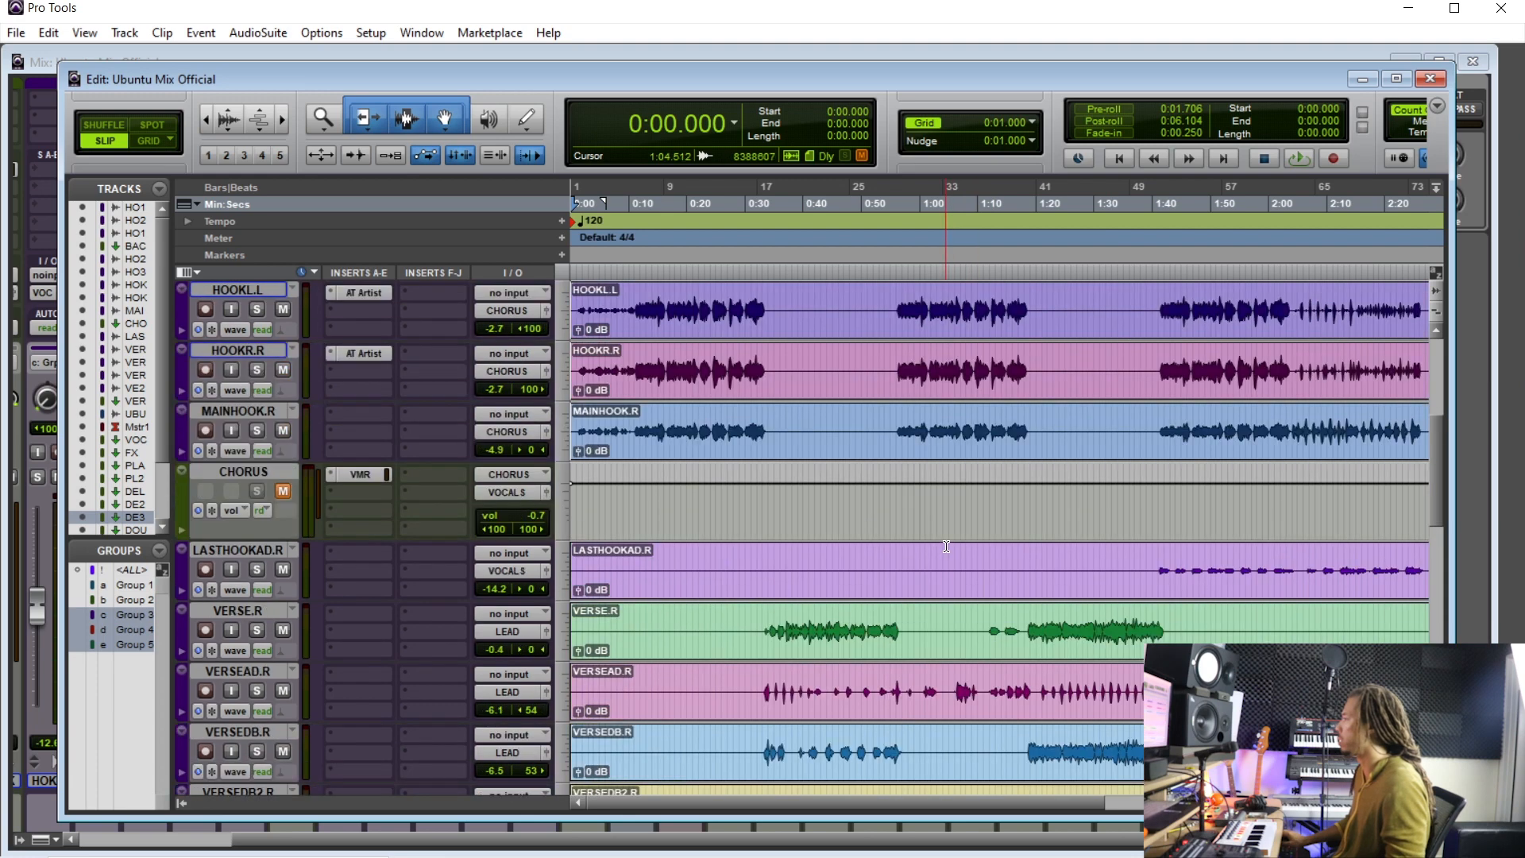
{"action": "left_click", "coordinate": [895, 427]}
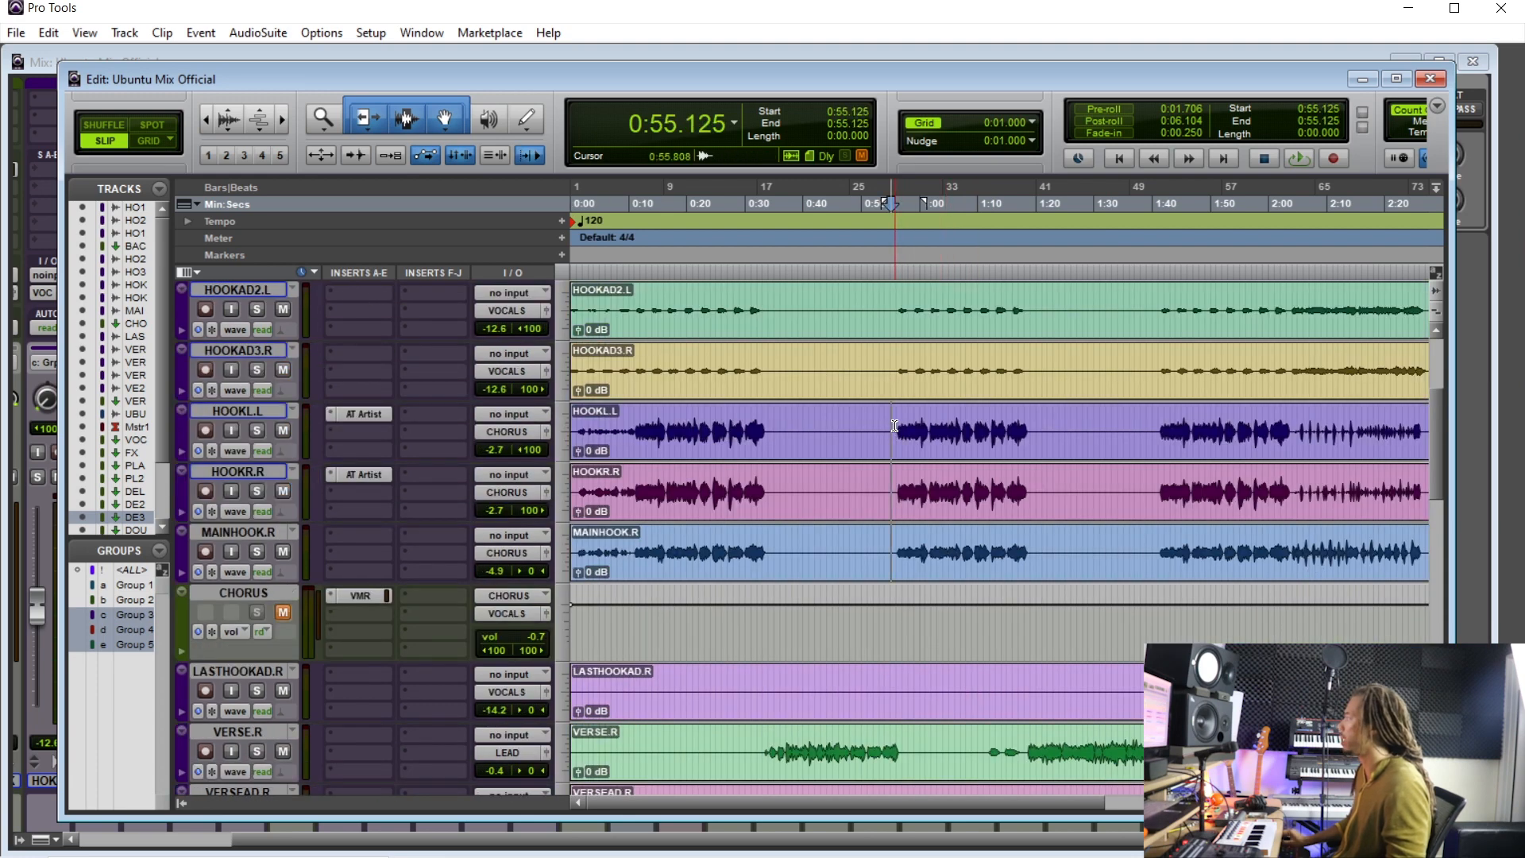
- Rename the Aux 2 track BIG VERB
{"action": "key", "text": "ctrl+equal"}
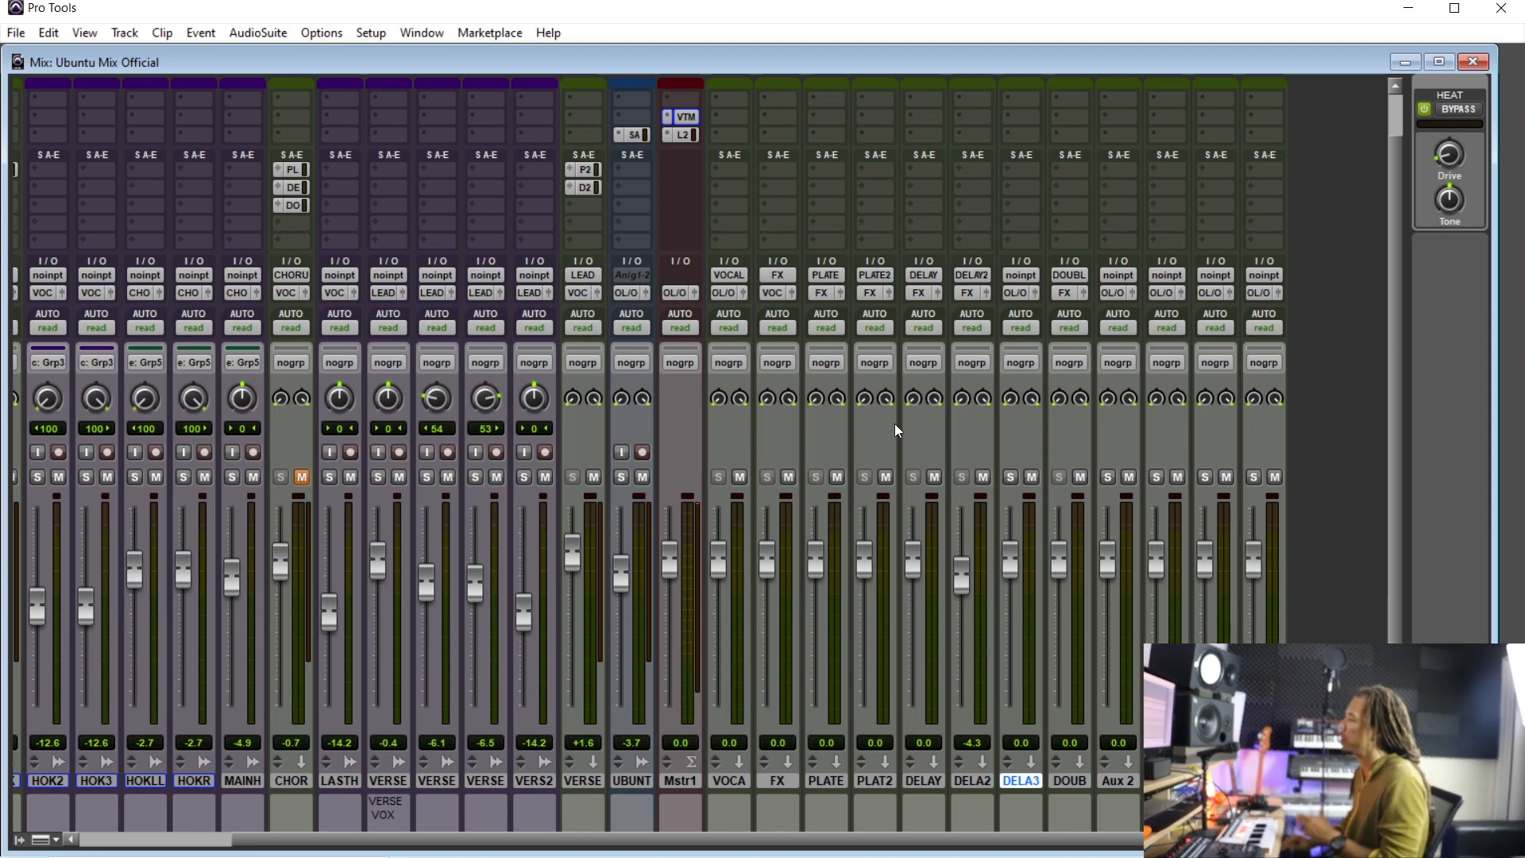
{"action": "scroll", "coordinate": [618, 818], "scroll_direction": "left", "scroll_amount": 1}
{"action": "scroll", "coordinate": [617, 818], "scroll_direction": "left", "scroll_amount": 3}
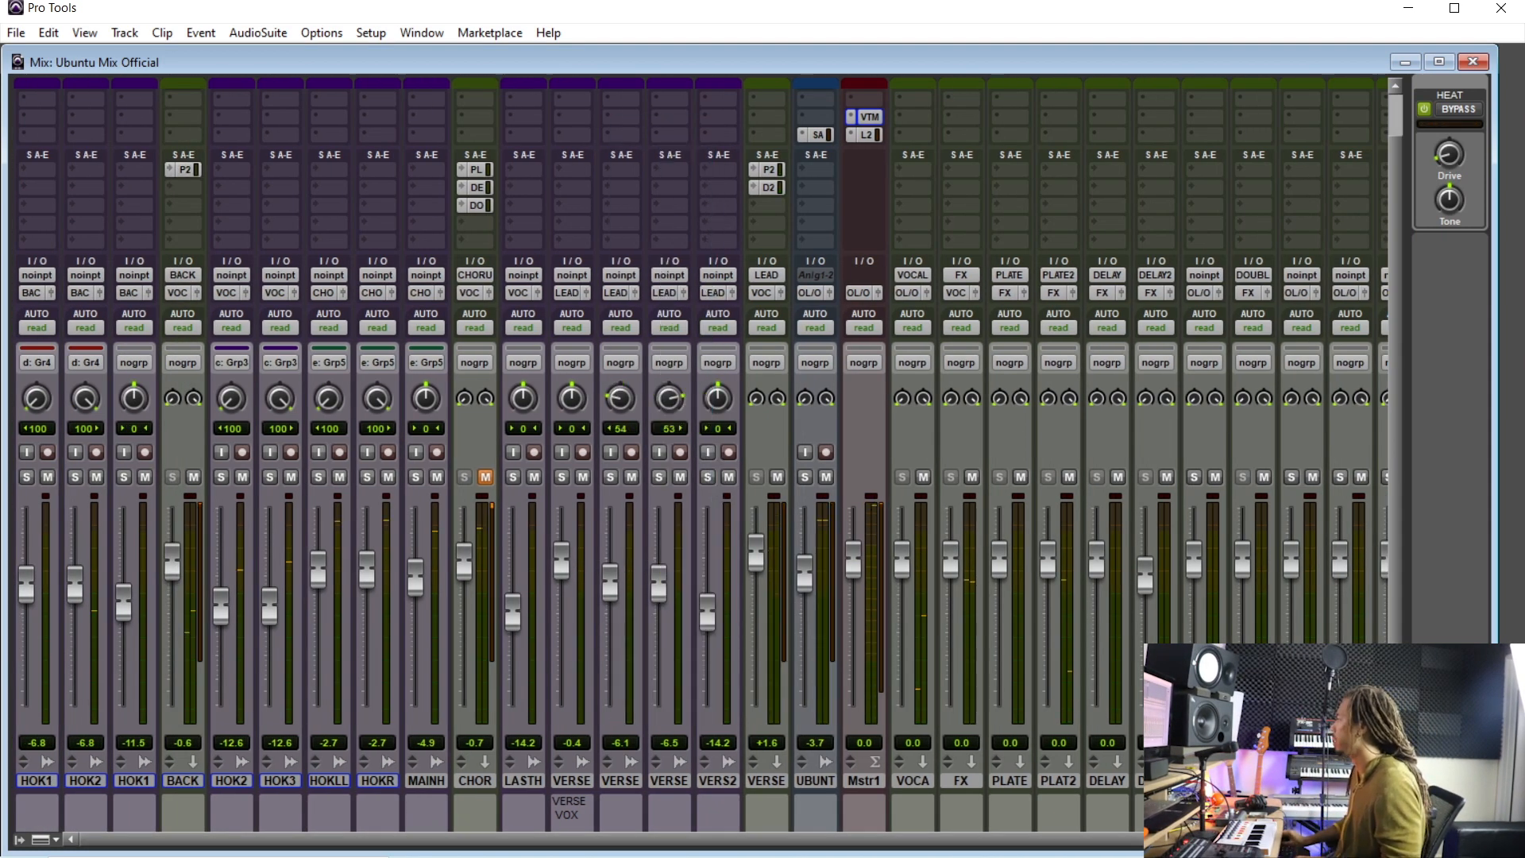
{"action": "scroll", "coordinate": [699, 461], "scroll_direction": "right", "scroll_amount": 1}
{"action": "double_click", "coordinate": [1273, 780]}
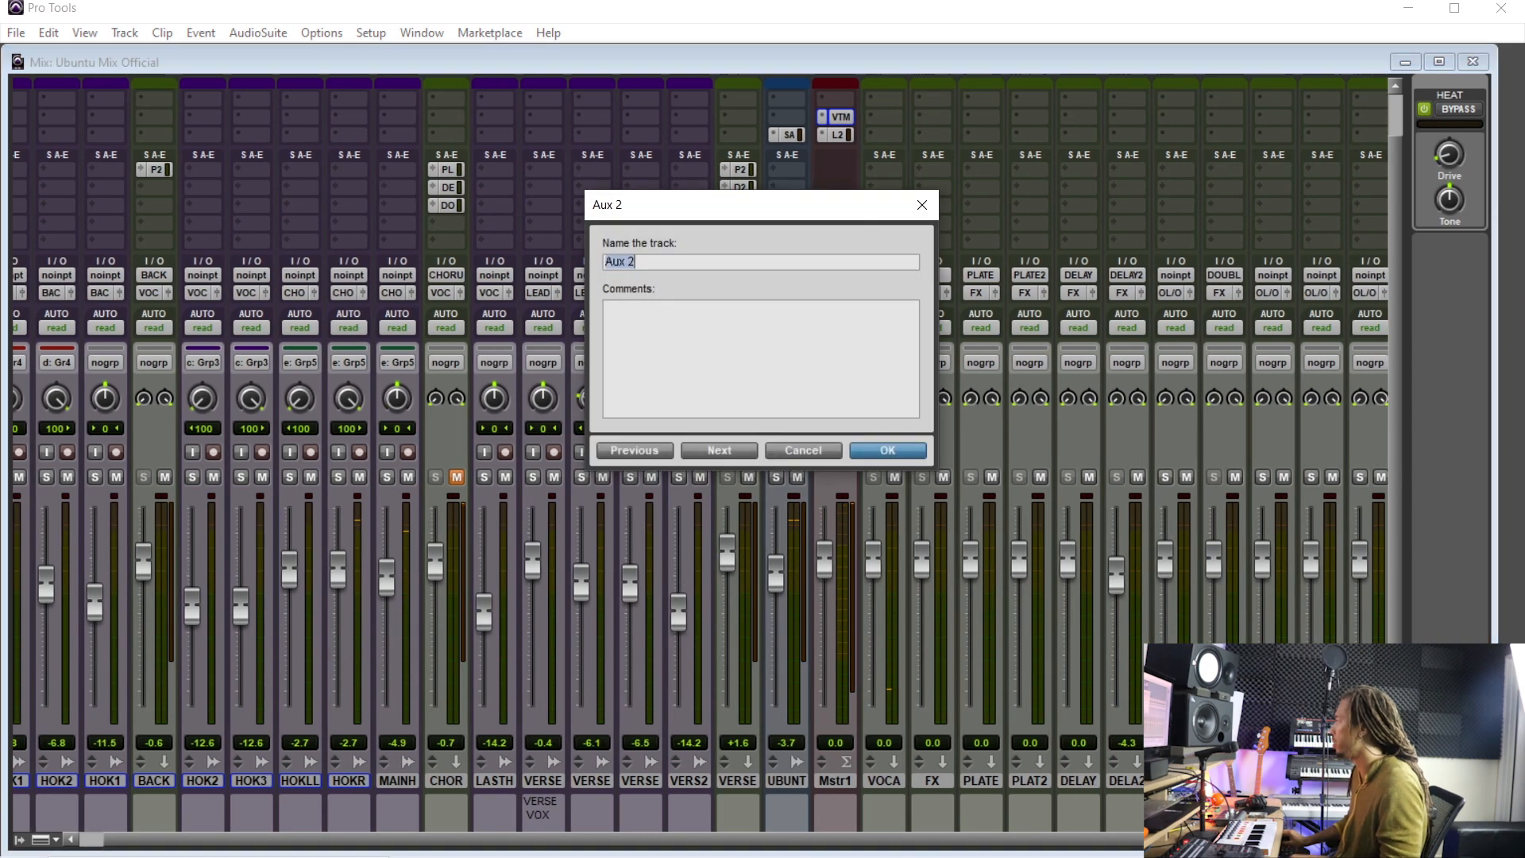
{"action": "key", "text": "BackSpace"}
{"action": "key", "text": "BackSpace"}
{"action": "key", "text": "BackSpace"}
{"action": "key", "text": "BackSpace"}
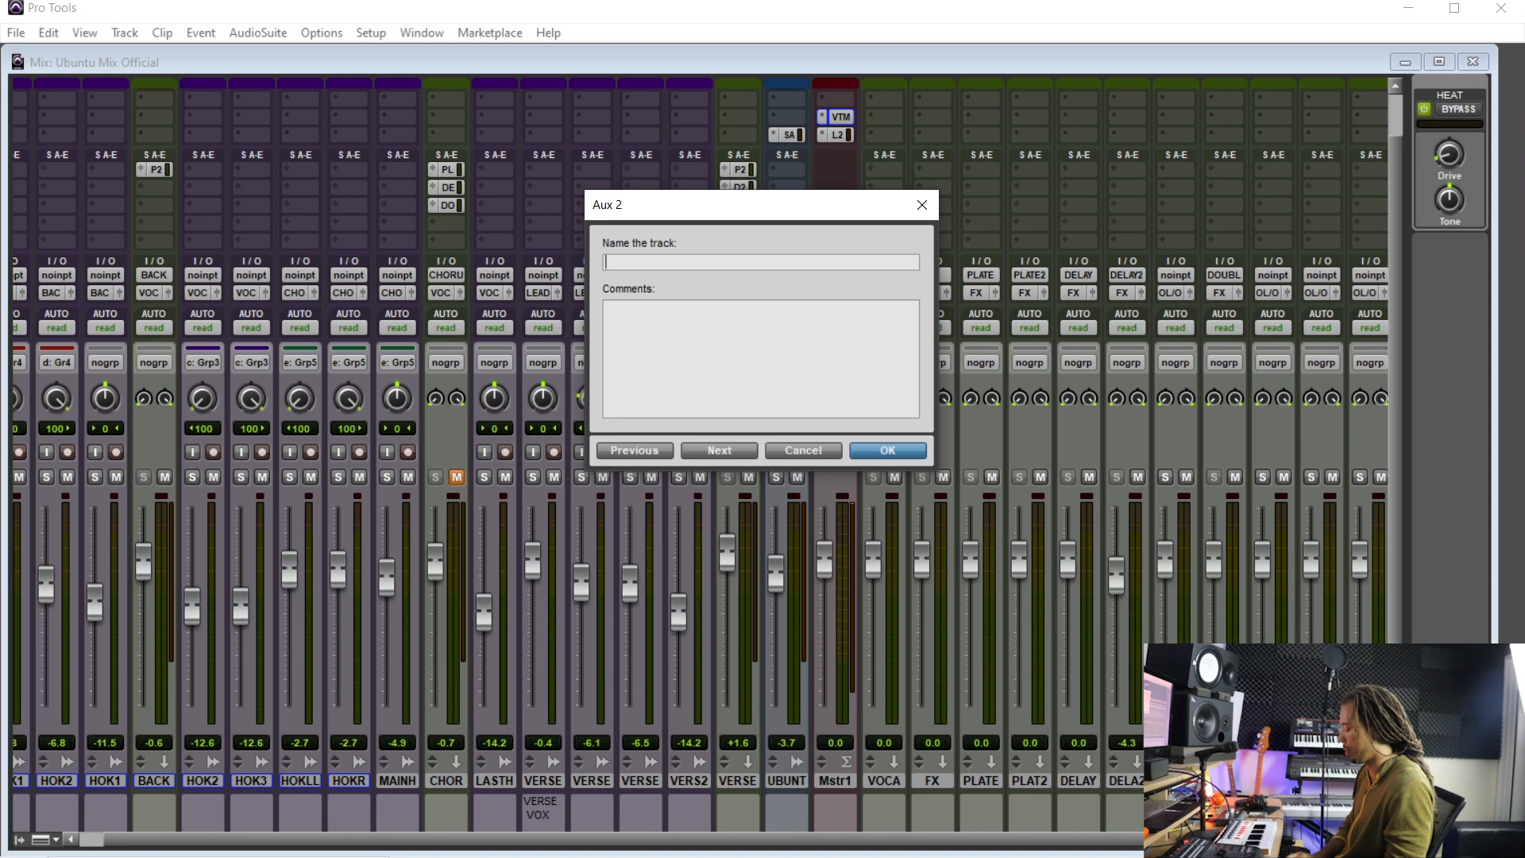
{"action": "type", "text": "BIG VERB"}
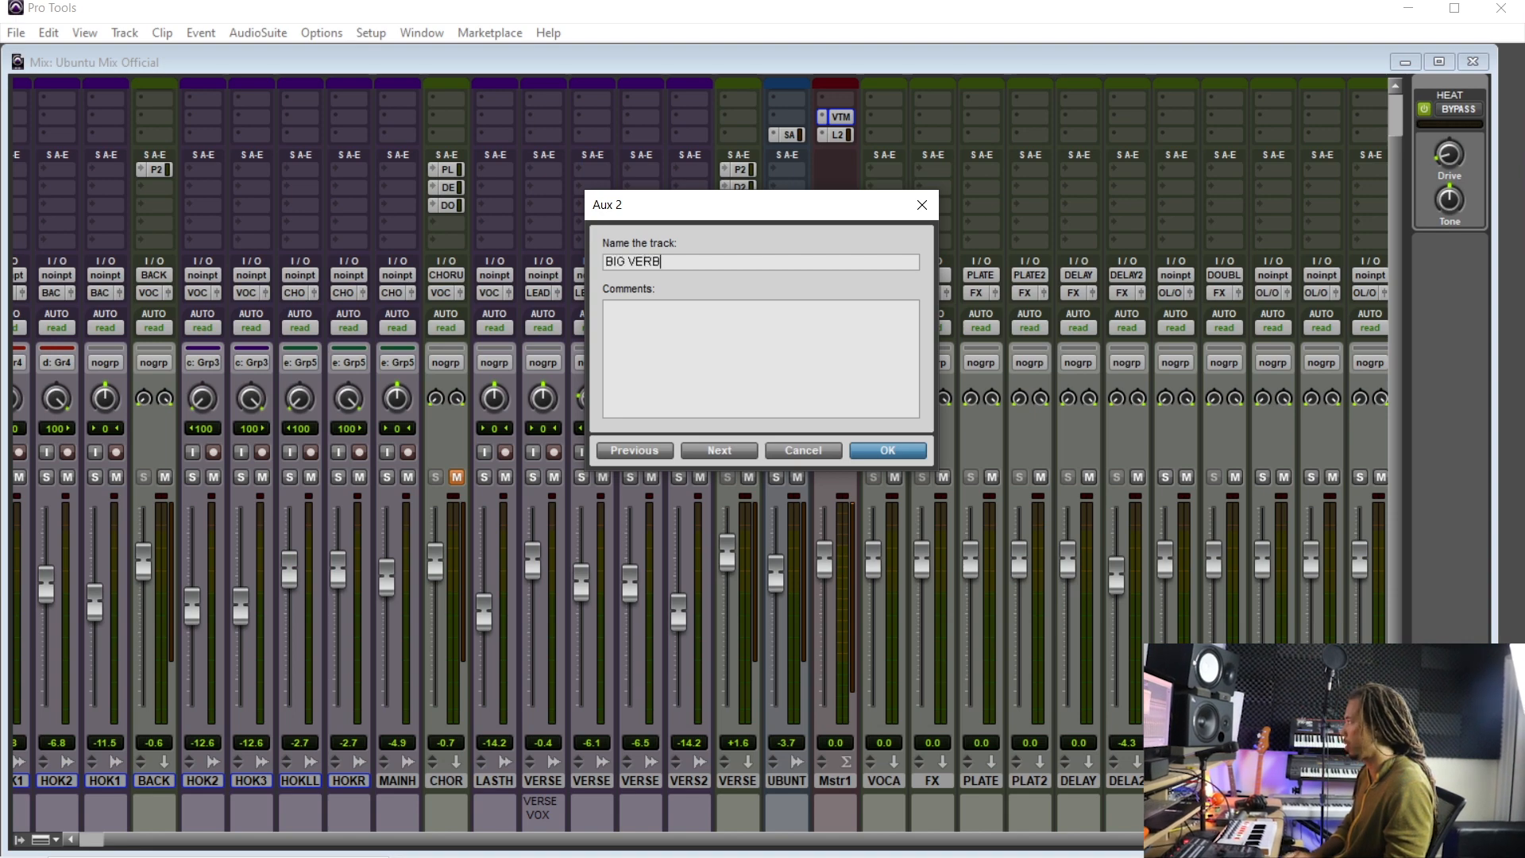
{"action": "key", "text": "Return"}
- Insert LXP Native Plate on the BIG VERB aux, pick the Large Plates category, and close the plug-in
{"action": "scroll", "coordinate": [321, 322], "scroll_direction": "up", "scroll_amount": 2}
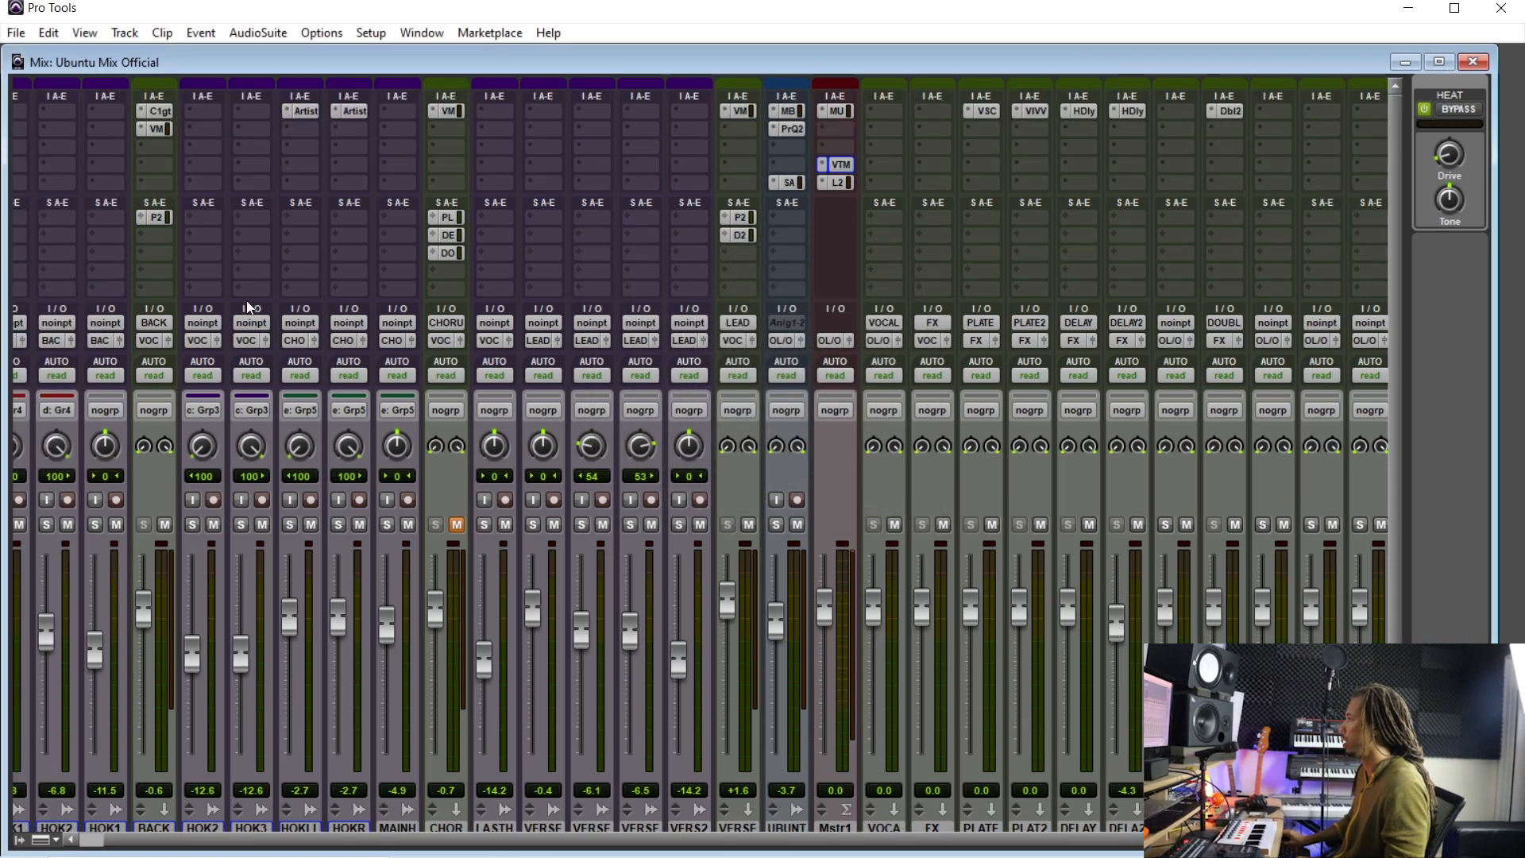
{"action": "left_click", "coordinate": [151, 219], "text": "ctrl"}
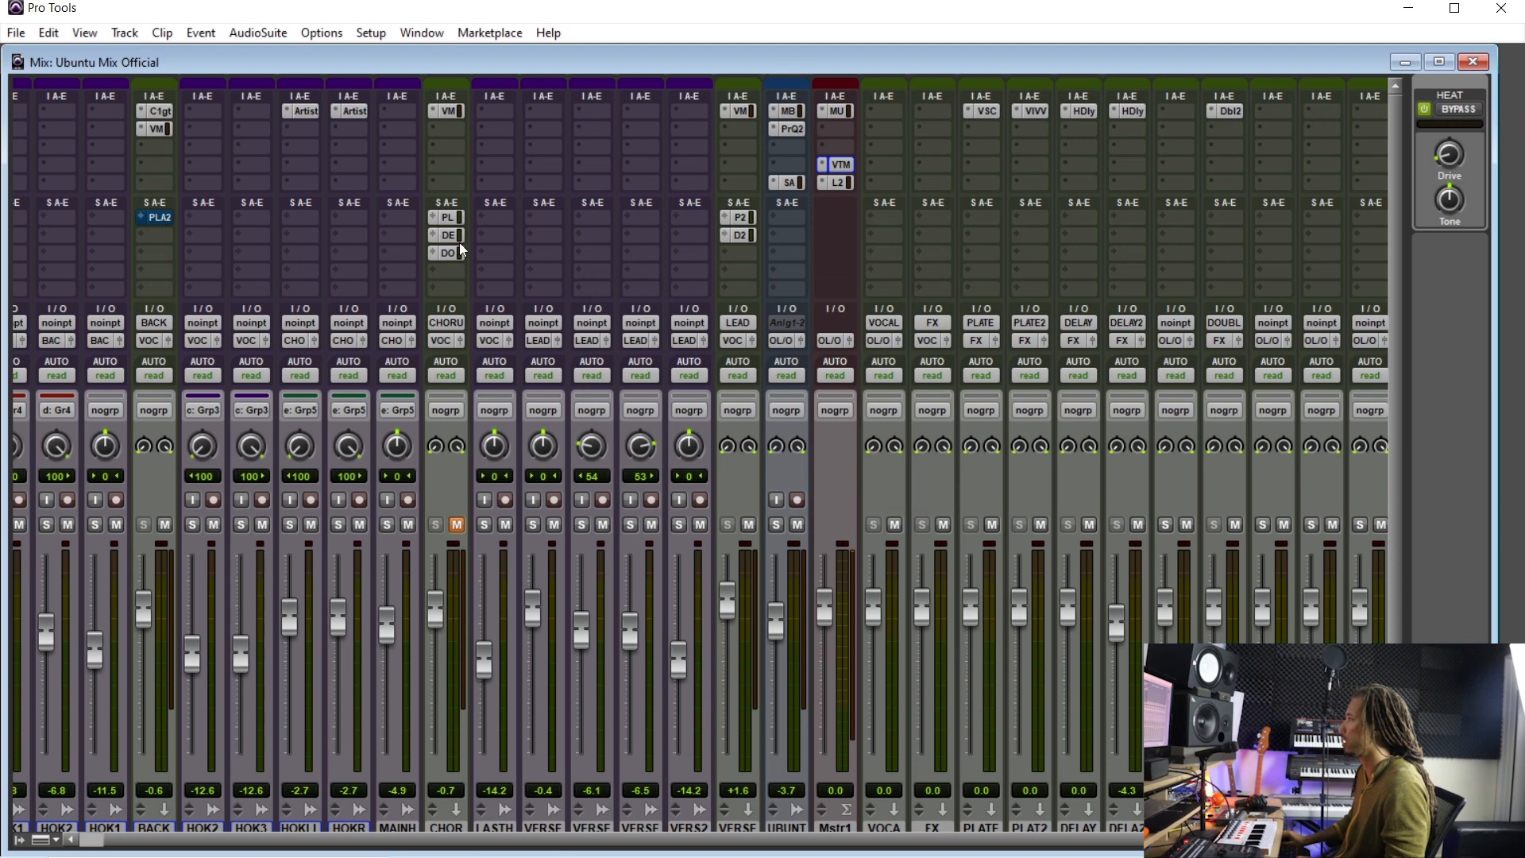
{"action": "left_click", "coordinate": [1279, 135]}
{"action": "mouse_move", "coordinate": [1457, 150]}
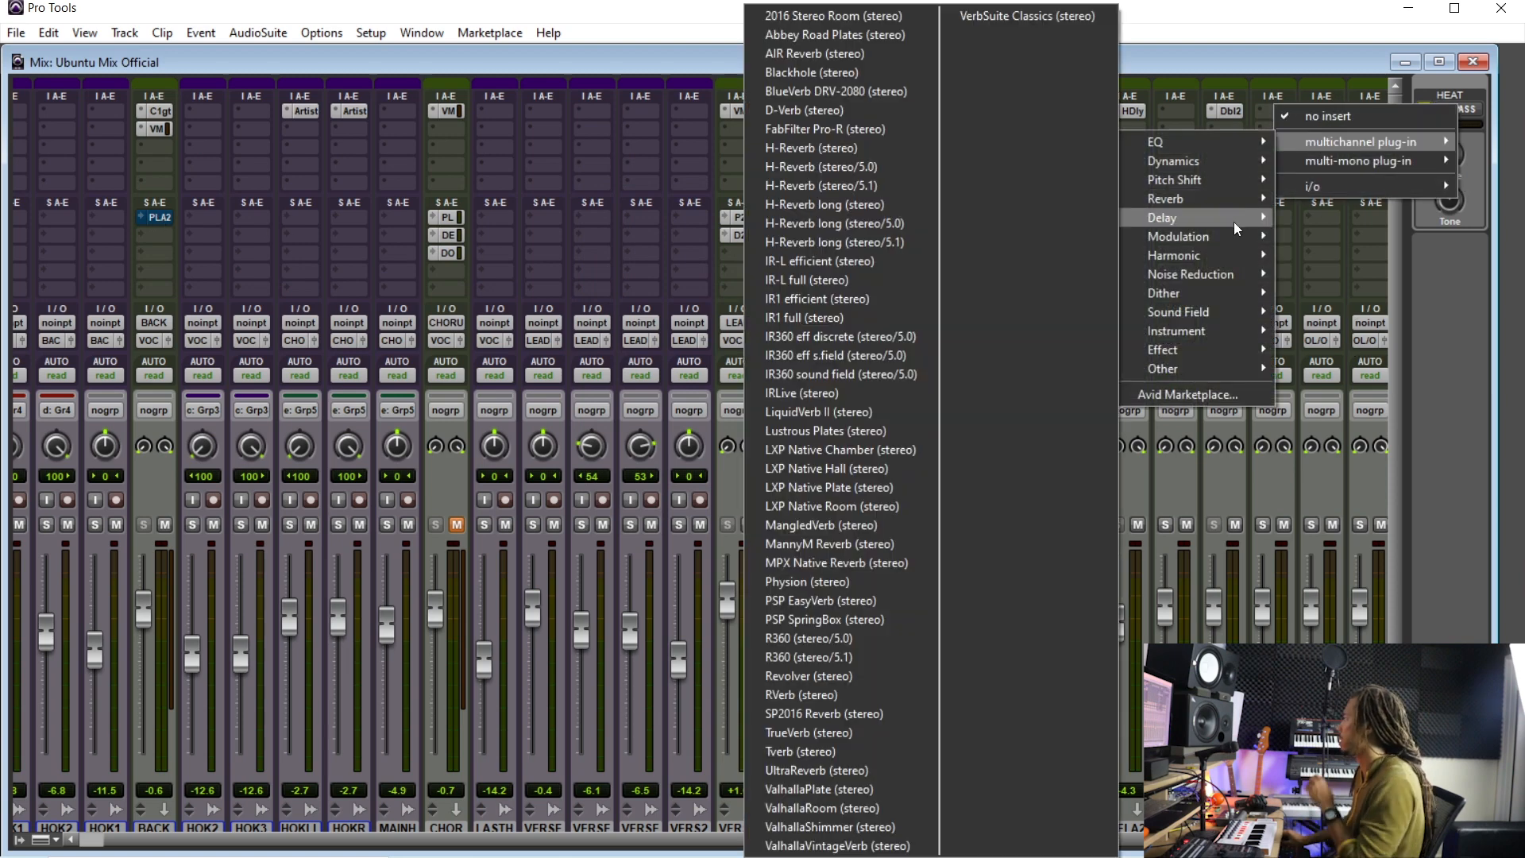
{"action": "mouse_move", "coordinate": [1269, 205]}
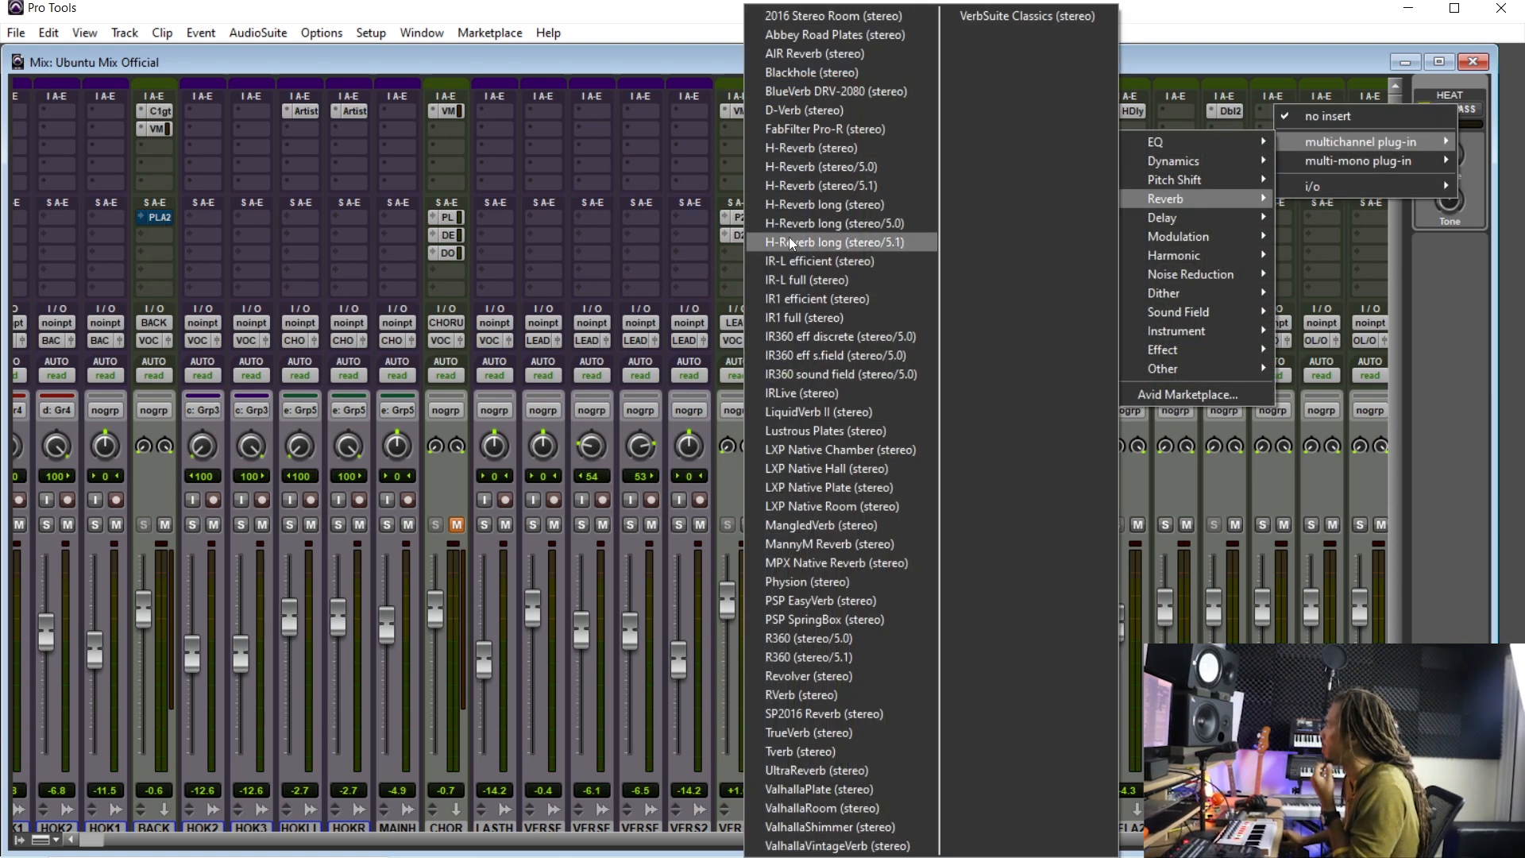
{"action": "left_click", "coordinate": [826, 488]}
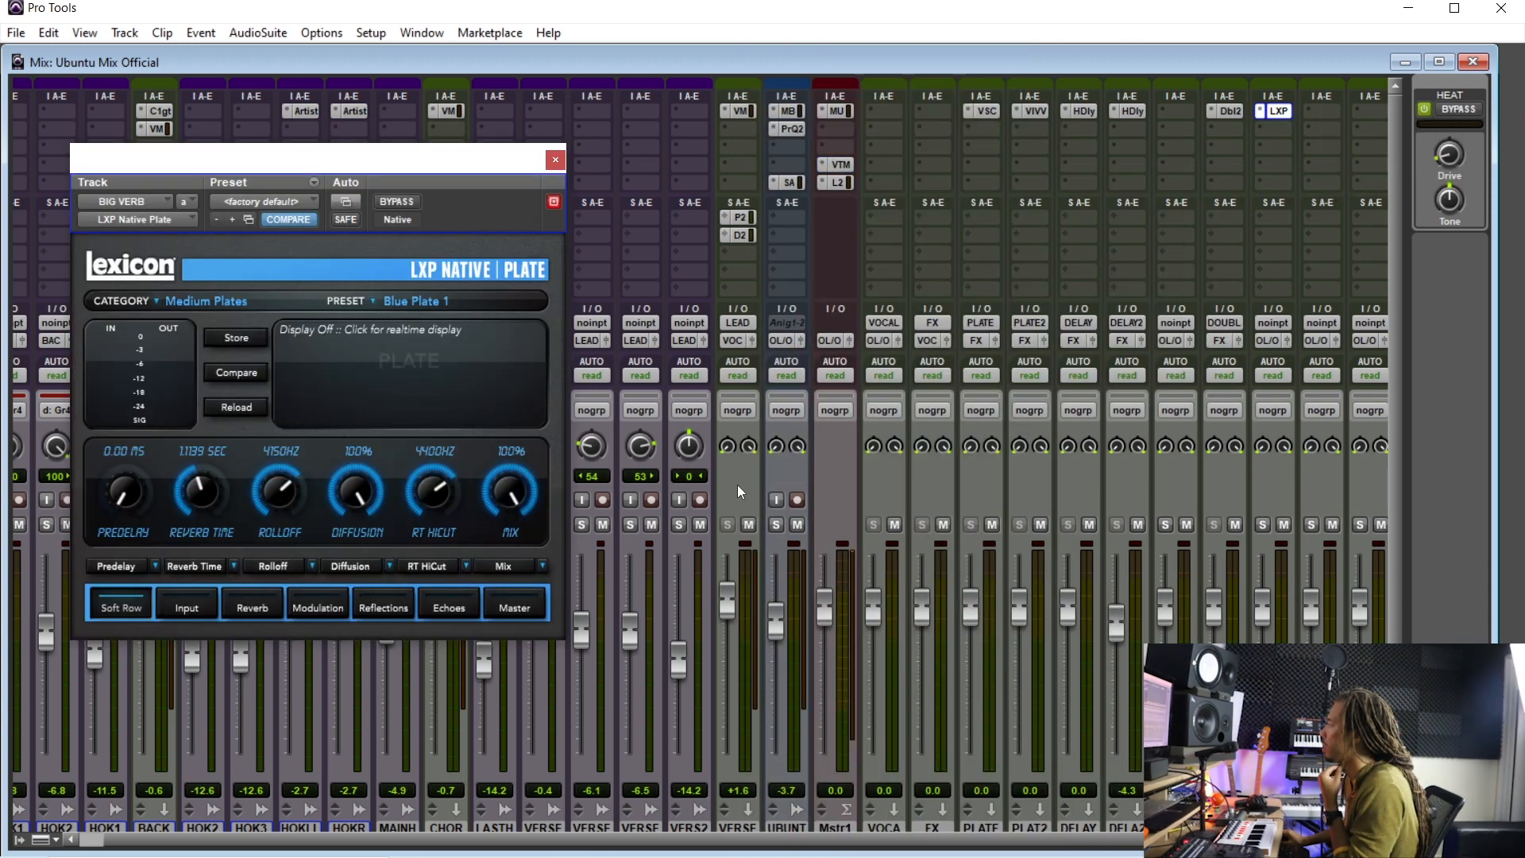
{"action": "left_click", "coordinate": [234, 308]}
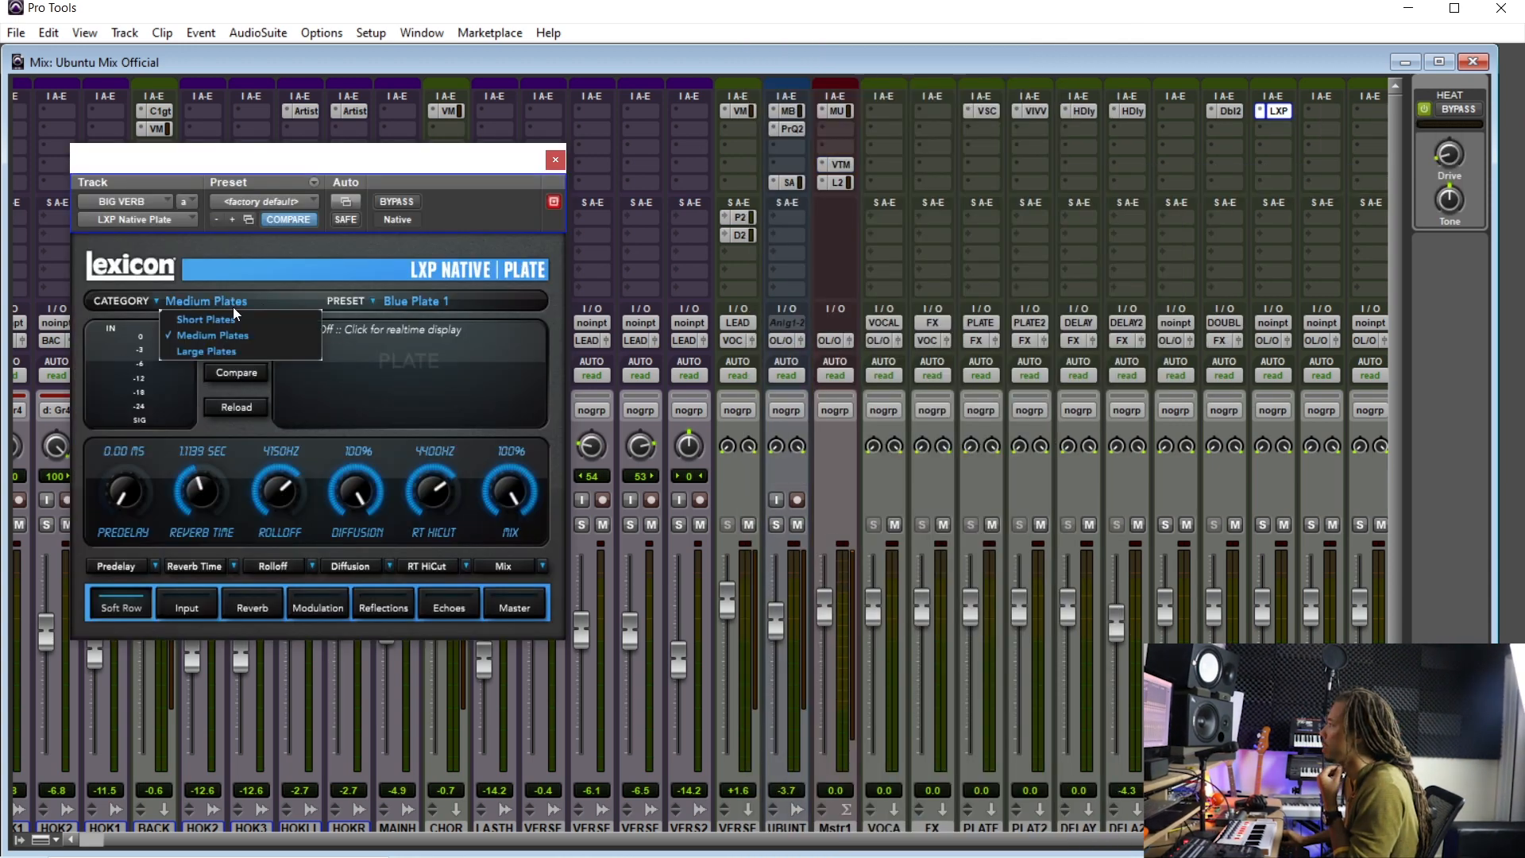
{"action": "left_click", "coordinate": [227, 352]}
{"action": "left_click", "coordinate": [555, 160]}
- Add a send from the BACK track to BIG VERB and set its level to about -13.1 dB
{"action": "left_click", "coordinate": [155, 217]}
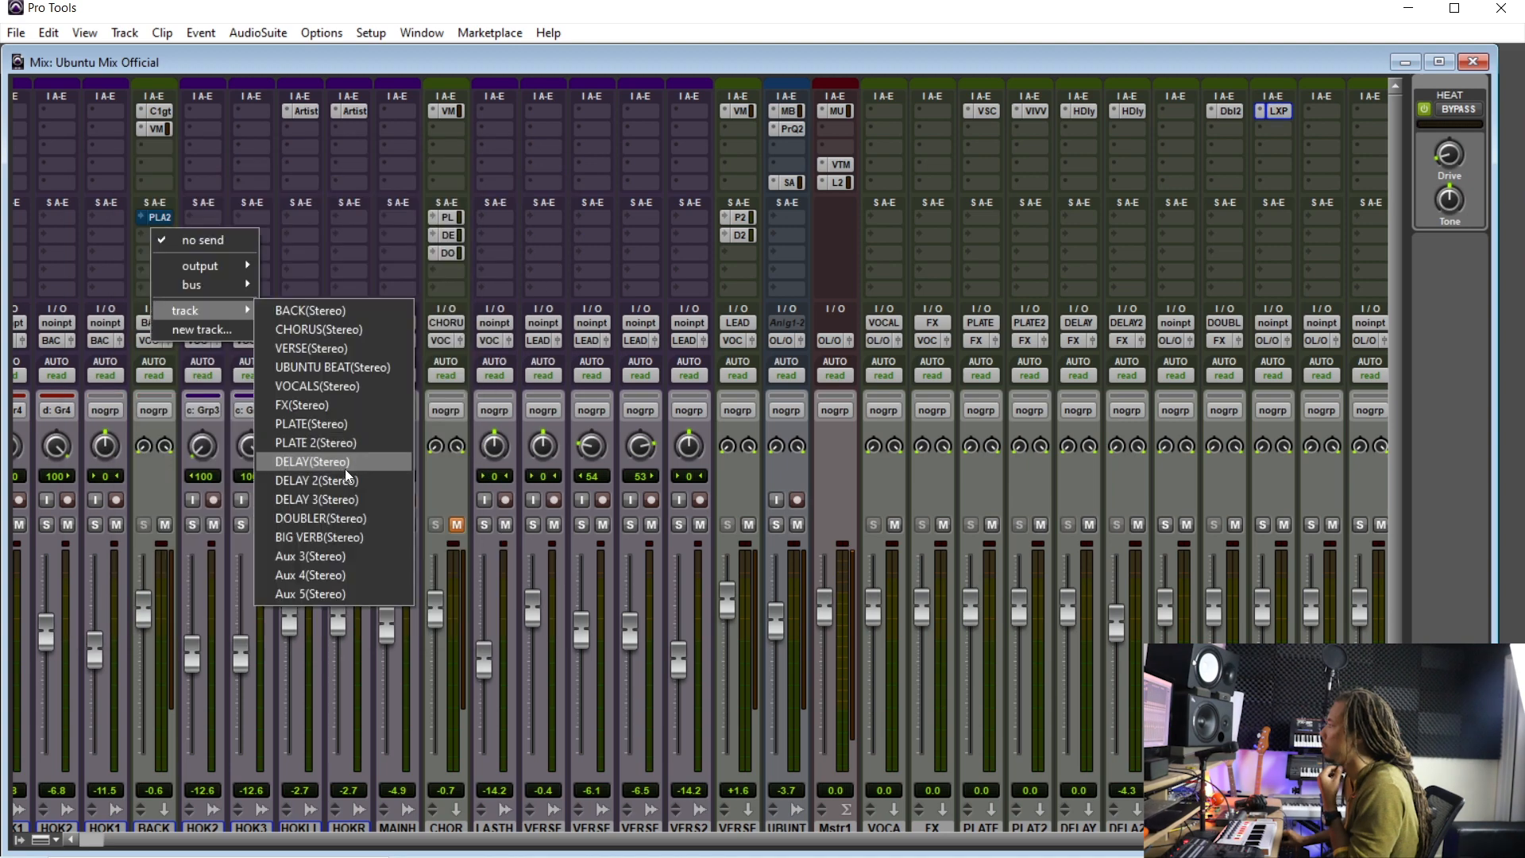
{"action": "left_click", "coordinate": [350, 533]}
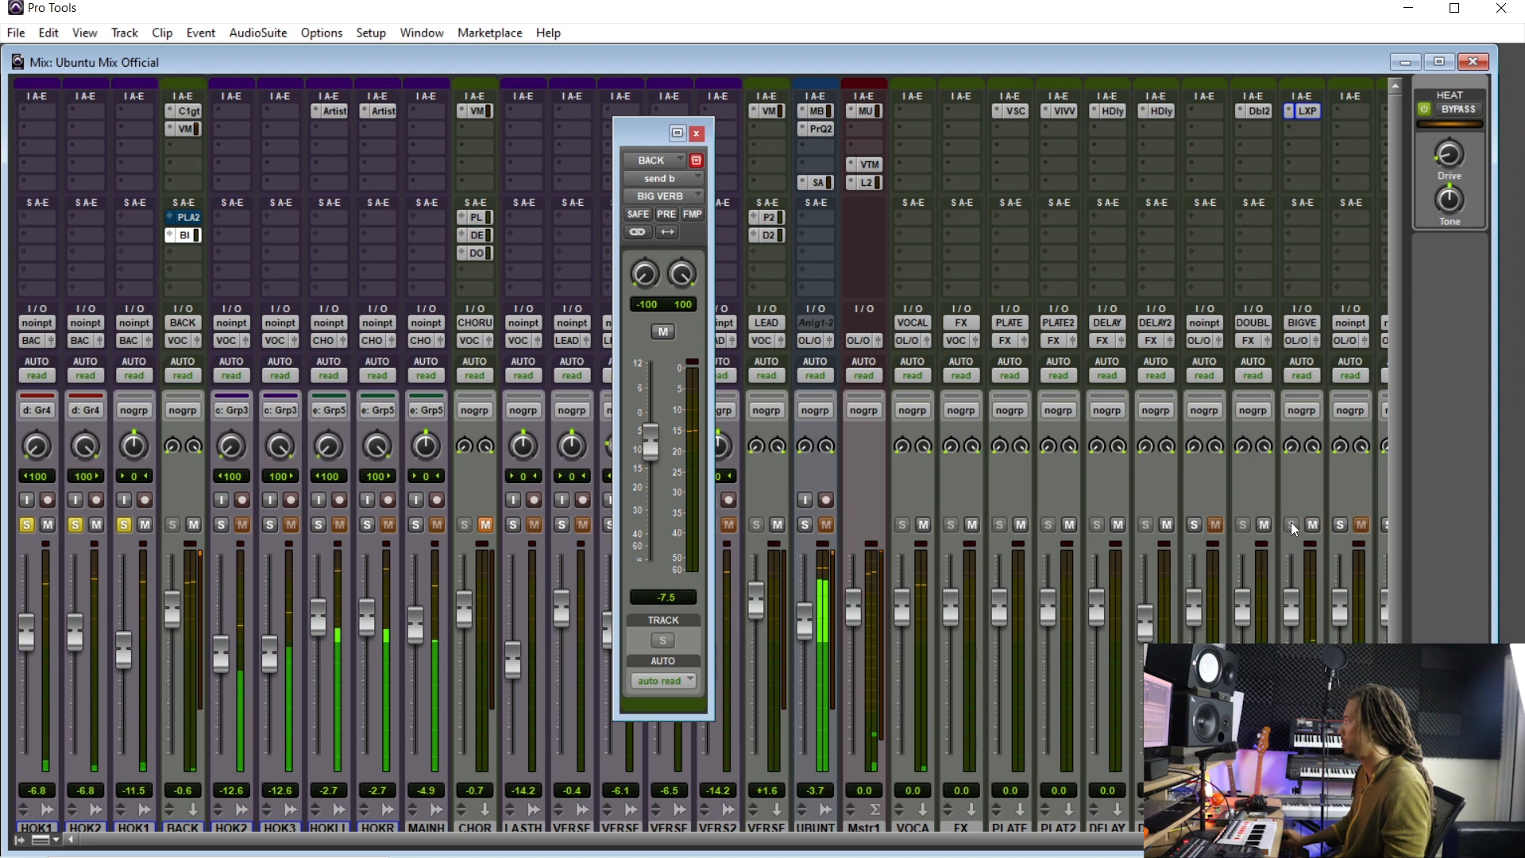
{"action": "left_click_drag", "start_coordinate": [649, 452], "coordinate": [651, 473]}
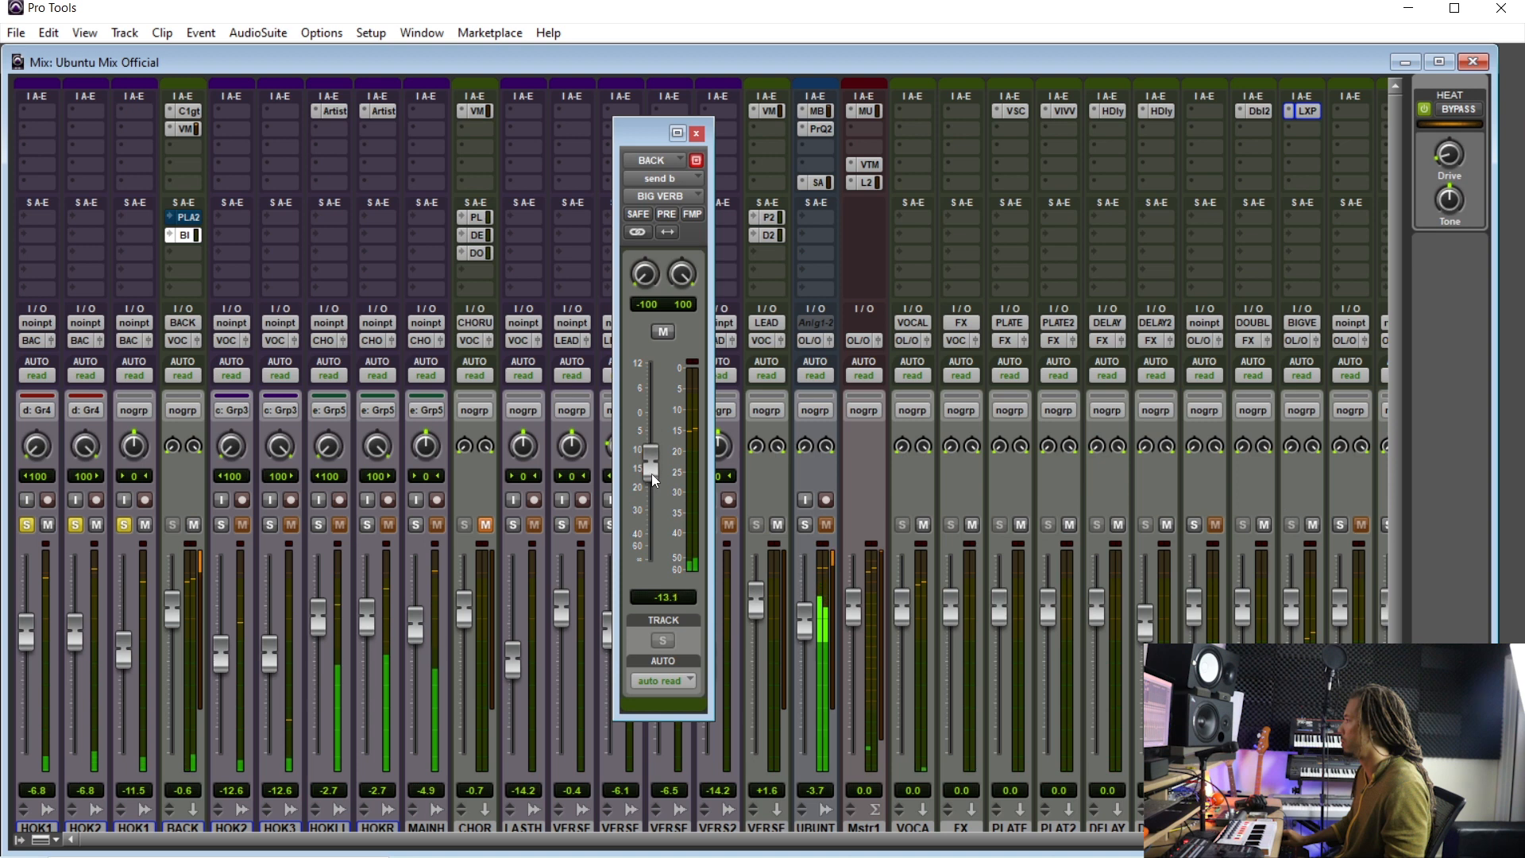
- Clear the soloed tracks
{"action": "left_click", "coordinate": [122, 528], "text": "alt"}
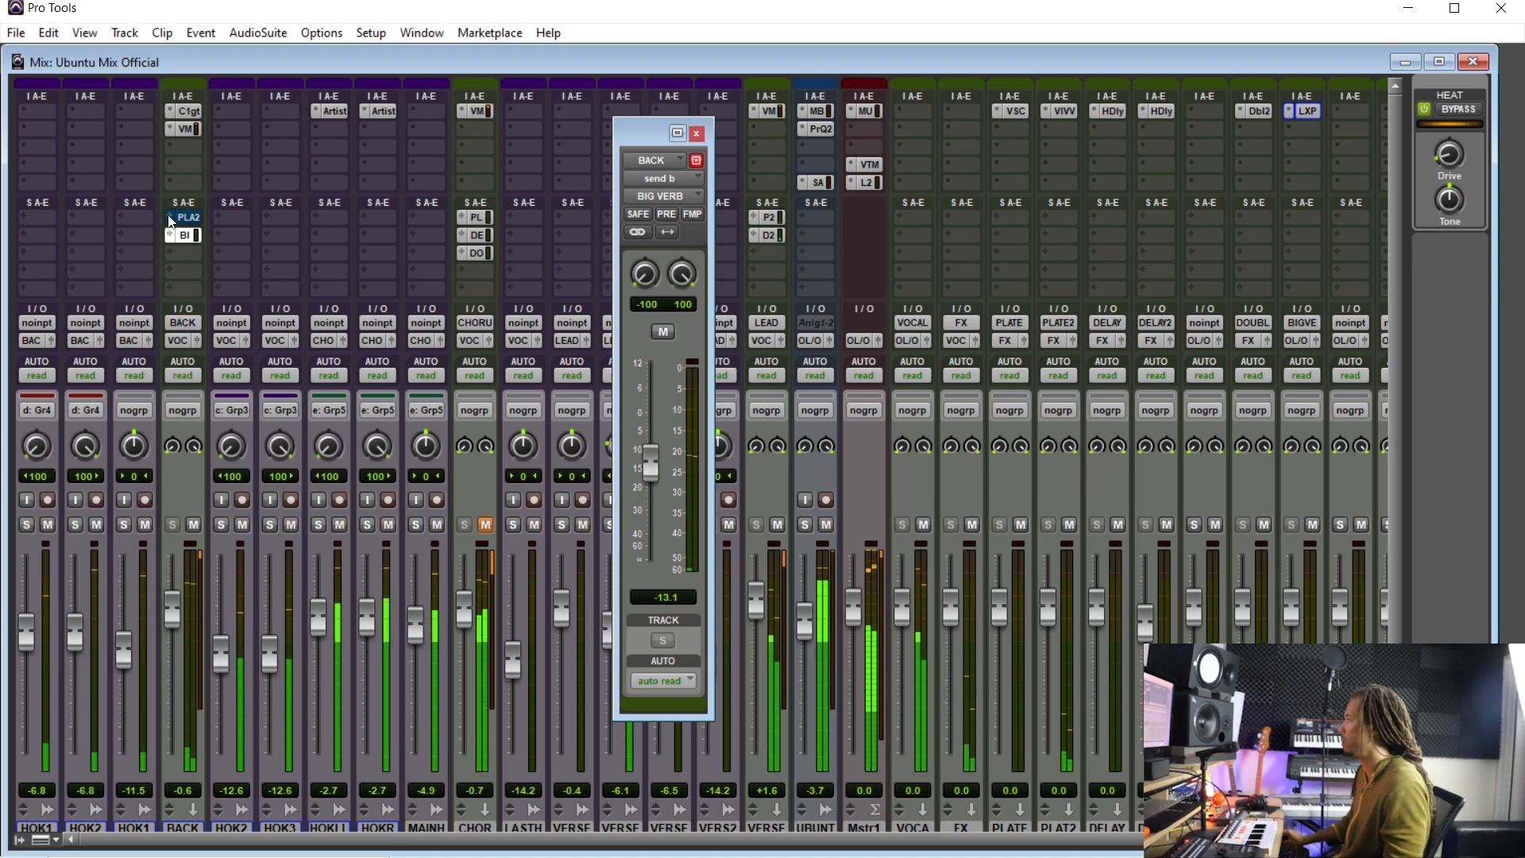
{"action": "key", "text": "ctrl+equal"}
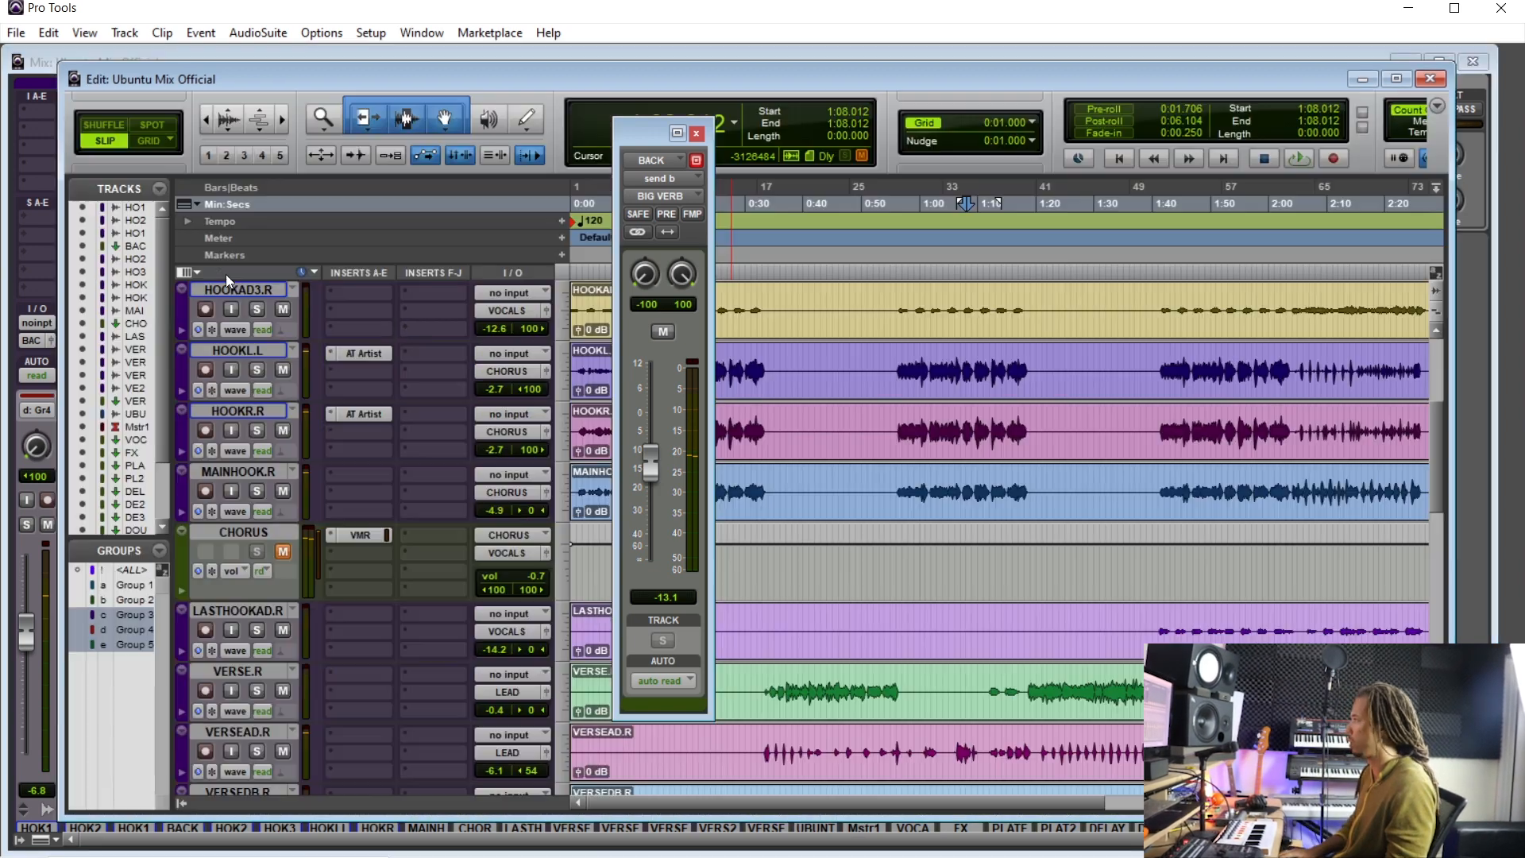
{"action": "key", "text": "ctrl+equal"}
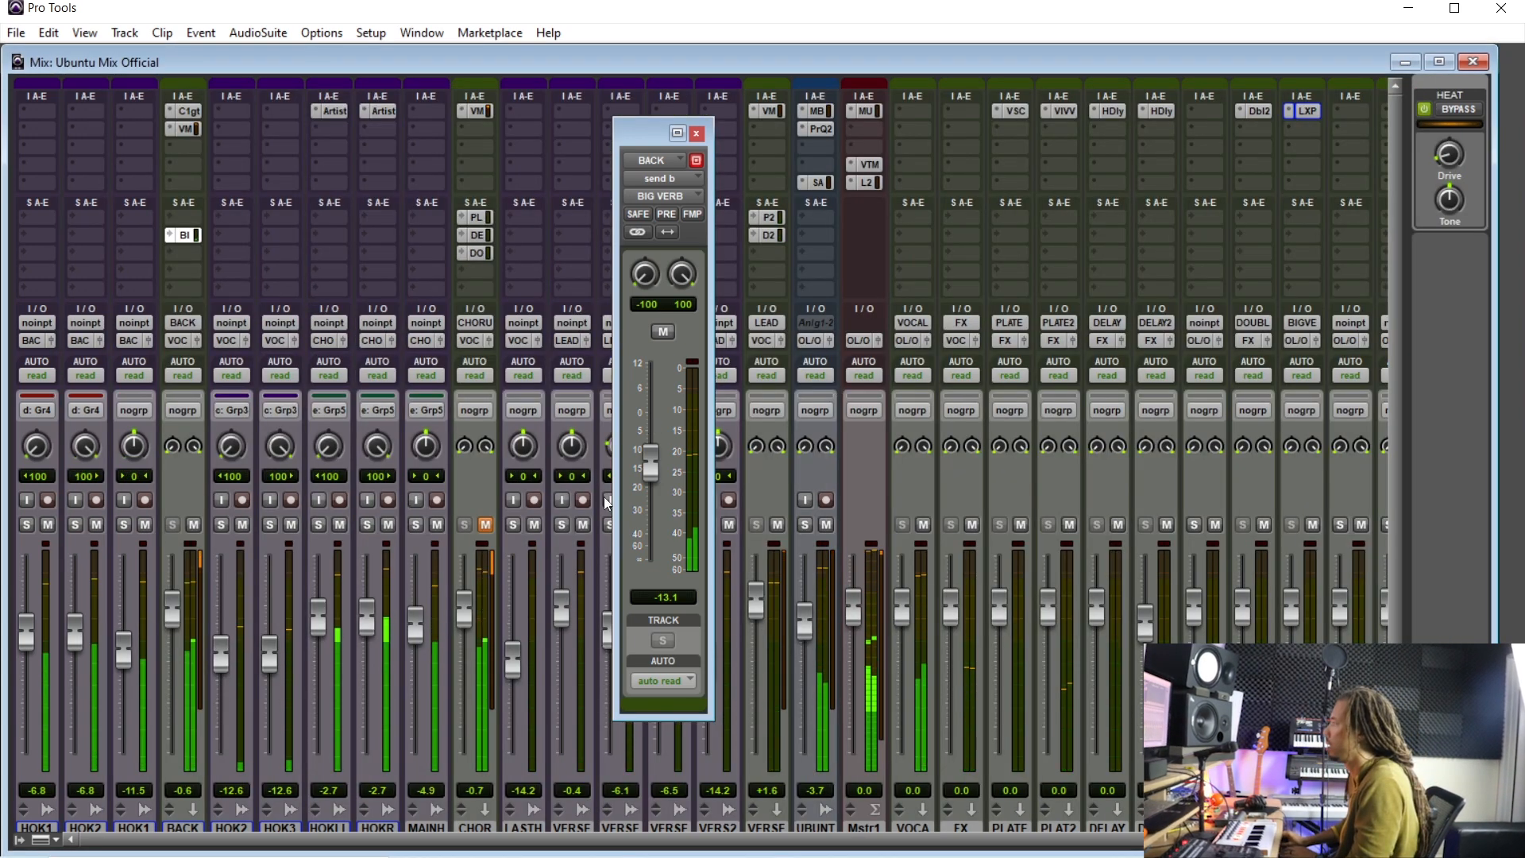
- Load the Big Fat Plate 2 preset on the plate reverb and set the BIG VERB send to about -6.5 dB
{"action": "left_click_drag", "start_coordinate": [650, 467], "coordinate": [655, 460]}
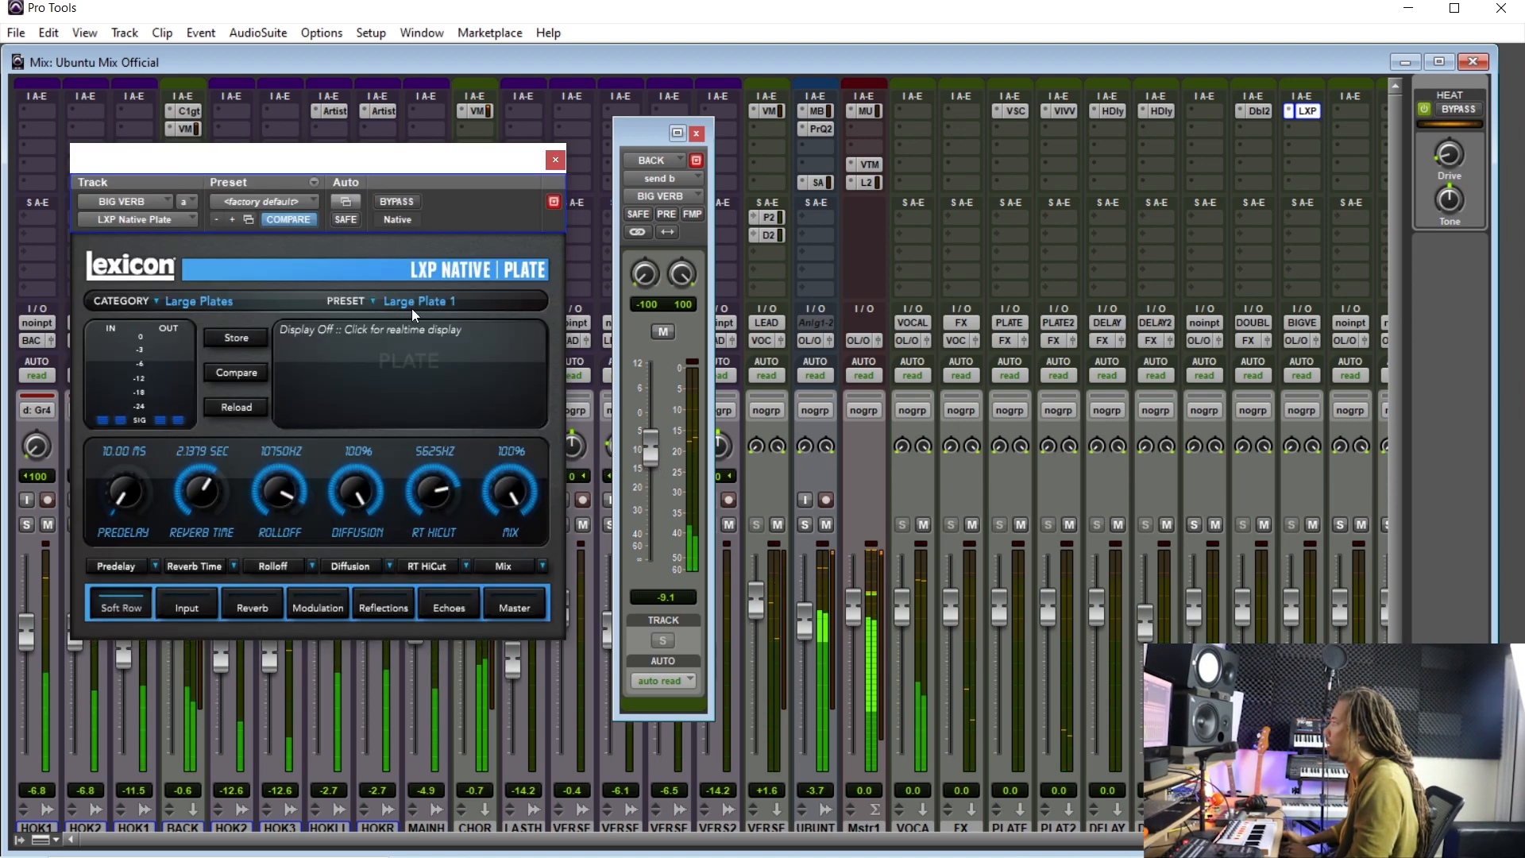
{"action": "left_click", "coordinate": [413, 305]}
{"action": "left_click", "coordinate": [449, 383]}
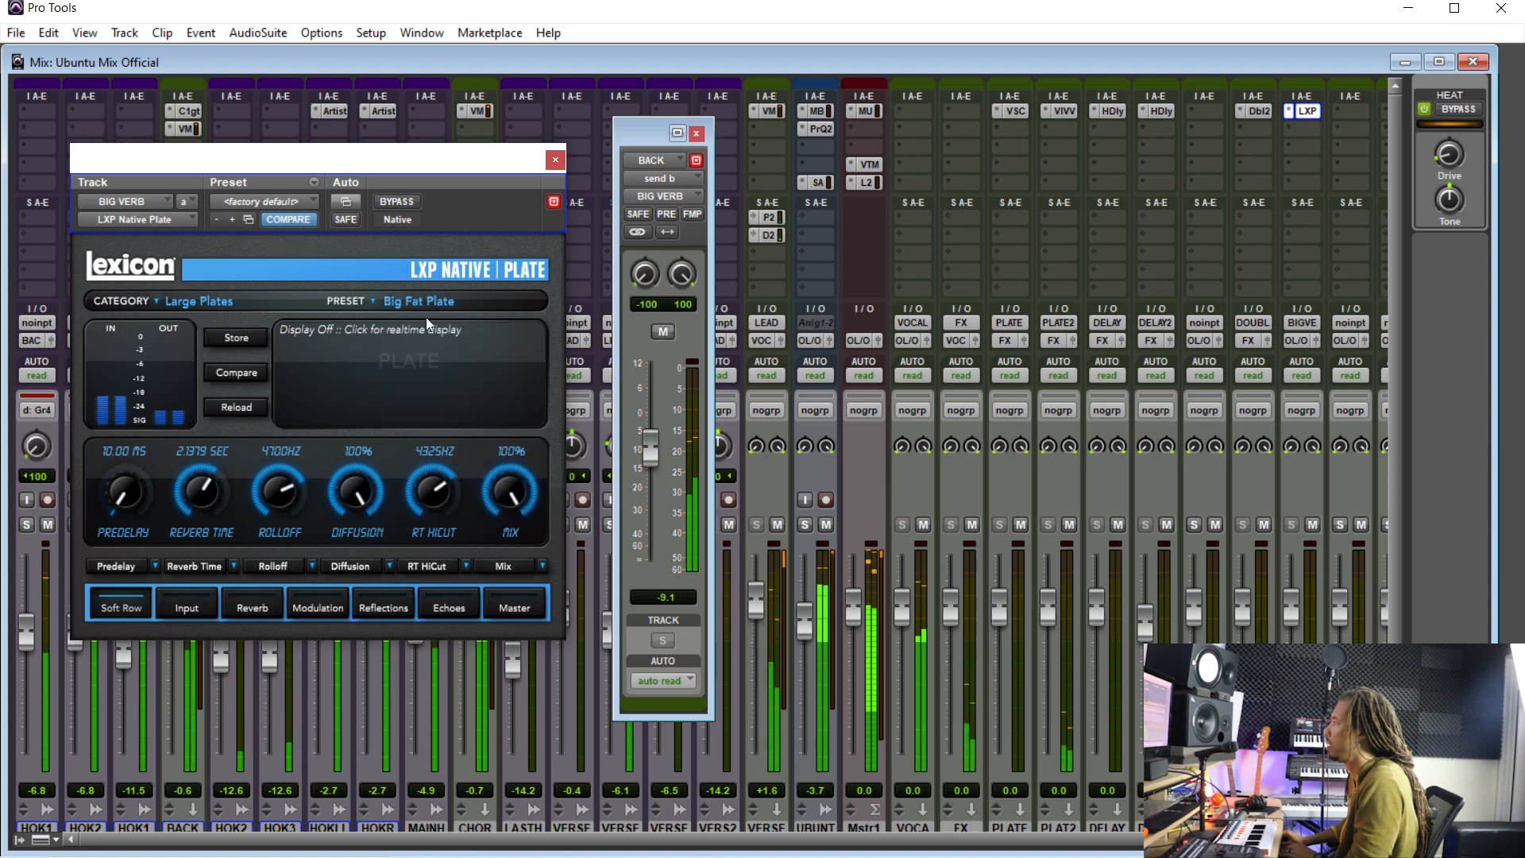
{"action": "left_click_drag", "start_coordinate": [641, 467], "coordinate": [646, 451]}
{"action": "left_click", "coordinate": [422, 304]}
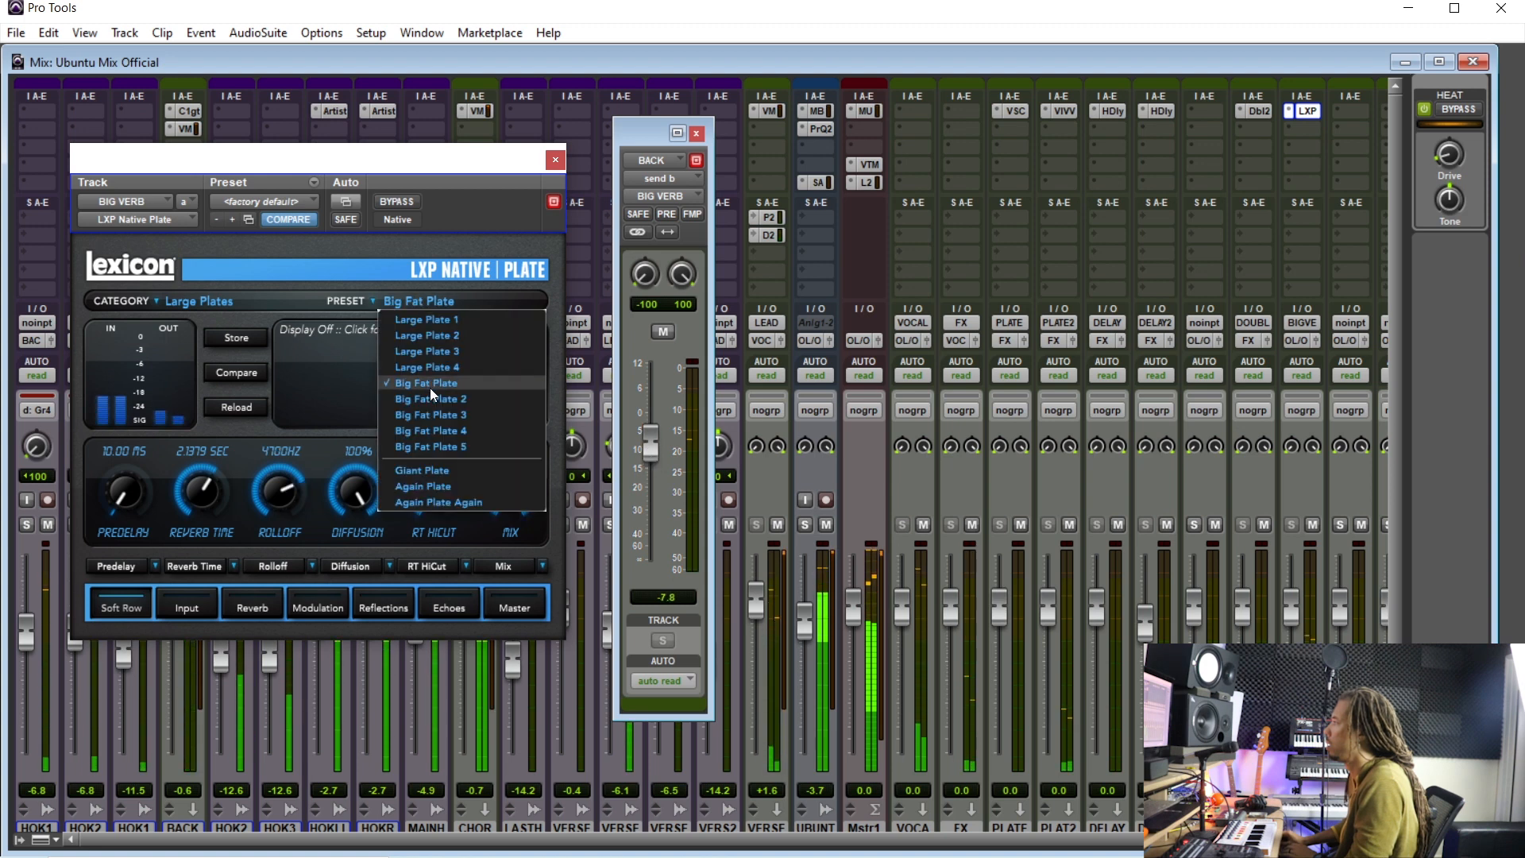
{"action": "left_click", "coordinate": [433, 400]}
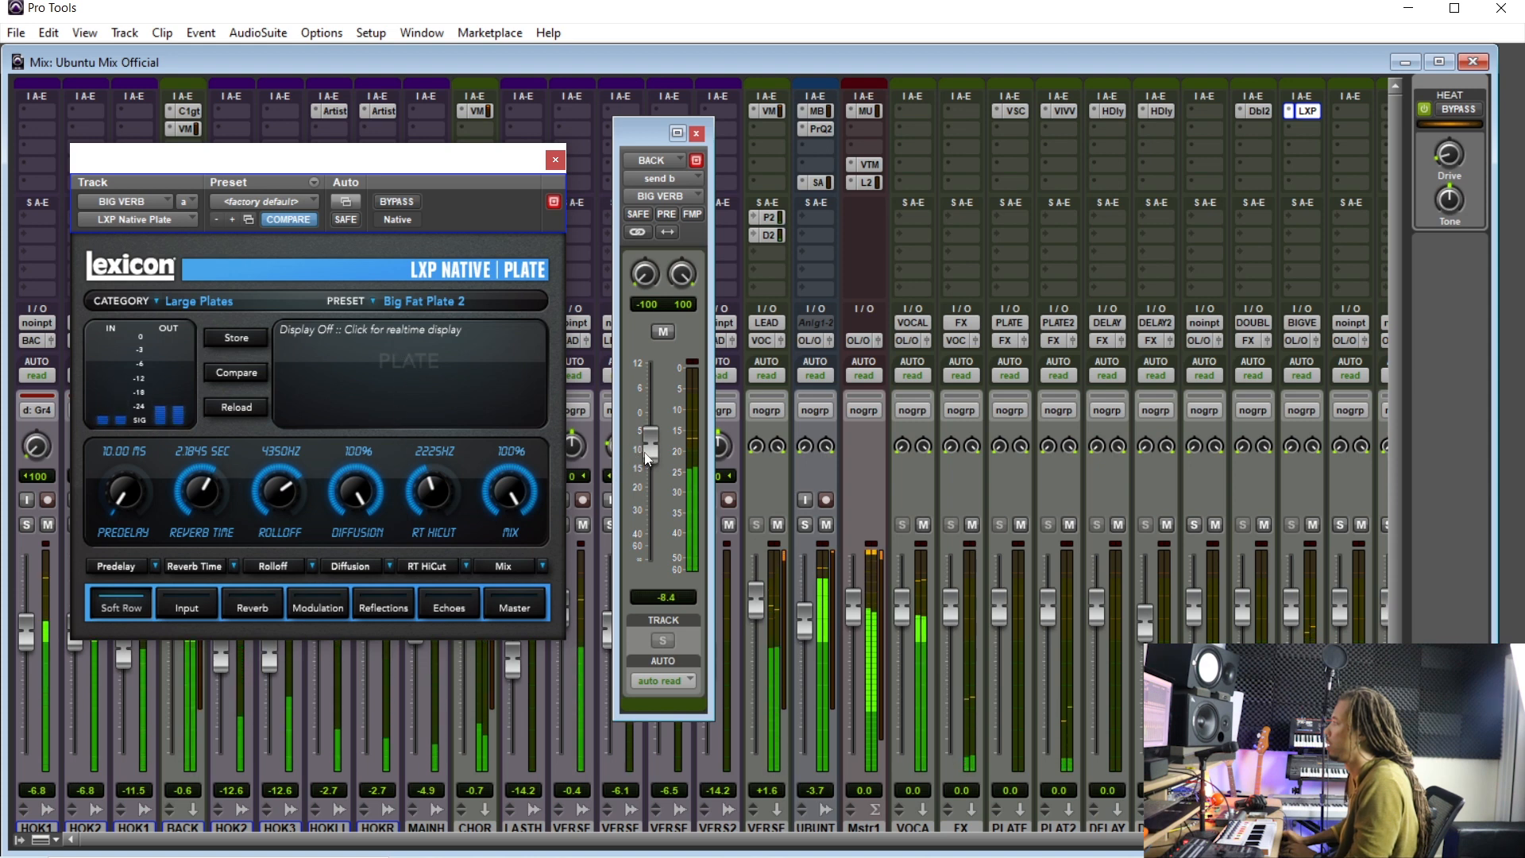
{"action": "left_click_drag", "start_coordinate": [656, 454], "coordinate": [656, 450]}
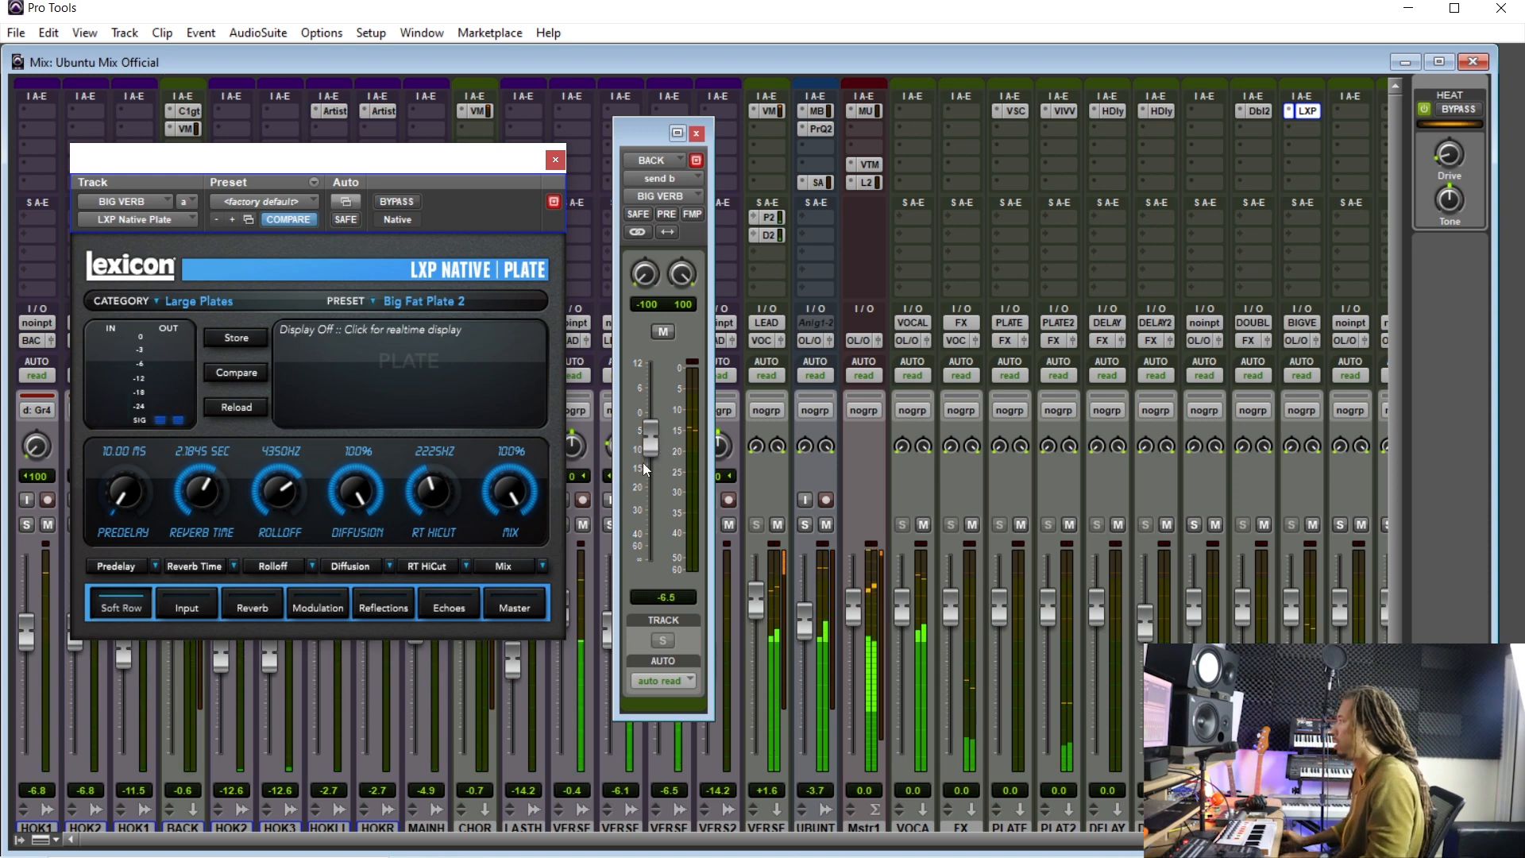
- Set the plate's Reverb Time to about 2.97 s and the BIG VERB send to about -7.0 dB
{"action": "left_click_drag", "start_coordinate": [192, 502], "coordinate": [192, 494]}
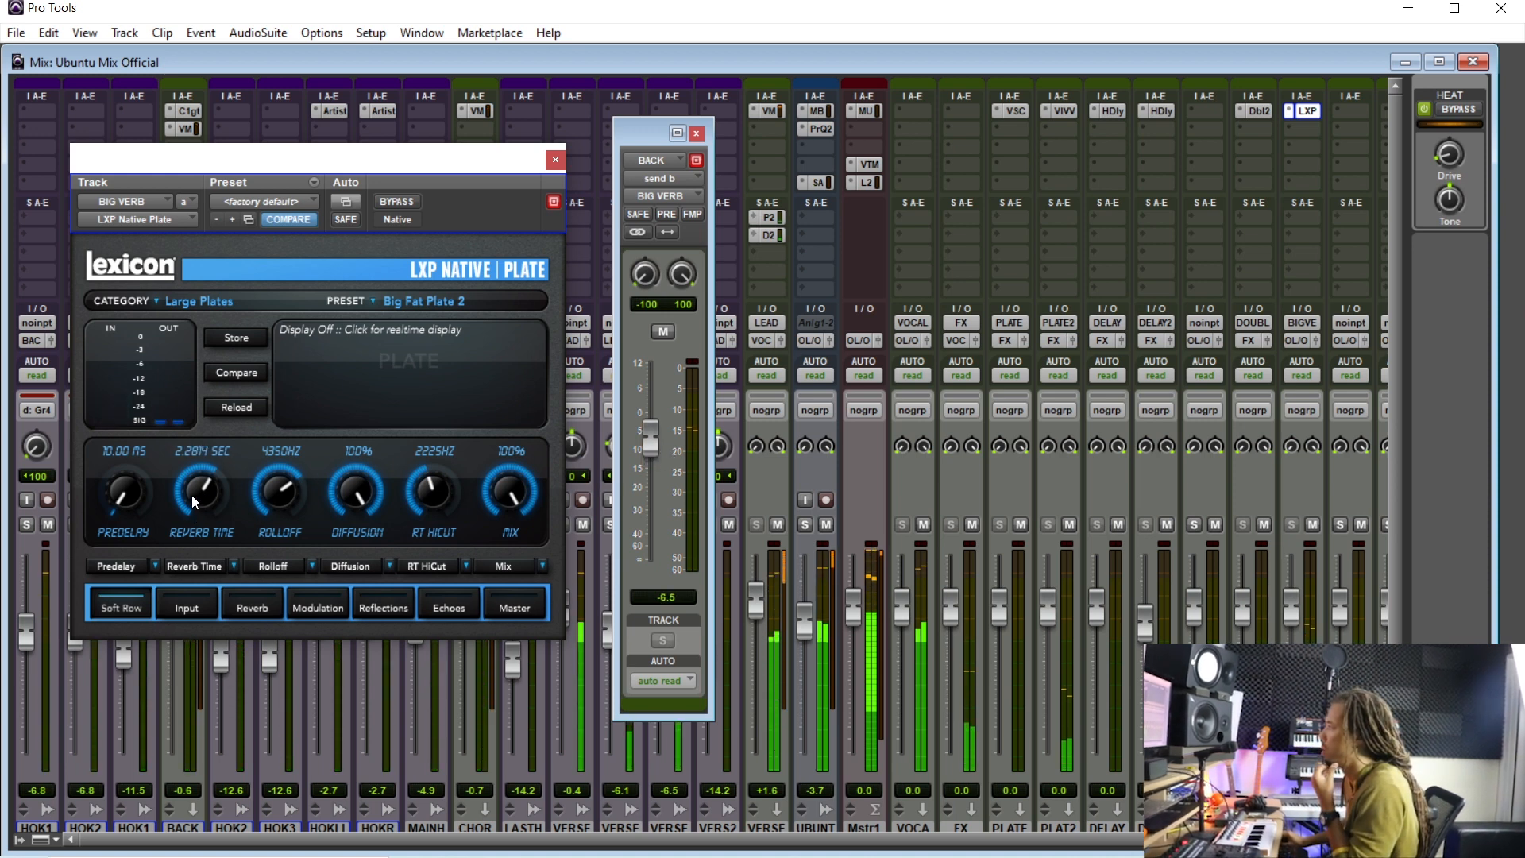
{"action": "left_click_drag", "start_coordinate": [441, 512], "coordinate": [428, 417]}
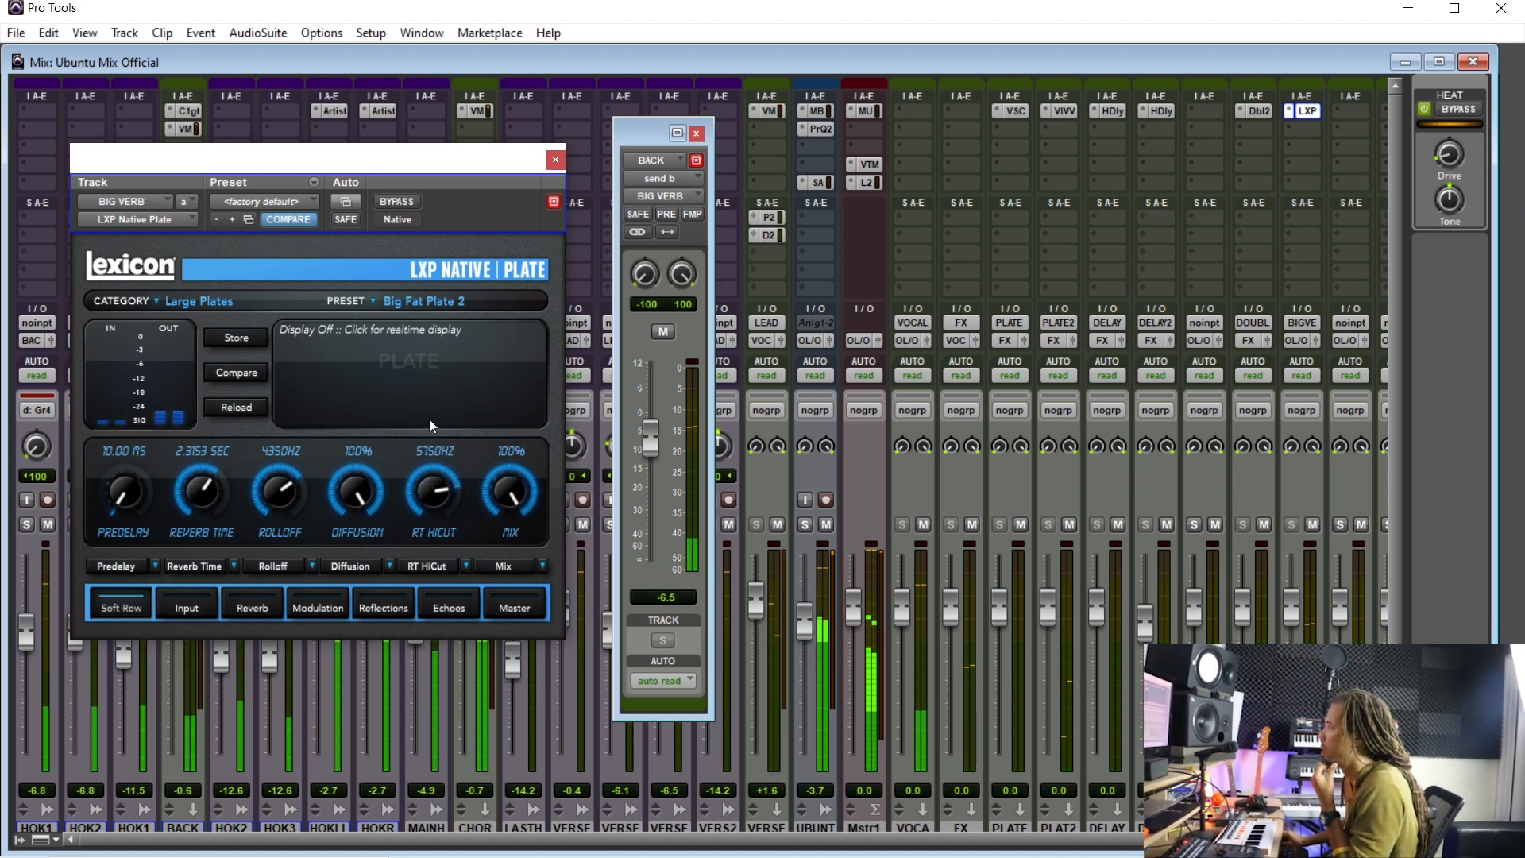
{"action": "left_click_drag", "start_coordinate": [653, 446], "coordinate": [654, 446]}
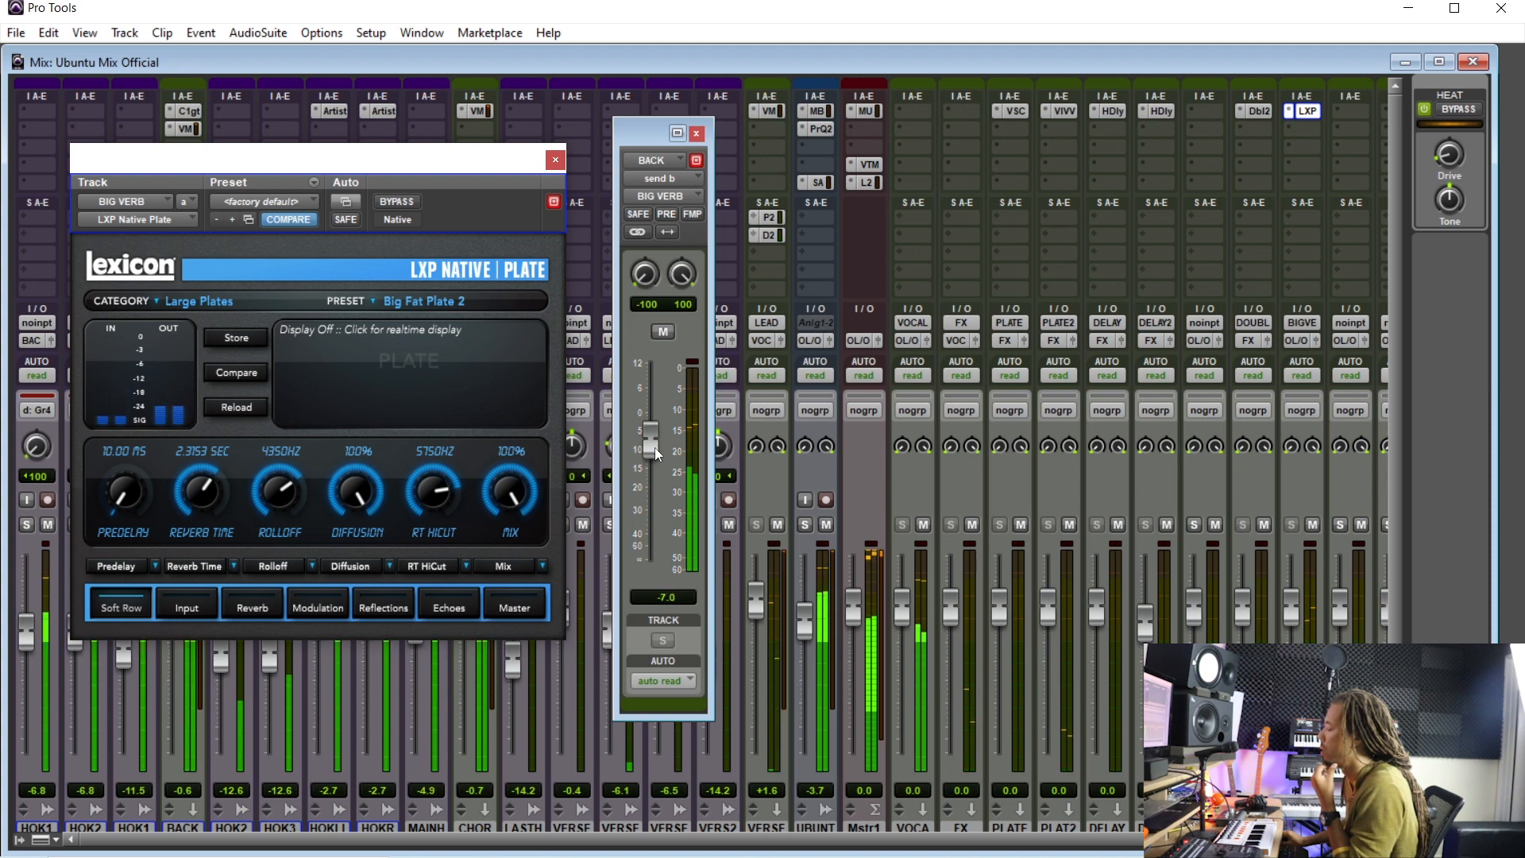
{"action": "left_click_drag", "start_coordinate": [194, 502], "coordinate": [200, 478]}
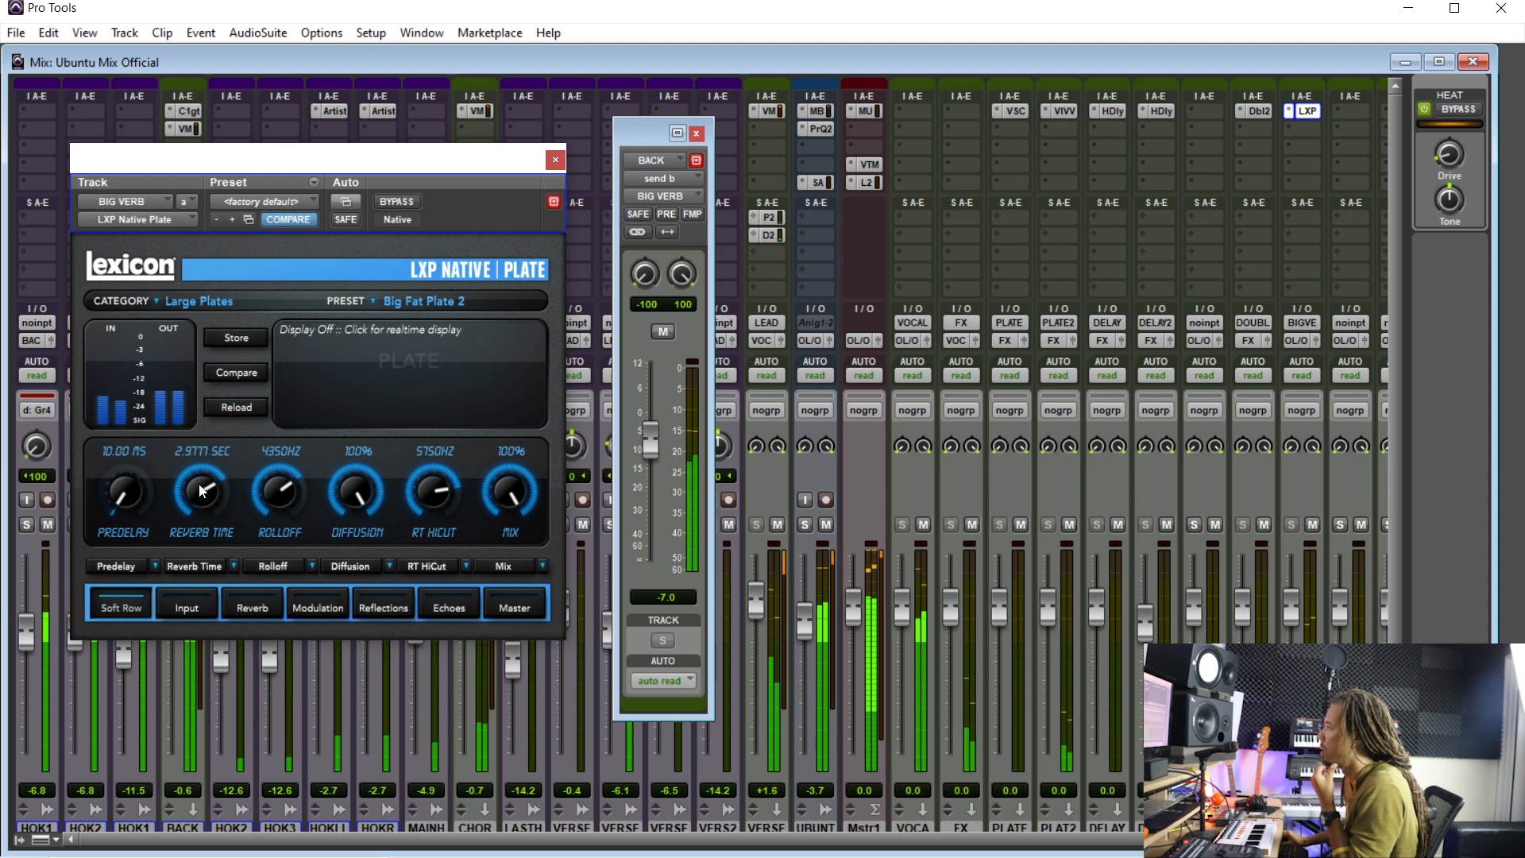
- Raise the plate's RT HiCut to about 9250 Hz
{"action": "left_click_drag", "start_coordinate": [430, 503], "coordinate": [427, 492]}
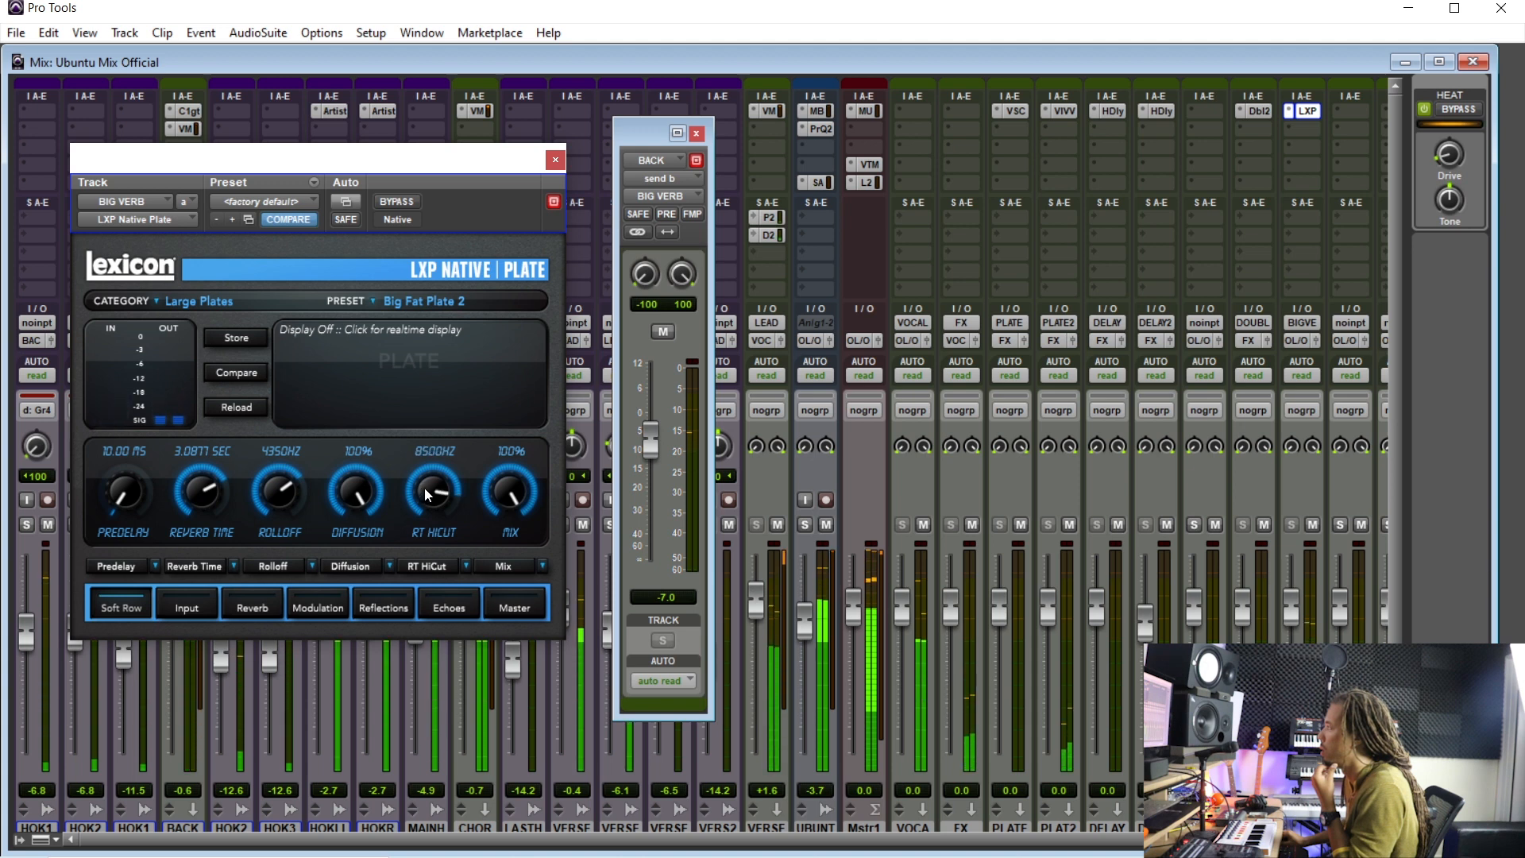
{"action": "left_click_drag", "start_coordinate": [425, 491], "coordinate": [429, 493]}
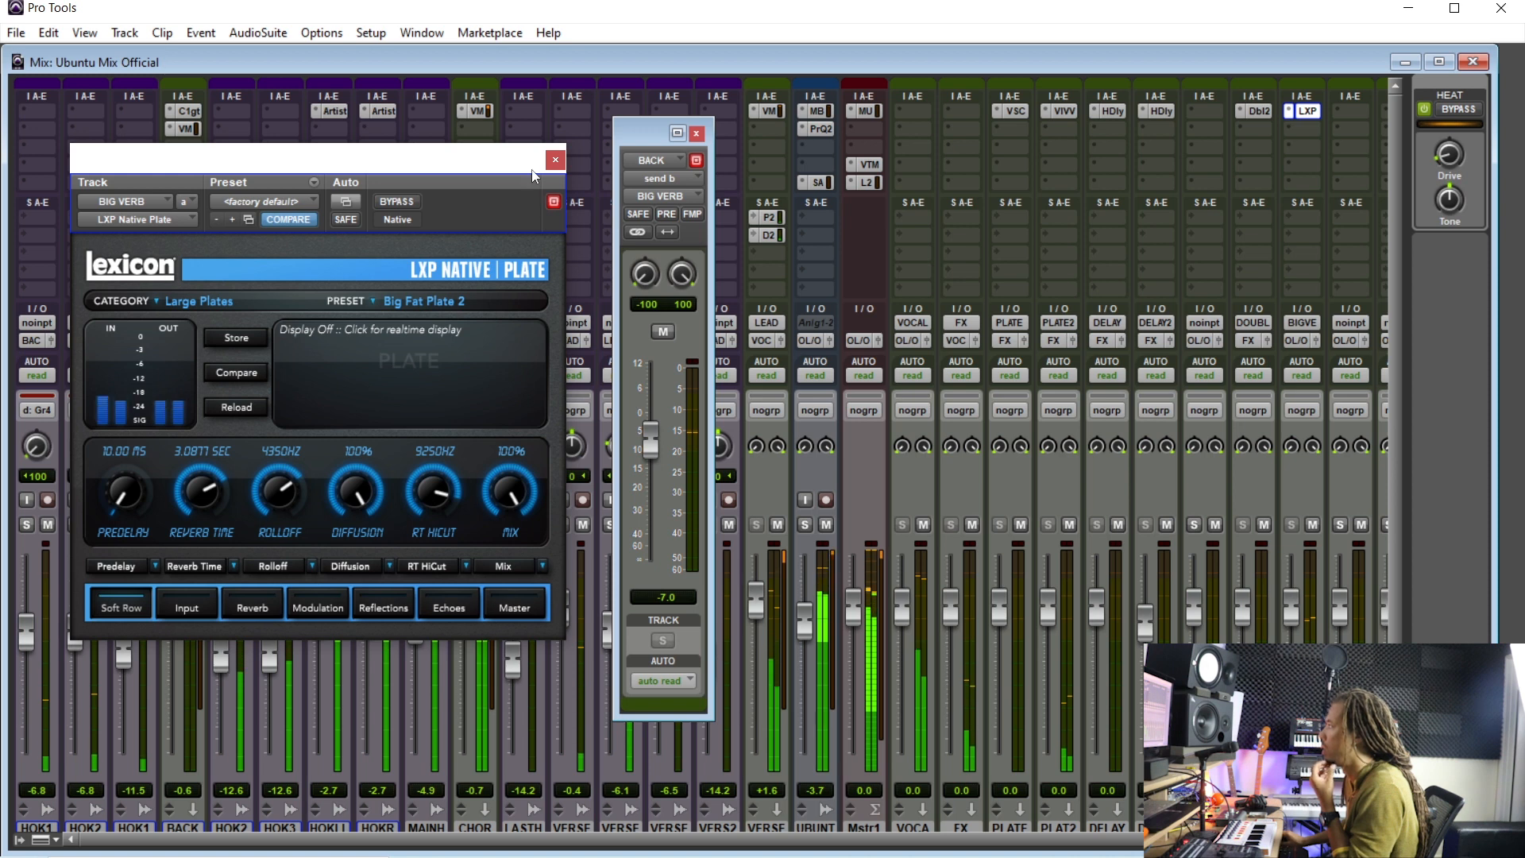
- On the plate's Master page, set the Rolloff to about 7500 Hz
{"action": "left_click", "coordinate": [500, 609]}
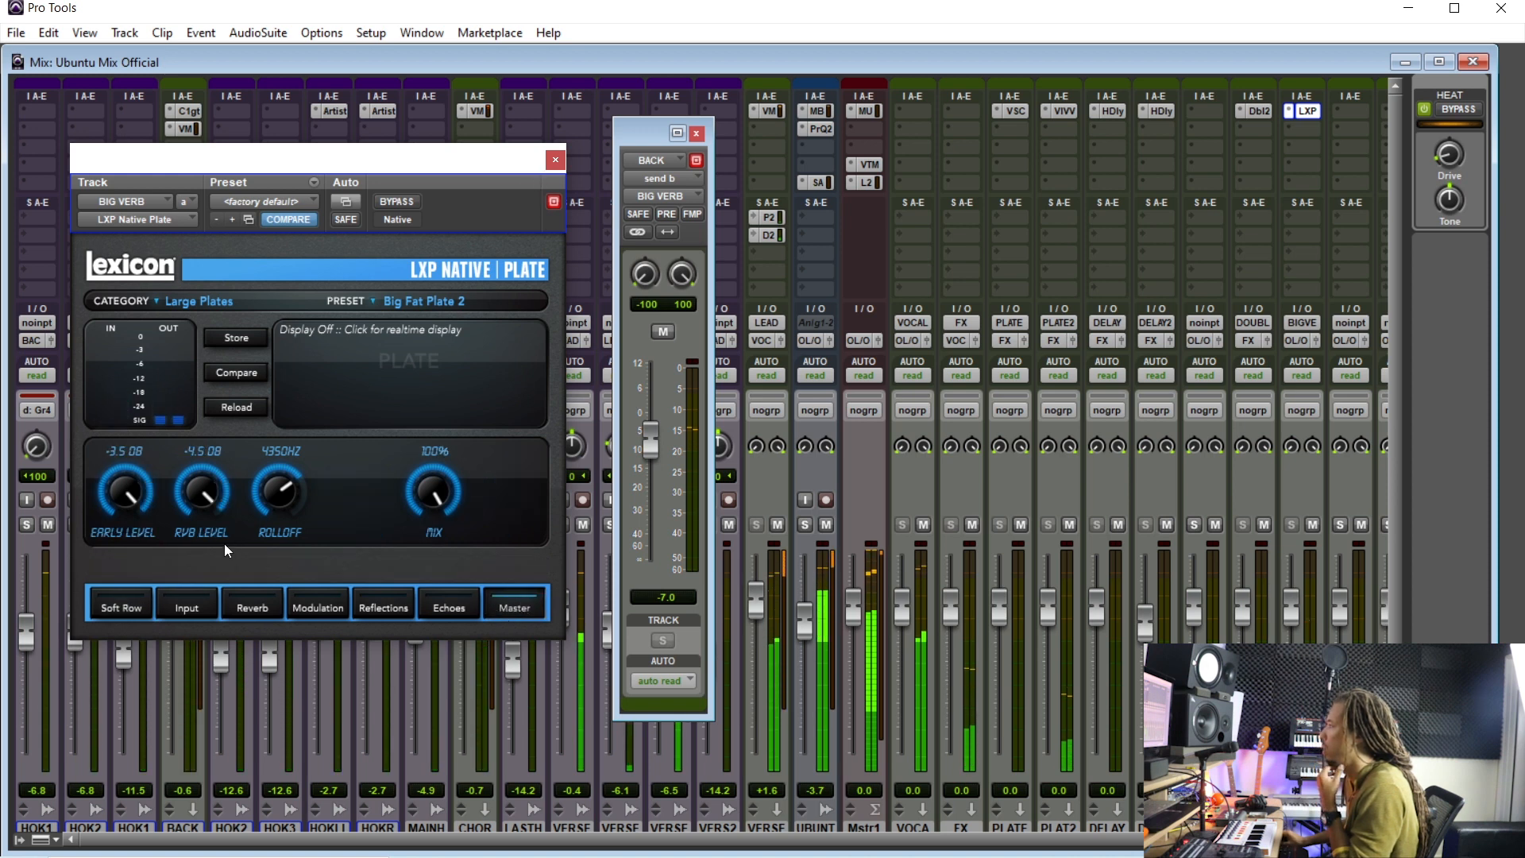
{"action": "mouse_move", "coordinate": [255, 498]}
{"action": "left_mouse_down"}
{"action": "mouse_move", "coordinate": [268, 464]}
{"action": "mouse_move", "coordinate": [265, 492]}
{"action": "left_mouse_up"}
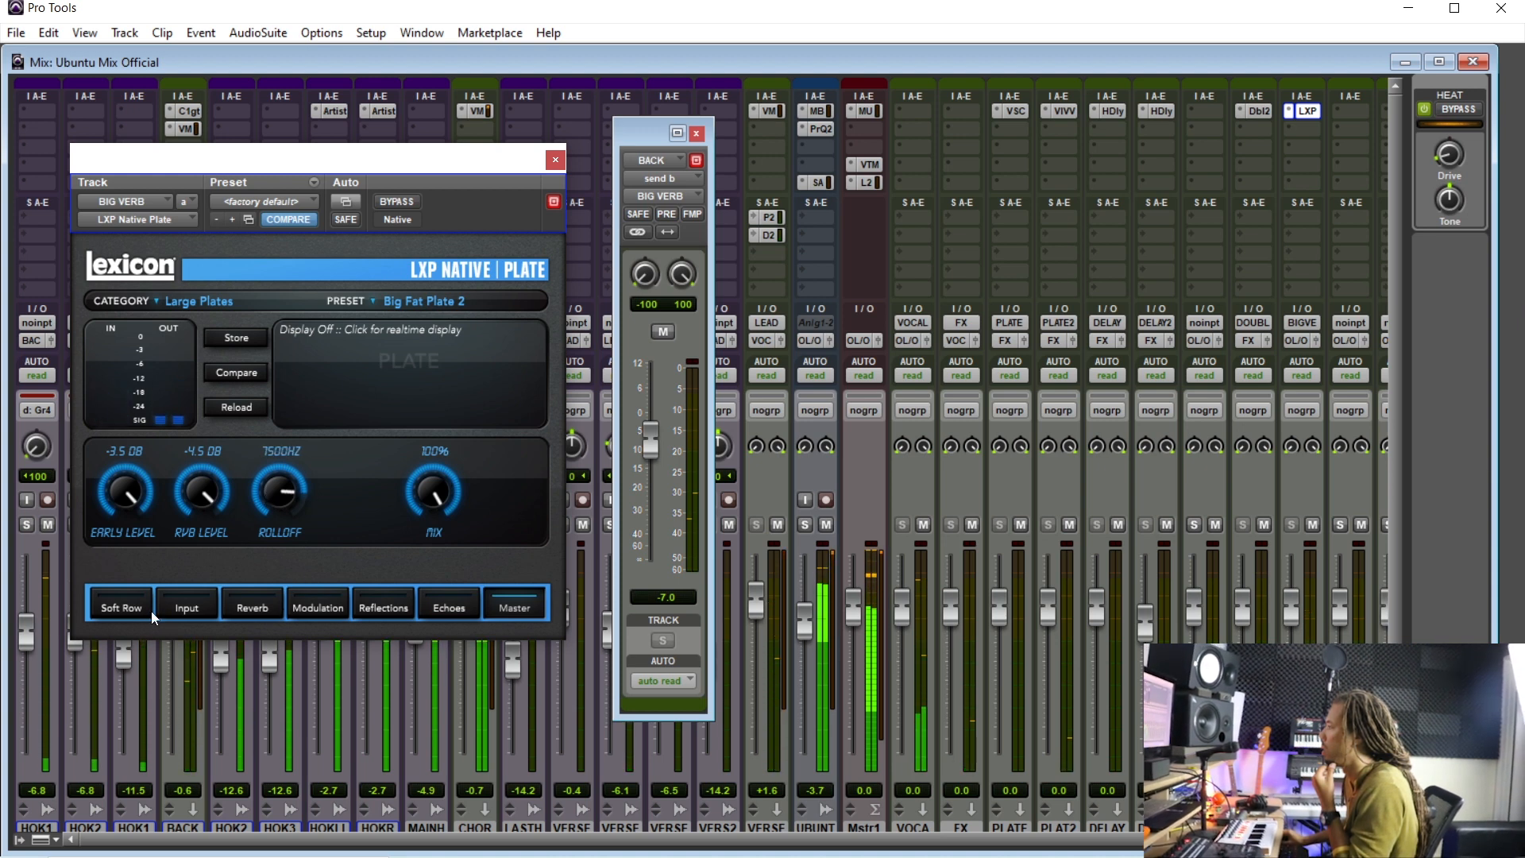
- Lower the plate's Reverb Time to about 2.52 s and close the plug-in
{"action": "left_click", "coordinate": [124, 607]}
{"action": "left_click_drag", "start_coordinate": [197, 498], "coordinate": [193, 511]}
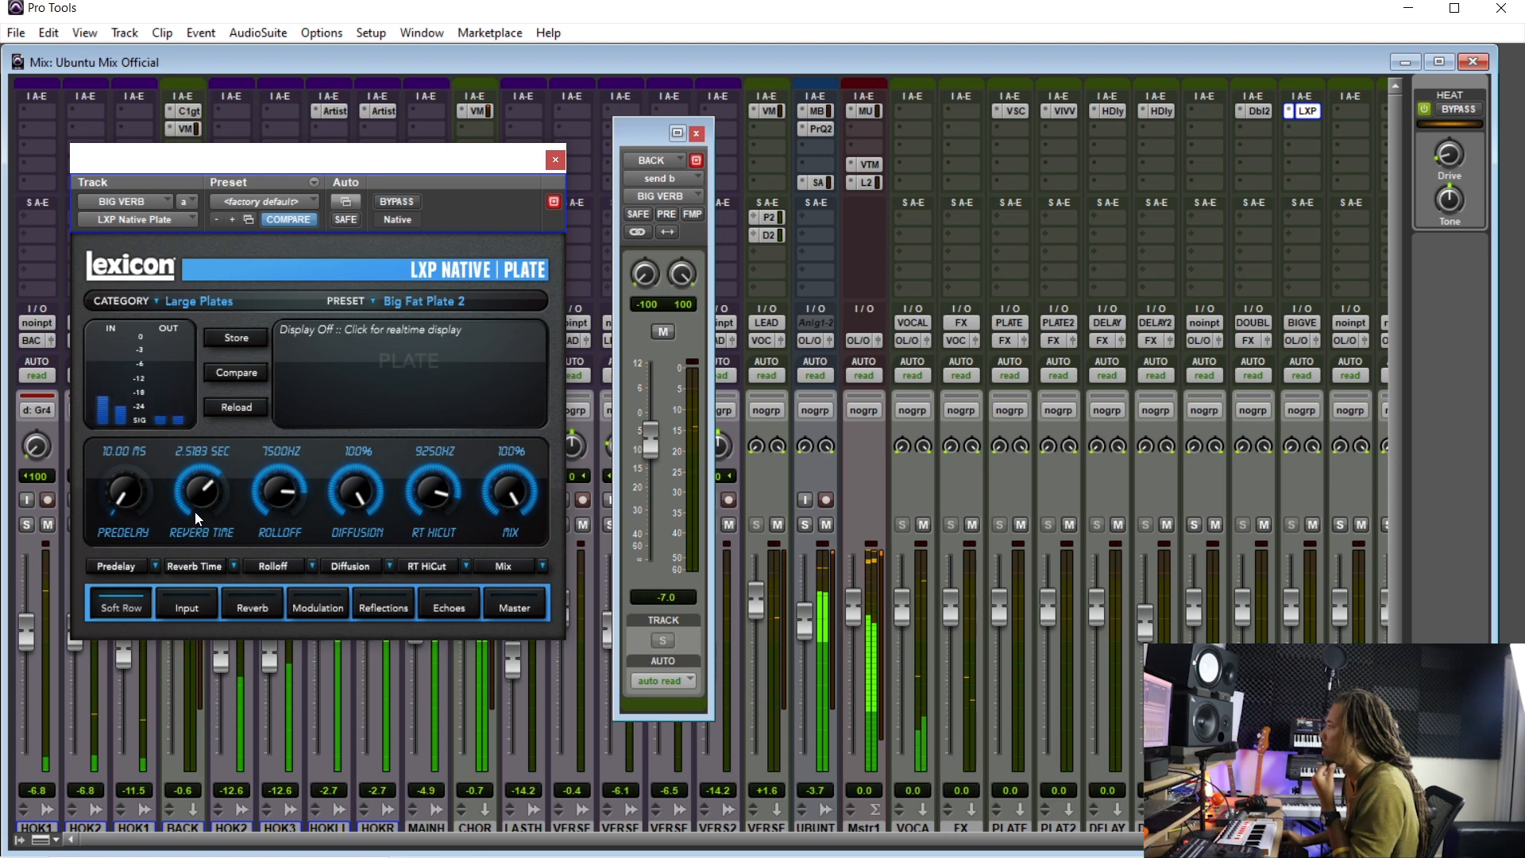
{"action": "left_click_drag", "start_coordinate": [194, 512], "coordinate": [195, 512]}
{"action": "left_click", "coordinate": [555, 159]}
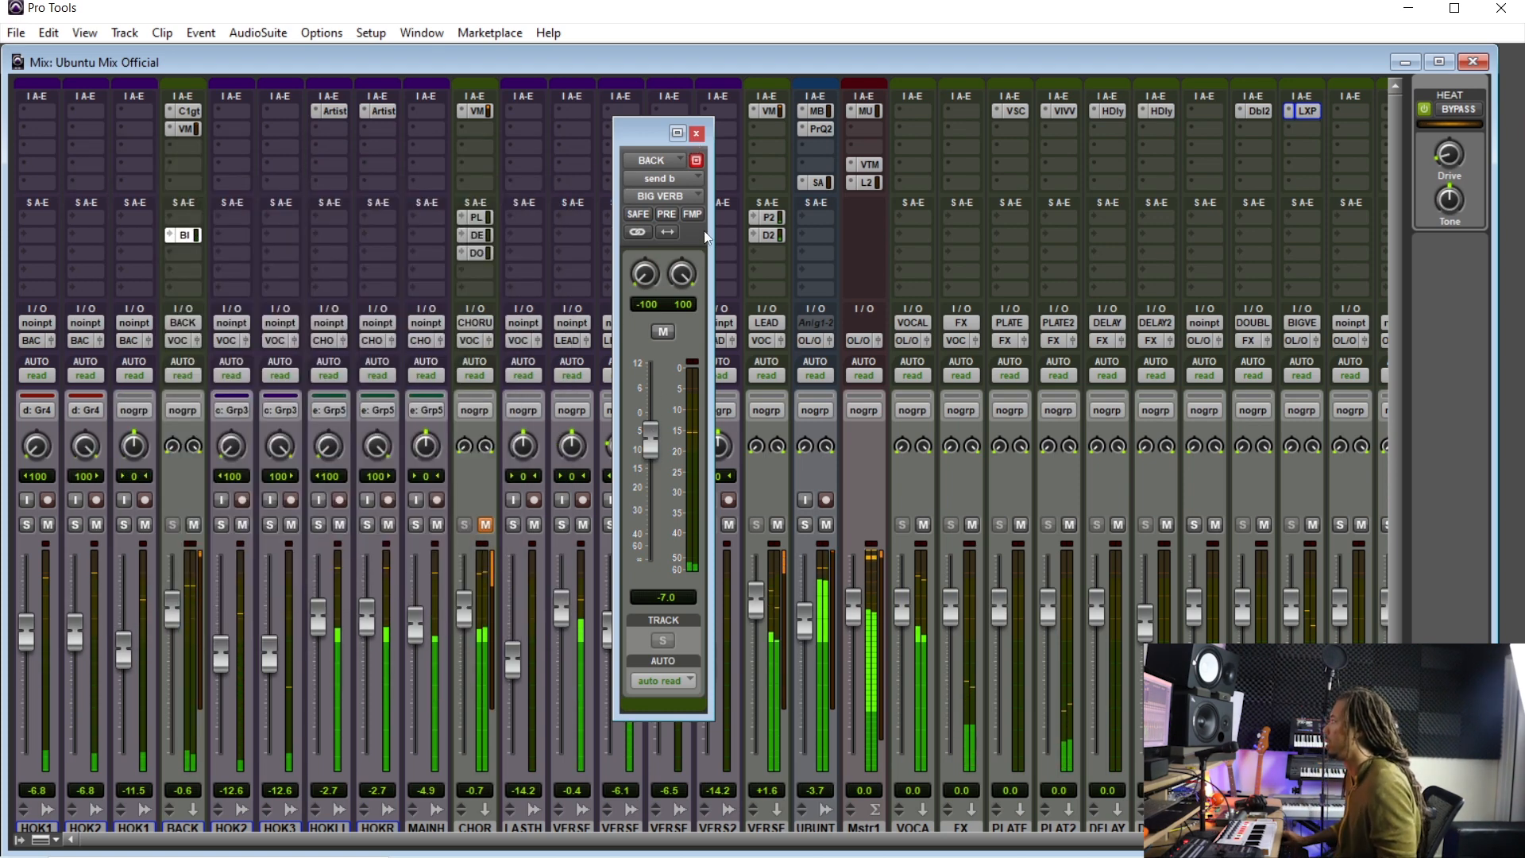
- Close the send window and move the BACK track's BIG VERB send into the first send slot
{"action": "left_click", "coordinate": [697, 134]}
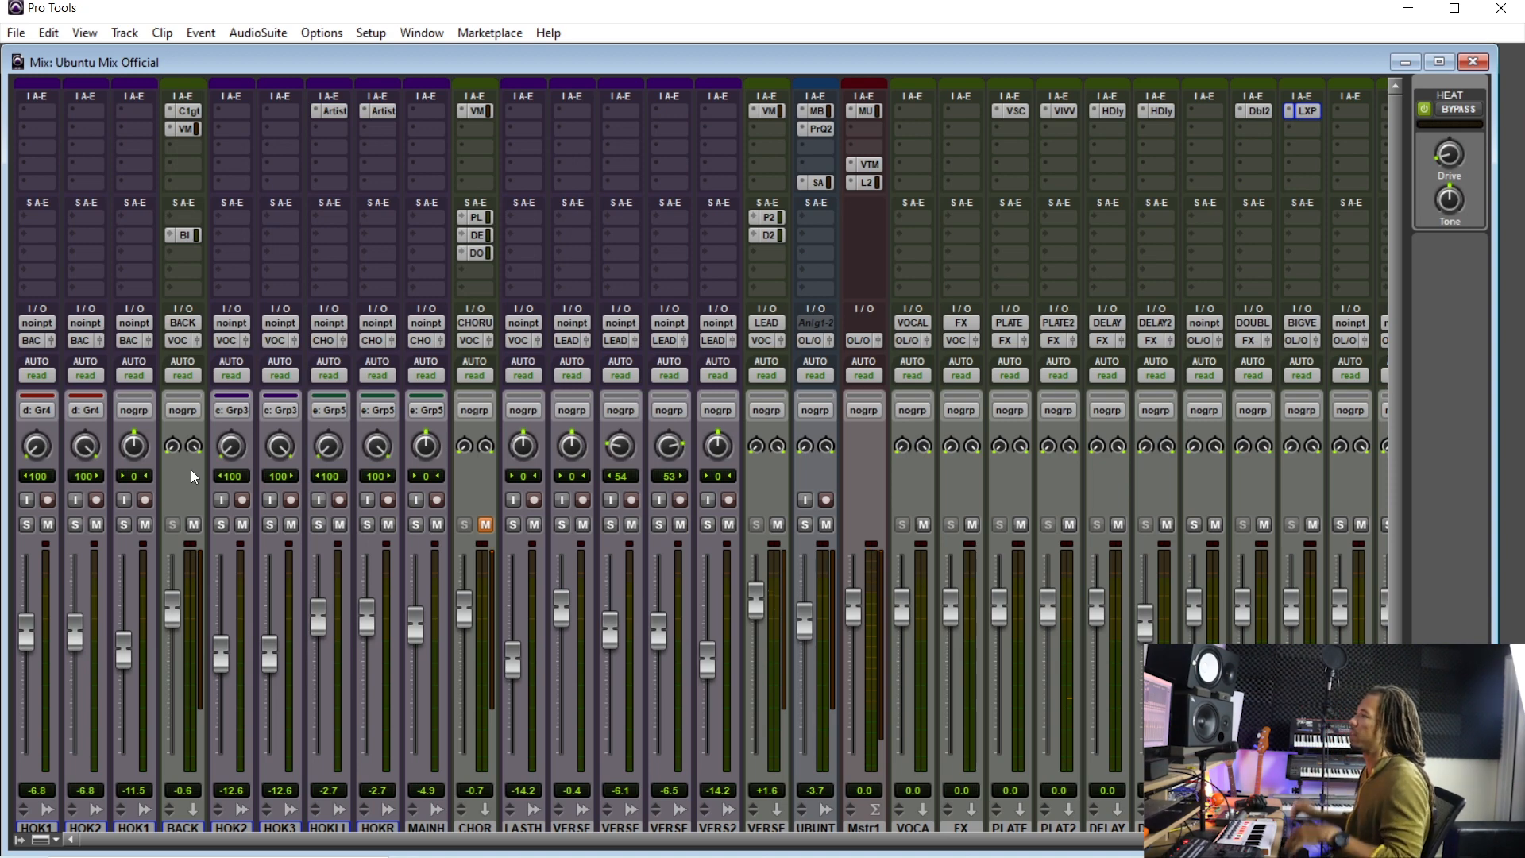
{"action": "left_click_drag", "start_coordinate": [188, 233], "coordinate": [193, 218]}
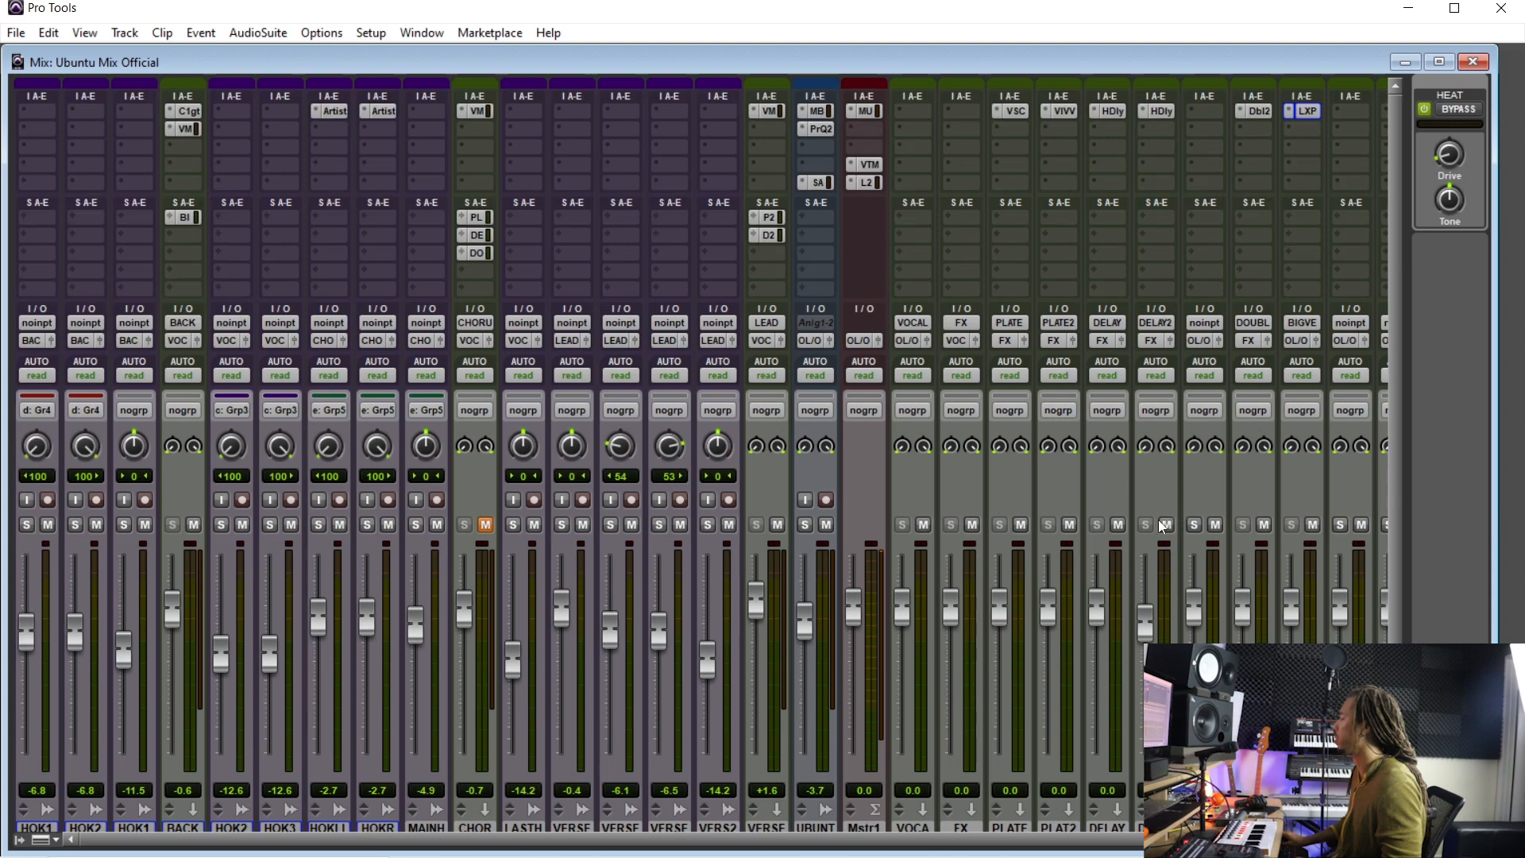
{"action": "key", "text": "ctrl+equal"}
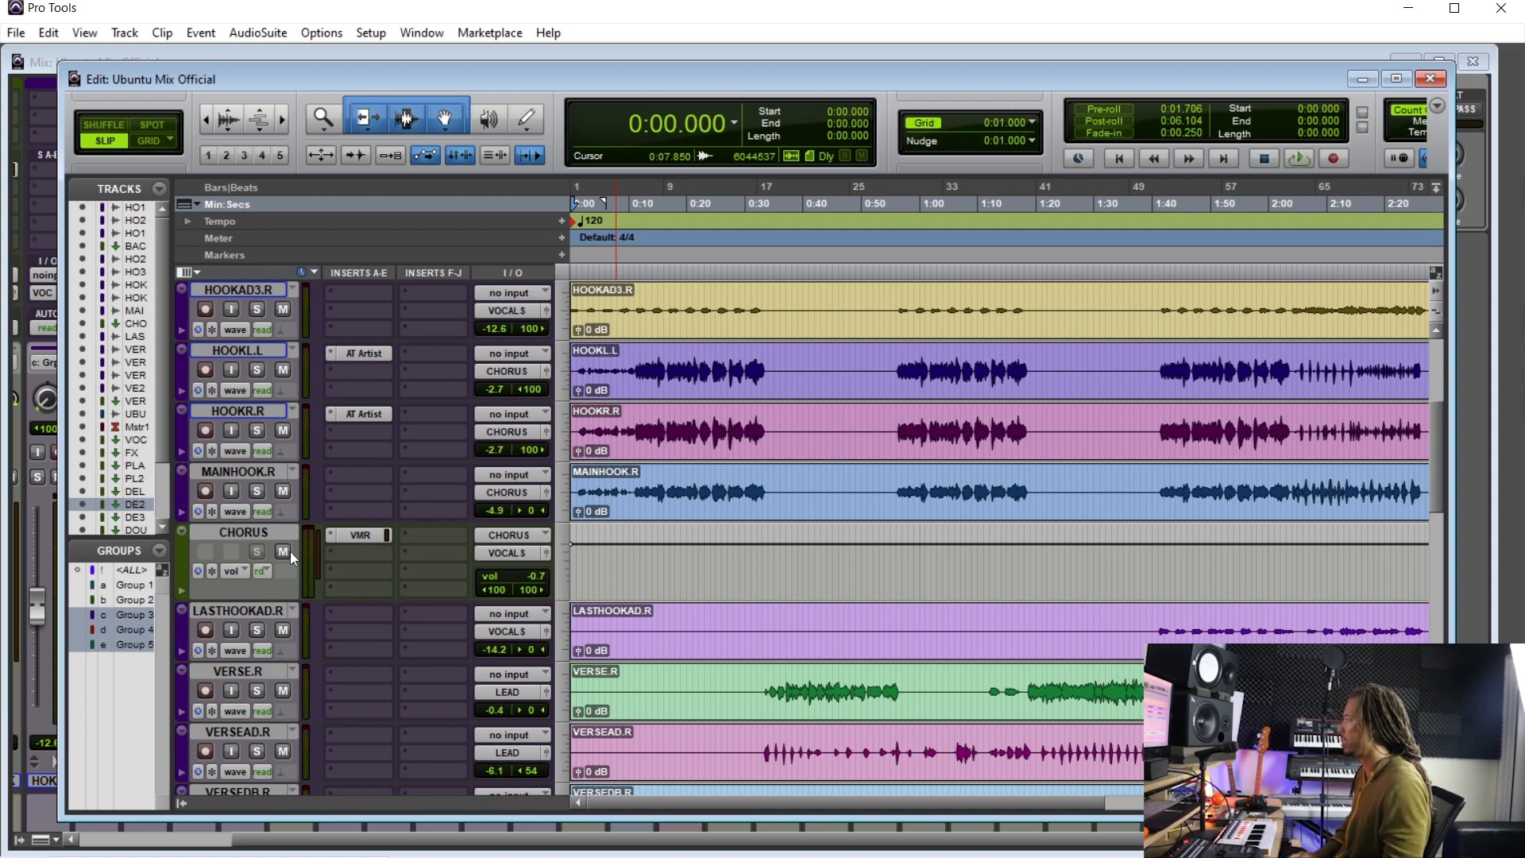
- Solo the HOOKAD2.L and HOOKAD3.R tracks and audition them from the start of the song
{"action": "key", "text": "space"}
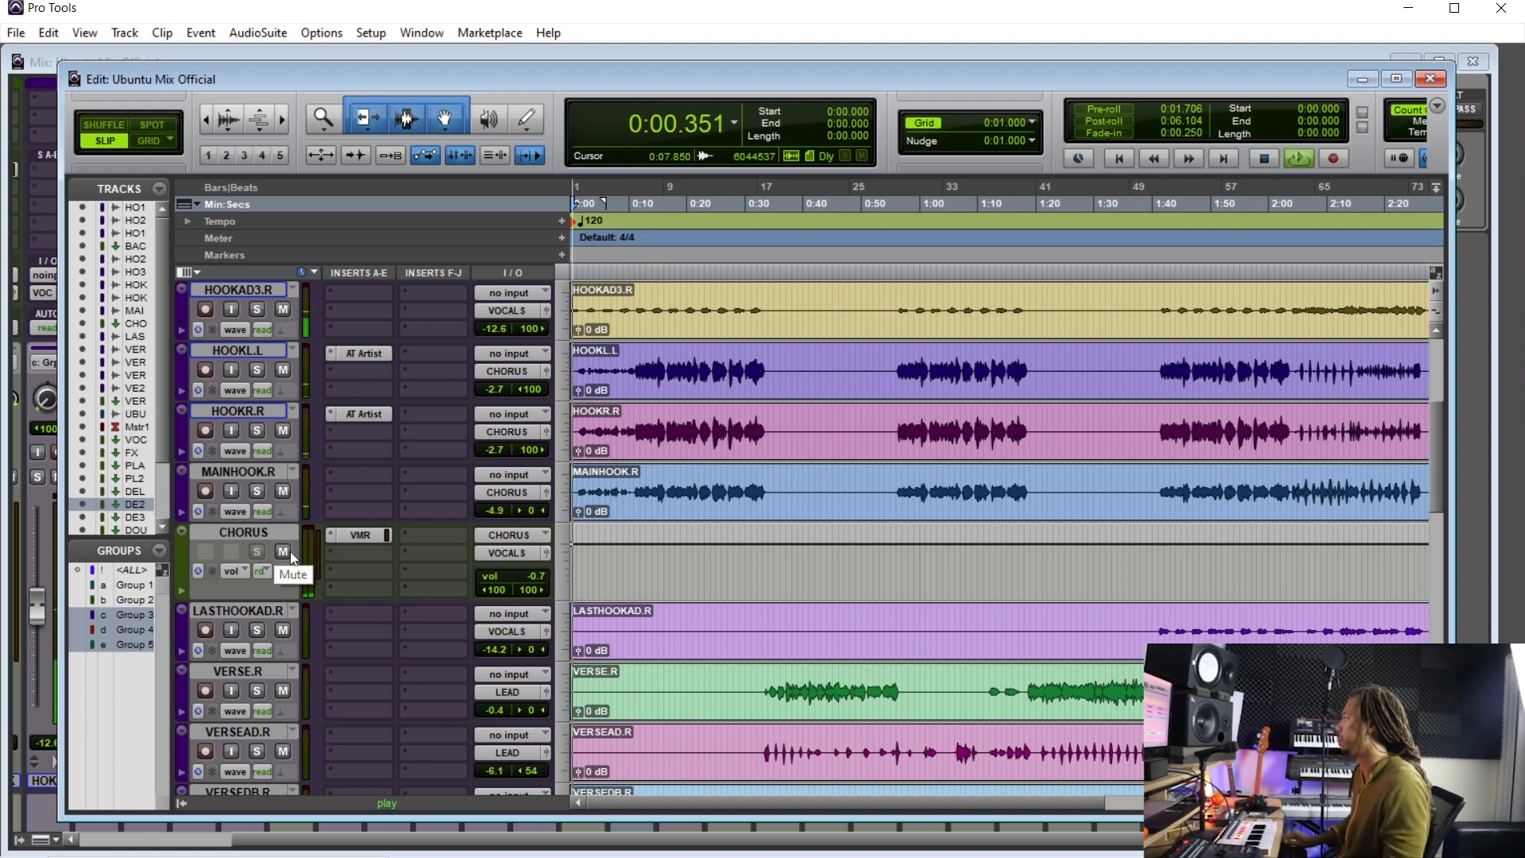
{"action": "scroll", "coordinate": [555, 478], "scroll_direction": "up", "scroll_amount": 2}
{"action": "key", "text": "t"}
{"action": "key", "text": "space"}
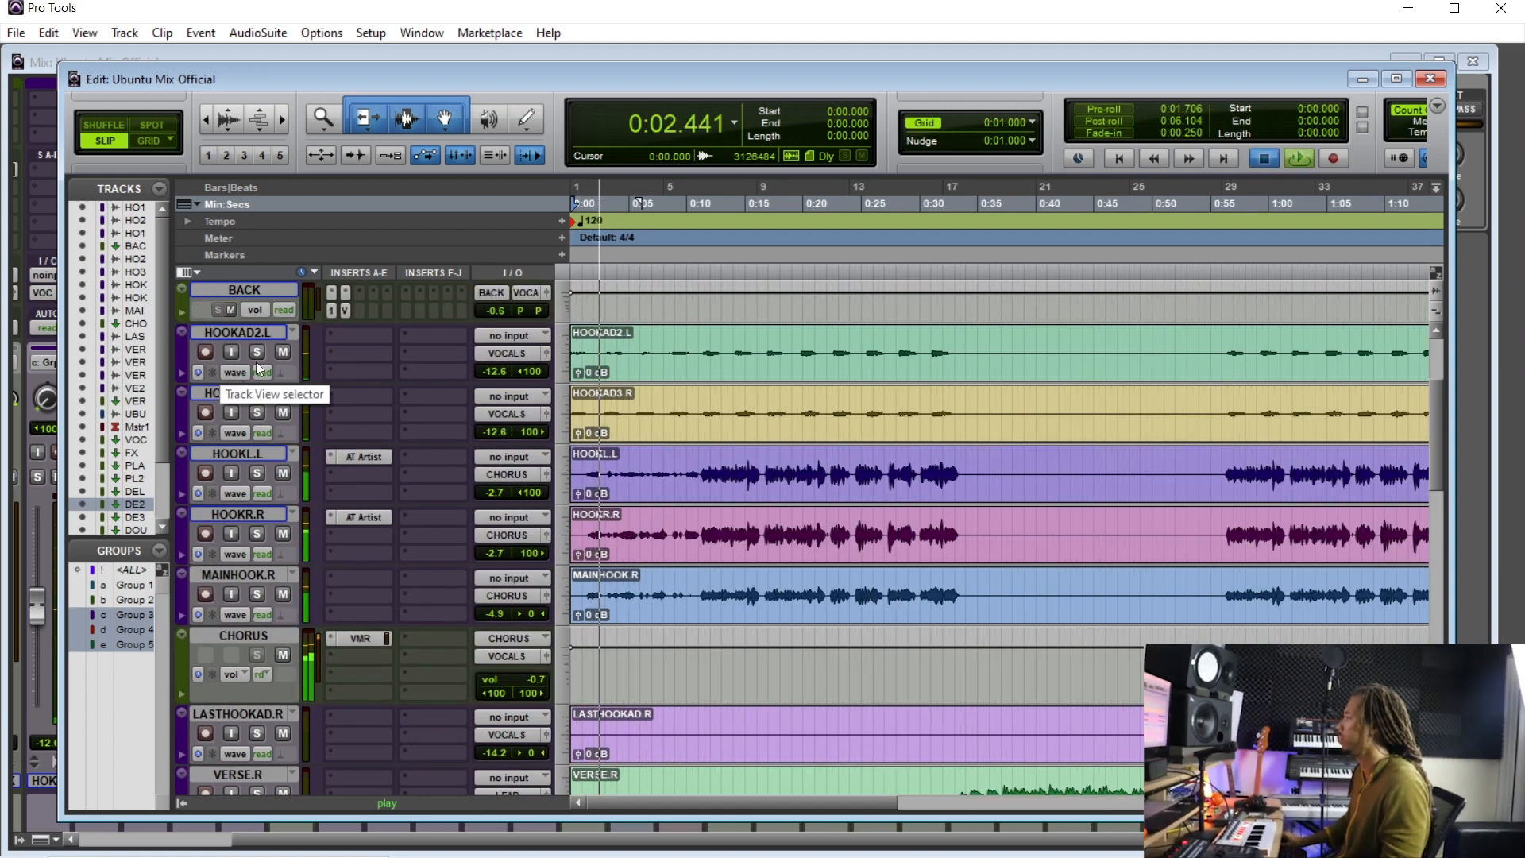
{"action": "key", "text": "space"}
{"action": "key", "text": "space"}
{"action": "key", "text": "space"}
{"action": "key", "text": "space"}
{"action": "left_click", "coordinate": [257, 351]}
{"action": "scroll", "coordinate": [436, 457], "scroll_direction": "up", "scroll_amount": 1}
{"action": "scroll", "coordinate": [436, 460], "scroll_direction": "up", "scroll_amount": 2}
{"action": "key", "text": "t"}
{"action": "key", "text": "t"}
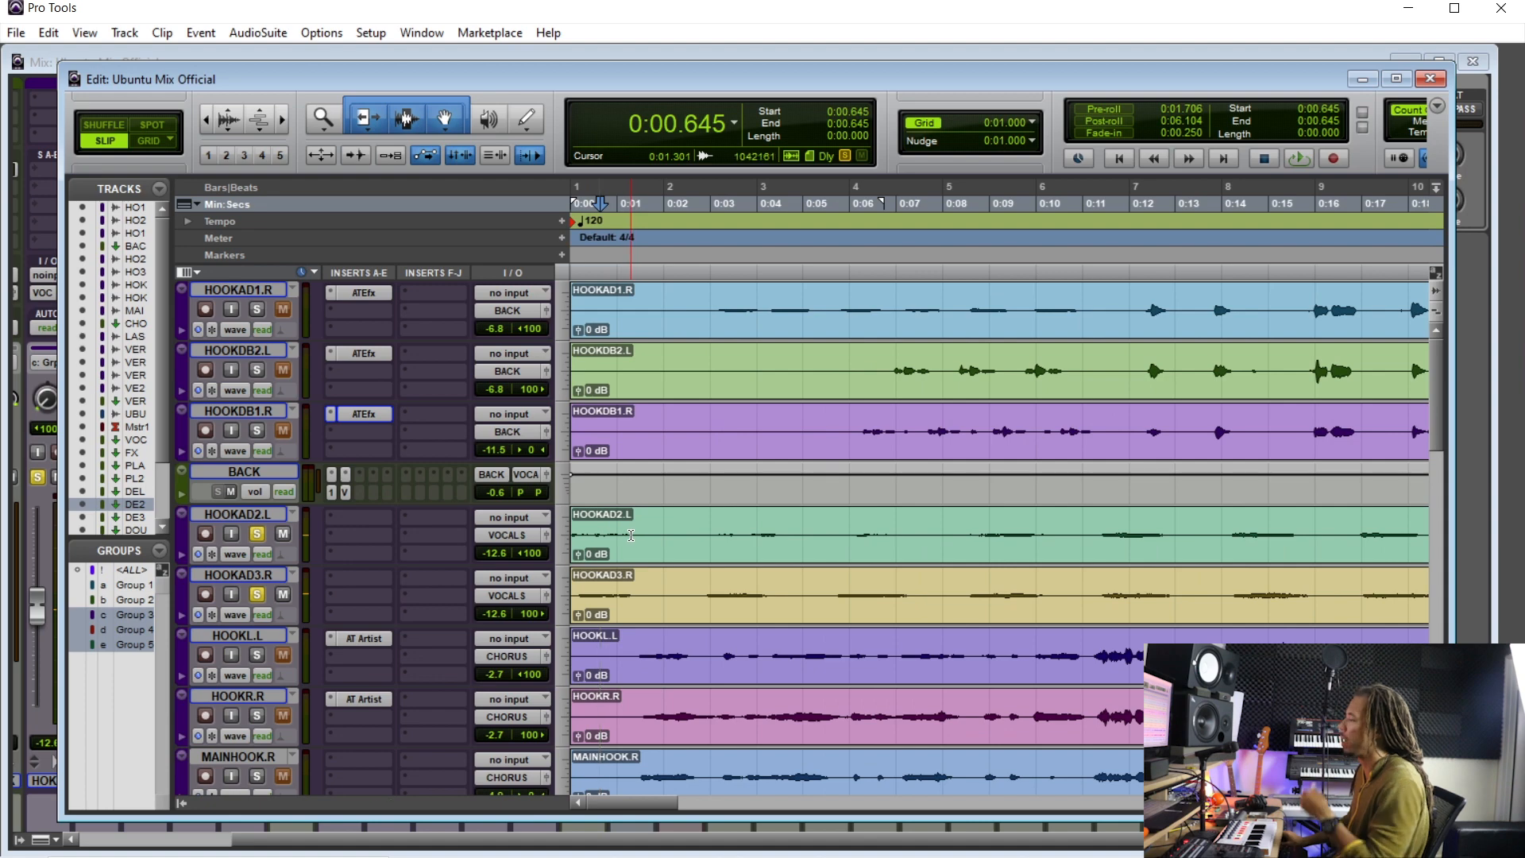
{"action": "key", "text": "Return"}
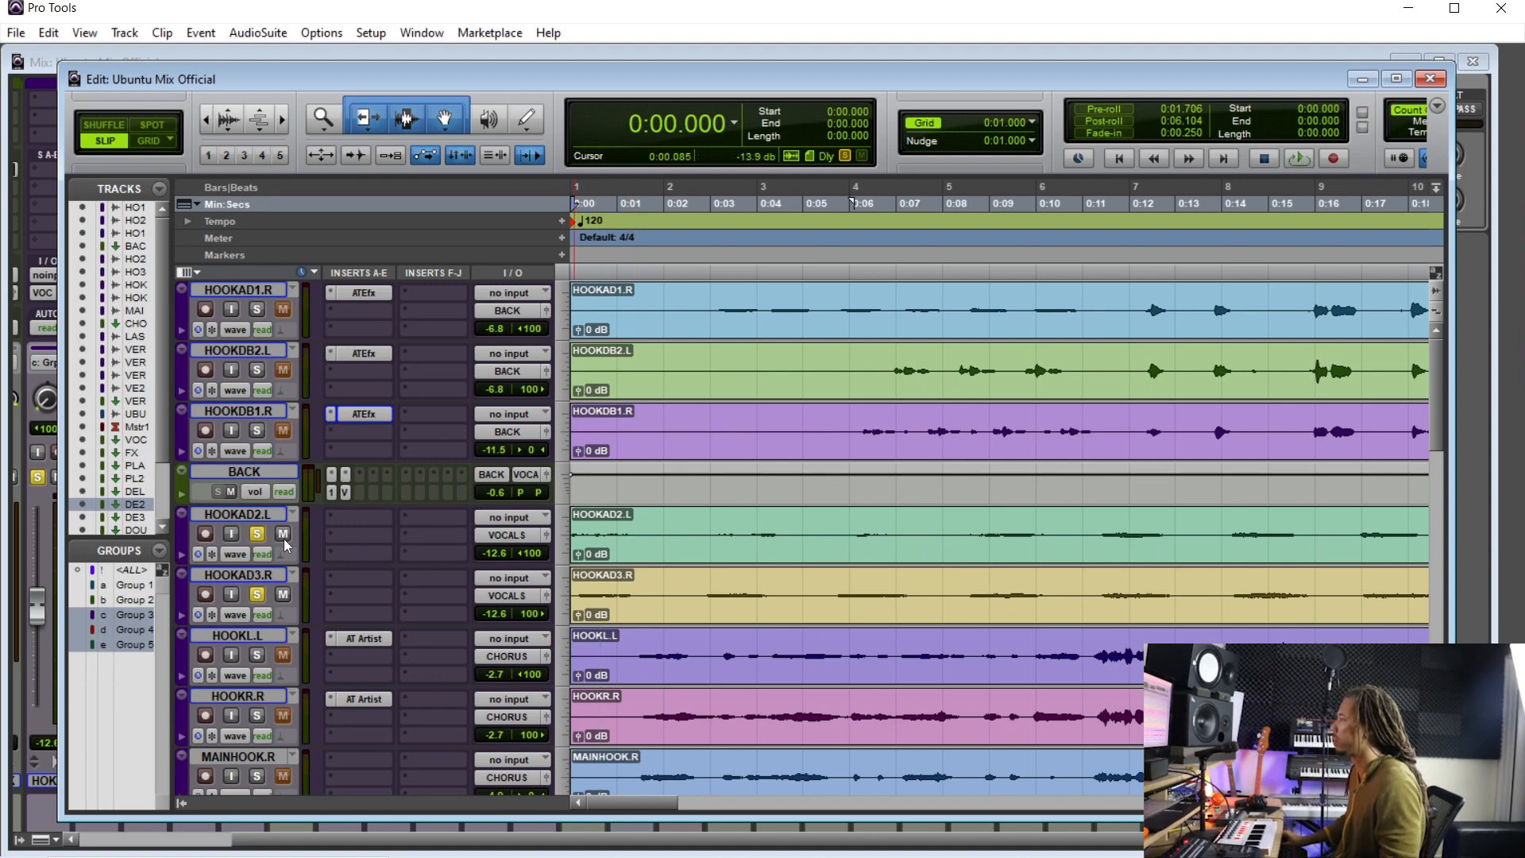
- Enlarge the track heights of the hook tracks from HOOKAD1.R through MAINHOOK.R
{"action": "scroll", "coordinate": [316, 616], "scroll_direction": "down", "scroll_amount": 2}
{"action": "key", "text": "r"}
{"action": "key", "text": "r"}
{"action": "key", "text": "r"}
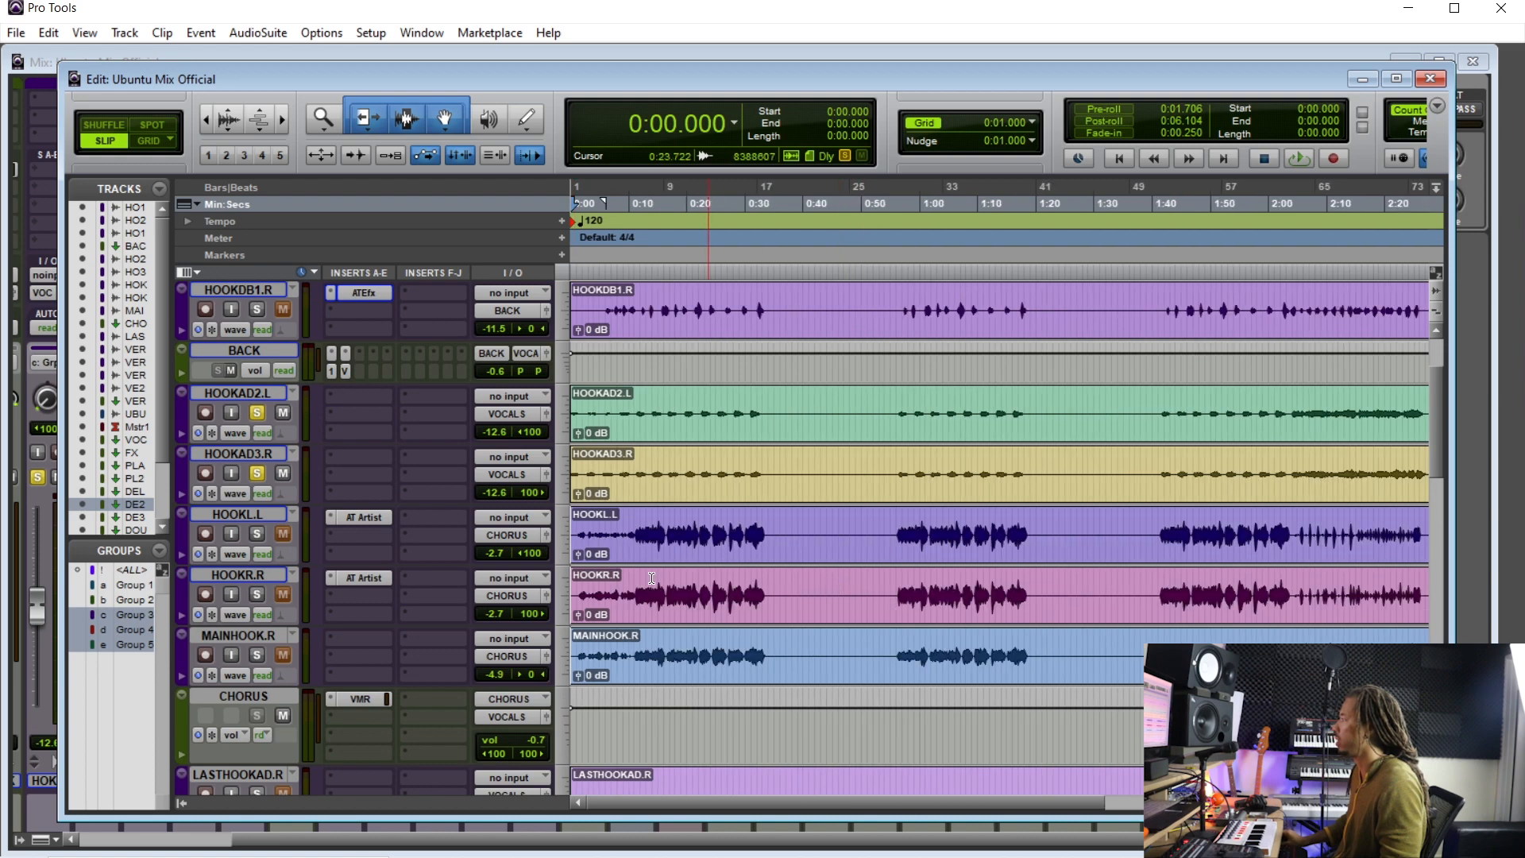
{"action": "left_click", "coordinate": [238, 635]}
{"action": "scroll", "coordinate": [238, 627], "scroll_direction": "up", "scroll_amount": 2}
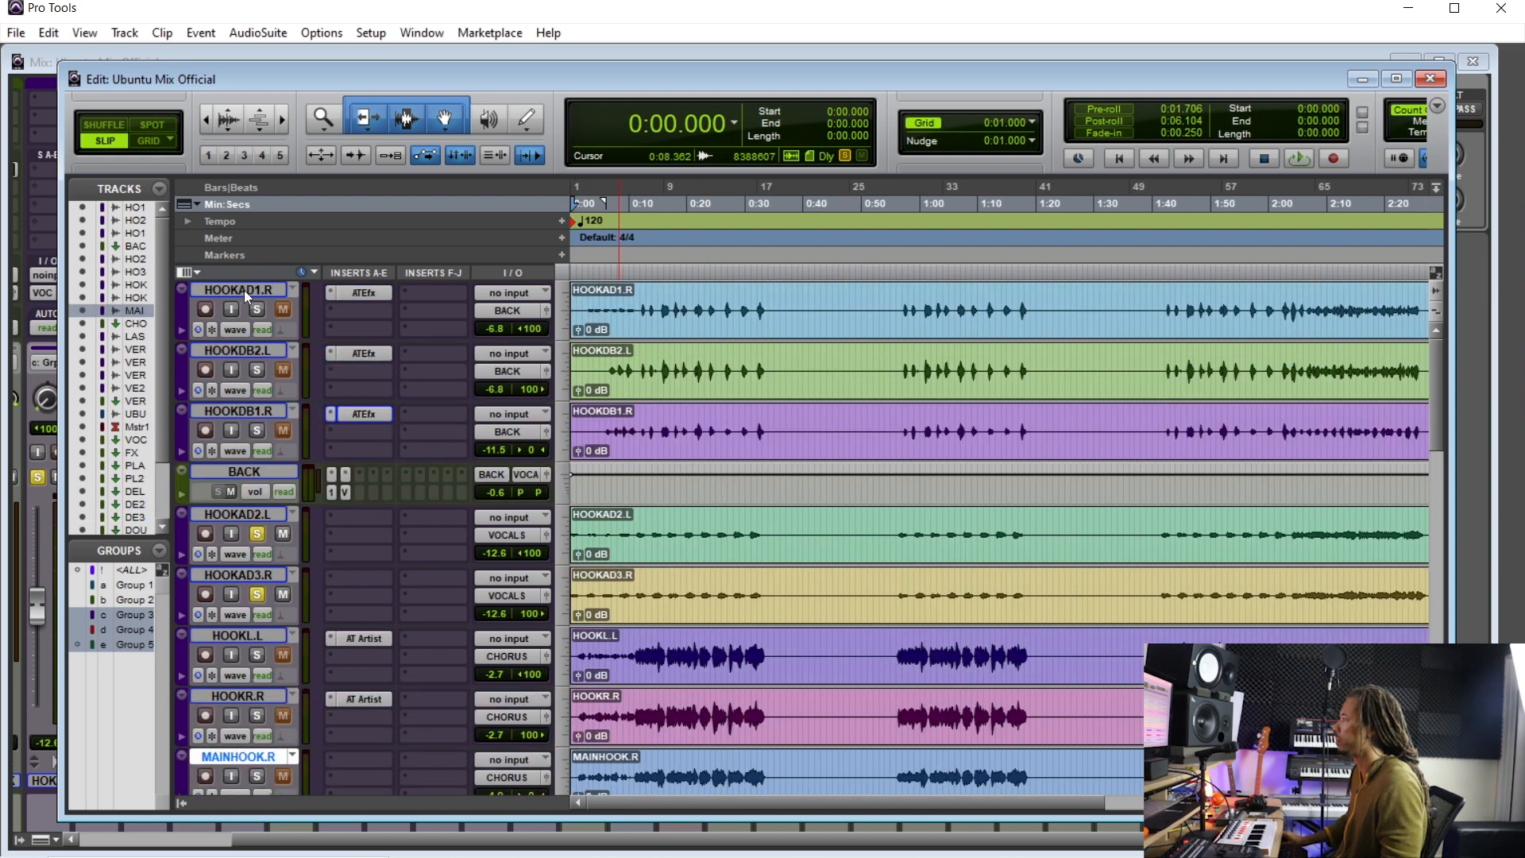
{"action": "left_click", "coordinate": [244, 293], "text": "shift"}
{"action": "key", "text": "ctrl+Up"}
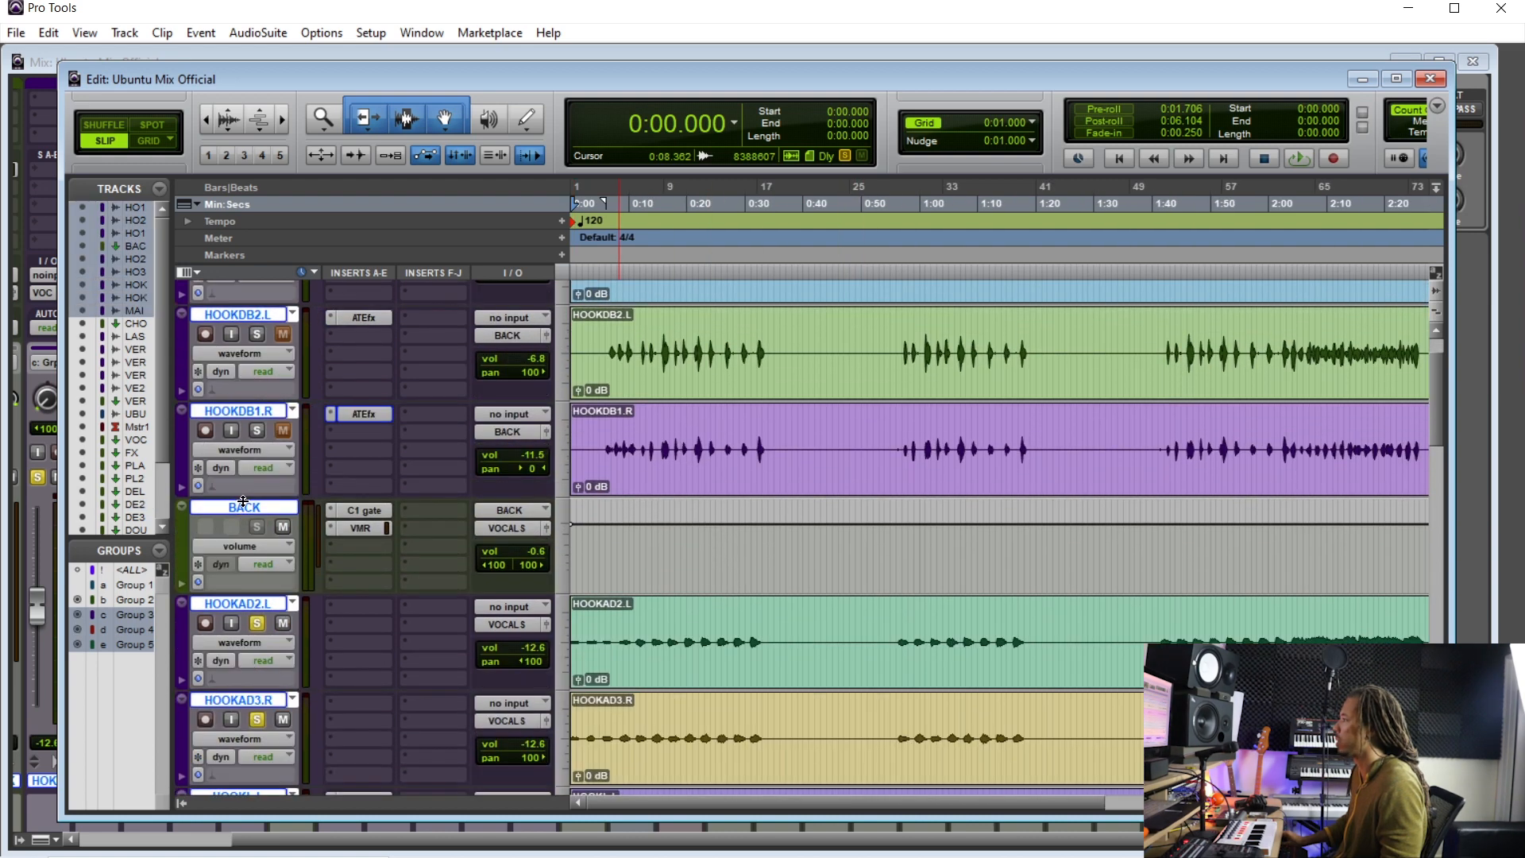
{"action": "left_click", "coordinate": [617, 429]}
{"action": "key", "text": "Return"}
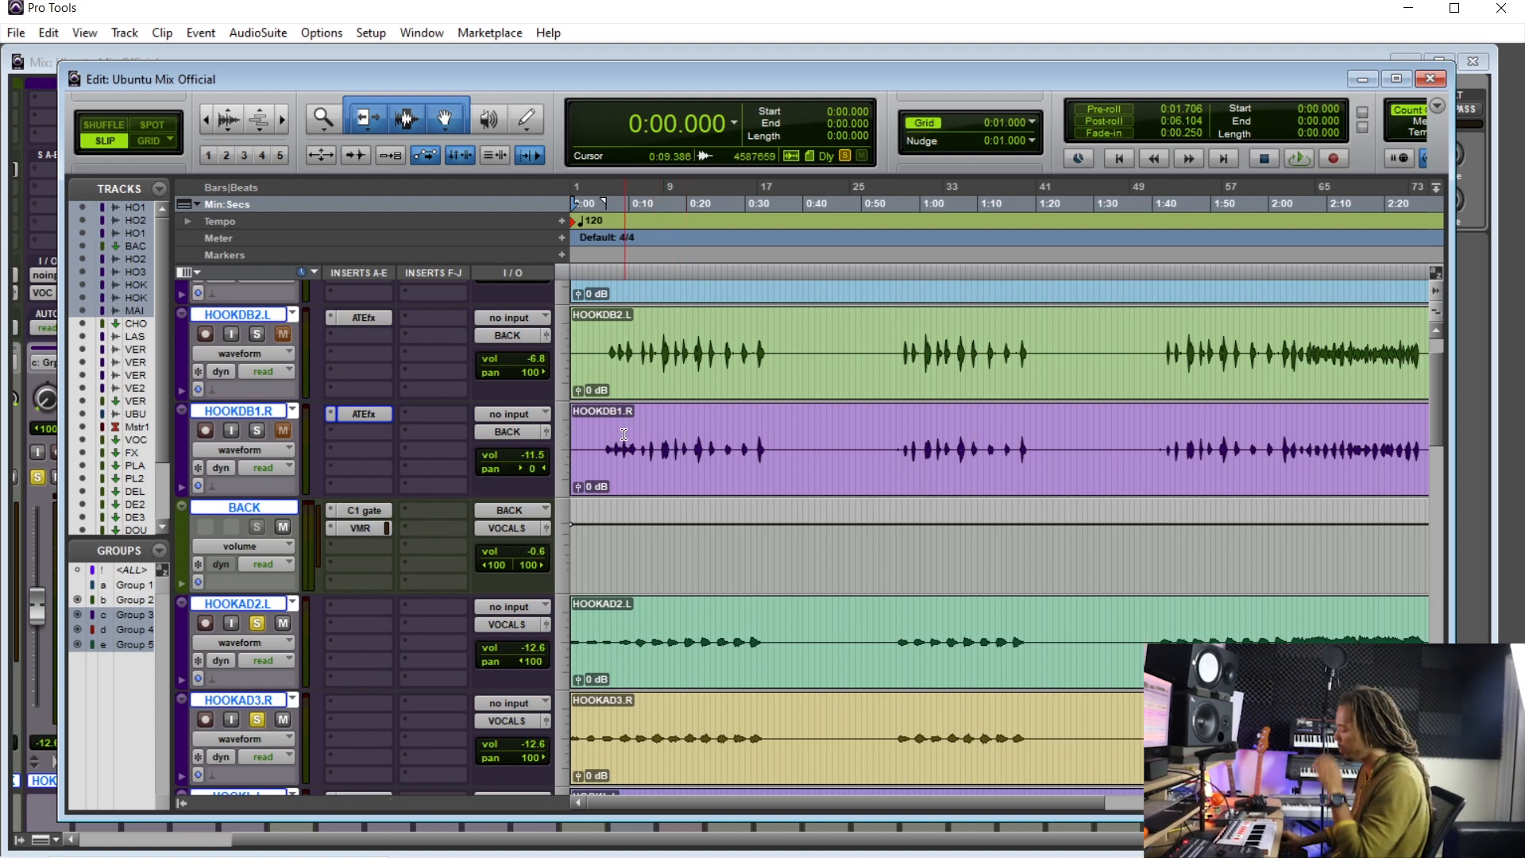
{"action": "scroll", "coordinate": [600, 499], "scroll_direction": "up", "scroll_amount": 2}
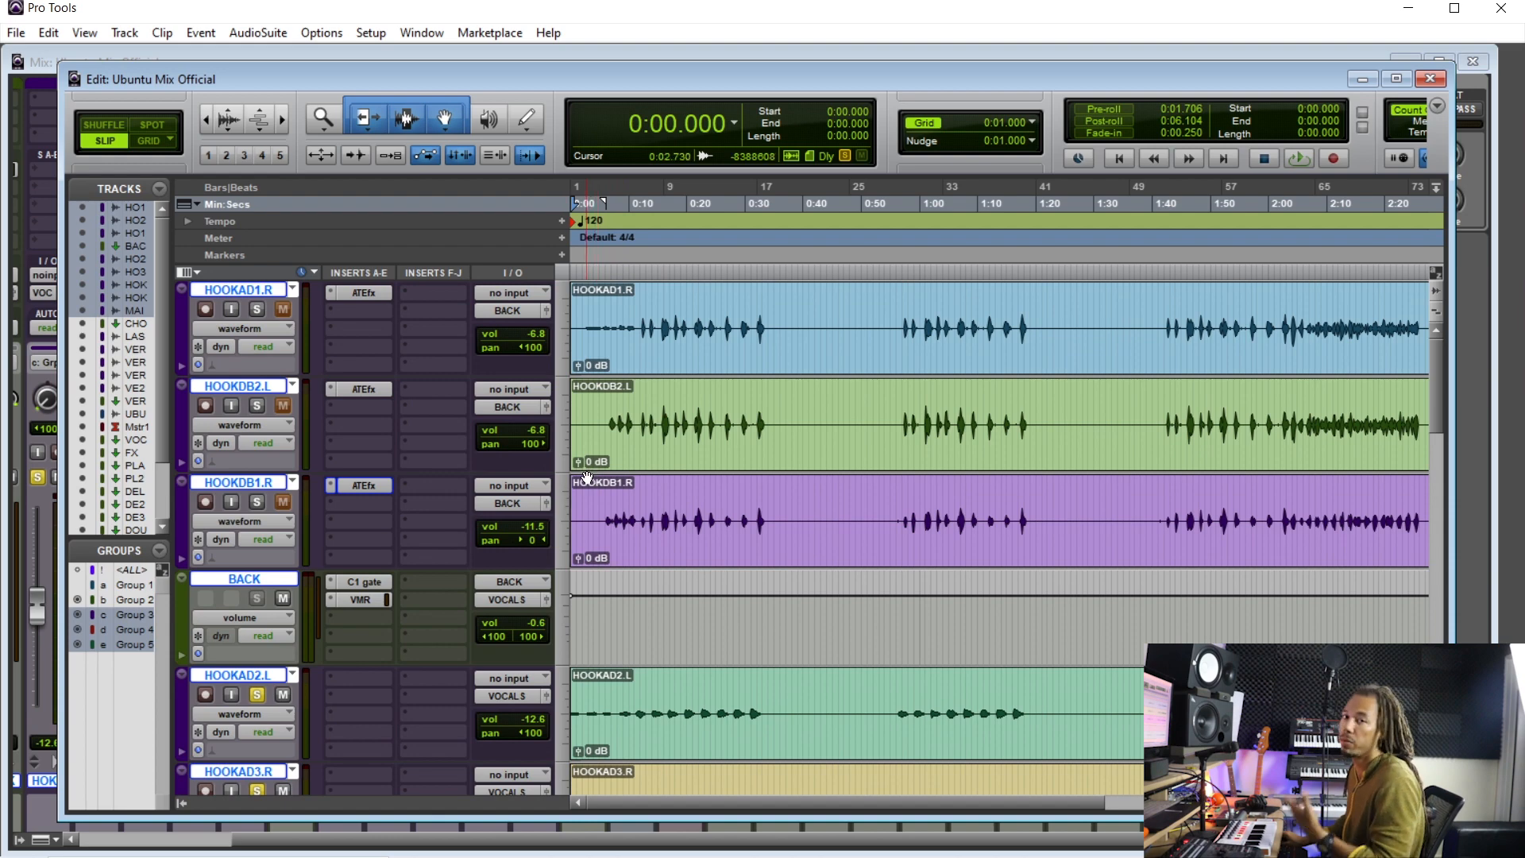
{"action": "scroll", "coordinate": [539, 432], "scroll_direction": "down", "scroll_amount": 4}
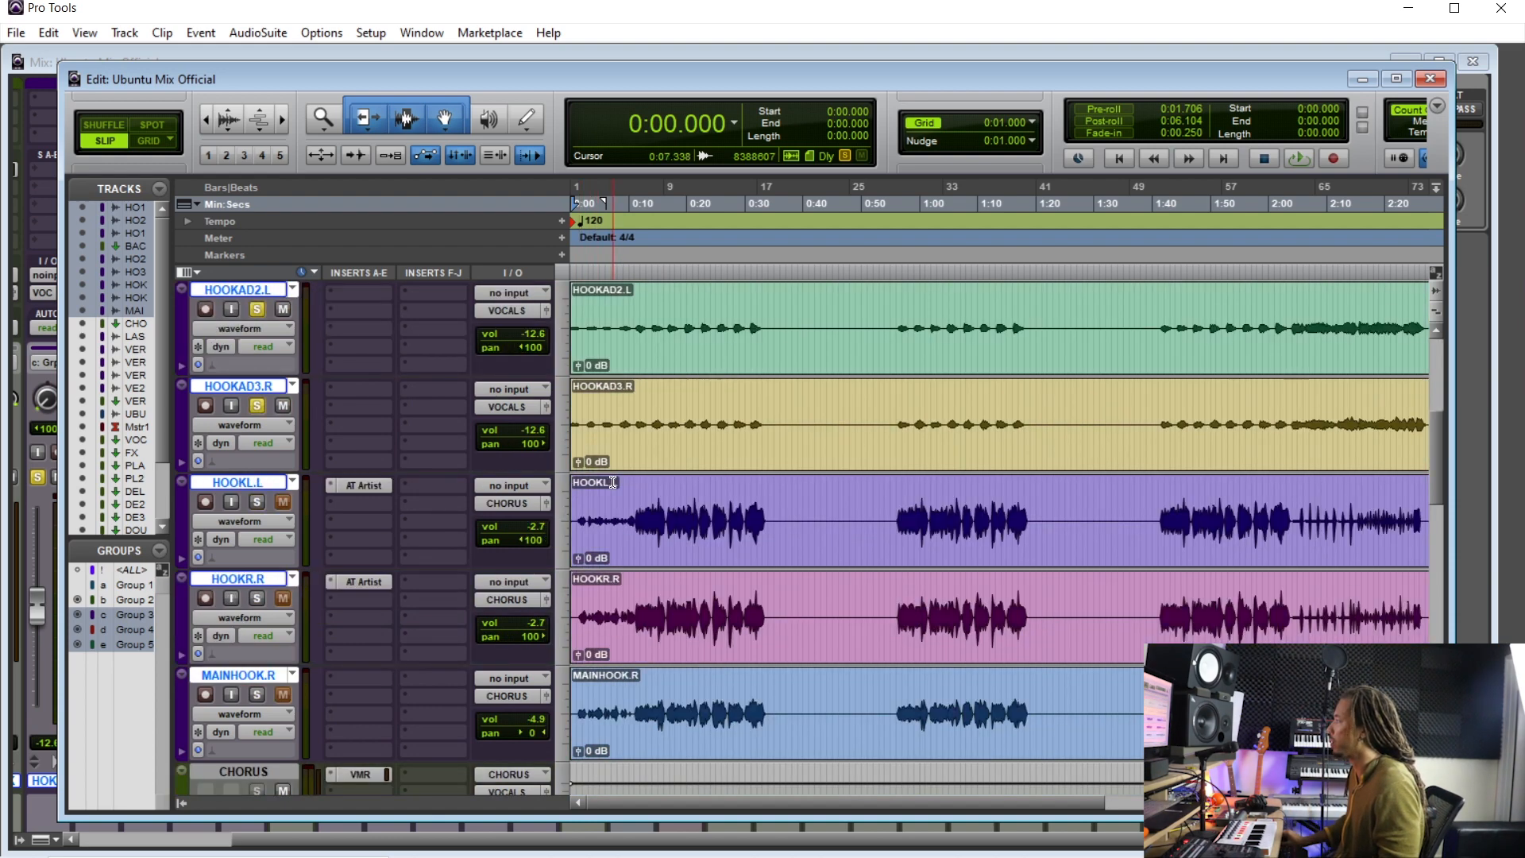
- Trim the opening of the HOOKL.L, HOOKR.R and MAINHOOK.R clips so they start slightly later
{"action": "key", "text": "t"}
{"action": "key", "text": "t"}
{"action": "key", "text": "space"}
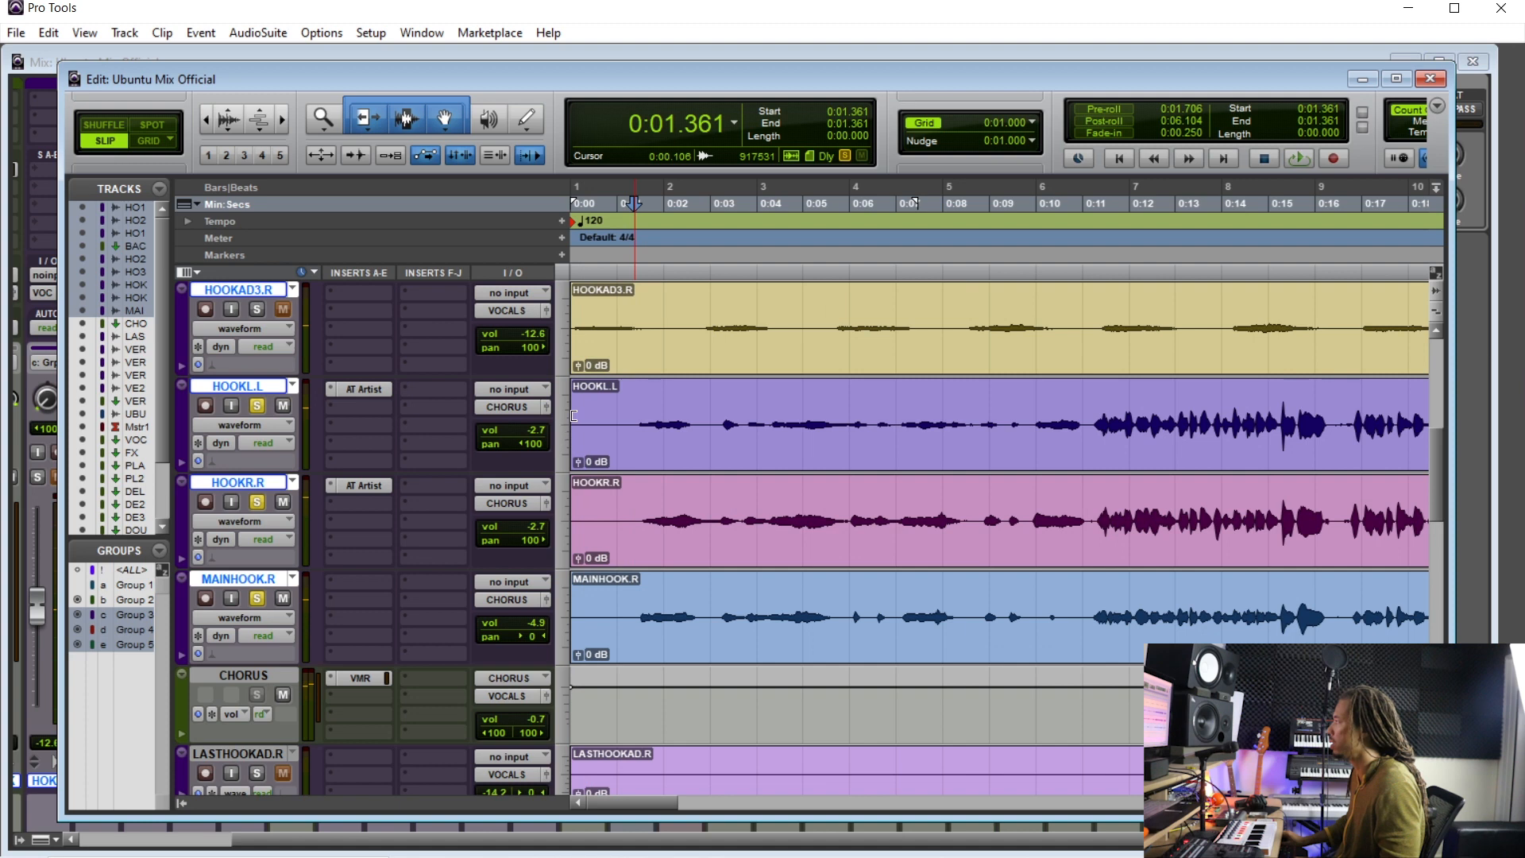
{"action": "left_click_drag", "start_coordinate": [574, 415], "coordinate": [633, 395]}
{"action": "left_click", "coordinate": [608, 410]}
{"action": "key", "text": "Return"}
{"action": "left_click", "coordinate": [257, 505]}
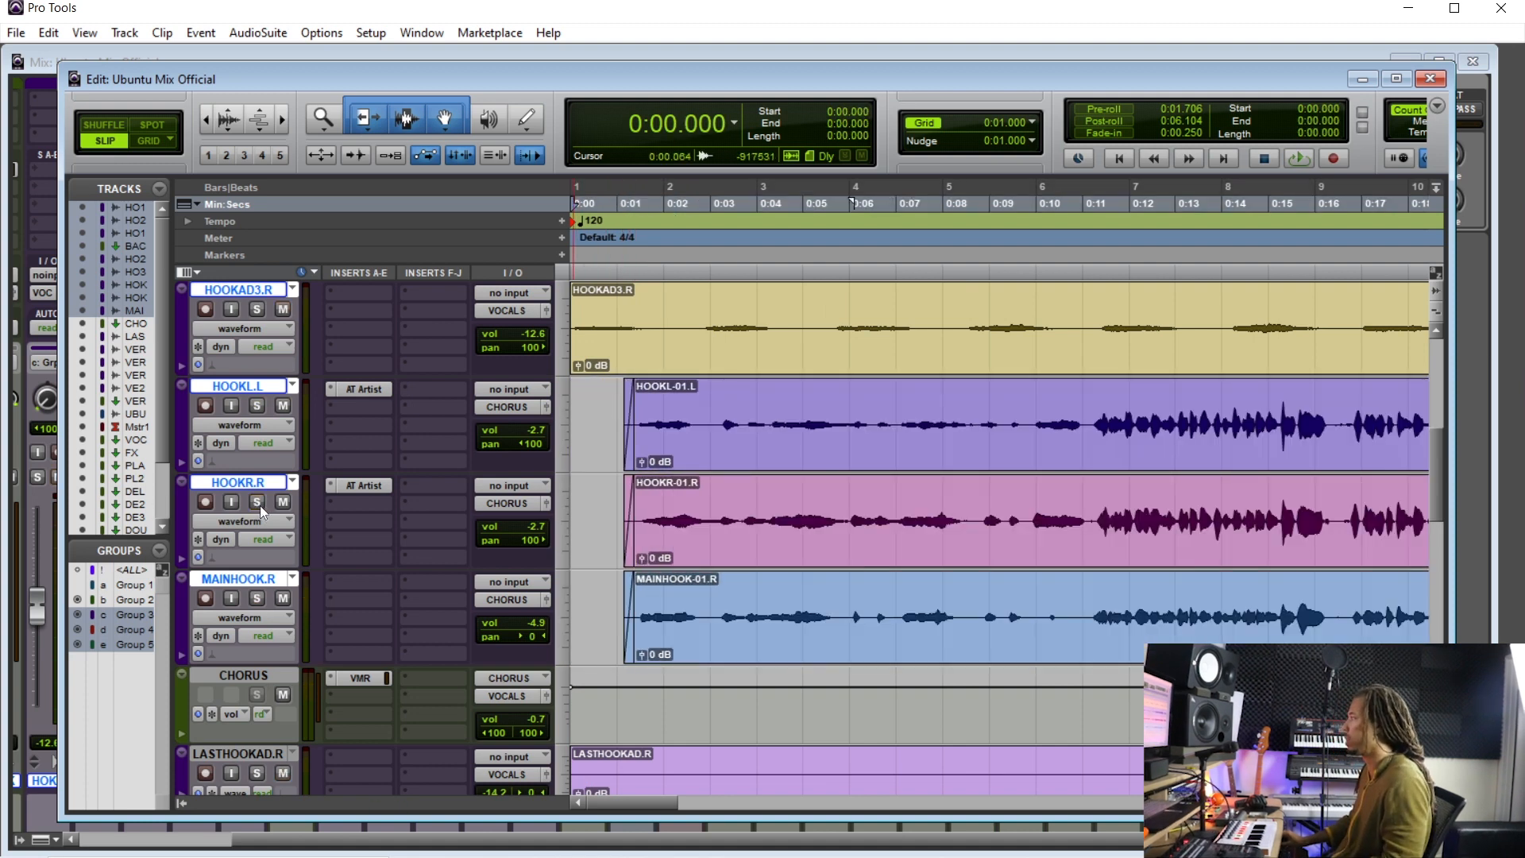
- In the mixer, raise the grouped HOOKAD2 and HOOKAD3 faders to about -2.7 dB while playing back
{"action": "key", "text": "space"}
{"action": "scroll", "coordinate": [603, 515], "scroll_direction": "up", "scroll_amount": 3}
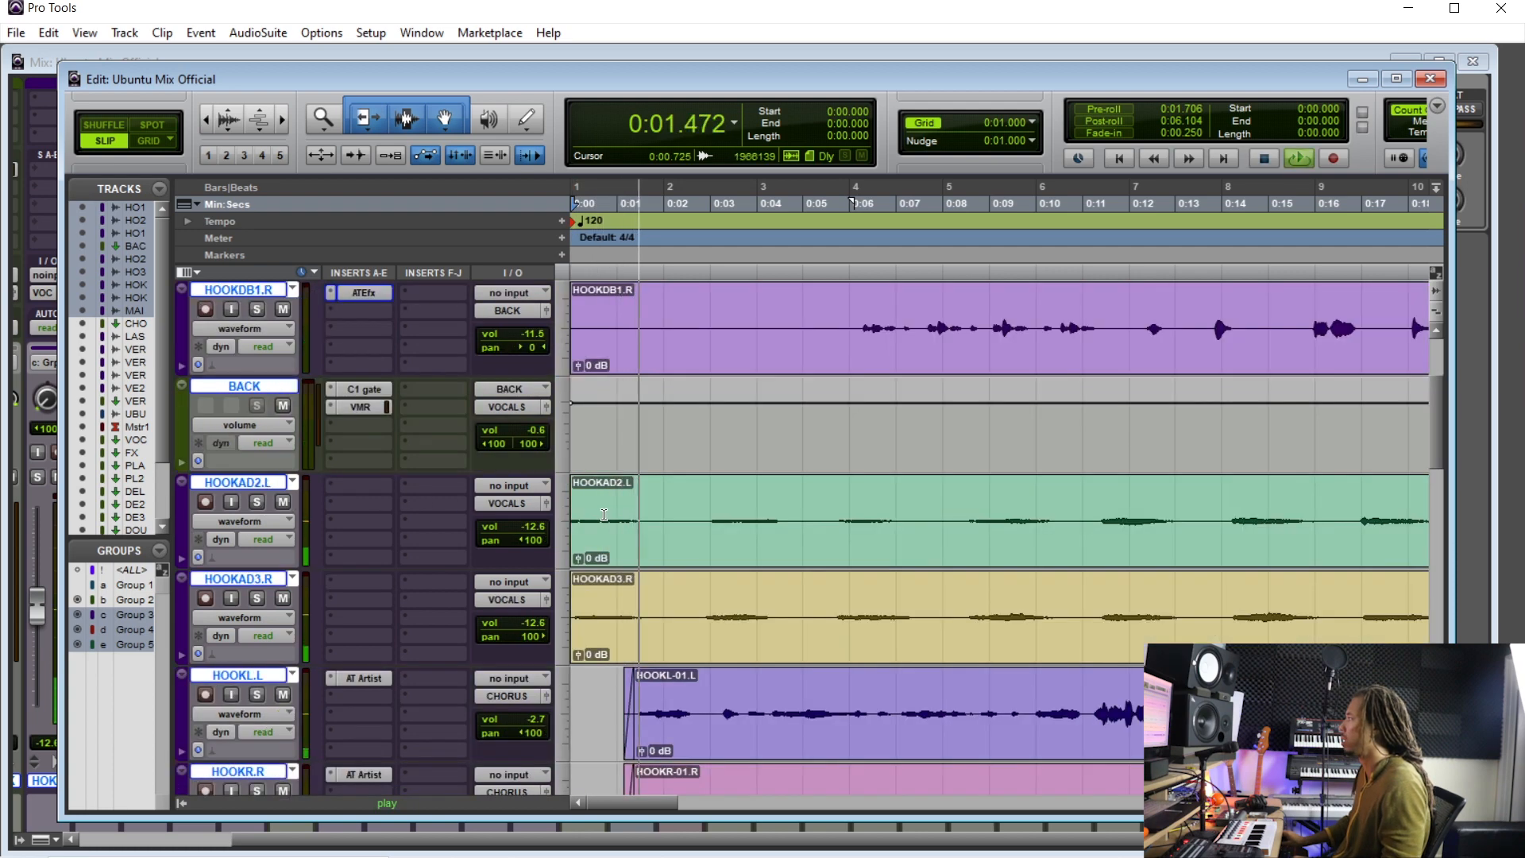
{"action": "key", "text": "r"}
{"action": "key", "text": "r"}
{"action": "key", "text": "r"}
{"action": "key", "text": "r"}
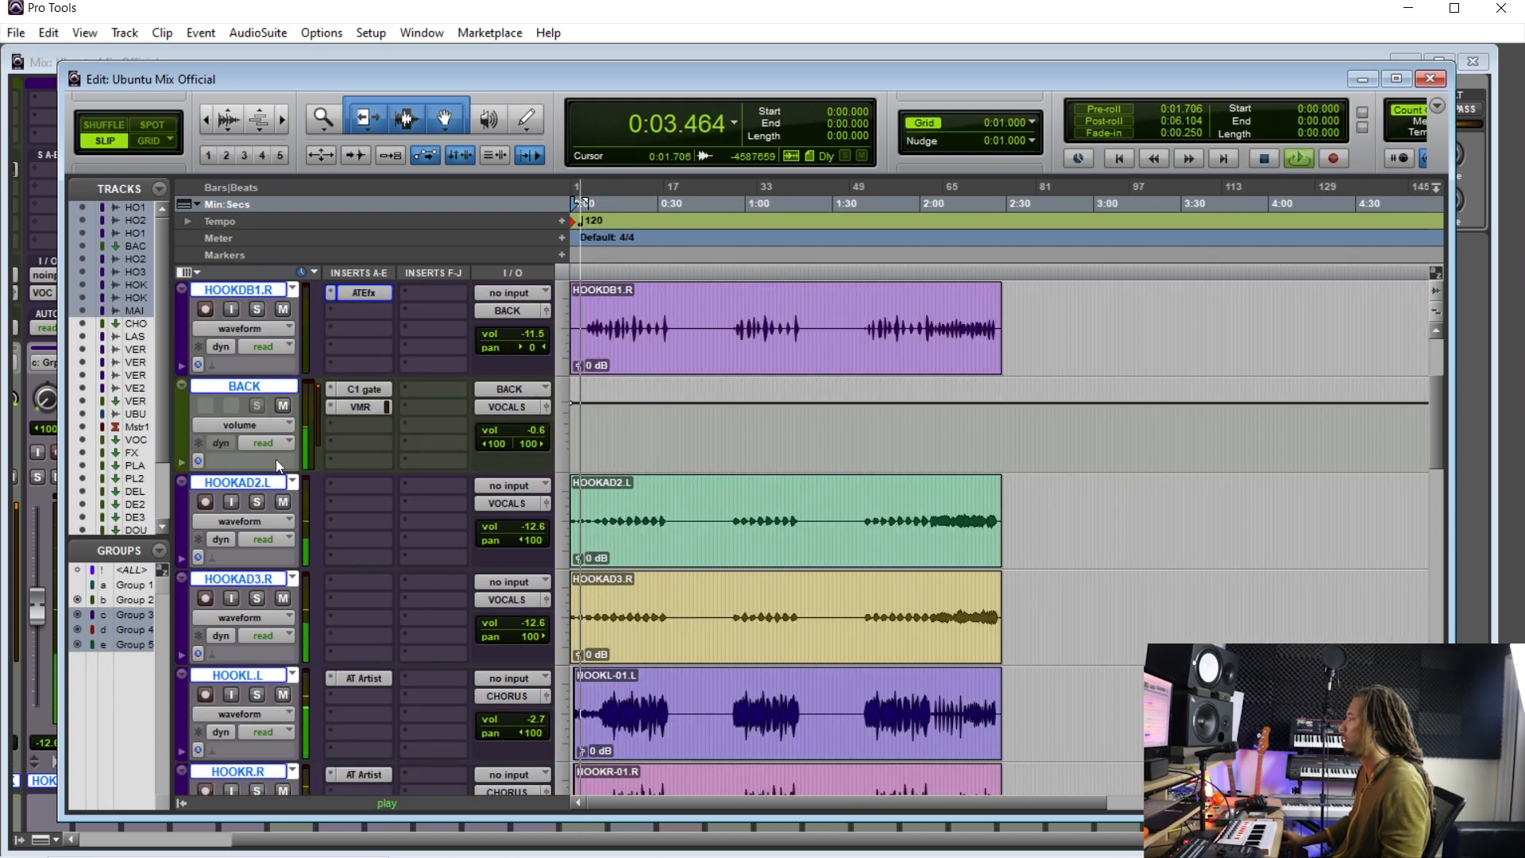
{"action": "left_click", "coordinate": [245, 480]}
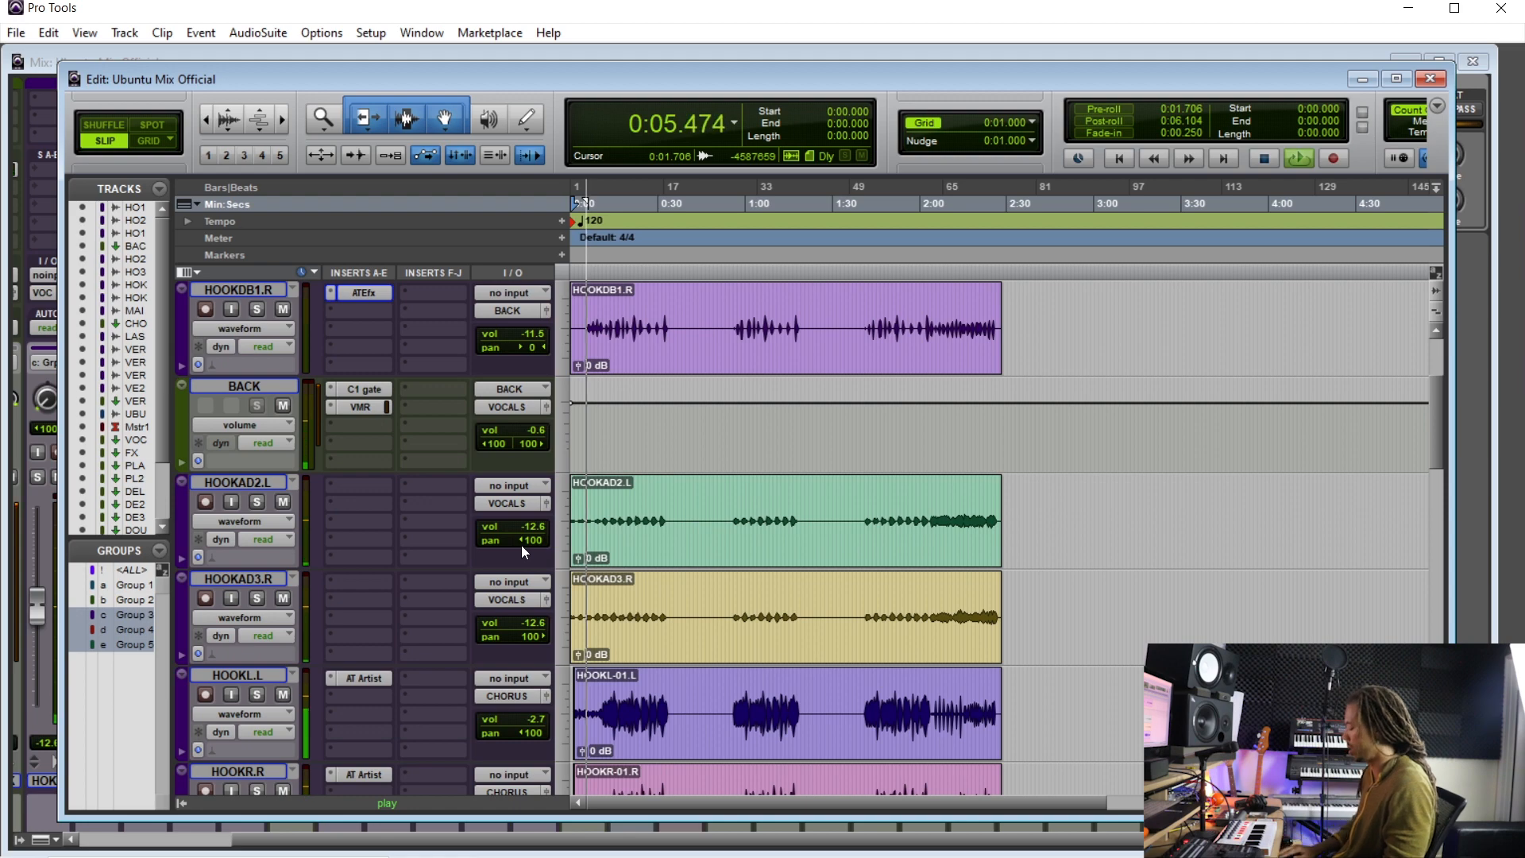
{"action": "key", "text": "ctrl+equal"}
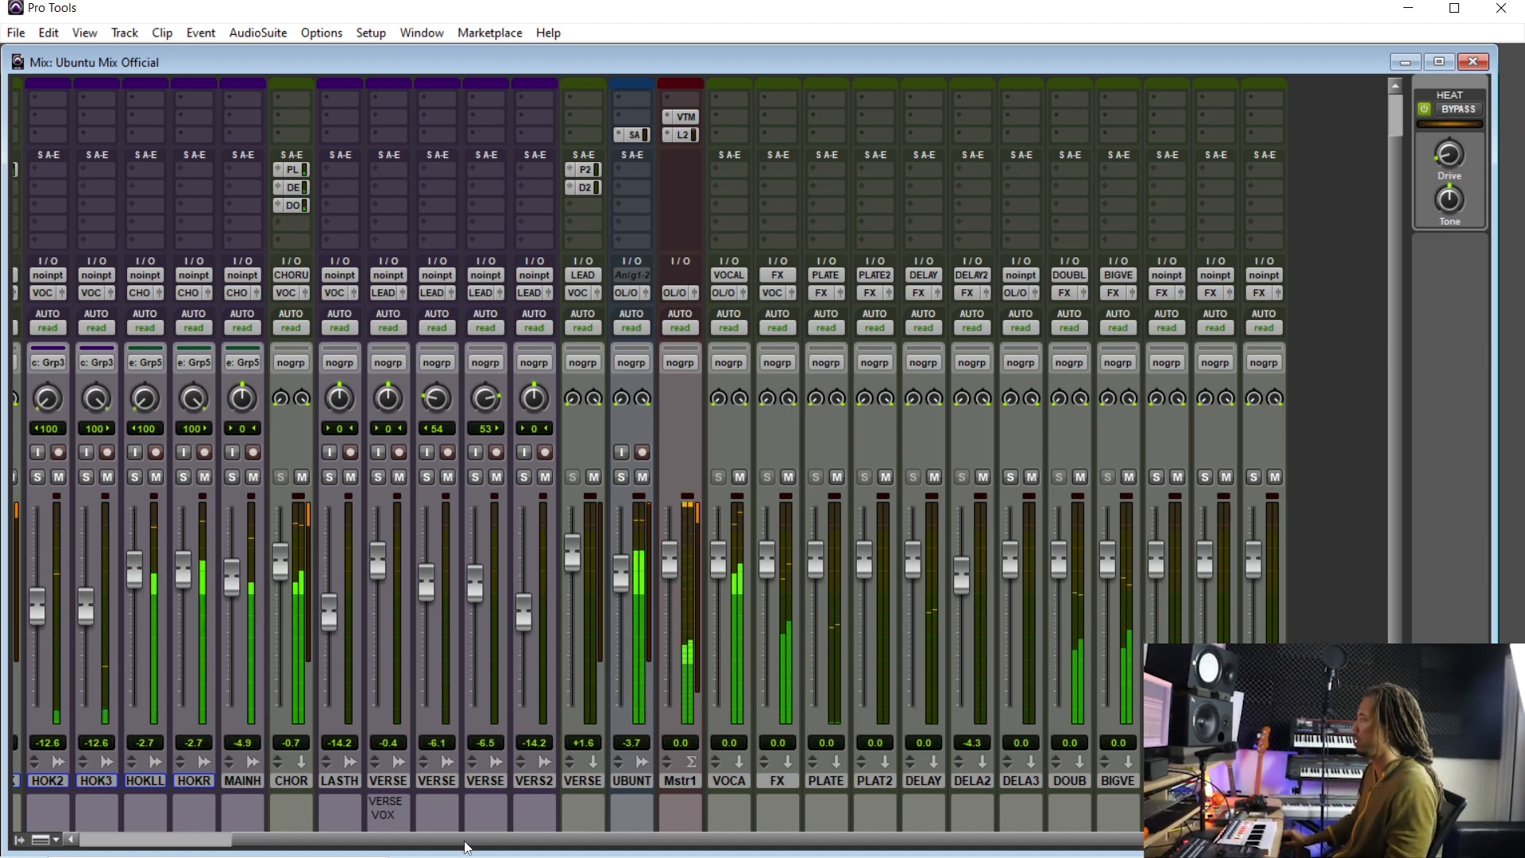
{"action": "left_click_drag", "start_coordinate": [493, 839], "coordinate": [169, 814]}
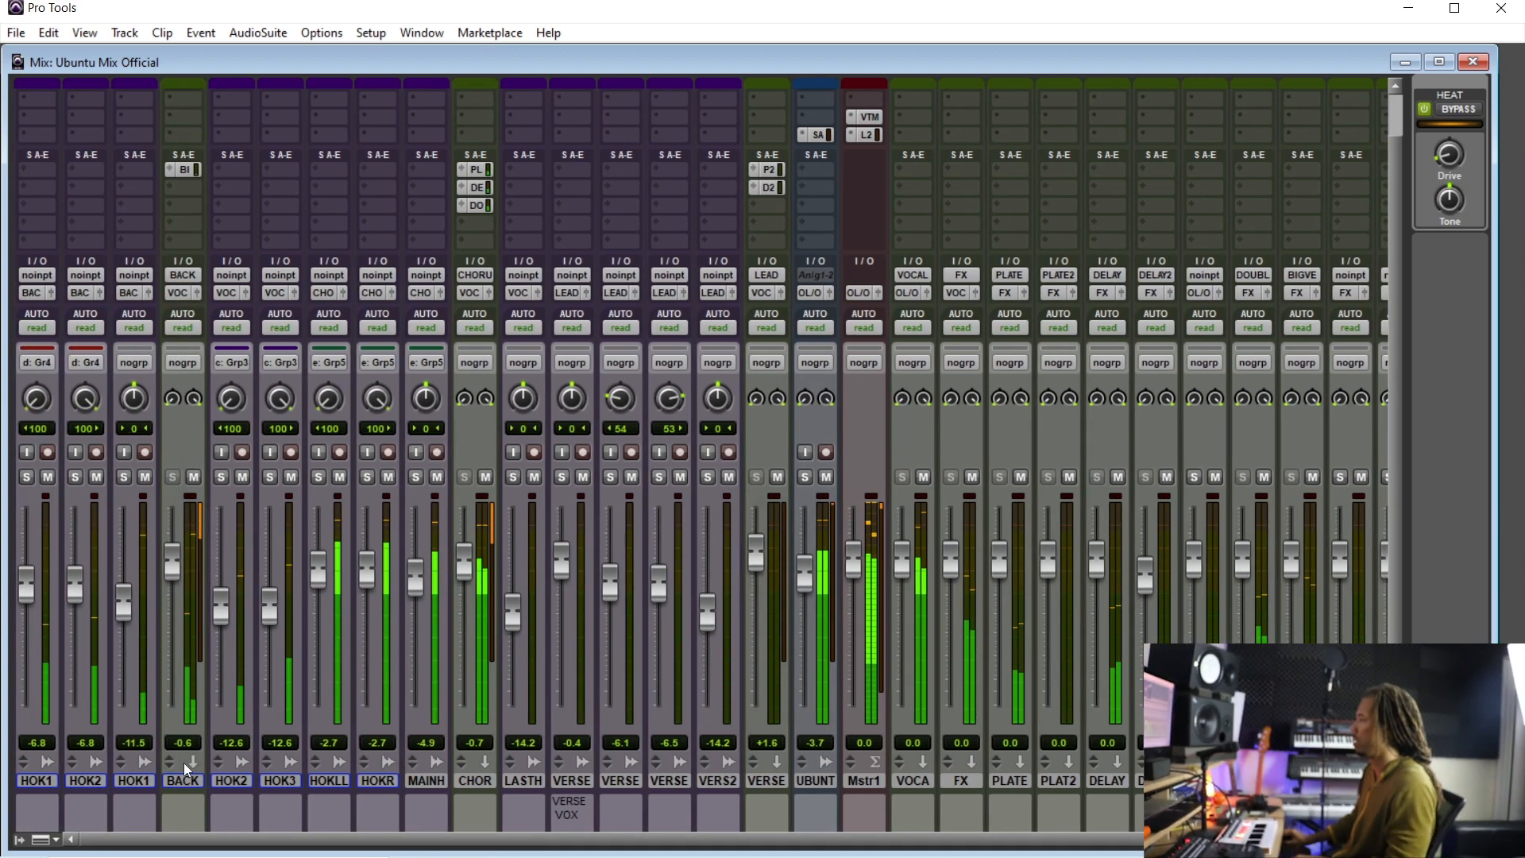
{"action": "left_click", "coordinate": [249, 780]}
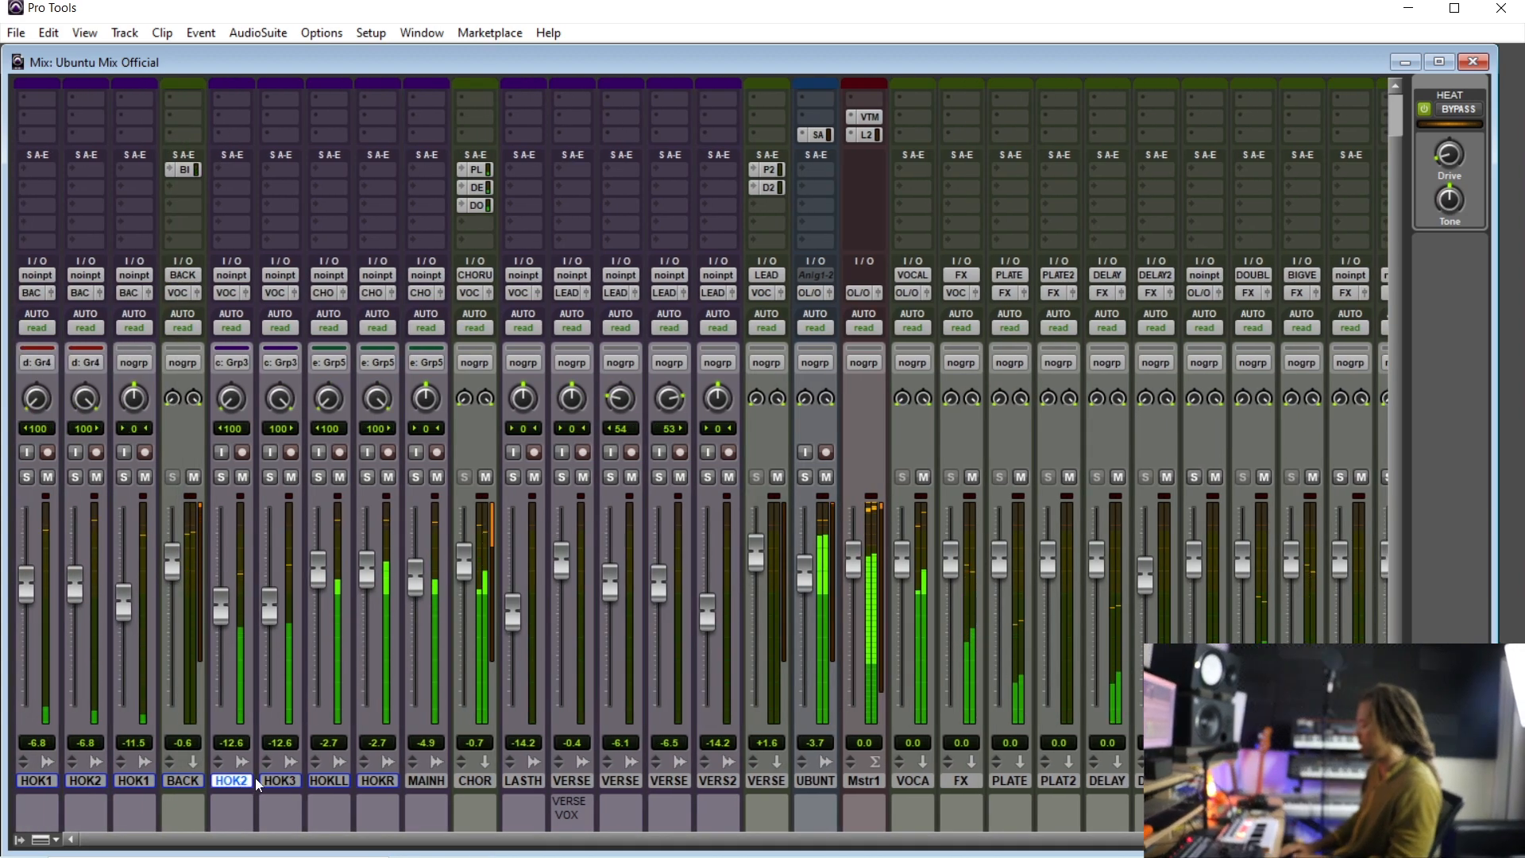
{"action": "key", "text": "ctrl+equal"}
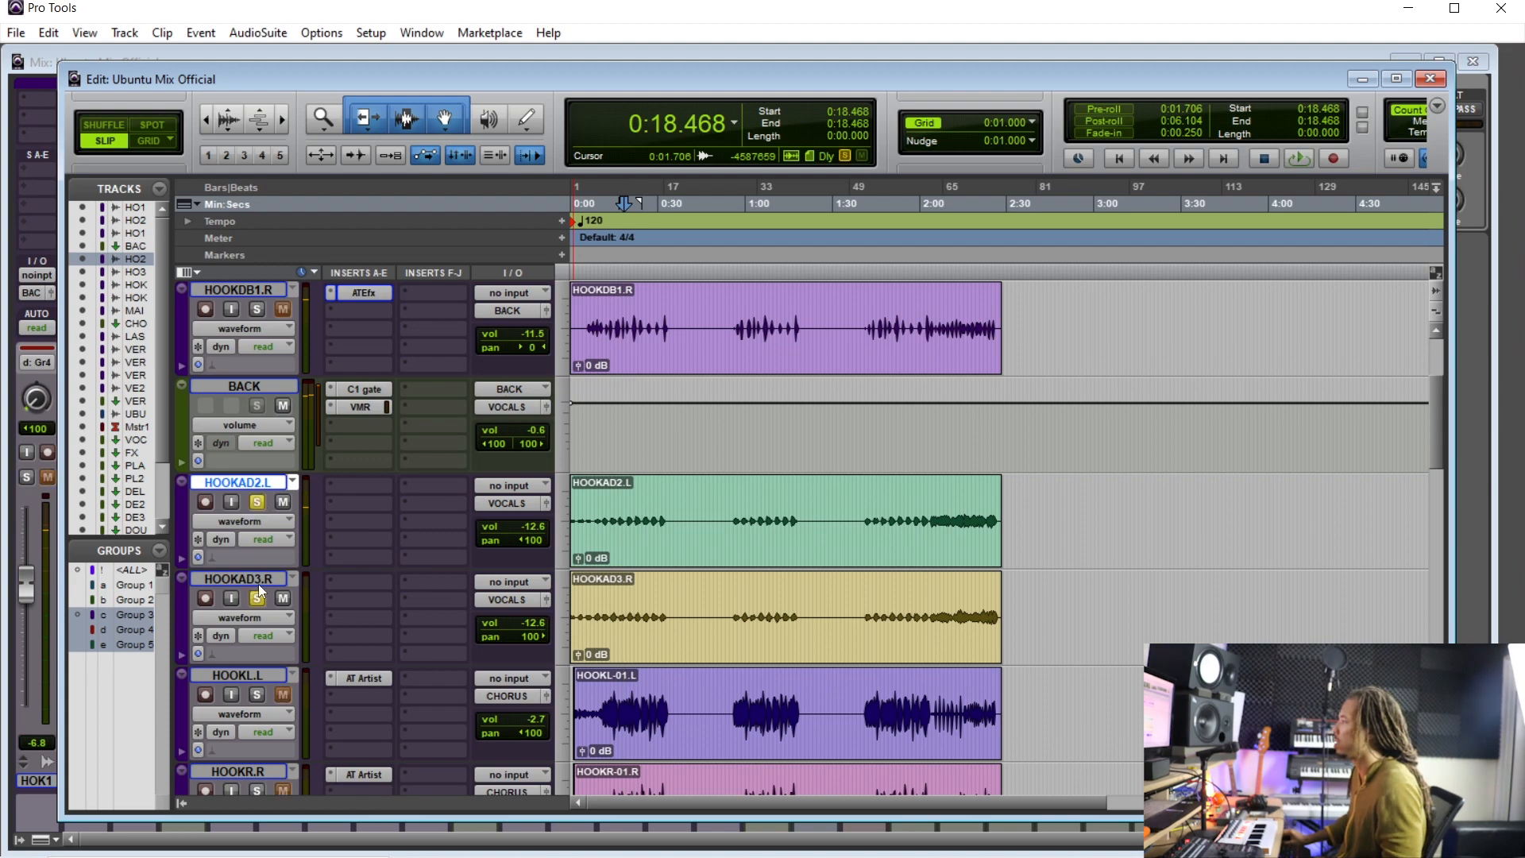
{"action": "scroll", "coordinate": [722, 558], "scroll_direction": "up", "scroll_amount": 3}
{"action": "key", "text": "Return"}
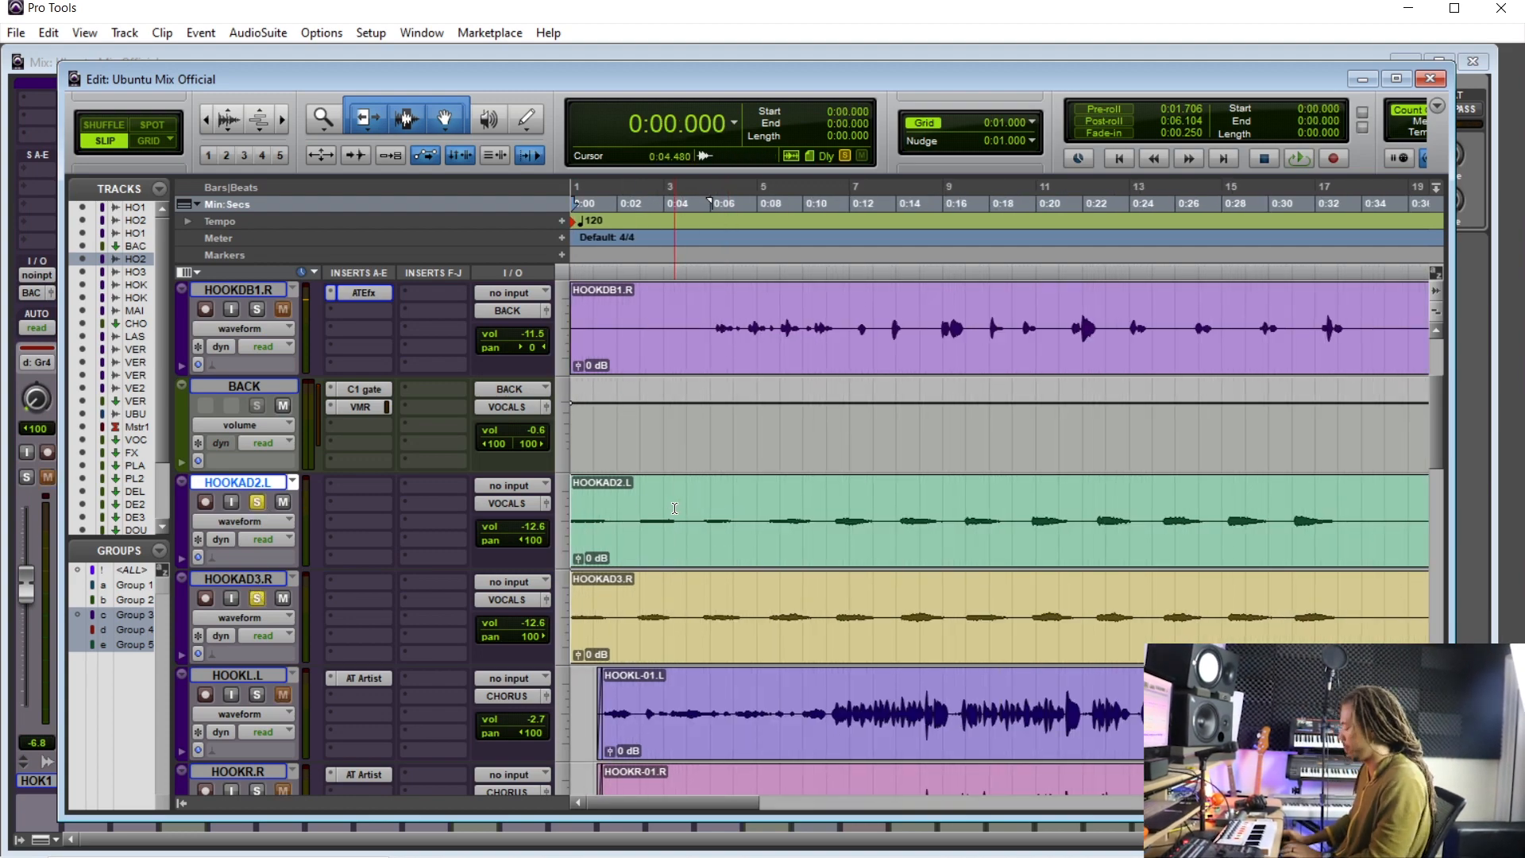
{"action": "key", "text": "ctrl+equal"}
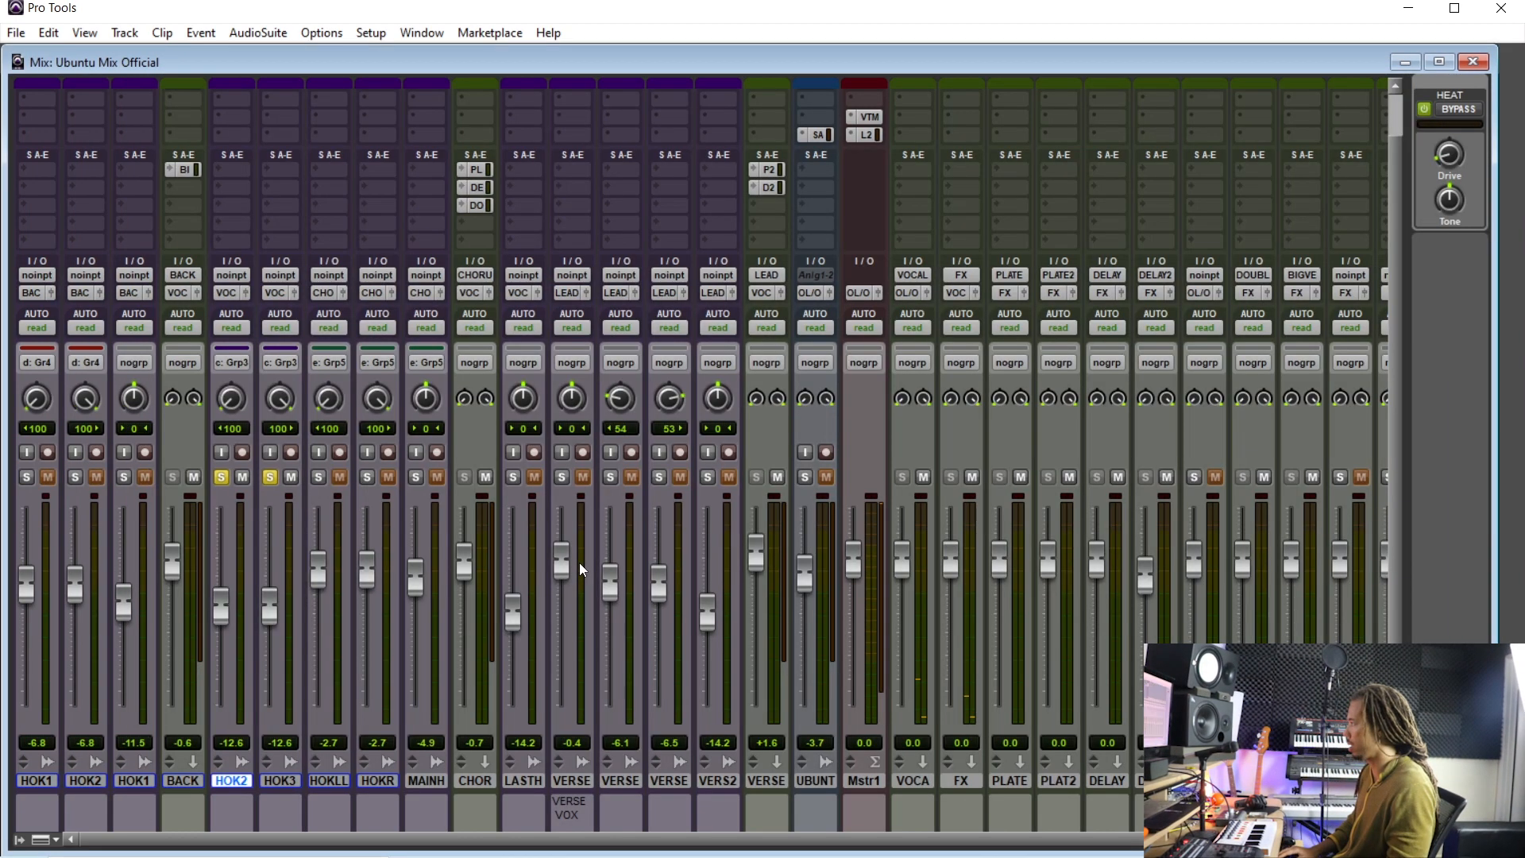
{"action": "key", "text": "space"}
{"action": "left_click_drag", "start_coordinate": [269, 609], "coordinate": [274, 570]}
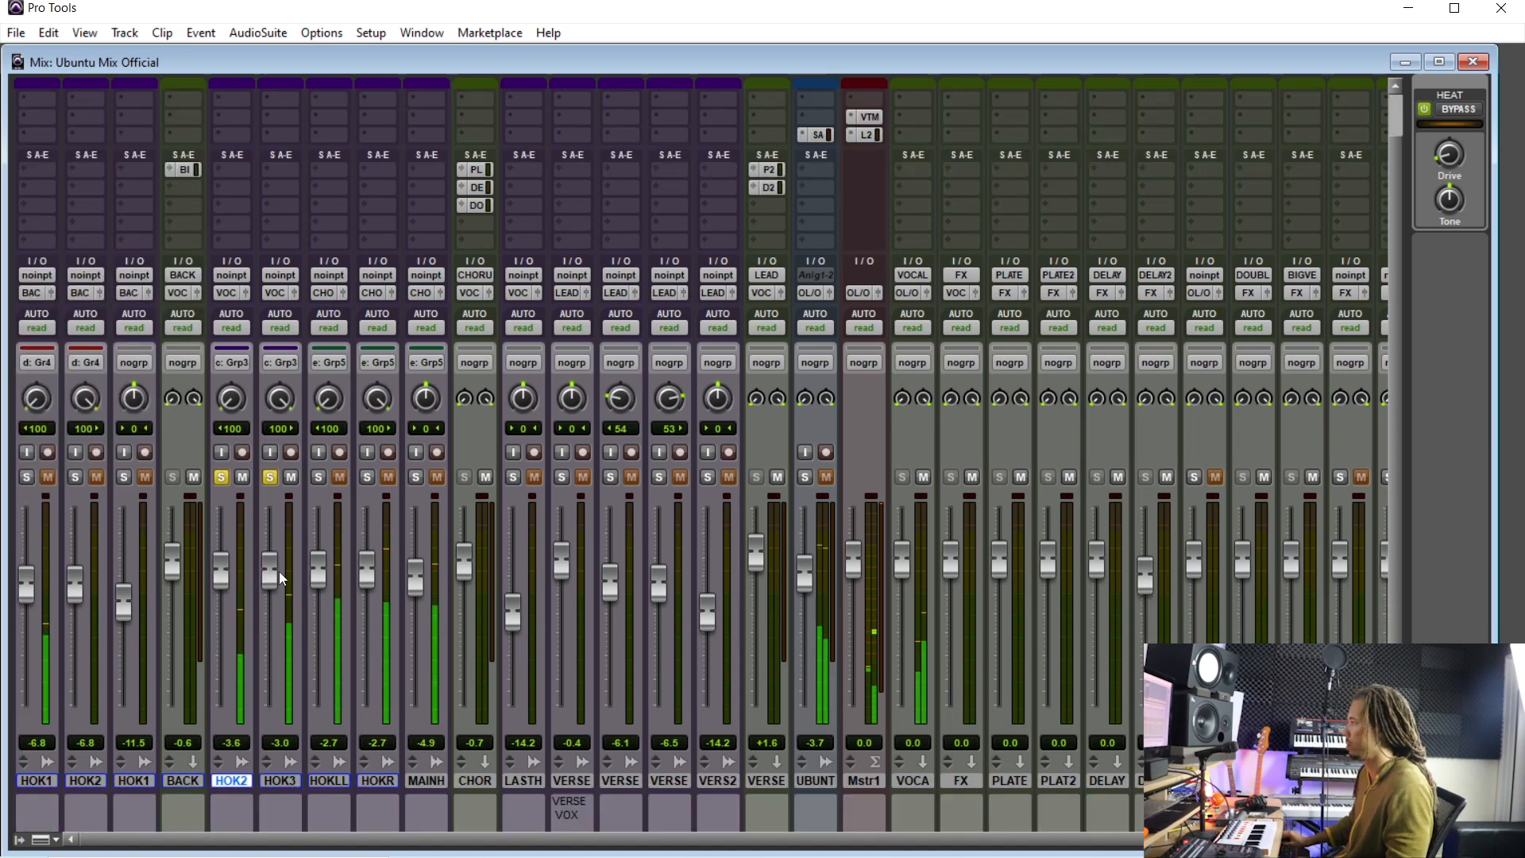
- Route the HOOKAD2.L and HOOKAD3.R outputs to Output Left / Output Right (Stereo) -> Out 1-2
{"action": "scroll", "coordinate": [270, 492], "scroll_direction": "up", "scroll_amount": 2}
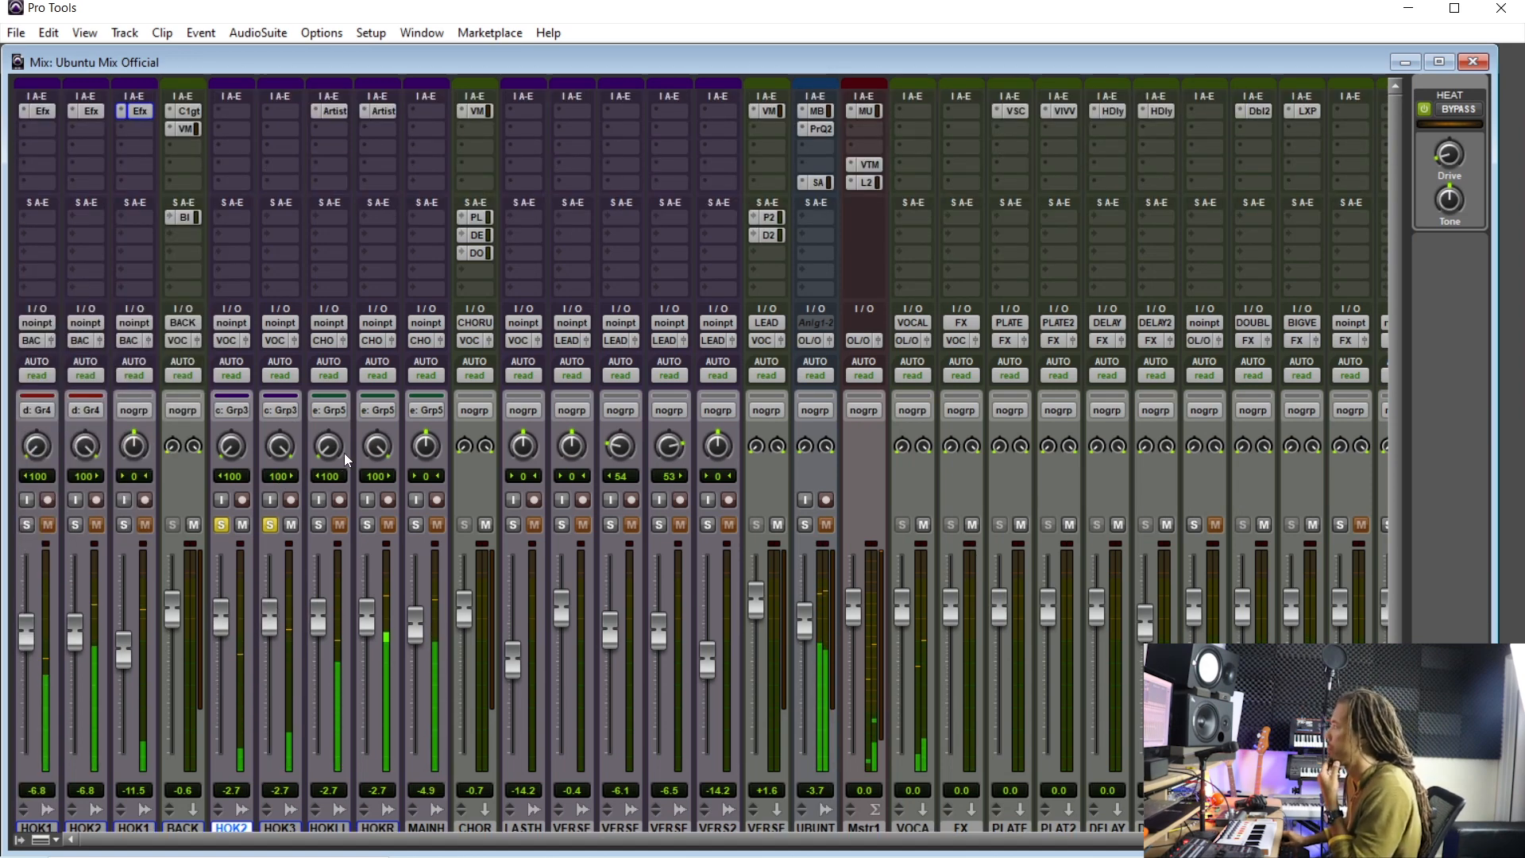
{"action": "scroll", "coordinate": [344, 454], "scroll_direction": "down", "scroll_amount": 2}
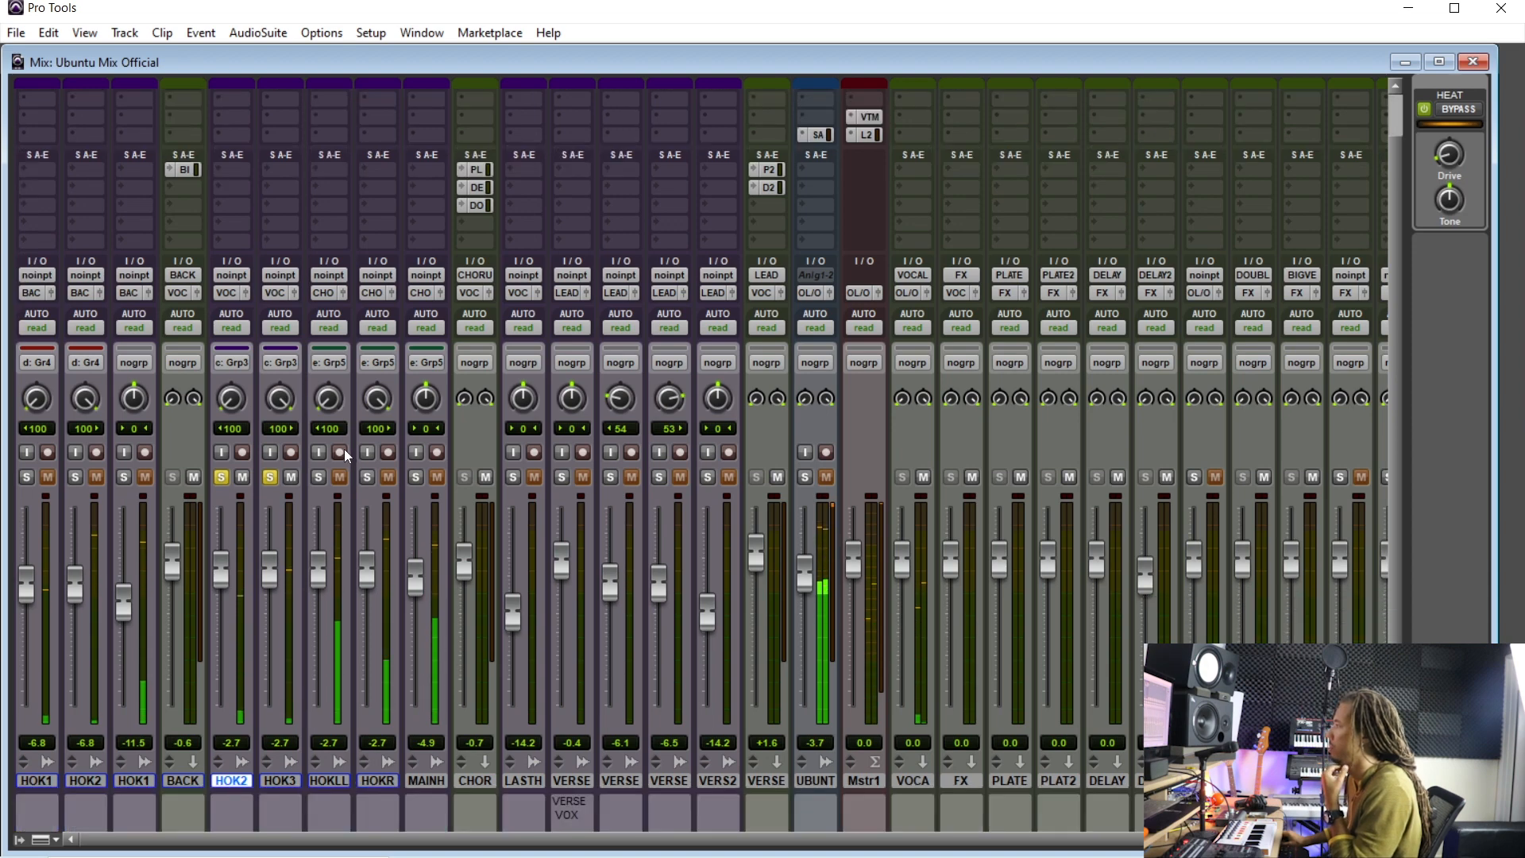
{"action": "scroll", "coordinate": [348, 447], "scroll_direction": "up", "scroll_amount": 2}
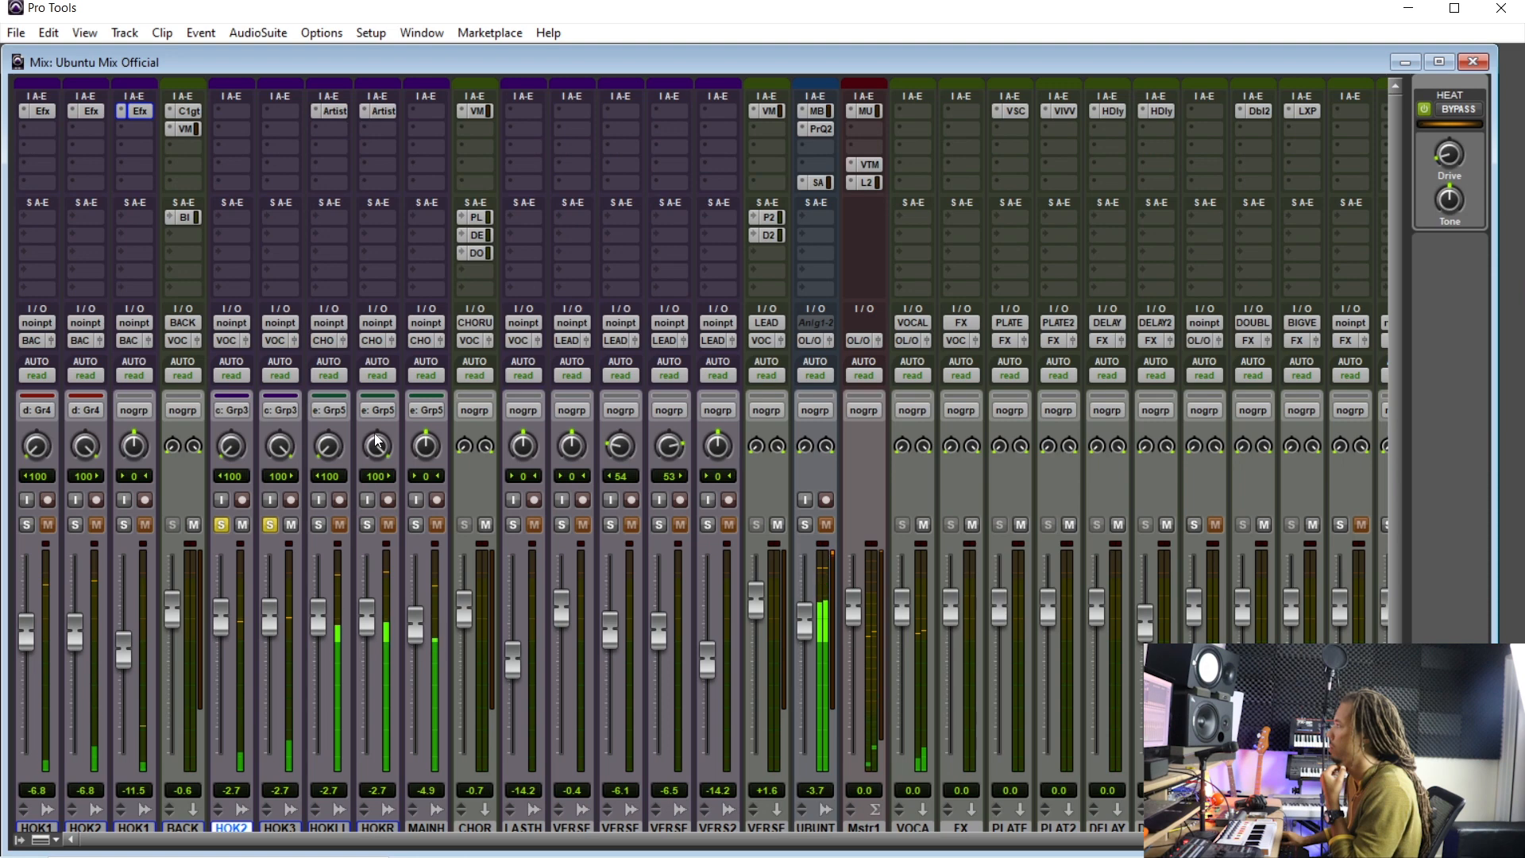
{"action": "scroll", "coordinate": [373, 436], "scroll_direction": "down", "scroll_amount": 2}
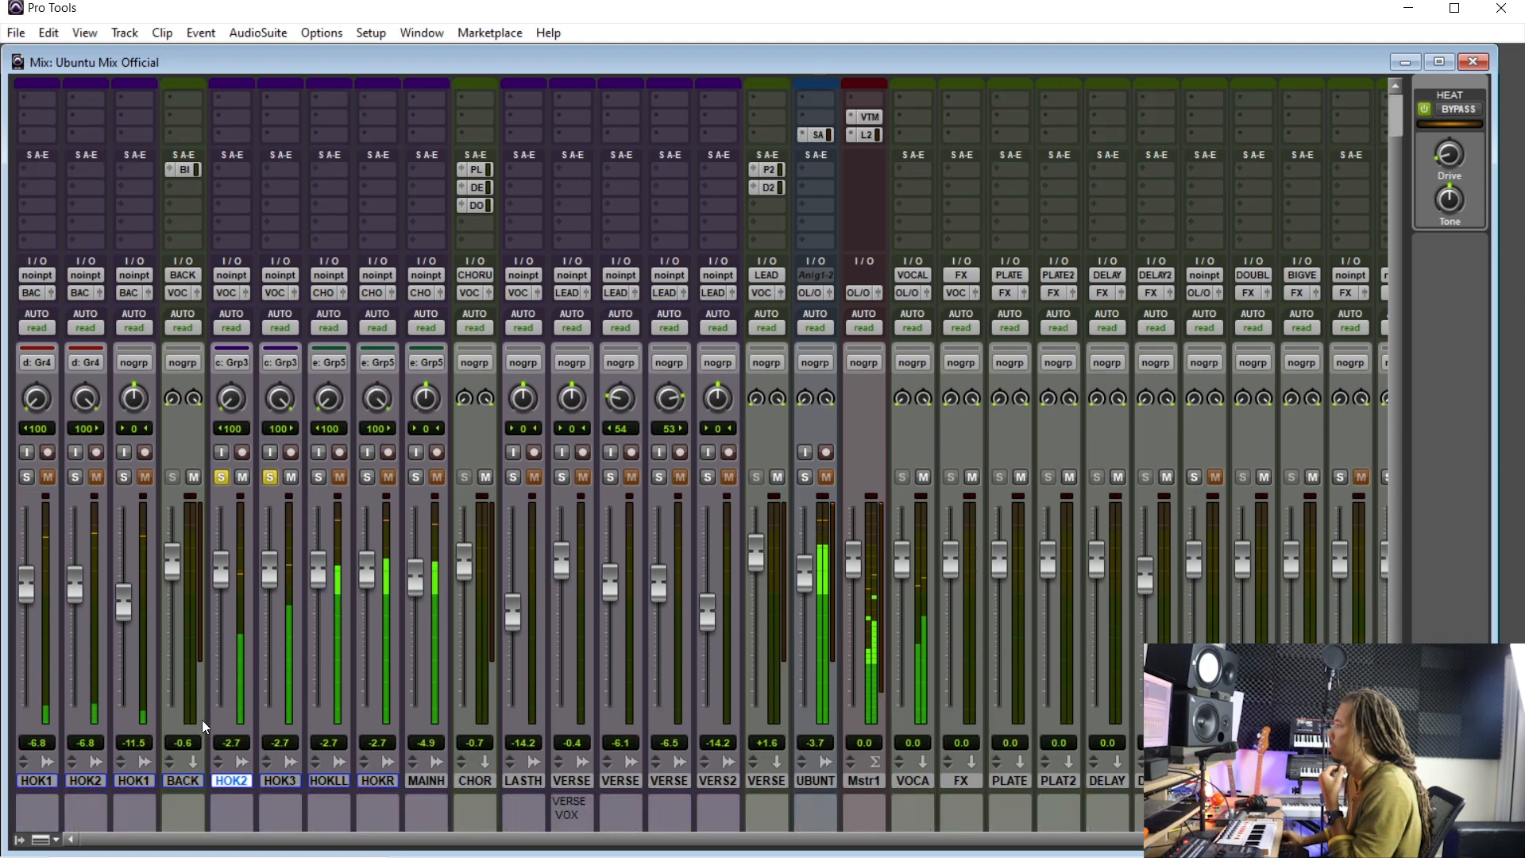
{"action": "key", "text": "ctrl+equal"}
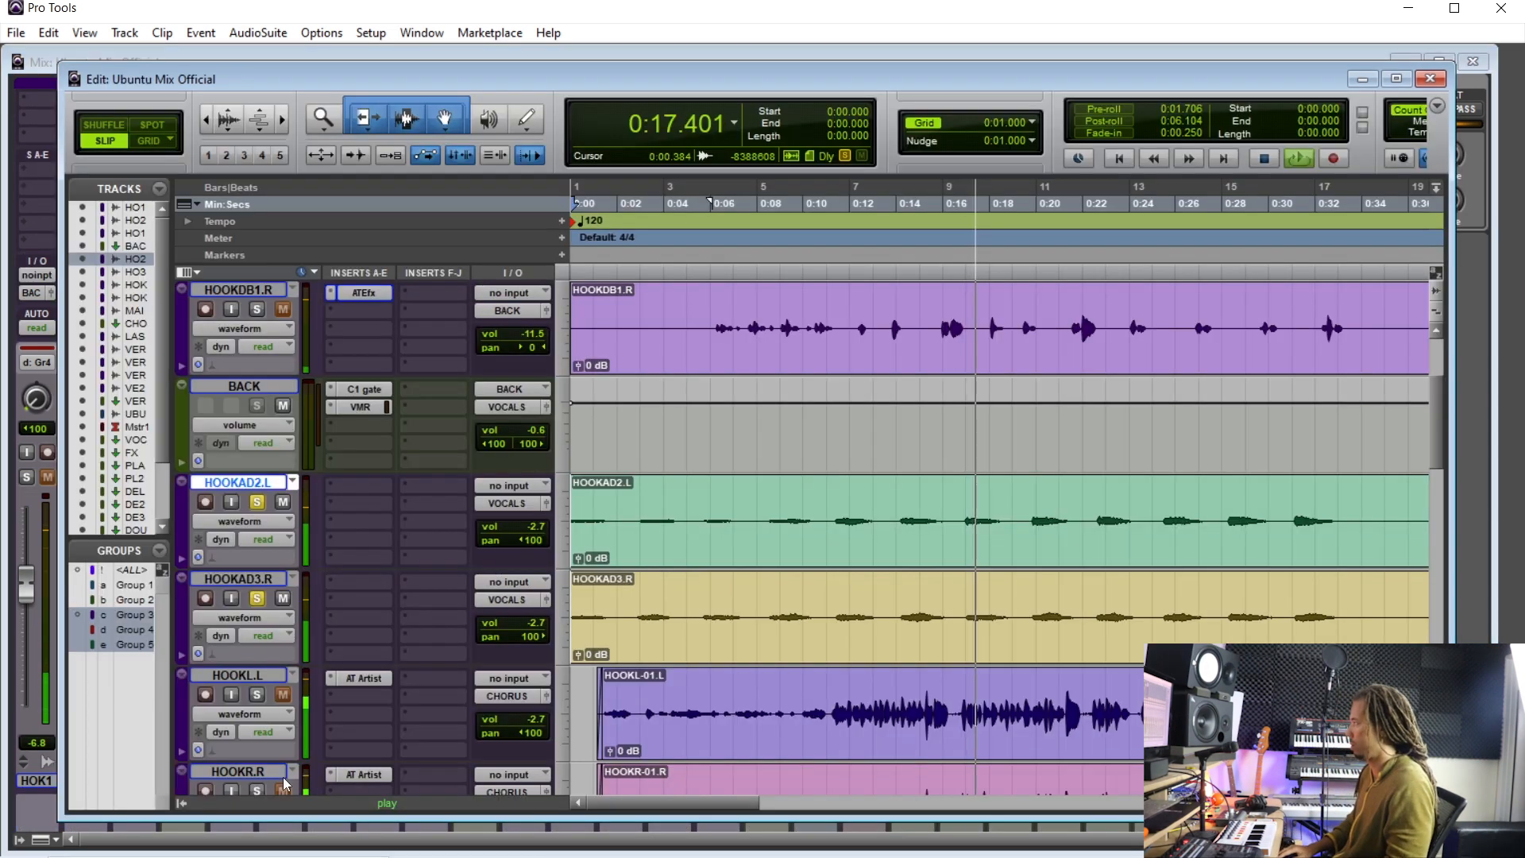
{"action": "key", "text": "r"}
{"action": "key", "text": "r"}
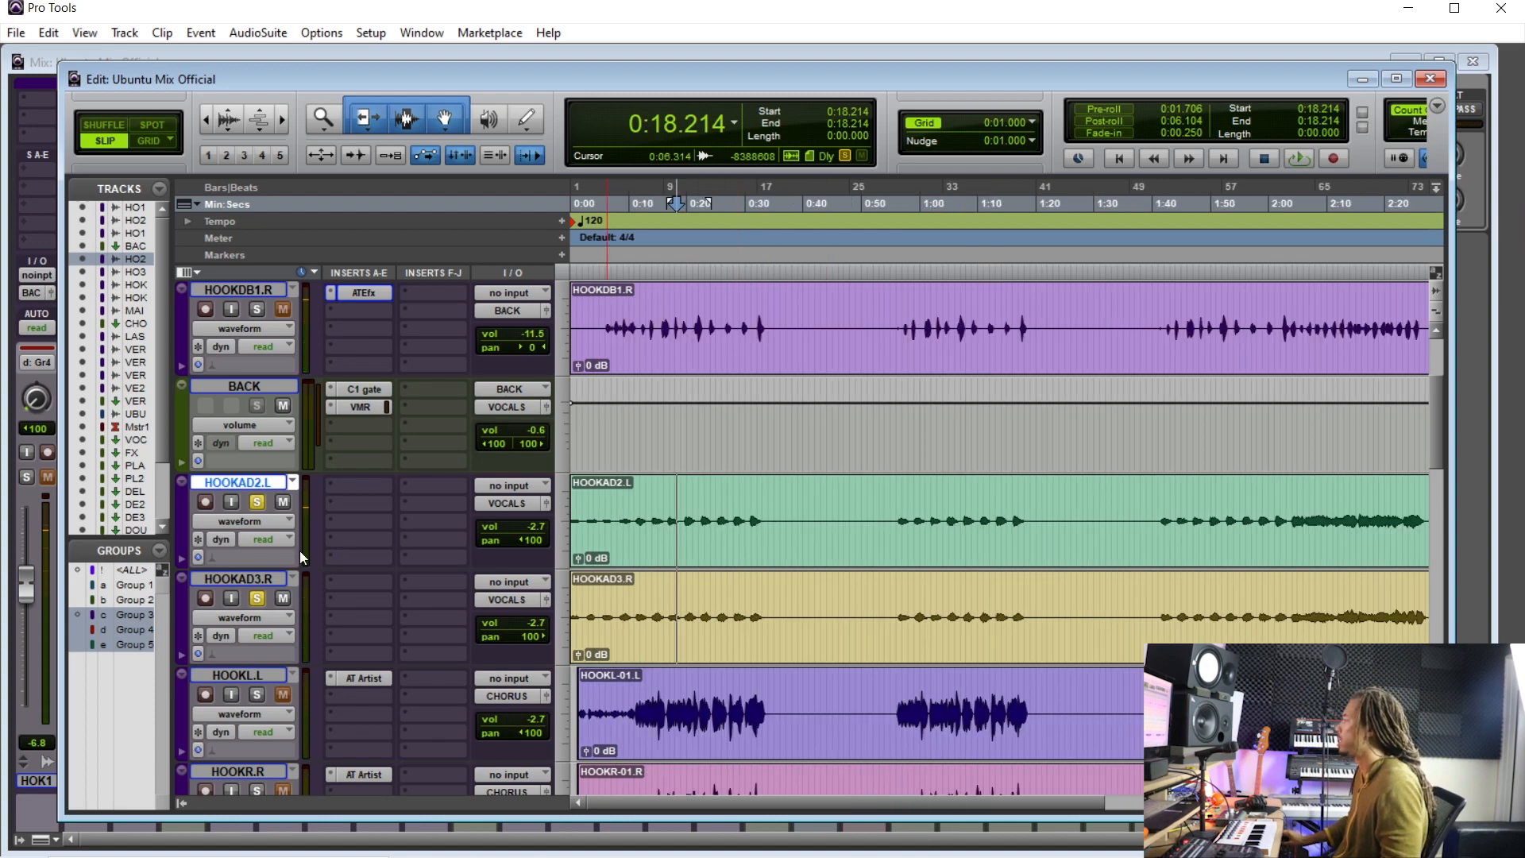
{"action": "left_click", "coordinate": [258, 585], "text": "shift"}
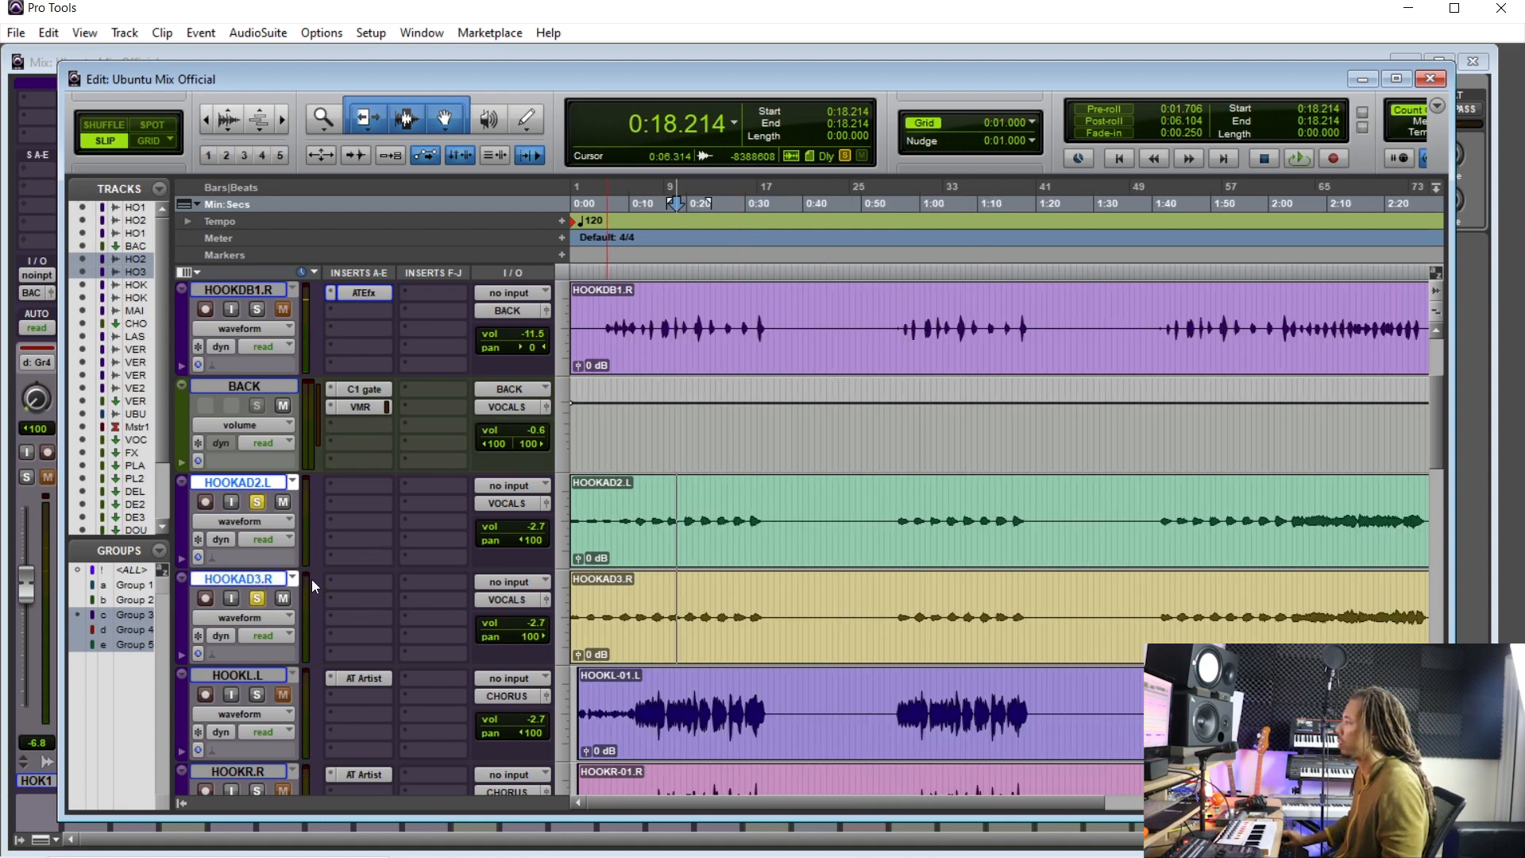
{"action": "key", "text": "ctrl+equal"}
{"action": "key", "text": "ctrl+equal"}
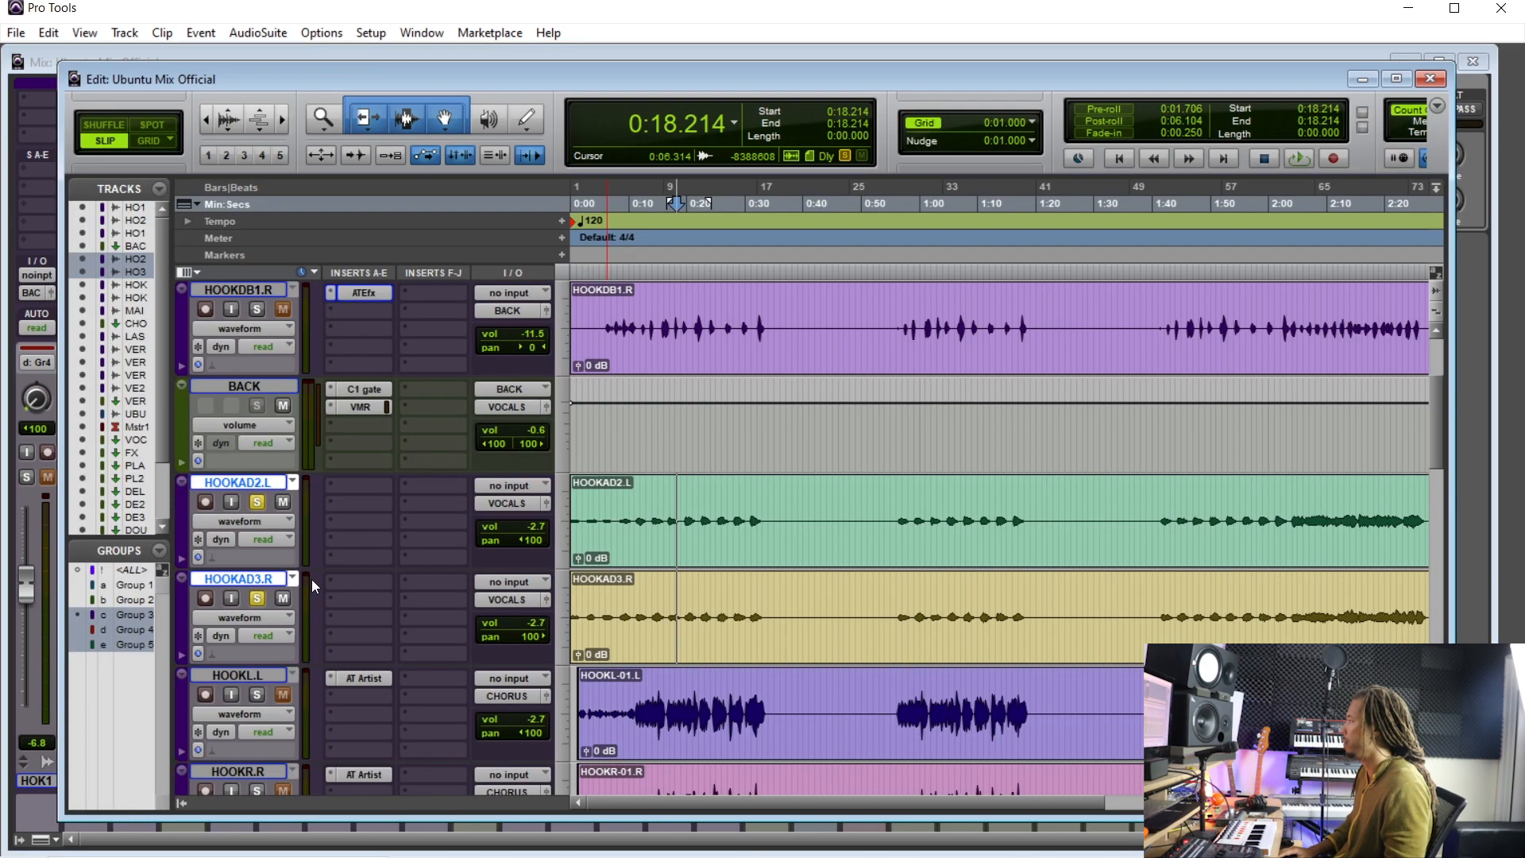
{"action": "left_click", "coordinate": [508, 503]}
{"action": "mouse_move", "coordinate": [588, 532]}
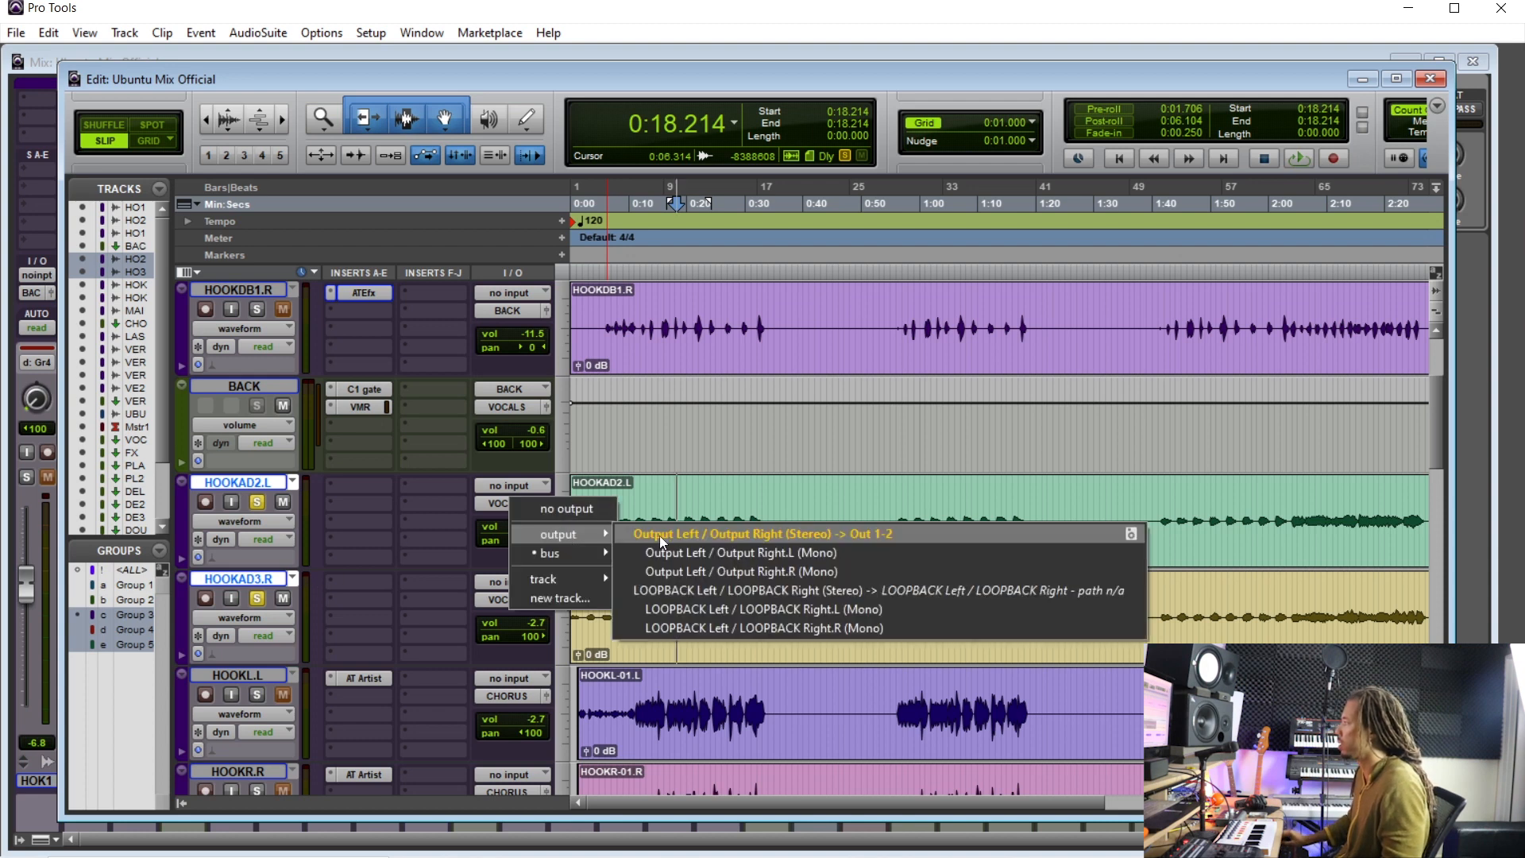
{"action": "left_click", "coordinate": [677, 537]}
{"action": "left_click", "coordinate": [635, 512]}
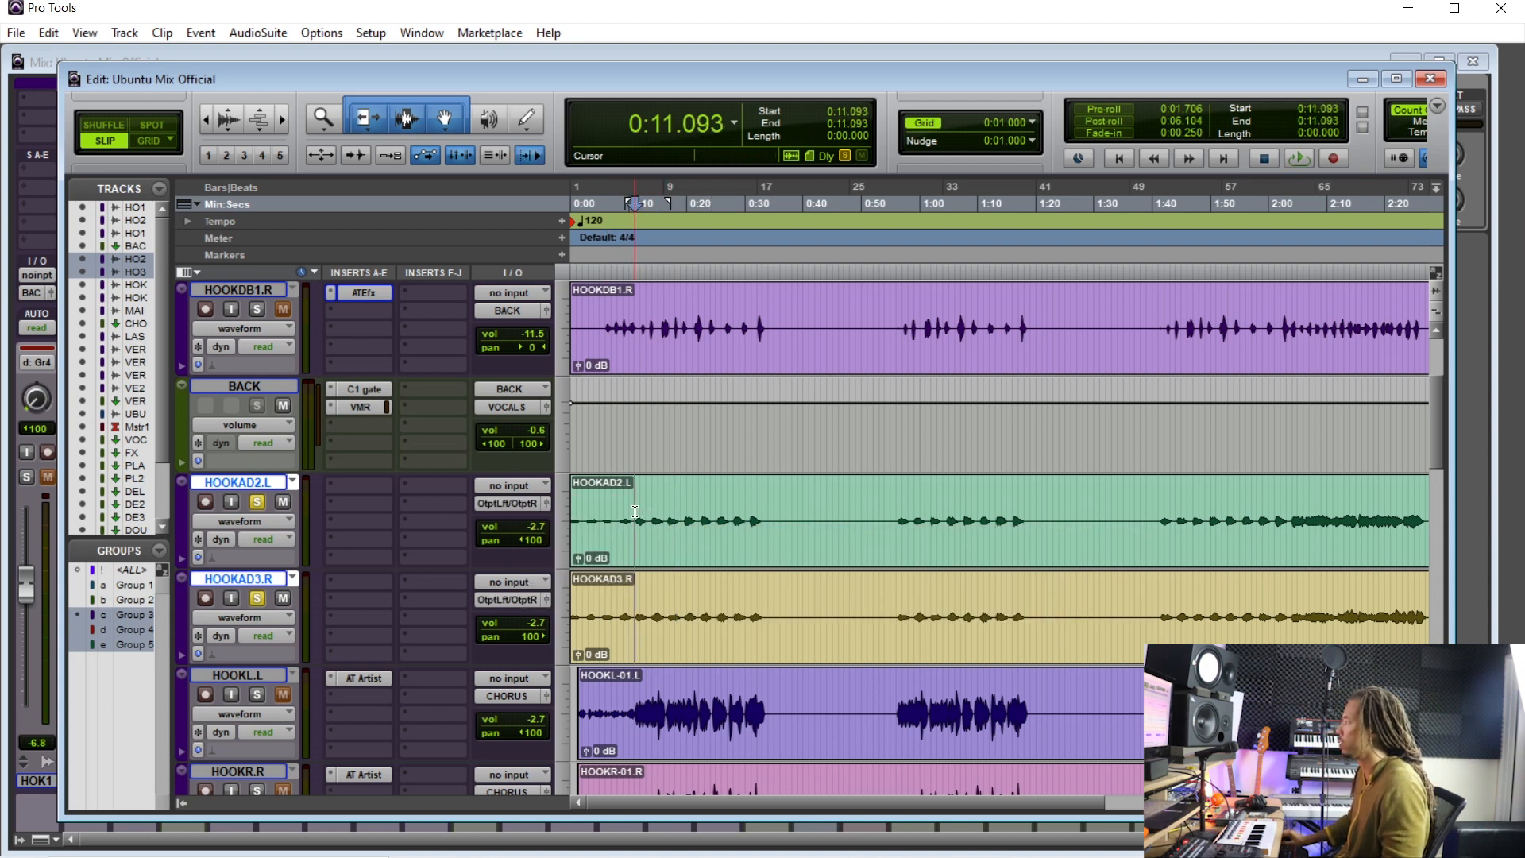
{"action": "key", "text": "space"}
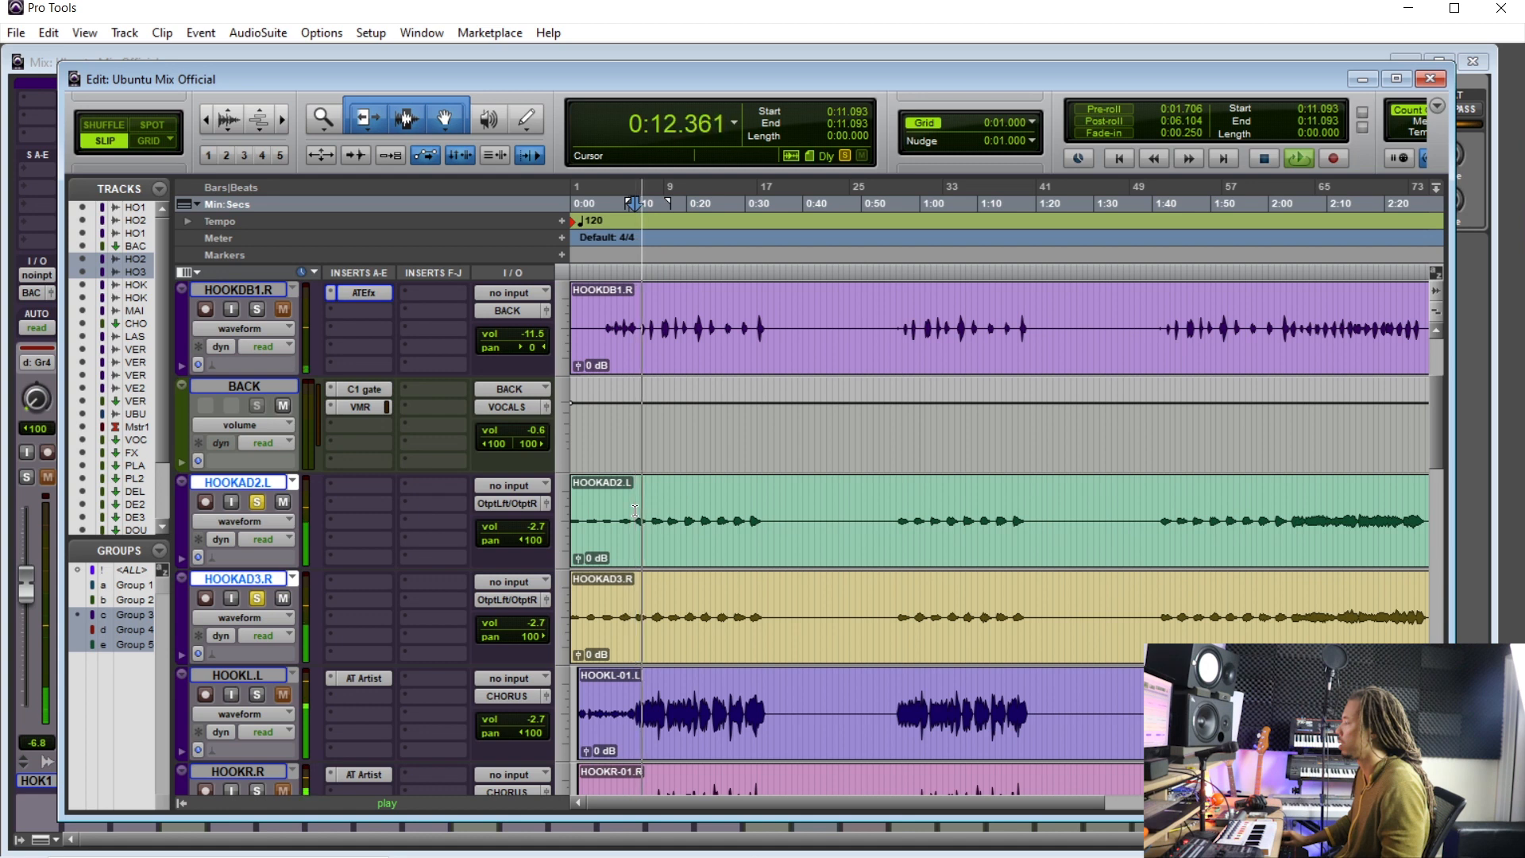
{"action": "key", "text": "space"}
{"action": "left_click", "coordinate": [527, 505]}
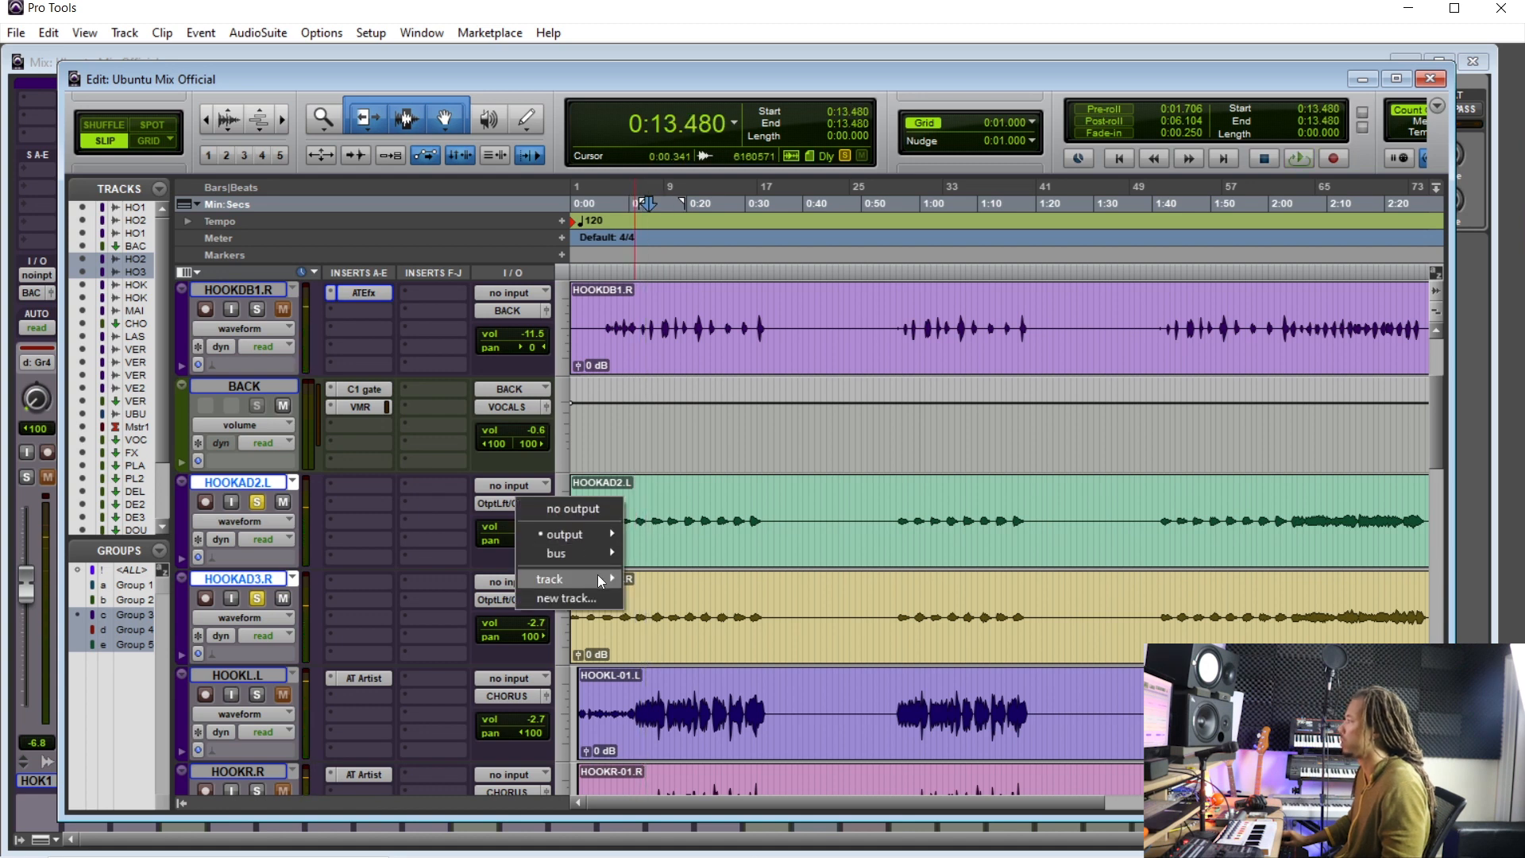
{"action": "mouse_move", "coordinate": [598, 575]}
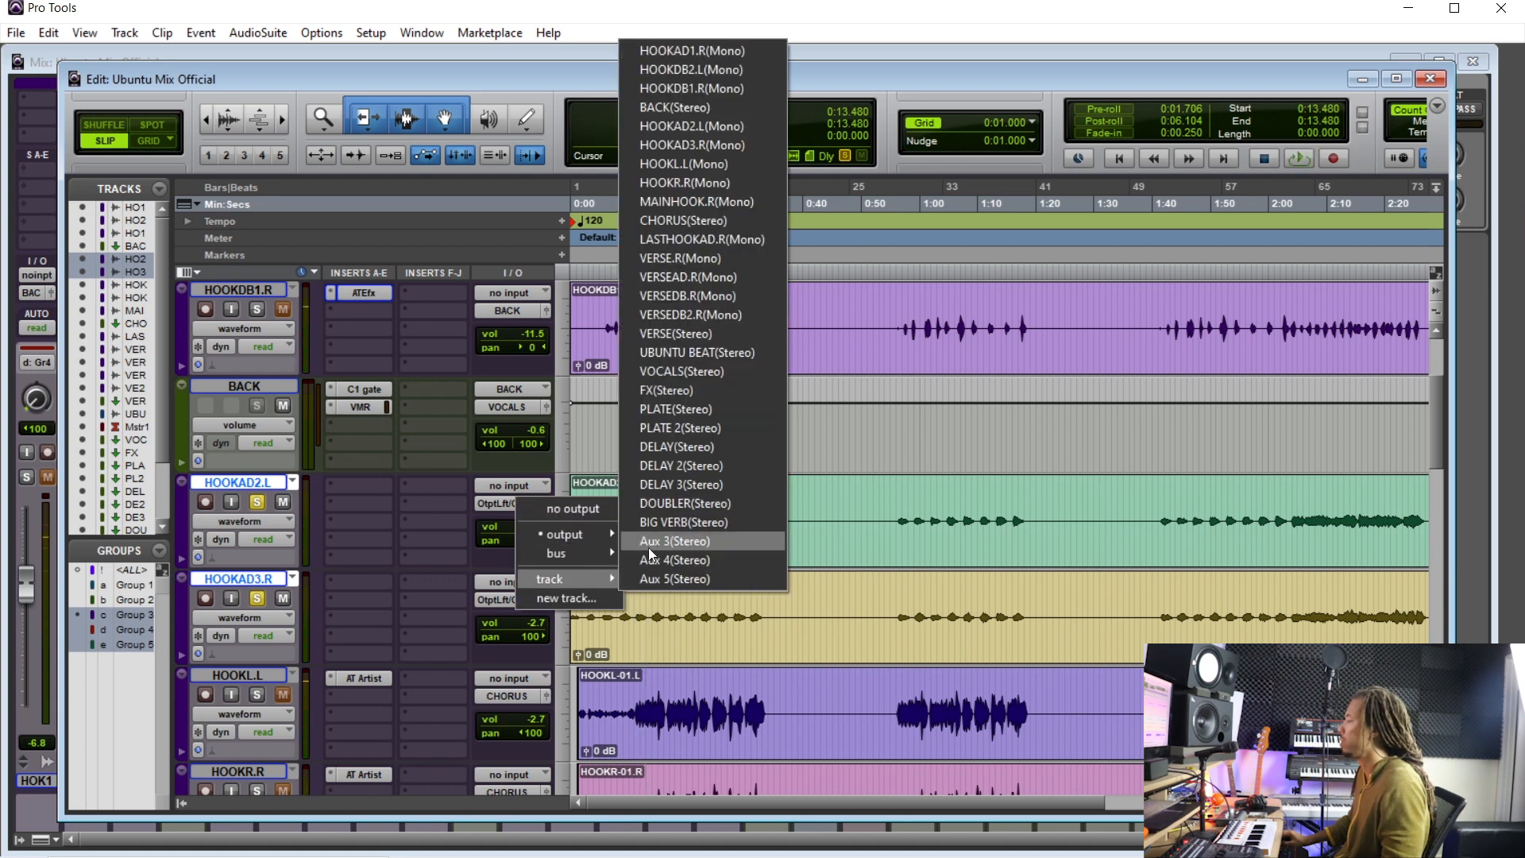
{"action": "left_click", "coordinate": [270, 487]}
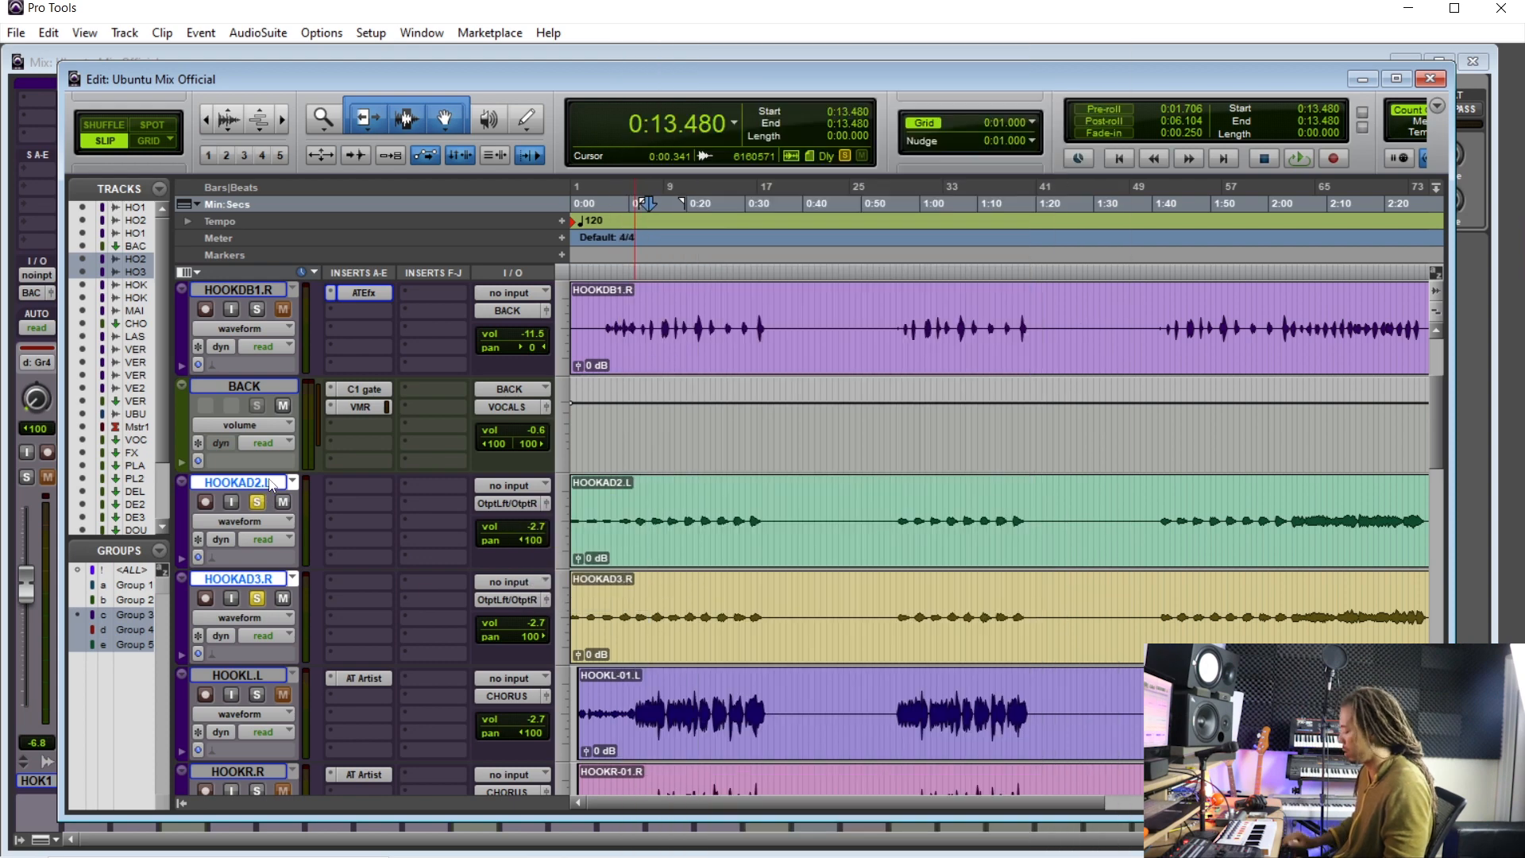
- In the mixer, move the new Aux 3 track next to the HOOKAD3 channel
{"action": "key", "text": "ctrl+equal"}
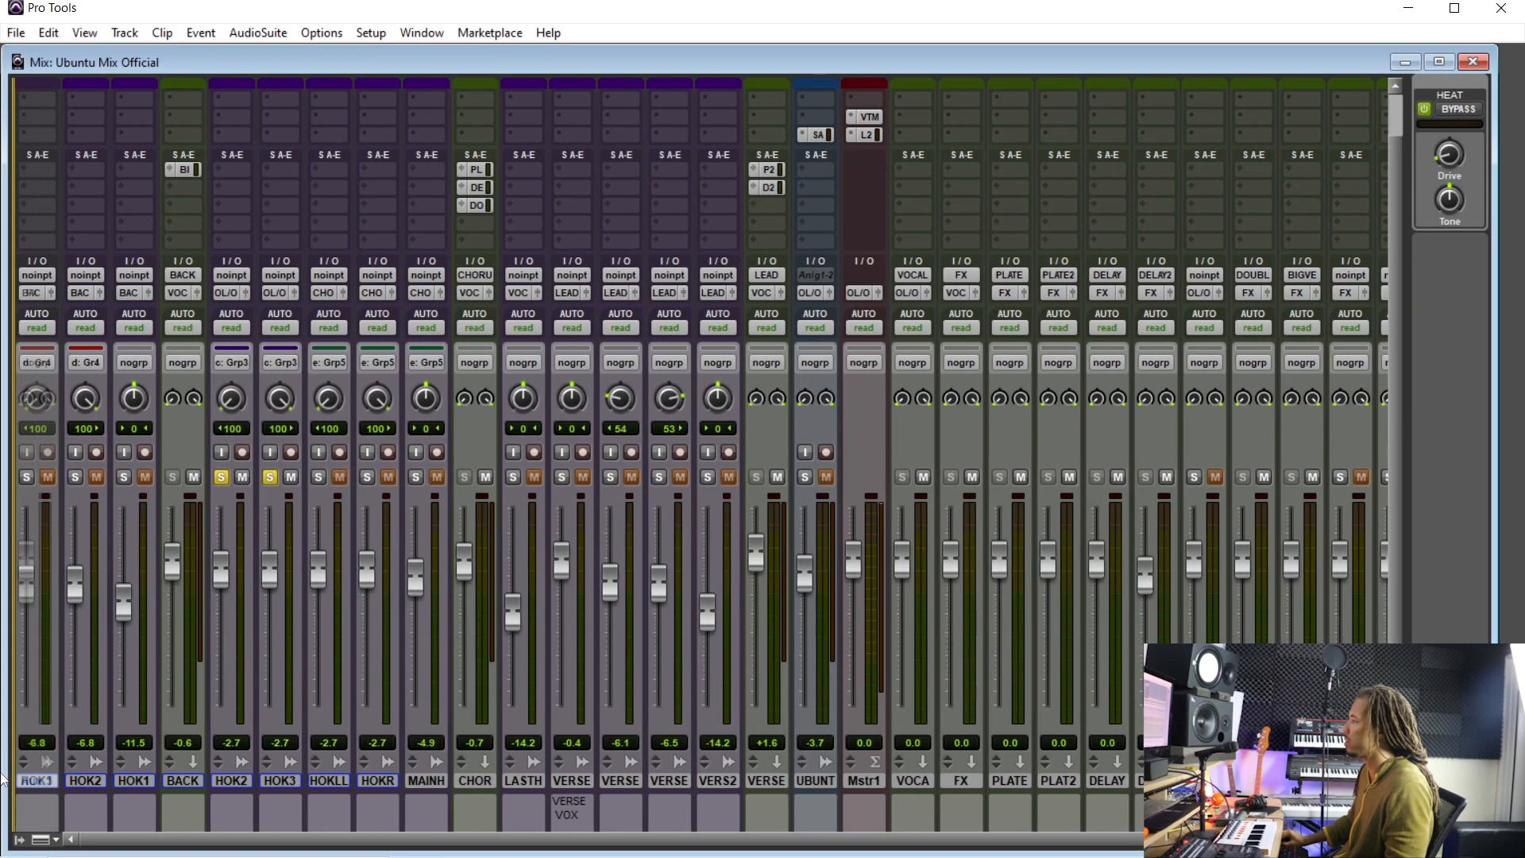
{"action": "left_click_drag", "start_coordinate": [280, 781], "coordinate": [305, 789]}
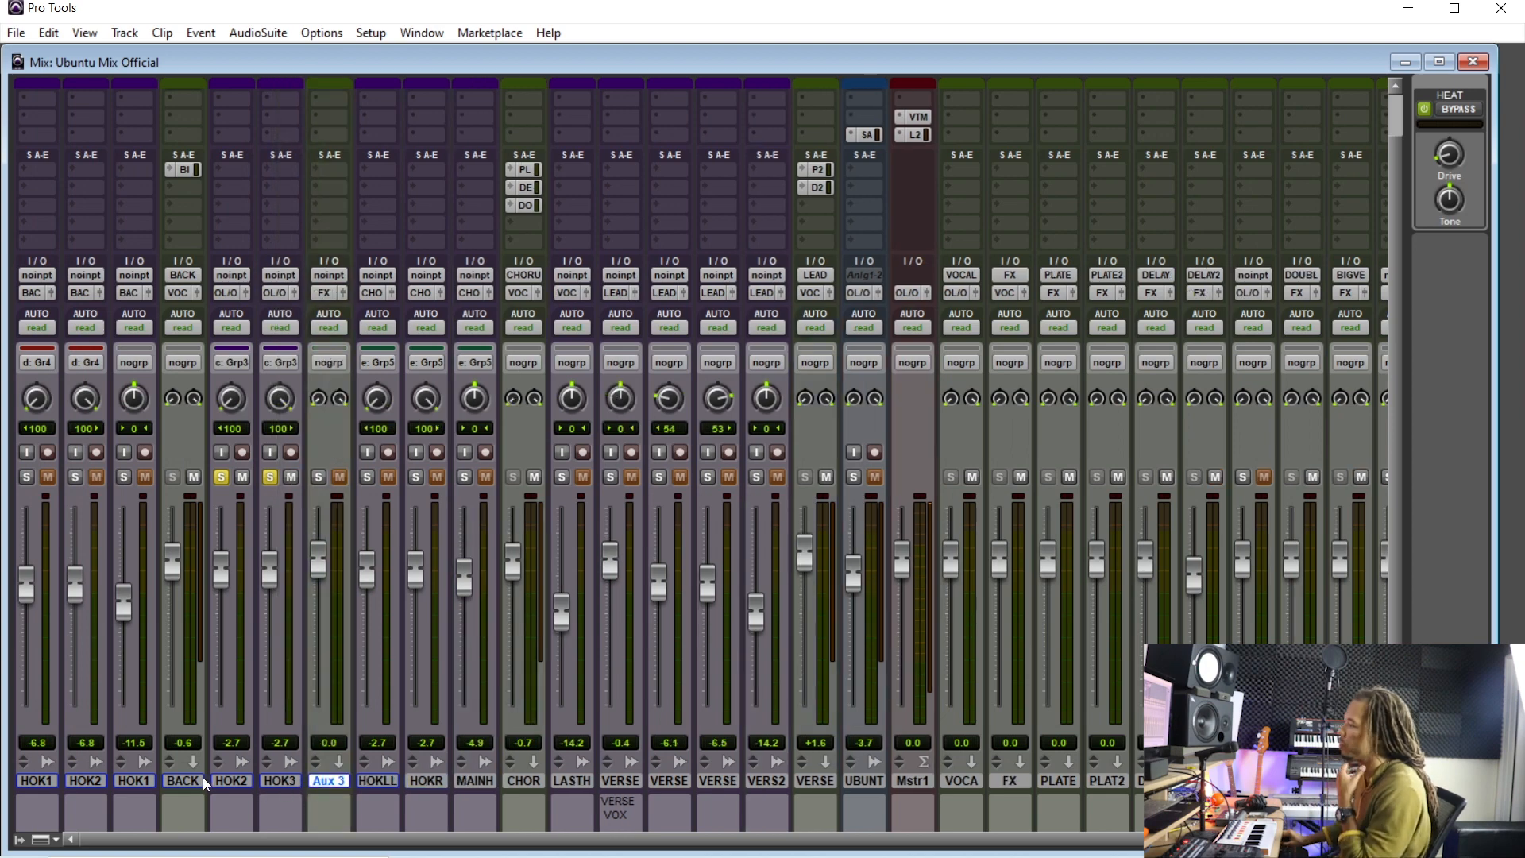
{"action": "double_click", "coordinate": [205, 777]}
{"action": "left_click", "coordinate": [832, 450]}
- Rename the Aux 3 track to BACK 2
{"action": "double_click", "coordinate": [324, 781]}
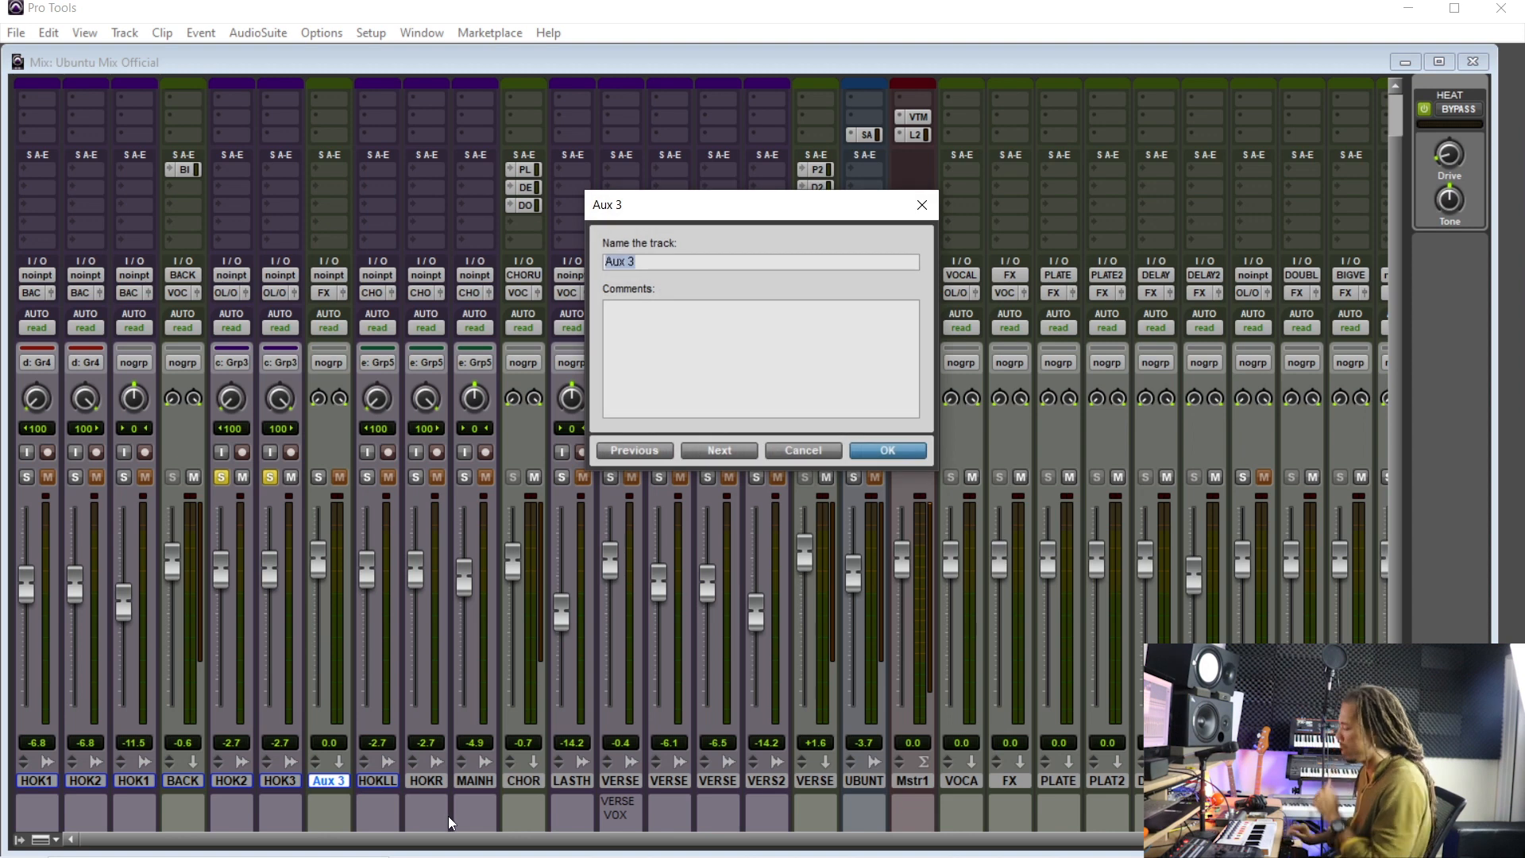
{"action": "type", "text": "BACK2"}
{"action": "key", "text": "Return"}
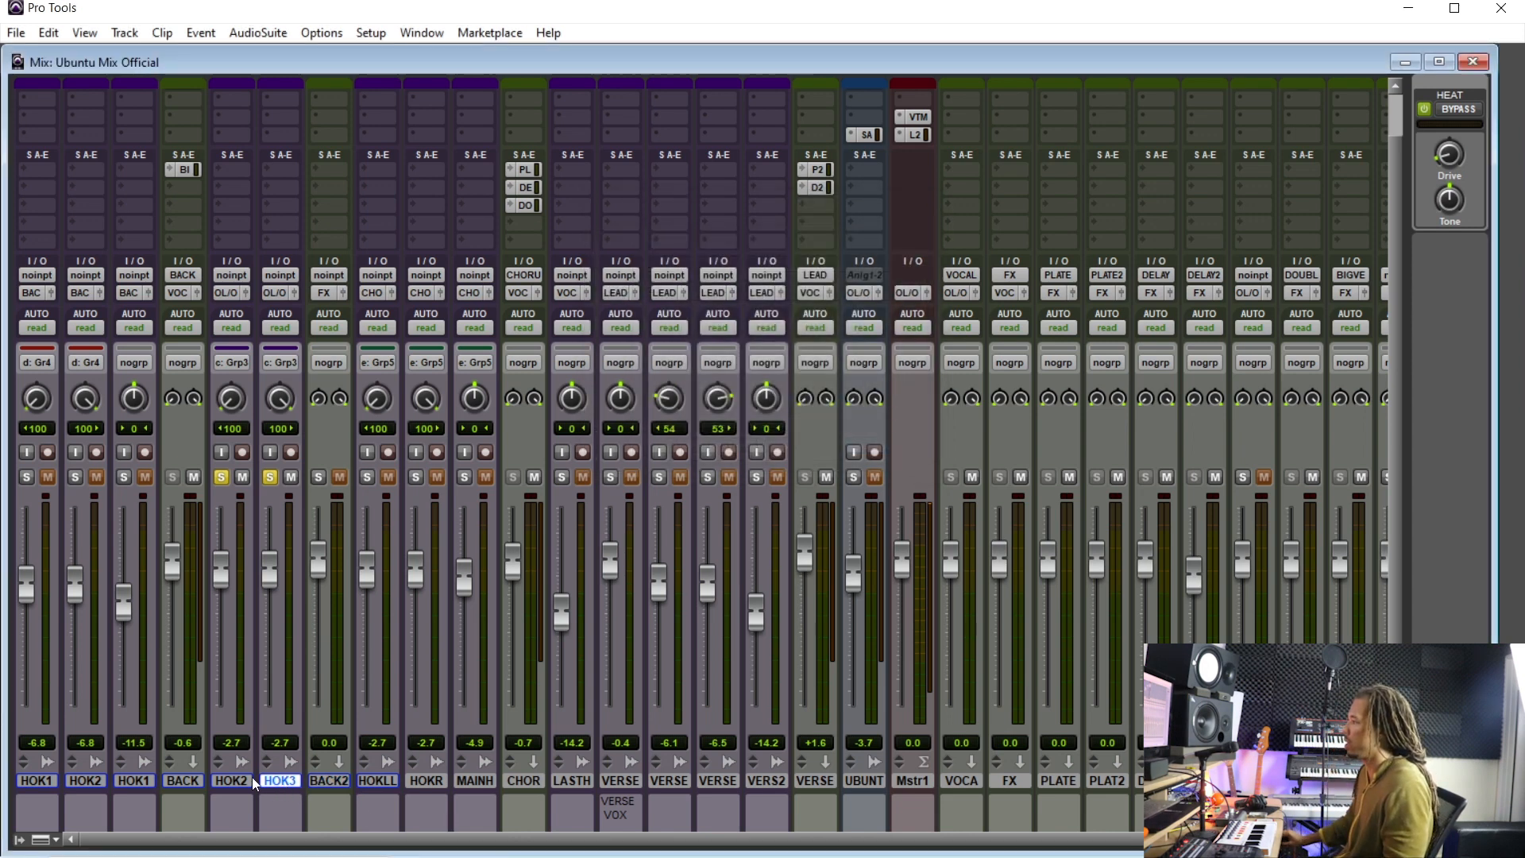
- Route the grouped HOOKAD2 and HOOKAD3 outputs to the BACK 2 (Stereo) track
{"action": "left_click", "coordinate": [241, 297]}
{"action": "mouse_move", "coordinate": [297, 365]}
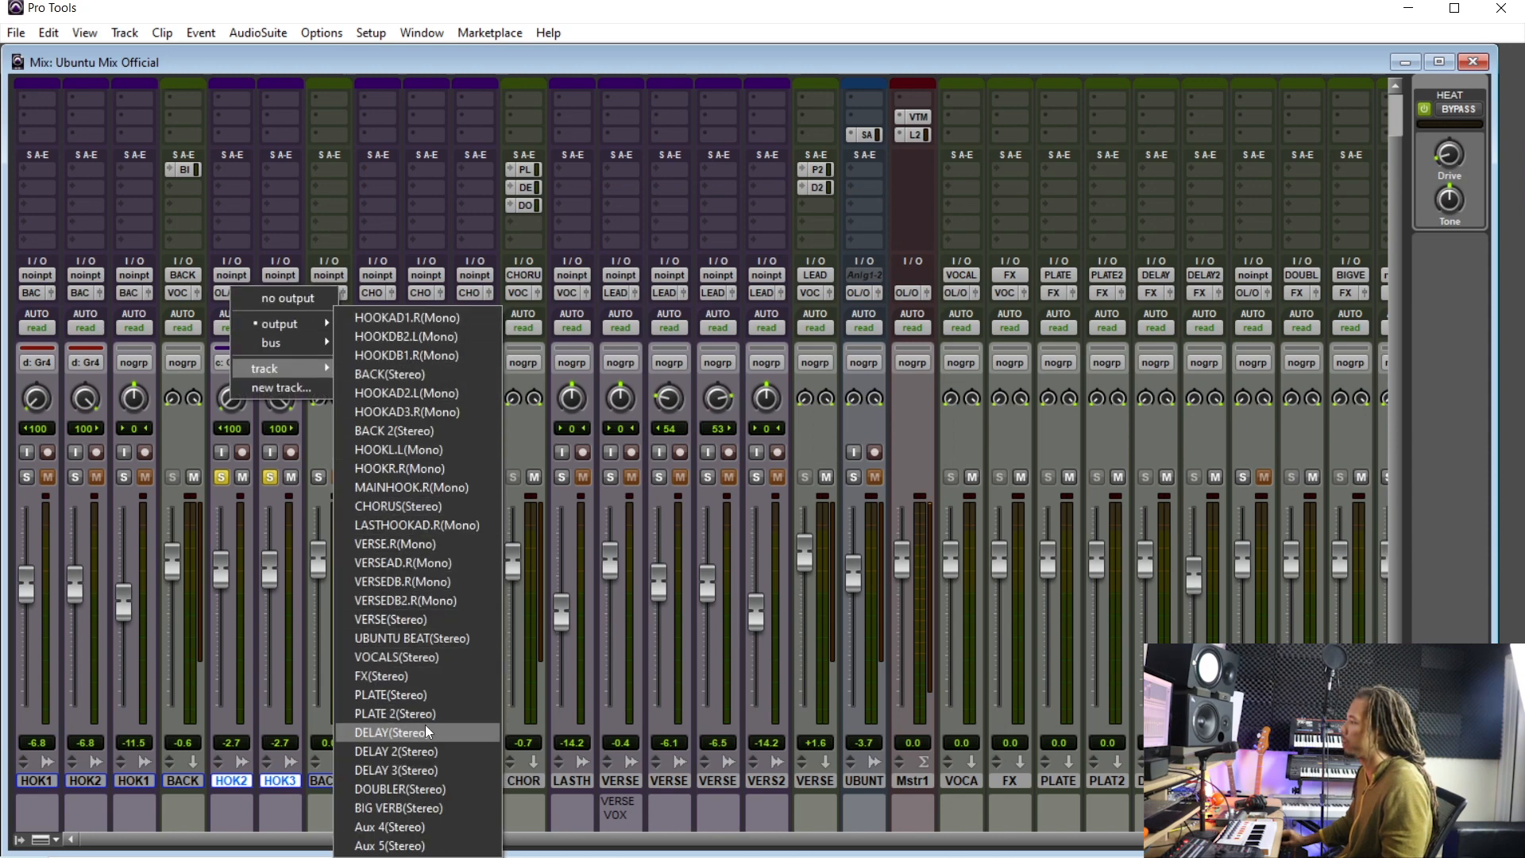
{"action": "left_click", "coordinate": [421, 436]}
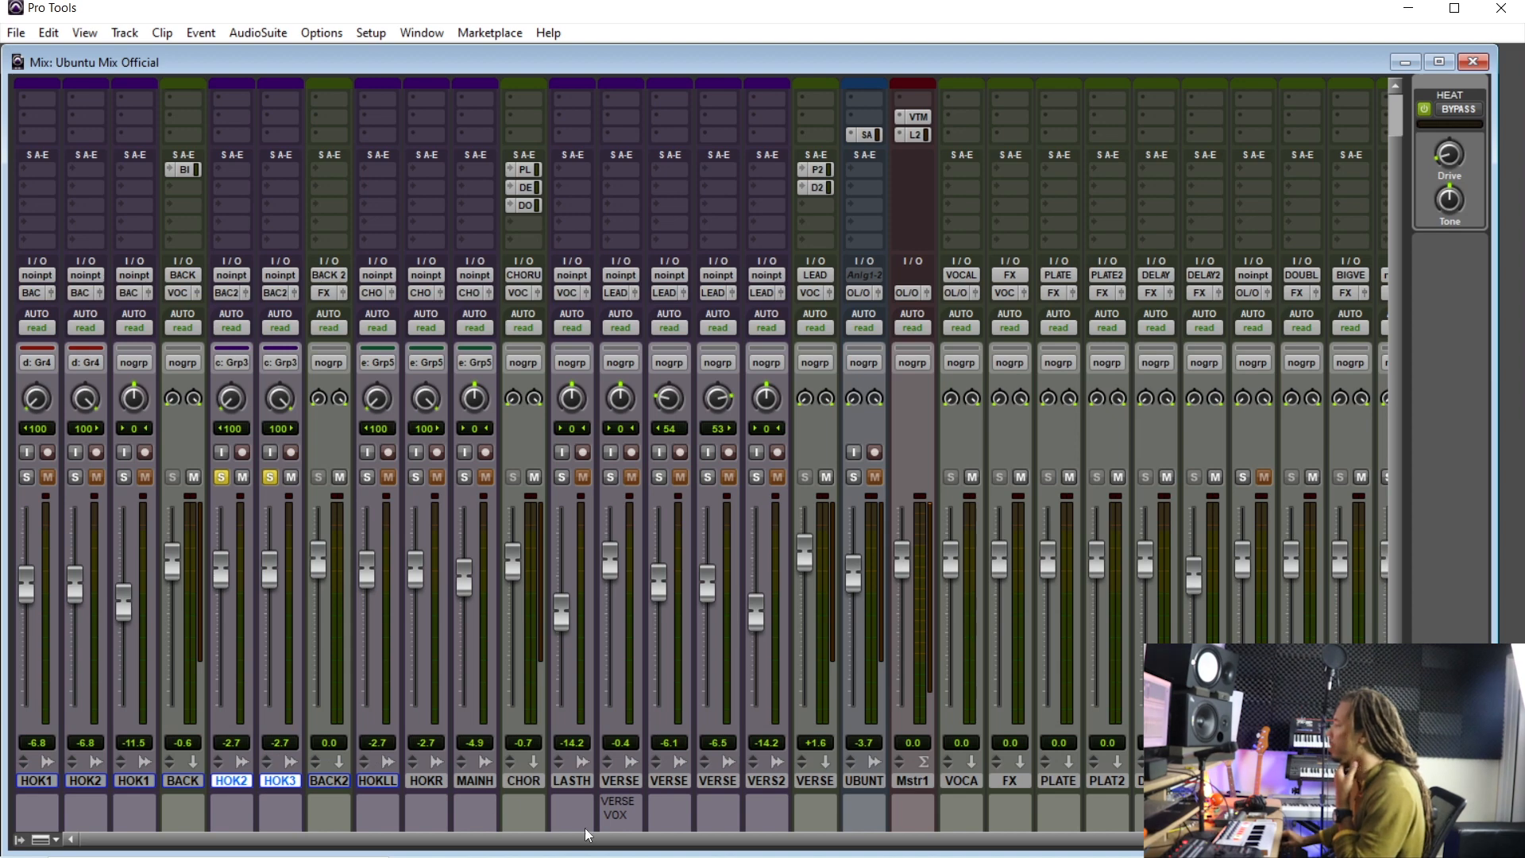
{"action": "scroll", "coordinate": [170, 551], "scroll_direction": "right", "scroll_amount": 4}
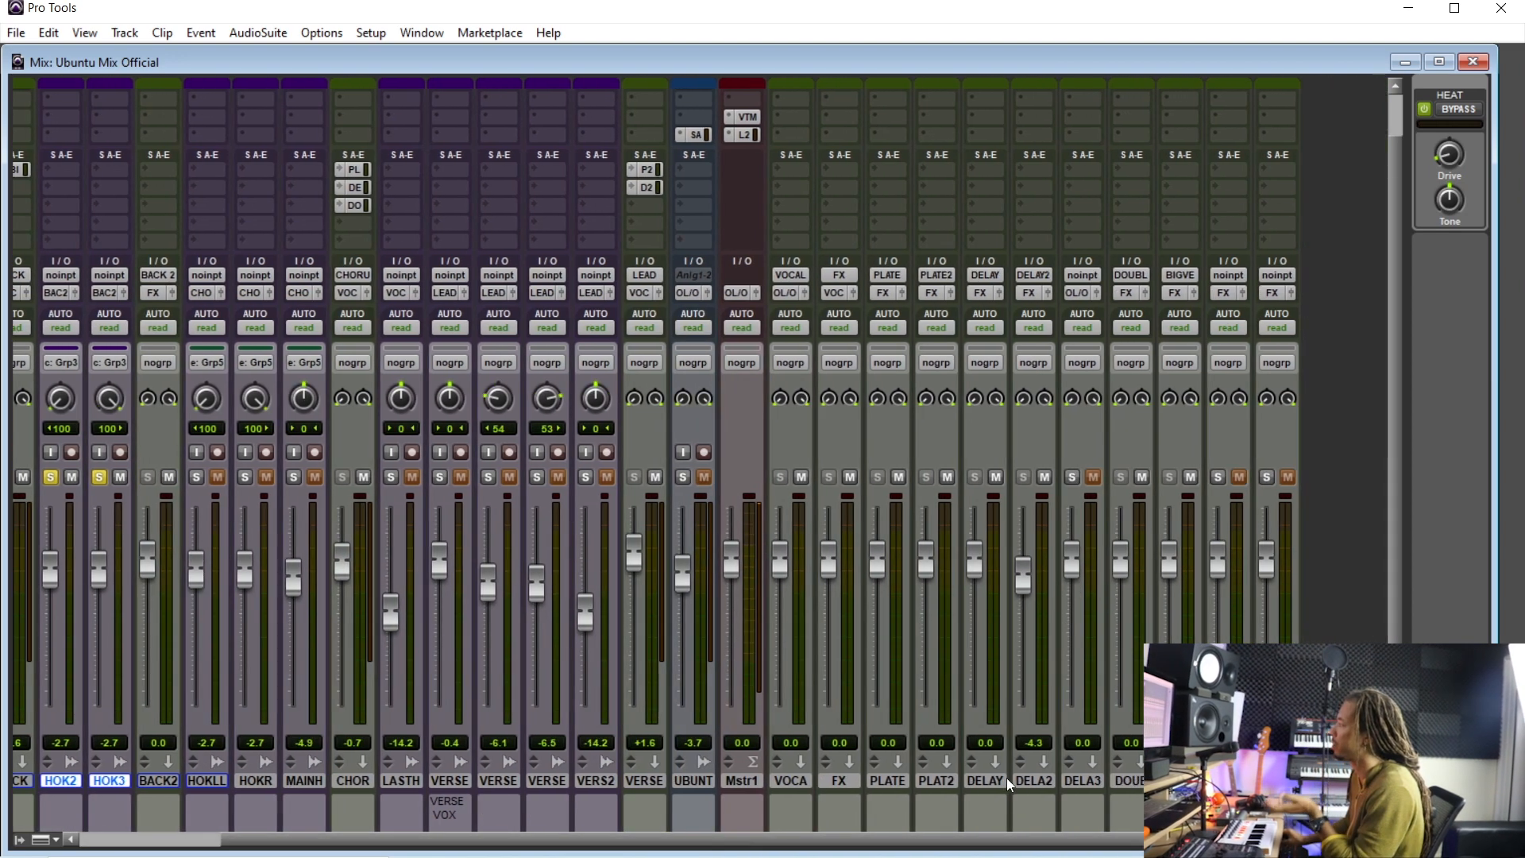
{"action": "scroll", "coordinate": [1006, 779], "scroll_direction": "up", "scroll_amount": 2}
{"action": "scroll", "coordinate": [911, 848], "scroll_direction": "down", "scroll_amount": 2}
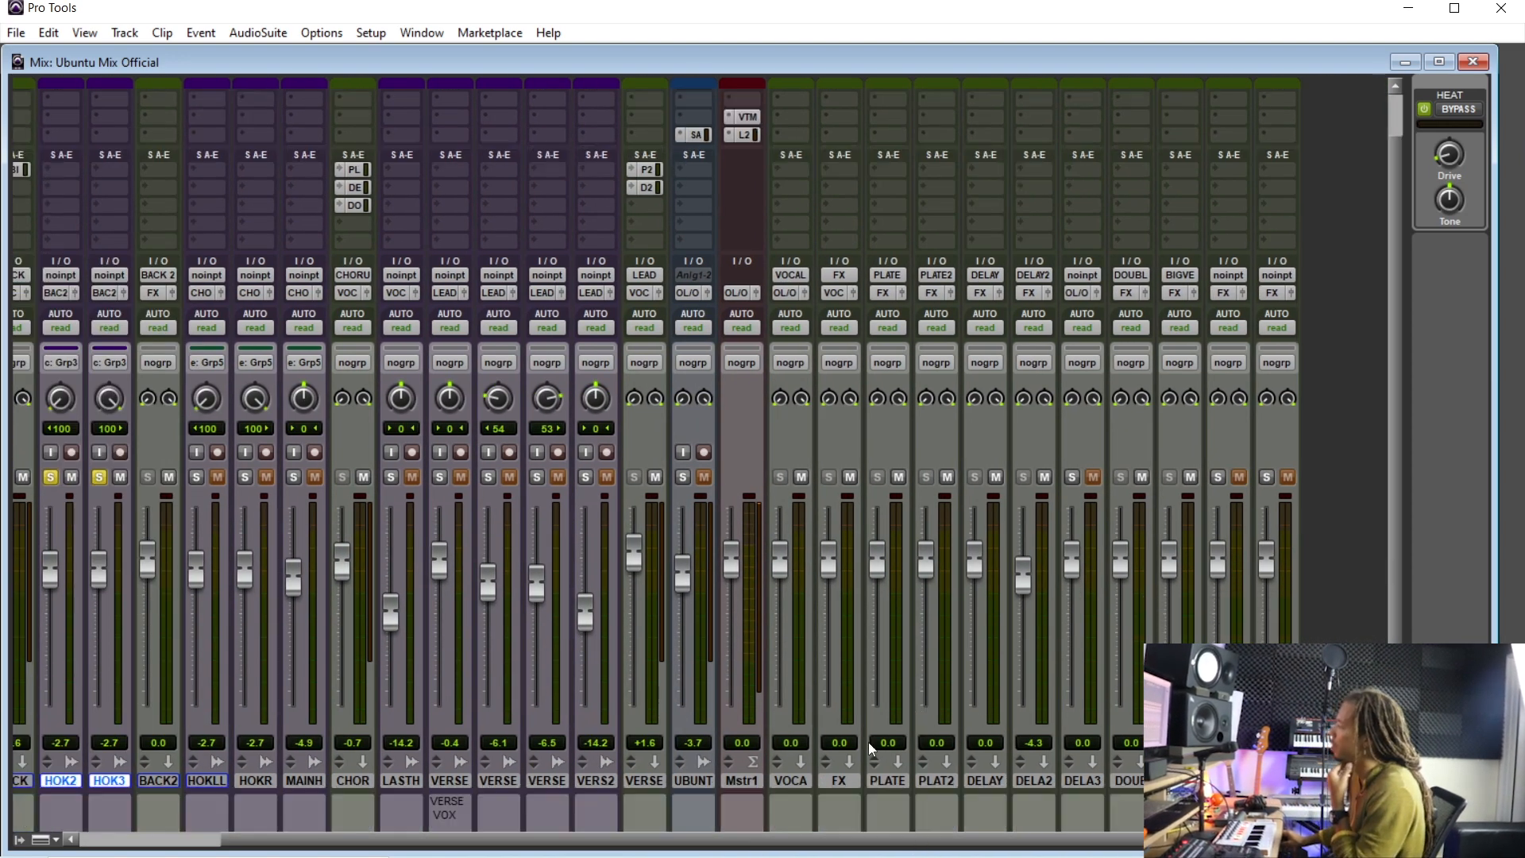
{"action": "scroll", "coordinate": [953, 850], "scroll_direction": "left", "scroll_amount": 1}
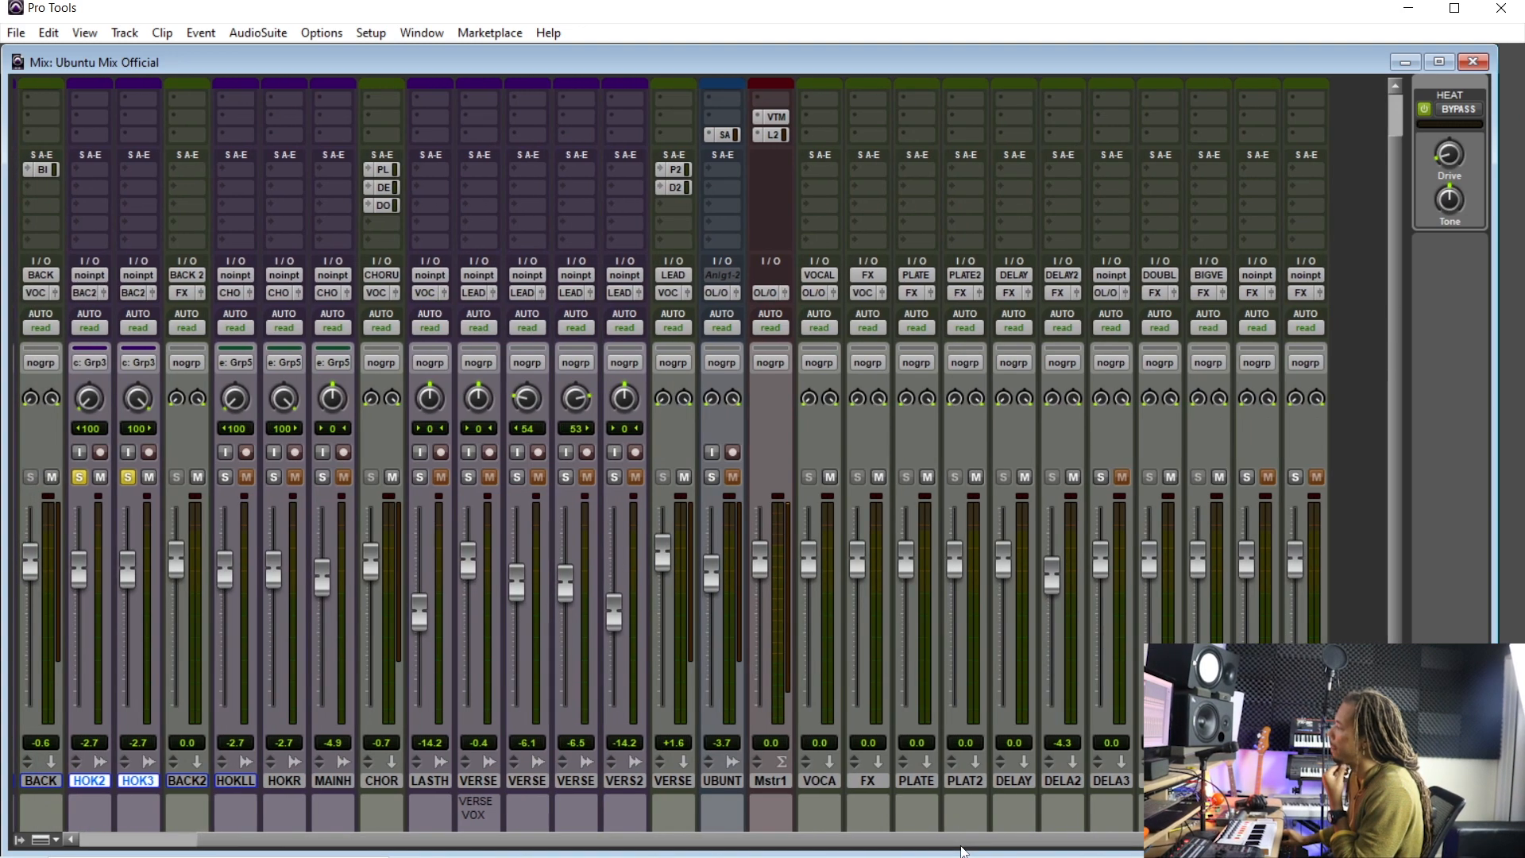
{"action": "scroll", "coordinate": [962, 850], "scroll_direction": "left", "scroll_amount": 5}
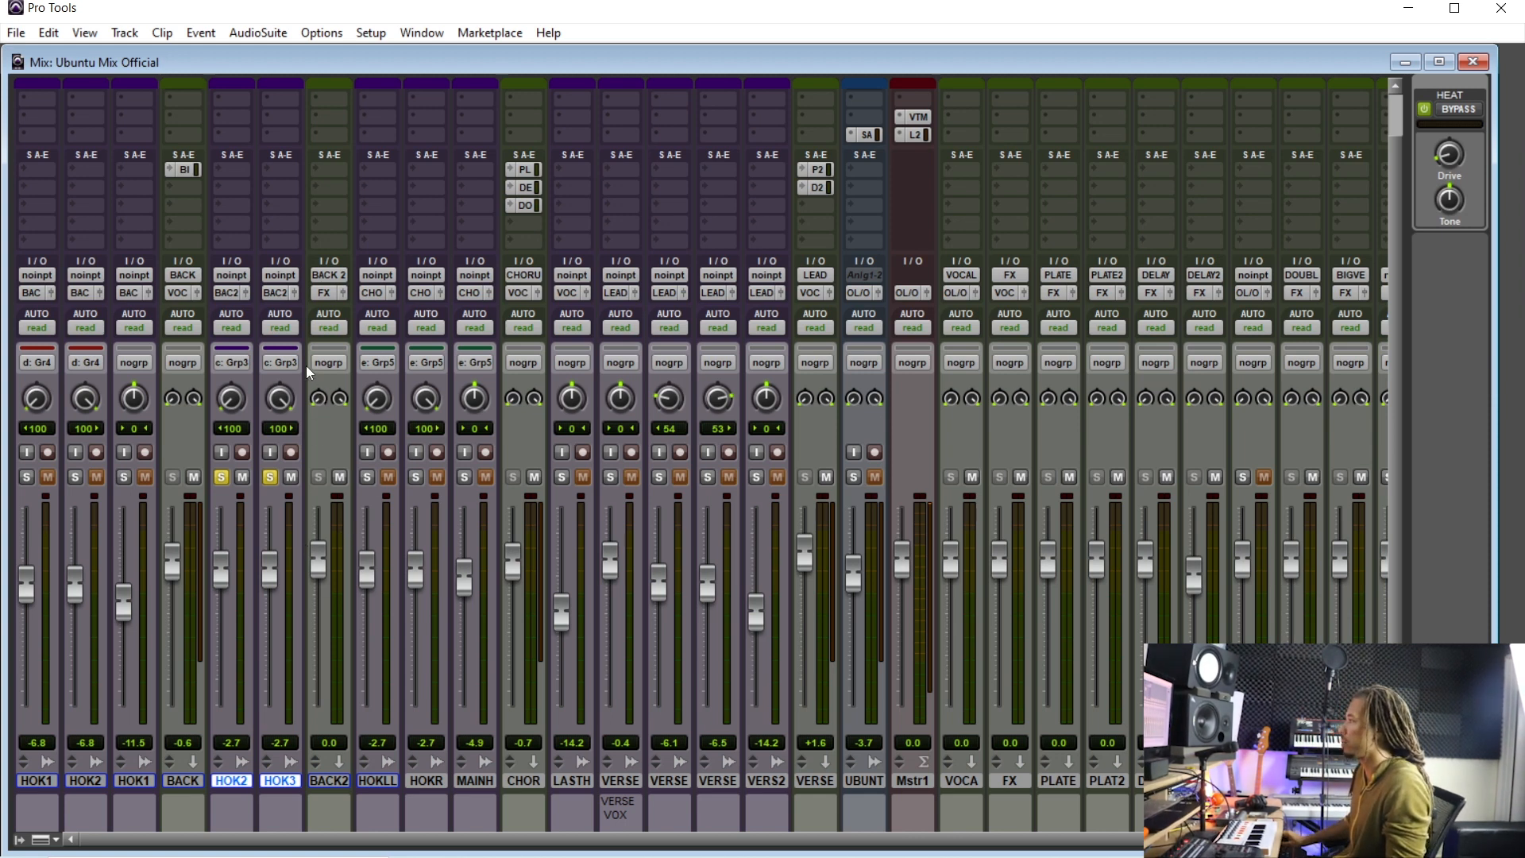
- Copy the ATEfx insert plug-in onto the HOOKAD2 and HOOKAD3 channels
{"action": "double_click", "coordinate": [329, 781]}
{"action": "left_click", "coordinate": [887, 451]}
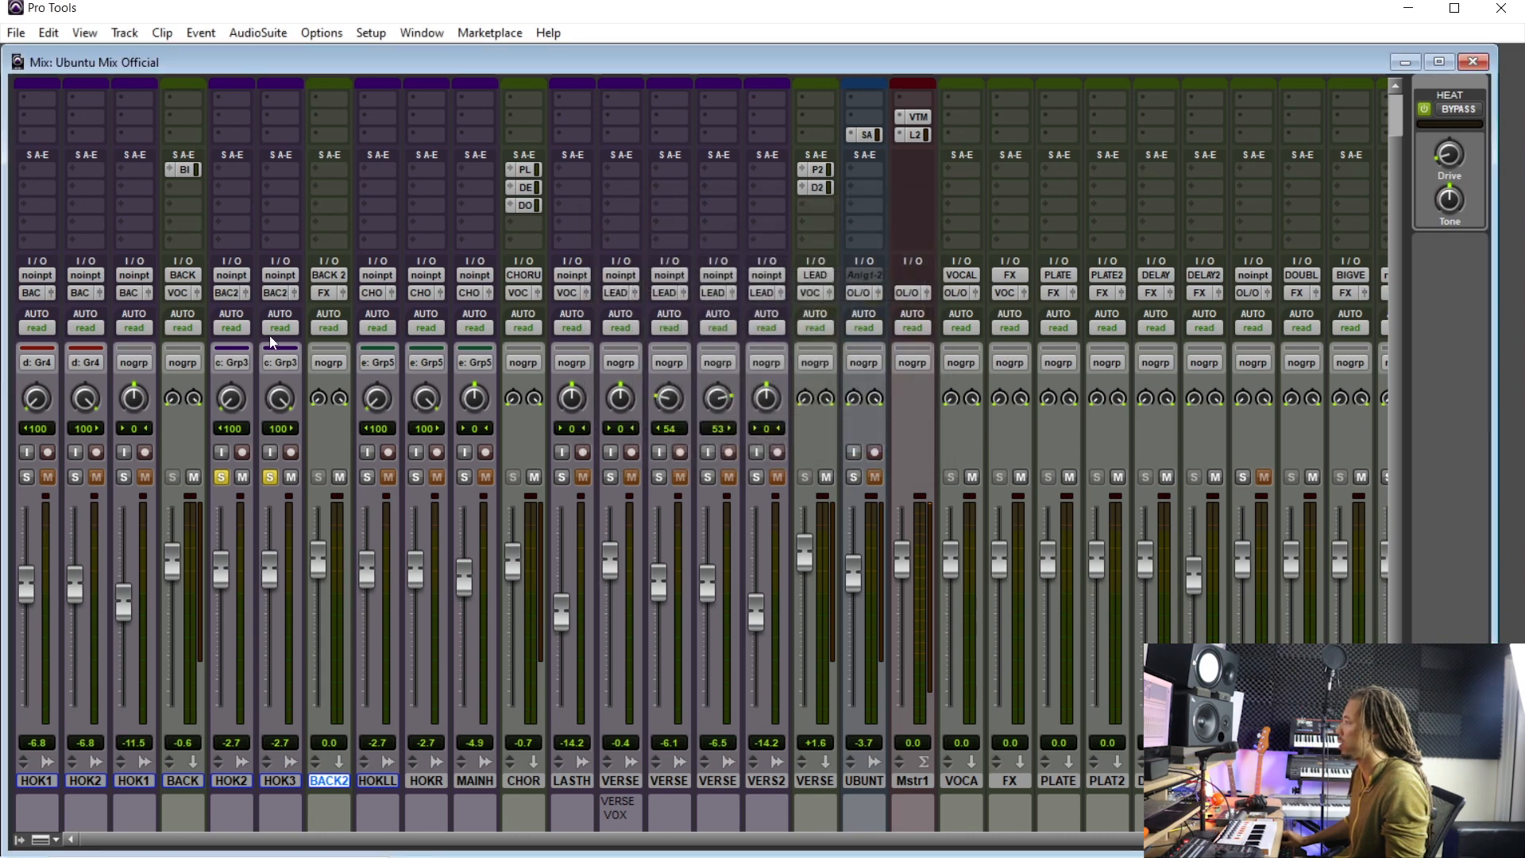
{"action": "scroll", "coordinate": [296, 372], "scroll_direction": "up", "scroll_amount": 2}
{"action": "scroll", "coordinate": [332, 389], "scroll_direction": "down", "scroll_amount": 4}
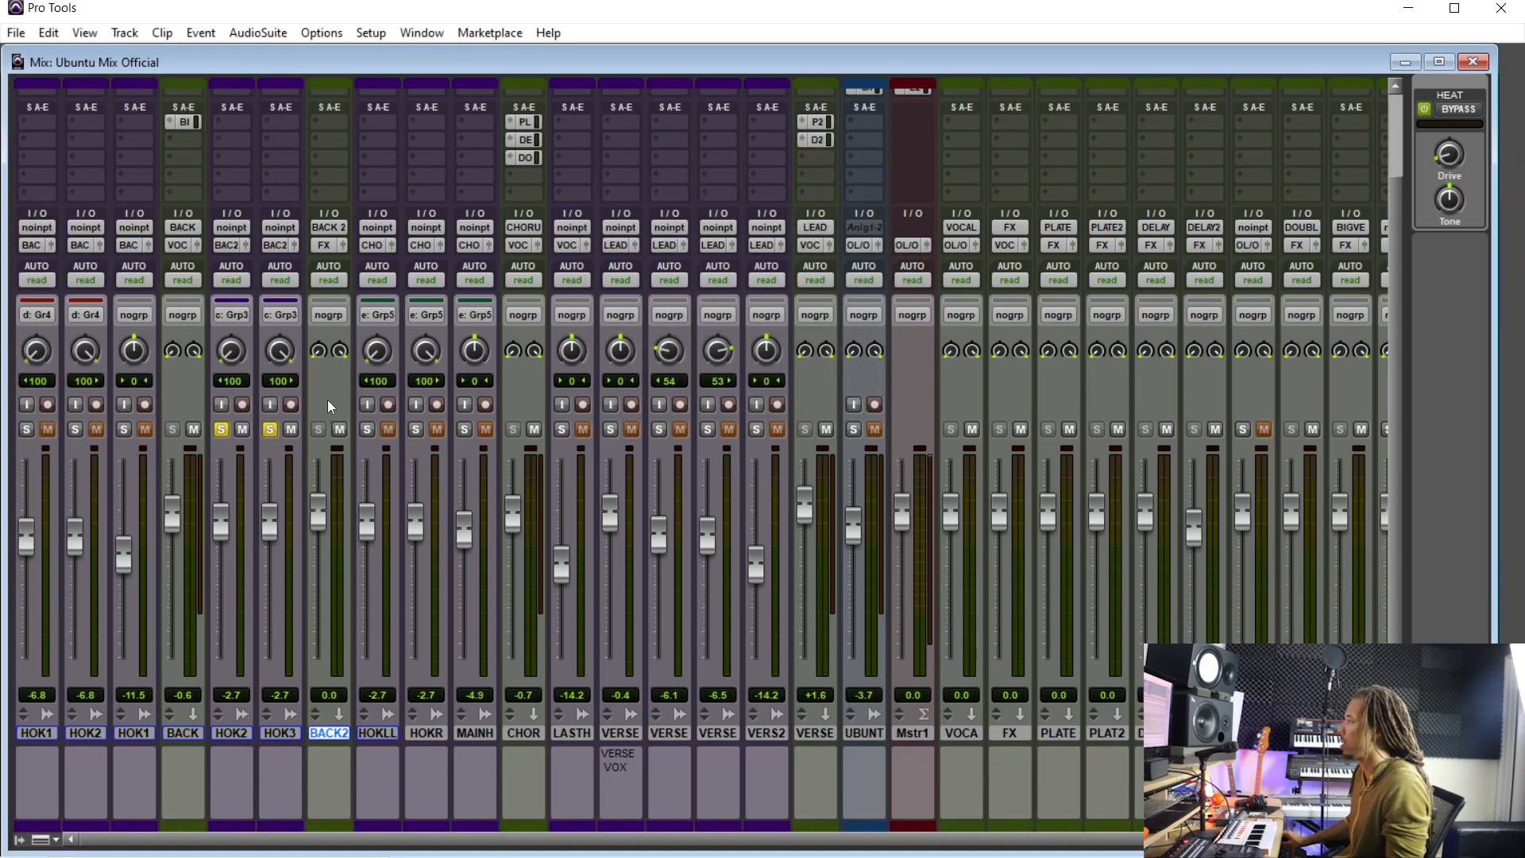
{"action": "scroll", "coordinate": [327, 399], "scroll_direction": "up", "scroll_amount": 4}
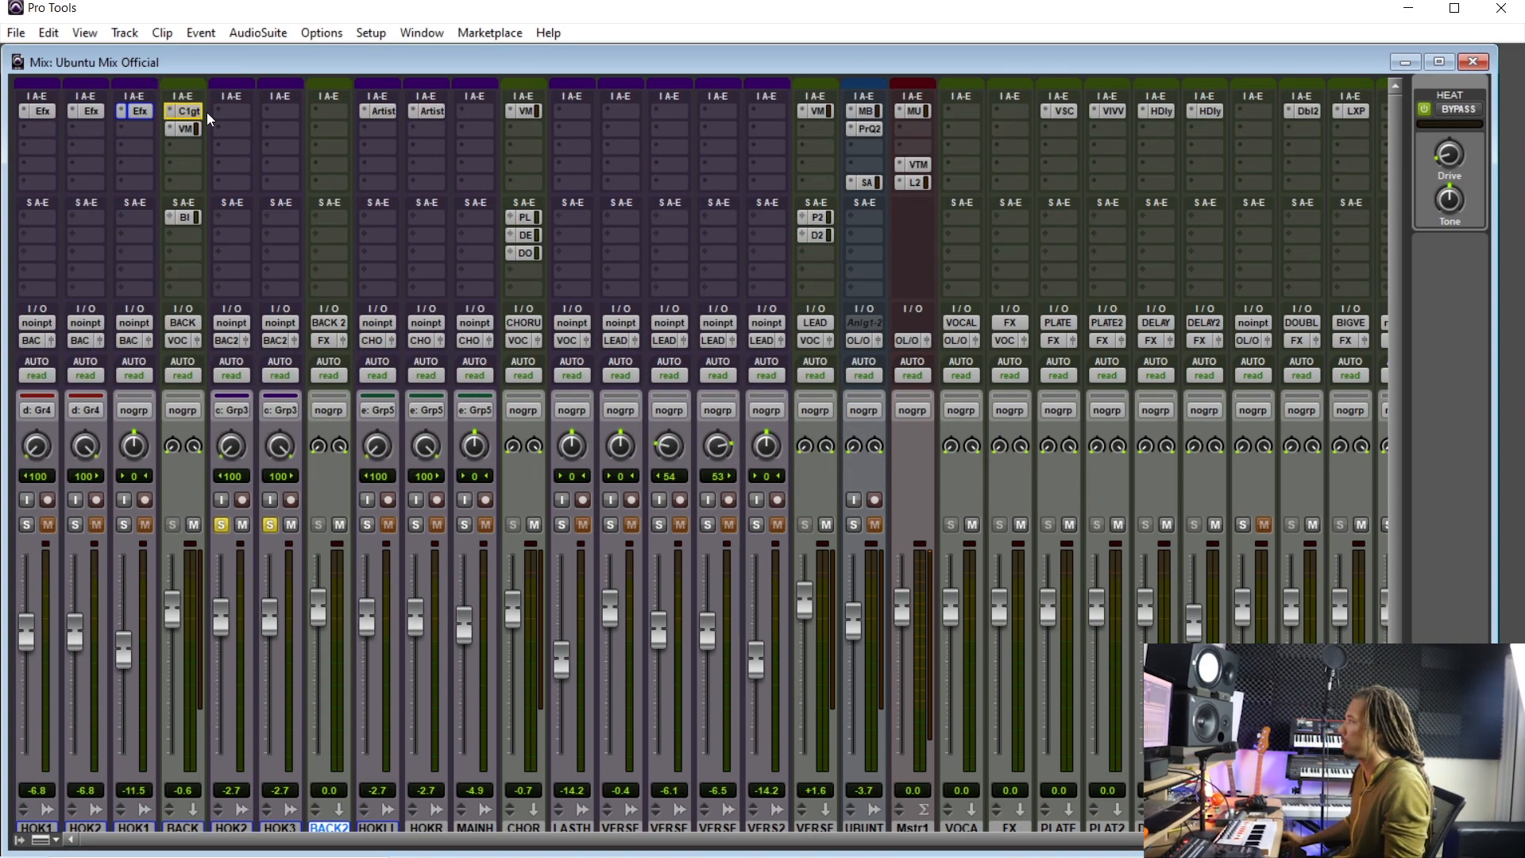
{"action": "left_click_drag", "start_coordinate": [234, 113], "coordinate": [282, 113]}
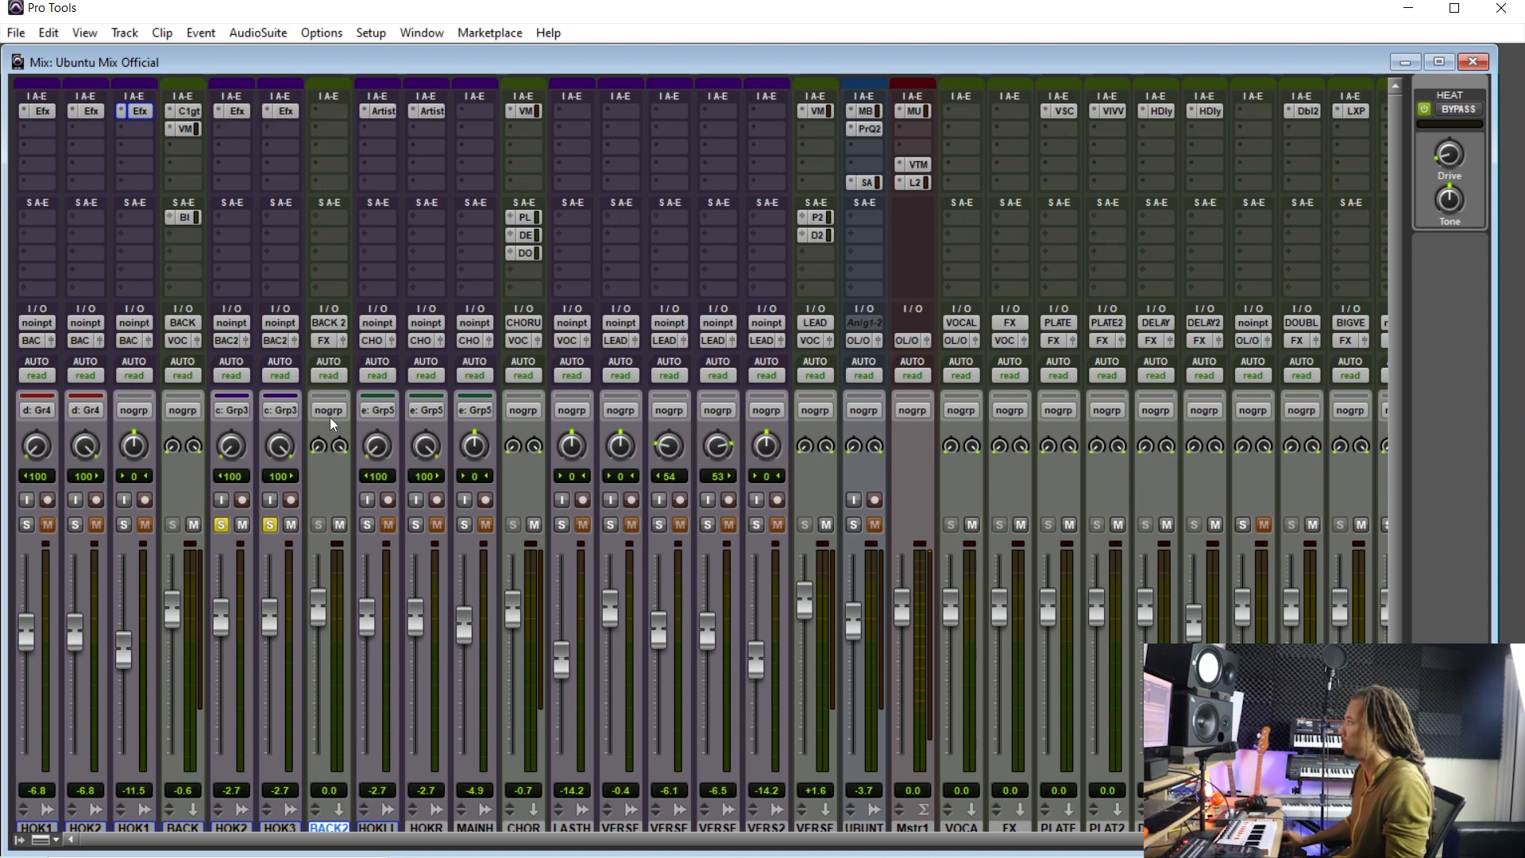
- Play back the hook section around 1:41 to listen to the new BACK 2 routing
{"action": "key", "text": "ctrl+equal"}
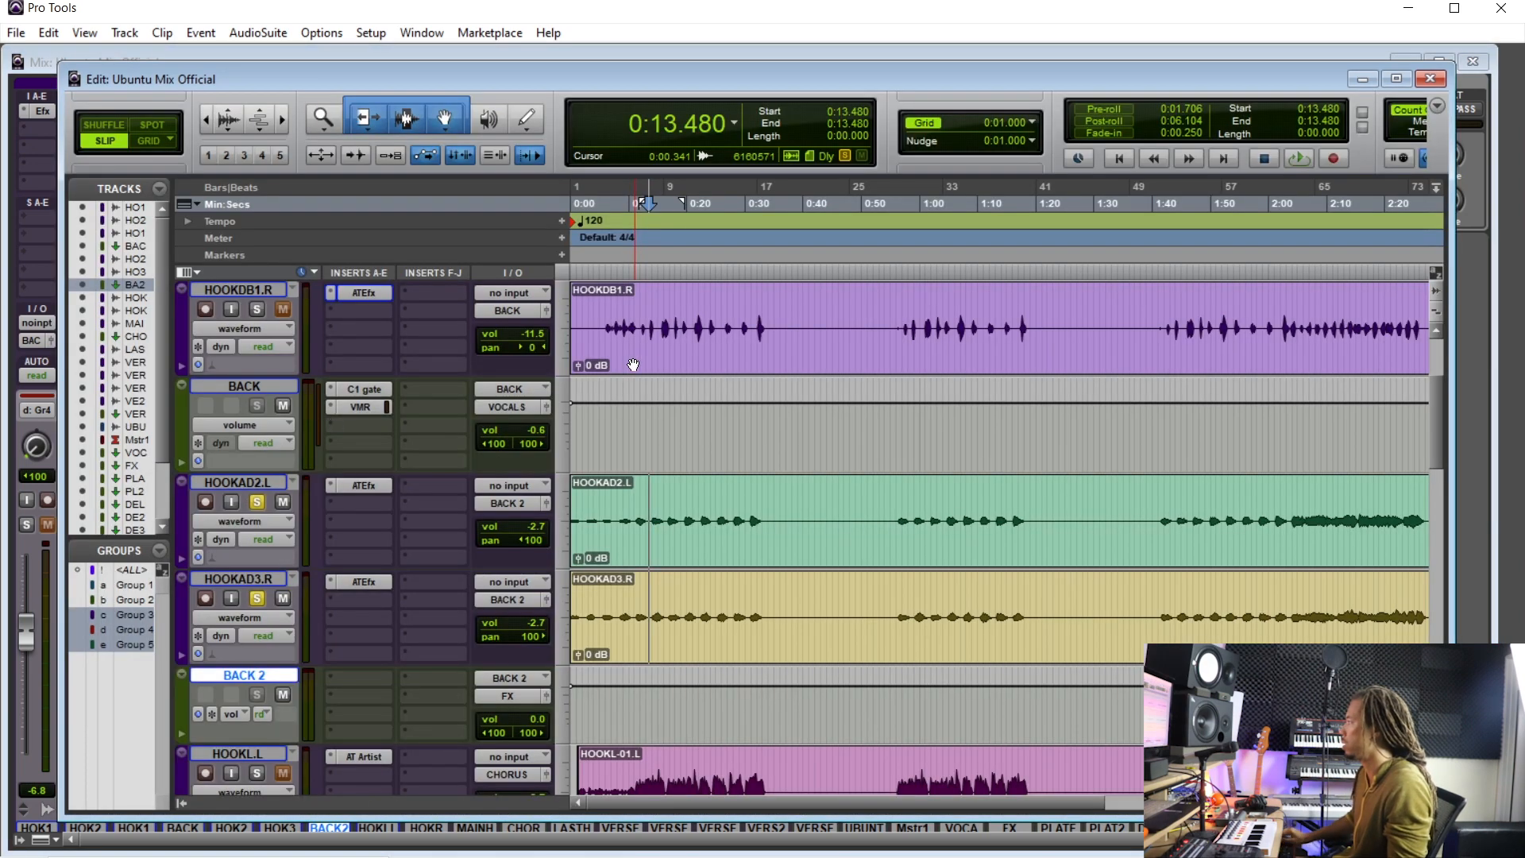
{"action": "key", "text": "t"}
{"action": "key", "text": "t"}
{"action": "scroll", "coordinate": [1037, 528], "scroll_direction": "right", "scroll_amount": 5}
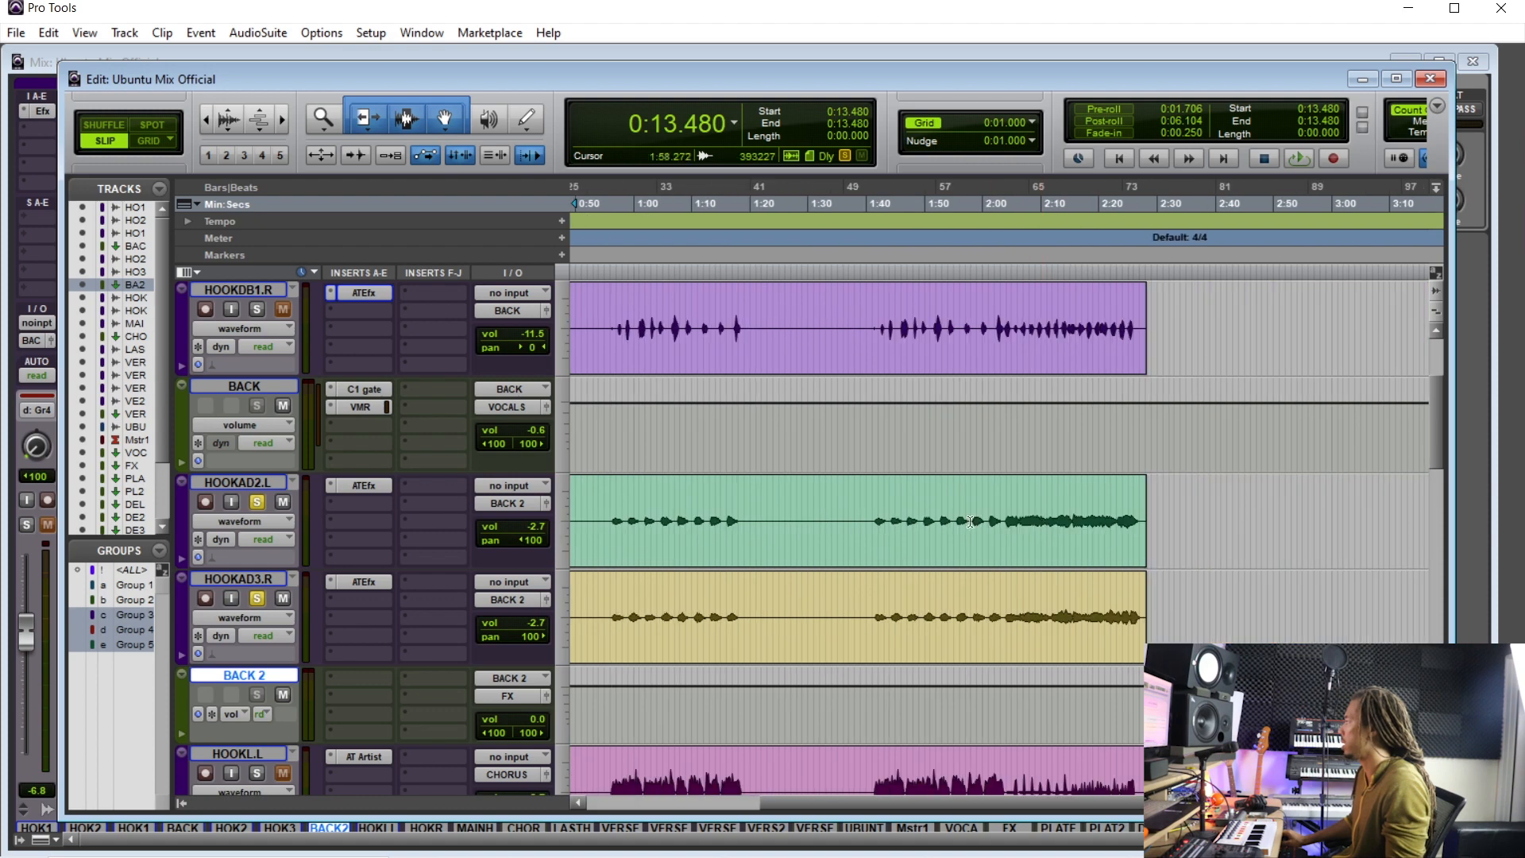
{"action": "left_click", "coordinate": [876, 511]}
{"action": "key", "text": "space"}
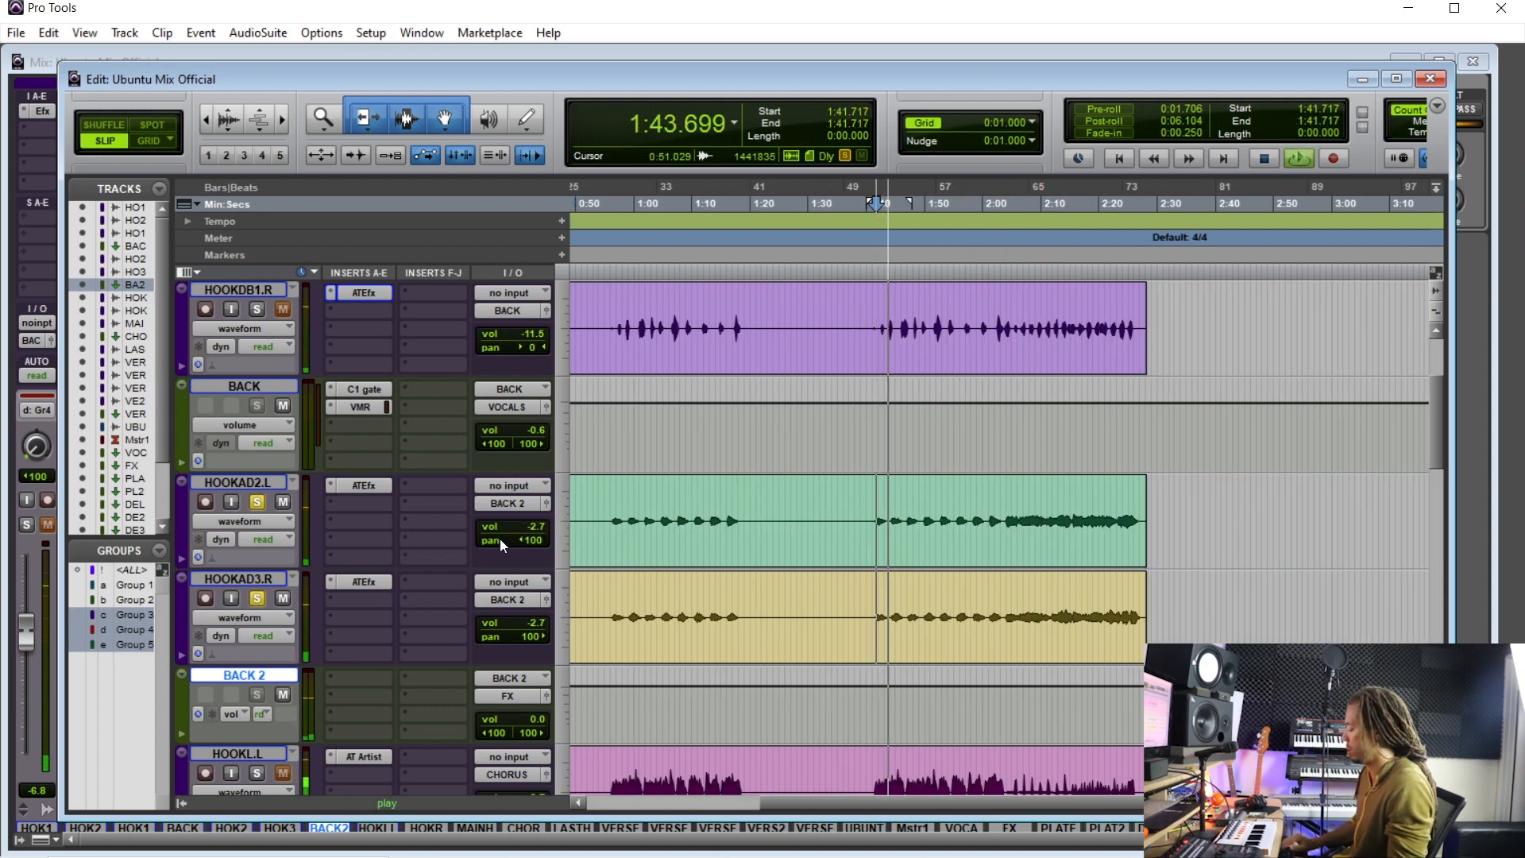
- Insert a FabFilter Pro-Q 2 (stereo) plug-in on the BIG VERB aux track
{"action": "key", "text": "ctrl+equal"}
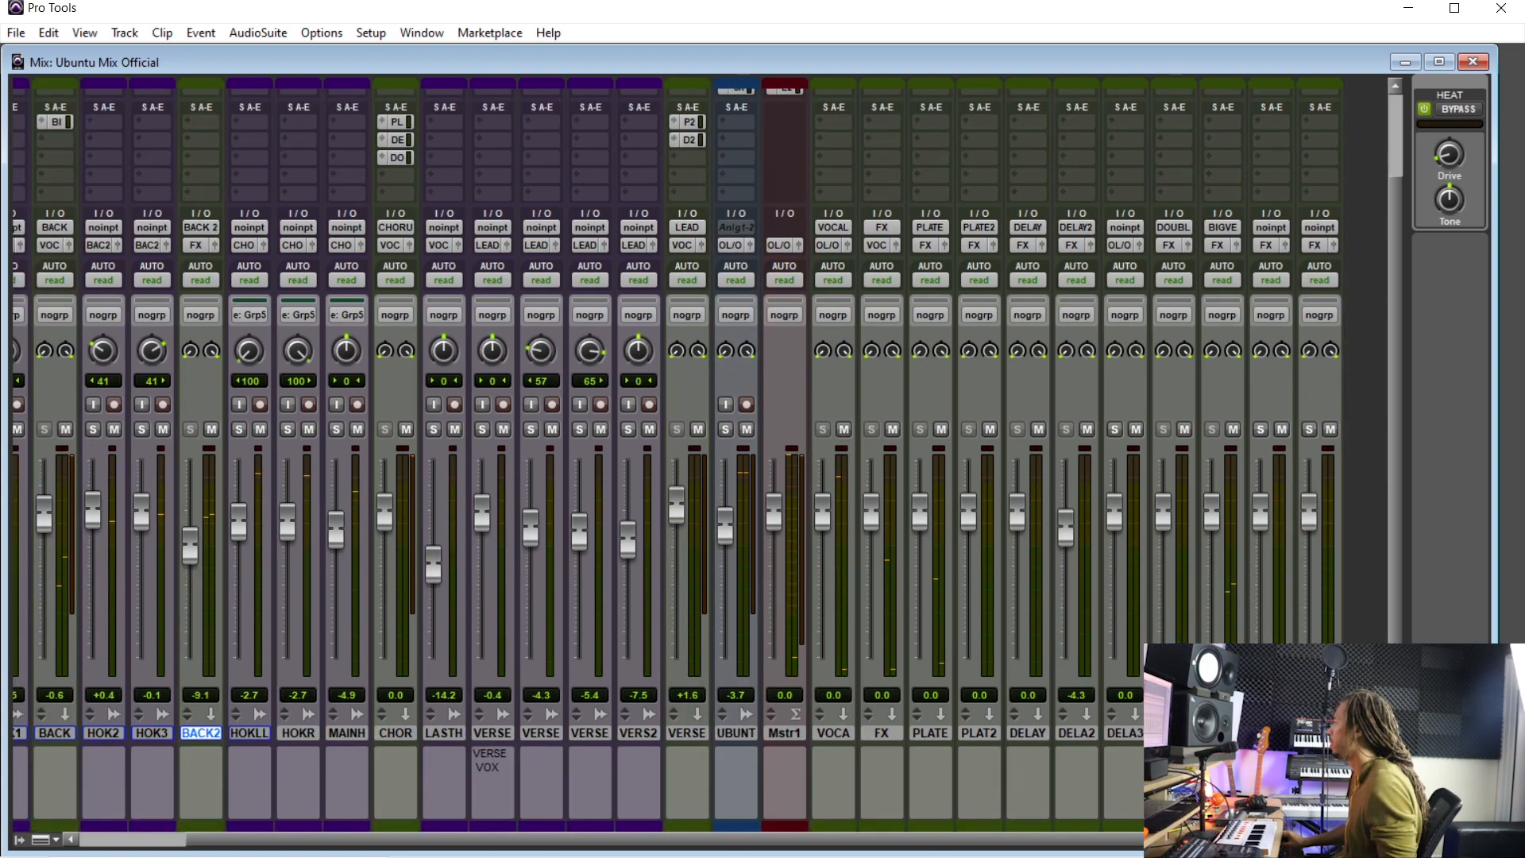
{"action": "scroll", "coordinate": [1217, 602], "scroll_direction": "up", "scroll_amount": 2}
{"action": "left_click", "coordinate": [1224, 126]}
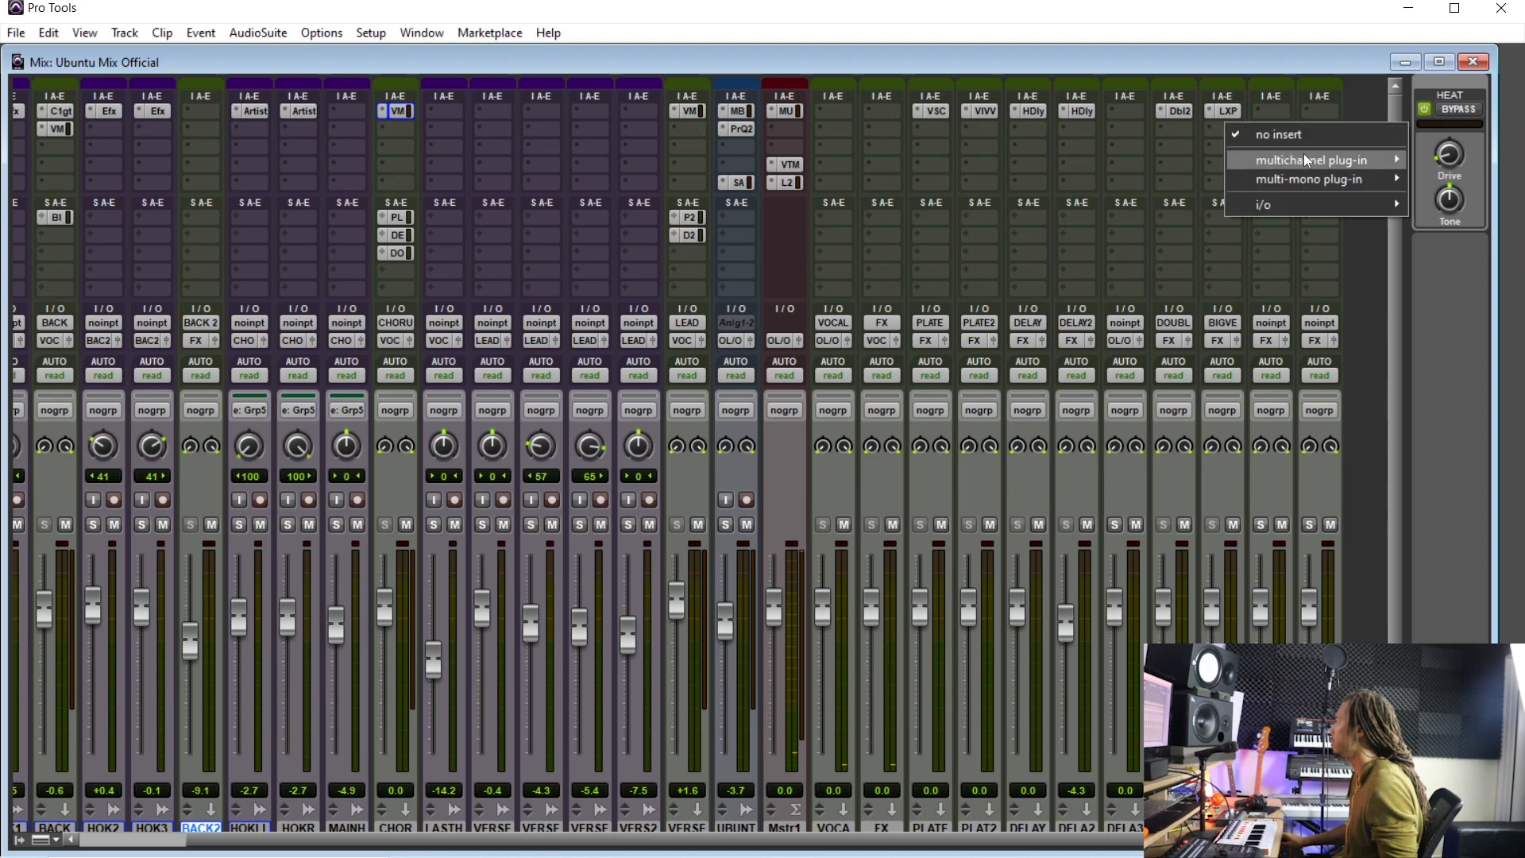
{"action": "mouse_move", "coordinate": [1342, 165]}
{"action": "mouse_move", "coordinate": [1166, 164]}
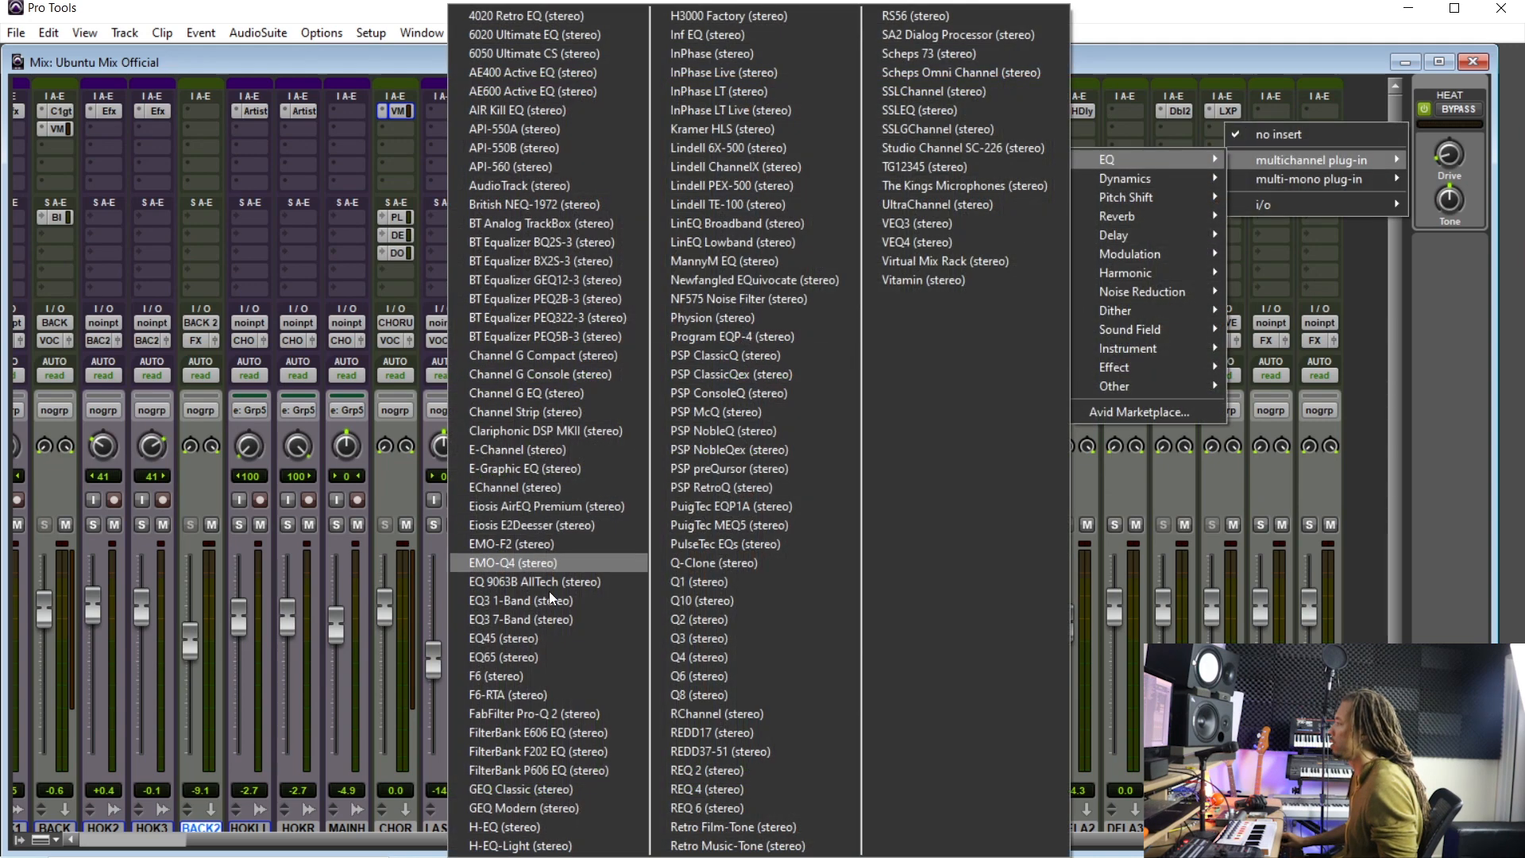
{"action": "left_click", "coordinate": [574, 714]}
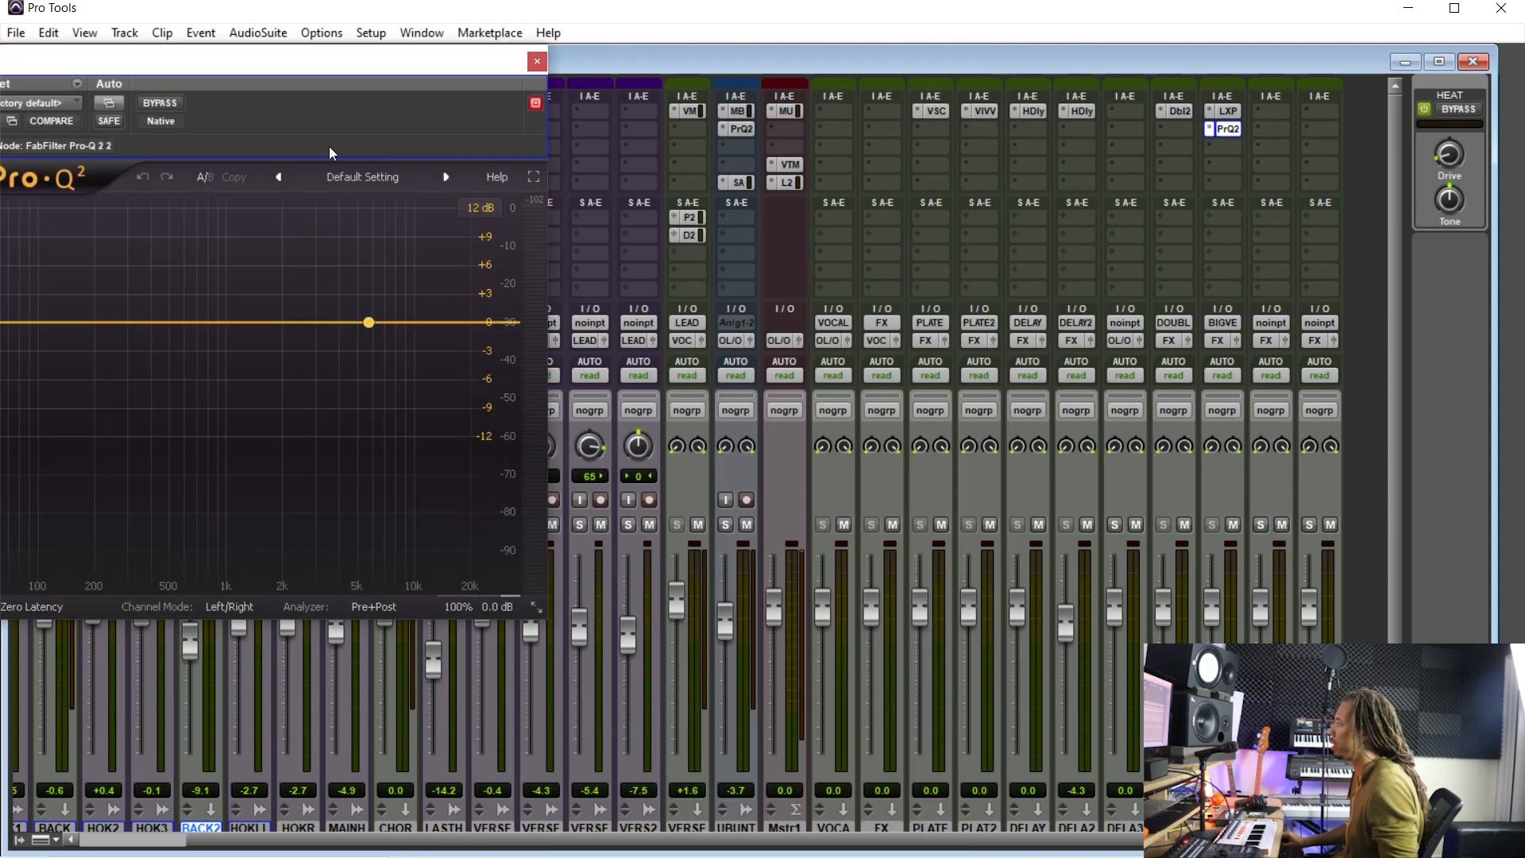
{"action": "left_click_drag", "start_coordinate": [336, 65], "coordinate": [567, 202]}
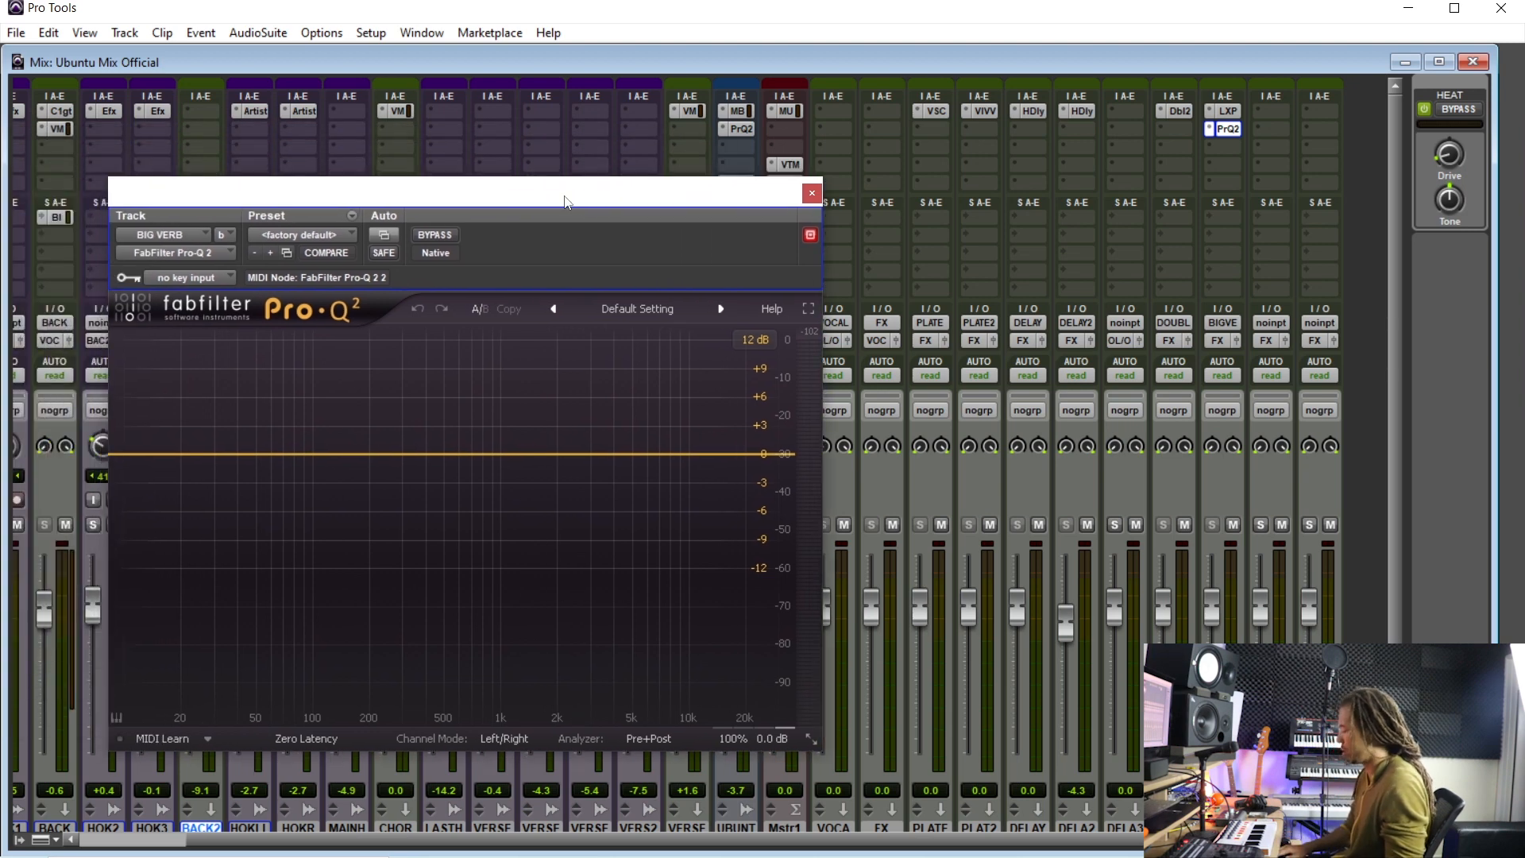
- Play the chorus hook and add a Pro-Q 2 high shelf at about 3992 Hz boosting about +7.8 dB
{"action": "key", "text": "ctrl+equal"}
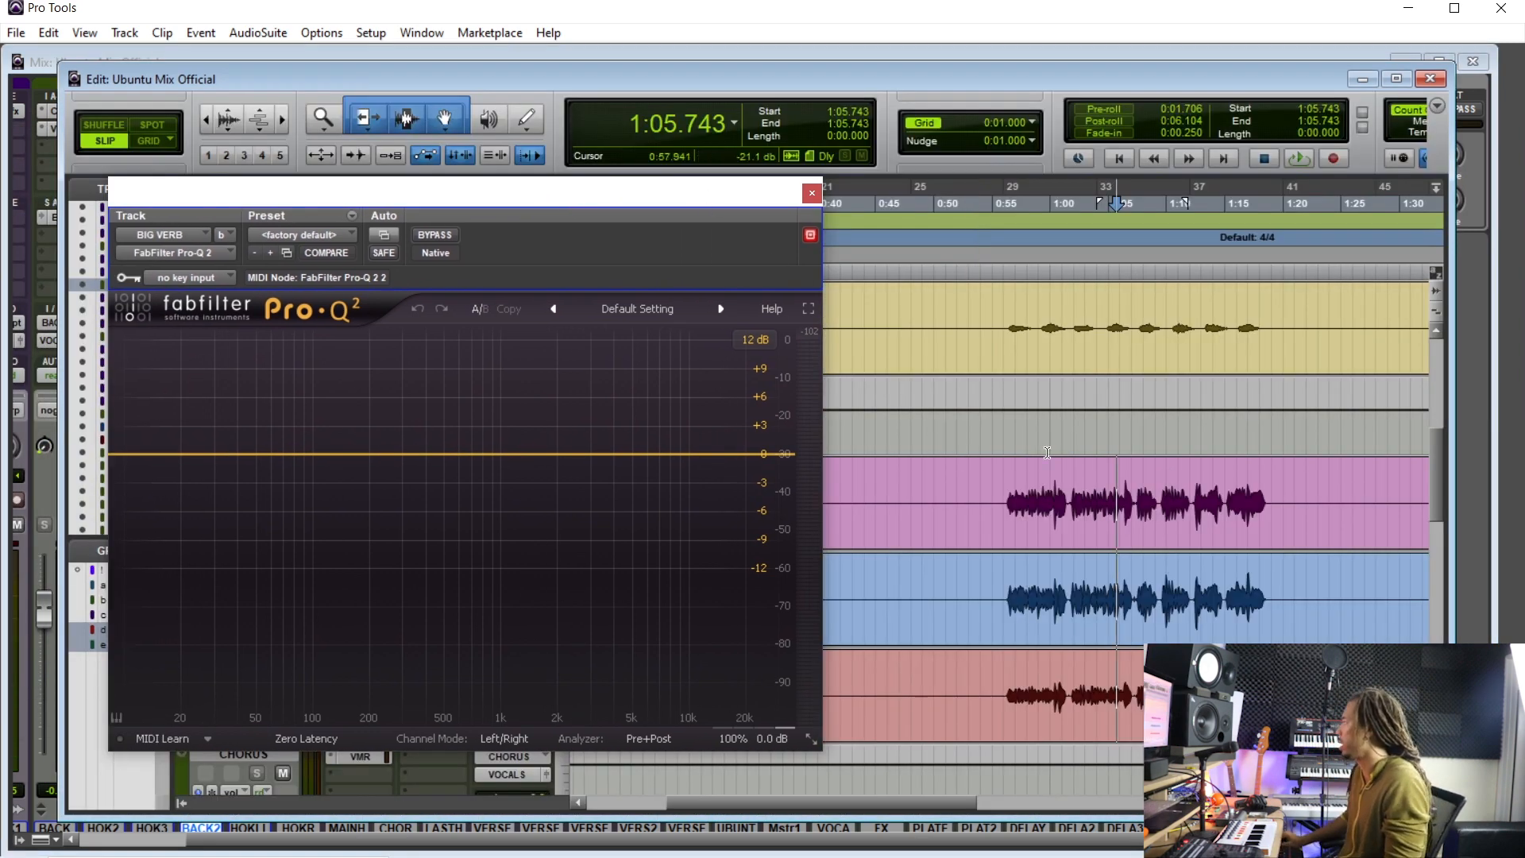
{"action": "double_click", "coordinate": [1028, 487]}
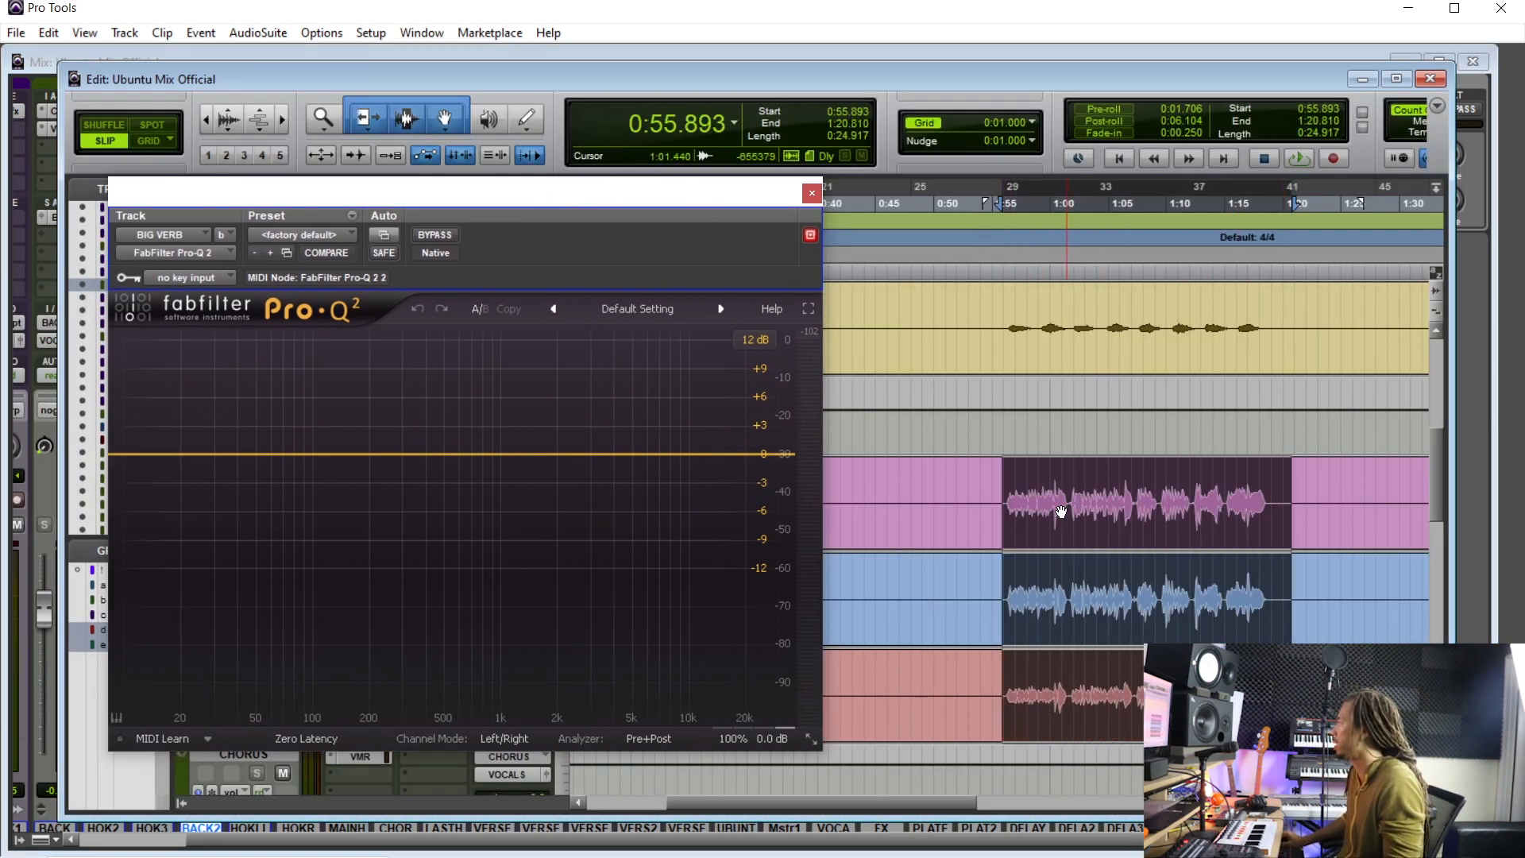
{"action": "left_click", "coordinate": [1003, 487]}
{"action": "key", "text": "space"}
{"action": "left_click_drag", "start_coordinate": [704, 456], "coordinate": [611, 380]}
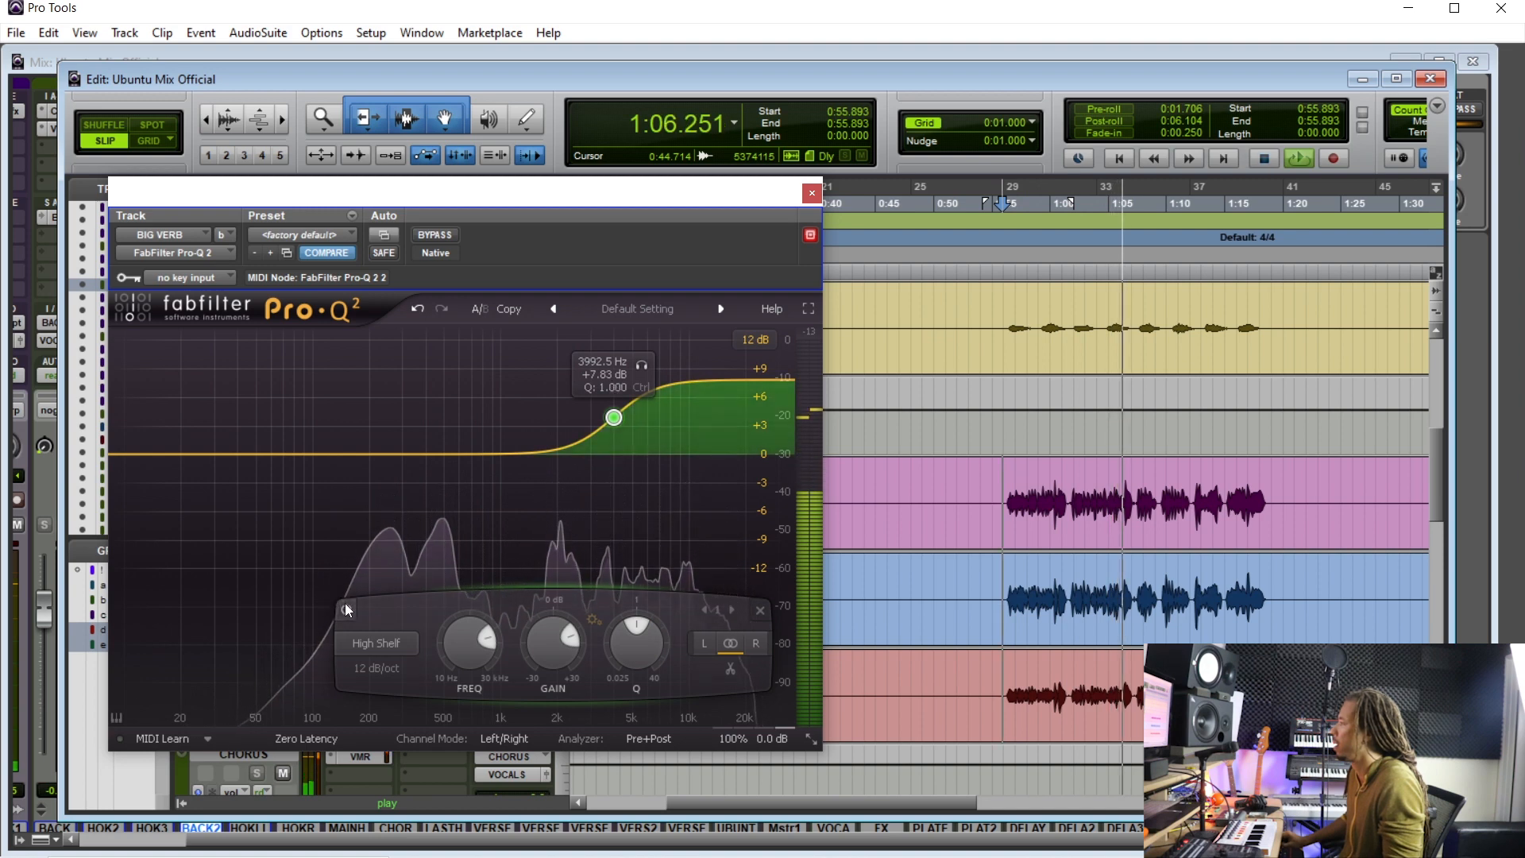
- Toggle the Pro-Q 2 bypass off and back on to compare the EQ during playback
{"action": "key", "text": "space"}
{"action": "key", "text": "space"}
{"action": "left_click", "coordinate": [441, 235]}
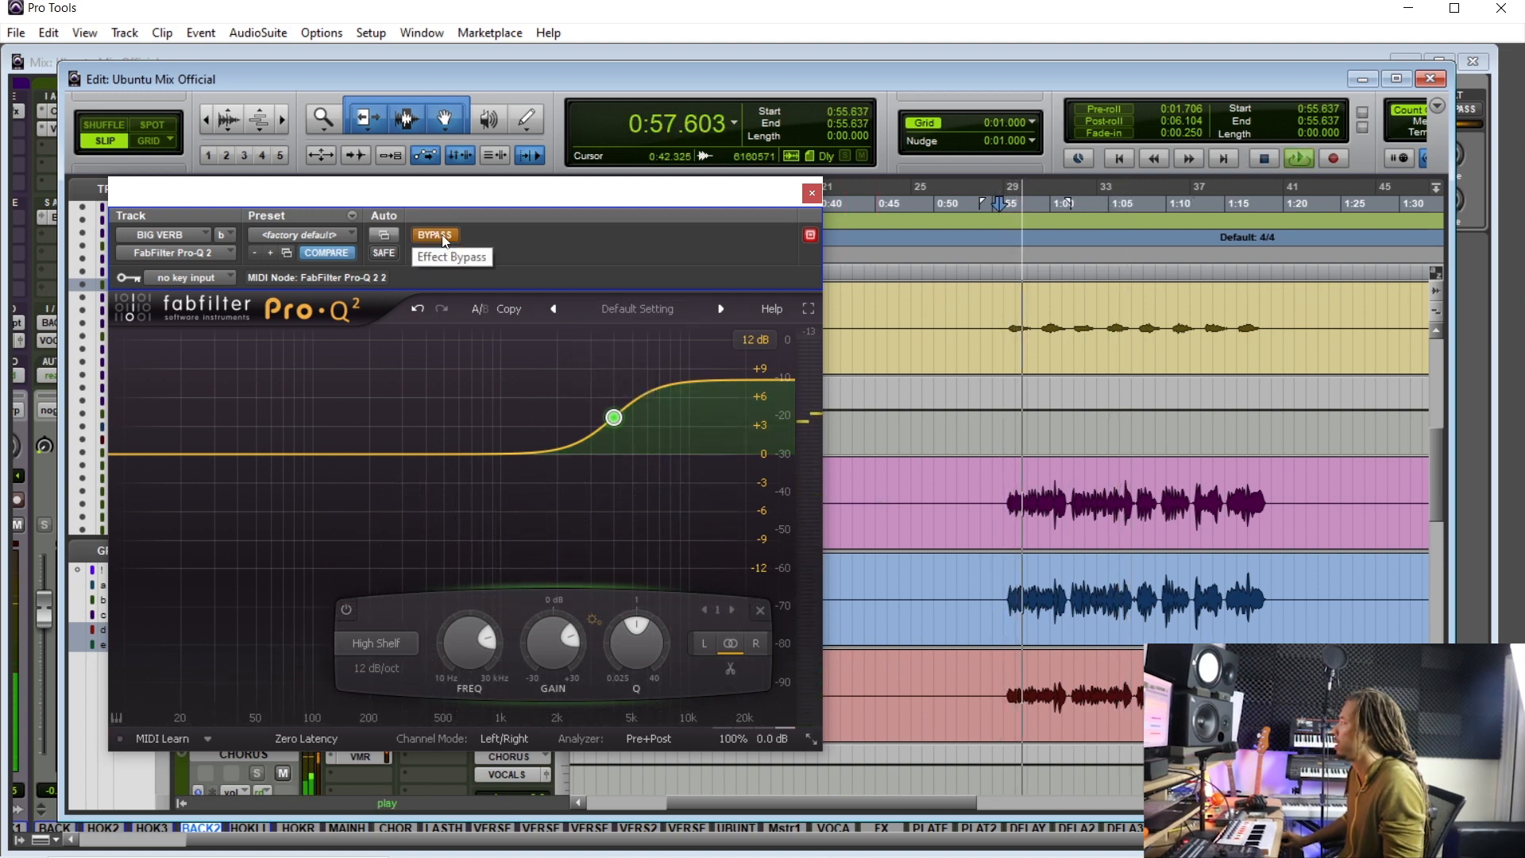
{"action": "left_click", "coordinate": [442, 235]}
- Set the high shelf gain to about +8.1 dB and close the Pro-Q 2 window
{"action": "mouse_move", "coordinate": [552, 641]}
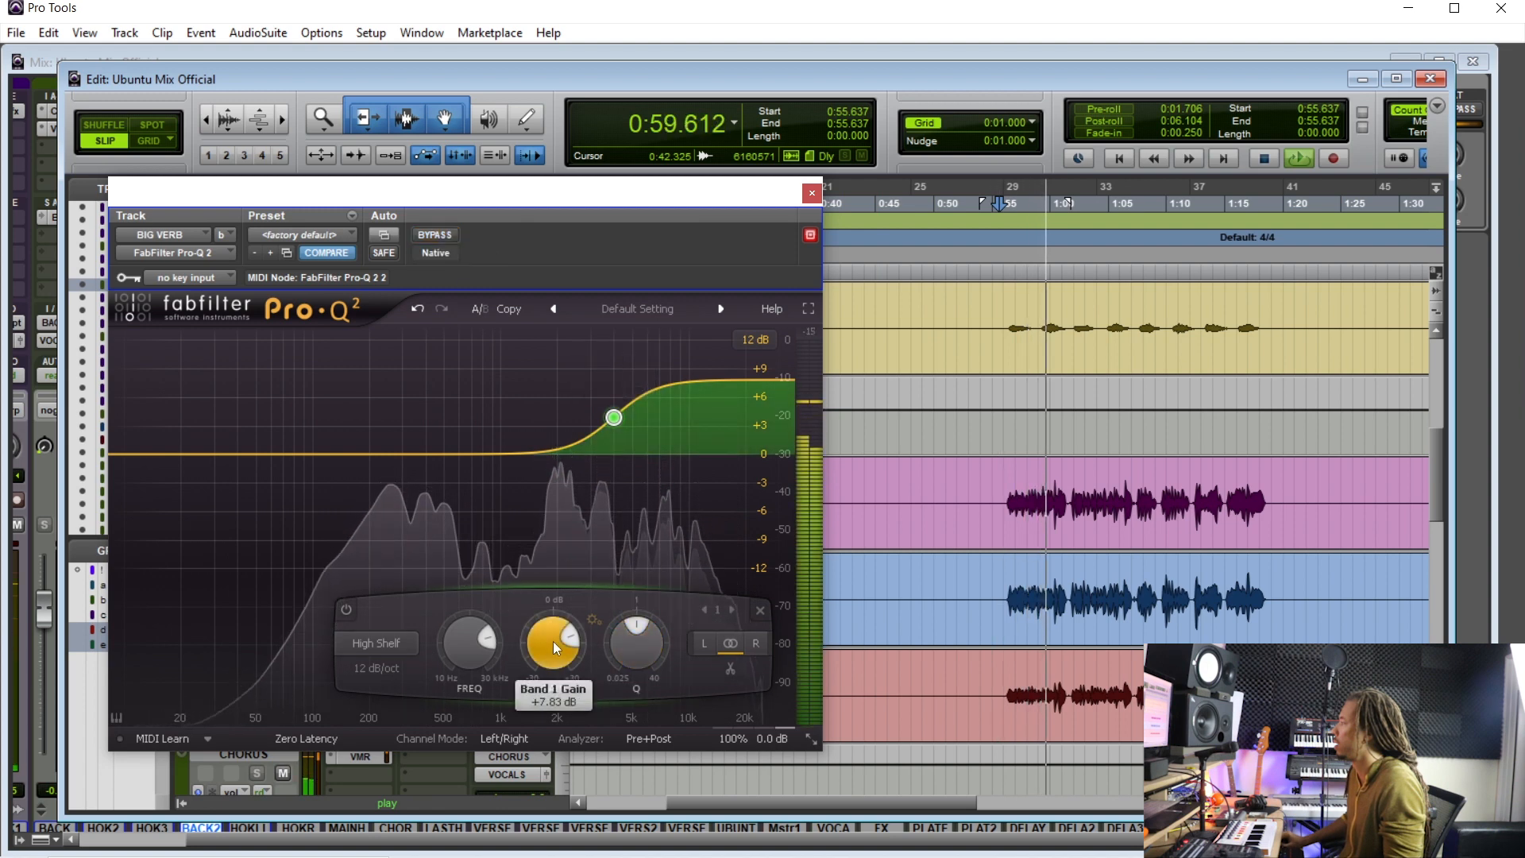
{"action": "scroll", "coordinate": [553, 641], "scroll_direction": "up", "scroll_amount": 3}
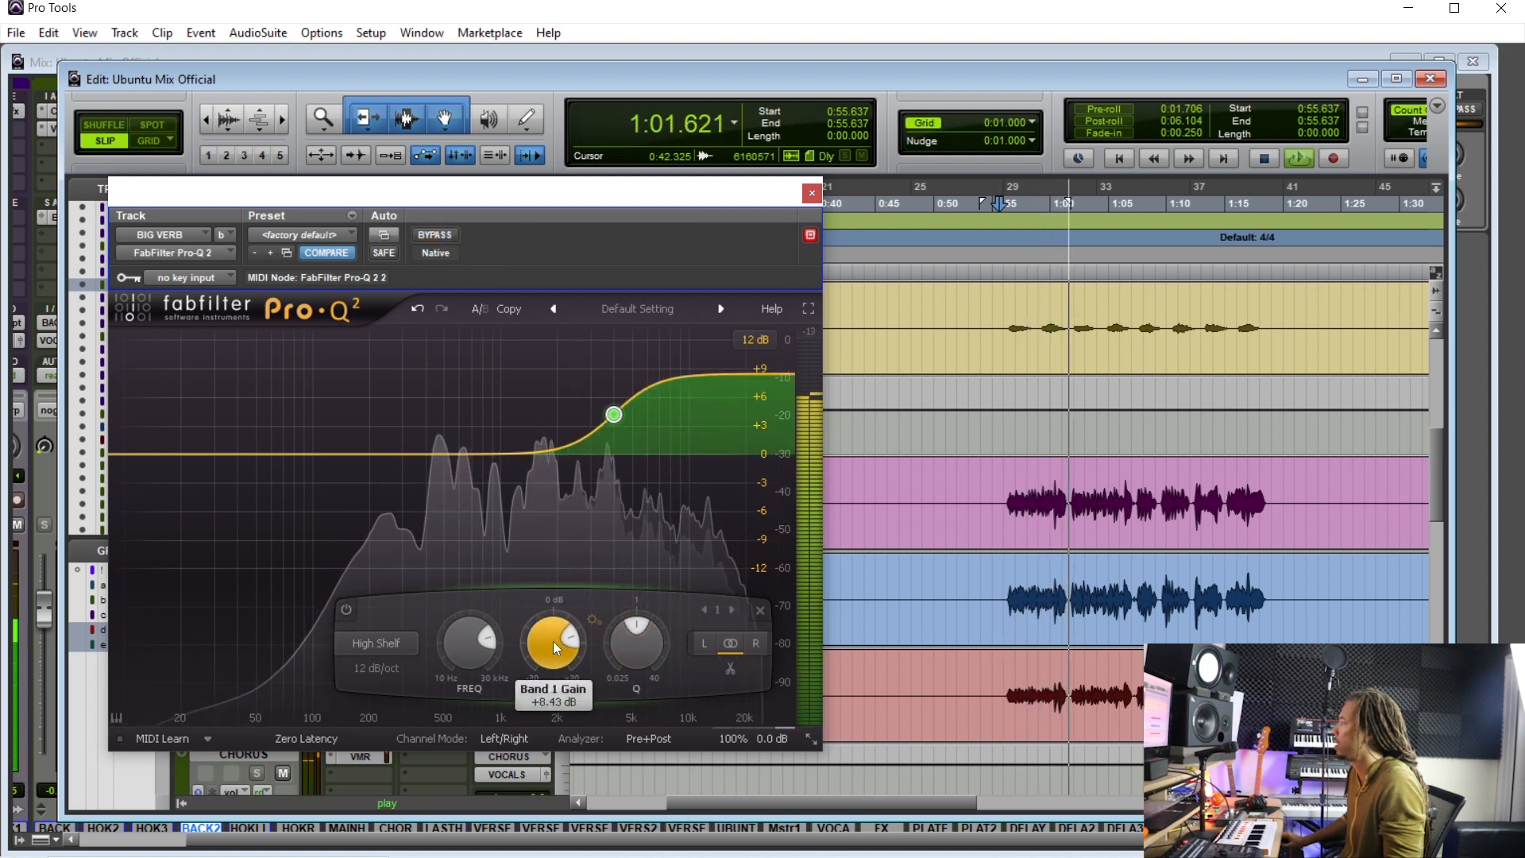
{"action": "scroll", "coordinate": [551, 640], "scroll_direction": "down", "scroll_amount": 1}
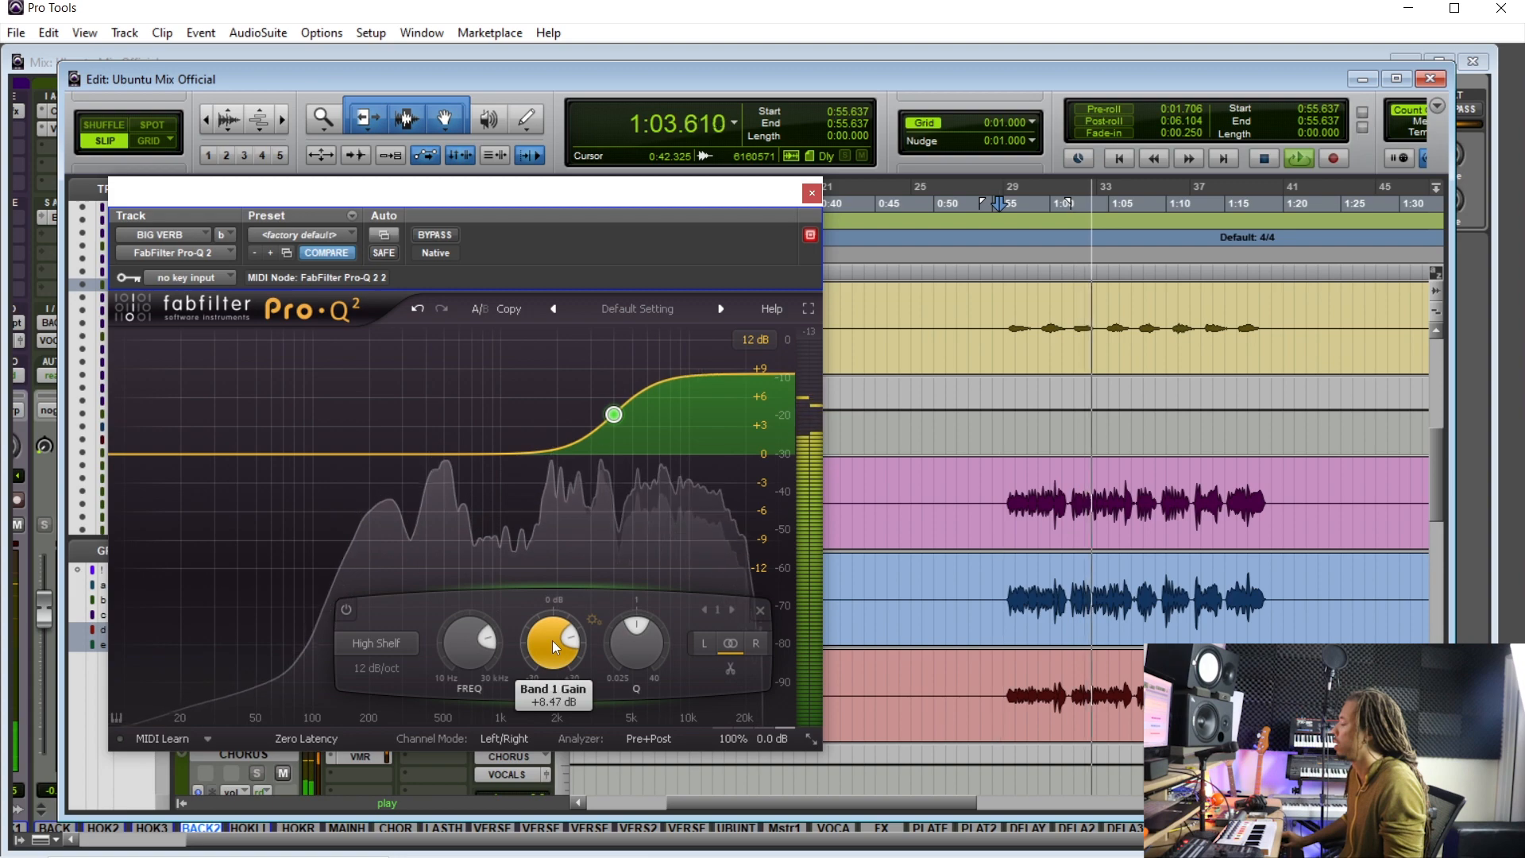
{"action": "scroll", "coordinate": [553, 642], "scroll_direction": "down", "scroll_amount": 3}
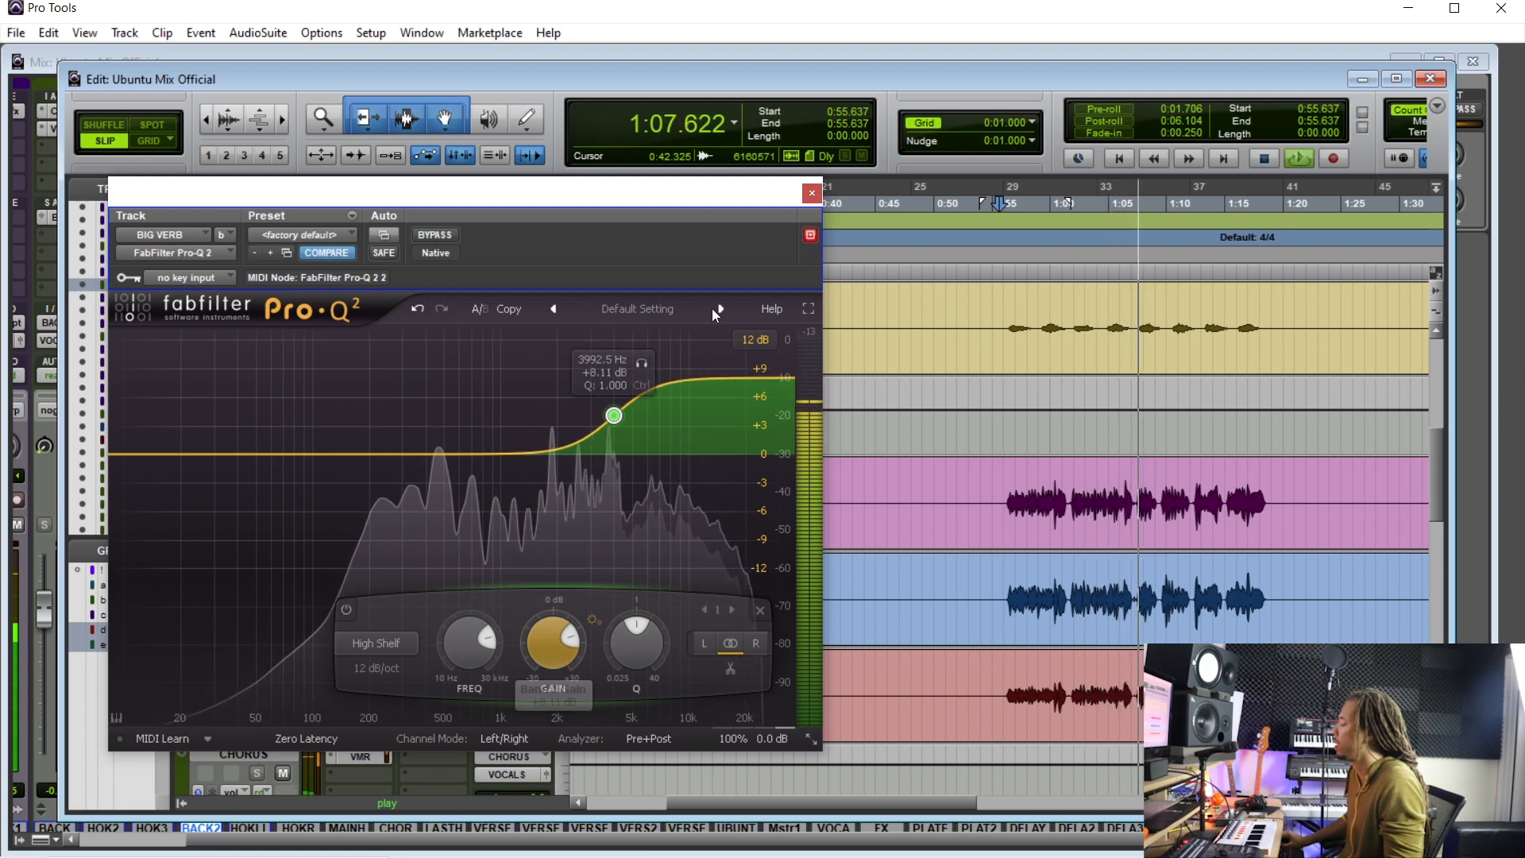
{"action": "left_click", "coordinate": [811, 193]}
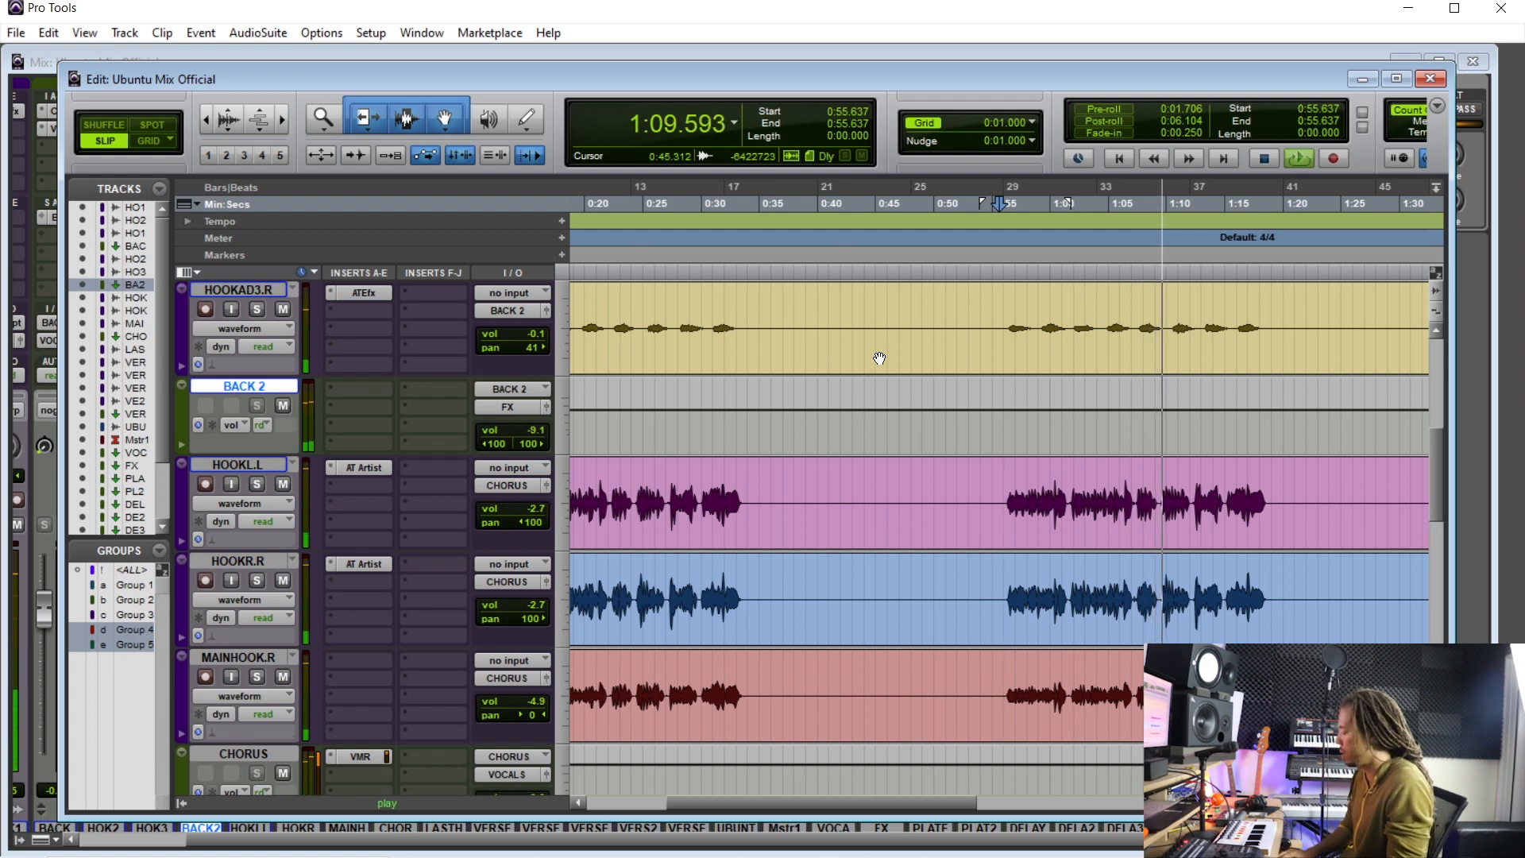
- Insert a DeEsser (stereo) plug-in on the BIG VERB aux track
{"action": "key", "text": "ctrl+equal"}
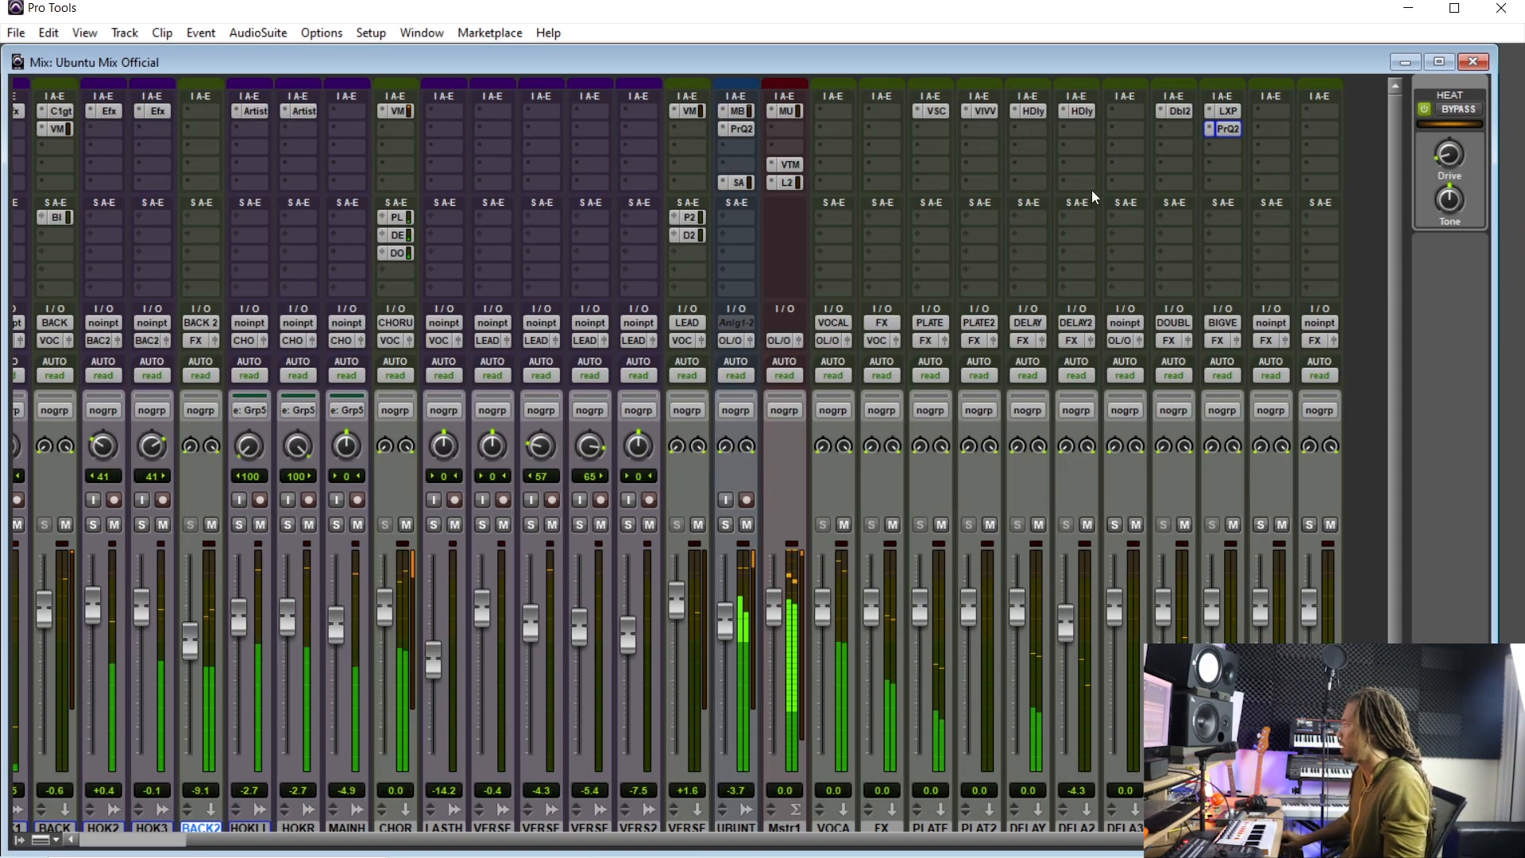
{"action": "left_click", "coordinate": [1247, 108]}
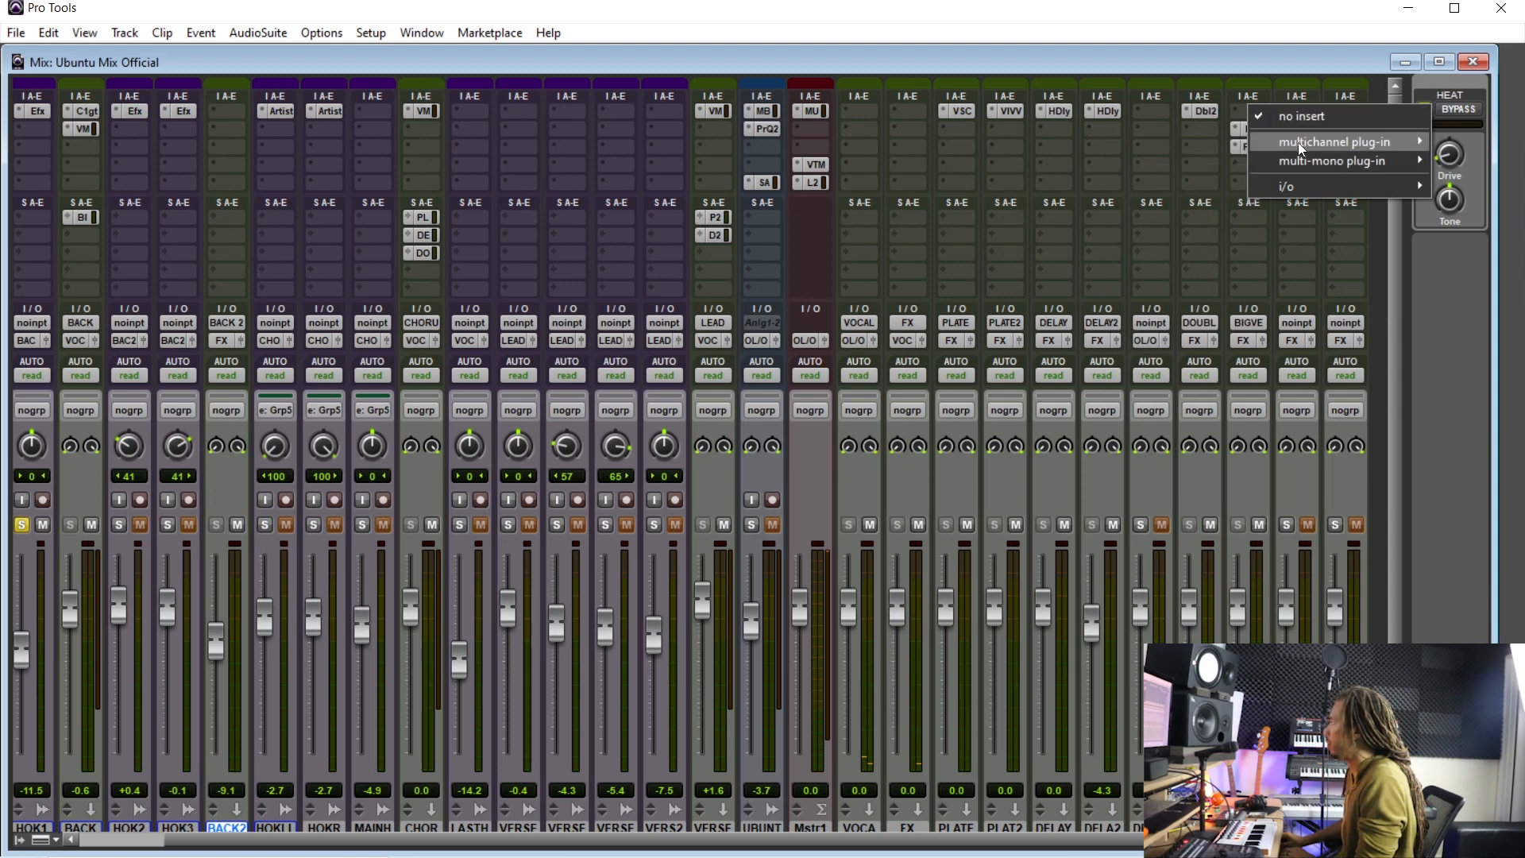
{"action": "mouse_move", "coordinate": [1298, 142]}
{"action": "mouse_move", "coordinate": [1187, 159]}
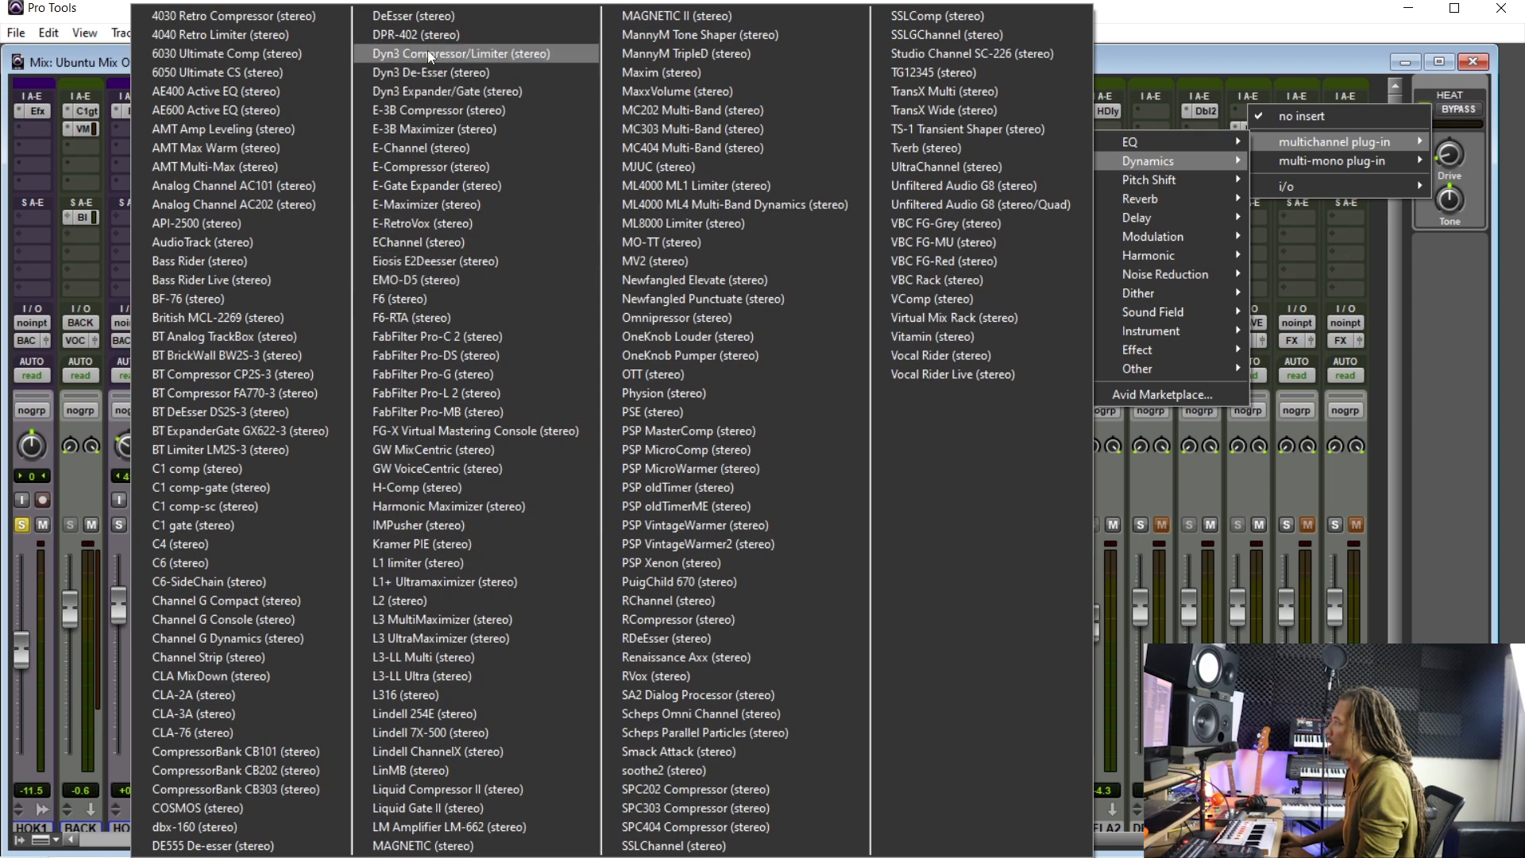
{"action": "left_click", "coordinate": [448, 14]}
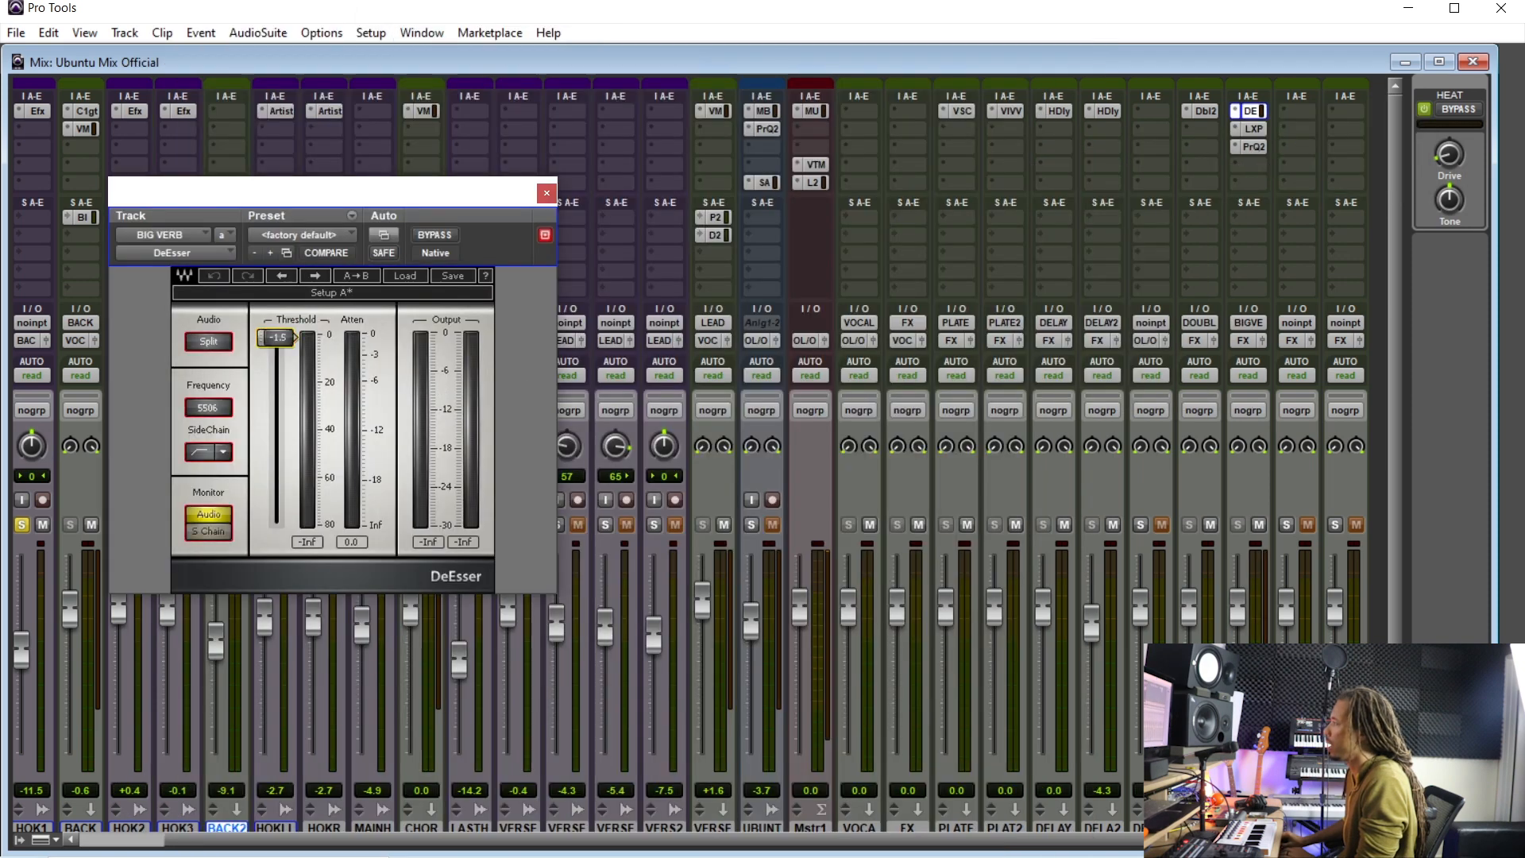
- Place the cursor on the chorus hook, set the DeEsser threshold to about -40.1 dB, and close the DeEsser window
{"action": "key", "text": "ctrl+equal"}
{"action": "key", "text": "ctrl+equal"}
{"action": "key", "text": "ctrl+equal"}
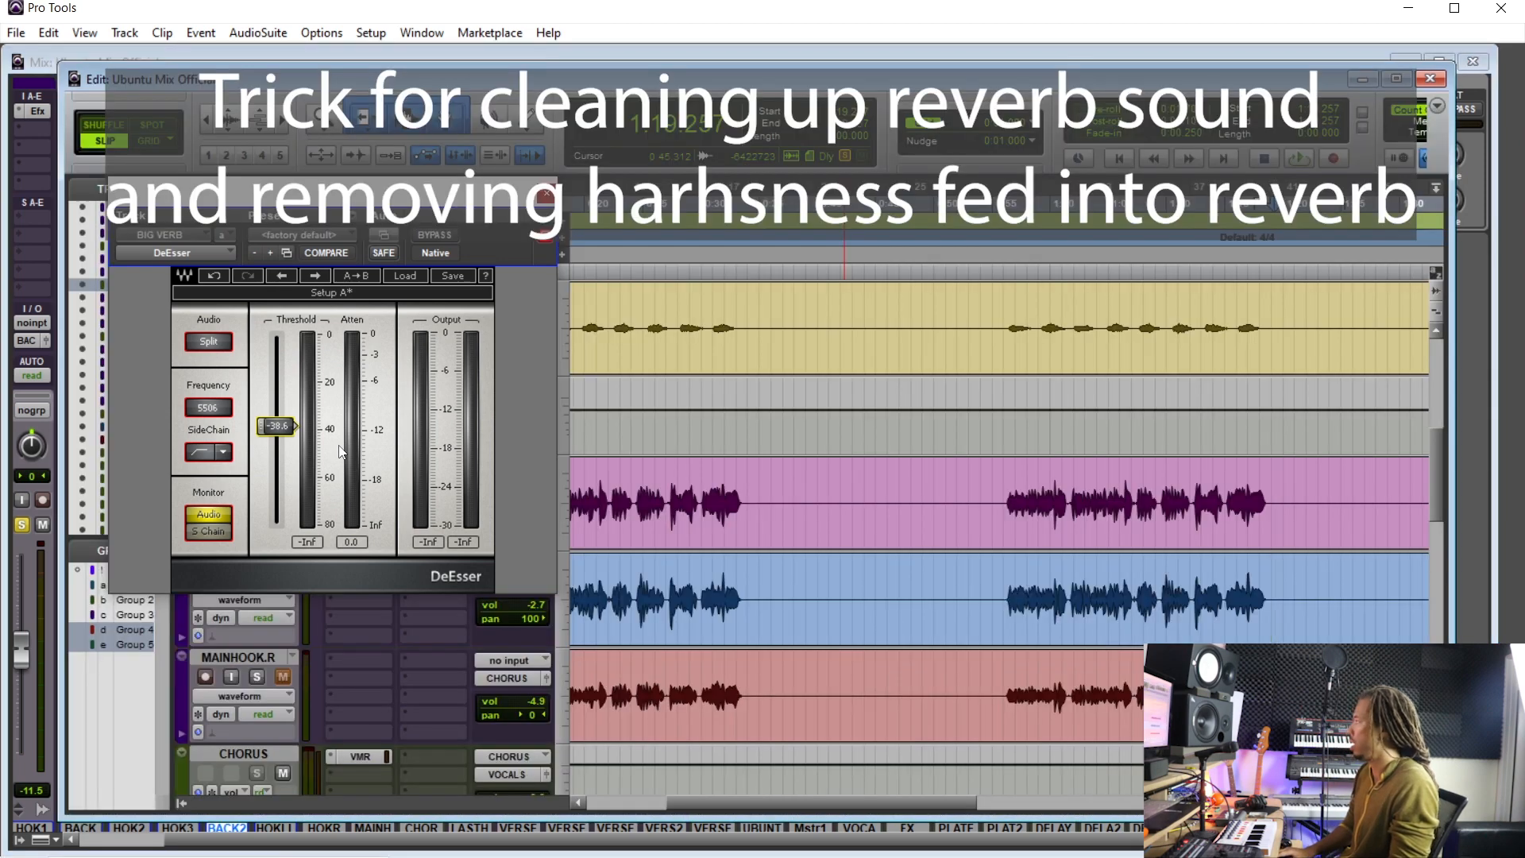
{"action": "left_click", "coordinate": [1000, 498]}
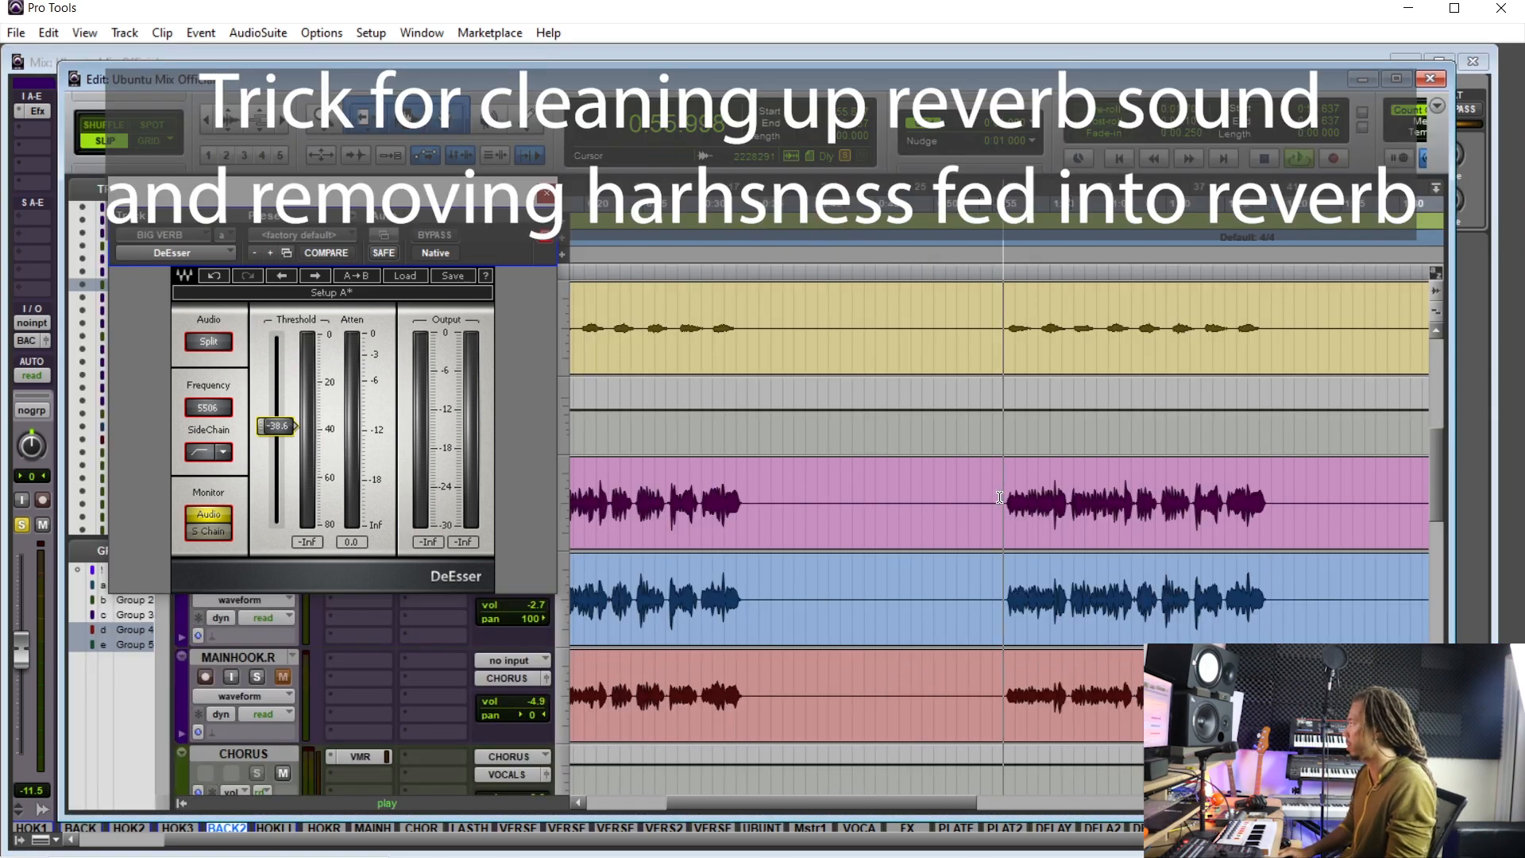
{"action": "key", "text": "ctrl+equal"}
{"action": "left_click_drag", "start_coordinate": [277, 426], "coordinate": [294, 433]}
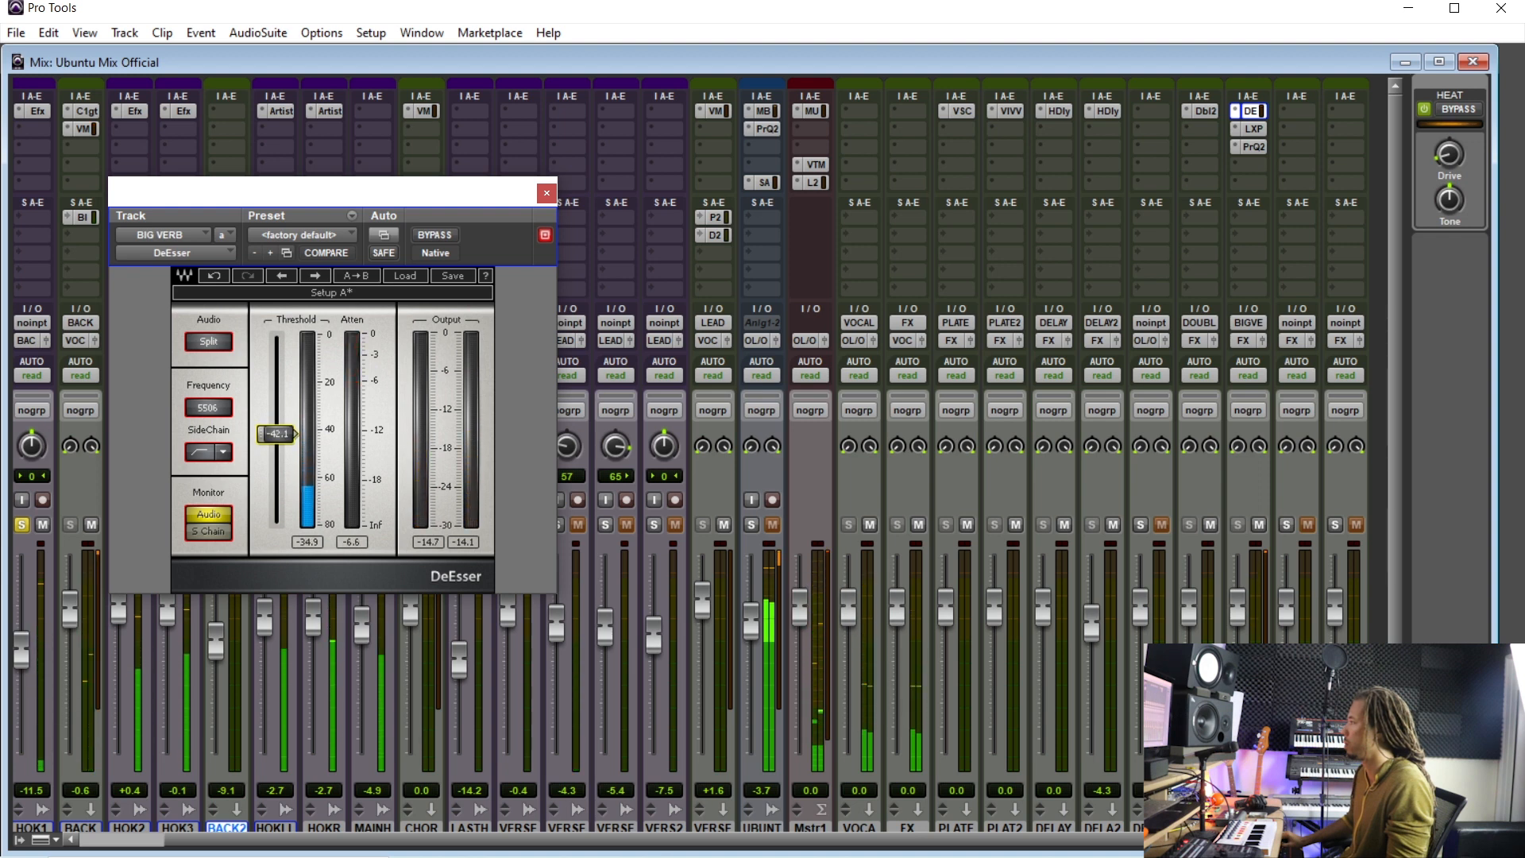
{"action": "left_click", "coordinate": [546, 193]}
{"action": "left_click_drag", "start_coordinate": [865, 838], "coordinate": [739, 837]}
{"action": "left_click", "coordinate": [131, 522], "text": "alt"}
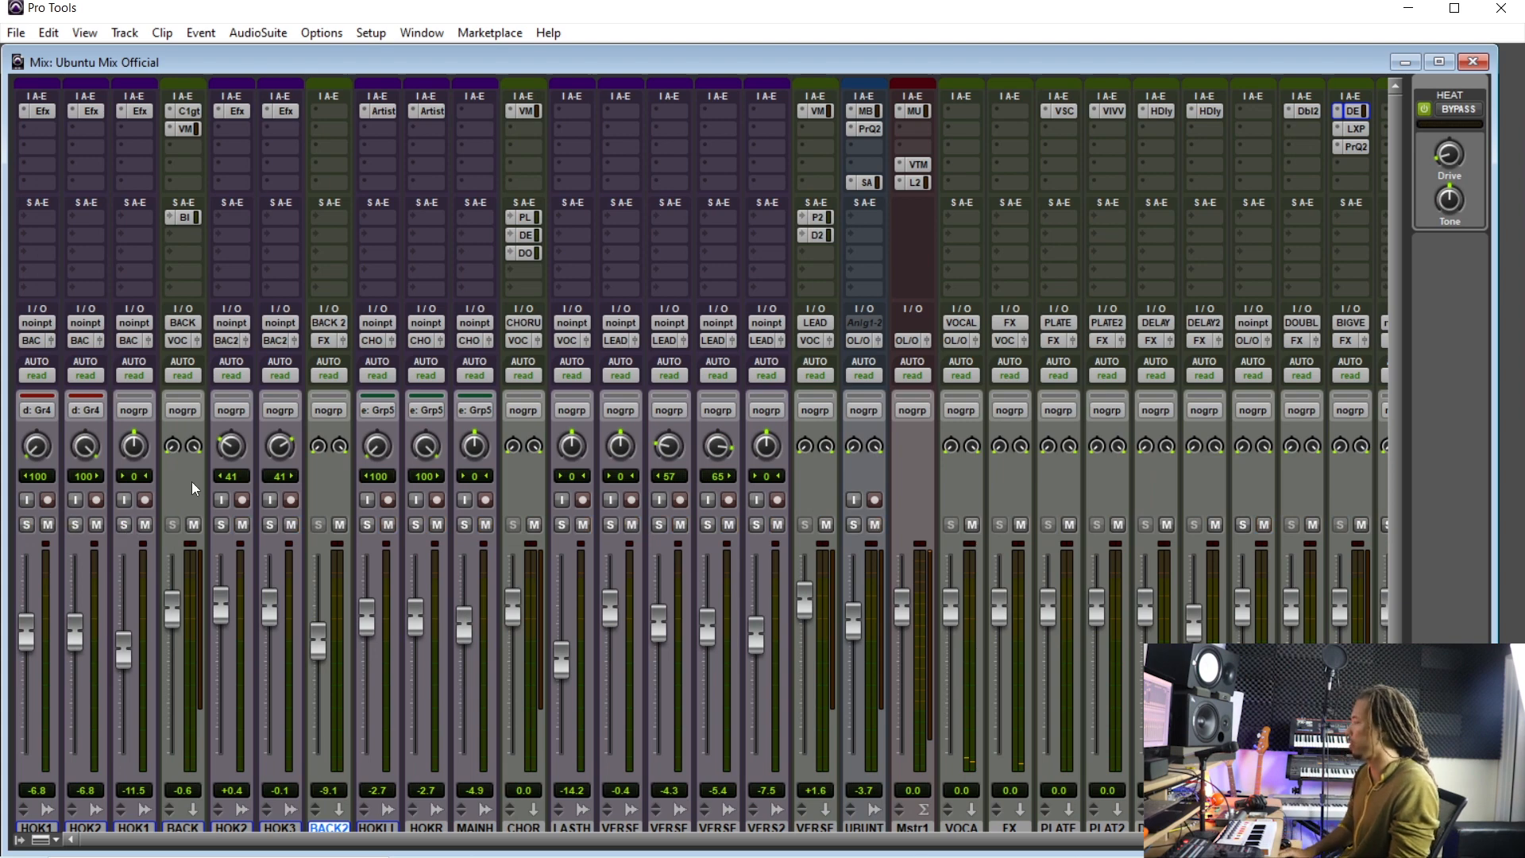
- Insert Blue Cat's PatchWork (stereo) on the UBUNTU BEAT track
{"action": "key", "text": "ctrl+equal"}
{"action": "key", "text": "Return"}
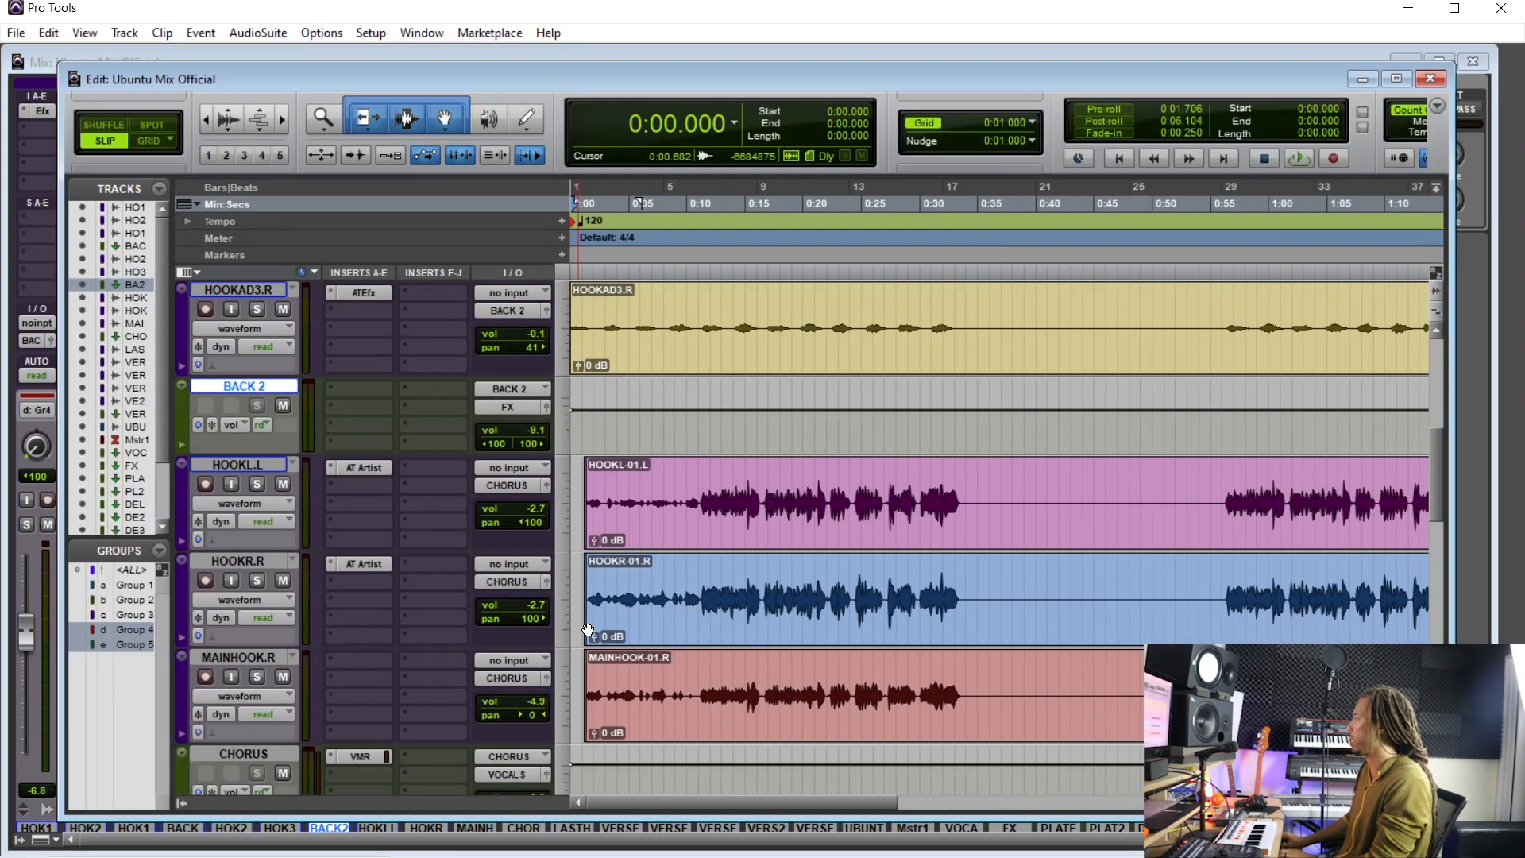
{"action": "key", "text": "r"}
{"action": "left_click", "coordinate": [902, 477]}
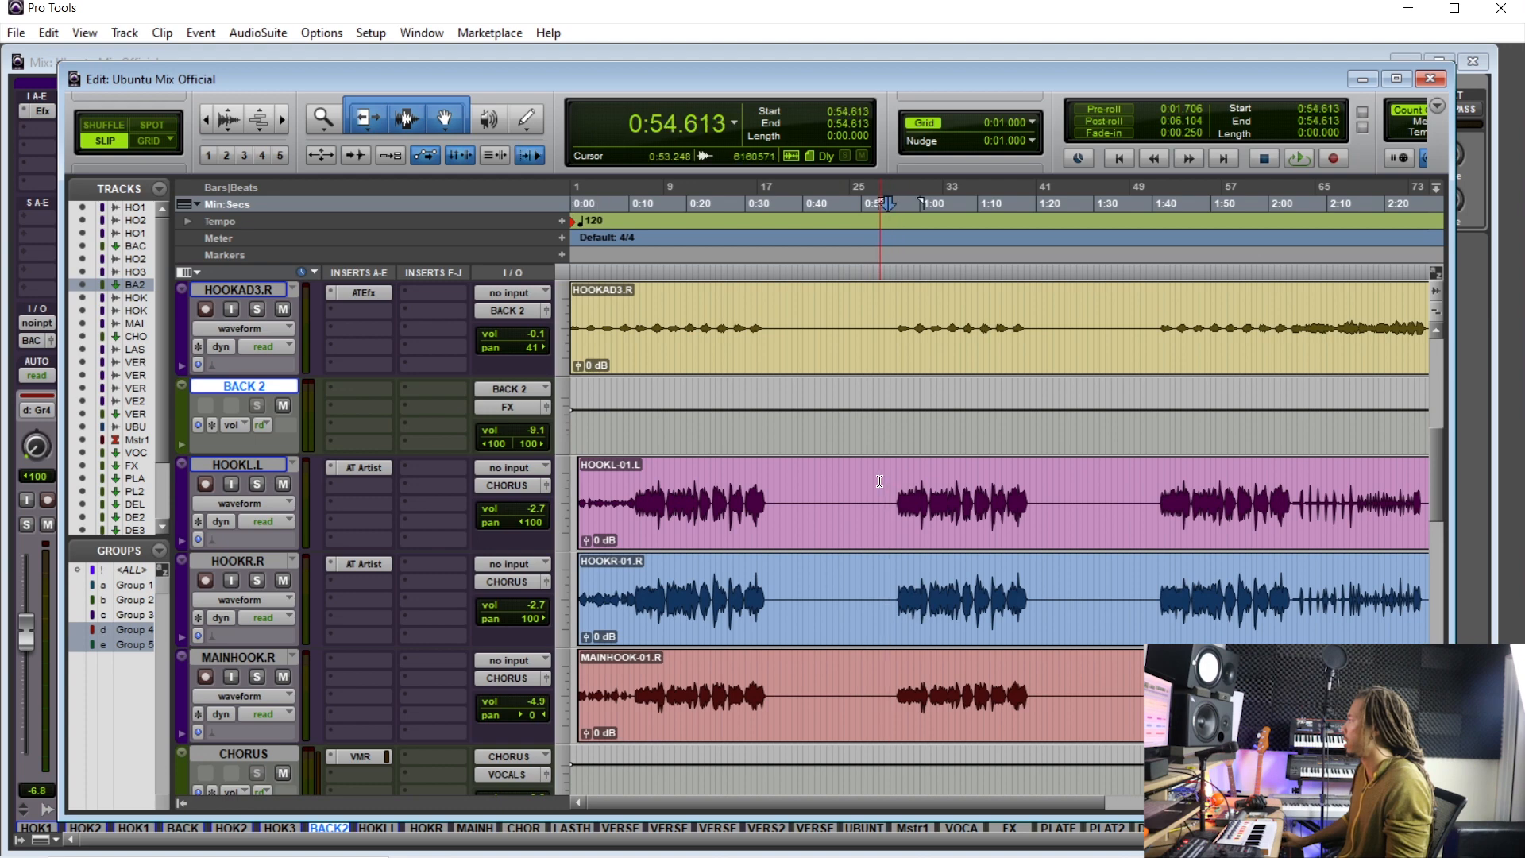
{"action": "key", "text": "ctrl+equal"}
{"action": "left_click", "coordinate": [872, 161]}
{"action": "mouse_move", "coordinate": [970, 197]}
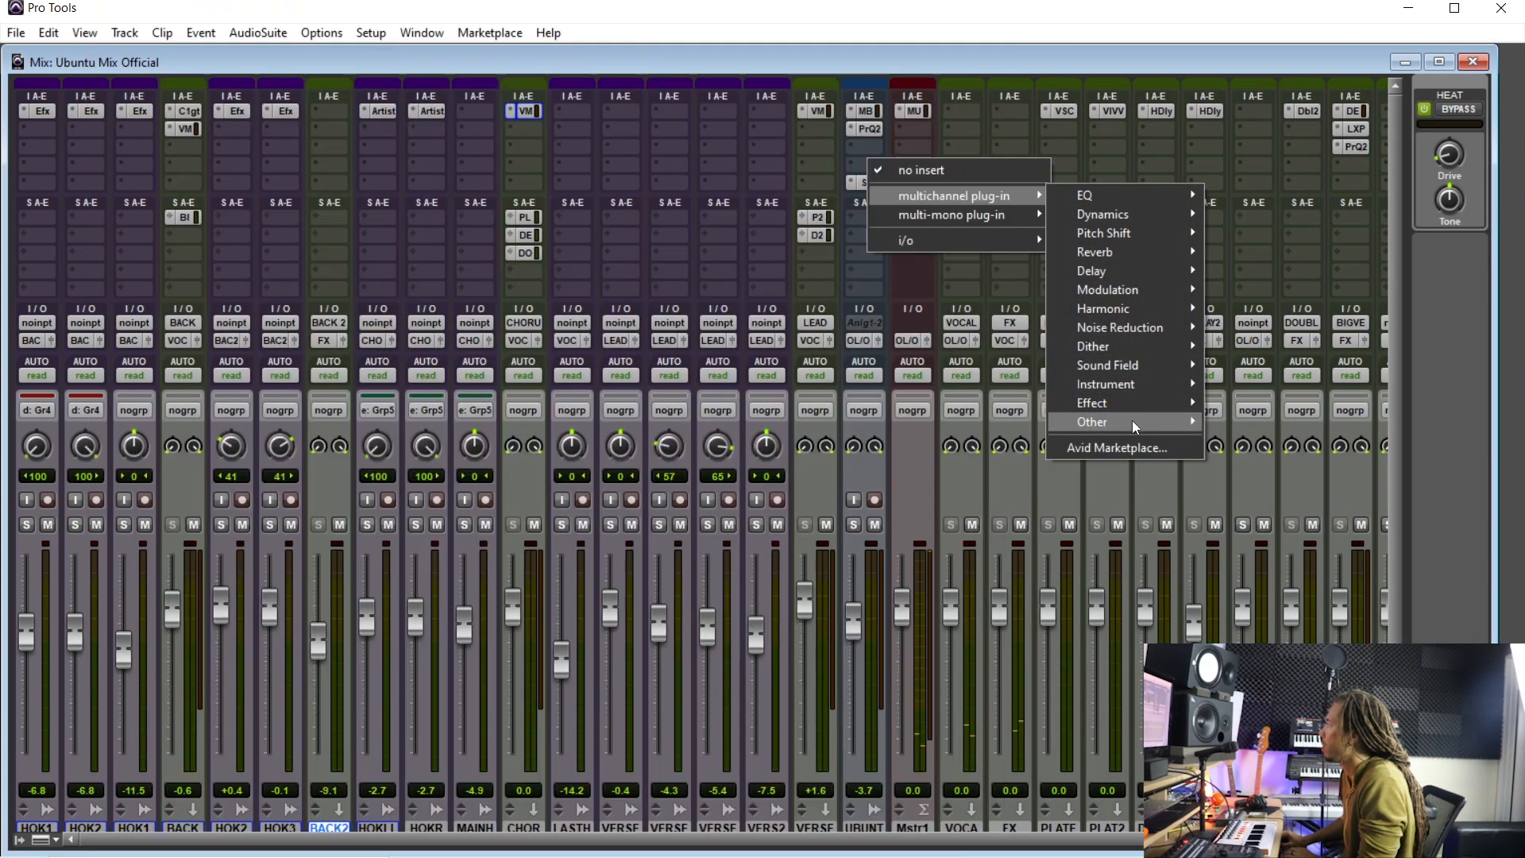
{"action": "mouse_move", "coordinate": [1131, 422]}
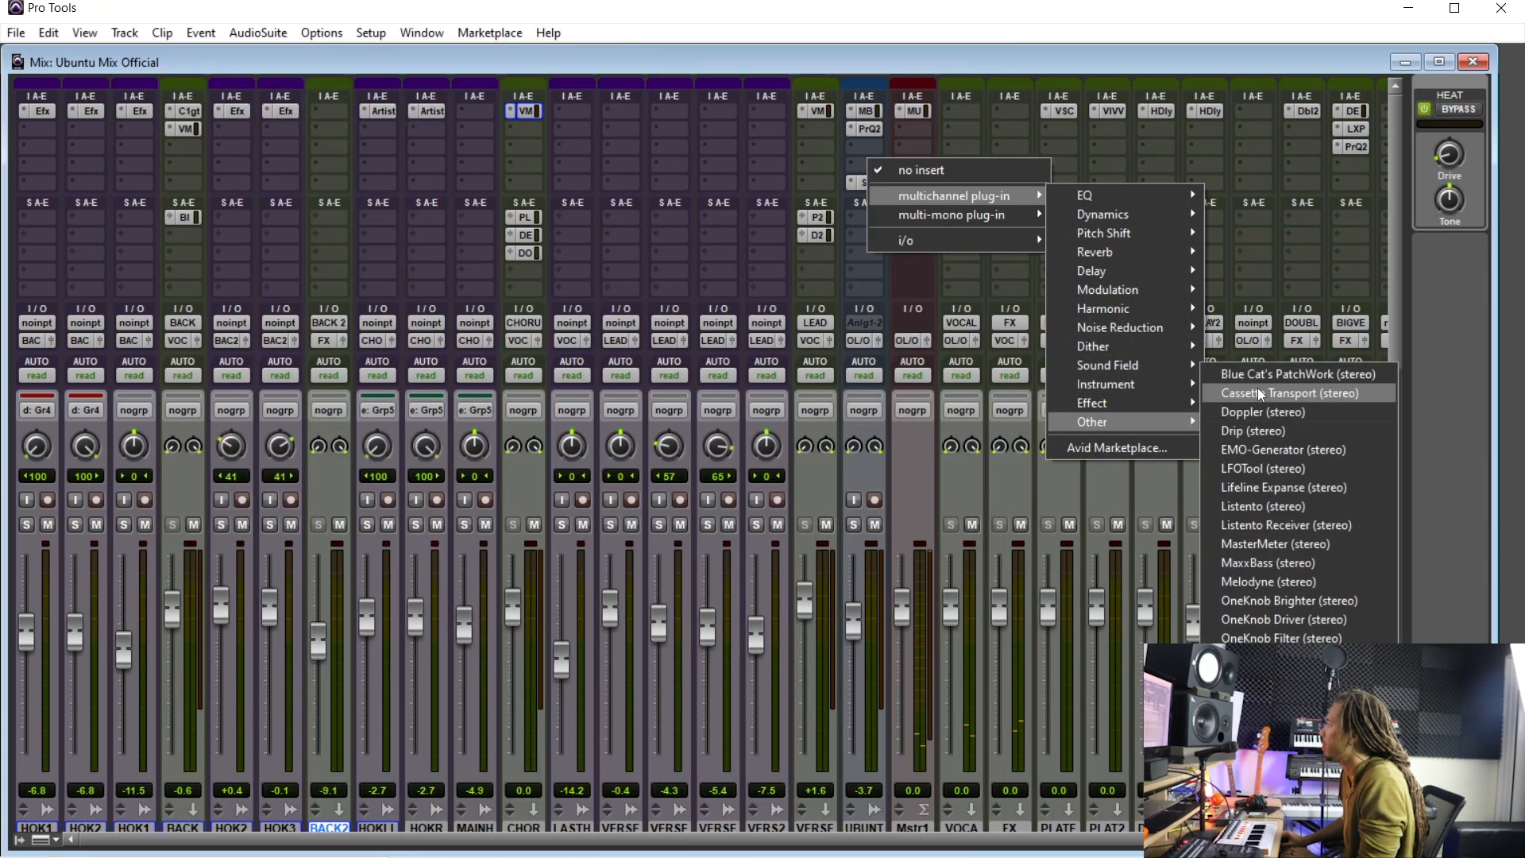
{"action": "left_click", "coordinate": [1268, 378]}
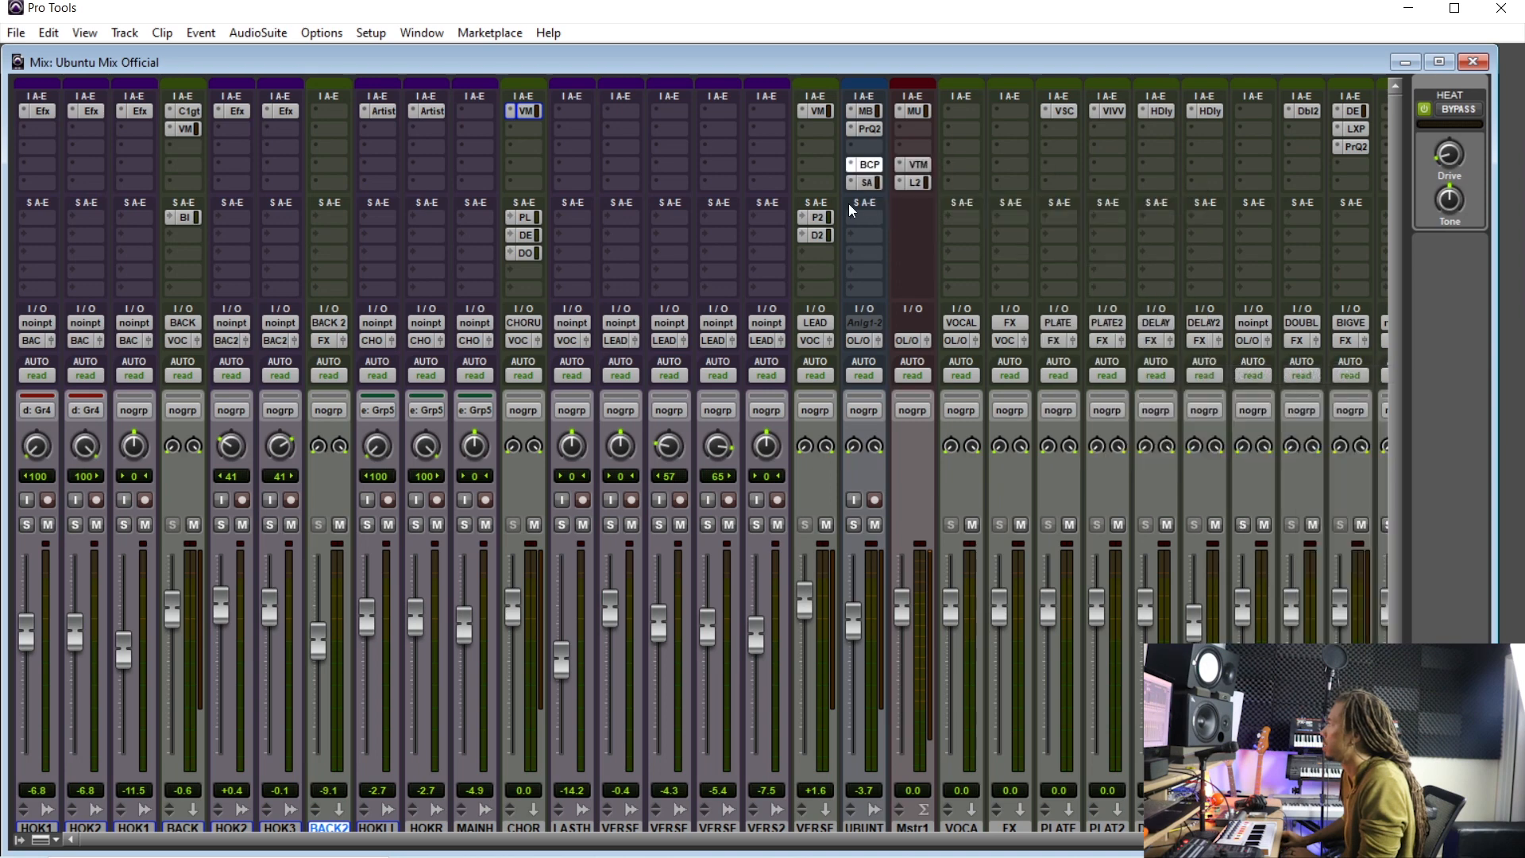
- Load bx_saturator x64.dll from the Plugin Alliance folder into a PatchWork slot
{"action": "left_click", "coordinate": [459, 281]}
{"action": "left_click", "coordinate": [511, 316]}
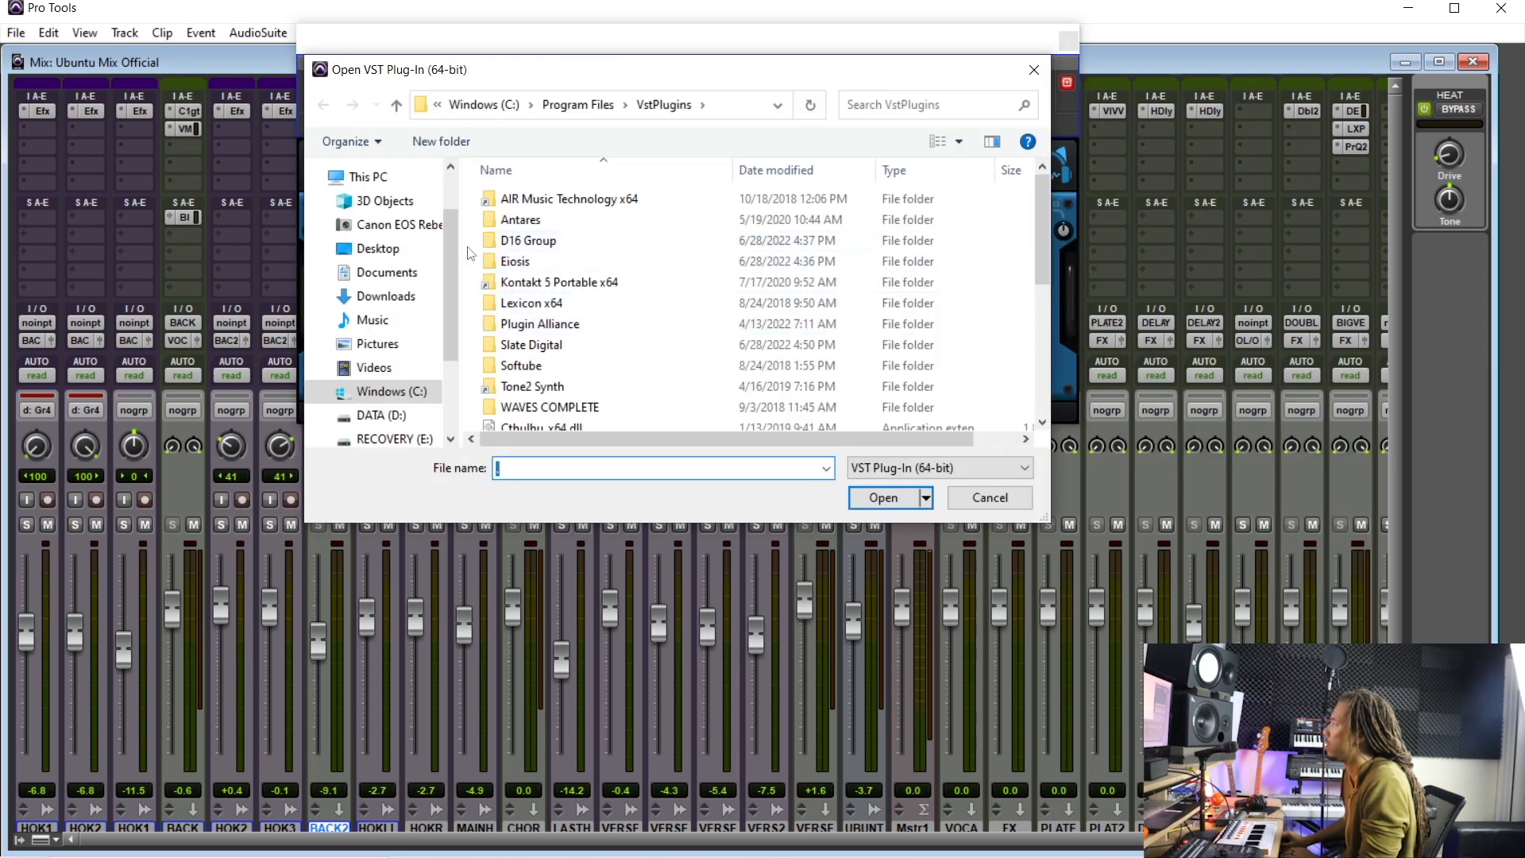
{"action": "double_click", "coordinate": [571, 327]}
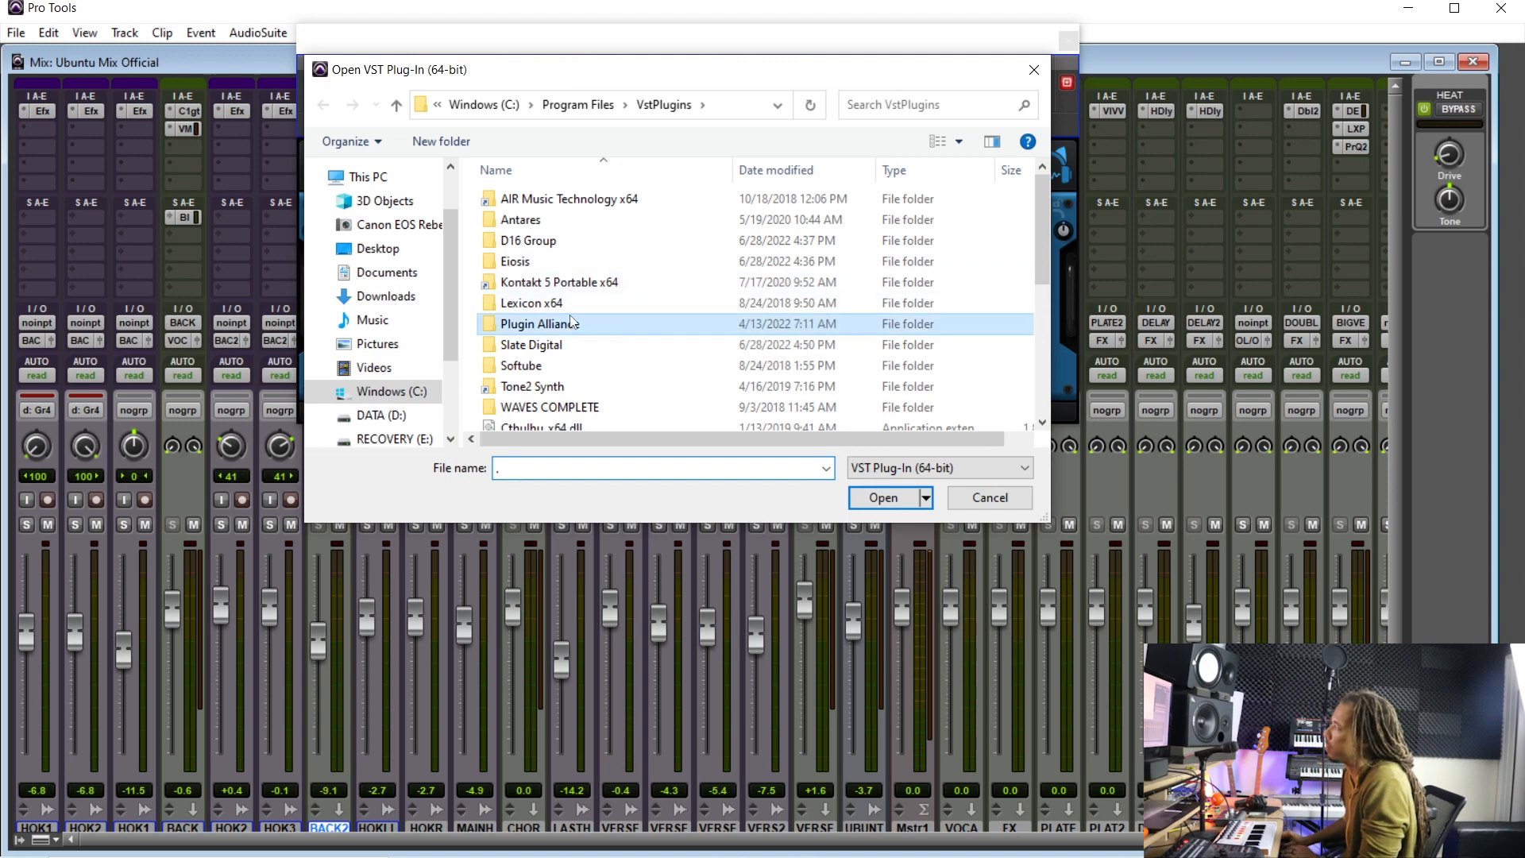
{"action": "scroll", "coordinate": [560, 273], "scroll_direction": "down", "scroll_amount": 3}
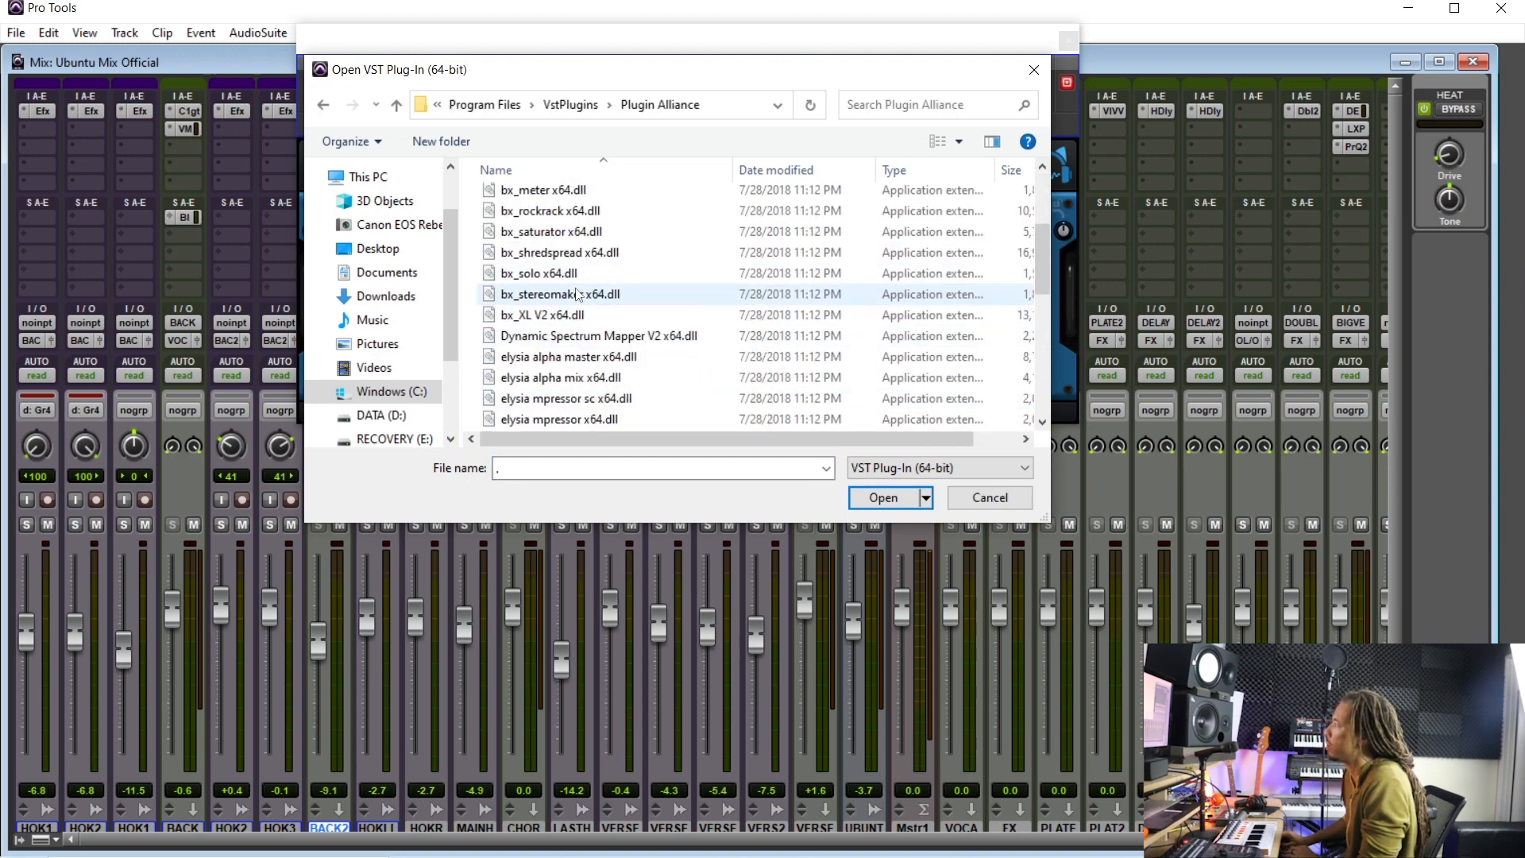
{"action": "double_click", "coordinate": [580, 232]}
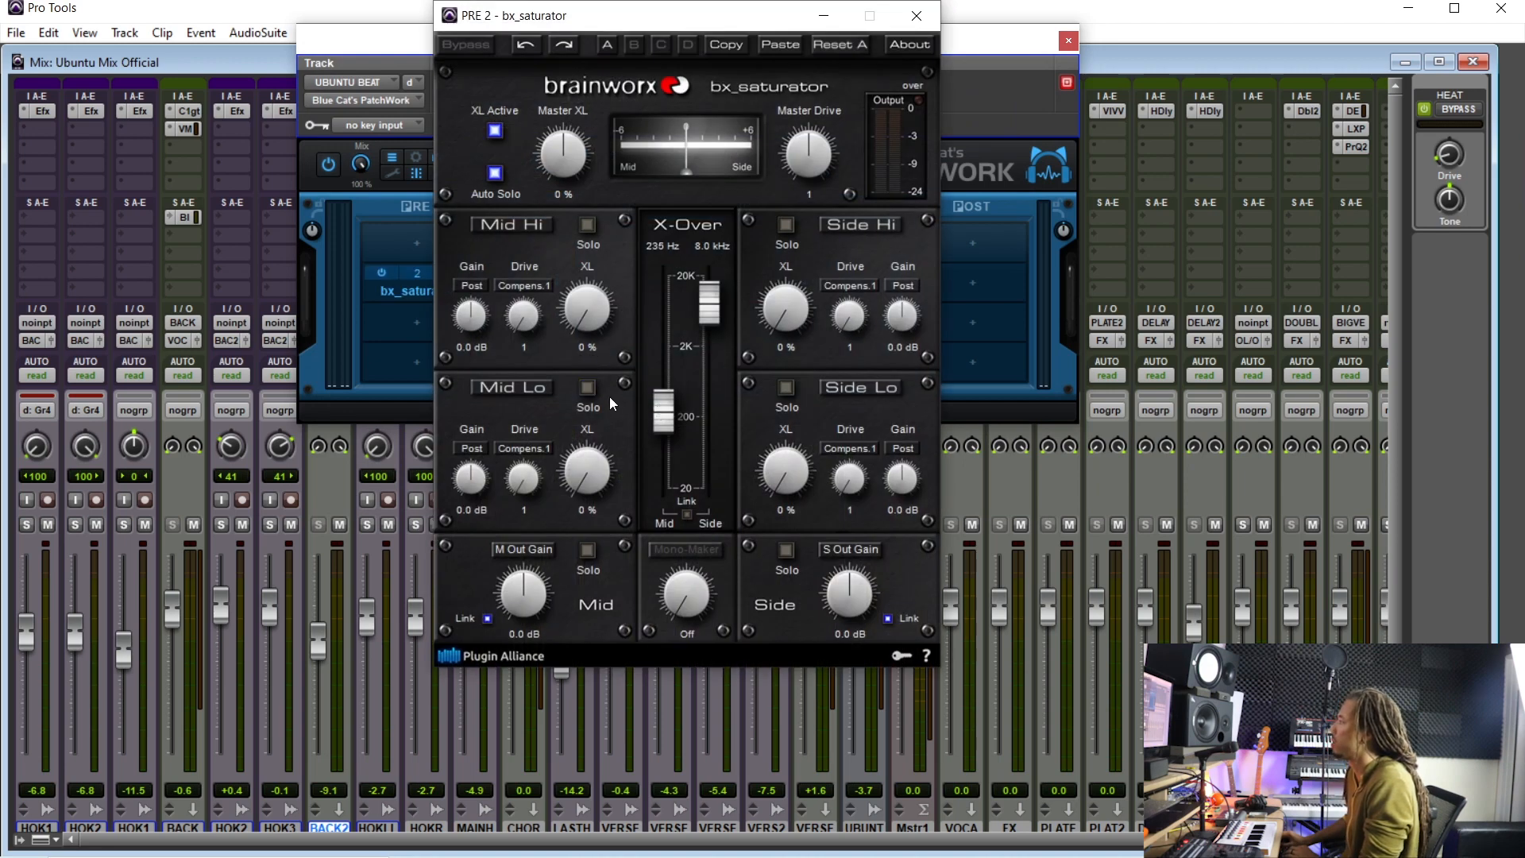
- Place the cursor in the UBUNTU BEAT intro, set the bx_saturator crossover to about 123 Hz and Mid Lo XL to 17%
{"action": "key", "text": "ctrl+equal"}
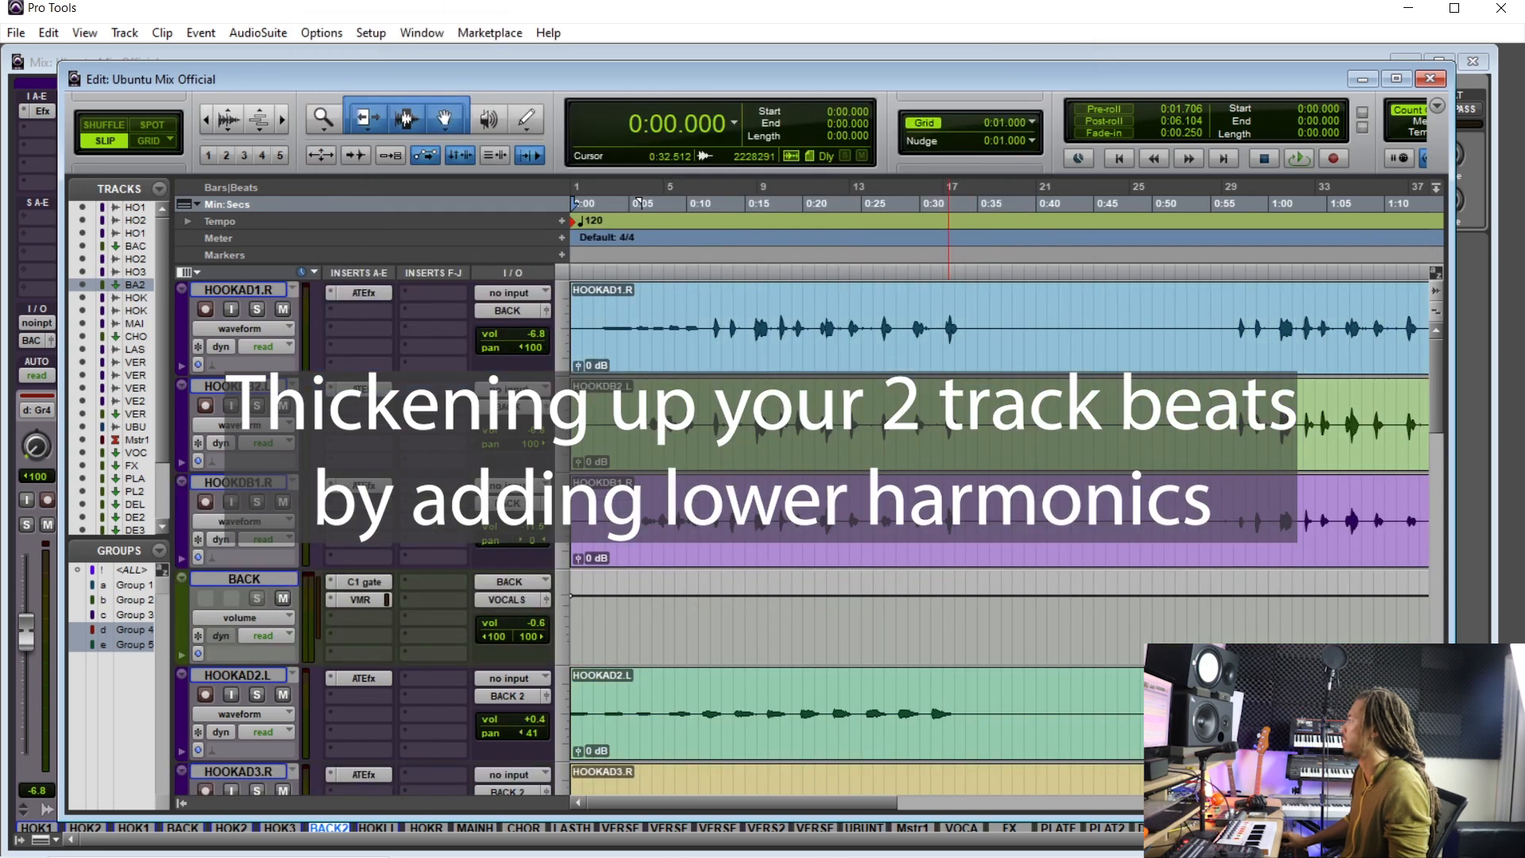
{"action": "scroll", "coordinate": [784, 327], "scroll_direction": "down", "scroll_amount": 5}
{"action": "key", "text": "alt"}
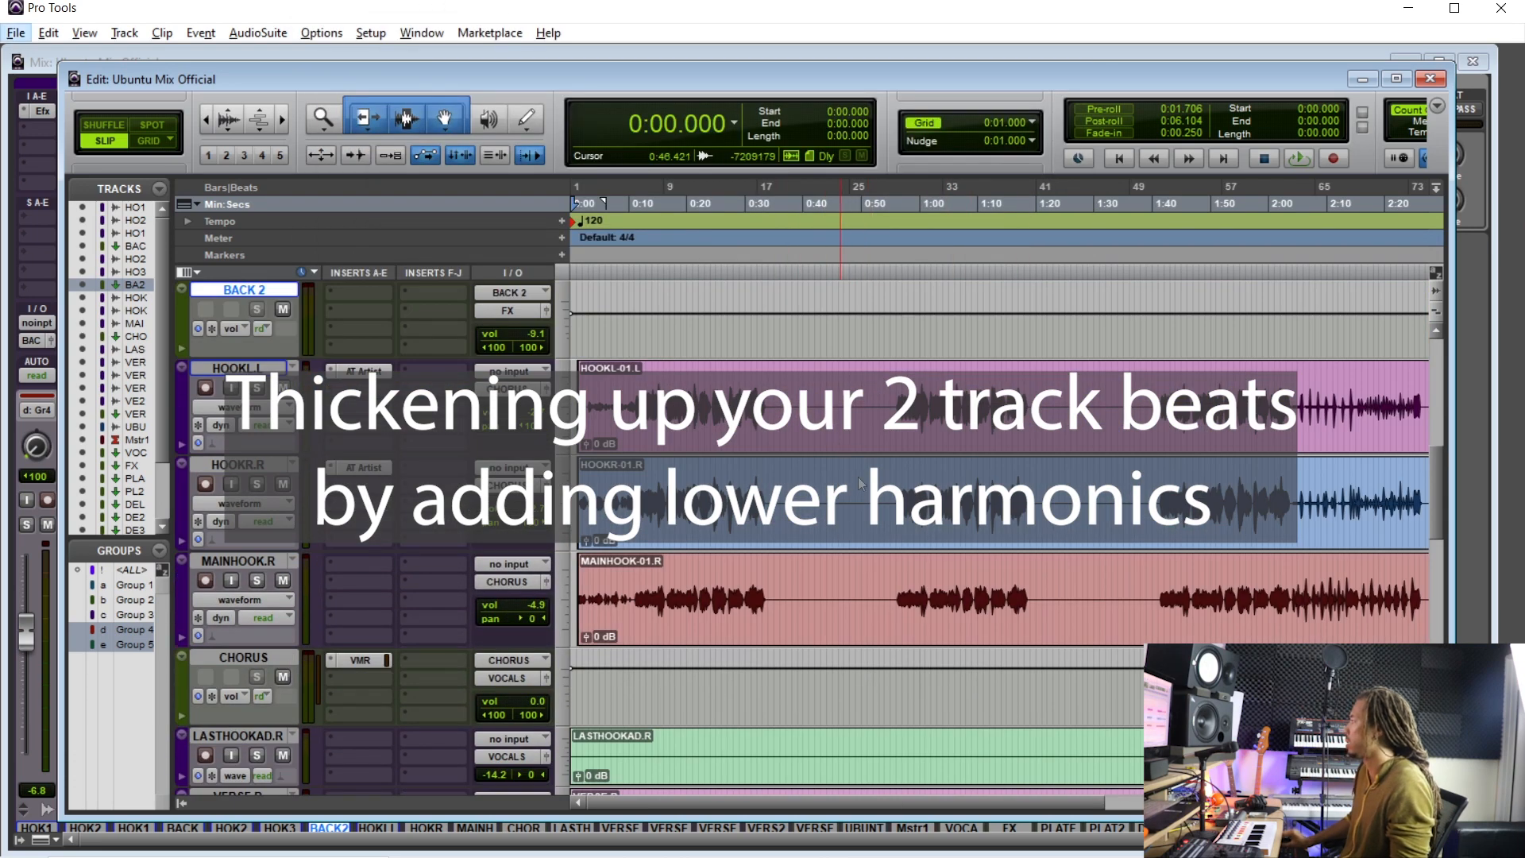
{"action": "left_click", "coordinate": [957, 565]}
{"action": "scroll", "coordinate": [939, 593], "scroll_direction": "down", "scroll_amount": 3}
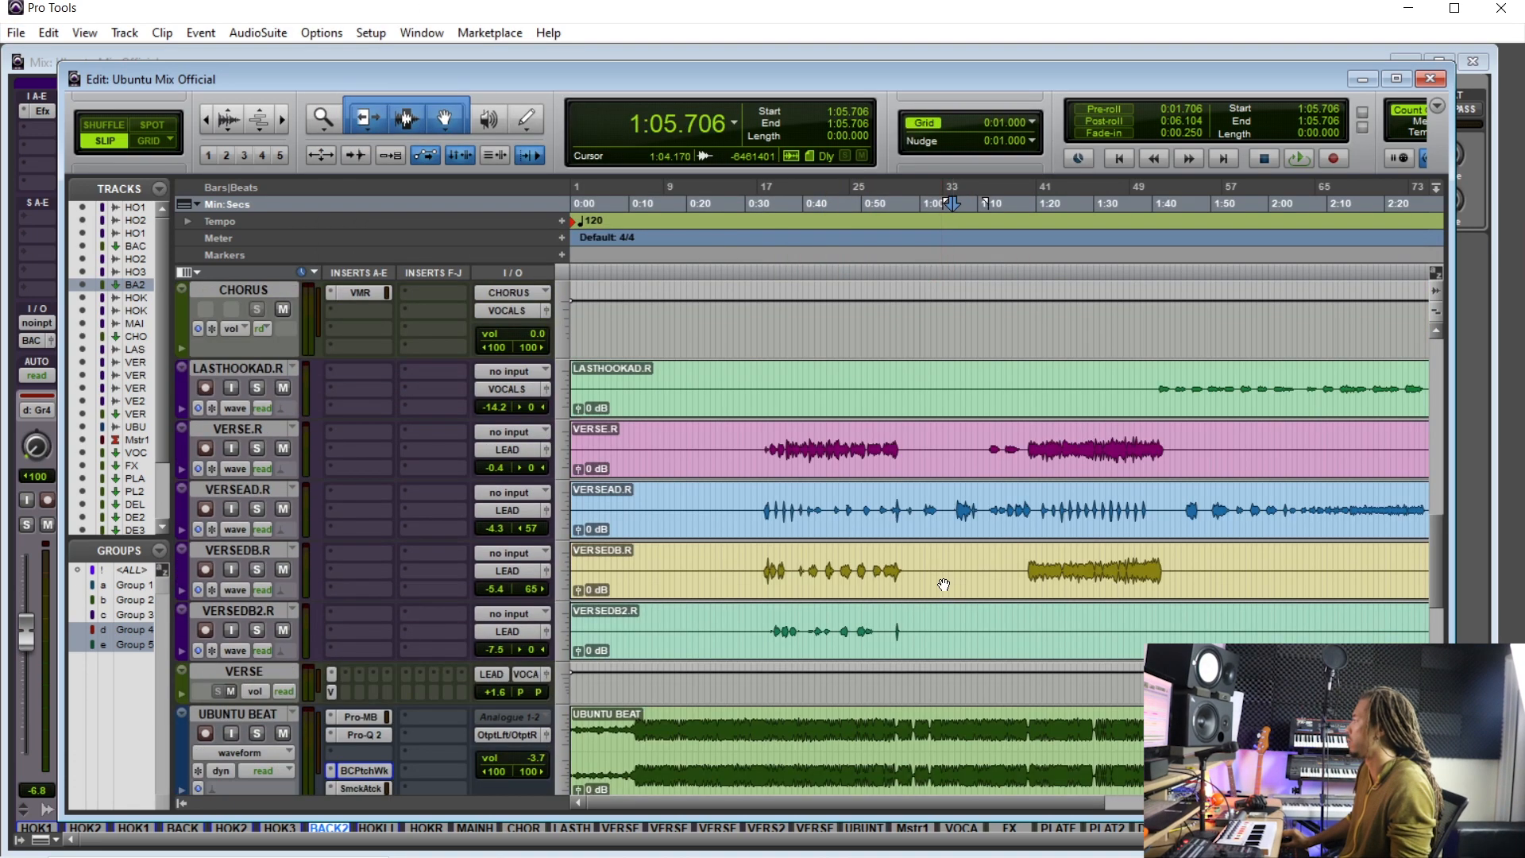
{"action": "scroll", "coordinate": [939, 593], "scroll_direction": "down", "scroll_amount": 2}
{"action": "left_click", "coordinate": [646, 582]}
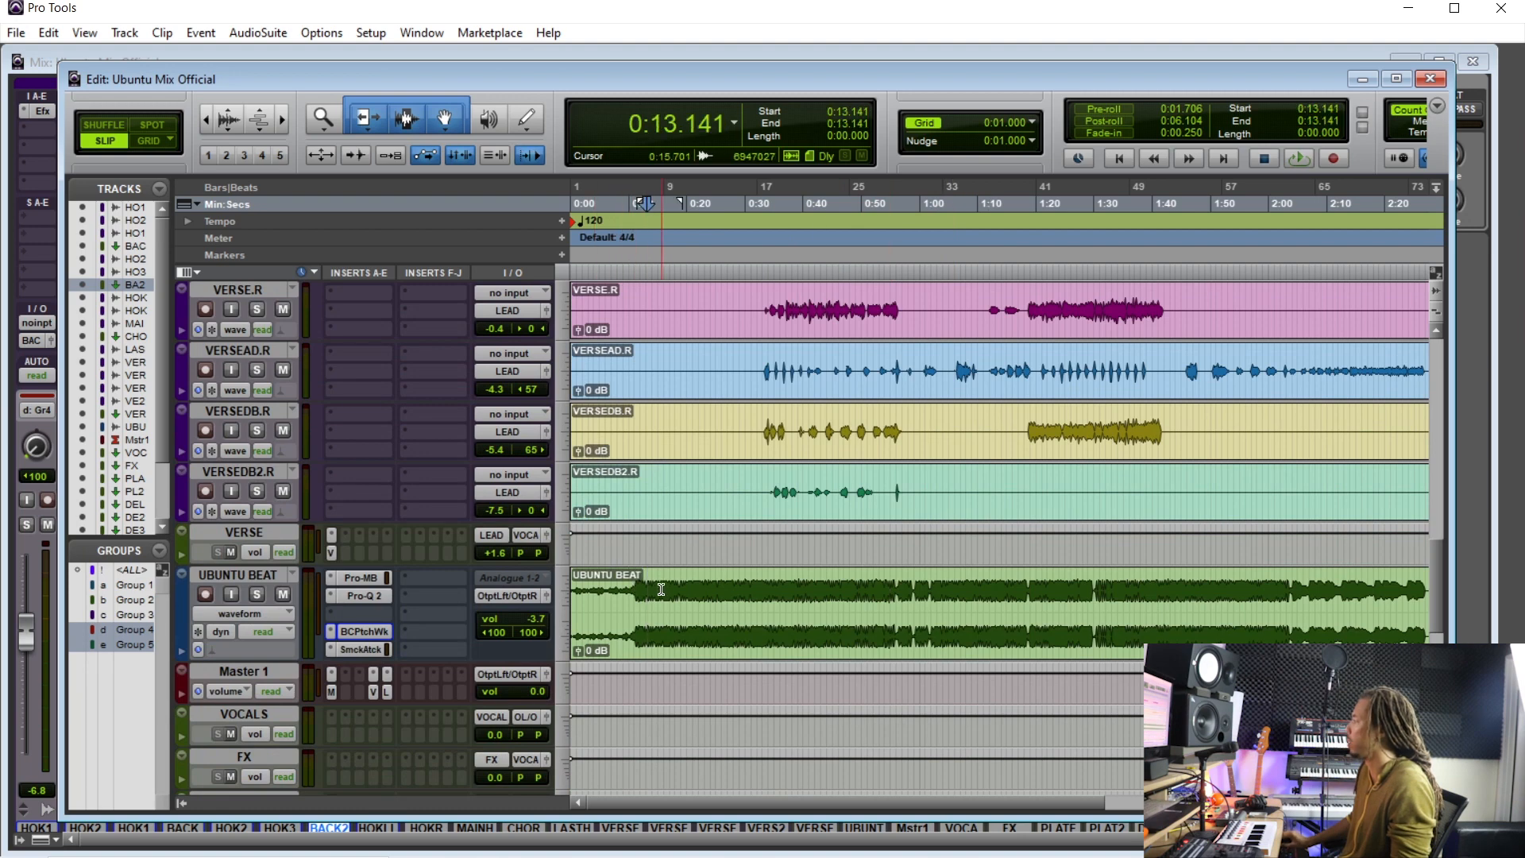
{"action": "key", "text": "ctrl+equal"}
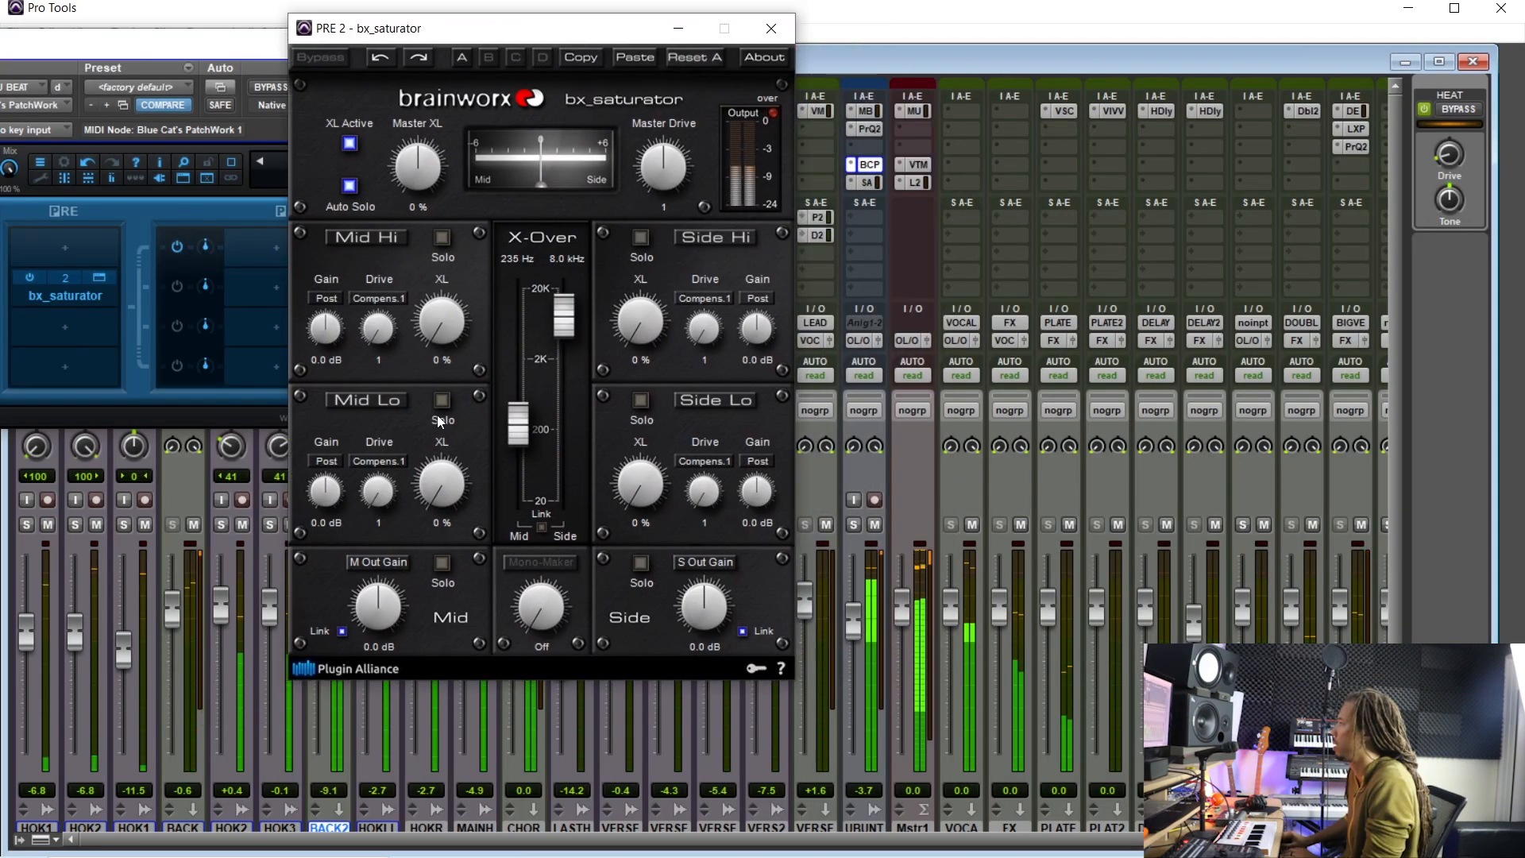
{"action": "left_click_drag", "start_coordinate": [517, 430], "coordinate": [501, 468]}
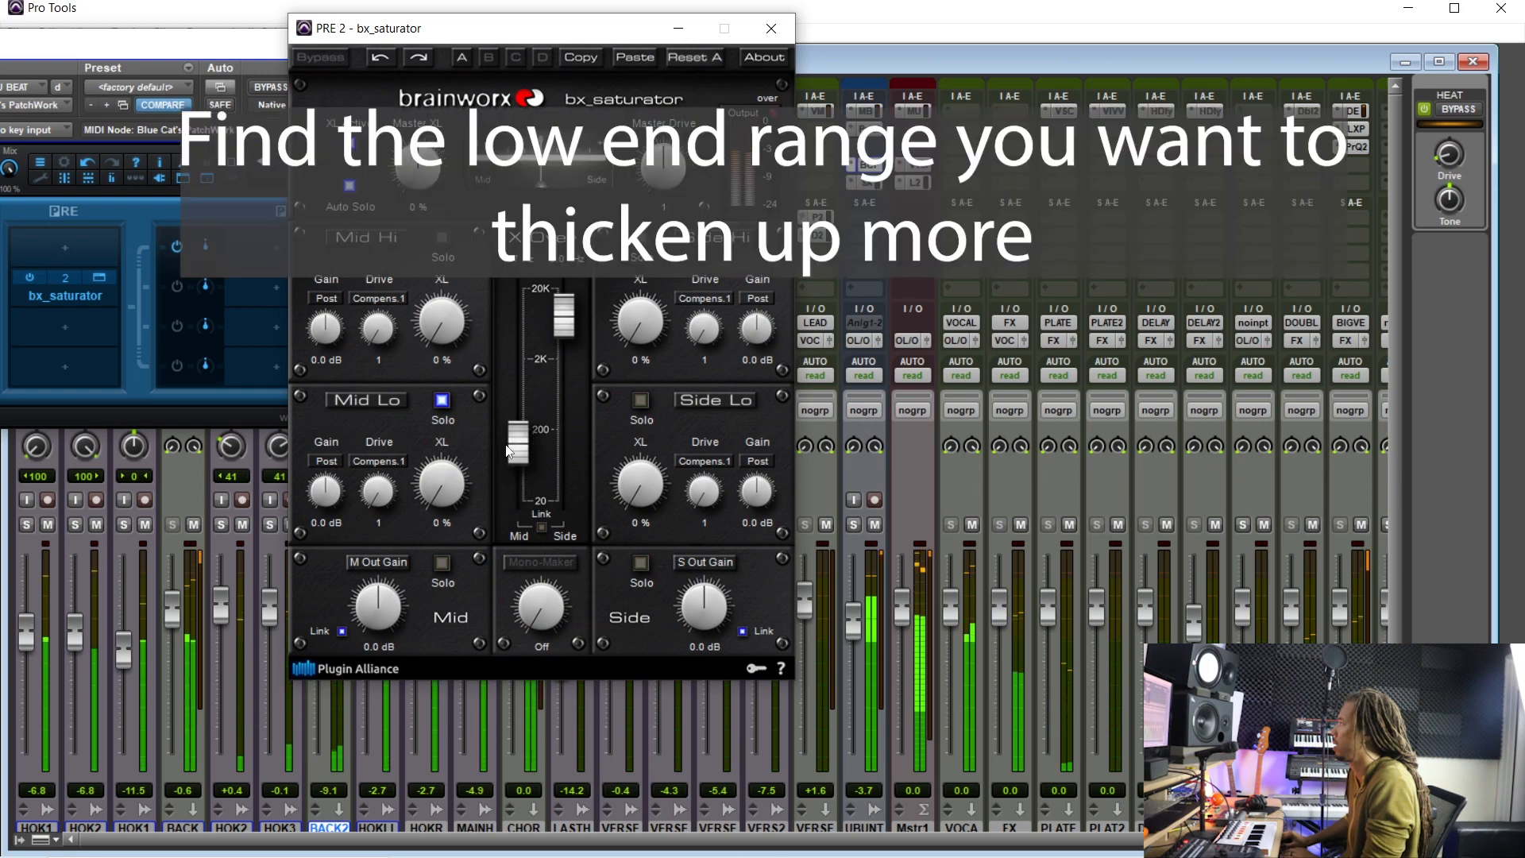
{"action": "left_click_drag", "start_coordinate": [449, 475], "coordinate": [446, 483]}
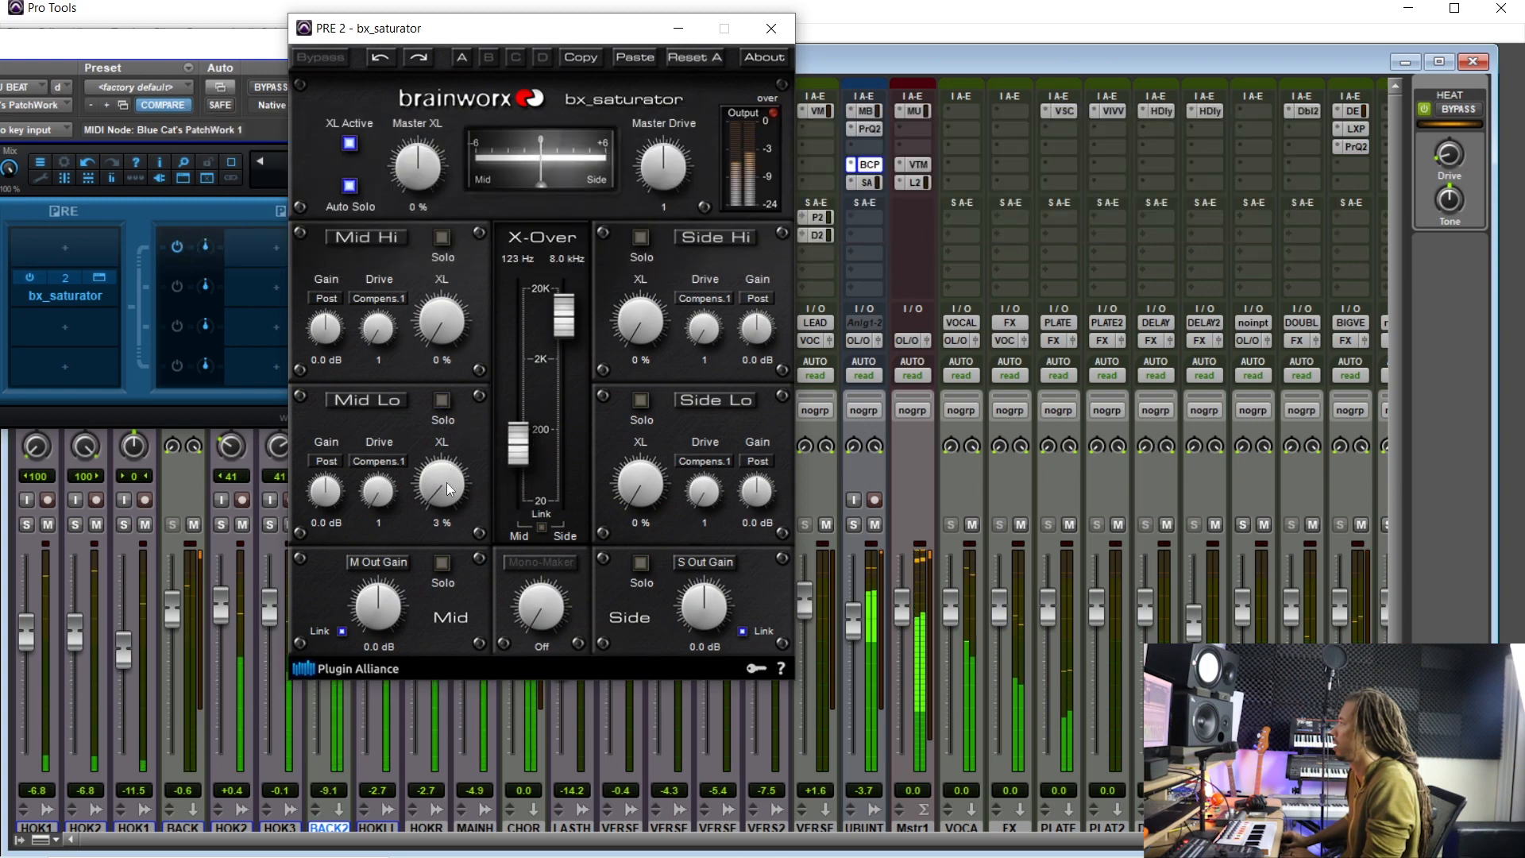
{"action": "scroll", "coordinate": [446, 483], "scroll_direction": "up", "scroll_amount": 2}
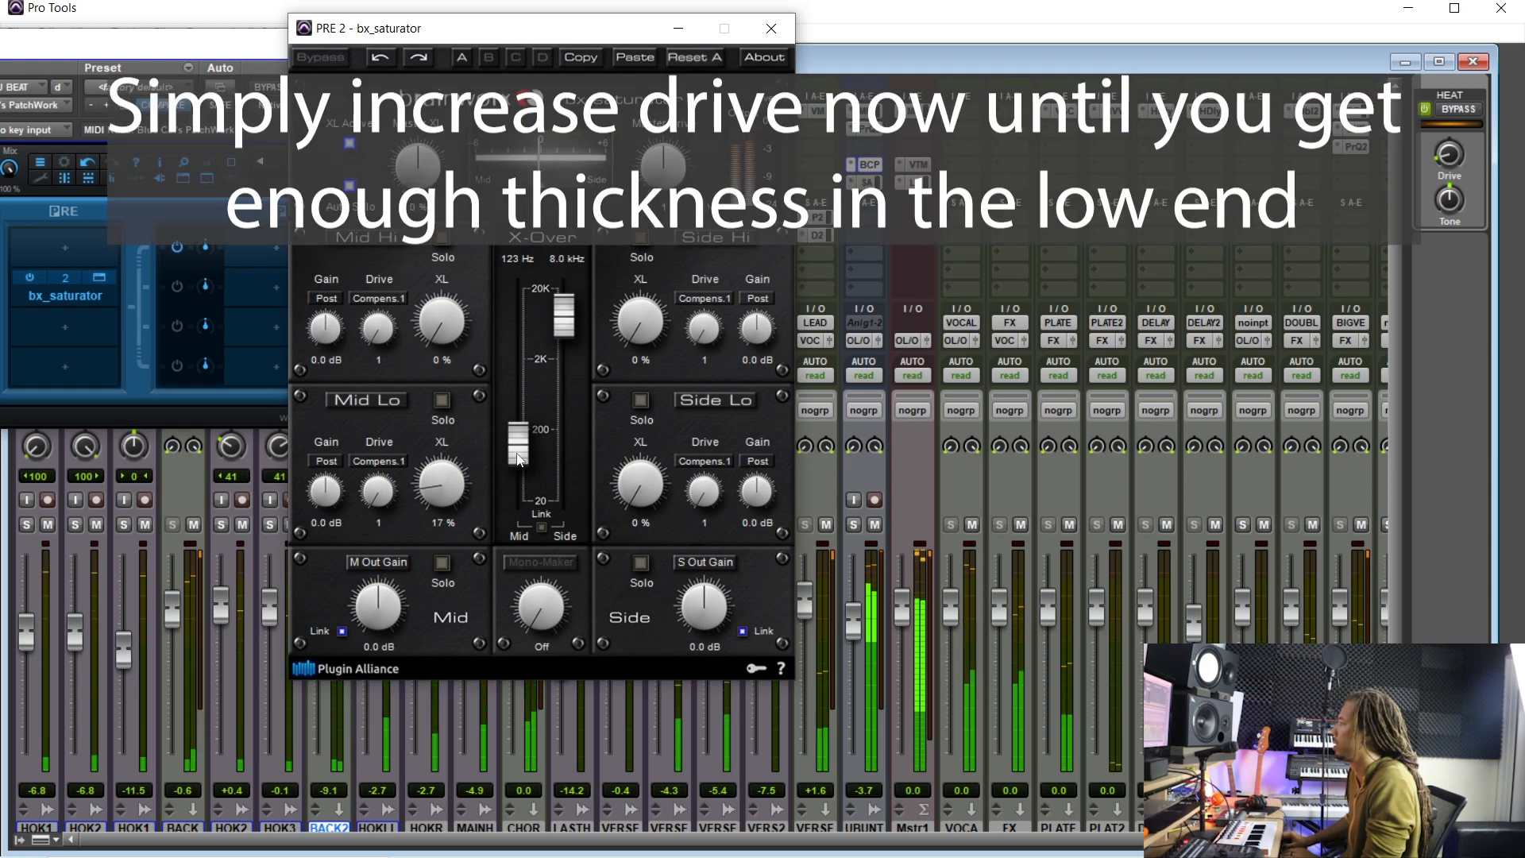
- Solo the Mid Lo band while moving the crossover to about 165 Hz, then unsolo it and set Mid Lo Drive to 2
{"action": "left_click", "coordinate": [381, 404]}
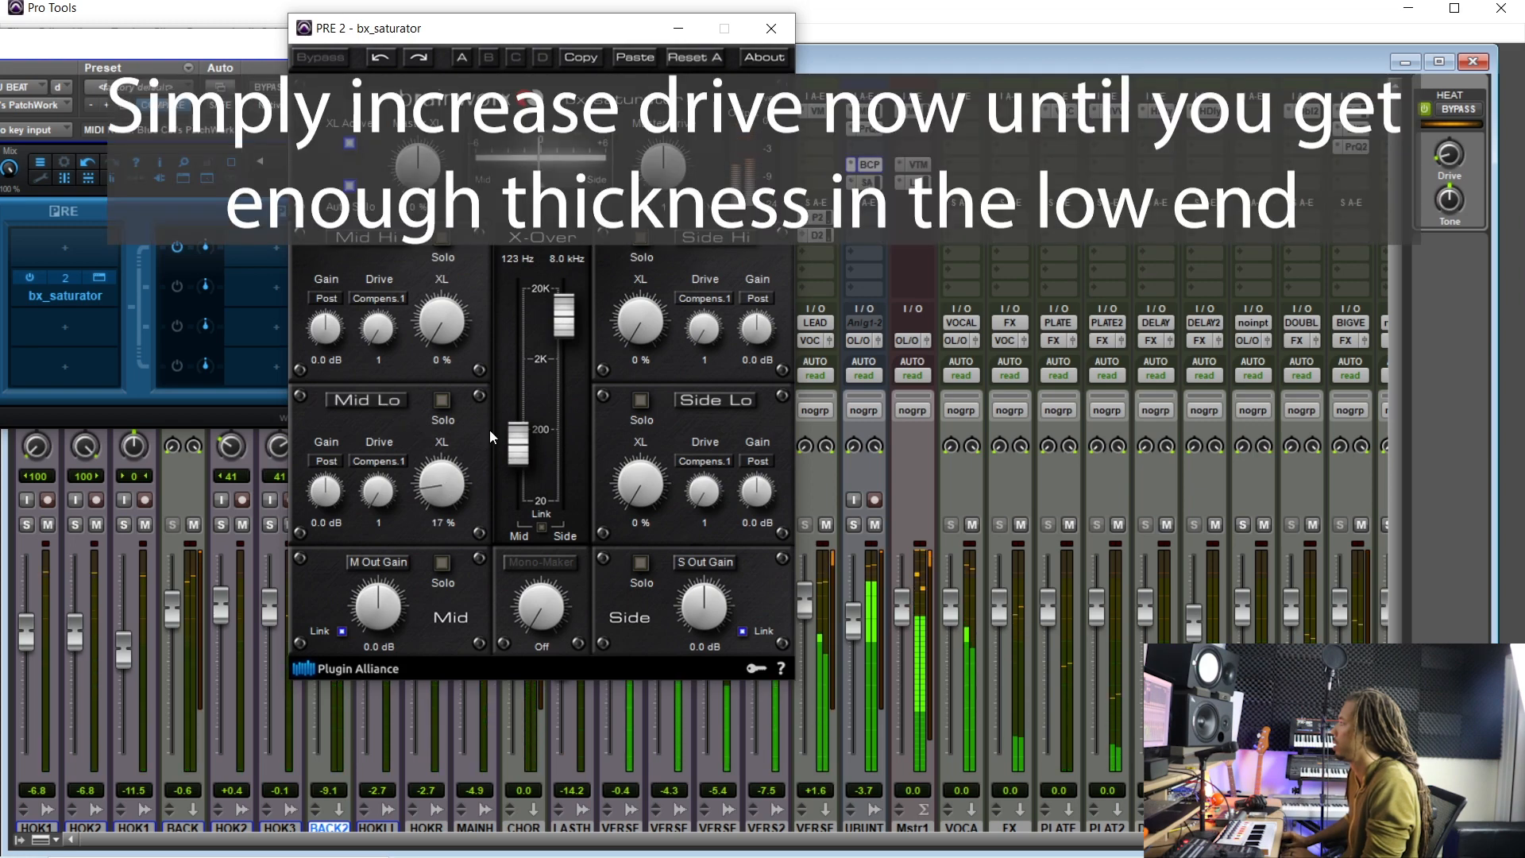
{"action": "left_click_drag", "start_coordinate": [522, 452], "coordinate": [522, 450]}
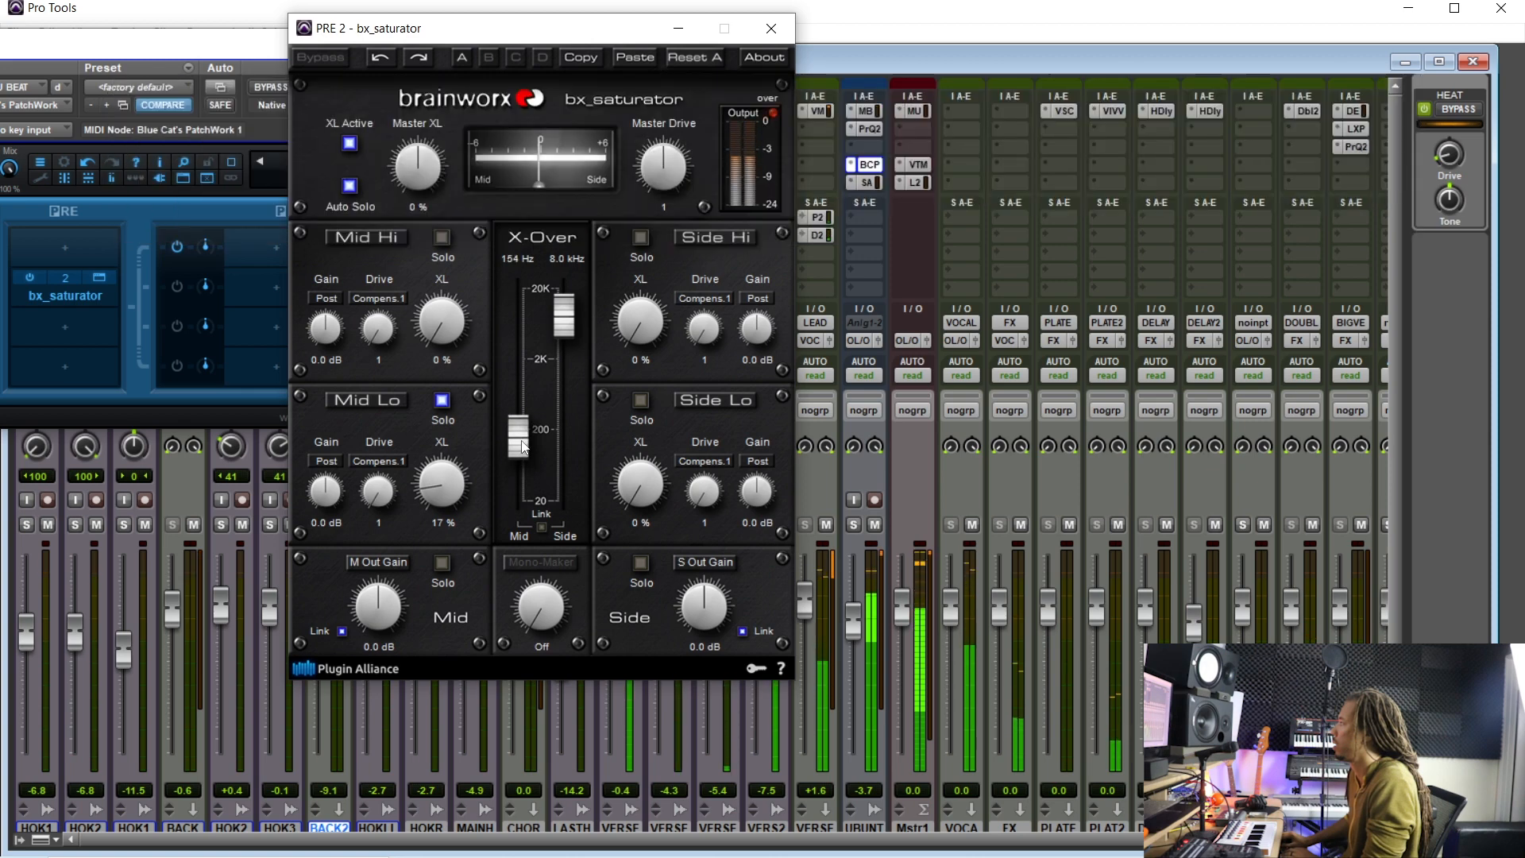
{"action": "left_click", "coordinate": [391, 403]}
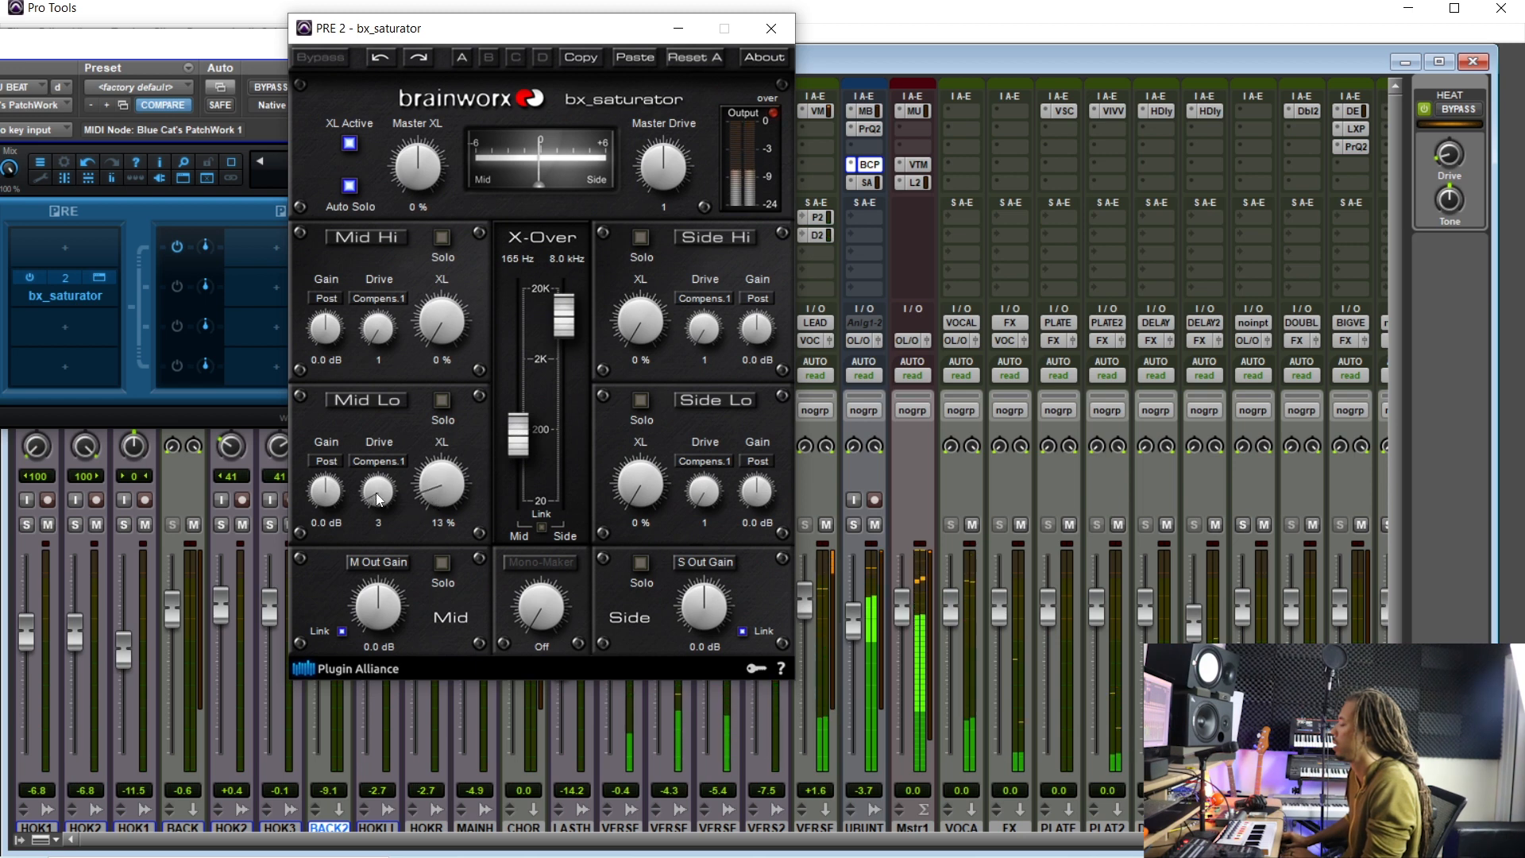
{"action": "scroll", "coordinate": [375, 493], "scroll_direction": "down", "scroll_amount": 1}
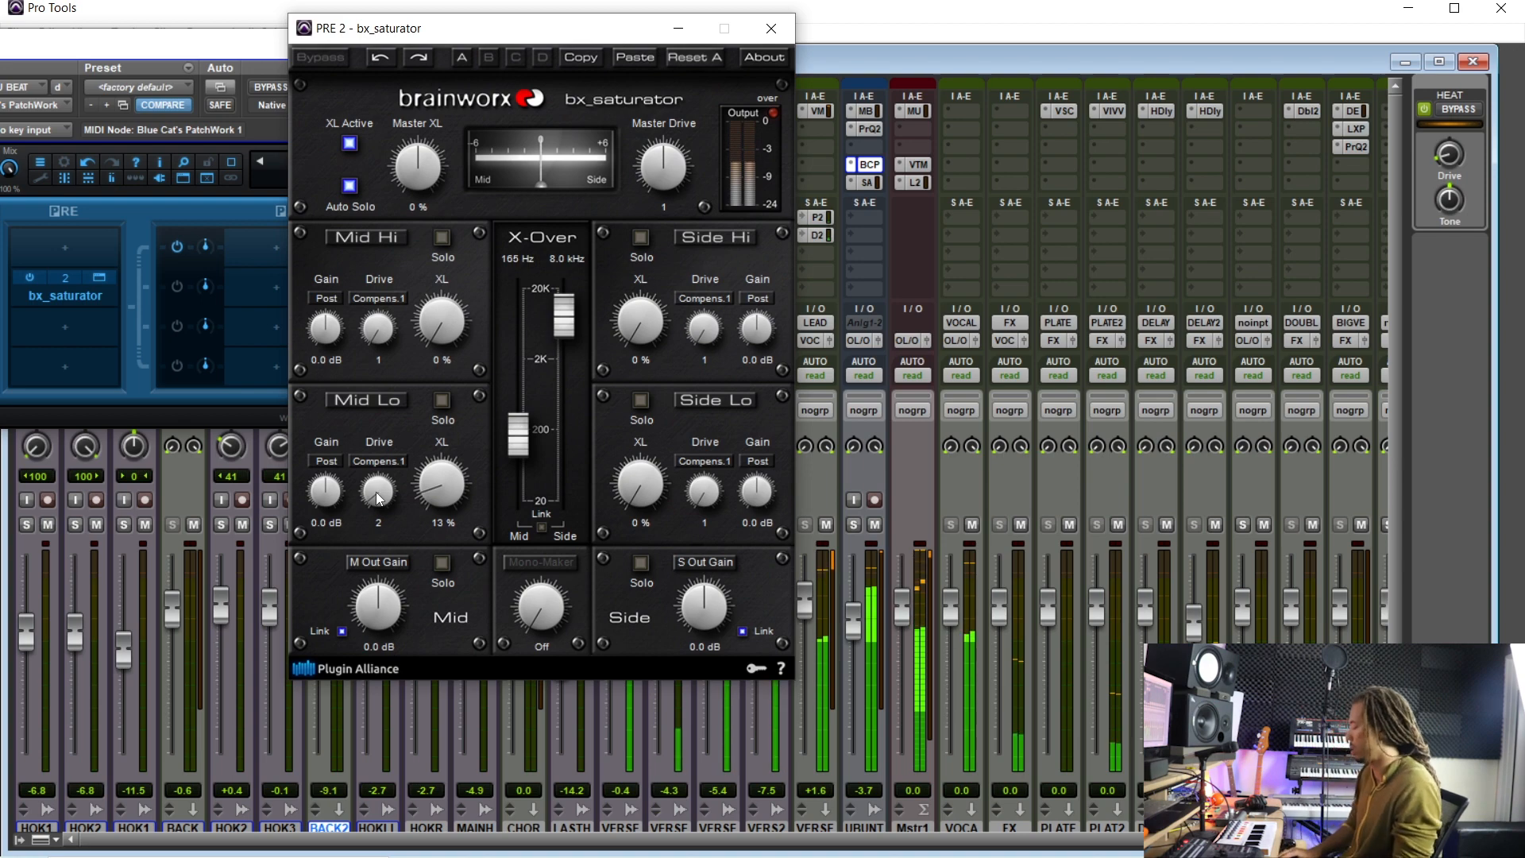
- Play the beat, toggle the Mid Lo band off and on to compare, and raise Mid Lo XL to 17%
{"action": "key", "text": "ctrl+equal"}
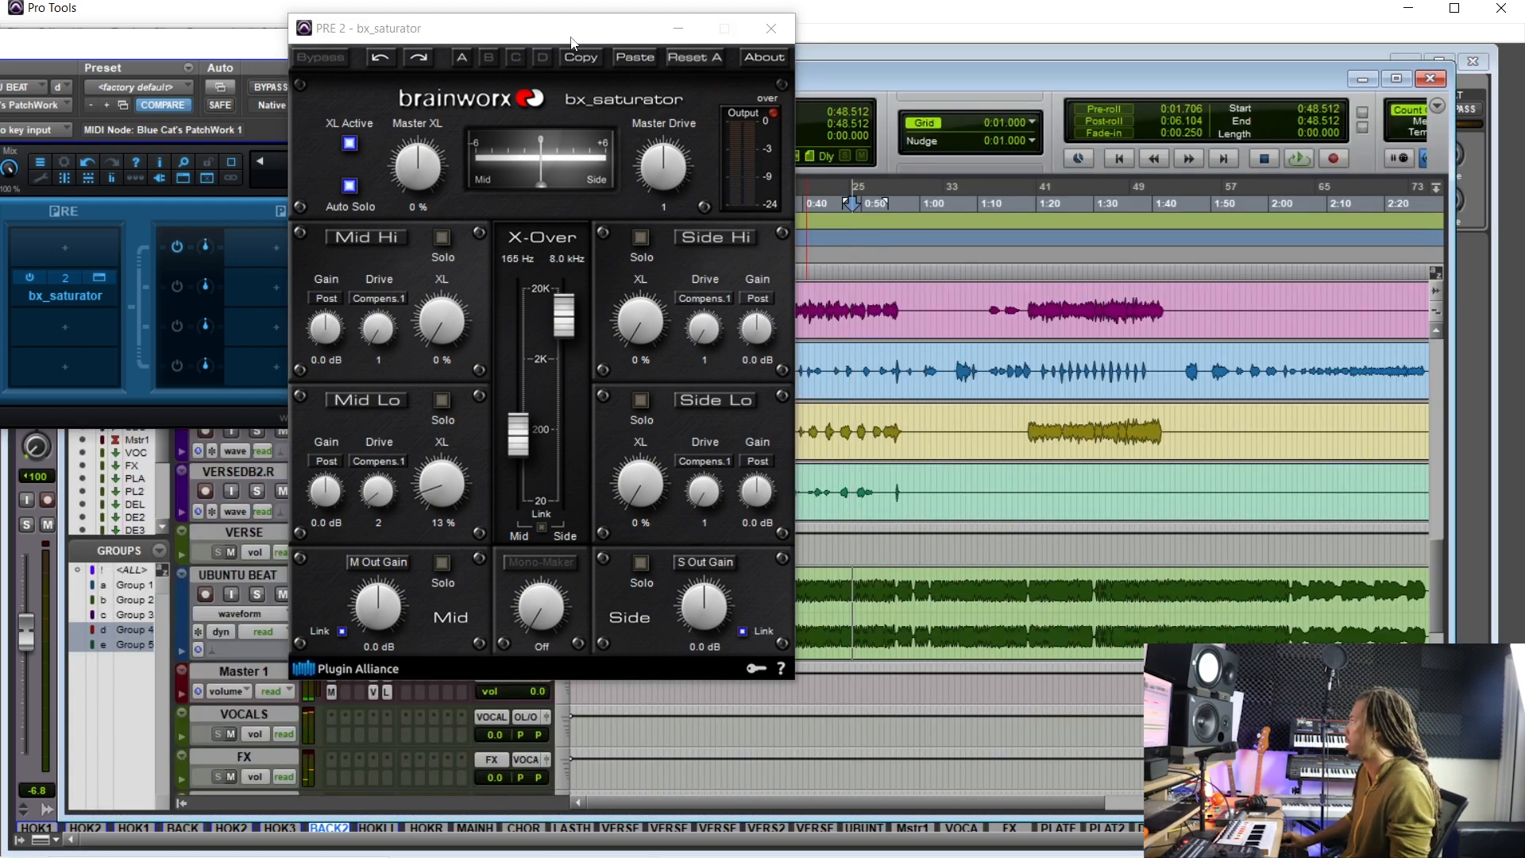
{"action": "left_click_drag", "start_coordinate": [560, 37], "coordinate": [428, 52]}
{"action": "left_click", "coordinate": [930, 594]}
{"action": "key", "text": "space"}
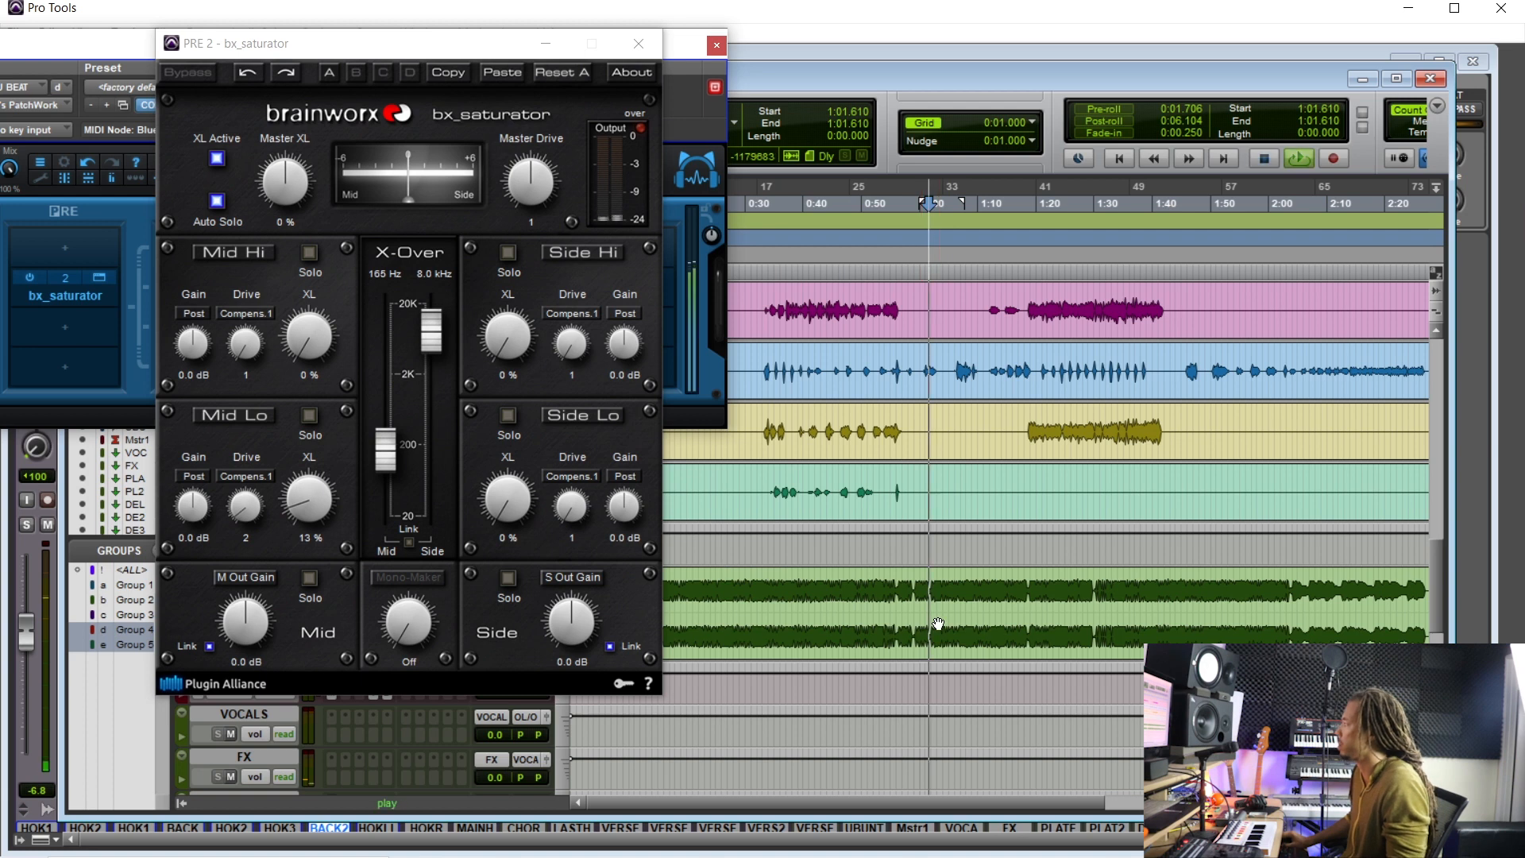
{"action": "left_click", "coordinate": [247, 414]}
{"action": "left_click", "coordinate": [247, 414]}
{"action": "scroll", "coordinate": [307, 513], "scroll_direction": "up", "scroll_amount": 2}
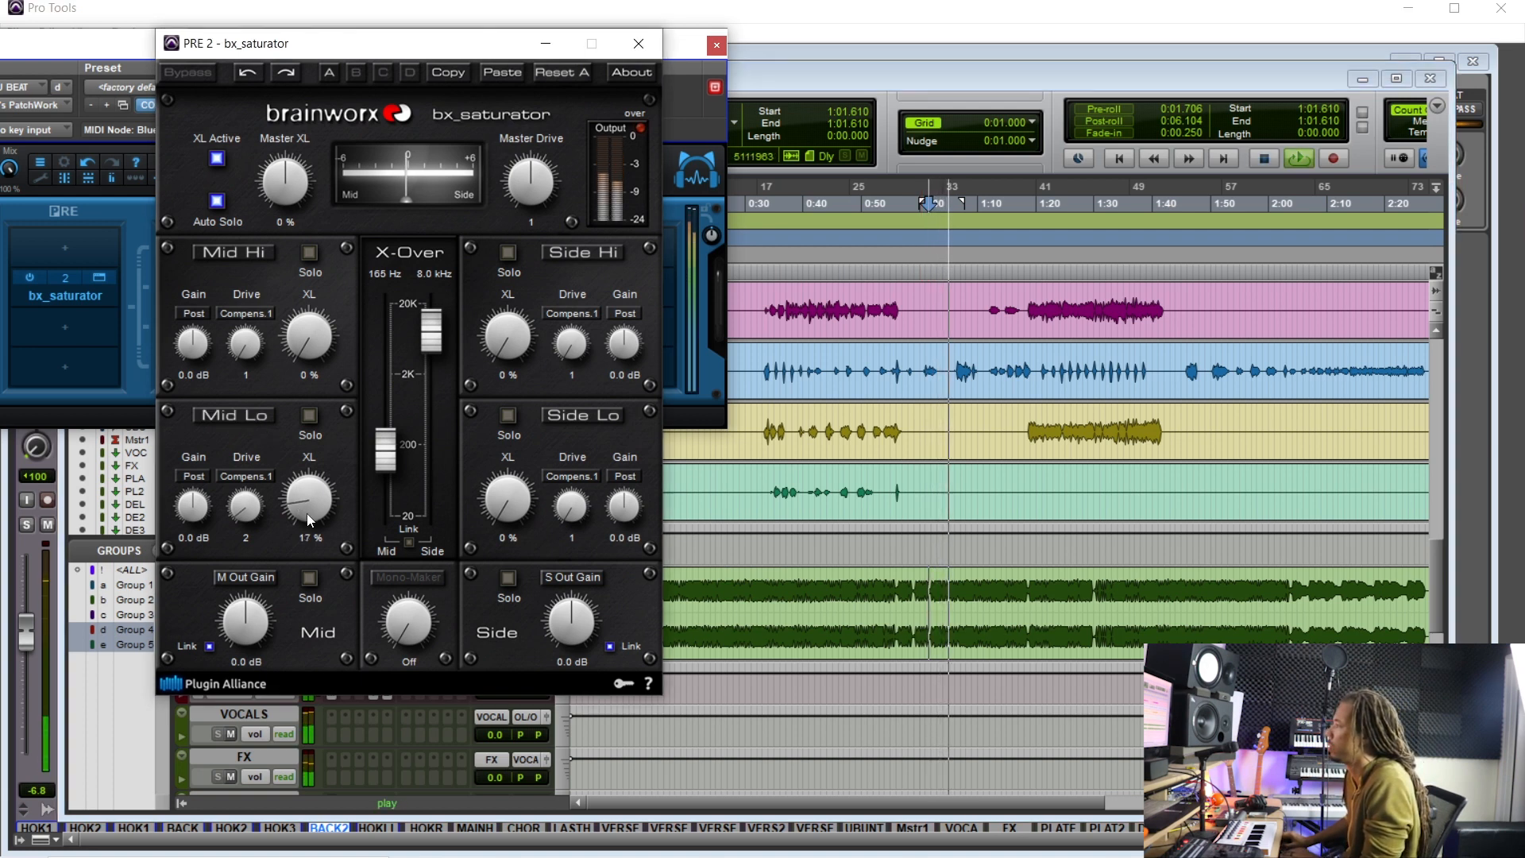
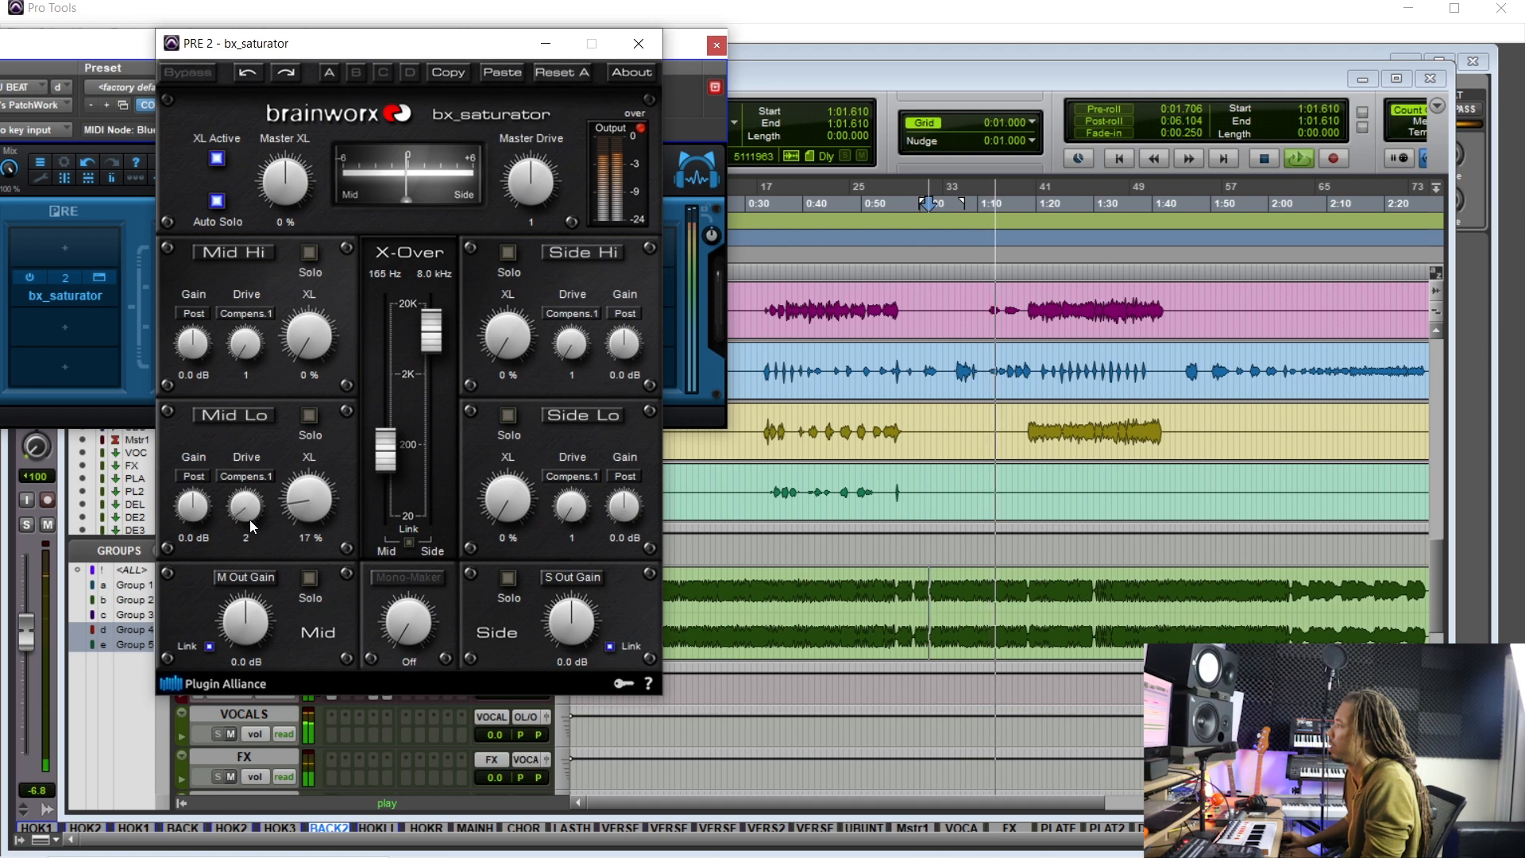
- Close the plugin windows and audition the verse, selecting phrases on the VERSE.R and VERSEDB.R tracks
{"action": "left_click", "coordinate": [638, 43]}
{"action": "left_click", "coordinate": [716, 45]}
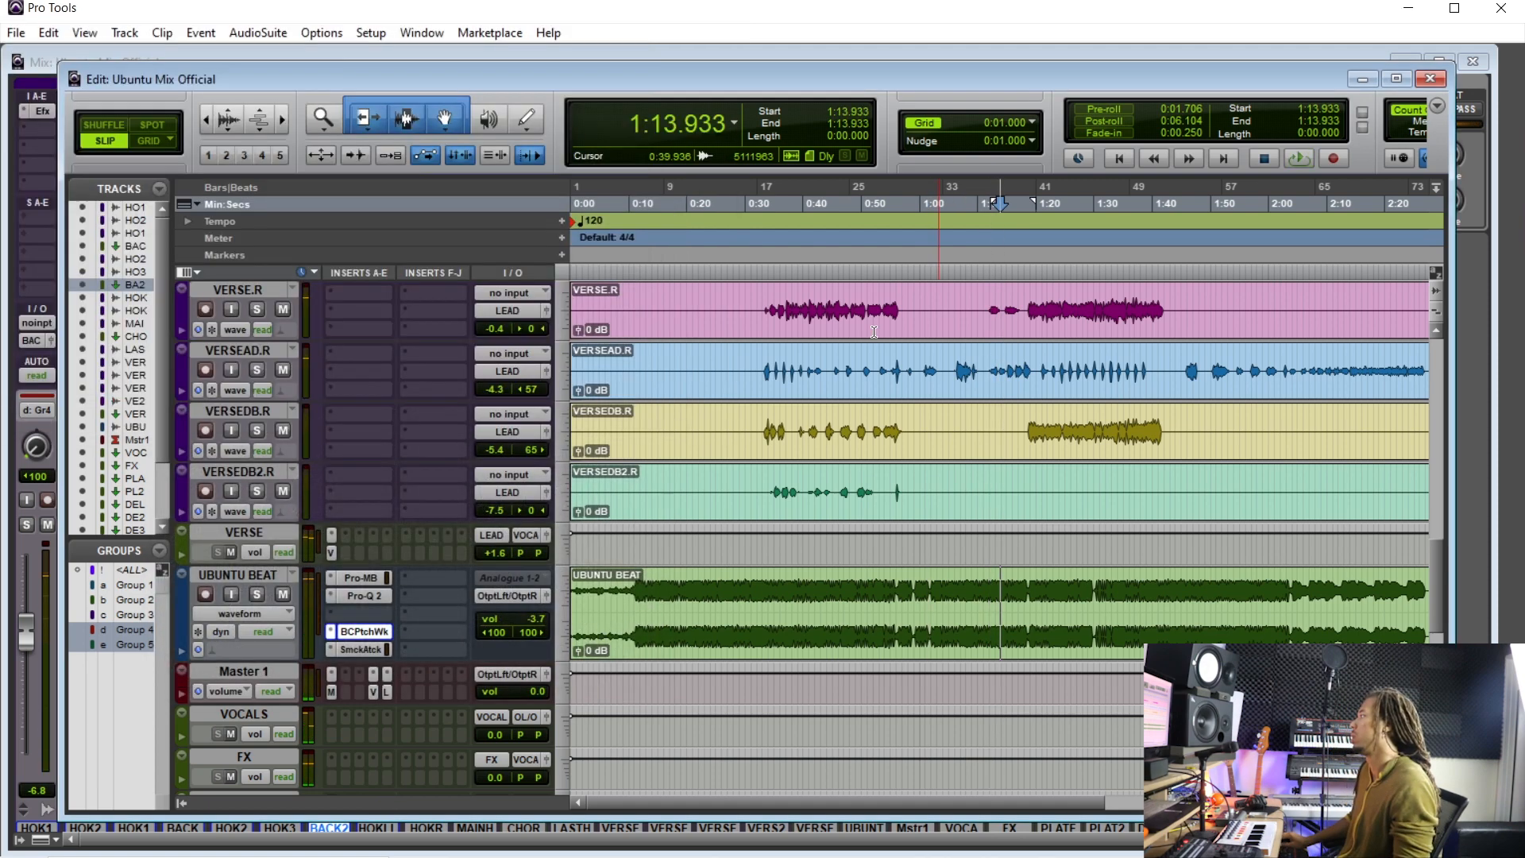
{"action": "key", "text": "space"}
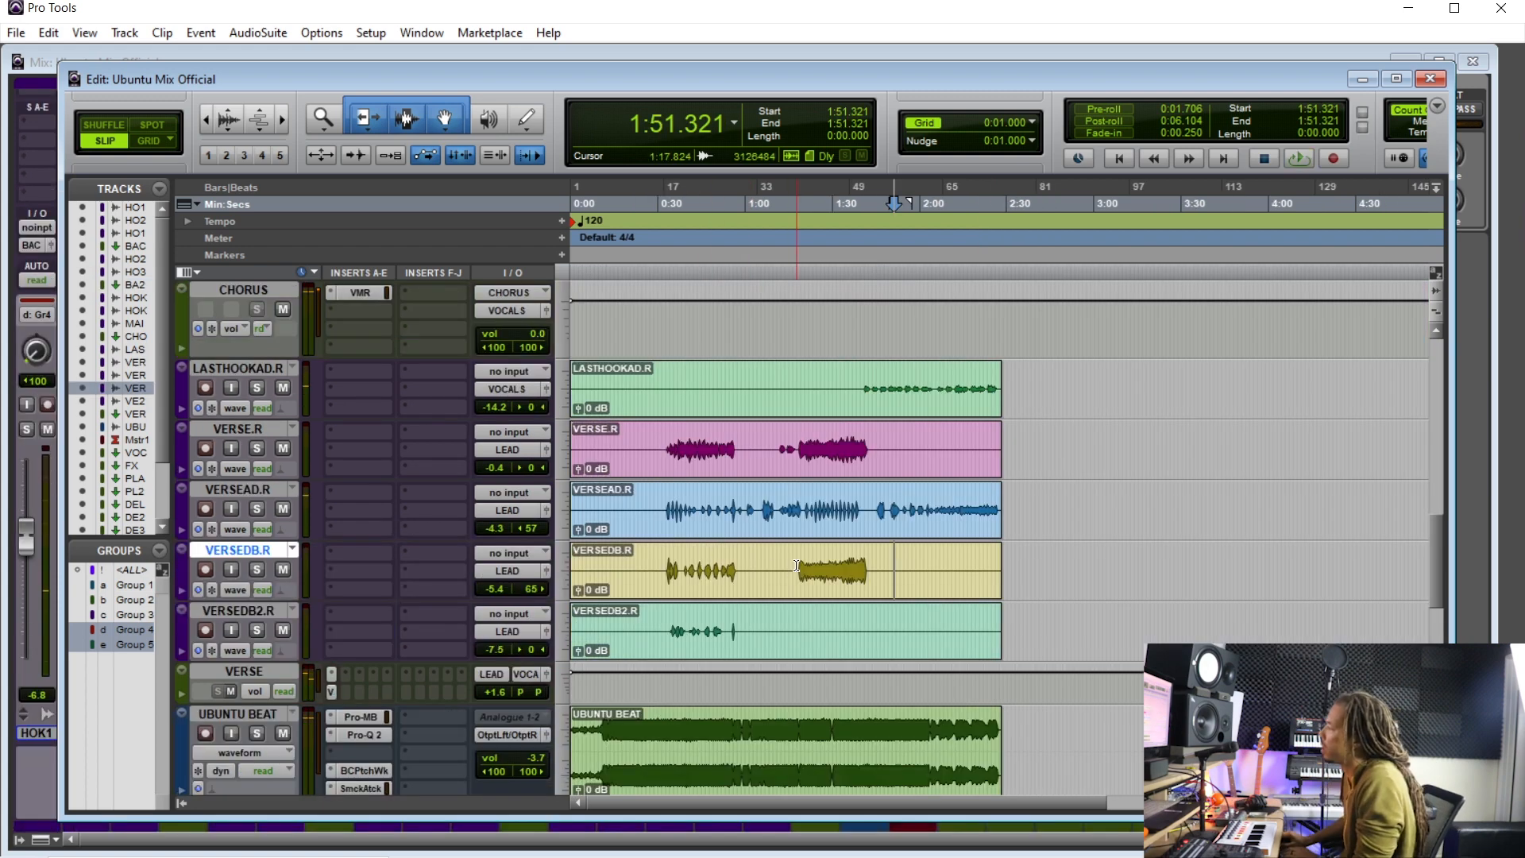
{"action": "left_click_drag", "start_coordinate": [796, 565], "coordinate": [879, 564]}
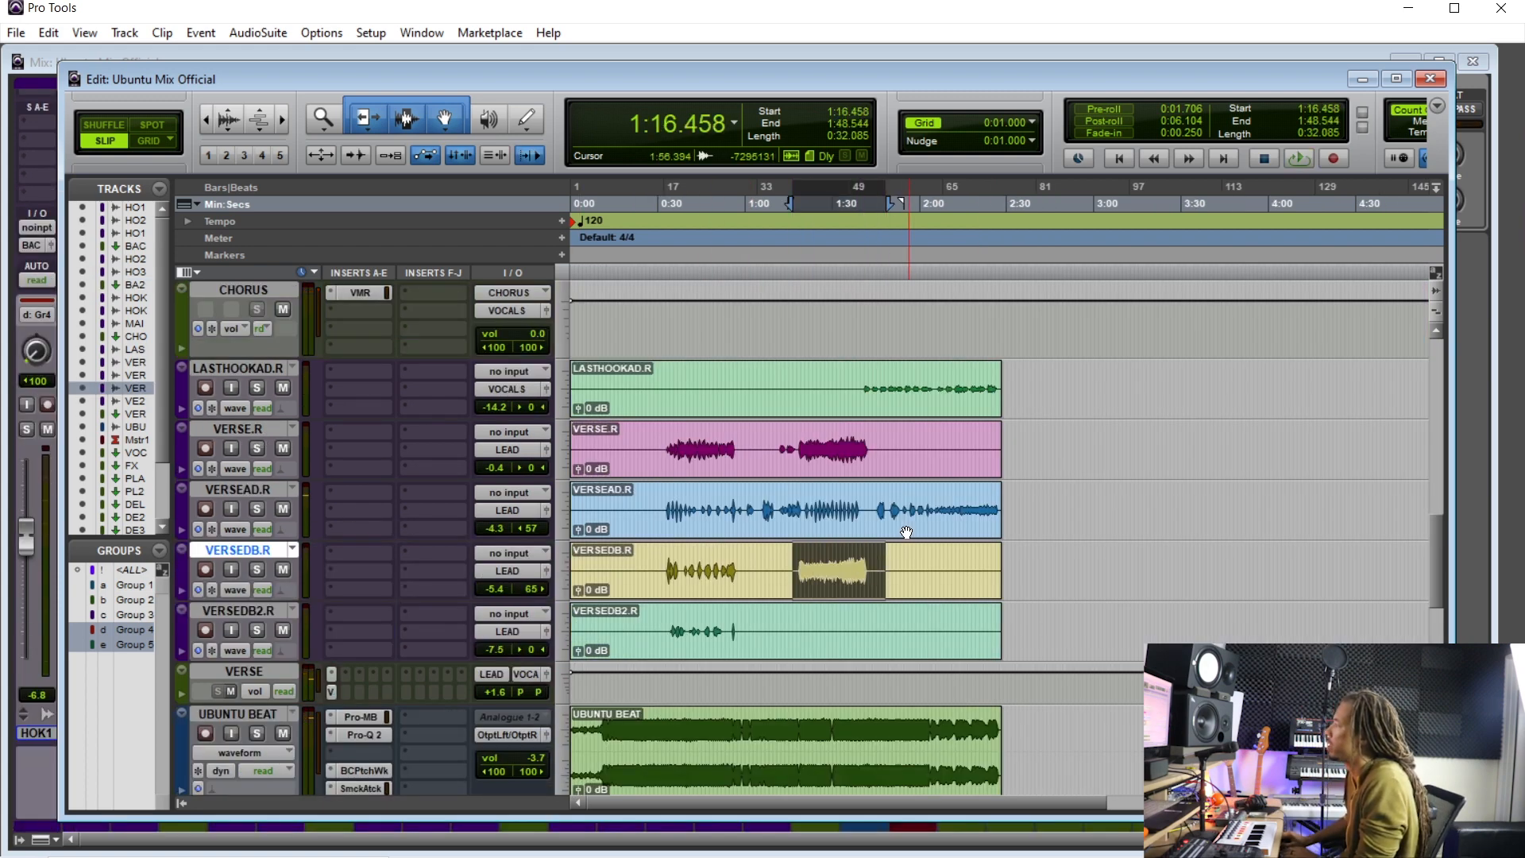
{"action": "left_click", "coordinate": [256, 428]}
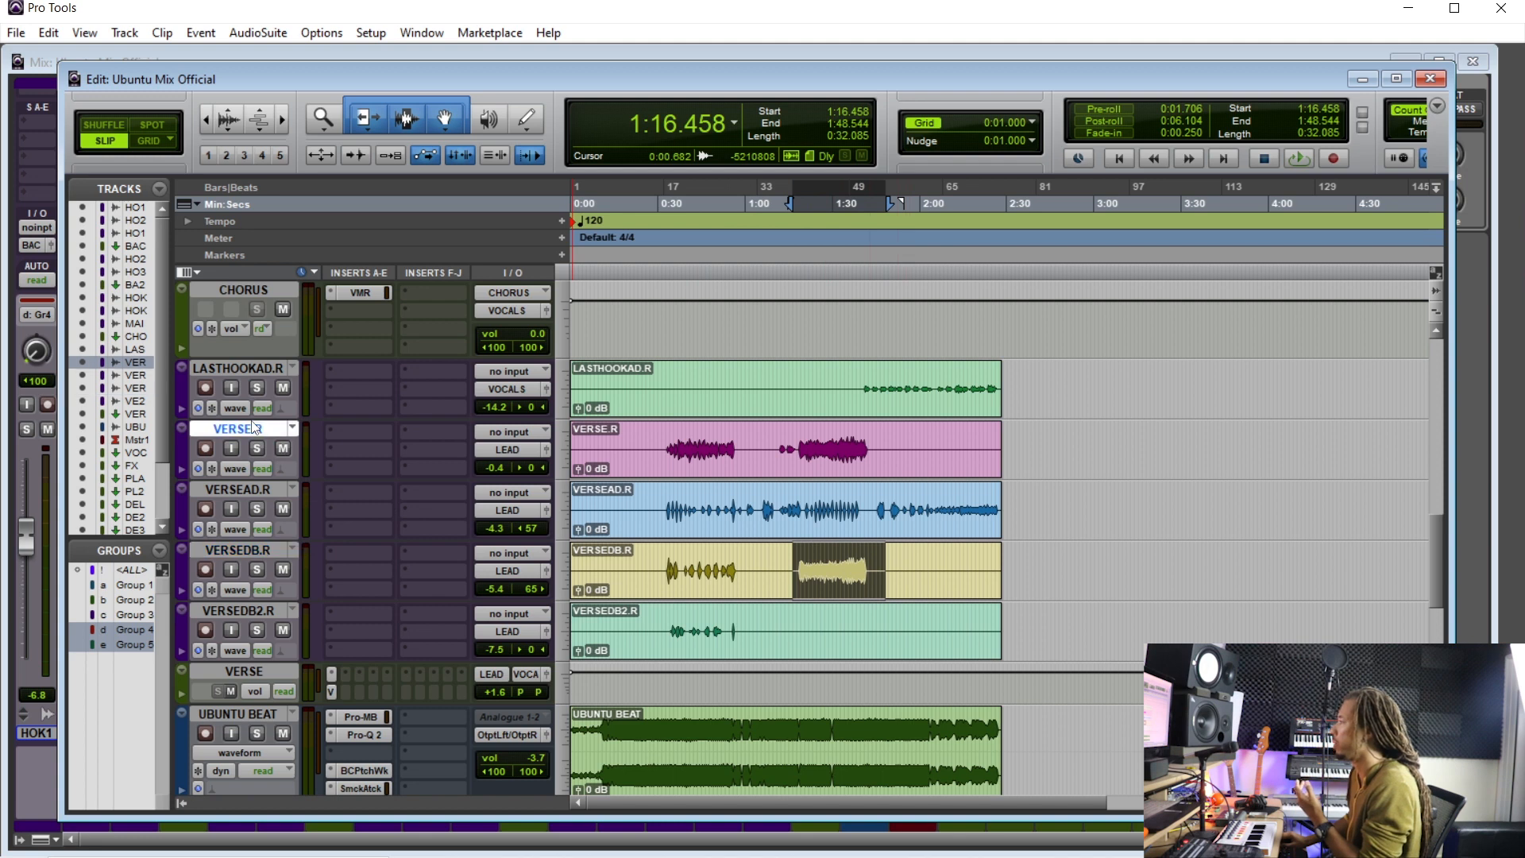
{"action": "left_click_drag", "start_coordinate": [790, 441], "coordinate": [830, 442]}
{"action": "left_click", "coordinate": [797, 559]}
{"action": "left_click_drag", "start_coordinate": [736, 564], "coordinate": [665, 553]}
{"action": "left_click_drag", "start_coordinate": [793, 563], "coordinate": [868, 555]}
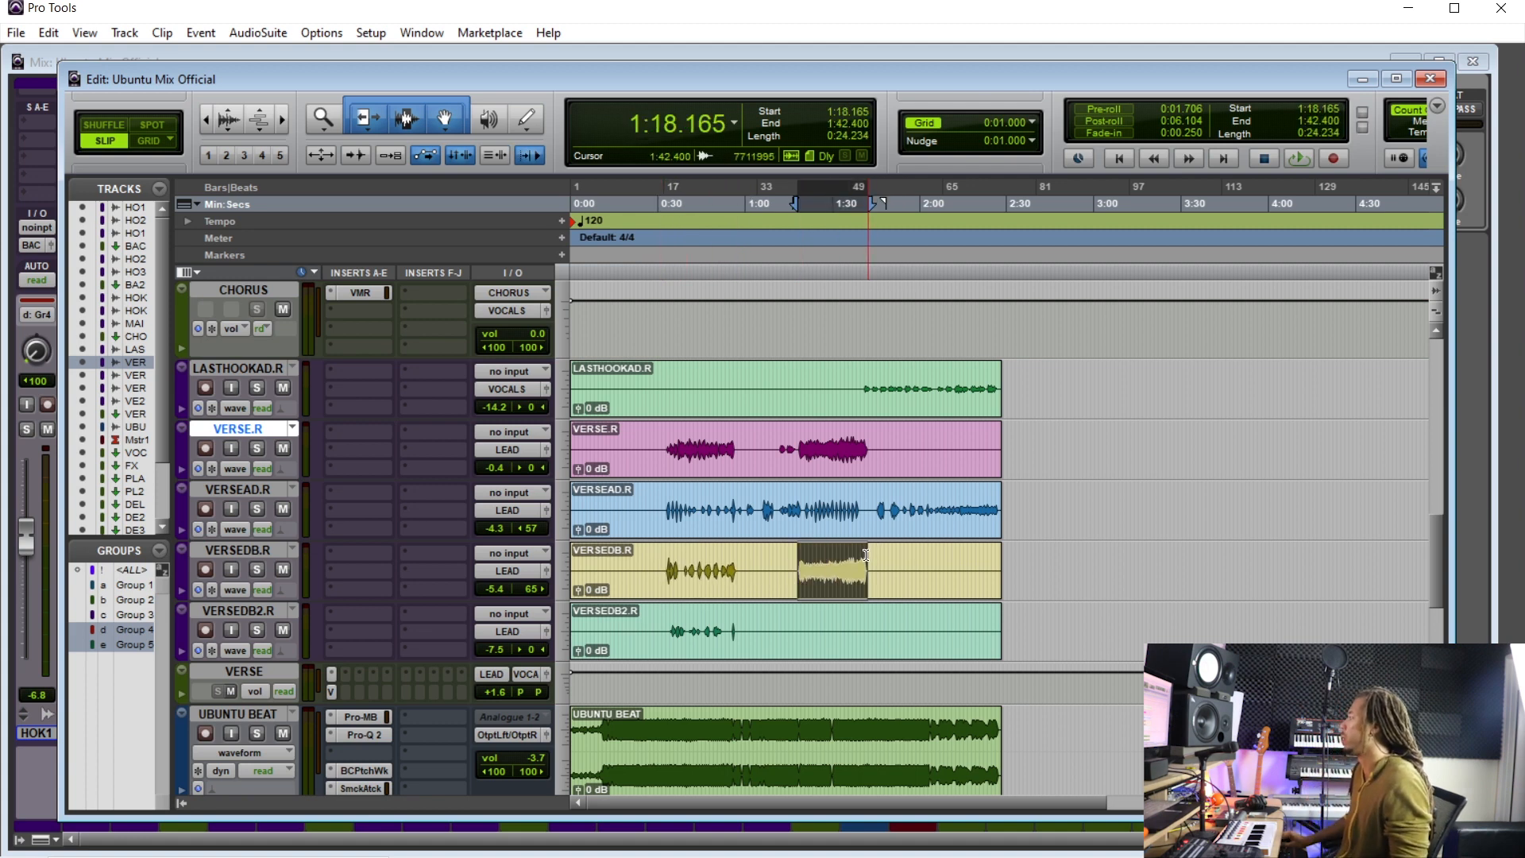
- Duplicate the VERSEDB.R track with all data options, inserting it after the selected track
{"action": "right_click", "coordinate": [230, 549]}
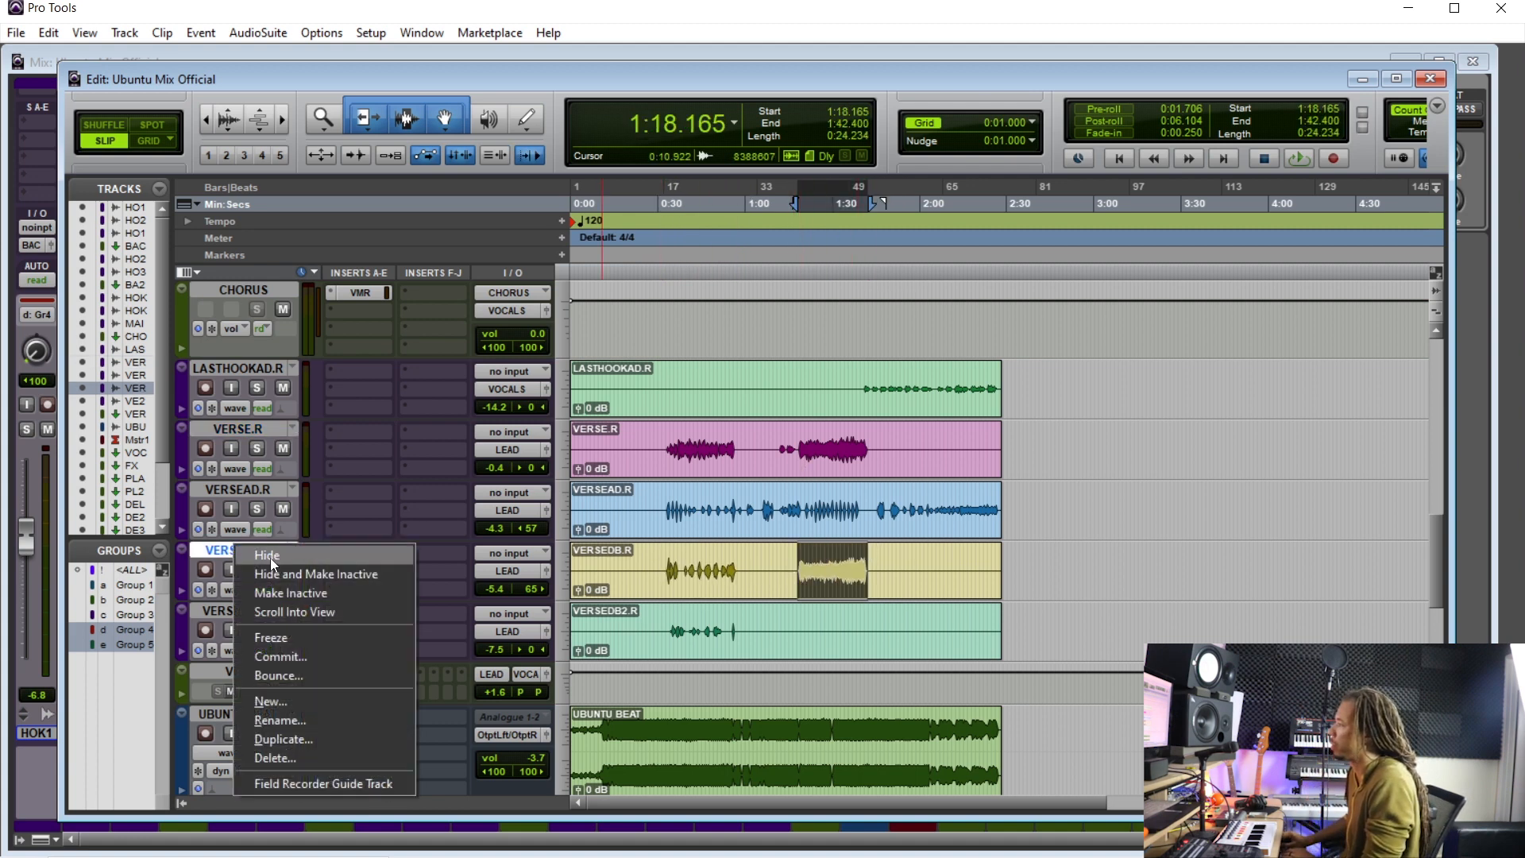
{"action": "left_click", "coordinate": [322, 745]}
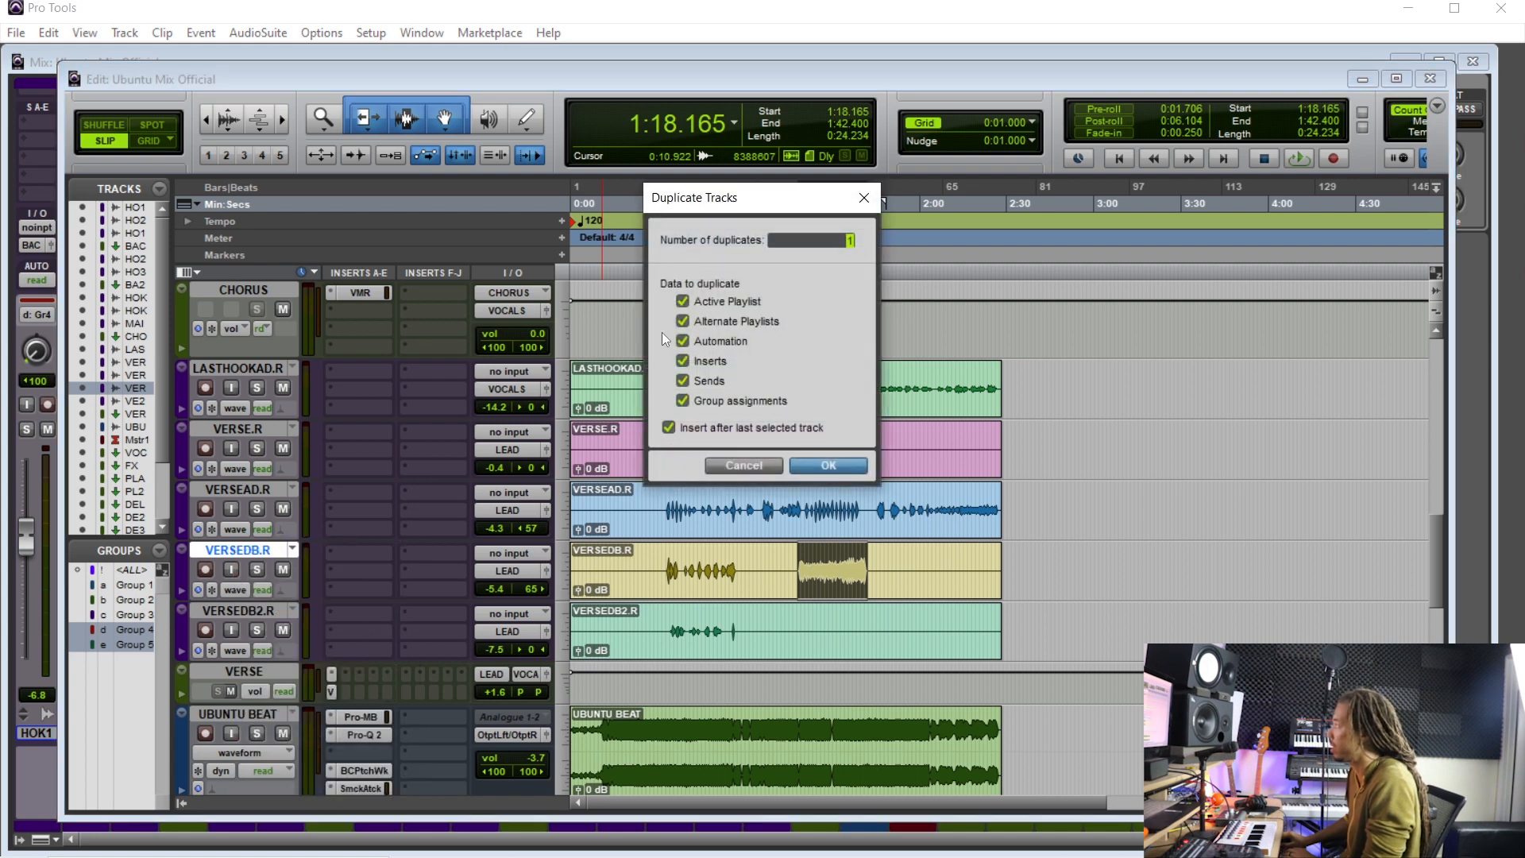
{"action": "left_click", "coordinate": [810, 464]}
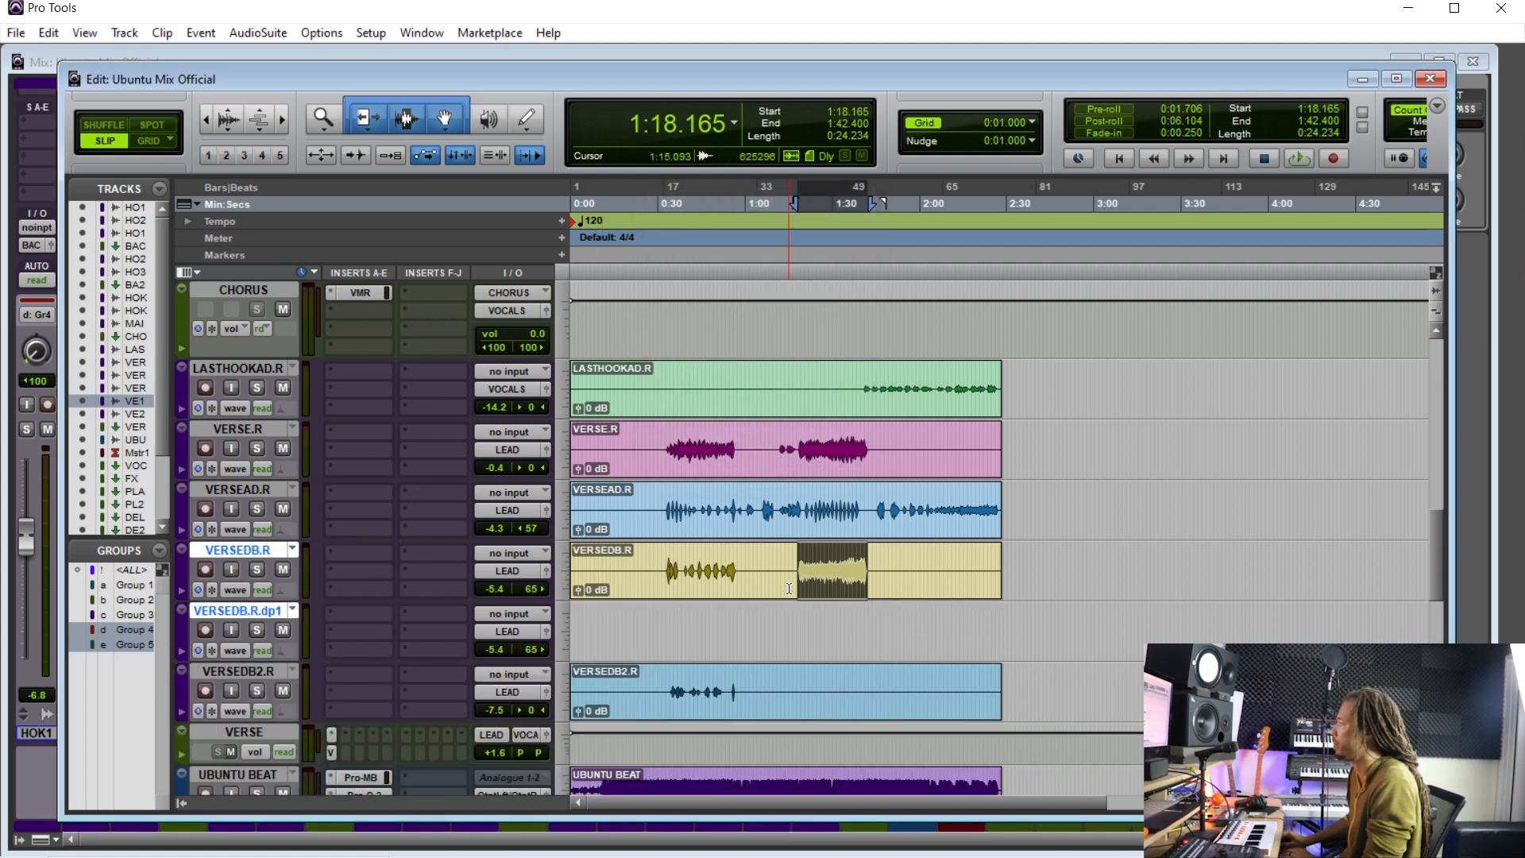
- Paste the VERSEDB.R clip onto the duplicated track
{"action": "left_click", "coordinate": [773, 593]}
{"action": "mouse_move", "coordinate": [770, 590]}
{"action": "left_mouse_down"}
{"action": "mouse_move", "coordinate": [769, 640]}
{"action": "mouse_move", "coordinate": [771, 576]}
{"action": "left_mouse_up"}
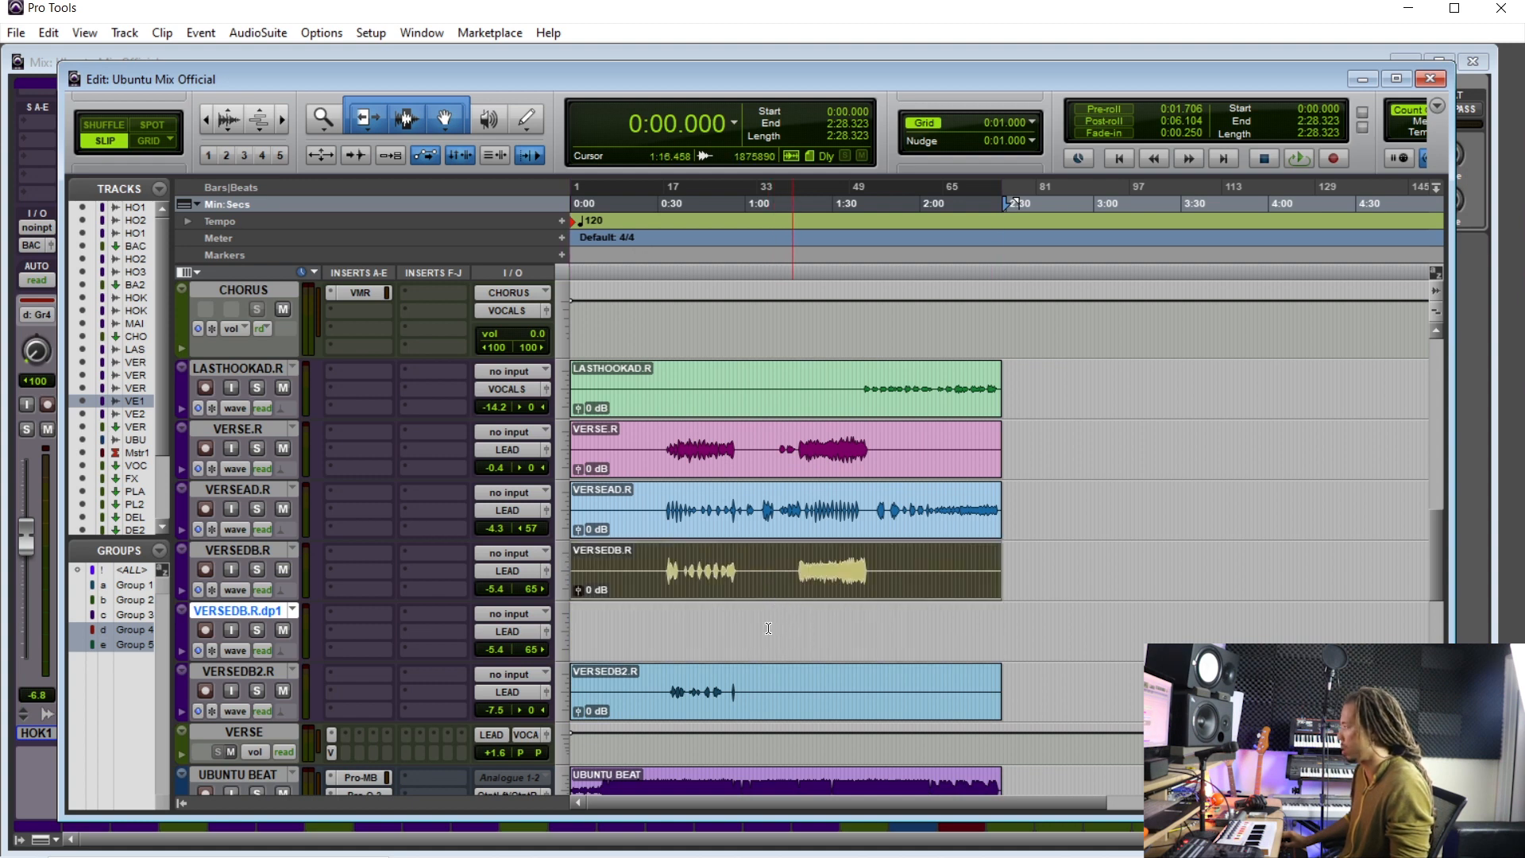
{"action": "left_click", "coordinate": [614, 628]}
{"action": "key", "text": "ctrl+v"}
{"action": "left_click_drag", "start_coordinate": [691, 651], "coordinate": [510, 642]}
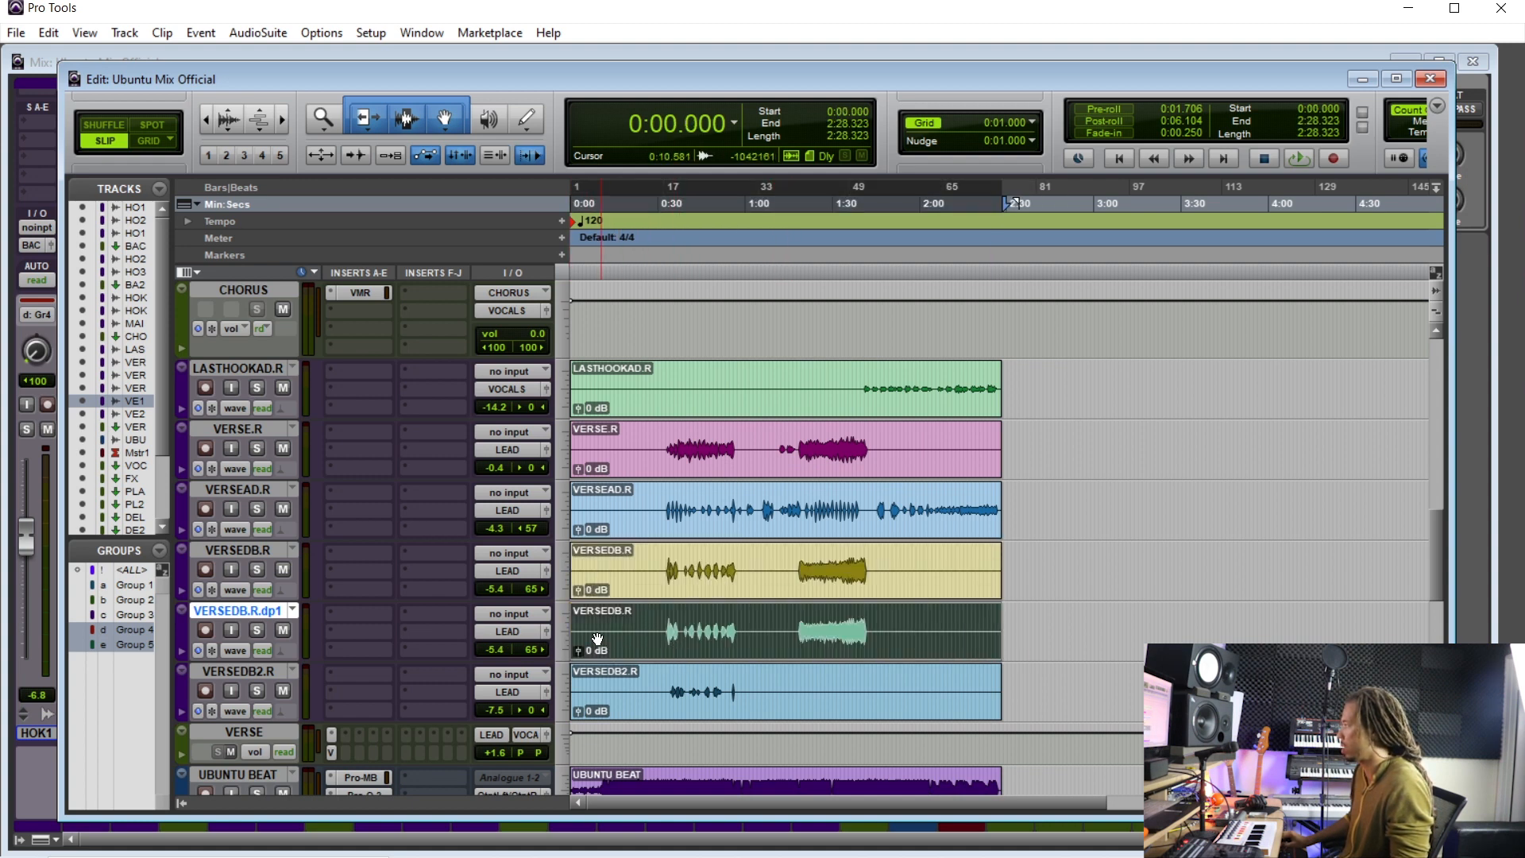
- Split the duplicate track's clip and delete its first part, keeping only the second phrase
{"action": "left_click", "coordinate": [755, 626]}
{"action": "key", "text": "ctrl+e"}
{"action": "left_click", "coordinate": [725, 643]}
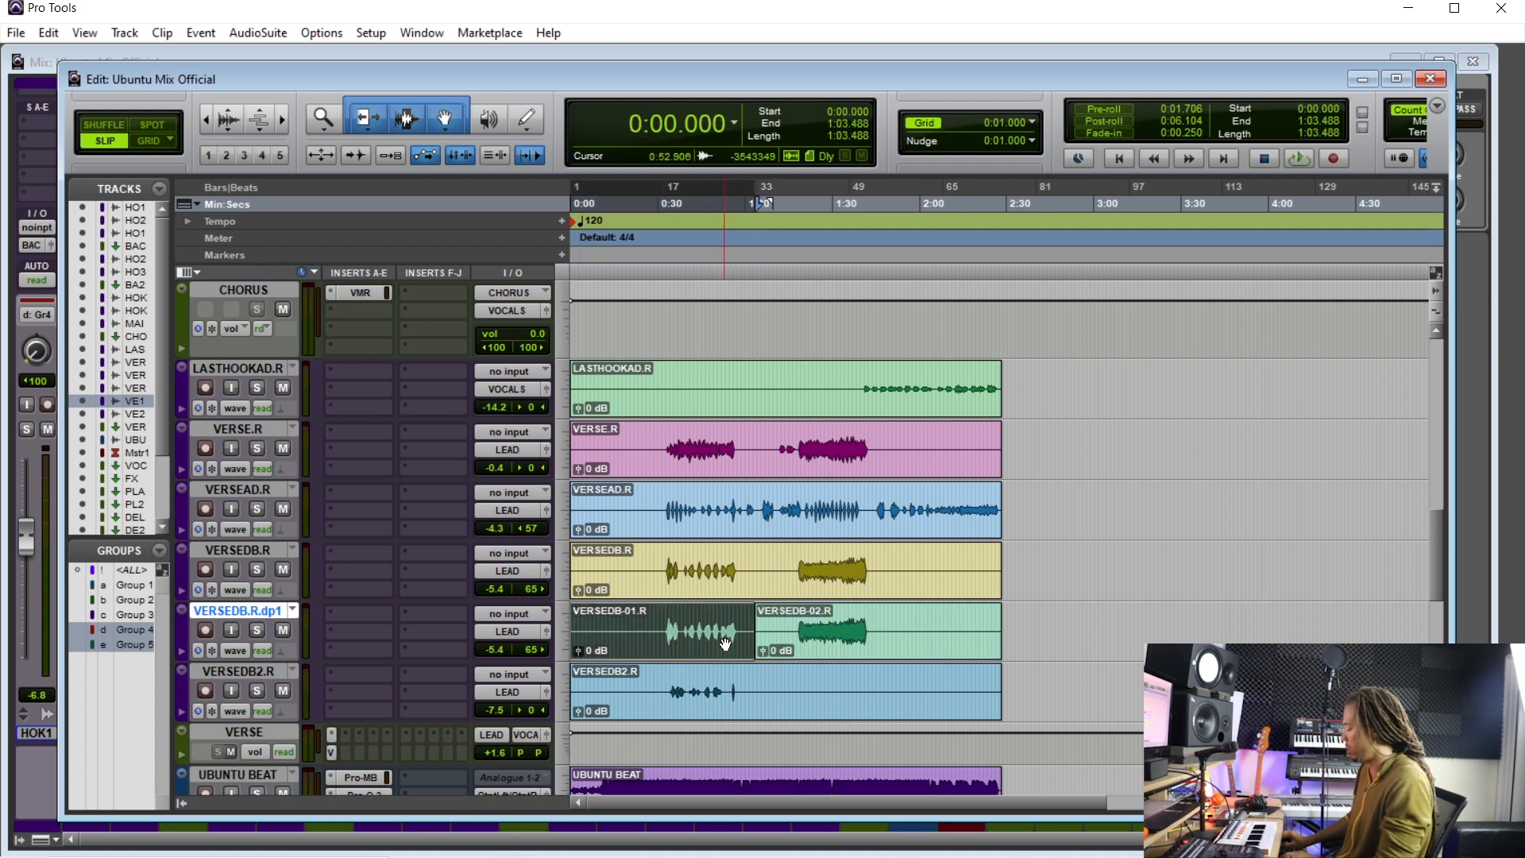
{"action": "key", "text": "Delete"}
- Split the VERSEDB.R clip at the same point and mute its second part
{"action": "left_click", "coordinate": [754, 563]}
{"action": "key", "text": "ctrl+e"}
{"action": "left_click", "coordinate": [803, 589]}
{"action": "key", "text": "ctrl+m"}
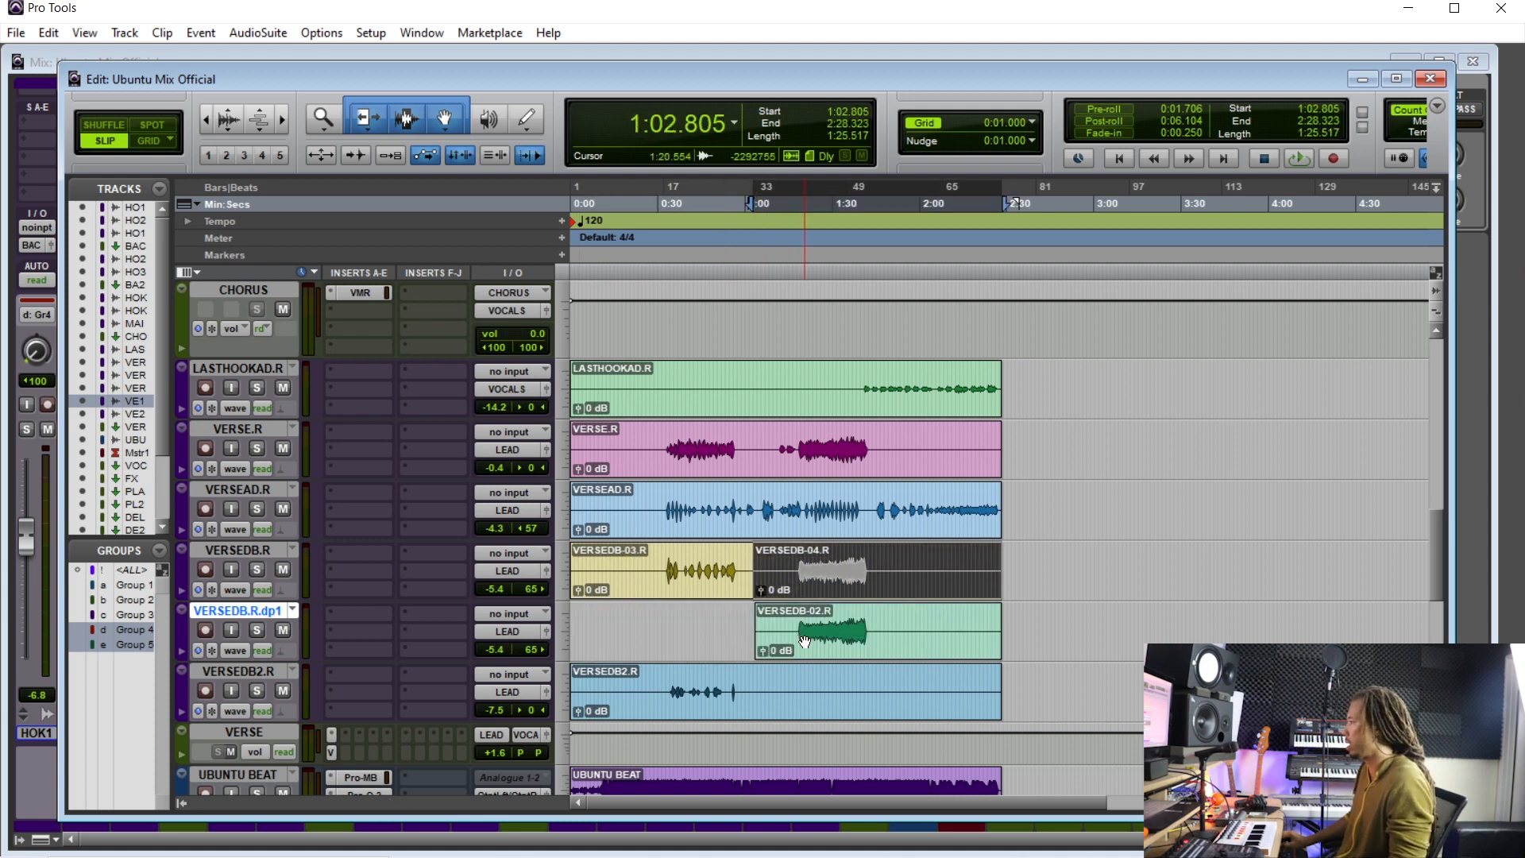
- Rename the duplicated track DOUBLE
{"action": "left_click", "coordinate": [808, 636]}
{"action": "double_click", "coordinate": [246, 612]}
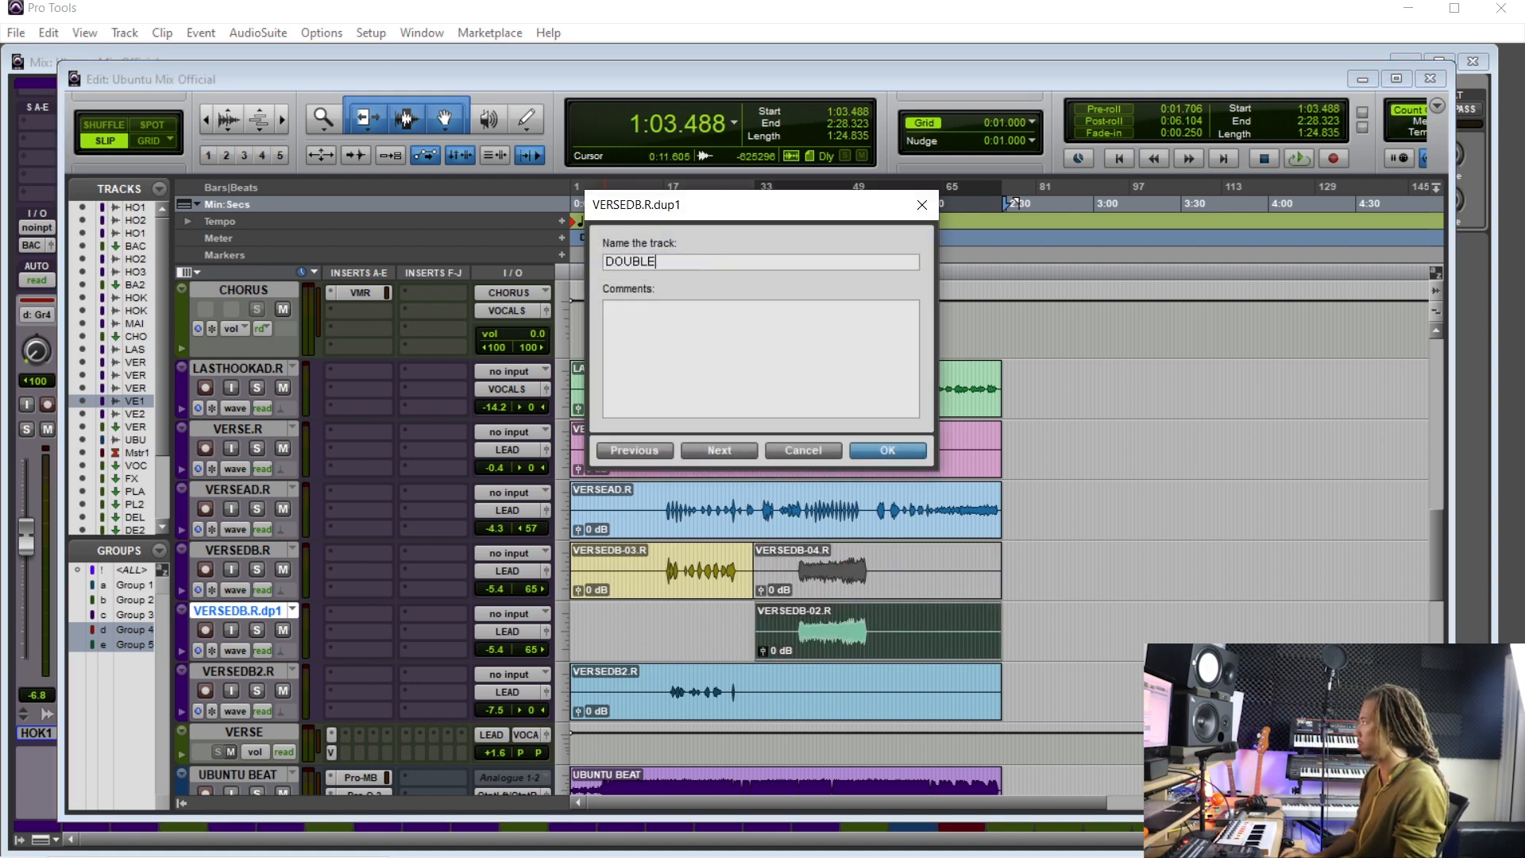
{"action": "key", "text": "Return"}
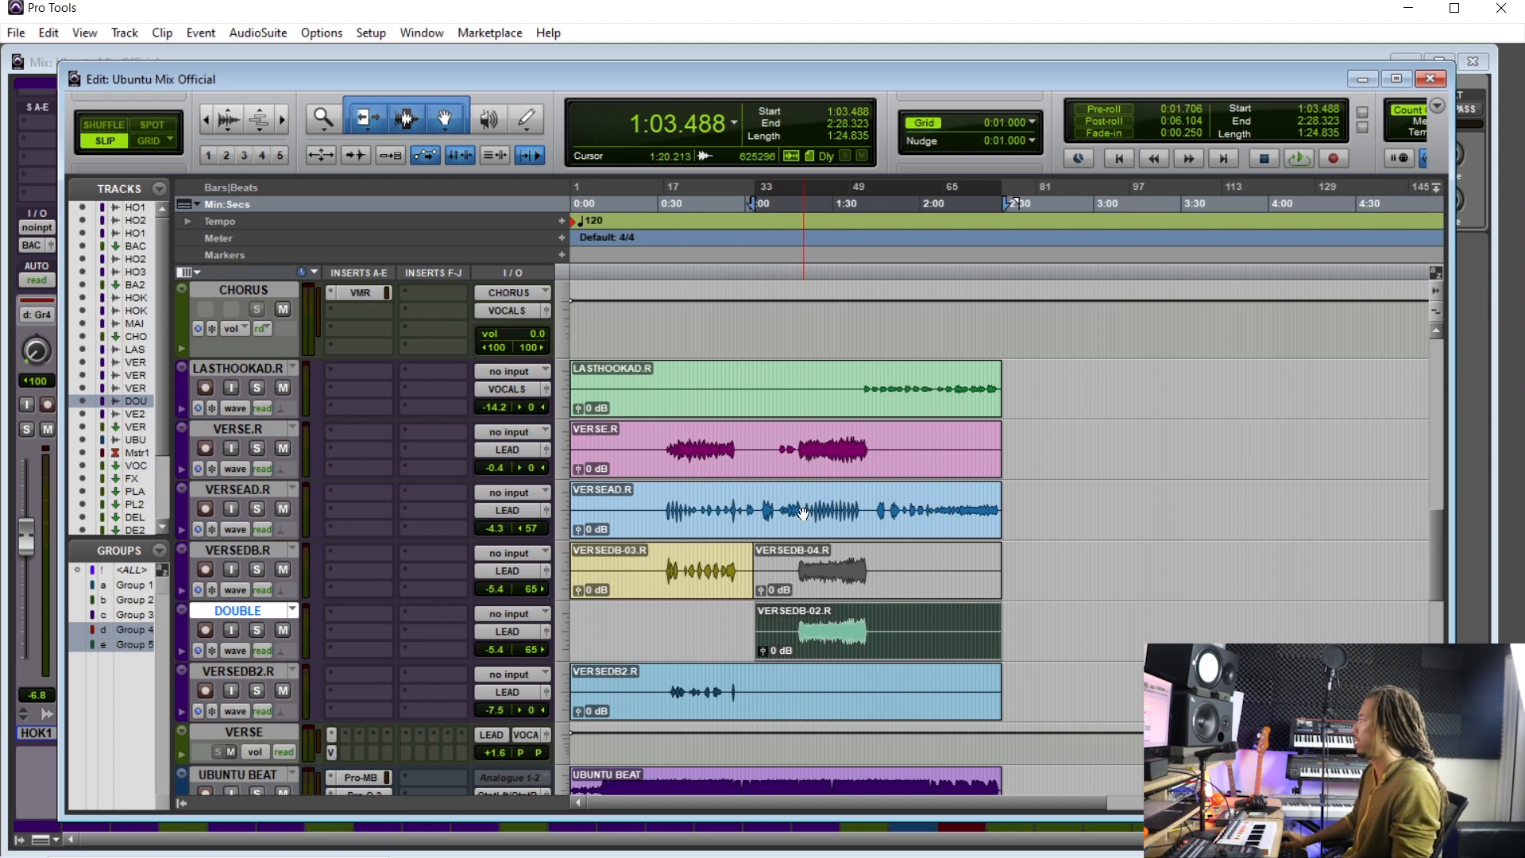
- Play the verse section and solo the VERSE and DOUBLE channels in the mixer
{"action": "scroll", "coordinate": [802, 509], "scroll_direction": "up", "scroll_amount": 3}
{"action": "scroll", "coordinate": [823, 512], "scroll_direction": "right", "scroll_amount": 2}
{"action": "scroll", "coordinate": [818, 516], "scroll_direction": "down", "scroll_amount": 1}
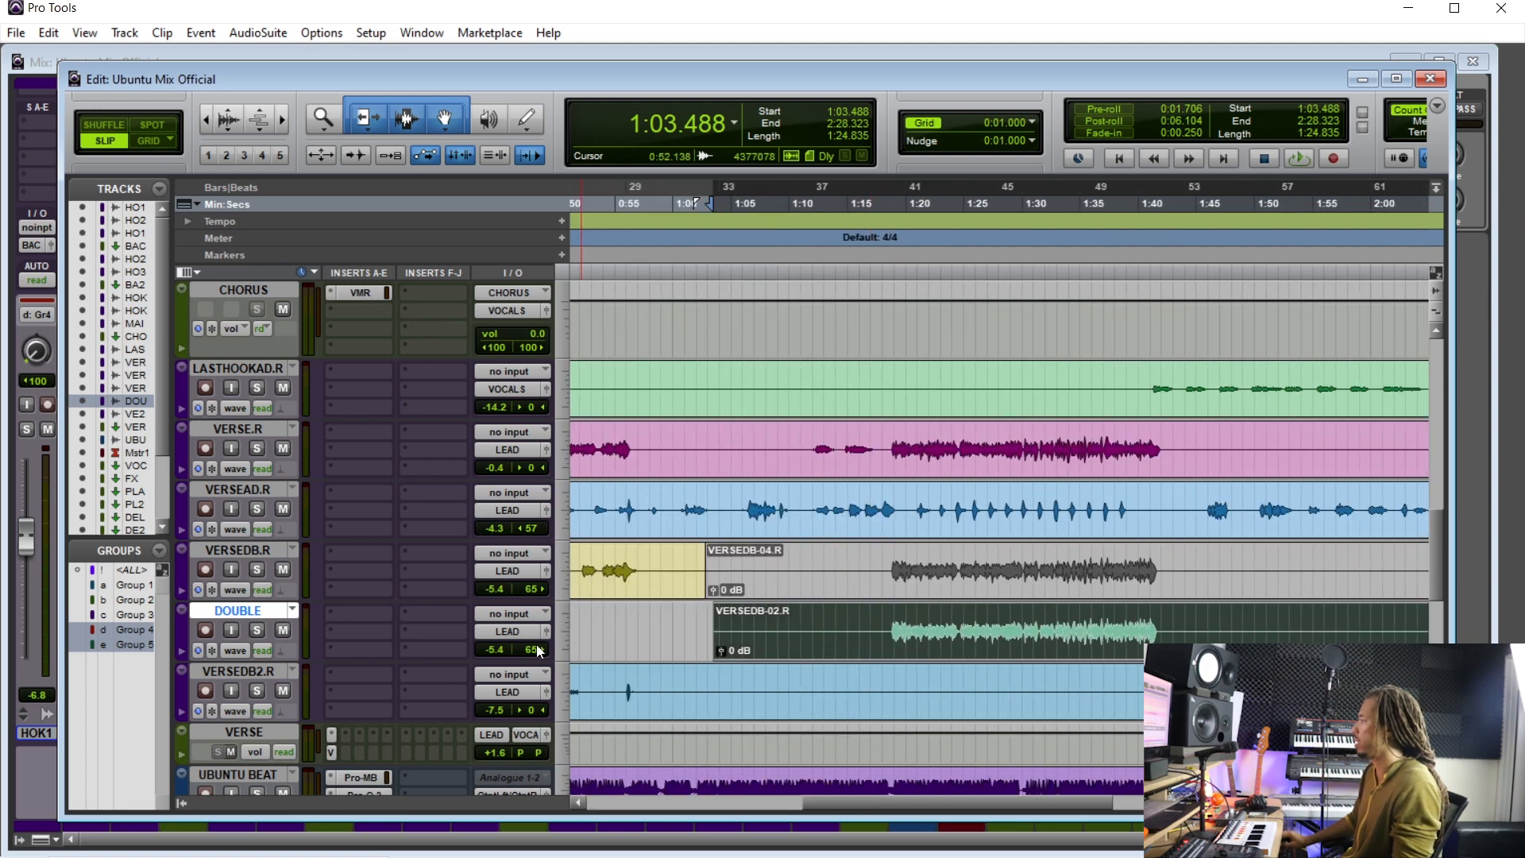
{"action": "key", "text": "ctrl+equal"}
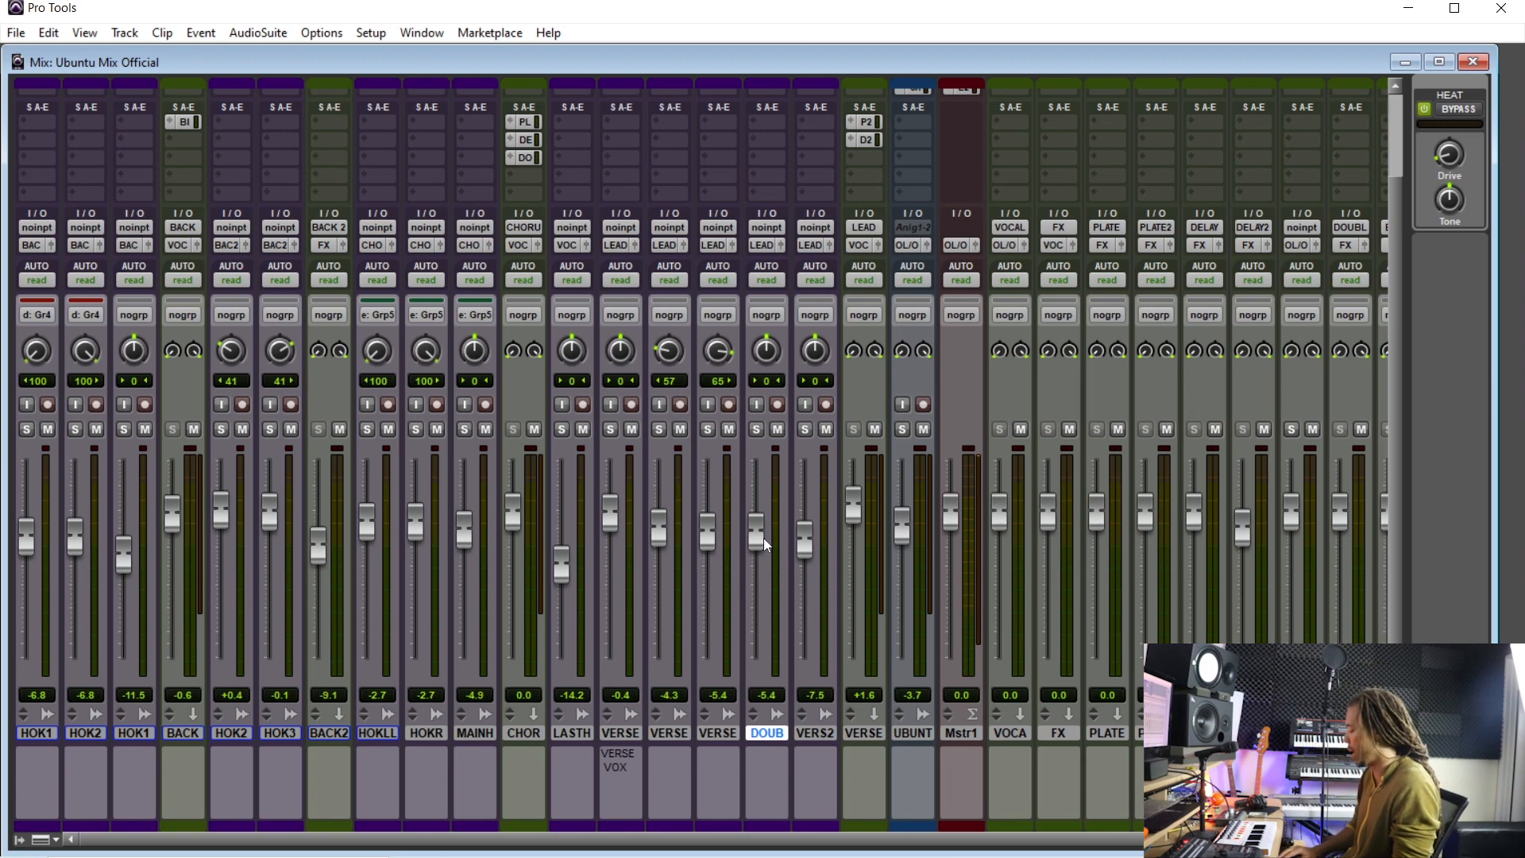
{"action": "key", "text": "ctrl+equal"}
{"action": "left_click", "coordinate": [883, 440]}
{"action": "left_click_drag", "start_coordinate": [889, 442], "coordinate": [1188, 623]}
{"action": "double_click", "coordinate": [944, 442]}
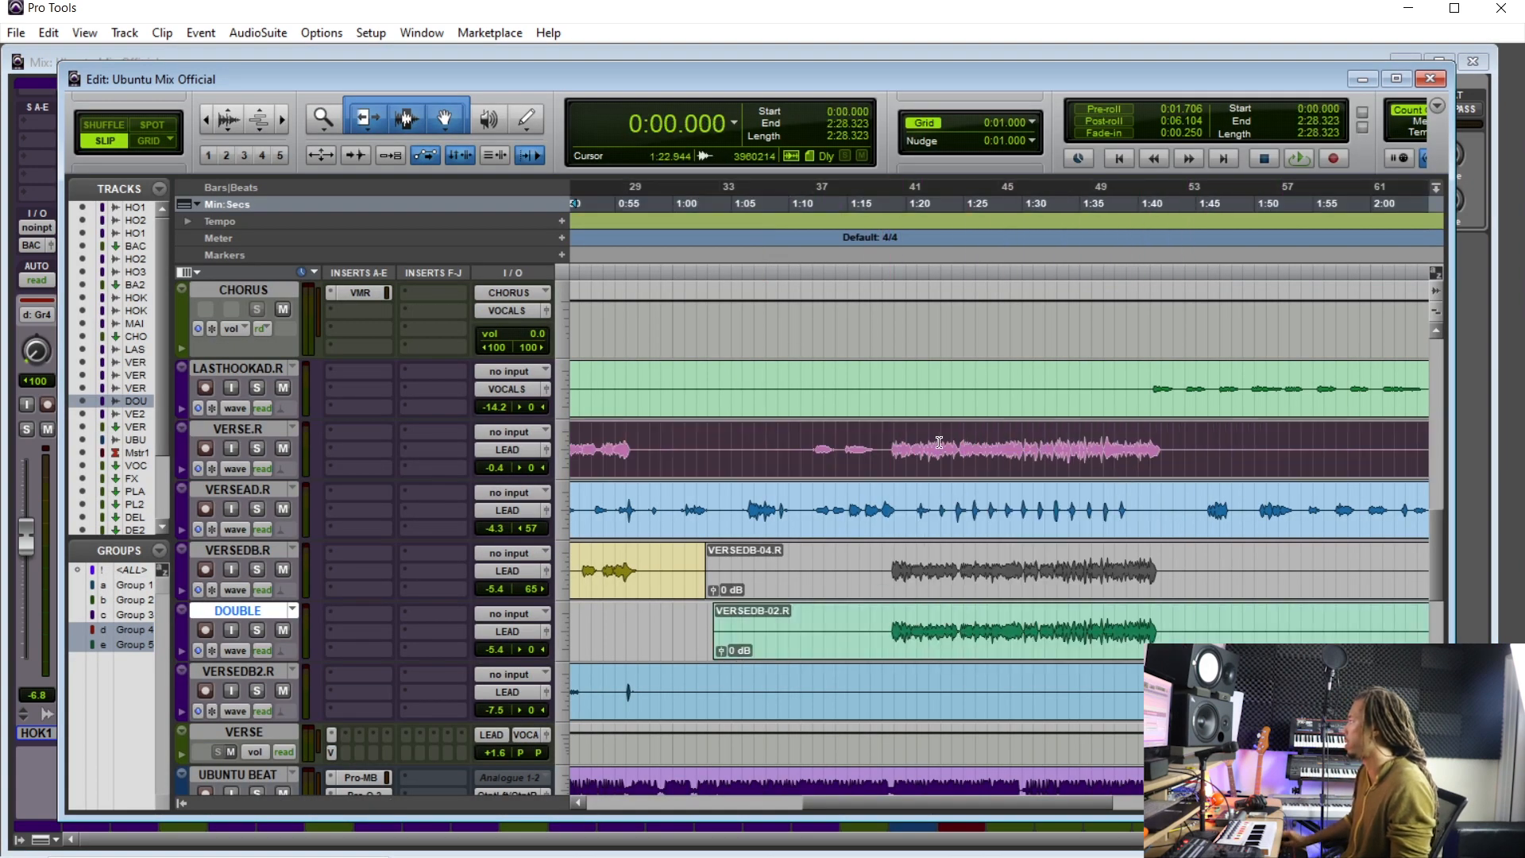
{"action": "left_click", "coordinate": [886, 443]}
{"action": "key", "text": "ctrl+equal"}
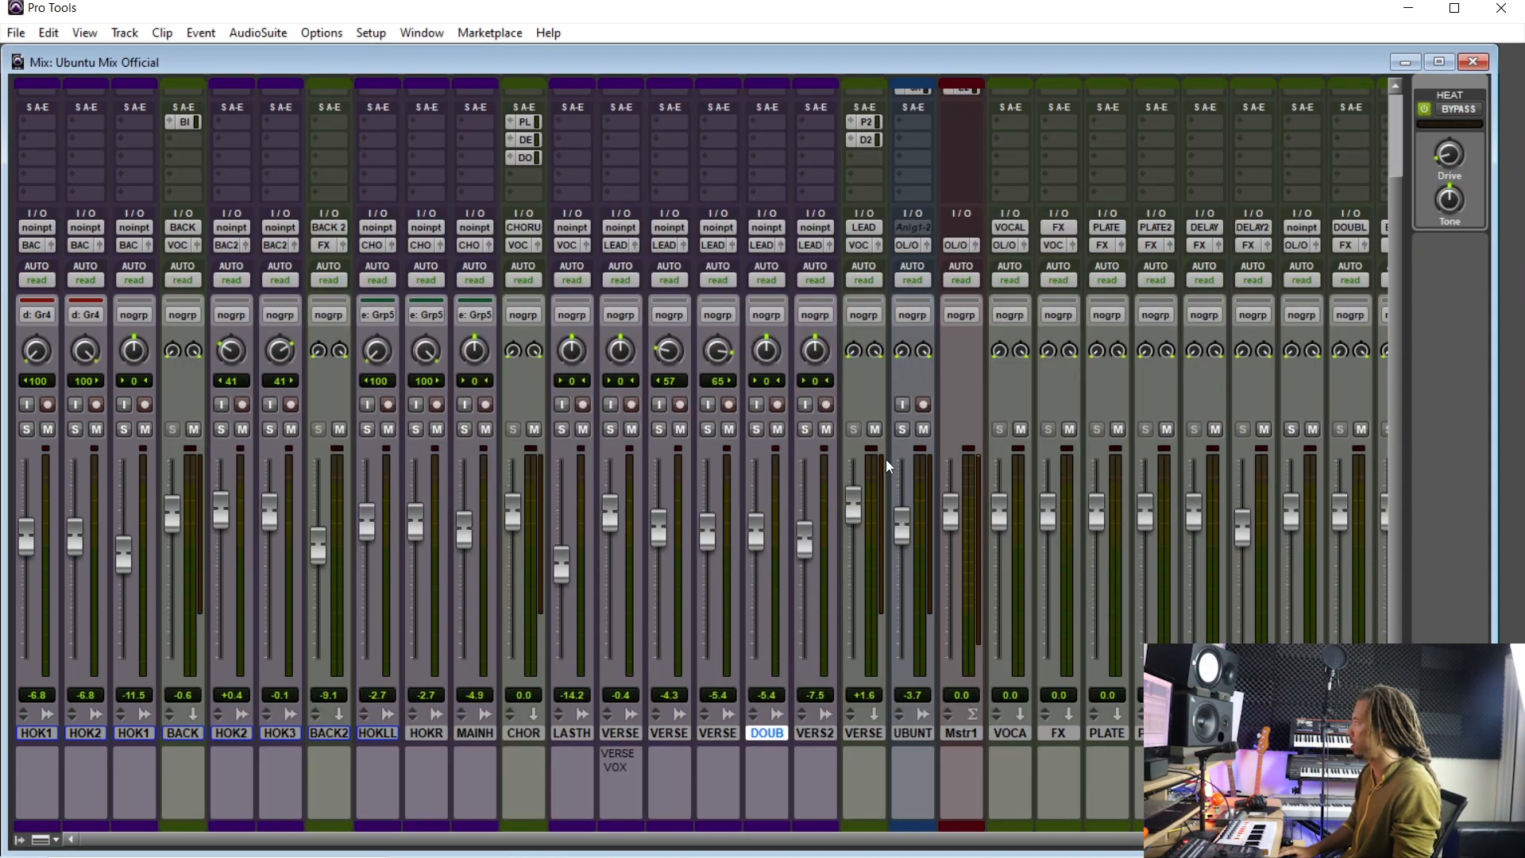
{"action": "key", "text": "space"}
{"action": "left_click", "coordinate": [611, 429]}
{"action": "left_click", "coordinate": [756, 429]}
- Move the DOUBLE strip beside VERSE and lower its fader to -9.1 dB, then unsolo it
{"action": "left_click_drag", "start_coordinate": [762, 730], "coordinate": [650, 710]}
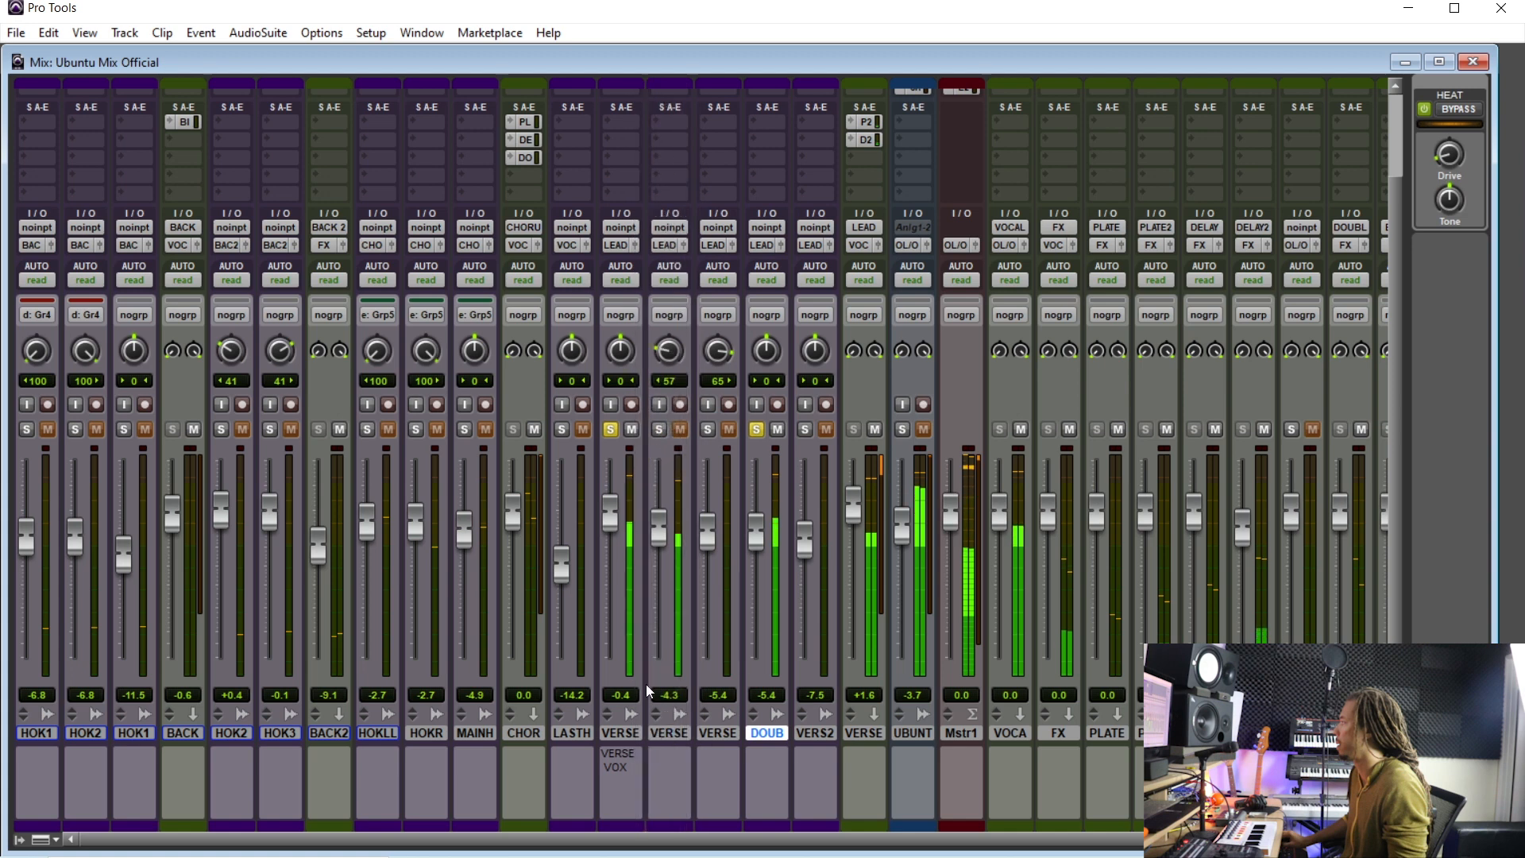
{"action": "mouse_move", "coordinate": [659, 548]}
{"action": "left_mouse_down"}
{"action": "mouse_move", "coordinate": [656, 659]}
{"action": "mouse_move", "coordinate": [667, 549]}
{"action": "left_mouse_up"}
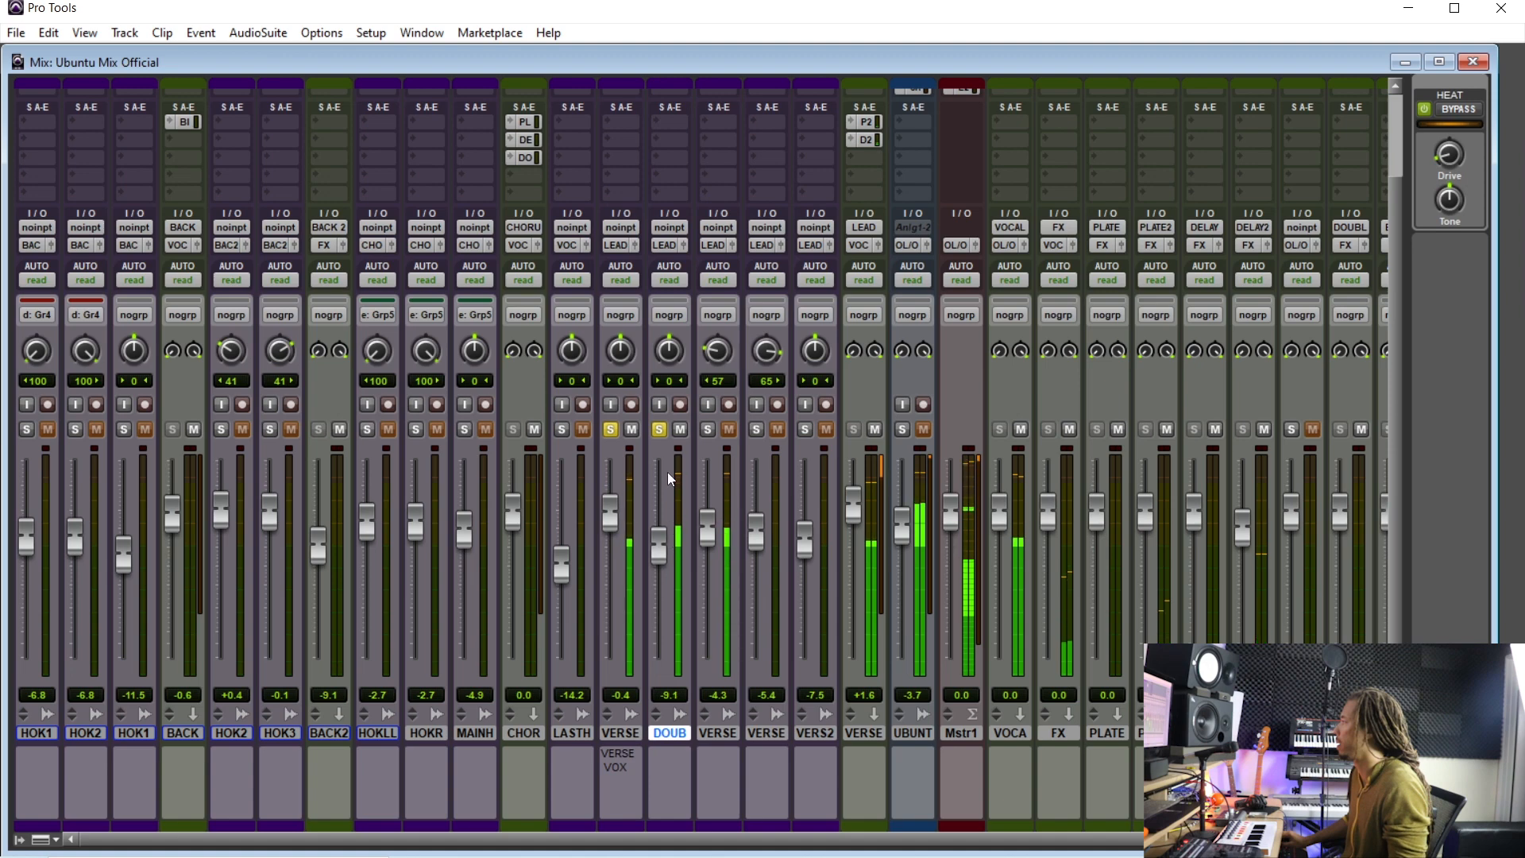
{"action": "left_click", "coordinate": [664, 429], "text": "alt"}
{"action": "key", "text": "ctrl+equal"}
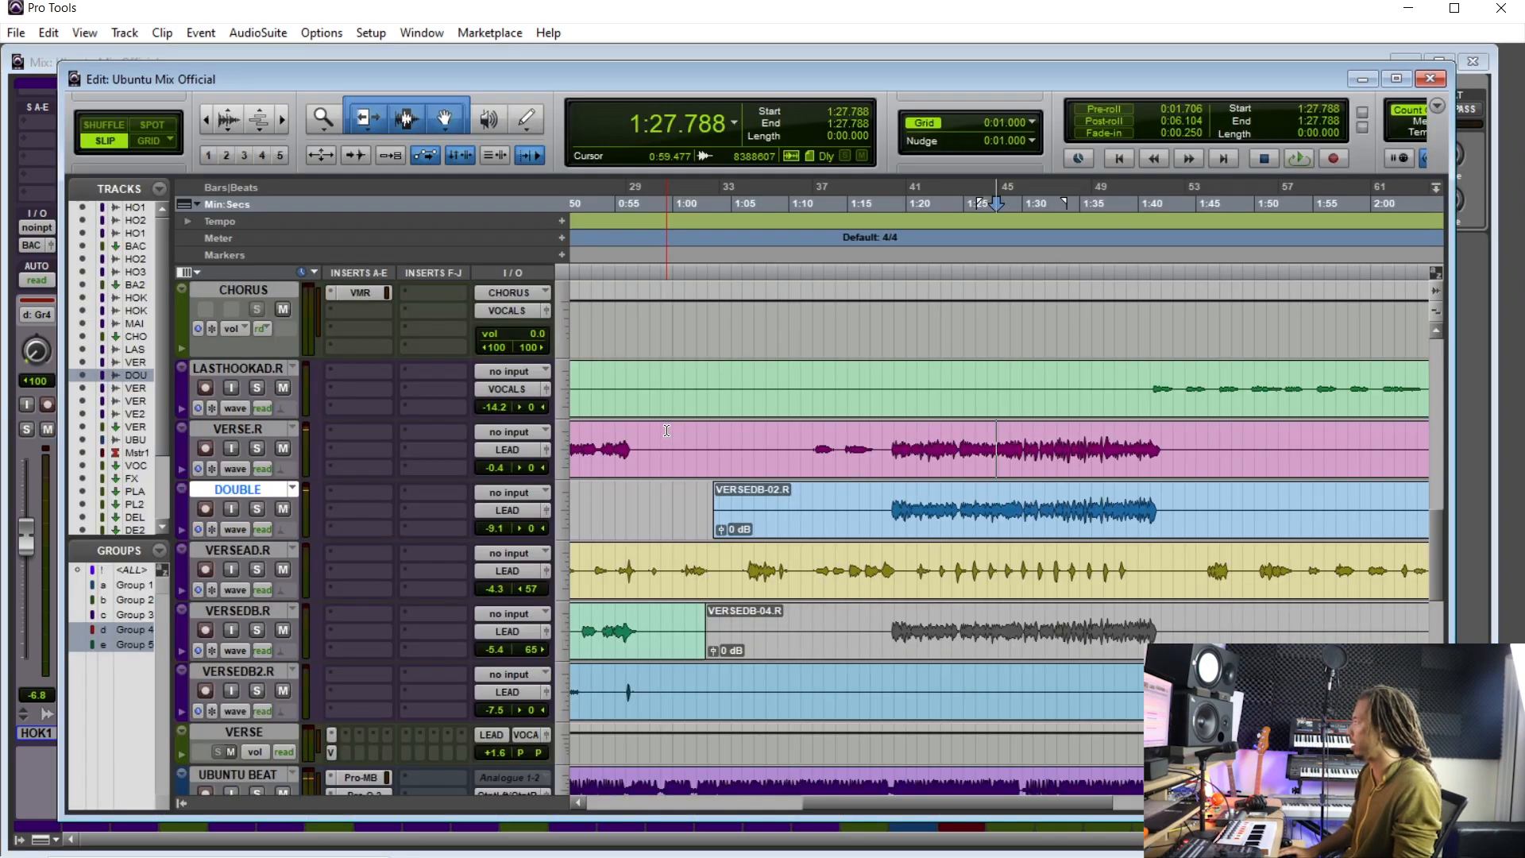
- Insert the Center (stereo) sound field plug-in on the UBUNTU BEAT track
{"action": "left_click", "coordinate": [838, 244]}
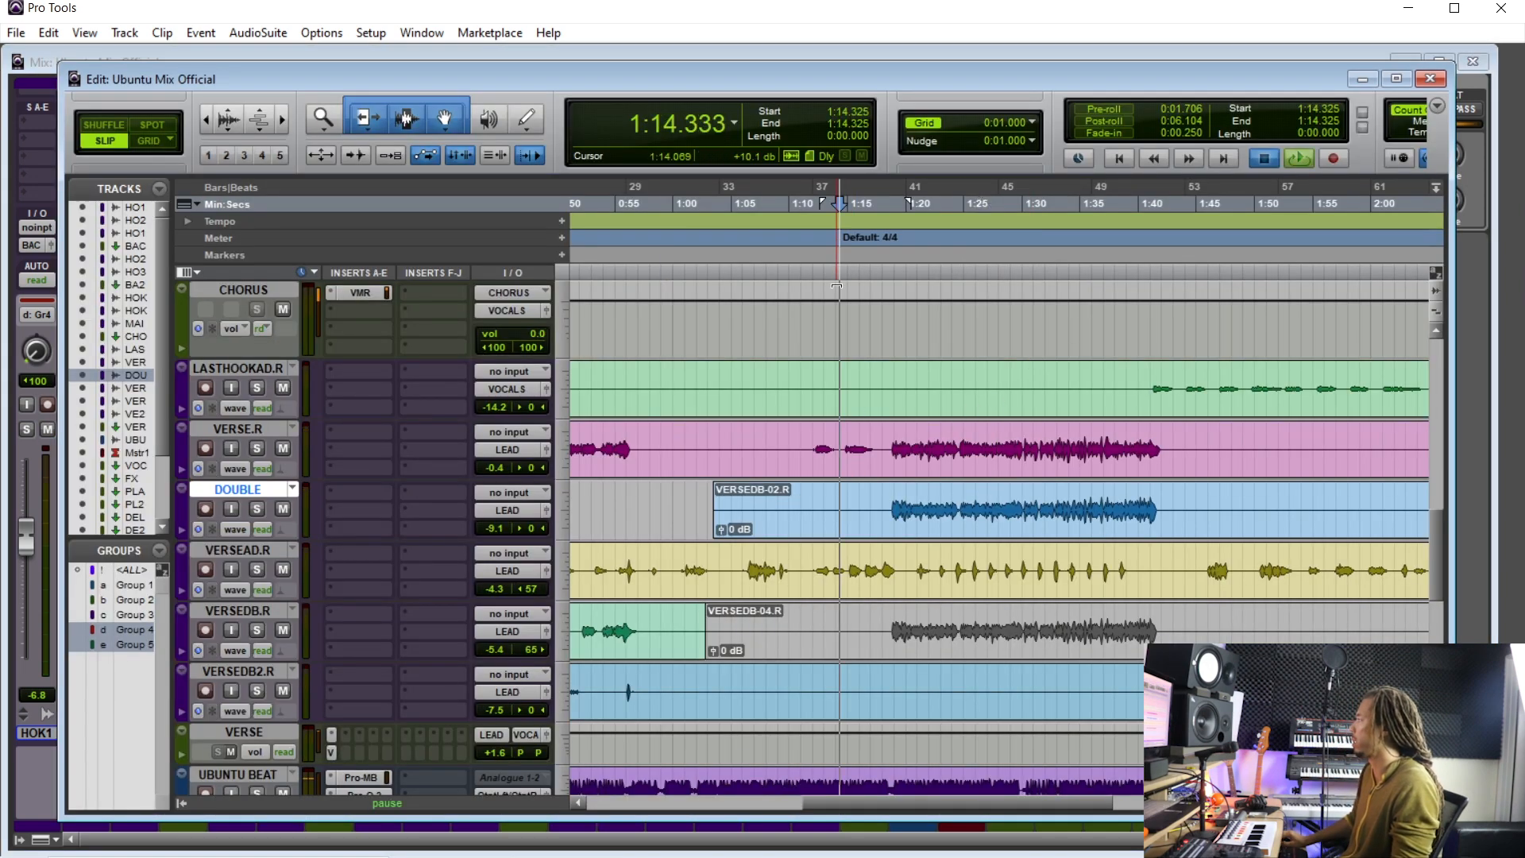
{"action": "scroll", "coordinate": [438, 624], "scroll_direction": "down", "scroll_amount": 3}
{"action": "left_click", "coordinate": [349, 613]}
{"action": "mouse_move", "coordinate": [414, 645]}
{"action": "mouse_move", "coordinate": [648, 561]}
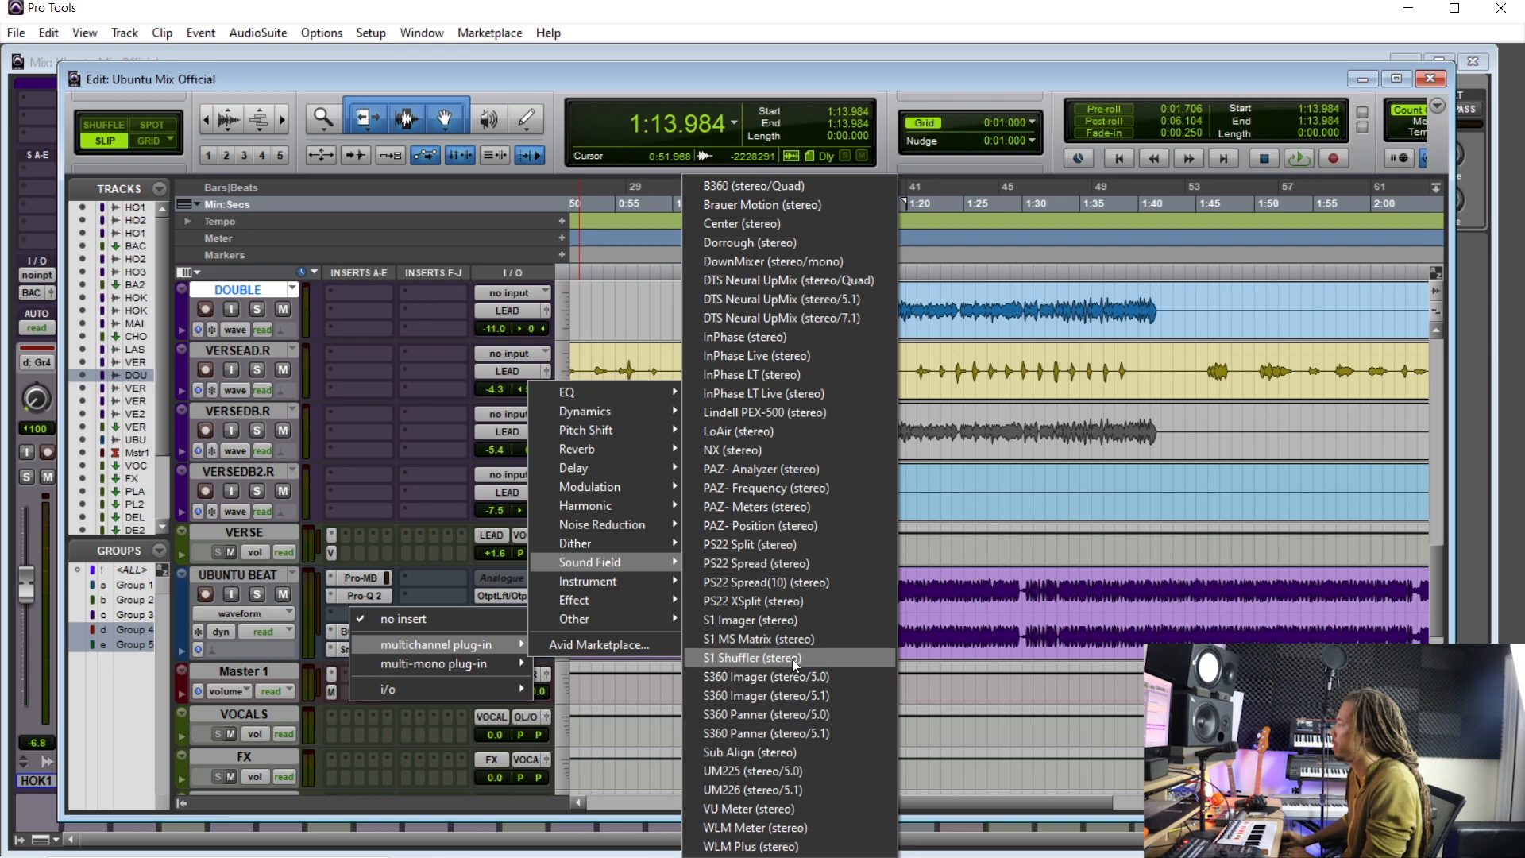
{"action": "left_click", "coordinate": [800, 226]}
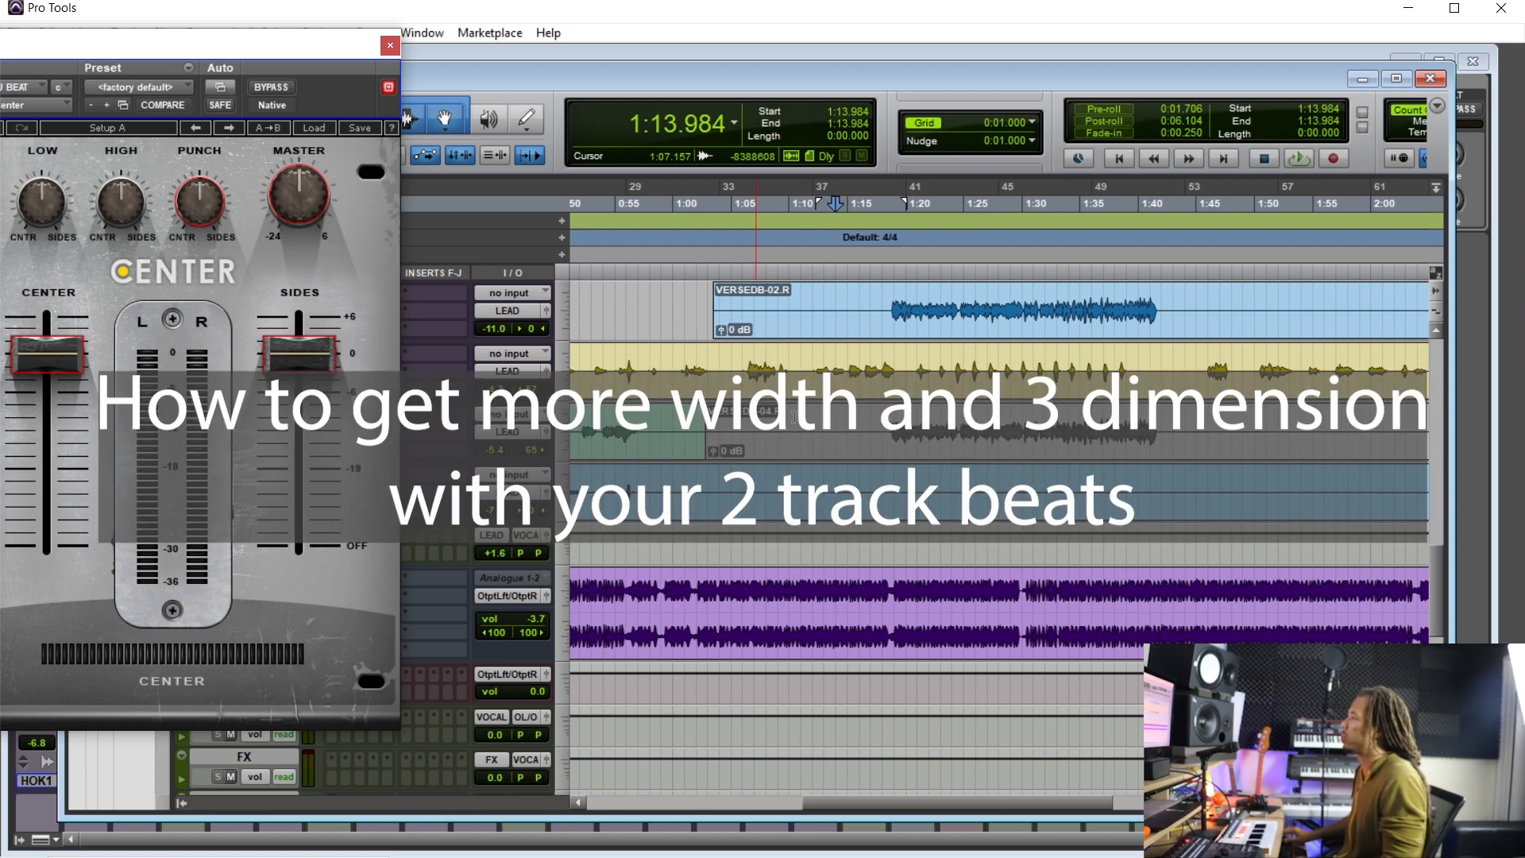
- Play the beat and raise the Center plug-in's SIDES fader slightly
{"action": "left_click_drag", "start_coordinate": [151, 49], "coordinate": [585, 112]}
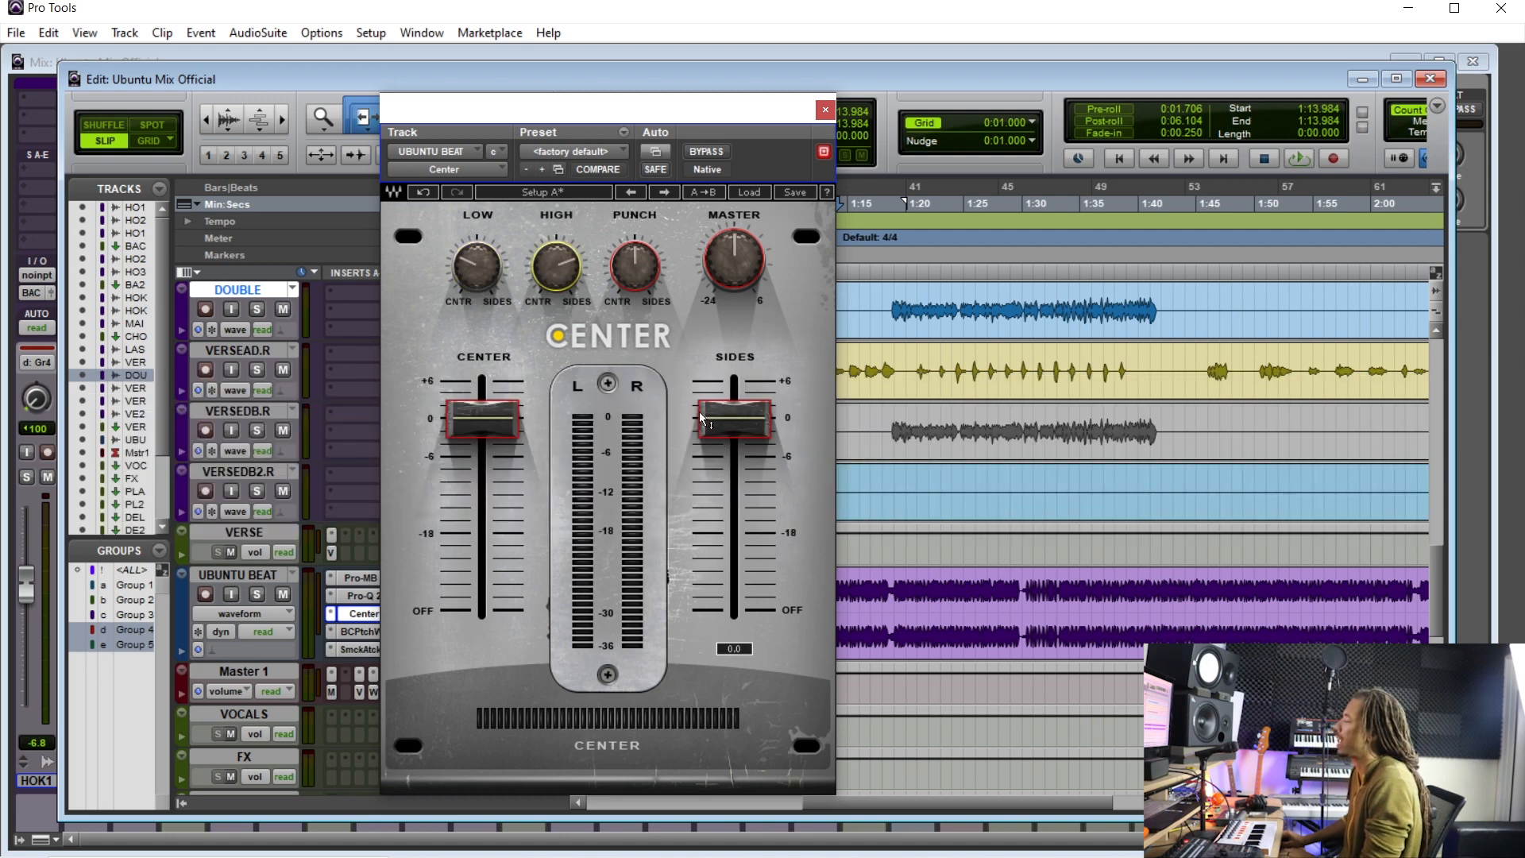
{"action": "left_click", "coordinate": [825, 109]}
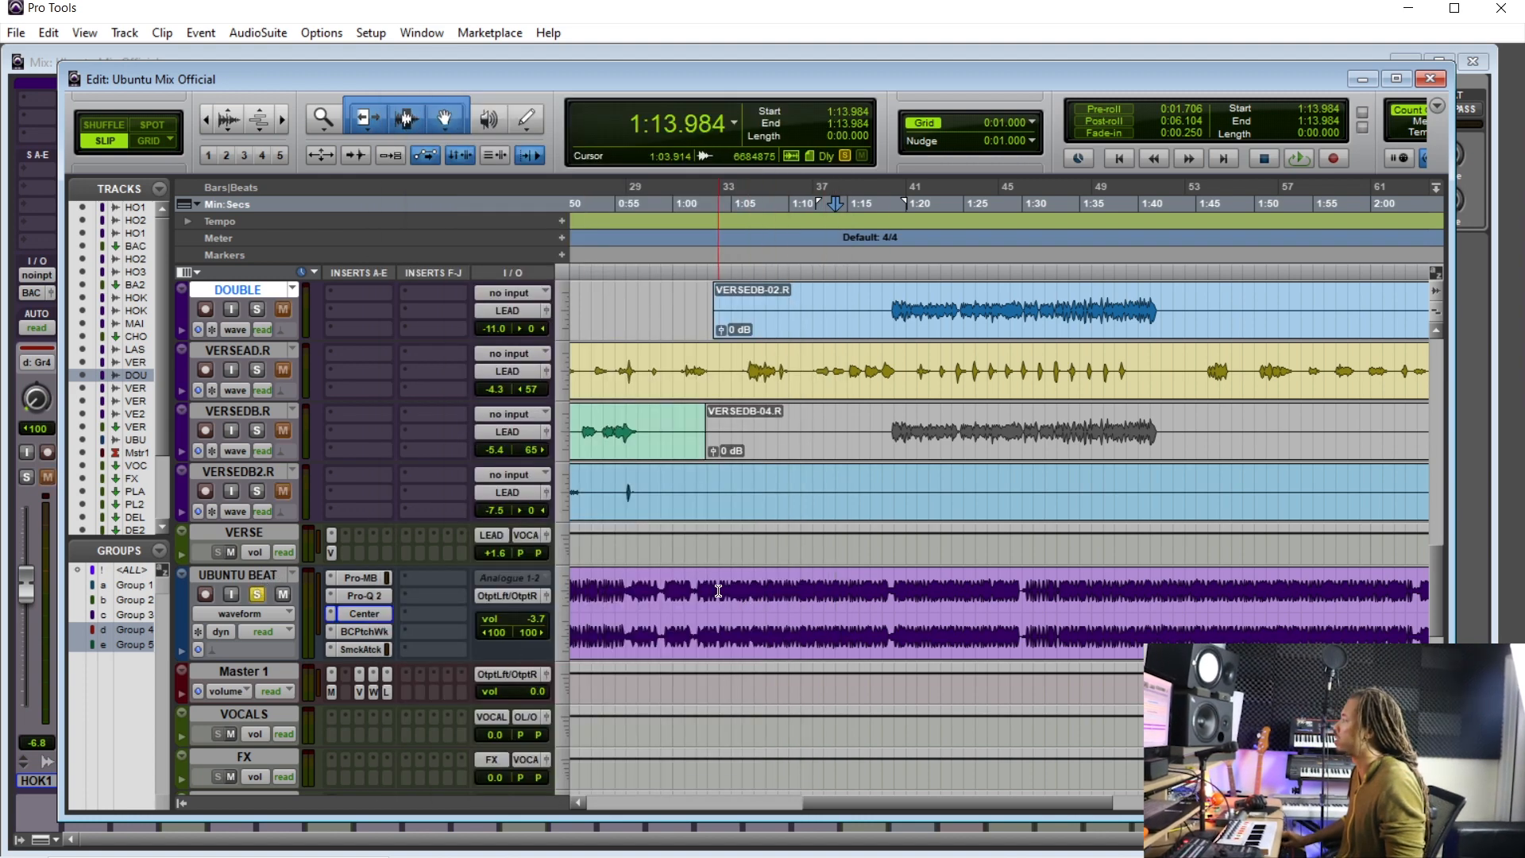
{"action": "key", "text": "space"}
{"action": "left_click", "coordinate": [363, 614]}
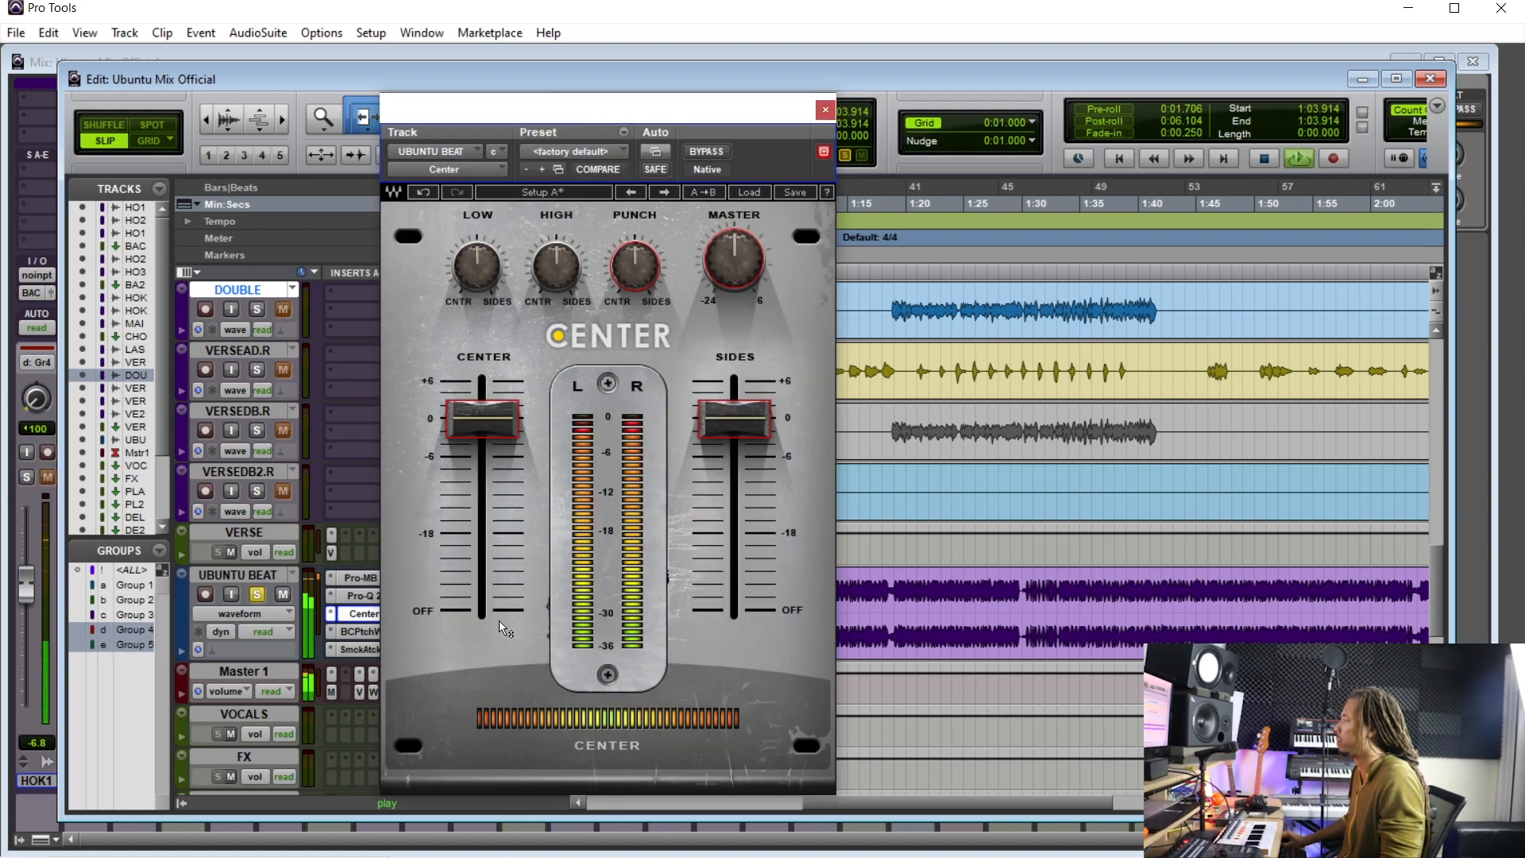
{"action": "mouse_move", "coordinate": [734, 419]}
{"action": "left_mouse_down"}
{"action": "mouse_move", "coordinate": [735, 612]}
{"action": "mouse_move", "coordinate": [734, 407]}
{"action": "left_mouse_up"}
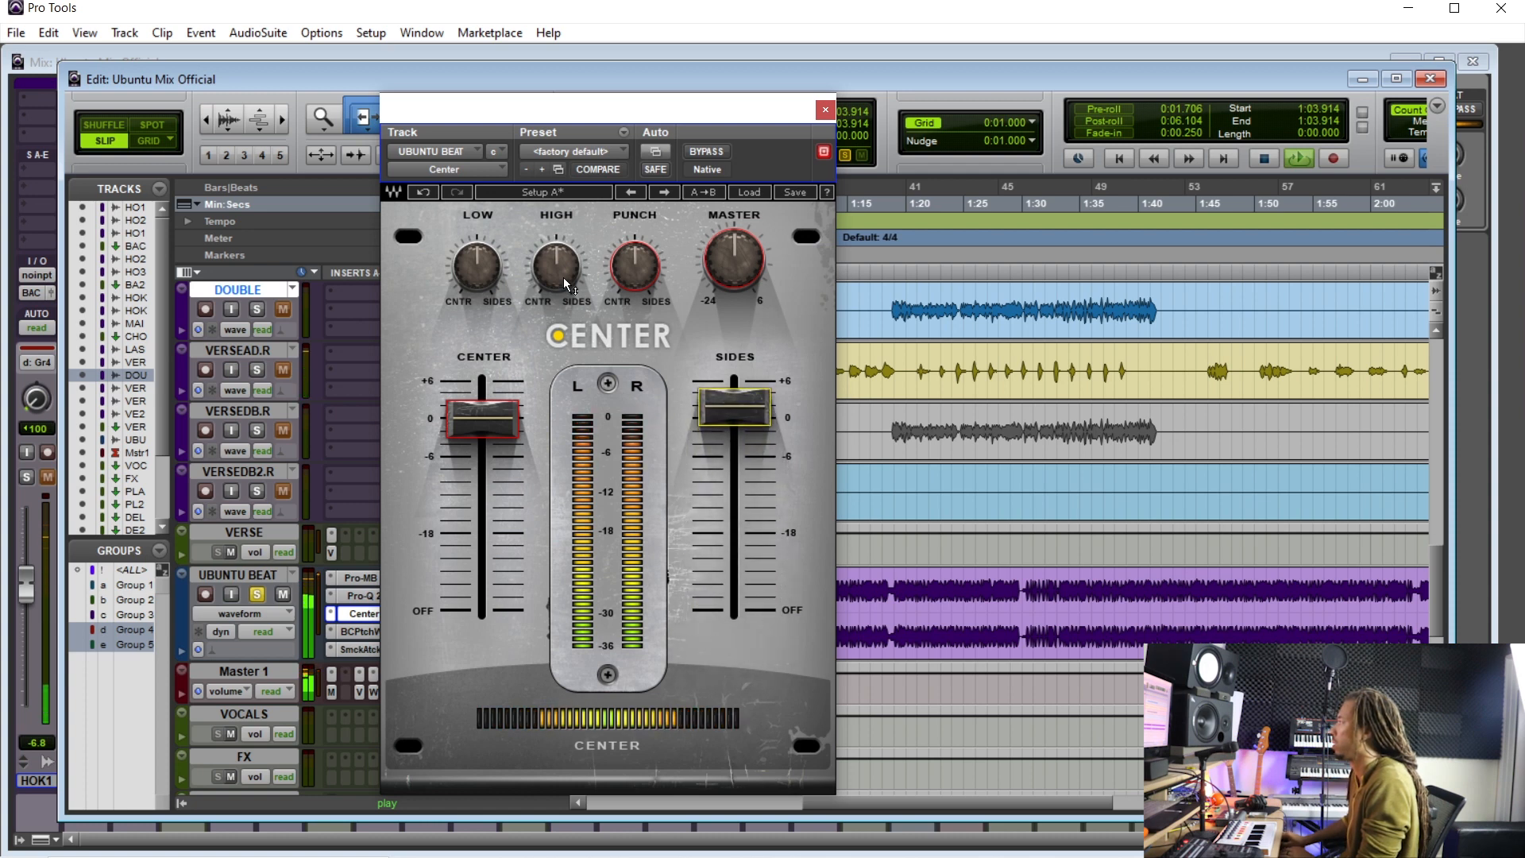
- Turn Center's HIGH knob toward sides and compare the plug-in bypassed and active
{"action": "left_click_drag", "start_coordinate": [556, 266], "coordinate": [476, 285]}
{"action": "left_click", "coordinate": [717, 157]}
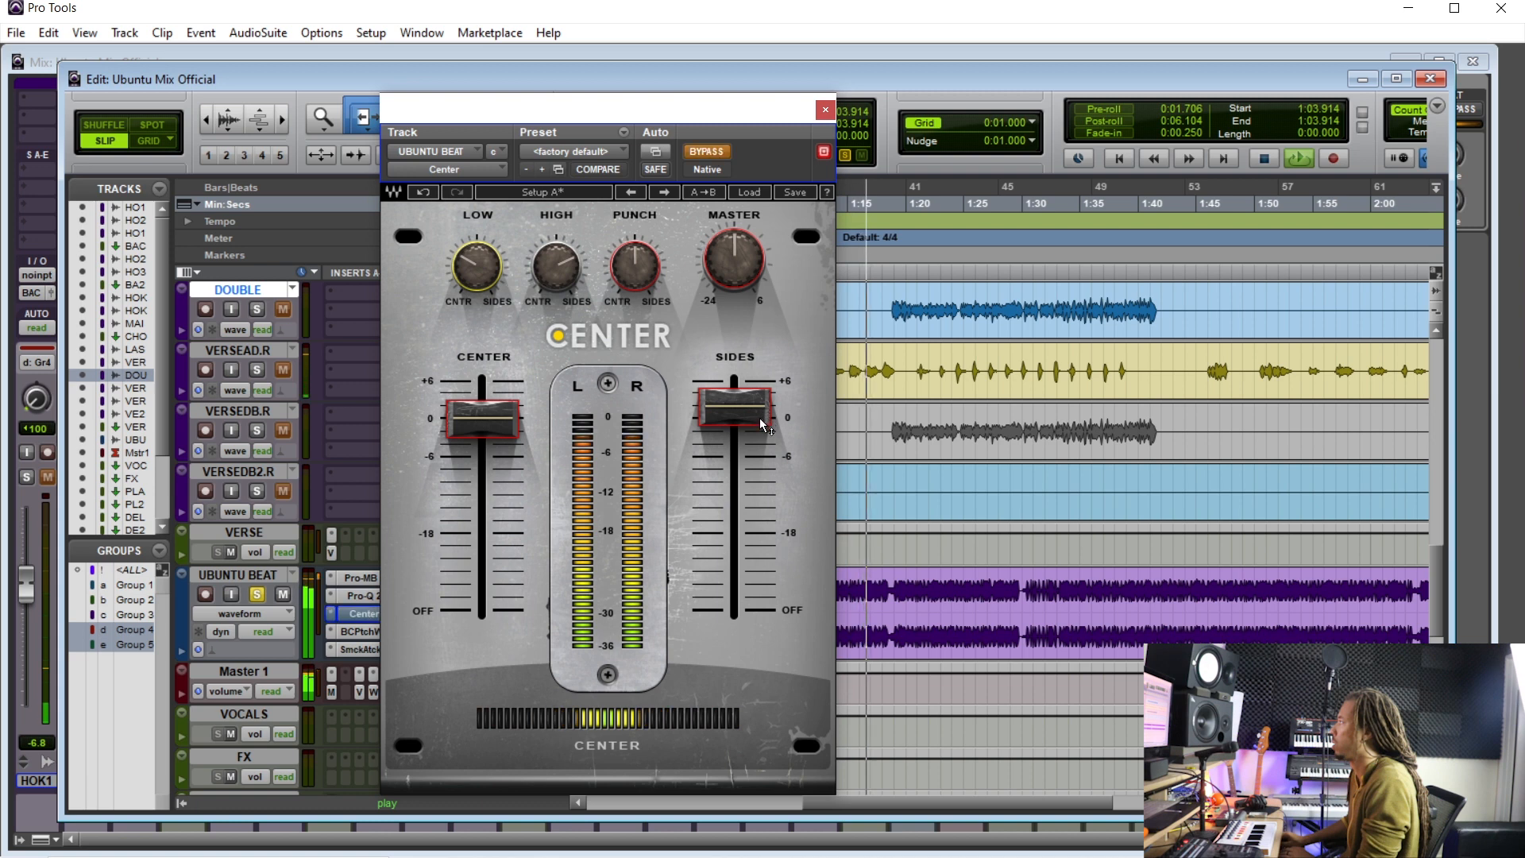
{"action": "left_click", "coordinate": [708, 153]}
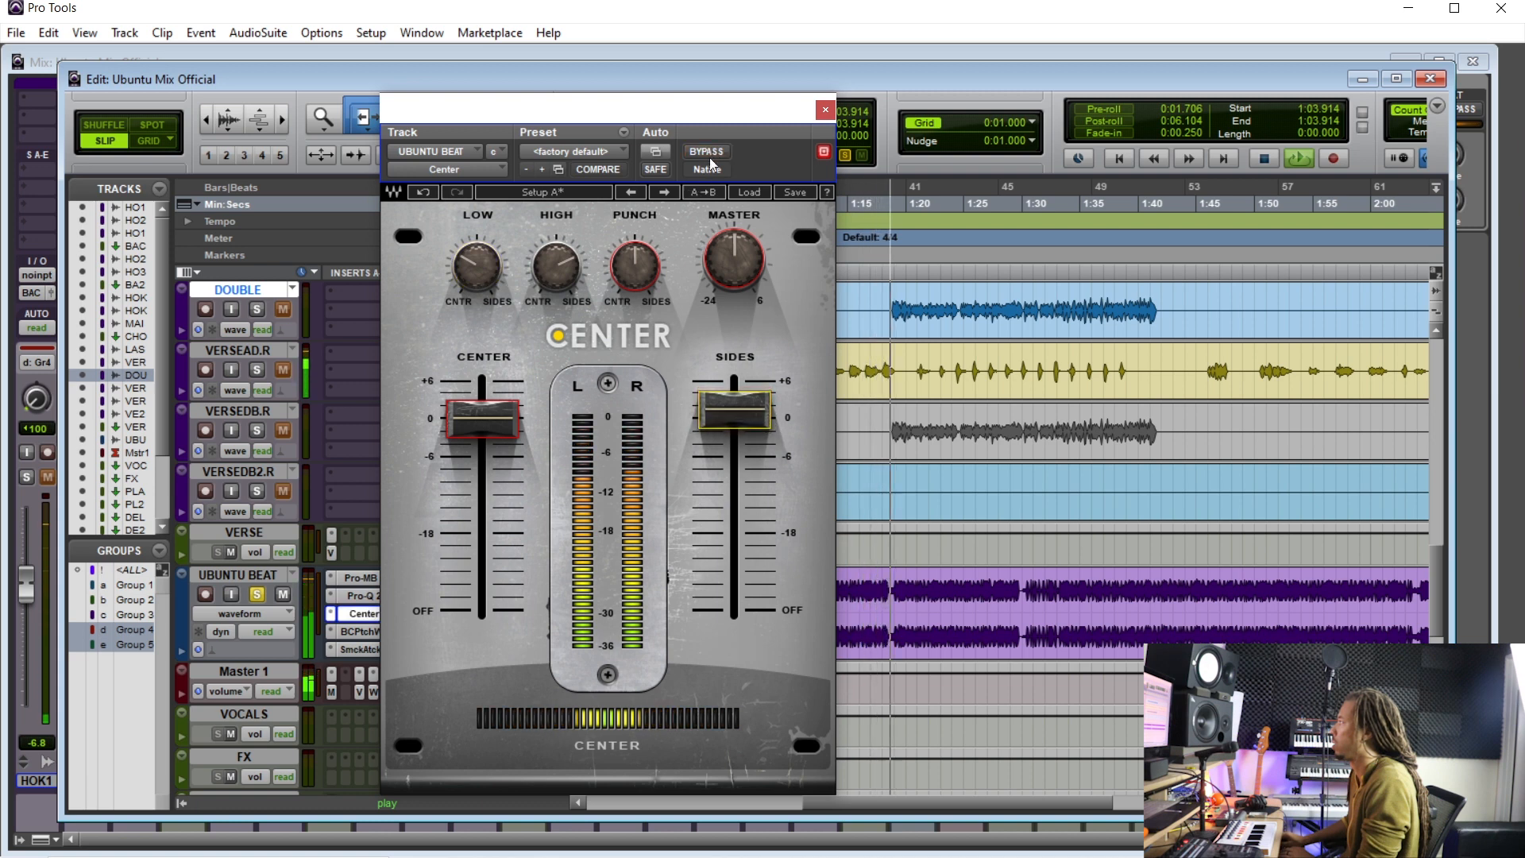
{"action": "left_click_drag", "start_coordinate": [556, 266], "coordinate": [477, 271]}
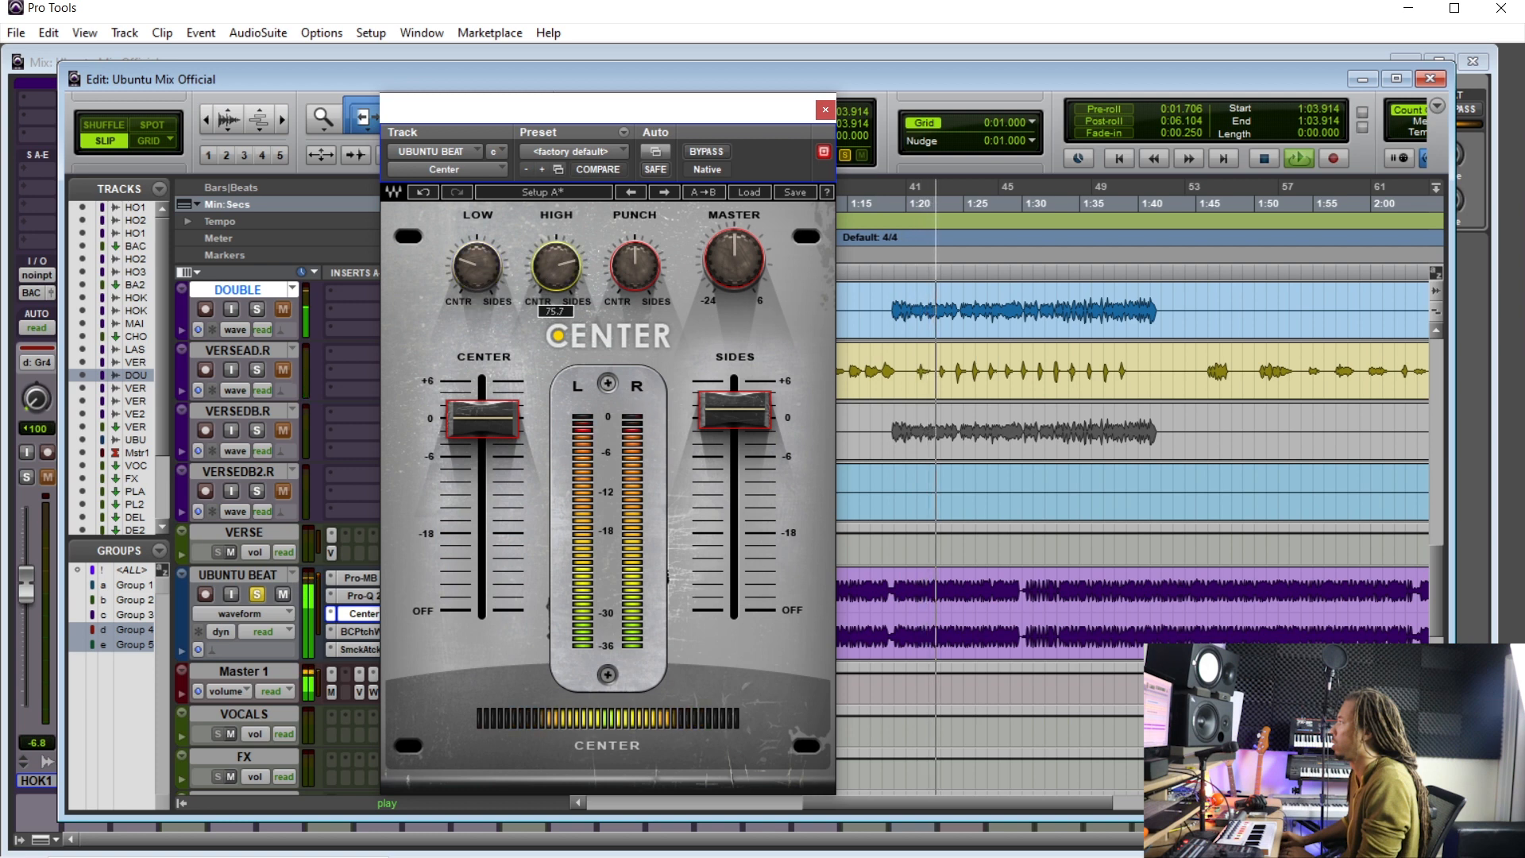
{"action": "left_click", "coordinate": [707, 152]}
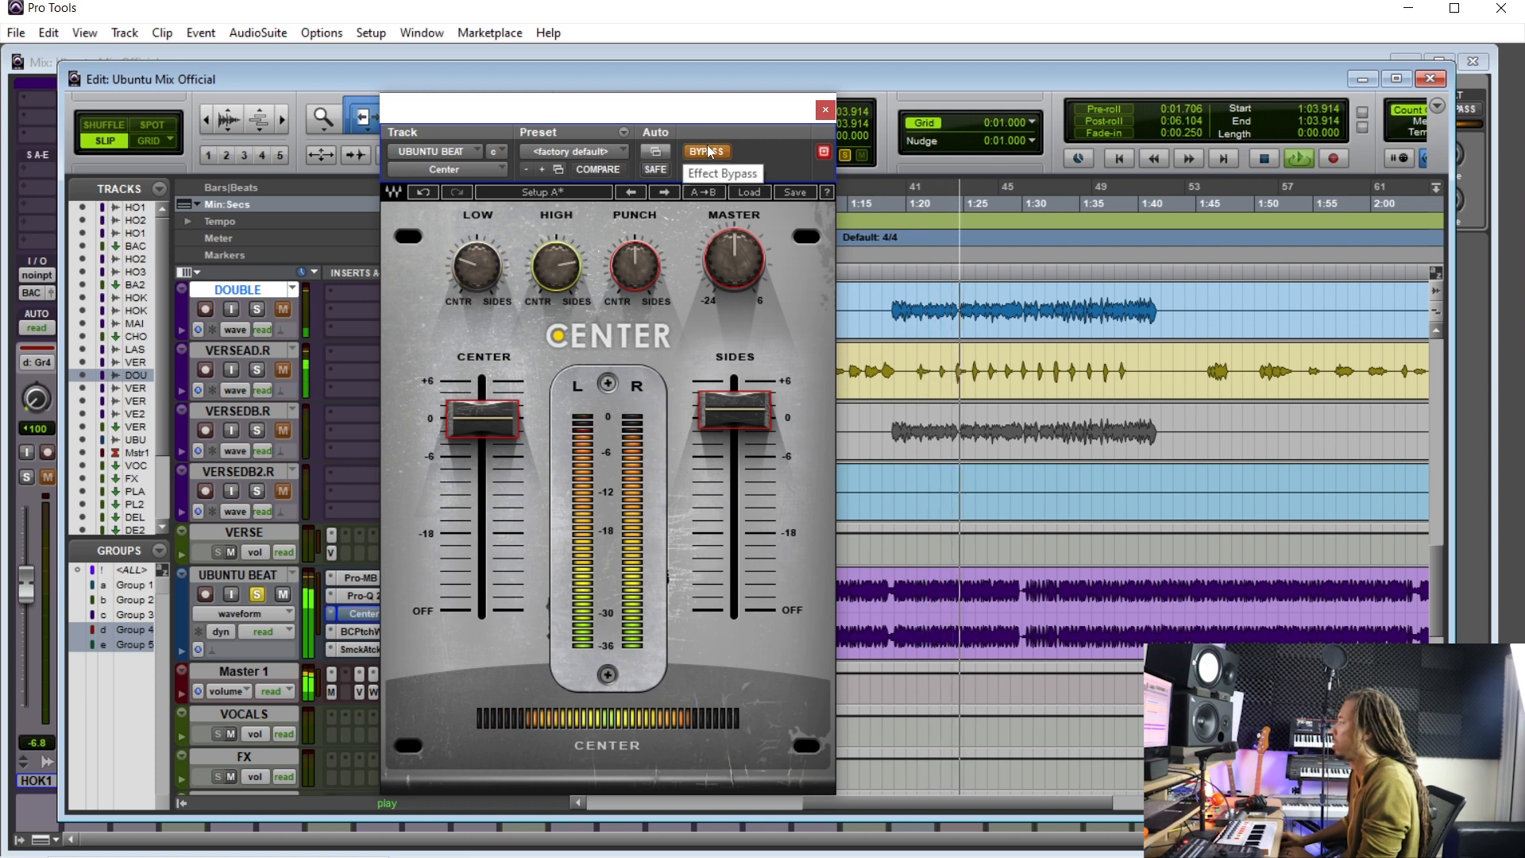
{"action": "left_click", "coordinate": [707, 152]}
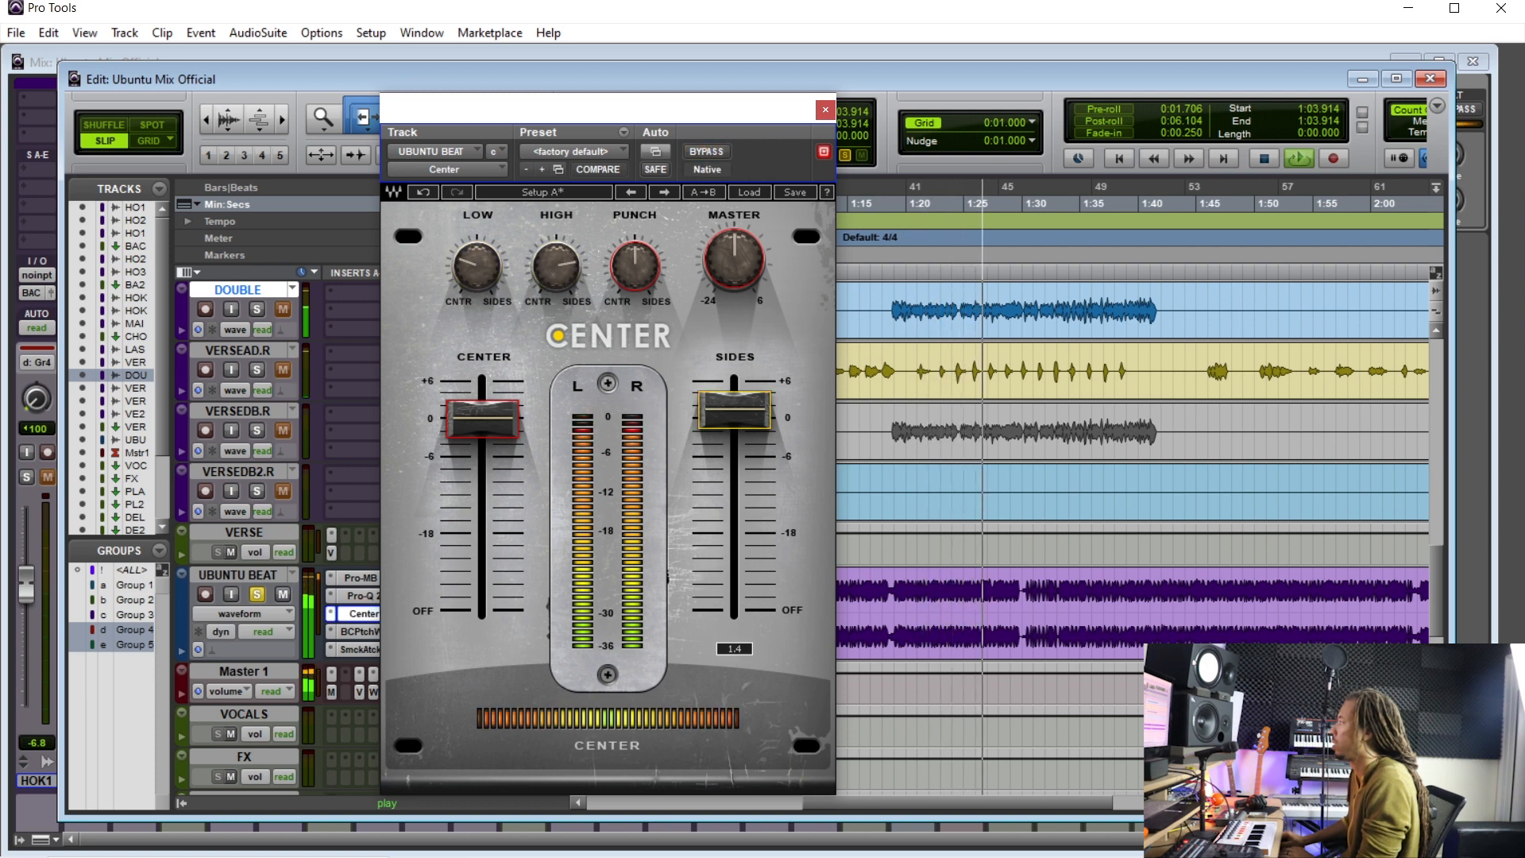
- Raise the SIDES fader to 1.5 and compare it against the bypassed plug-in during playback
{"action": "mouse_move", "coordinate": [721, 414]}
{"action": "left_mouse_down"}
{"action": "mouse_move", "coordinate": [721, 442]}
{"action": "mouse_move", "coordinate": [722, 410]}
{"action": "left_mouse_up"}
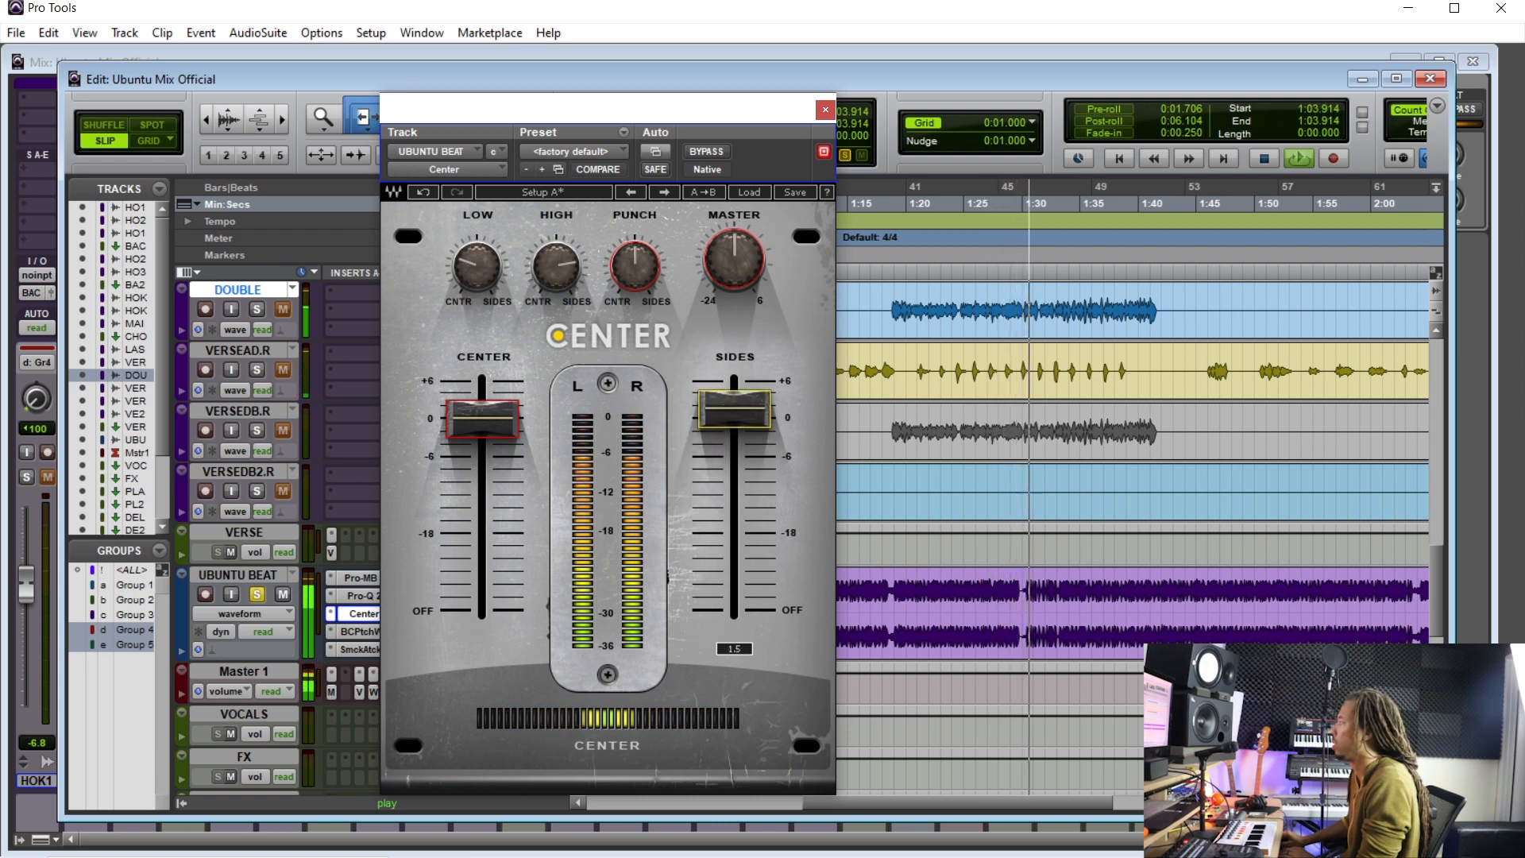
{"action": "left_click", "coordinate": [705, 151]}
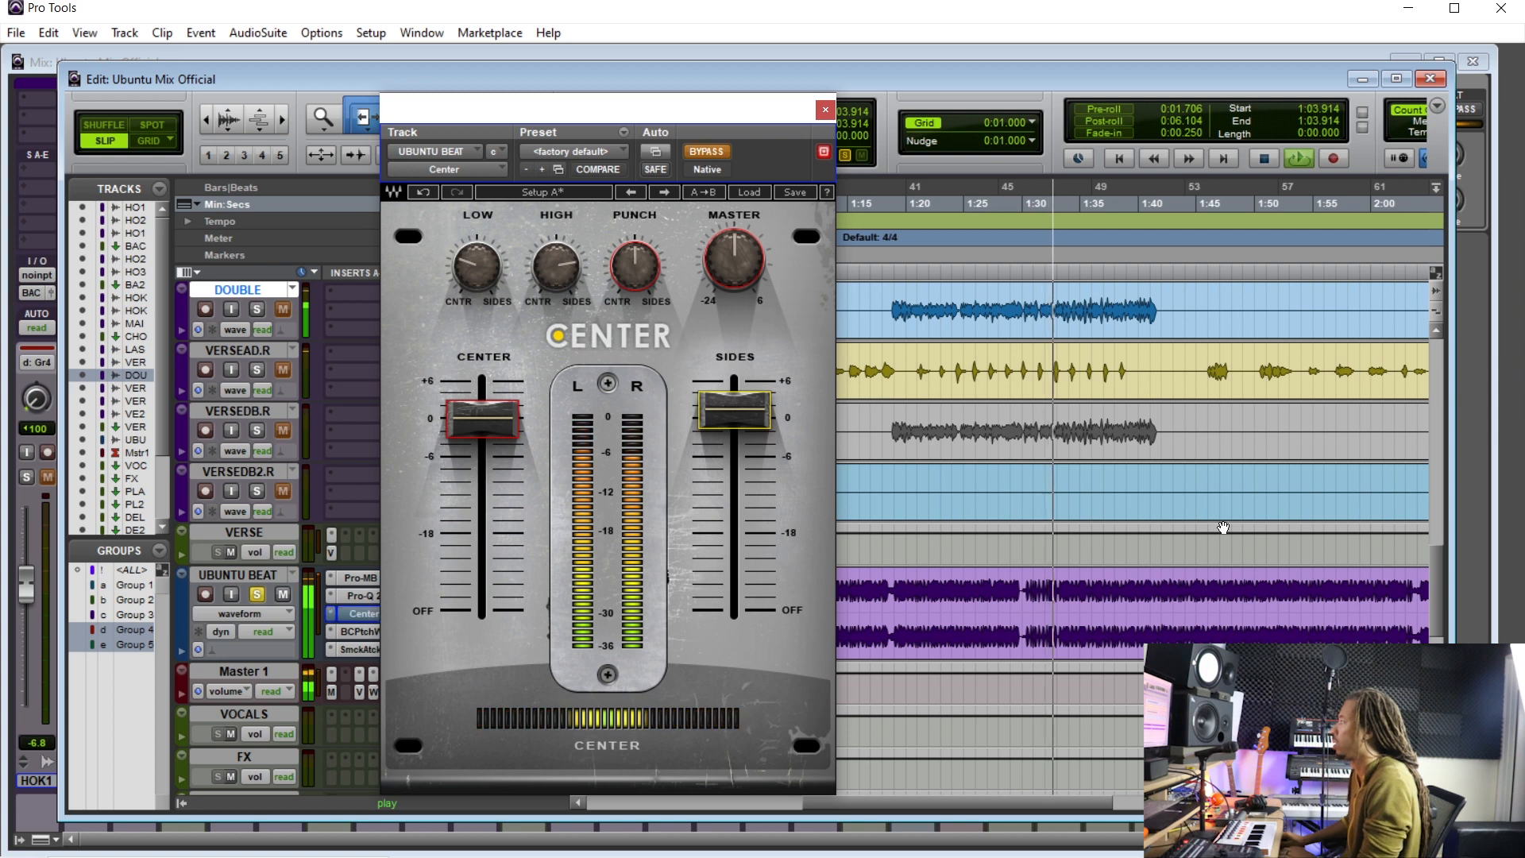
{"action": "key", "text": "space"}
{"action": "left_click", "coordinate": [904, 586]}
{"action": "key", "text": "space"}
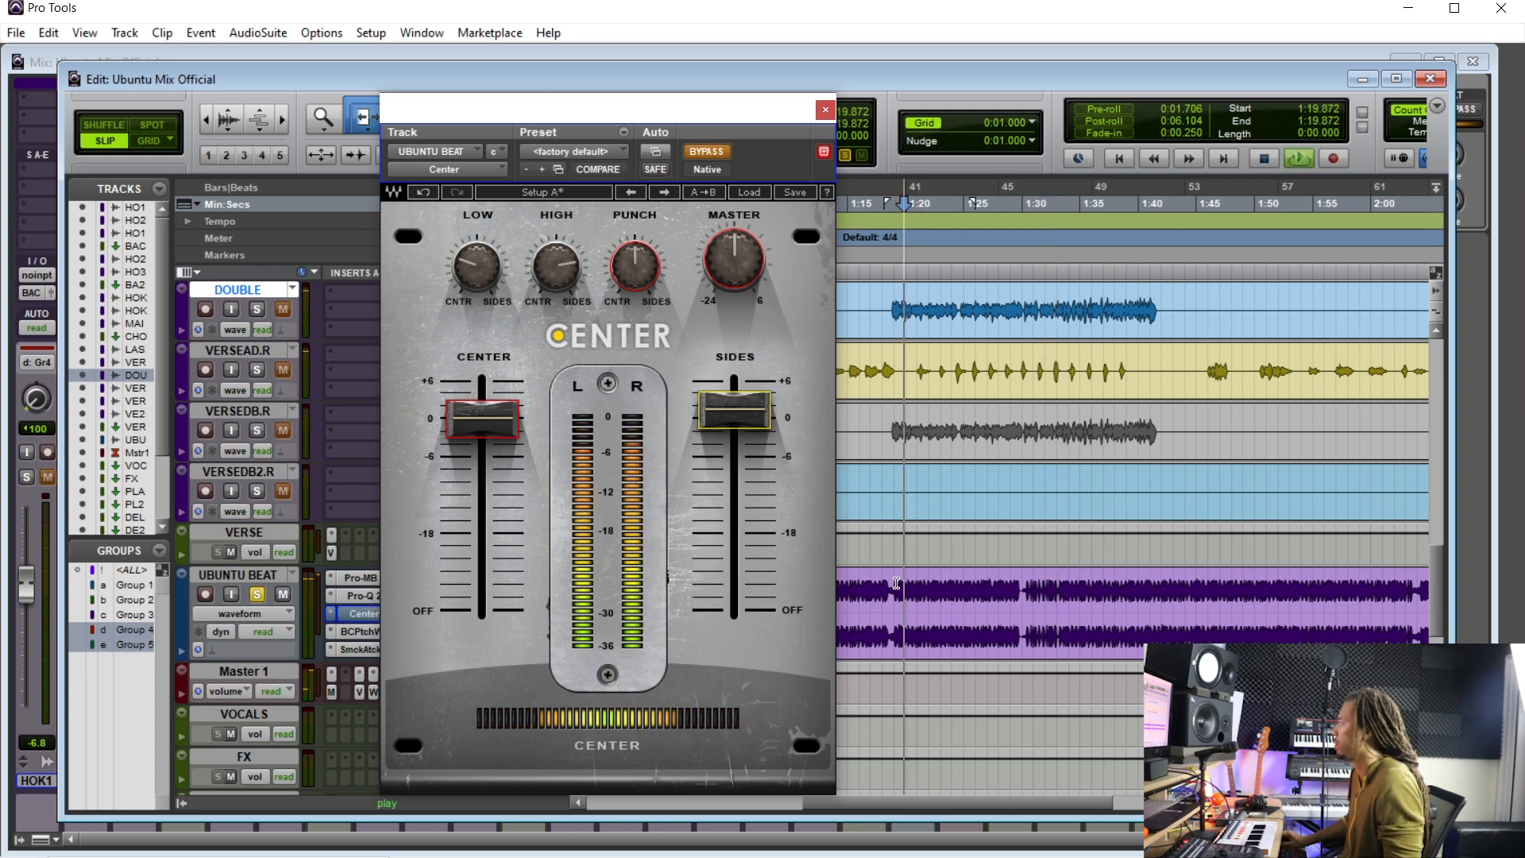
- Toggle the Center plug-in's bypass on and off during playback to compare the widened beat with the original
{"action": "left_click", "coordinate": [705, 152]}
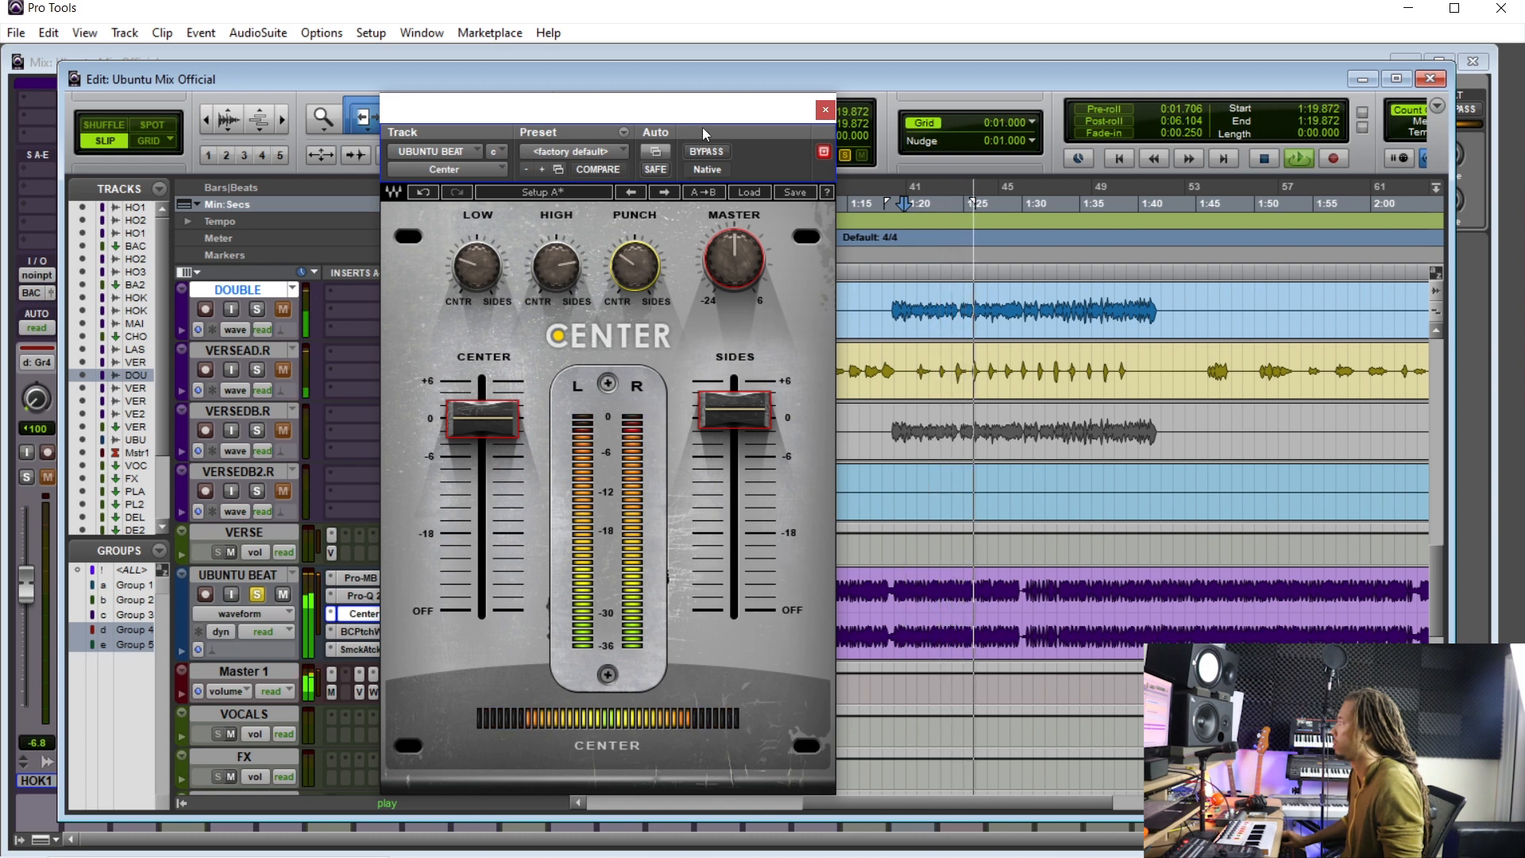
{"action": "left_click", "coordinate": [708, 154]}
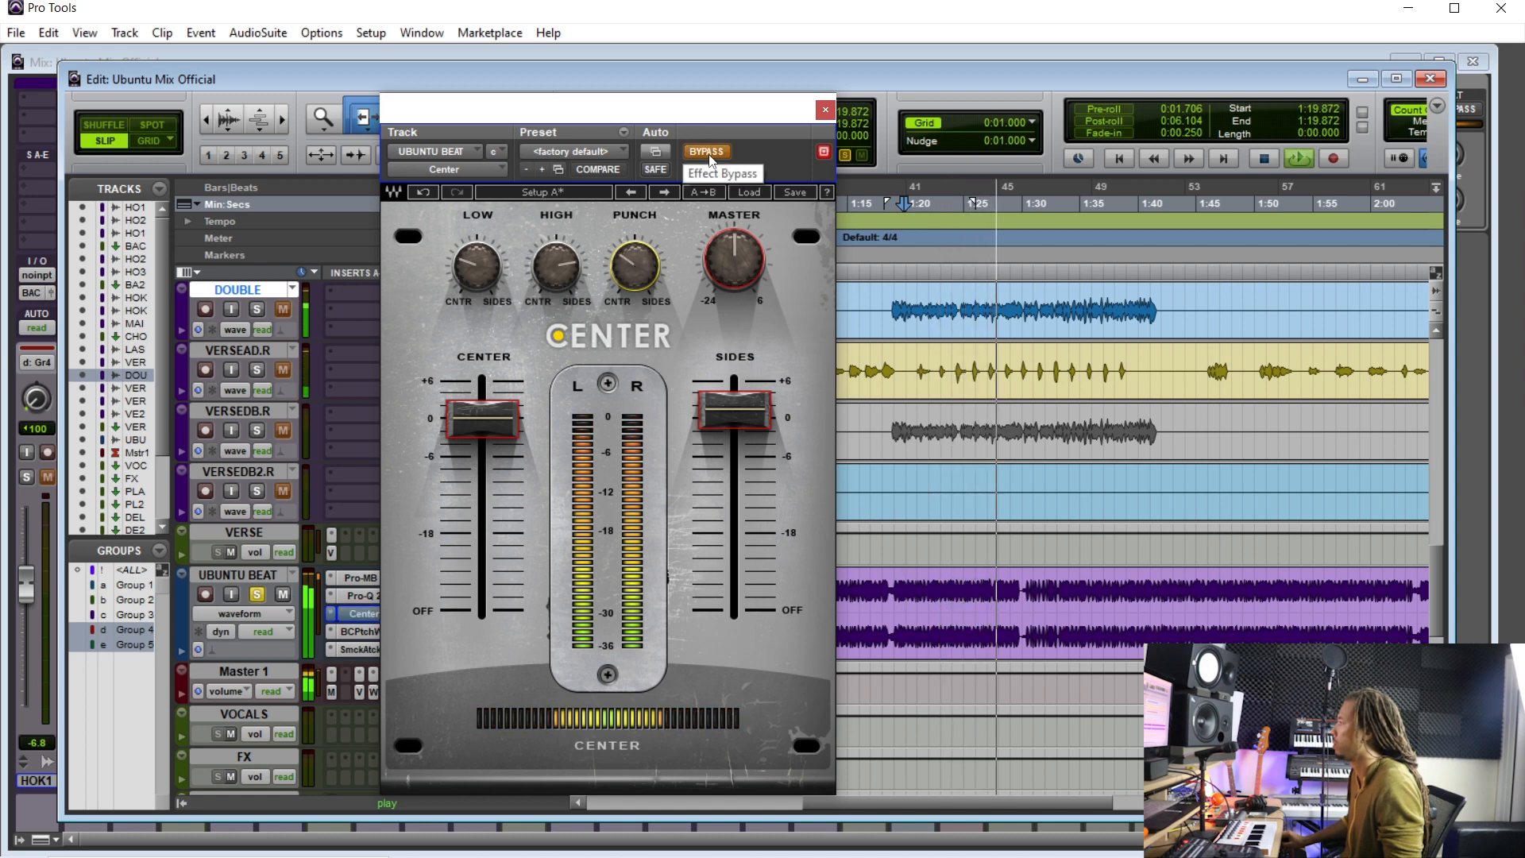
{"action": "left_click", "coordinate": [708, 153]}
{"action": "left_click", "coordinate": [732, 415]}
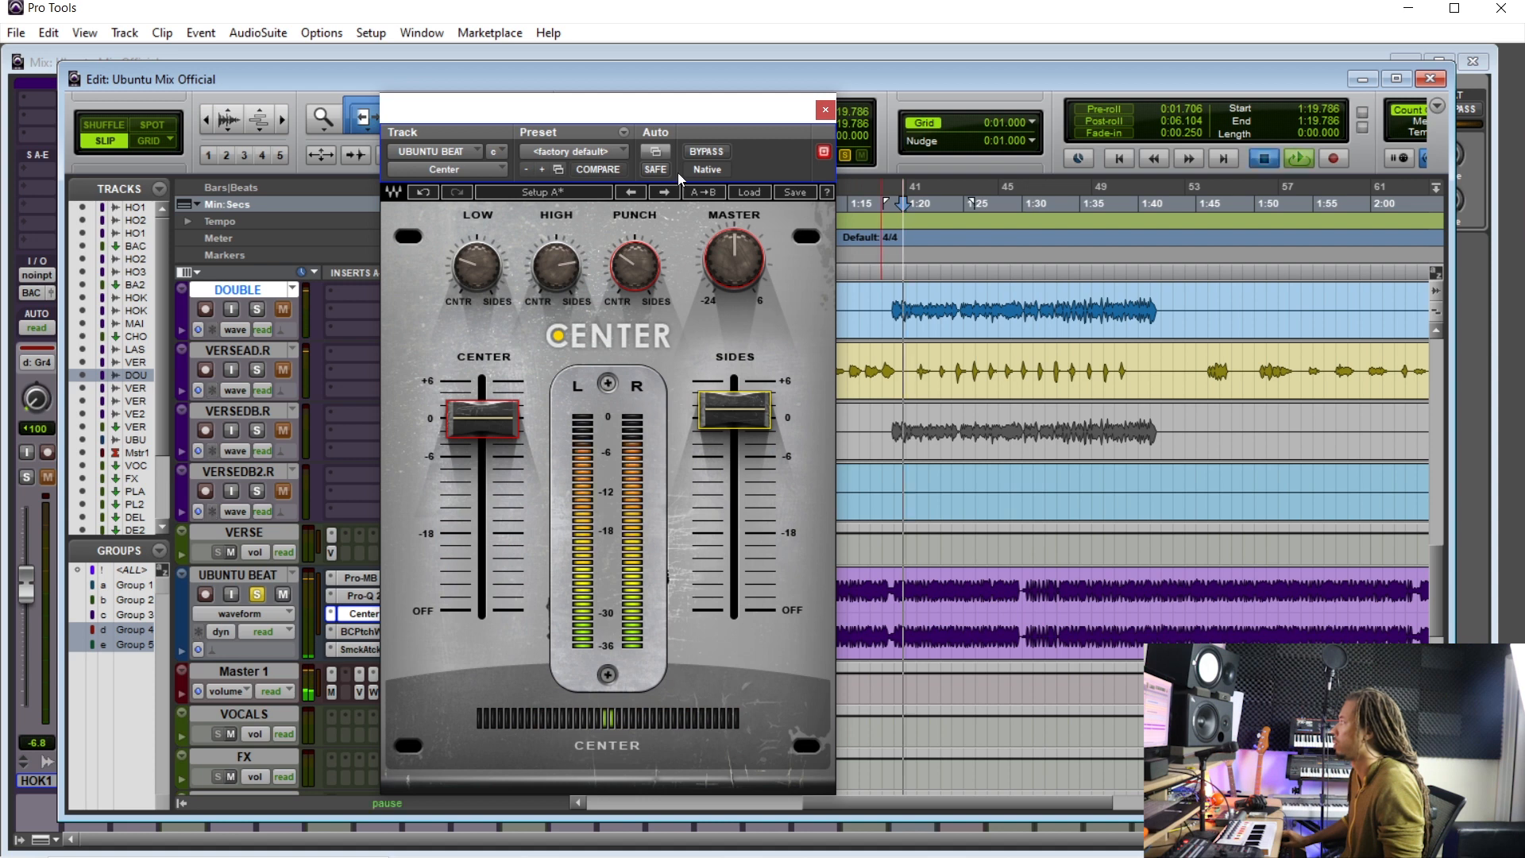
{"action": "left_click", "coordinate": [707, 152]}
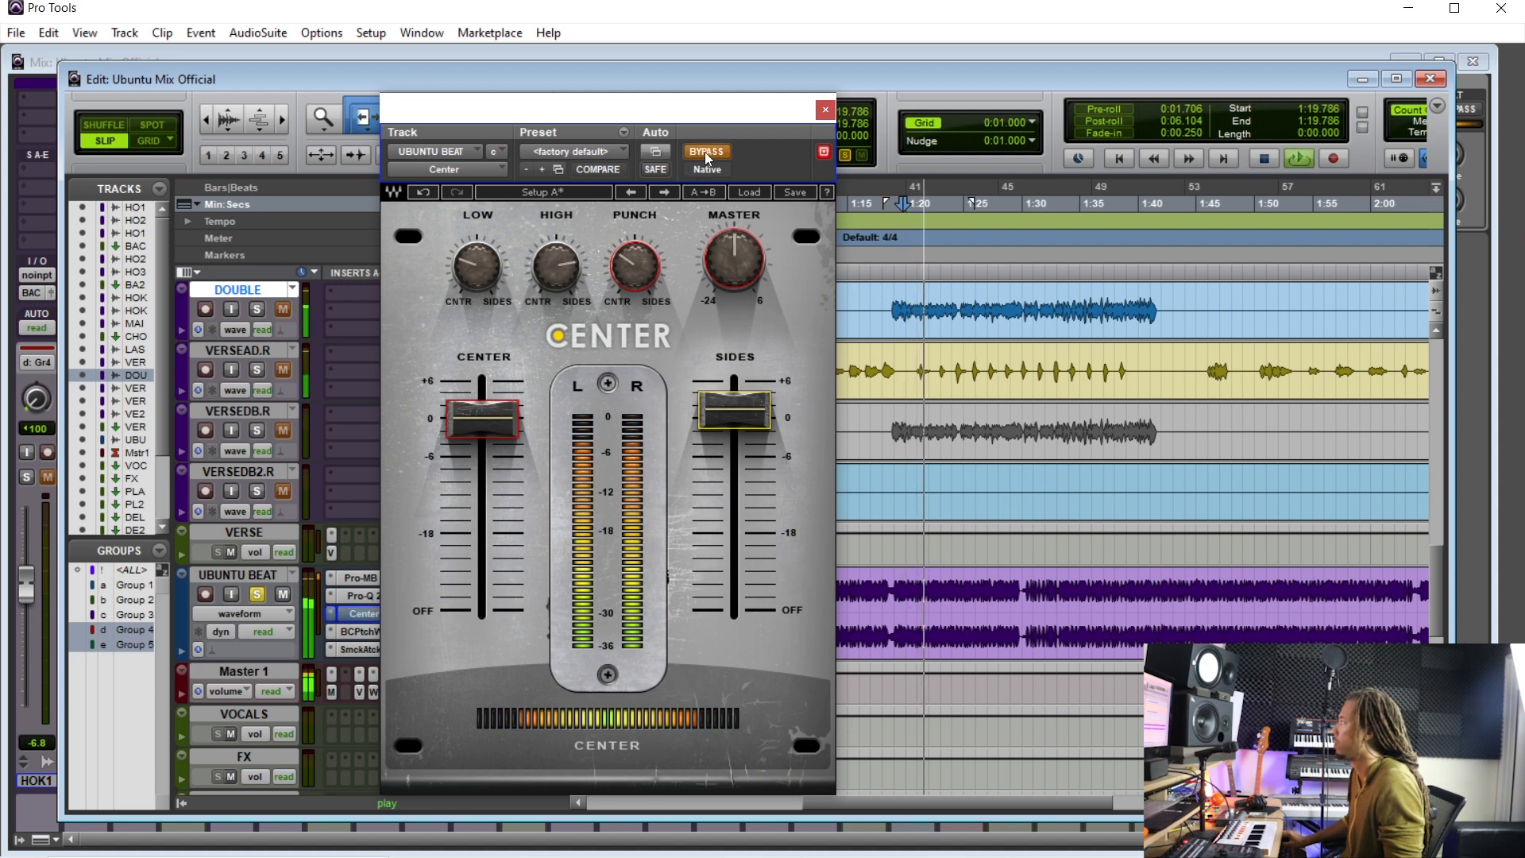
{"action": "left_click", "coordinate": [706, 152]}
- Adjust Center's HIGH, LOW and PUNCH knobs, set the SIDES fader to 1.3, stop playback and close the plug-in window
{"action": "left_click", "coordinate": [556, 266]}
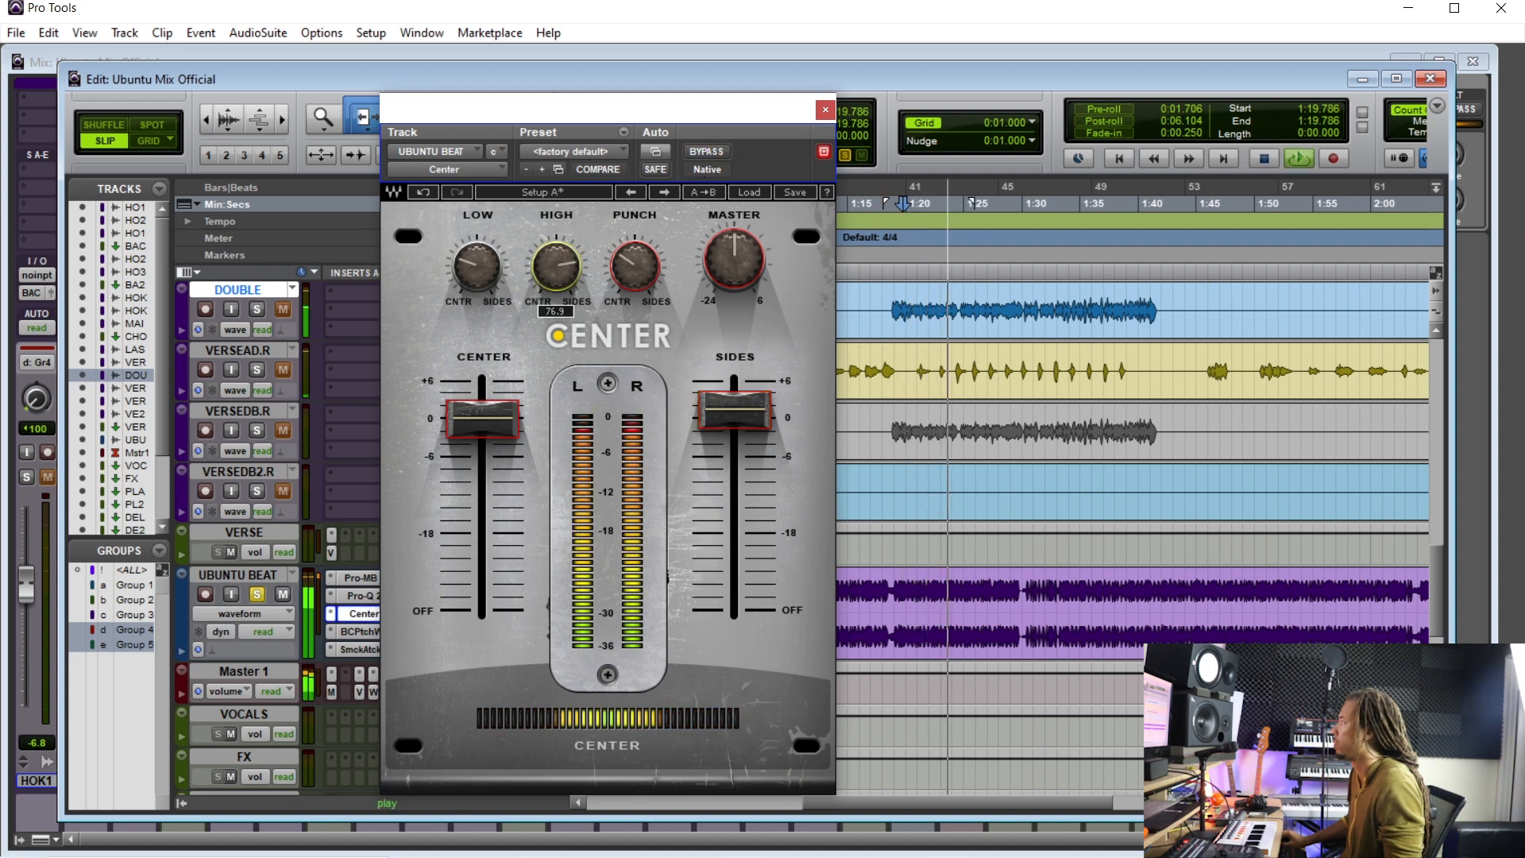
{"action": "left_click", "coordinate": [481, 271]}
{"action": "left_click", "coordinate": [634, 270]}
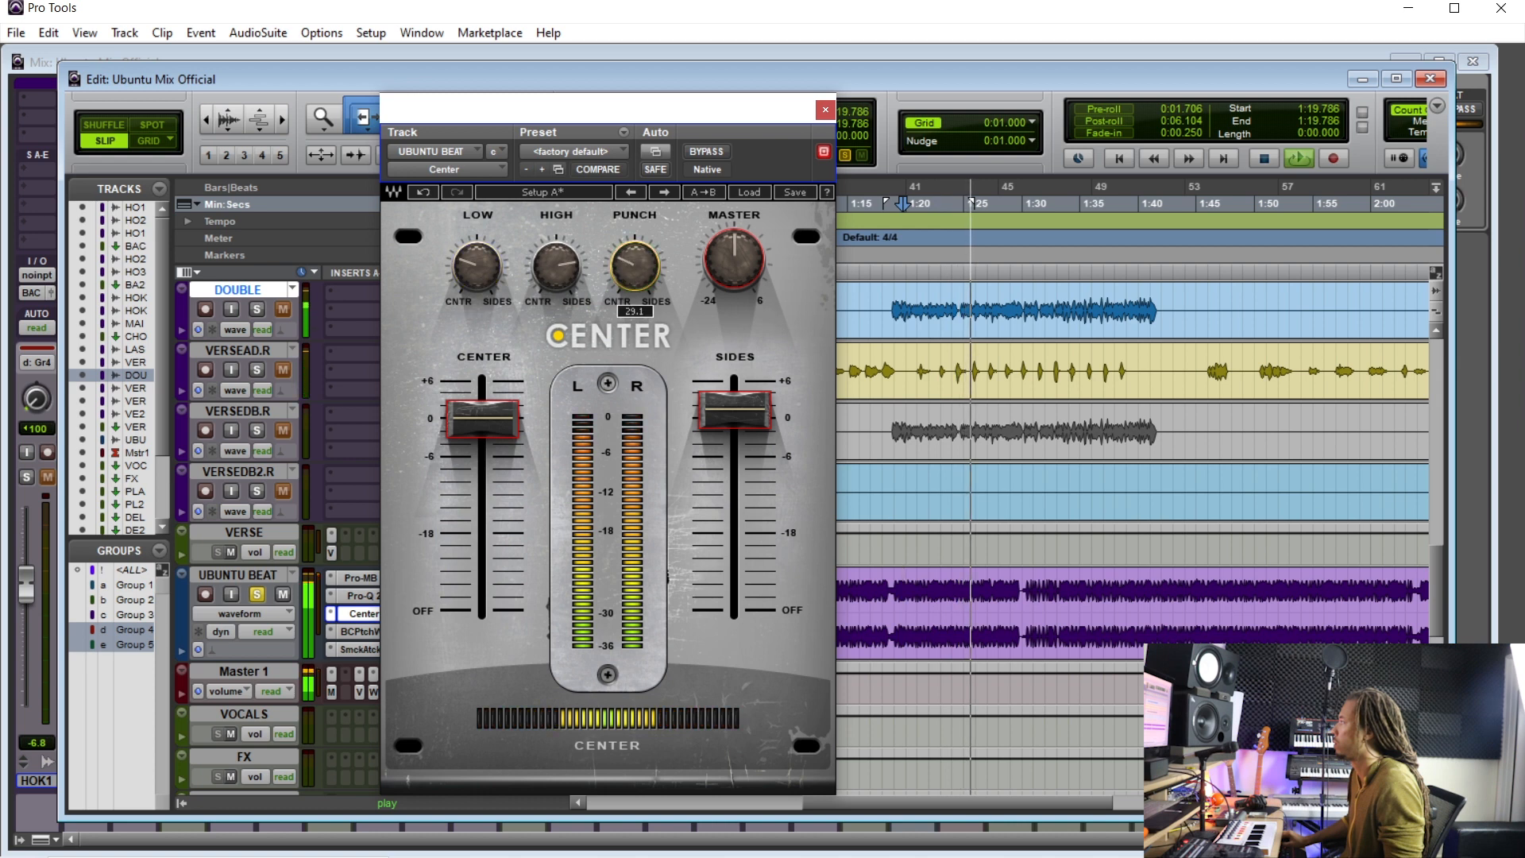
{"action": "left_click", "coordinate": [731, 410]}
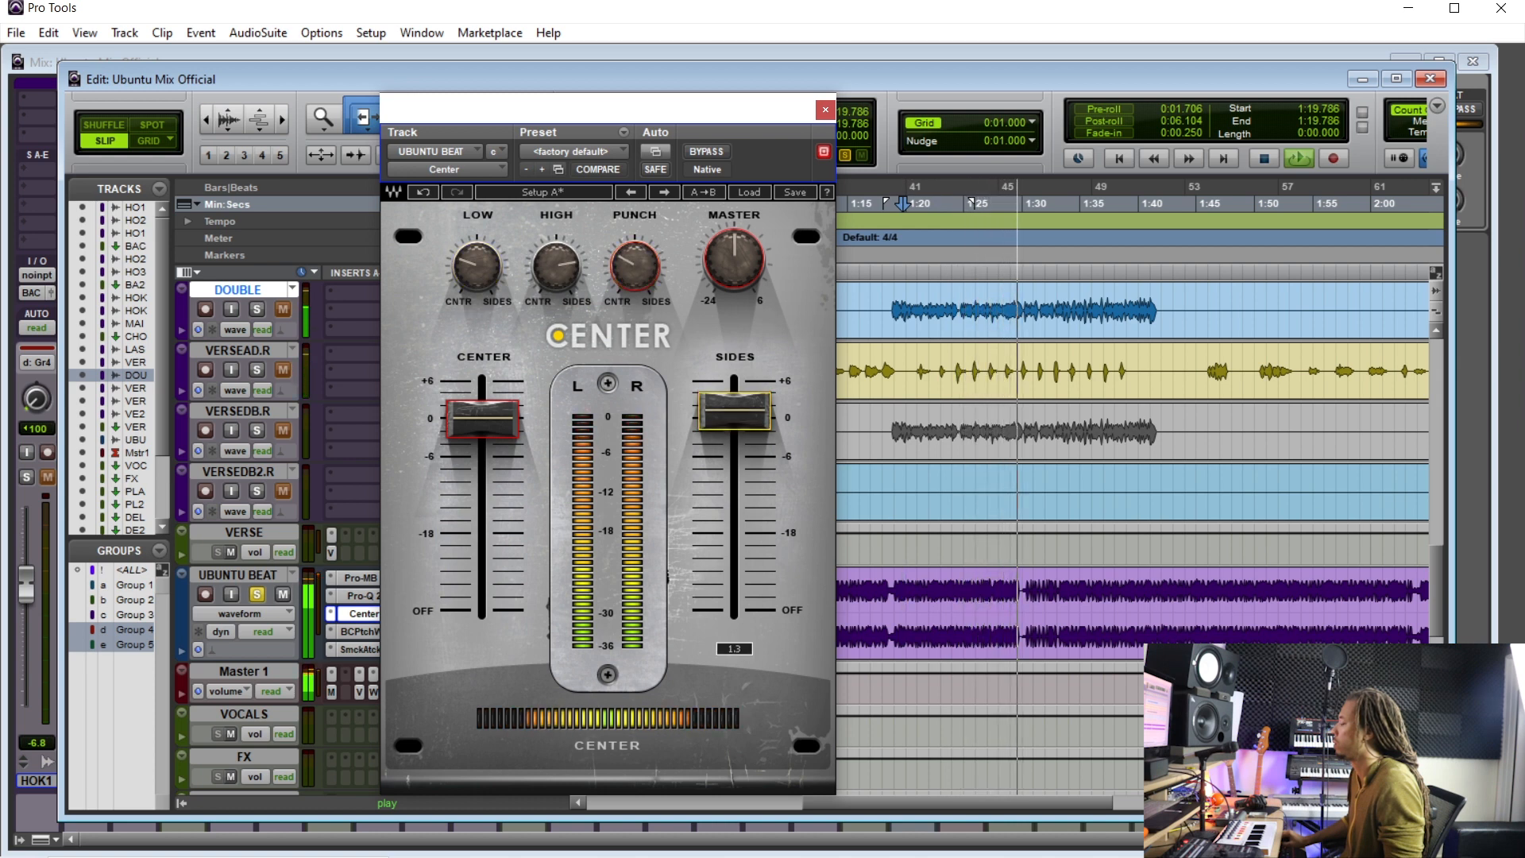
{"action": "key", "text": "space"}
{"action": "left_click", "coordinate": [825, 110]}
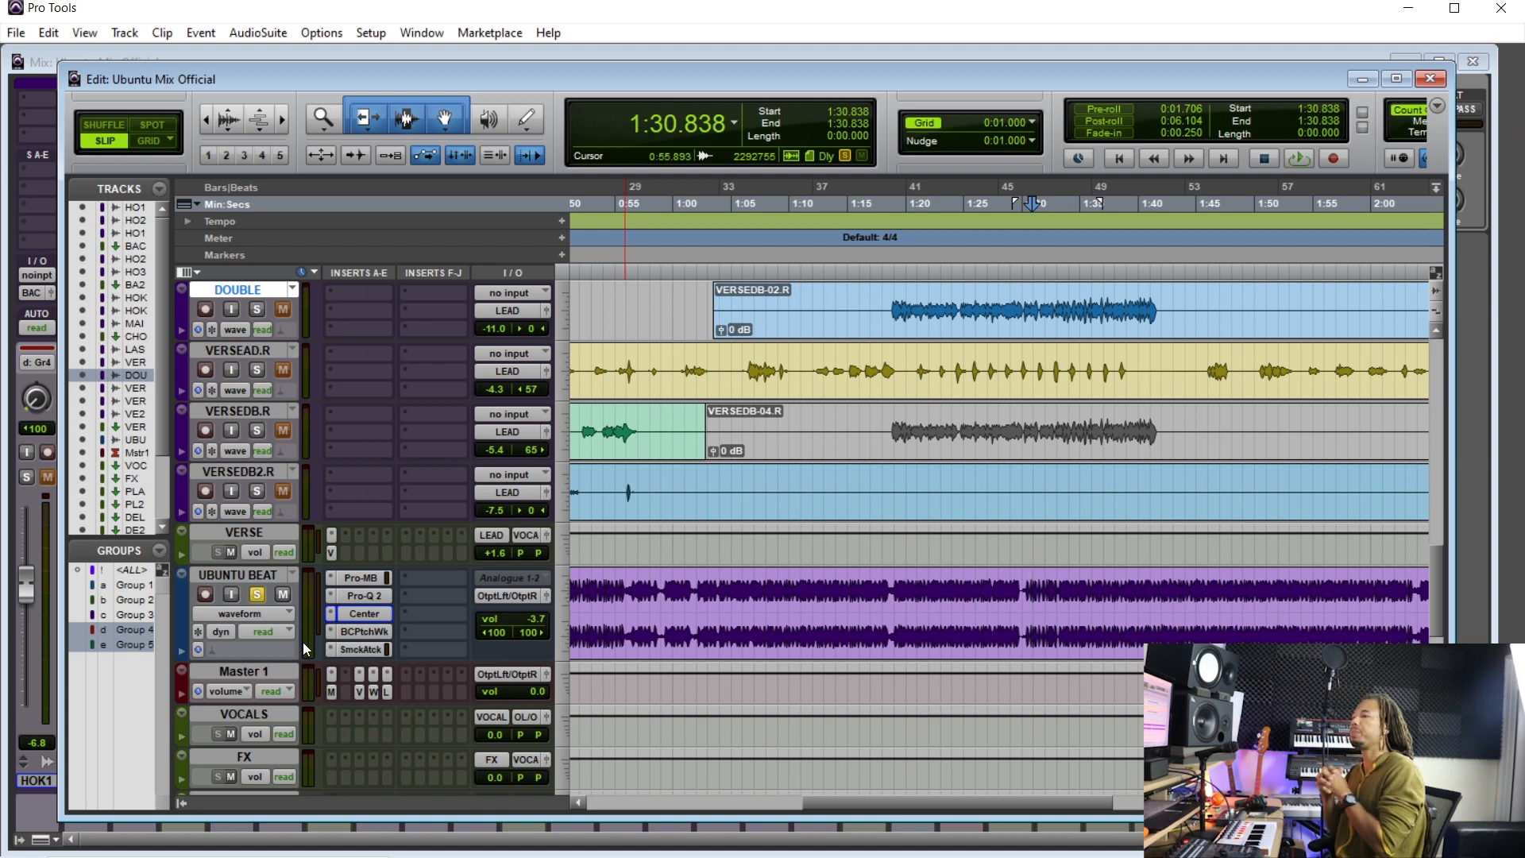
- Pull the VOCAL bus fader fully down in the Mix window to audition the beat on its own
{"action": "key", "text": "ctrl+equal"}
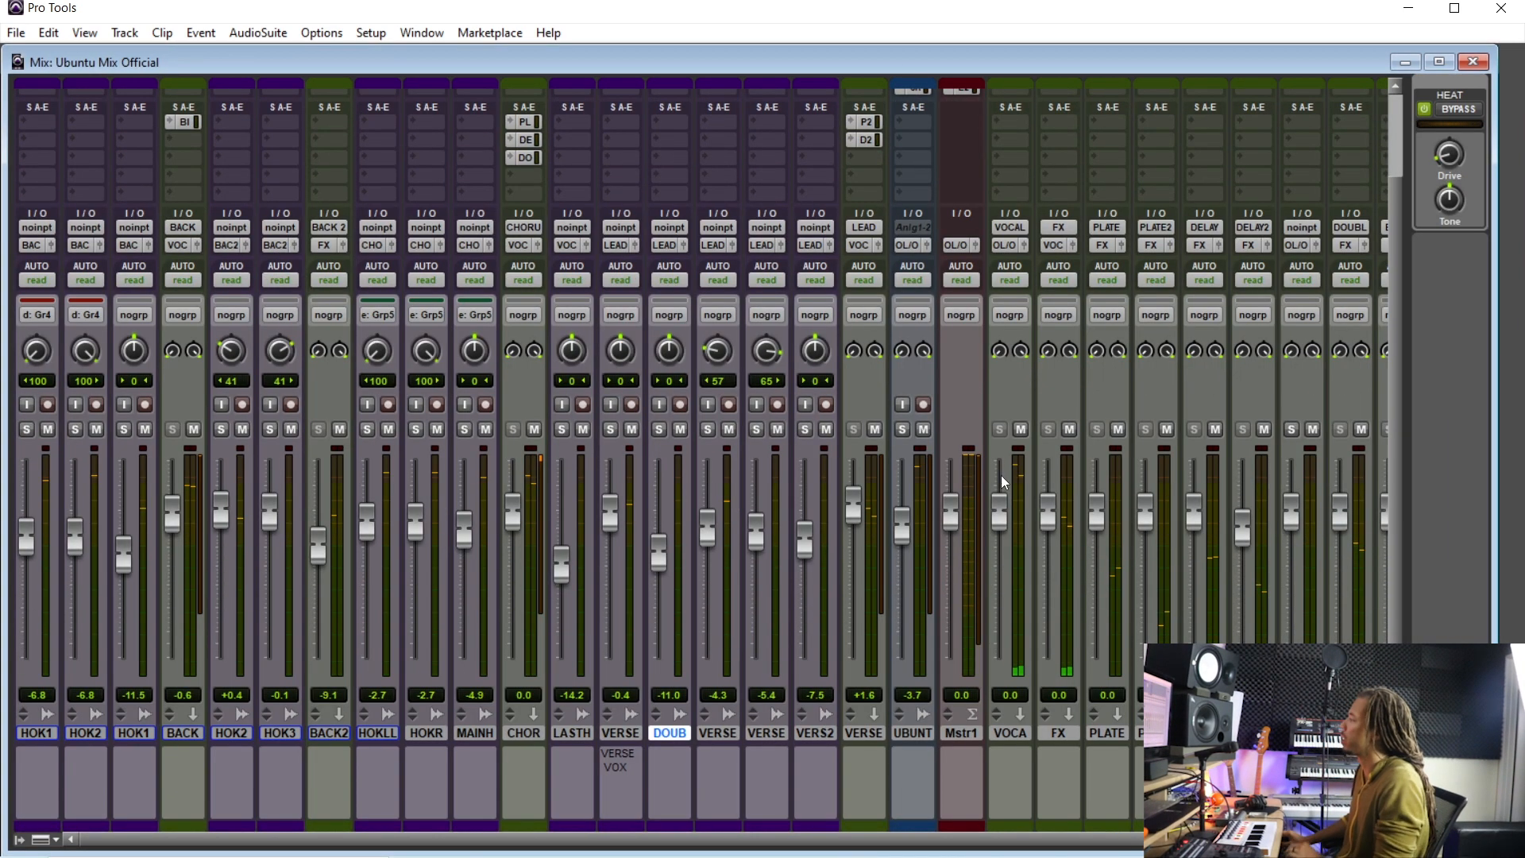
{"action": "left_click_drag", "start_coordinate": [1003, 515], "coordinate": [1018, 788]}
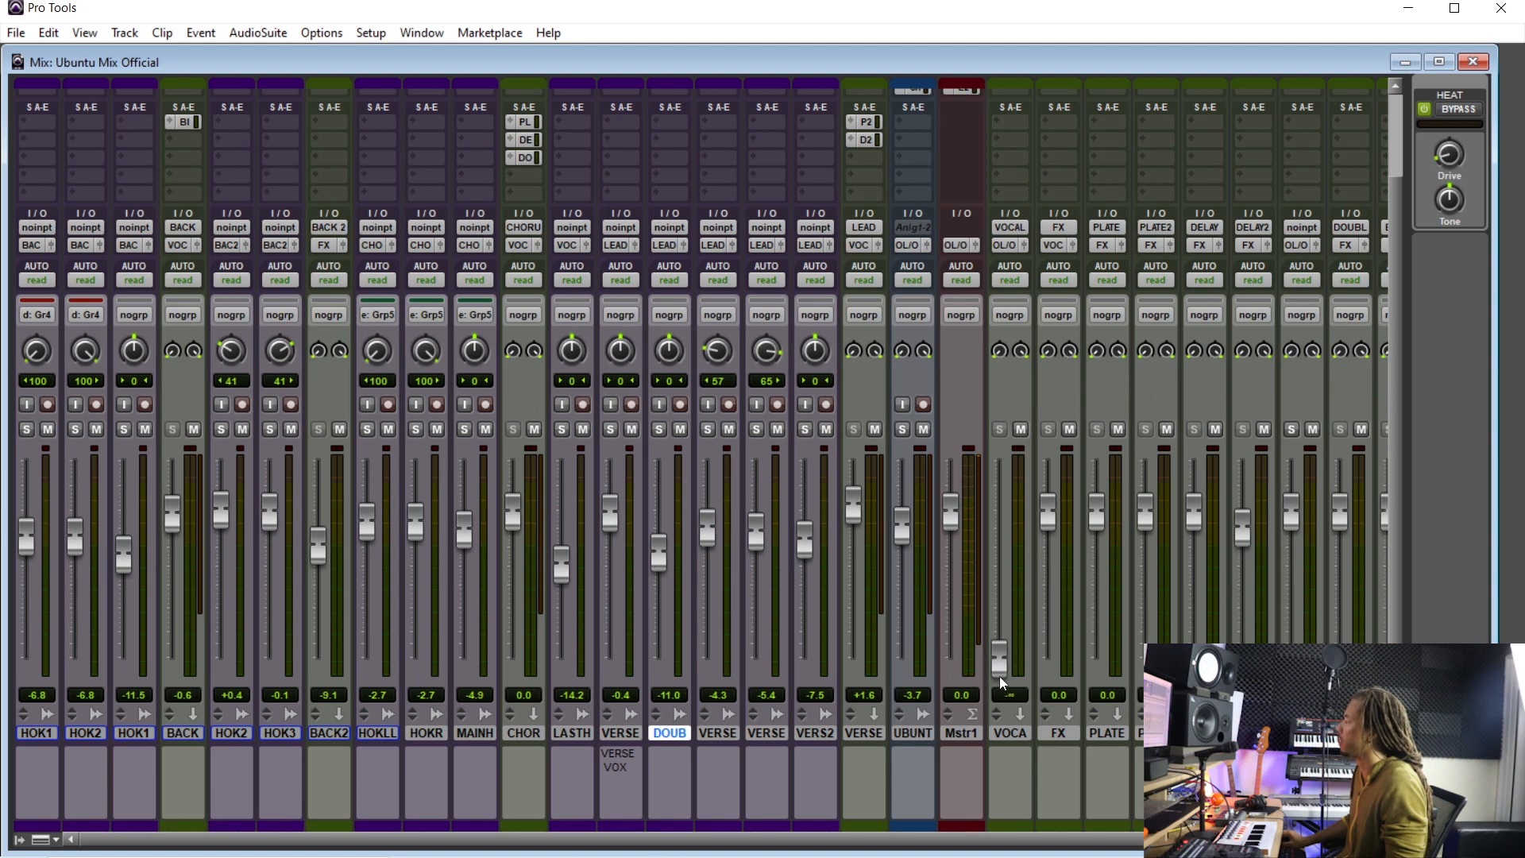
{"action": "key", "text": "space"}
{"action": "left_click_drag", "start_coordinate": [1002, 671], "coordinate": [1009, 570]}
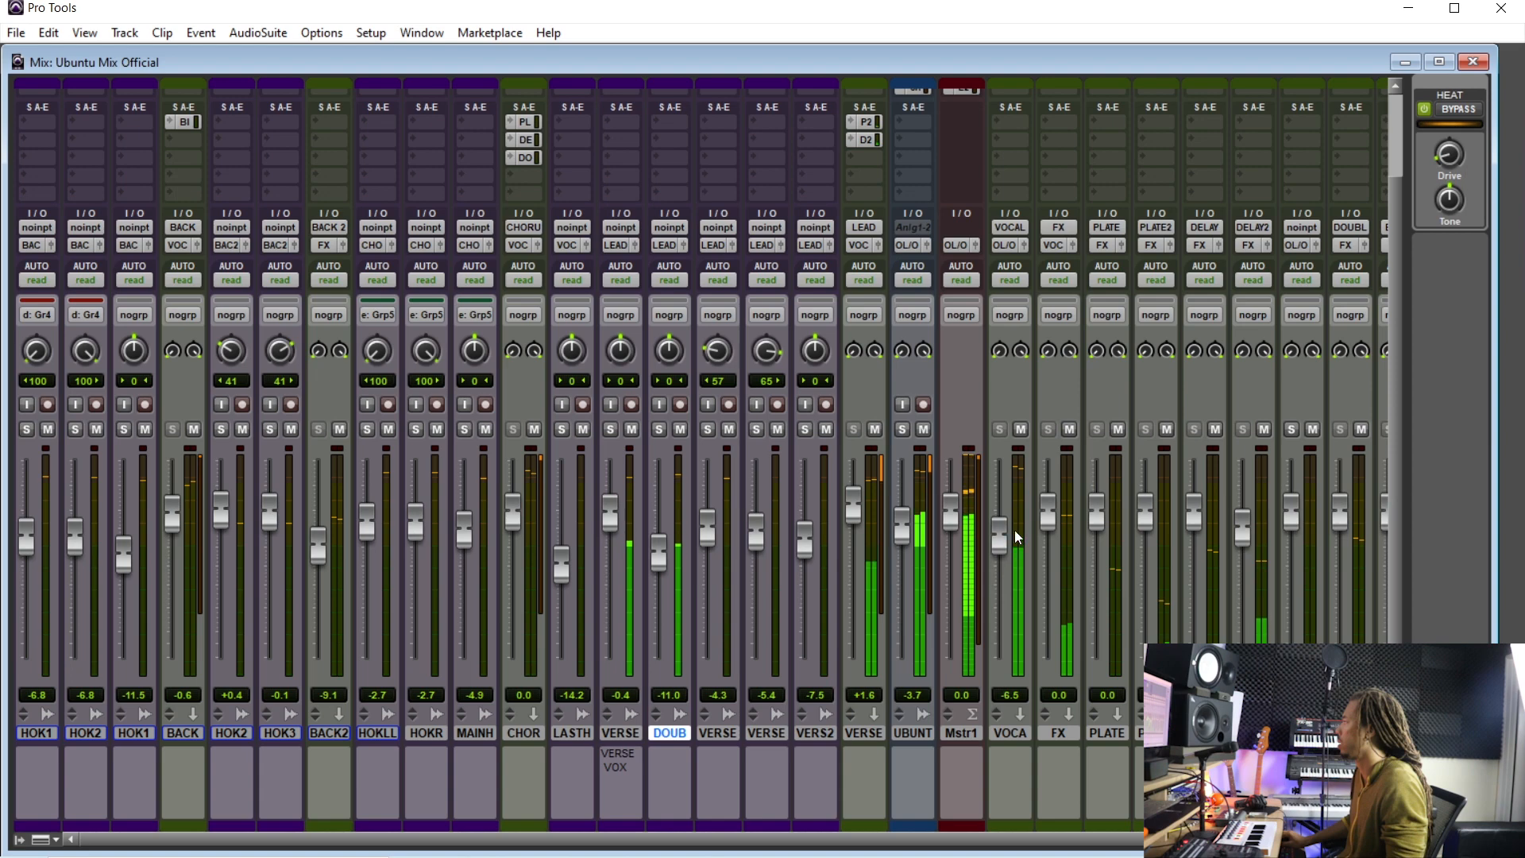
{"action": "left_click_drag", "start_coordinate": [999, 528], "coordinate": [999, 659]}
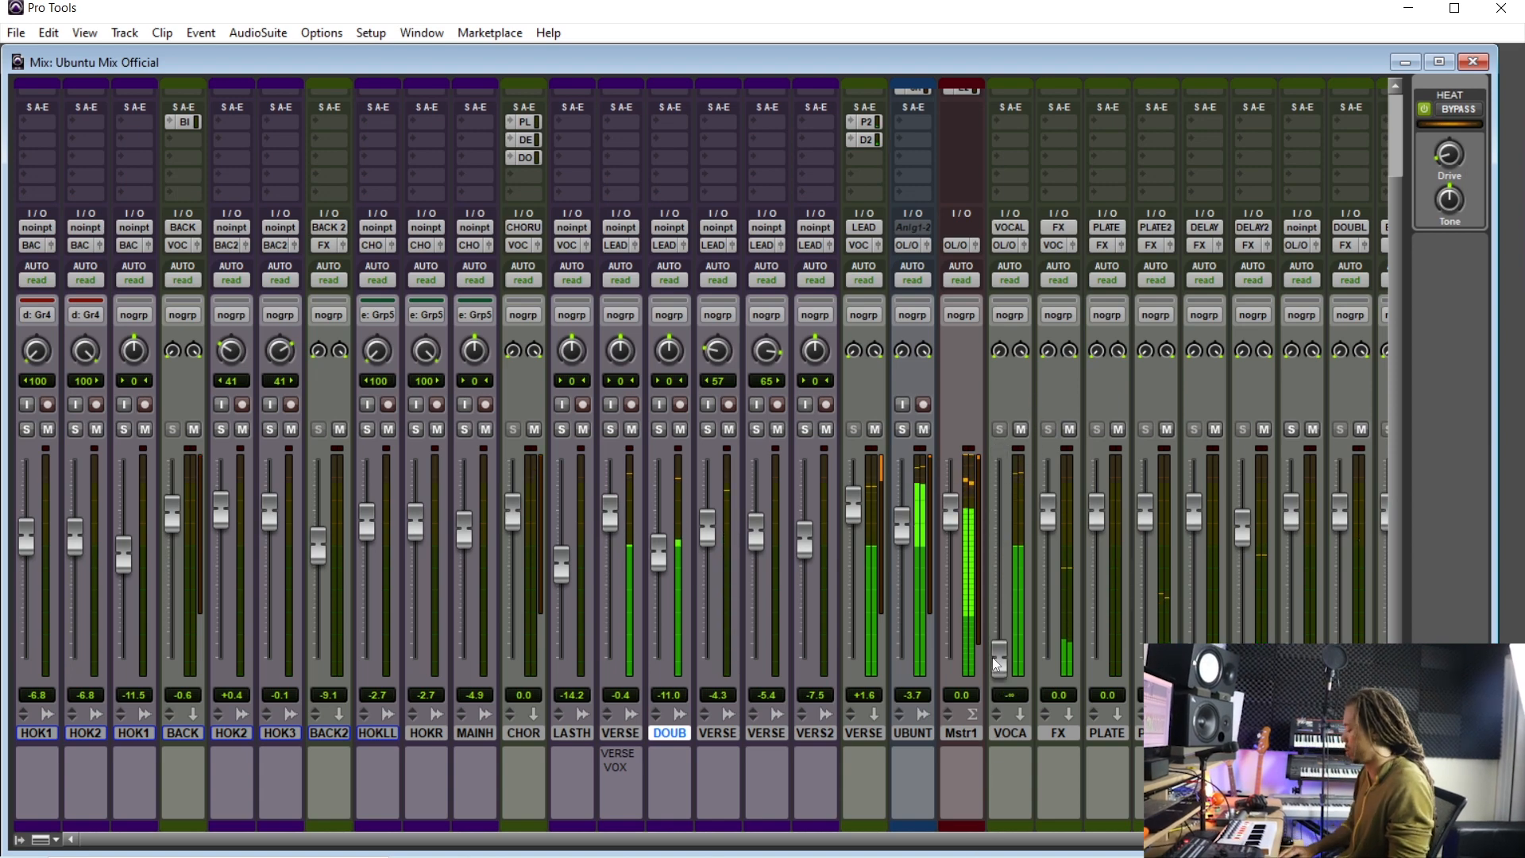
{"action": "key", "text": "ctrl+equal"}
{"action": "key", "text": "space"}
- Restart playback and raise the VOCAL bus fader back up in the Mix window
{"action": "scroll", "coordinate": [993, 662], "scroll_direction": "down", "scroll_amount": 2}
{"action": "scroll", "coordinate": [777, 444], "scroll_direction": "up", "scroll_amount": 2}
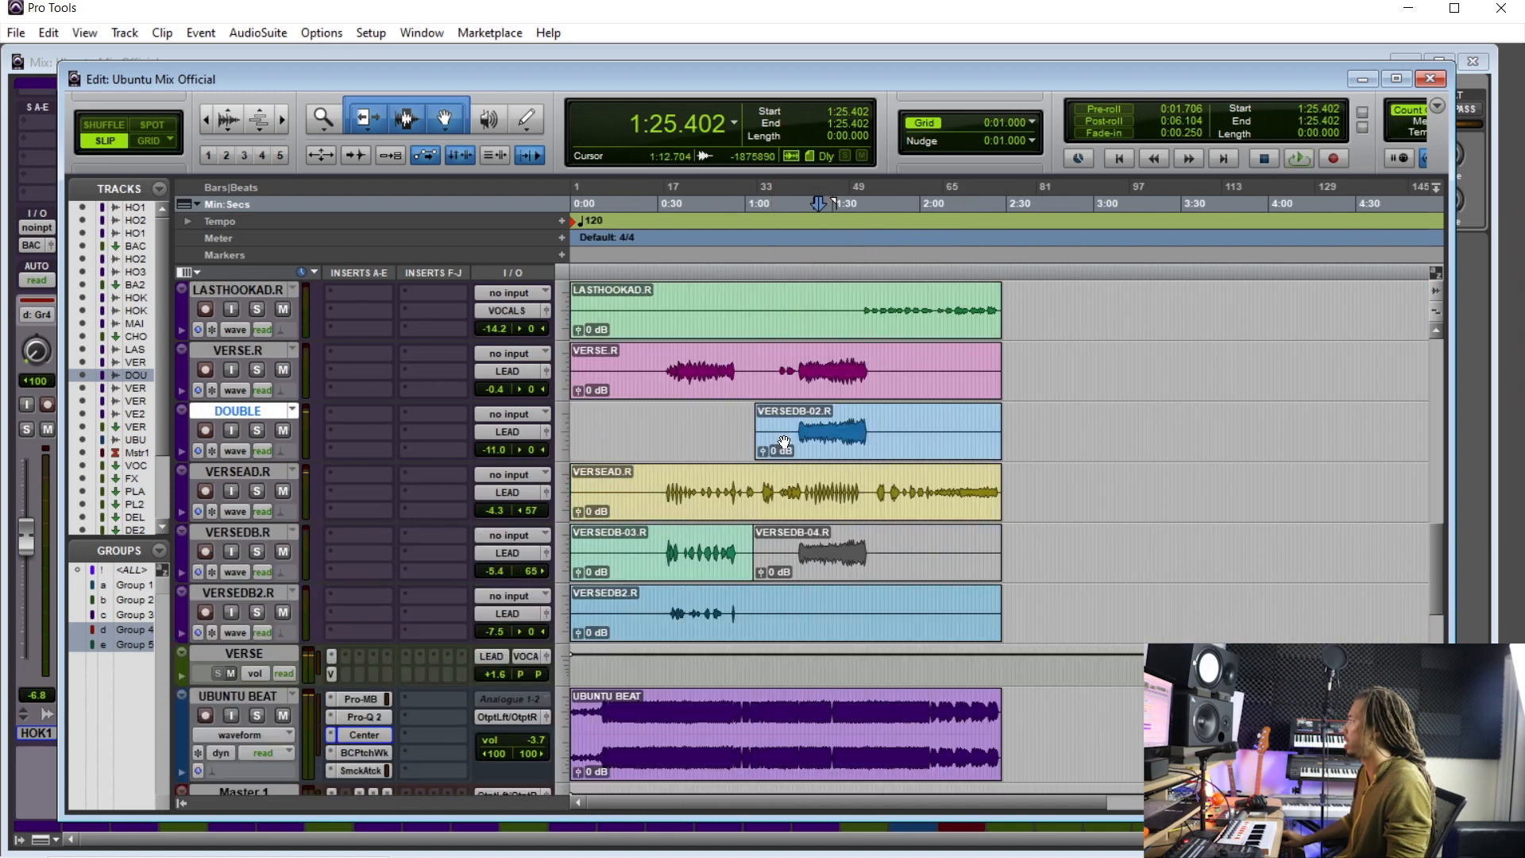
{"action": "key", "text": "space"}
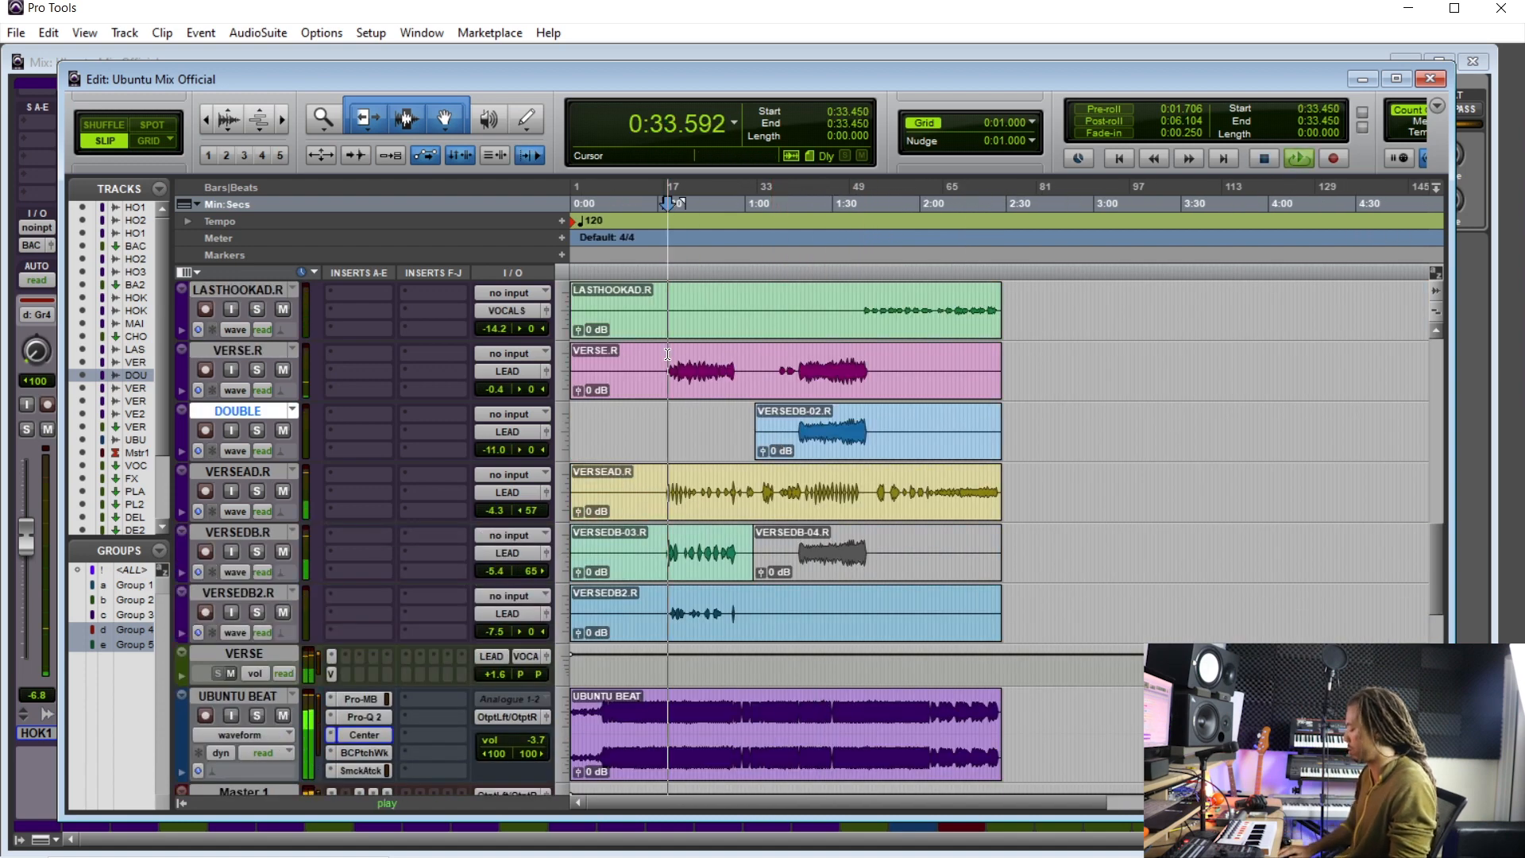
{"action": "key", "text": "ctrl+equal"}
{"action": "left_click_drag", "start_coordinate": [1007, 646], "coordinate": [1007, 509]}
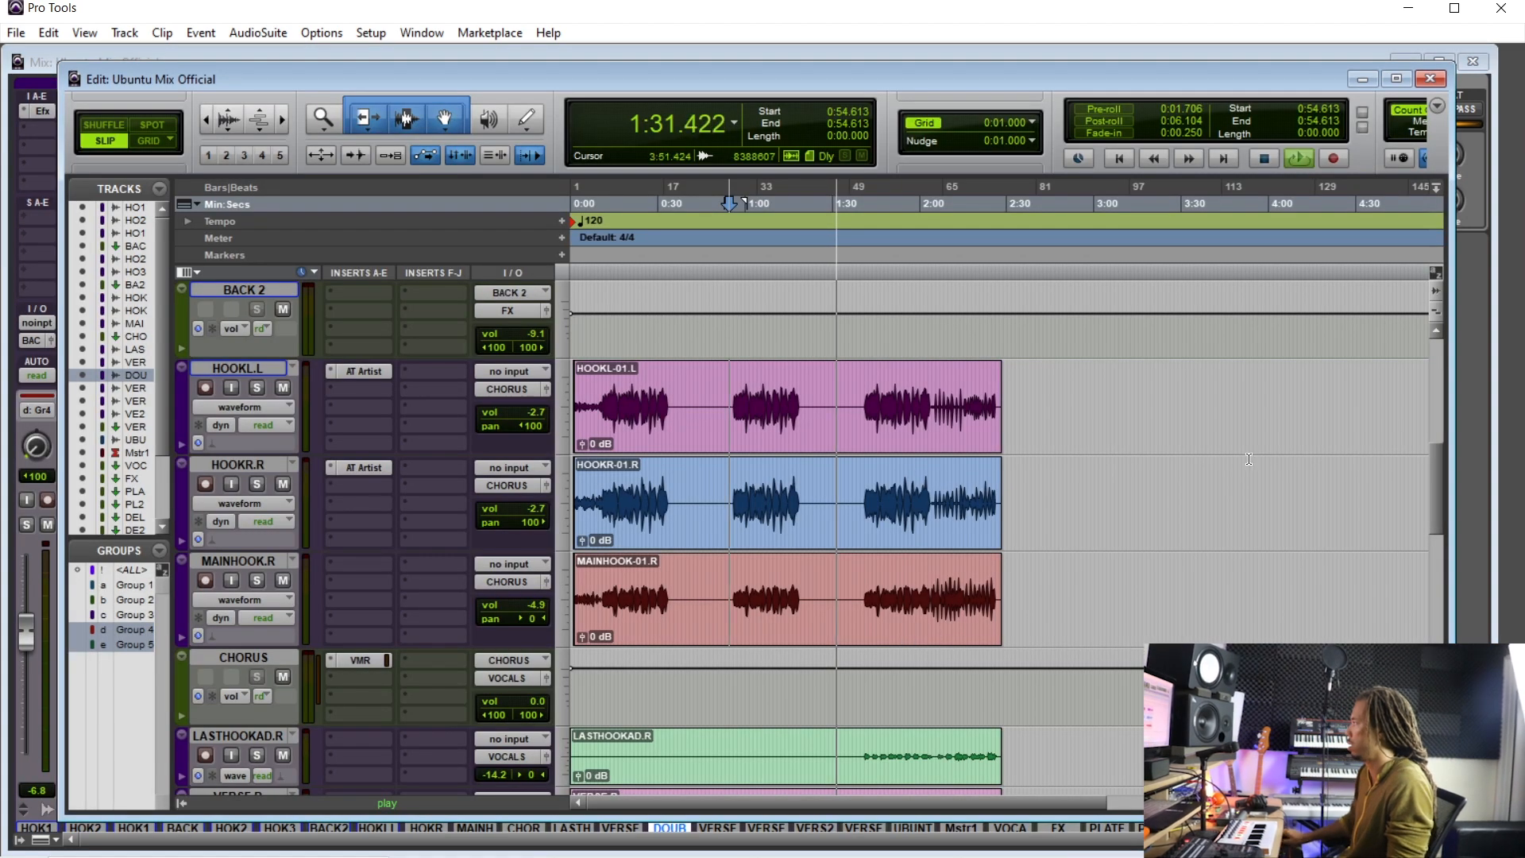
- Toggle the UBUNTU BEAT track's insert plug-ins off and back on to compare the processed and unprocessed beat
{"action": "scroll", "coordinate": [730, 587], "scroll_direction": "down", "scroll_amount": 6}
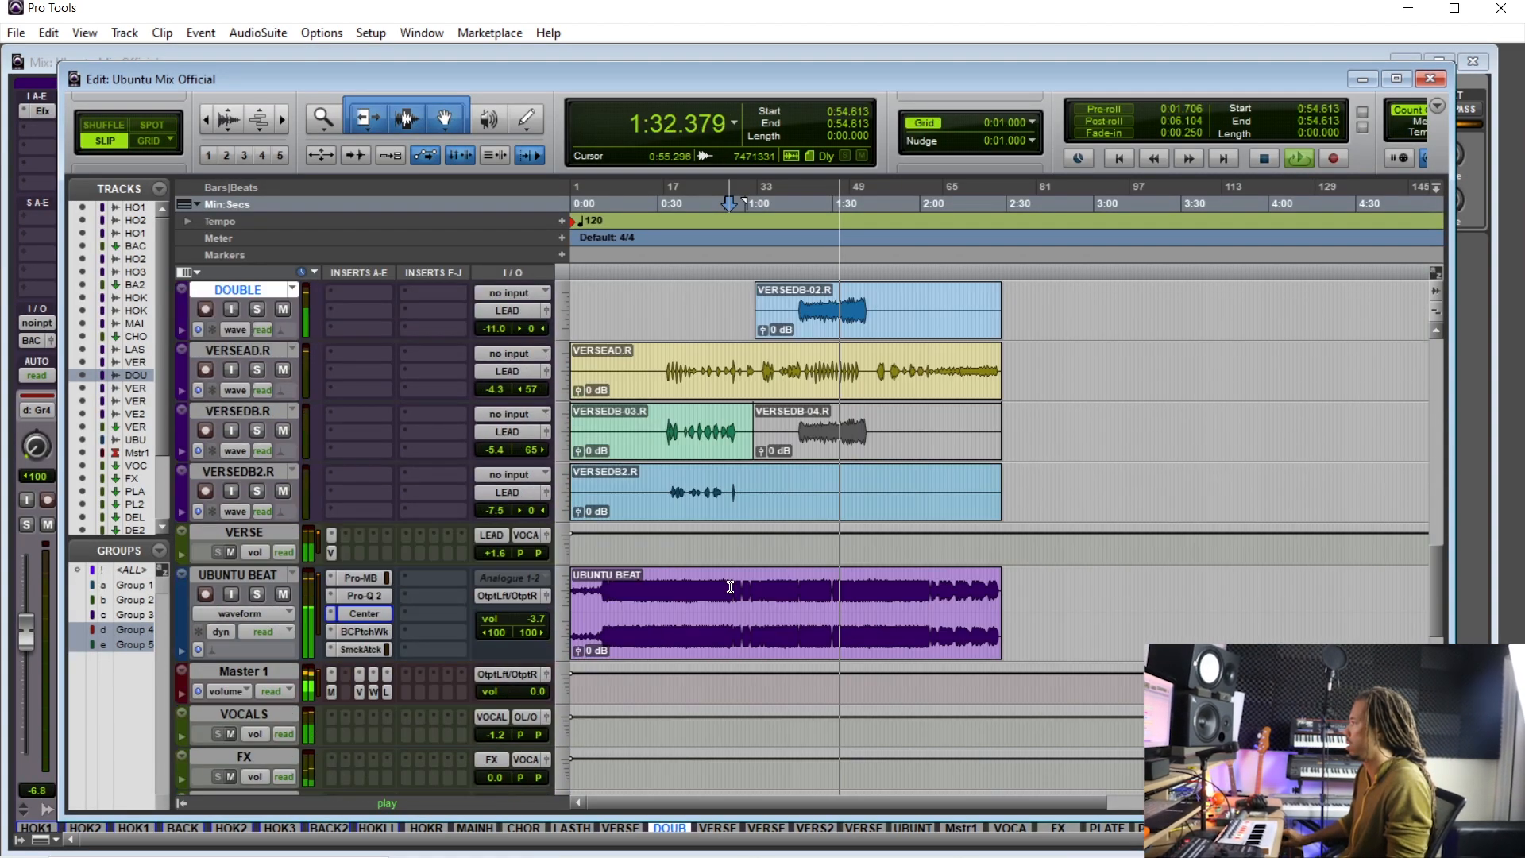
{"action": "left_click", "coordinate": [366, 577], "text": "ctrl"}
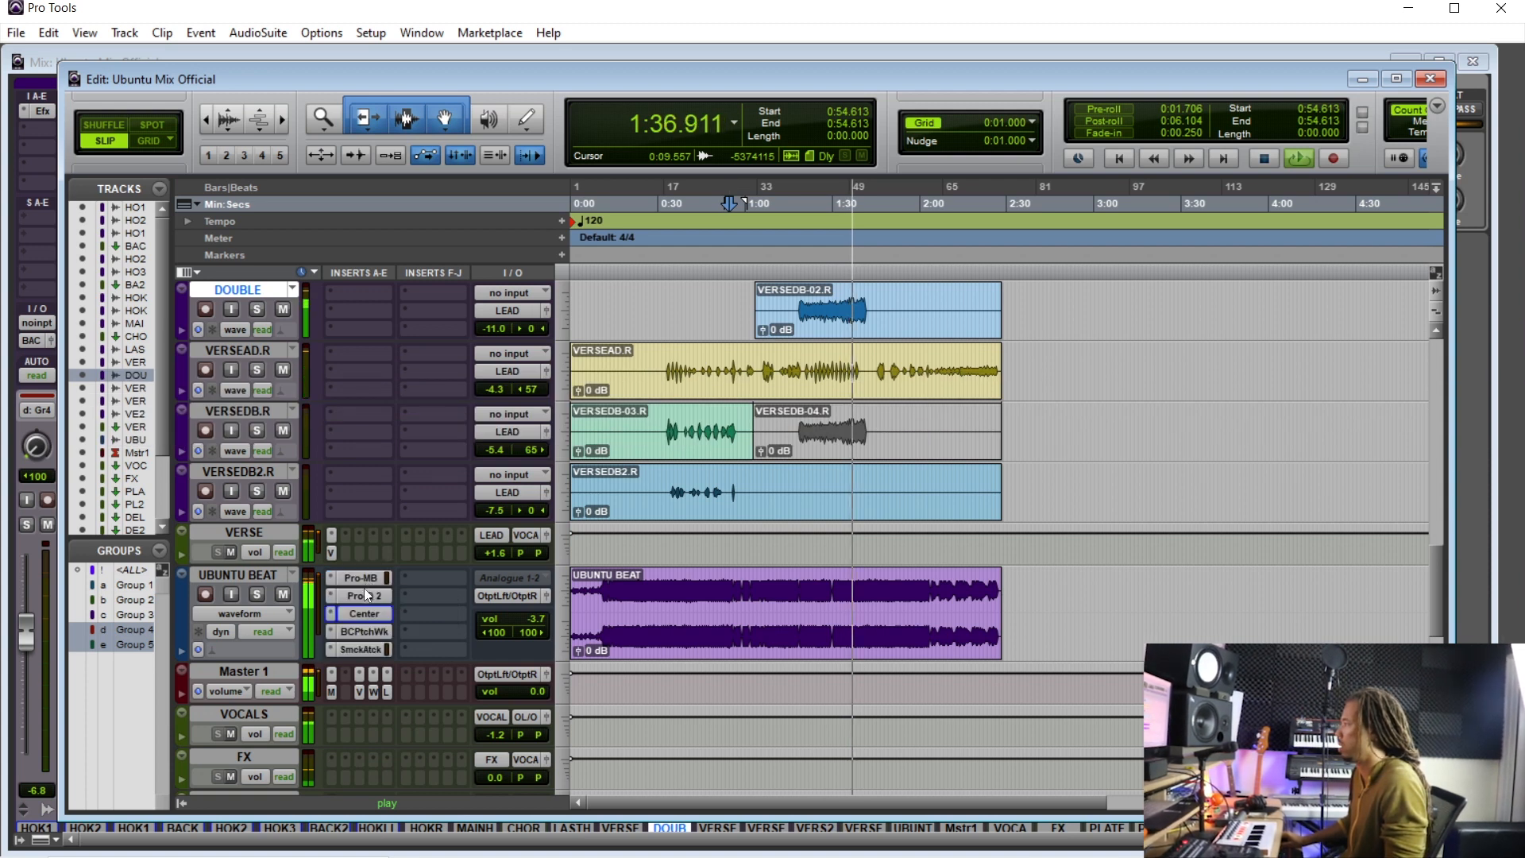
{"action": "left_click", "coordinate": [367, 631], "text": "ctrl"}
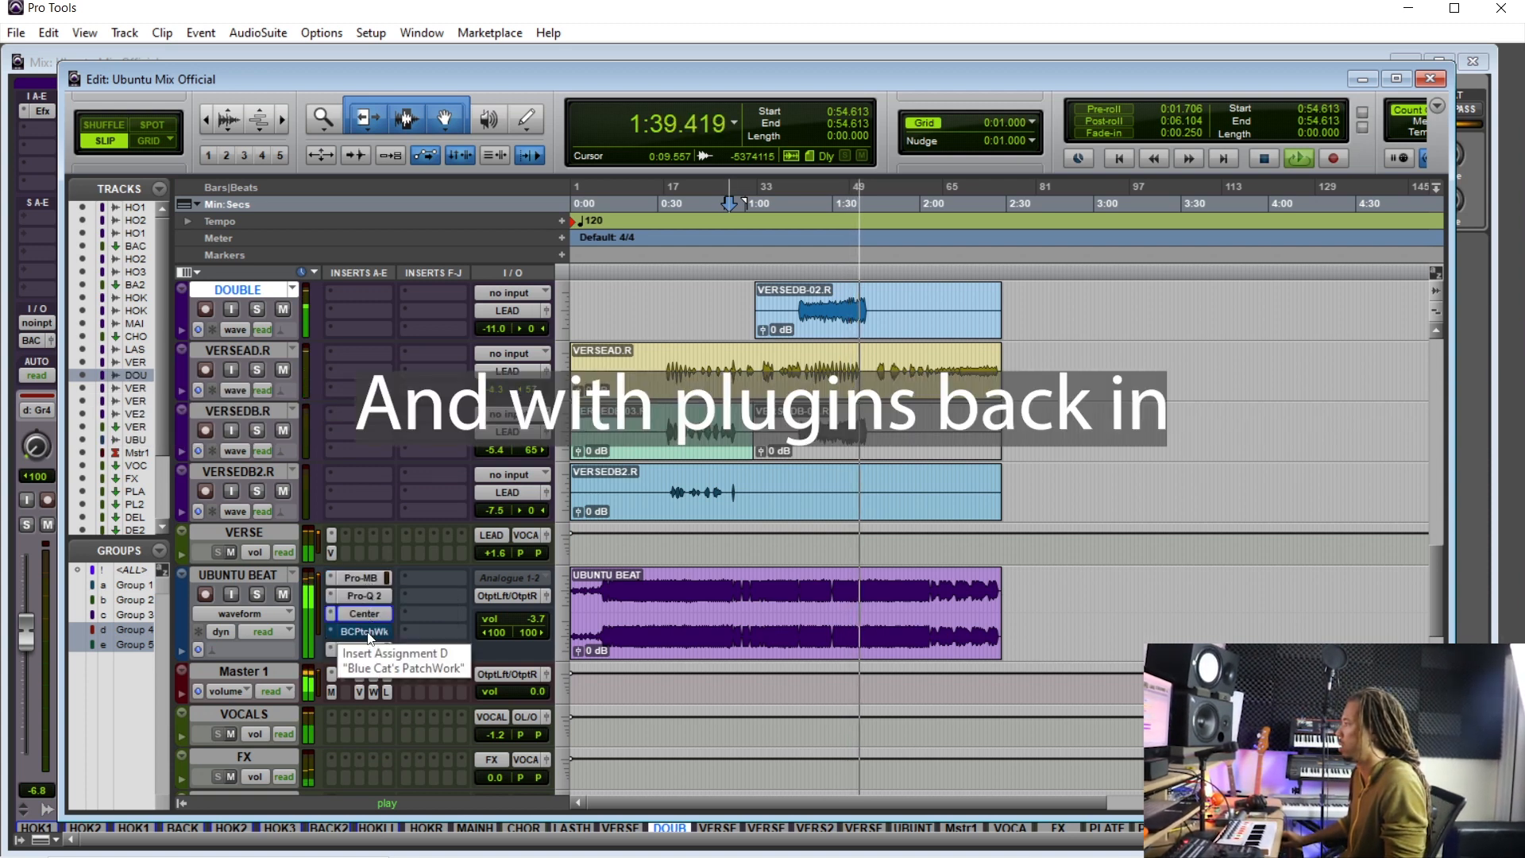